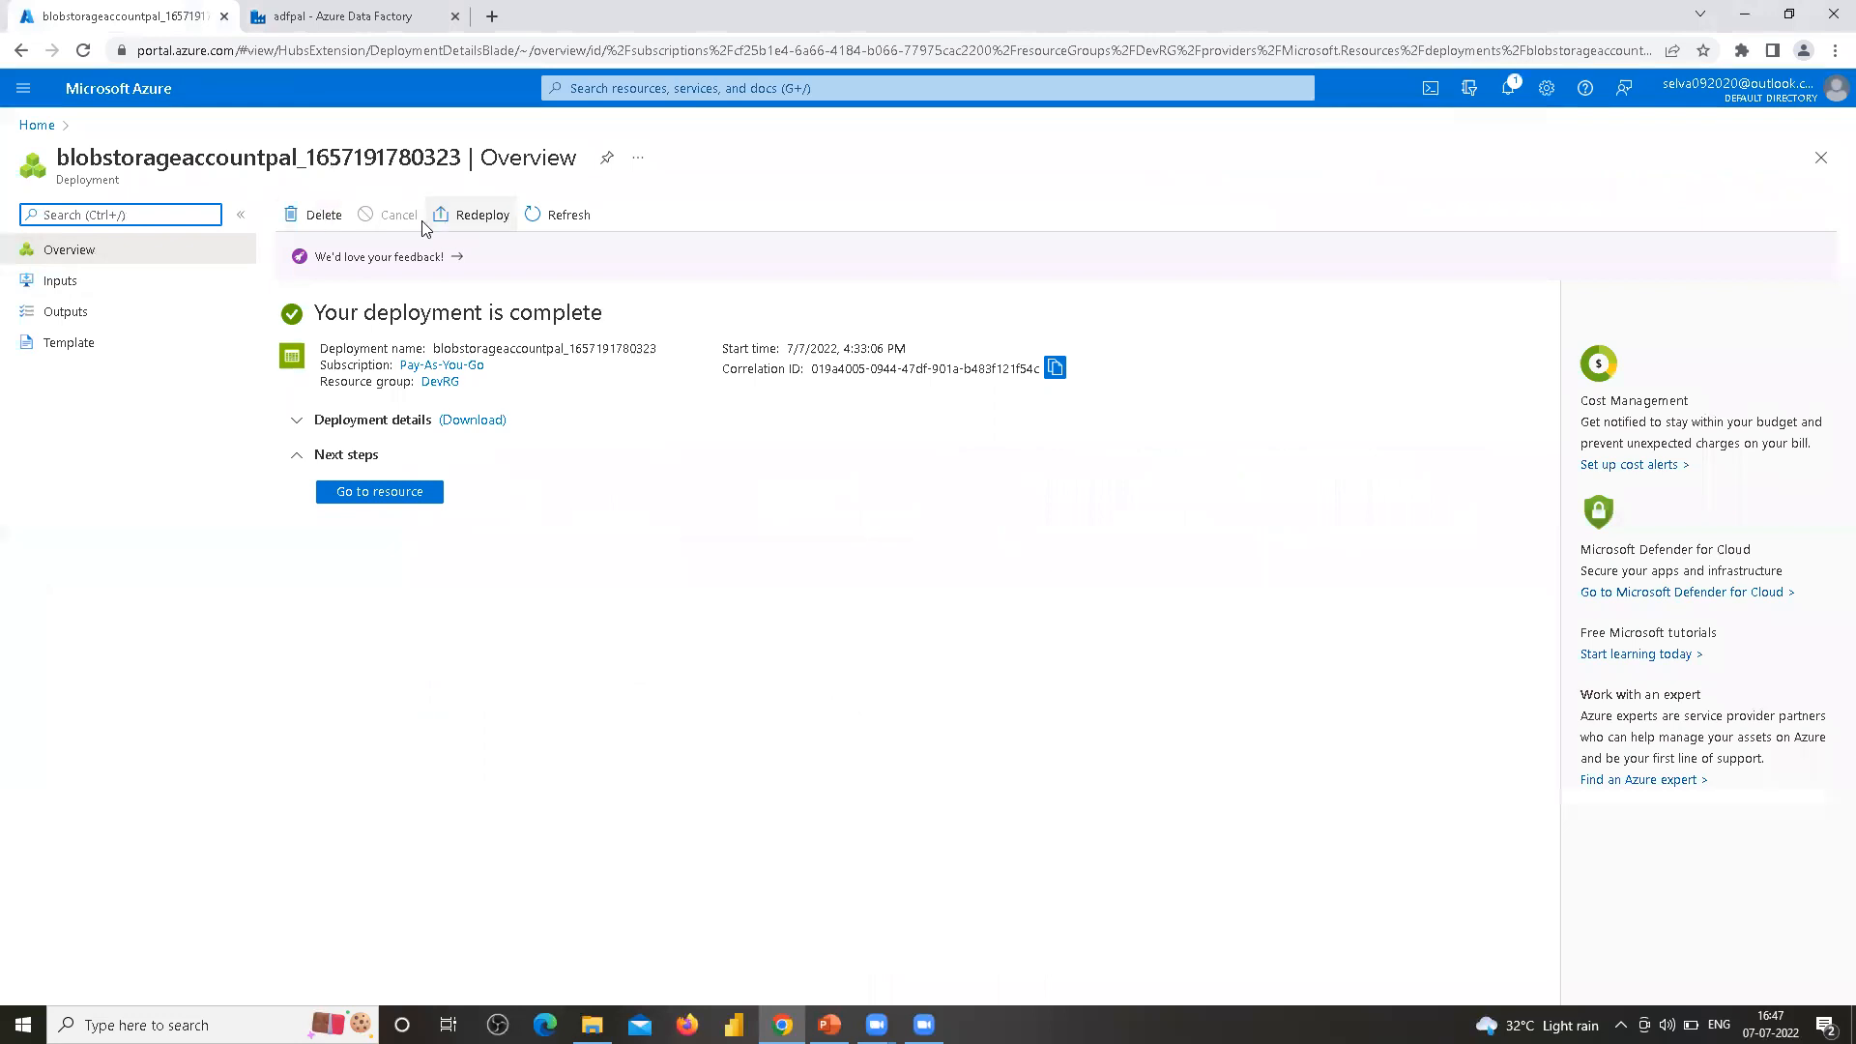
Open the storage account resource from the completed deployment and review its overview properties
{"action": "left_click", "coordinate": [378, 495]}
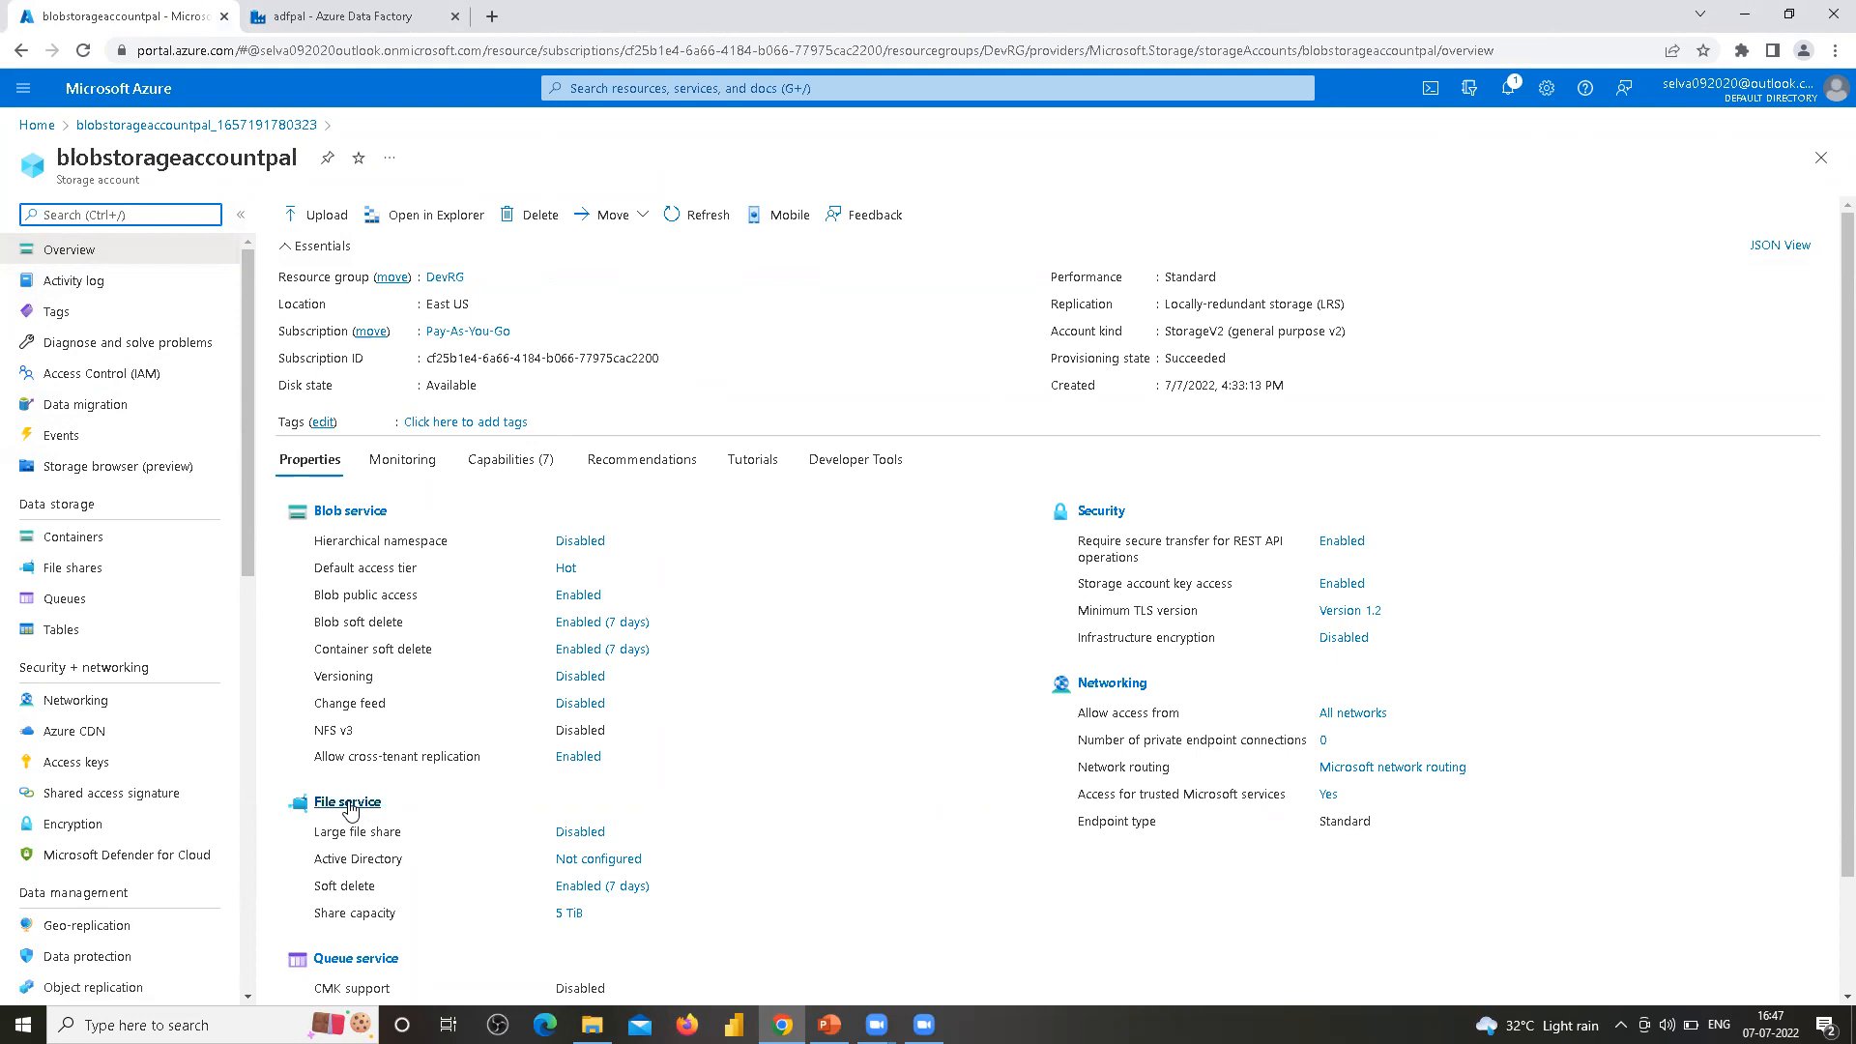
{"action": "scroll", "coordinate": [434, 818], "scroll_direction": "down", "scroll_amount": 1}
{"action": "scroll", "coordinate": [434, 819], "scroll_direction": "down", "scroll_amount": 1}
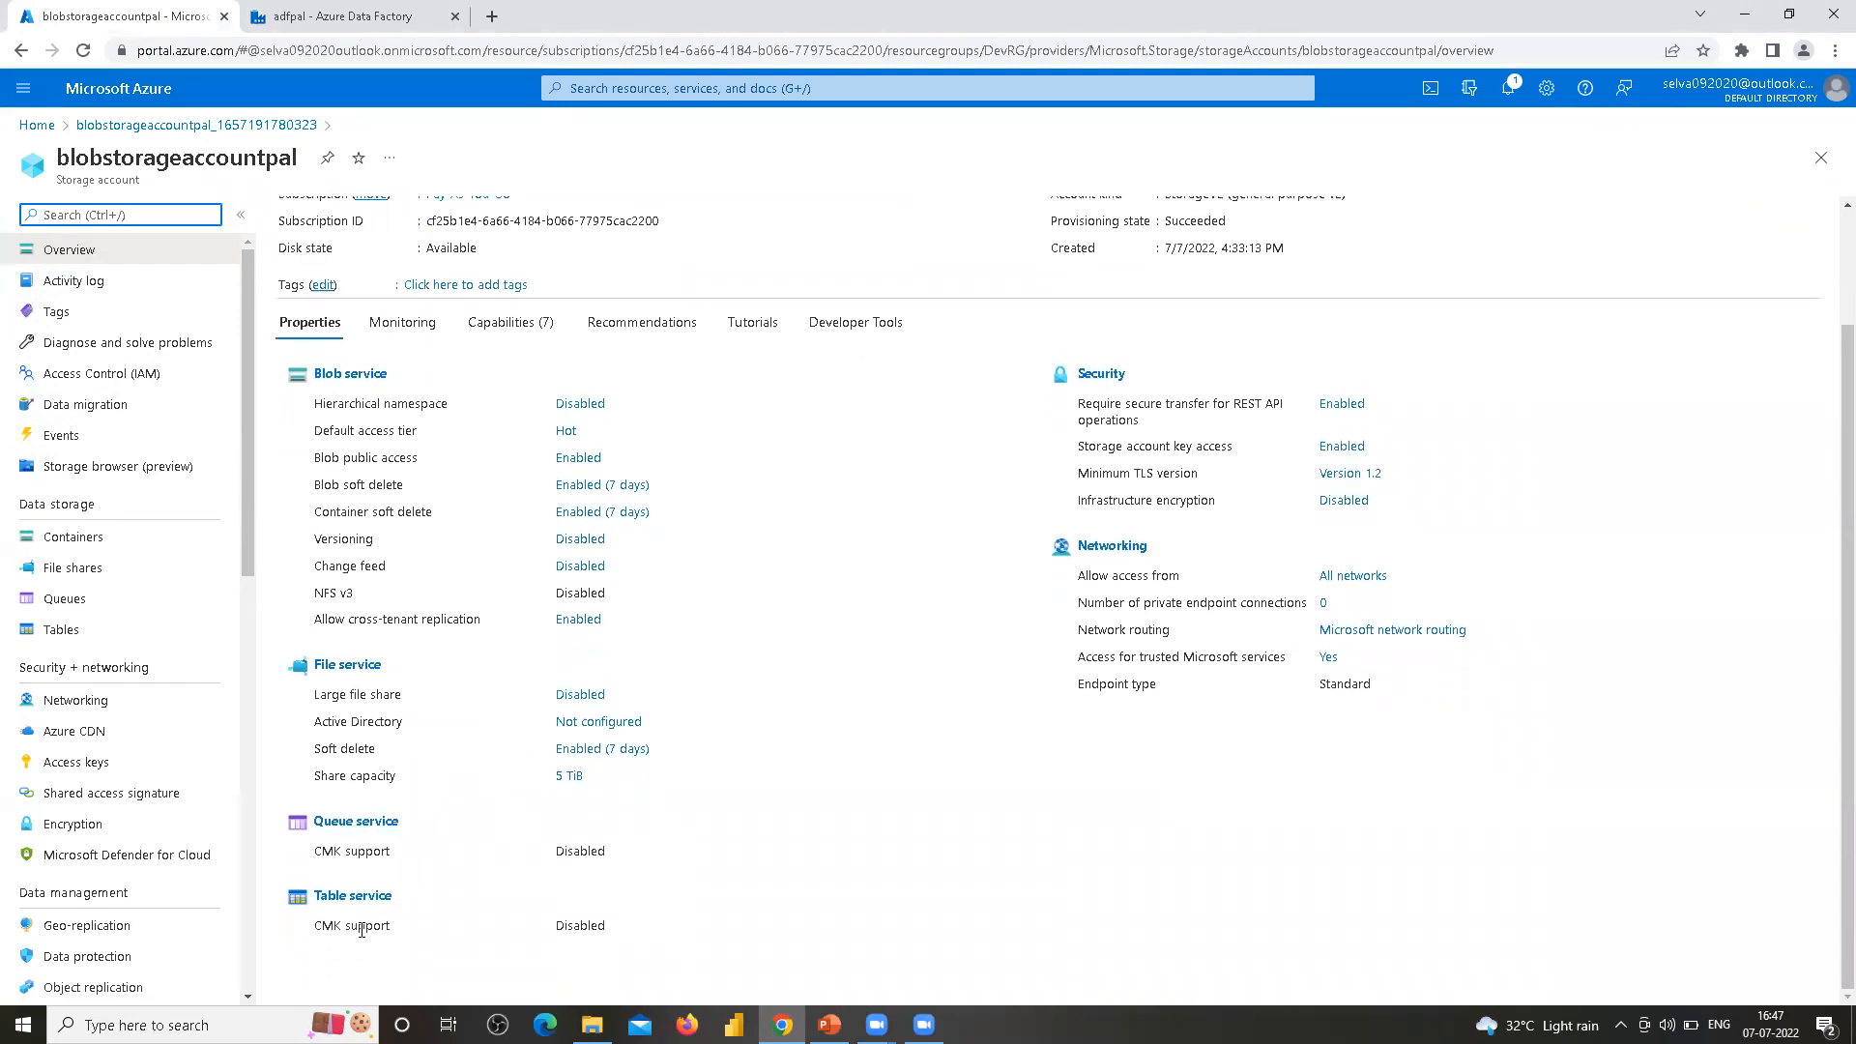
{"action": "scroll", "coordinate": [413, 619], "scroll_direction": "up", "scroll_amount": 2}
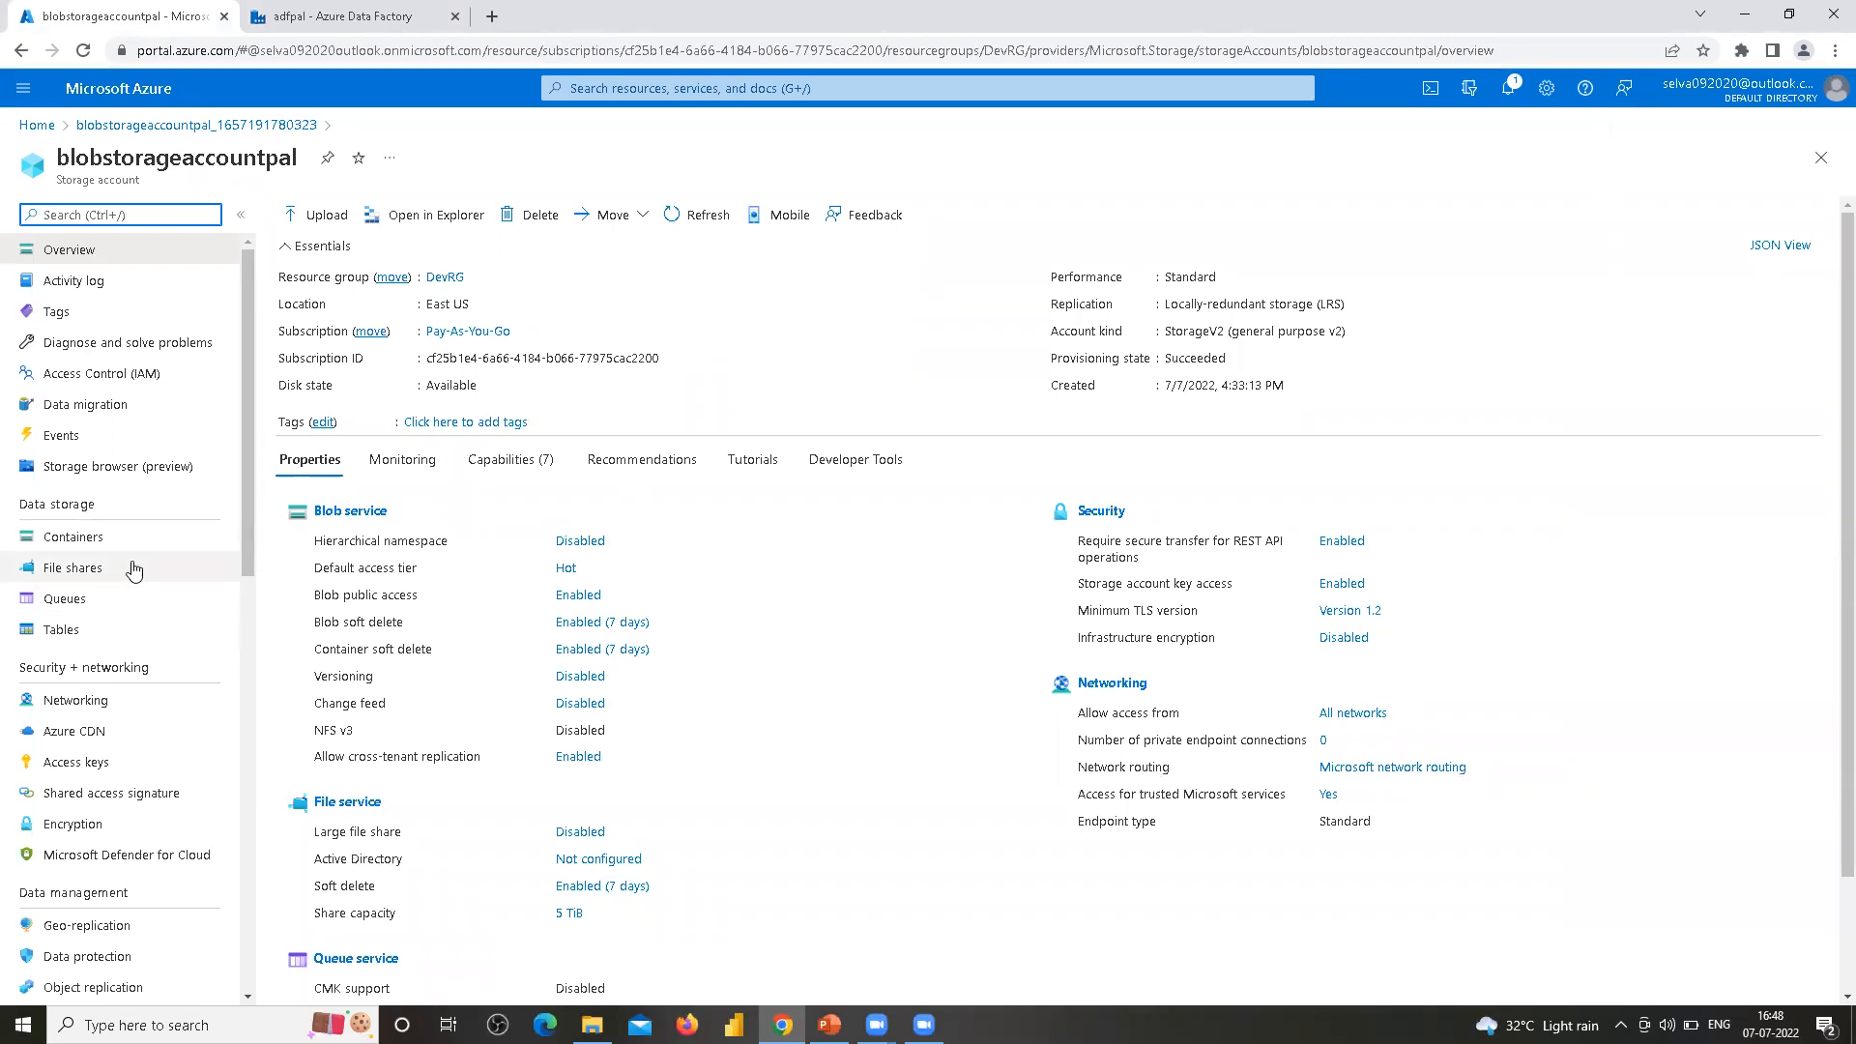
Create a new private container named input in the storage account's containers
{"action": "left_click", "coordinate": [79, 542]}
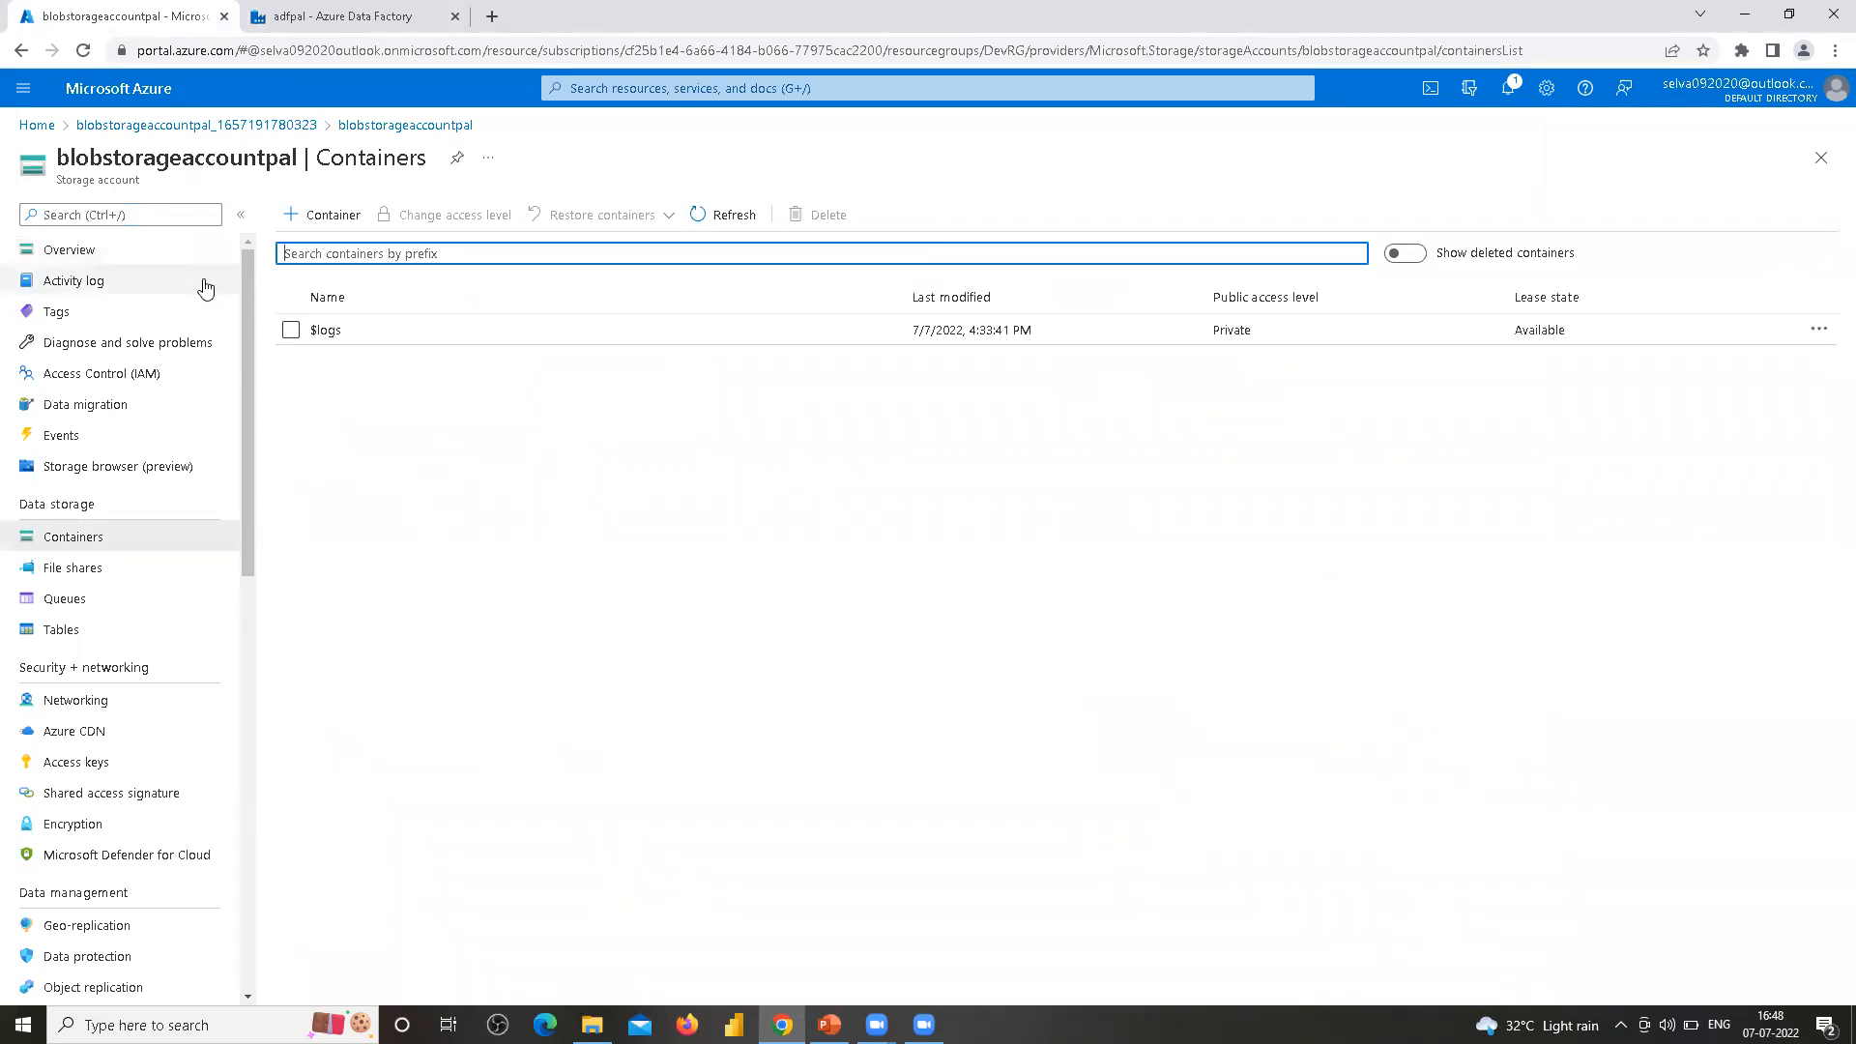
{"action": "left_click", "coordinate": [329, 226]}
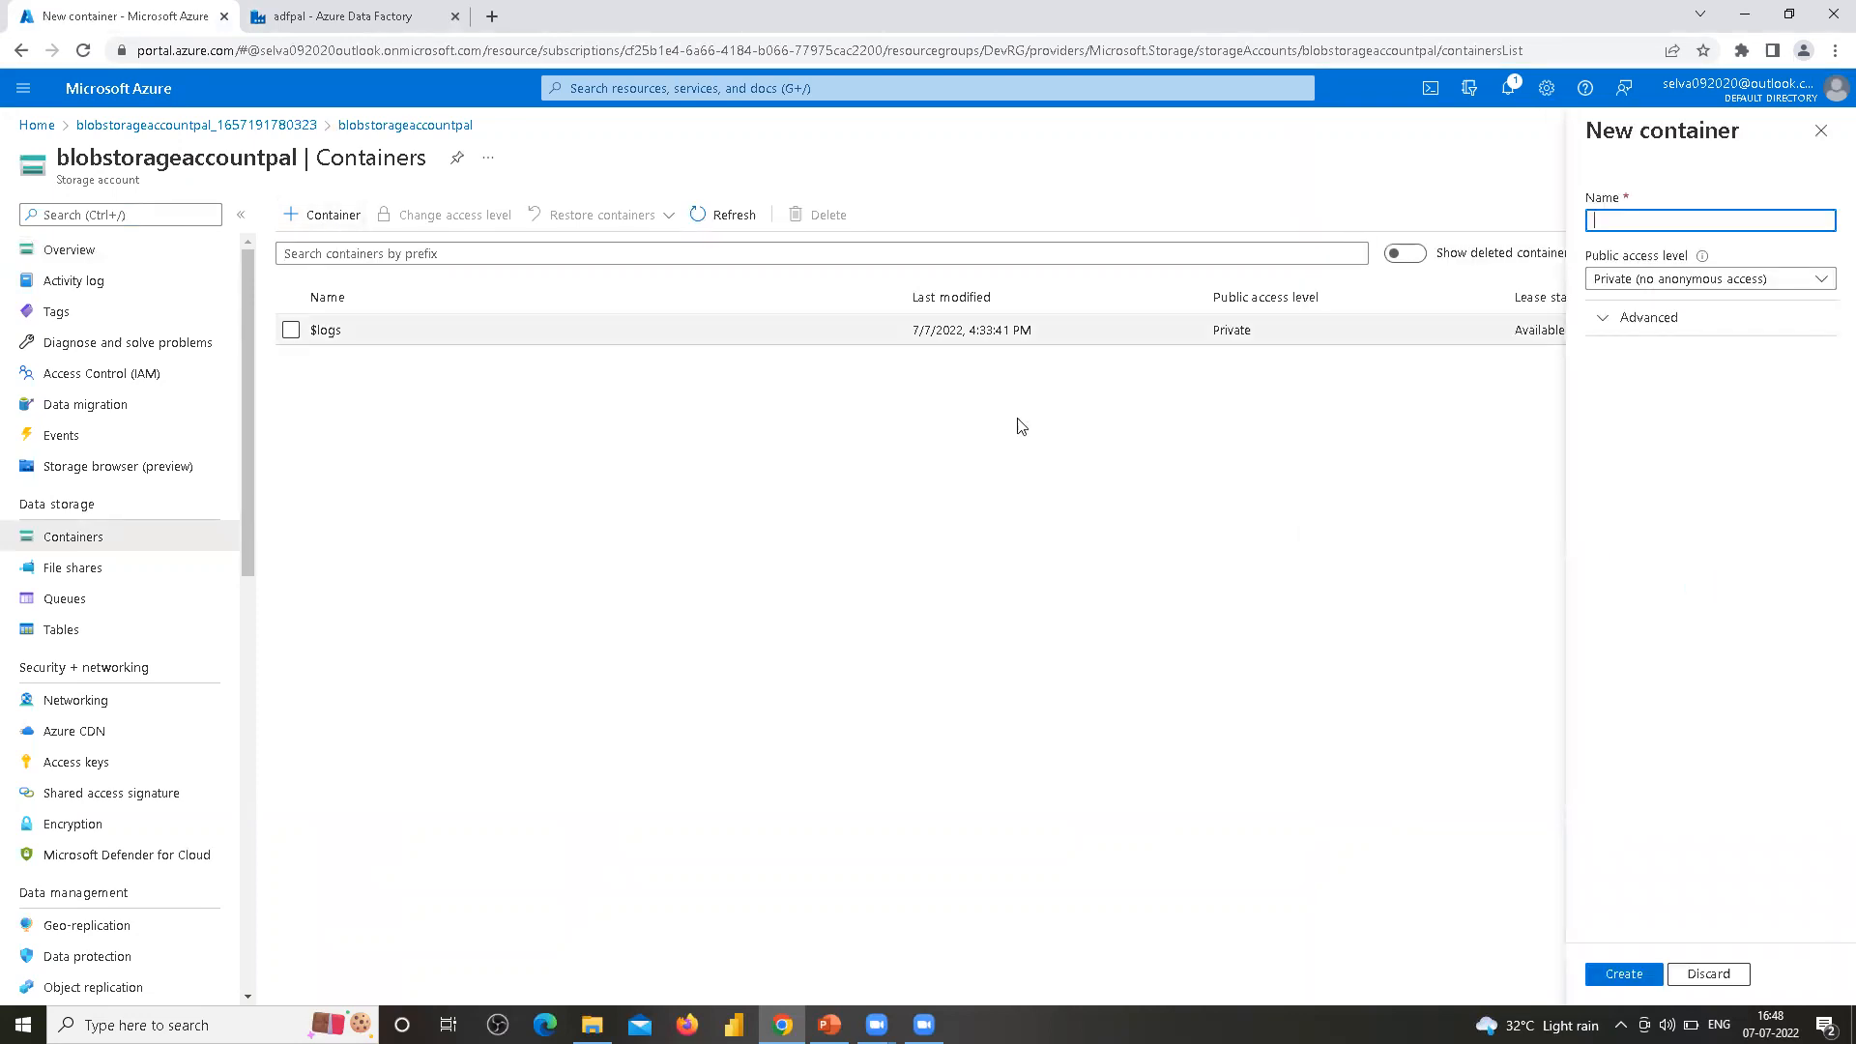
{"action": "type", "text": "Input"}
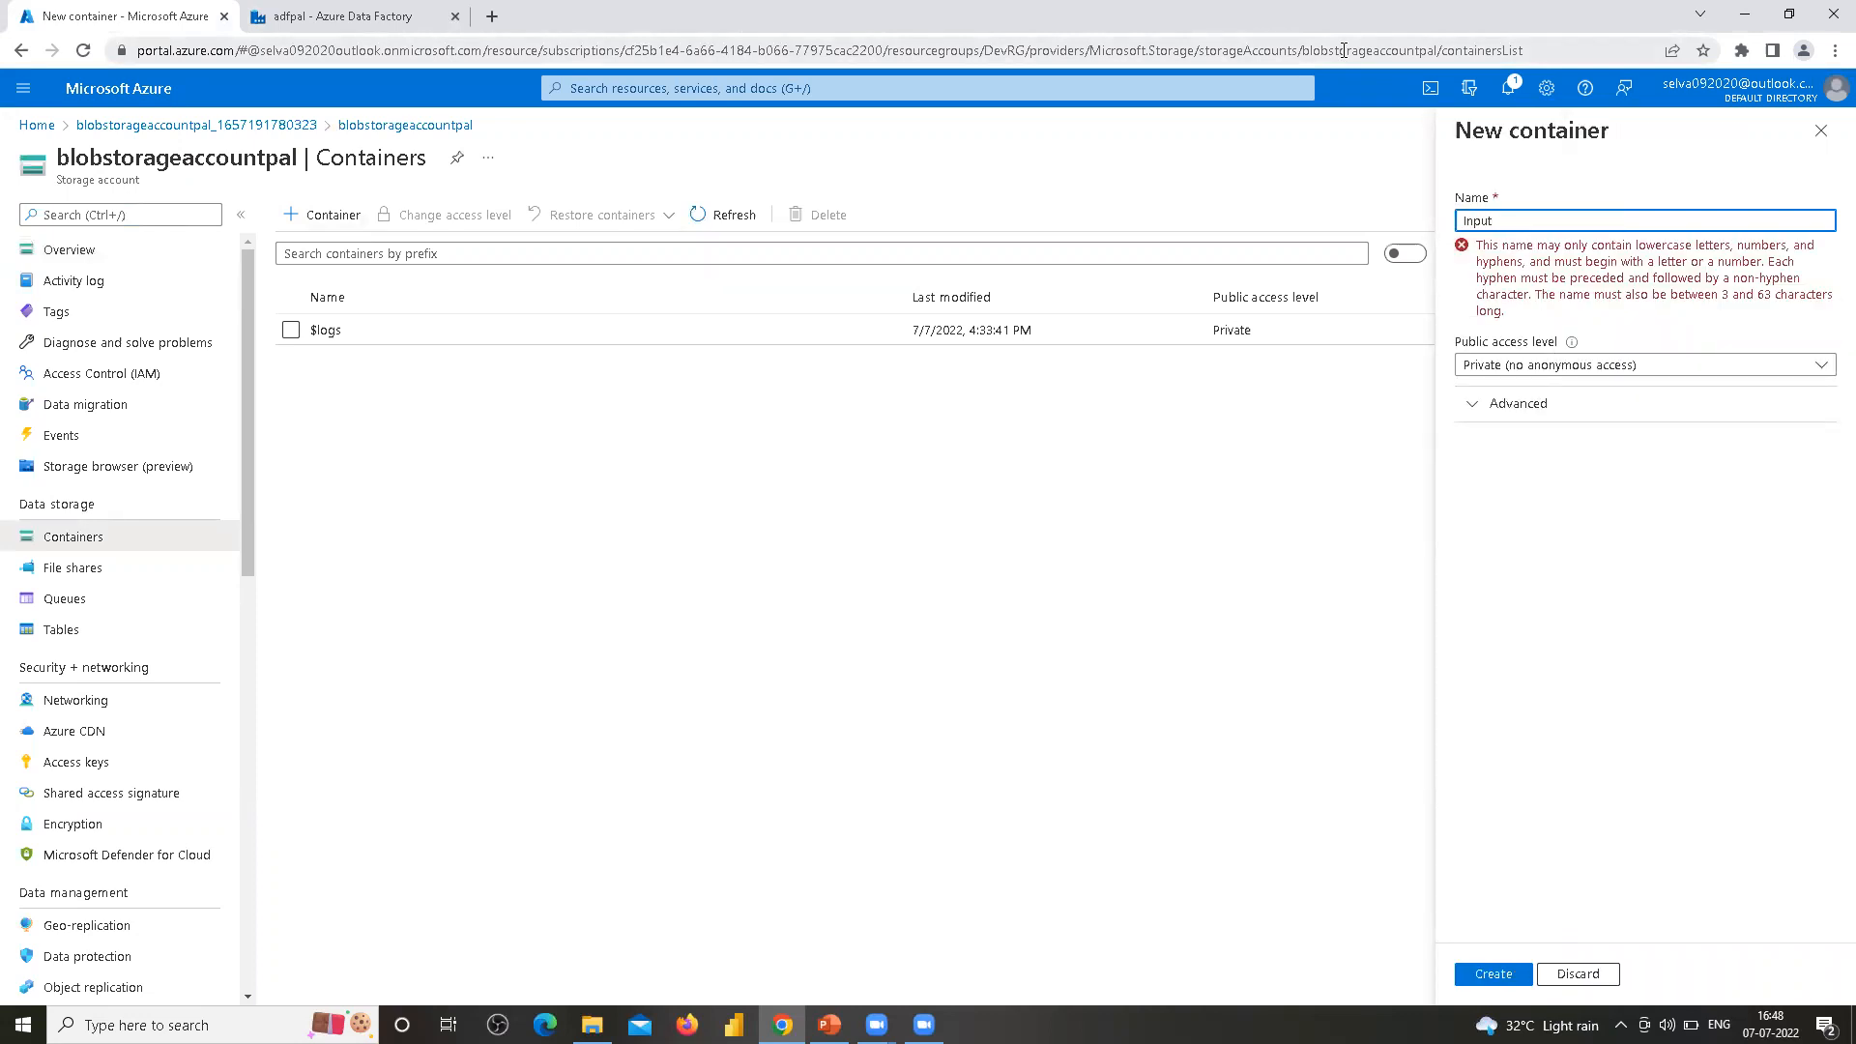
{"action": "key", "text": "Delete"}
{"action": "type", "text": "i"}
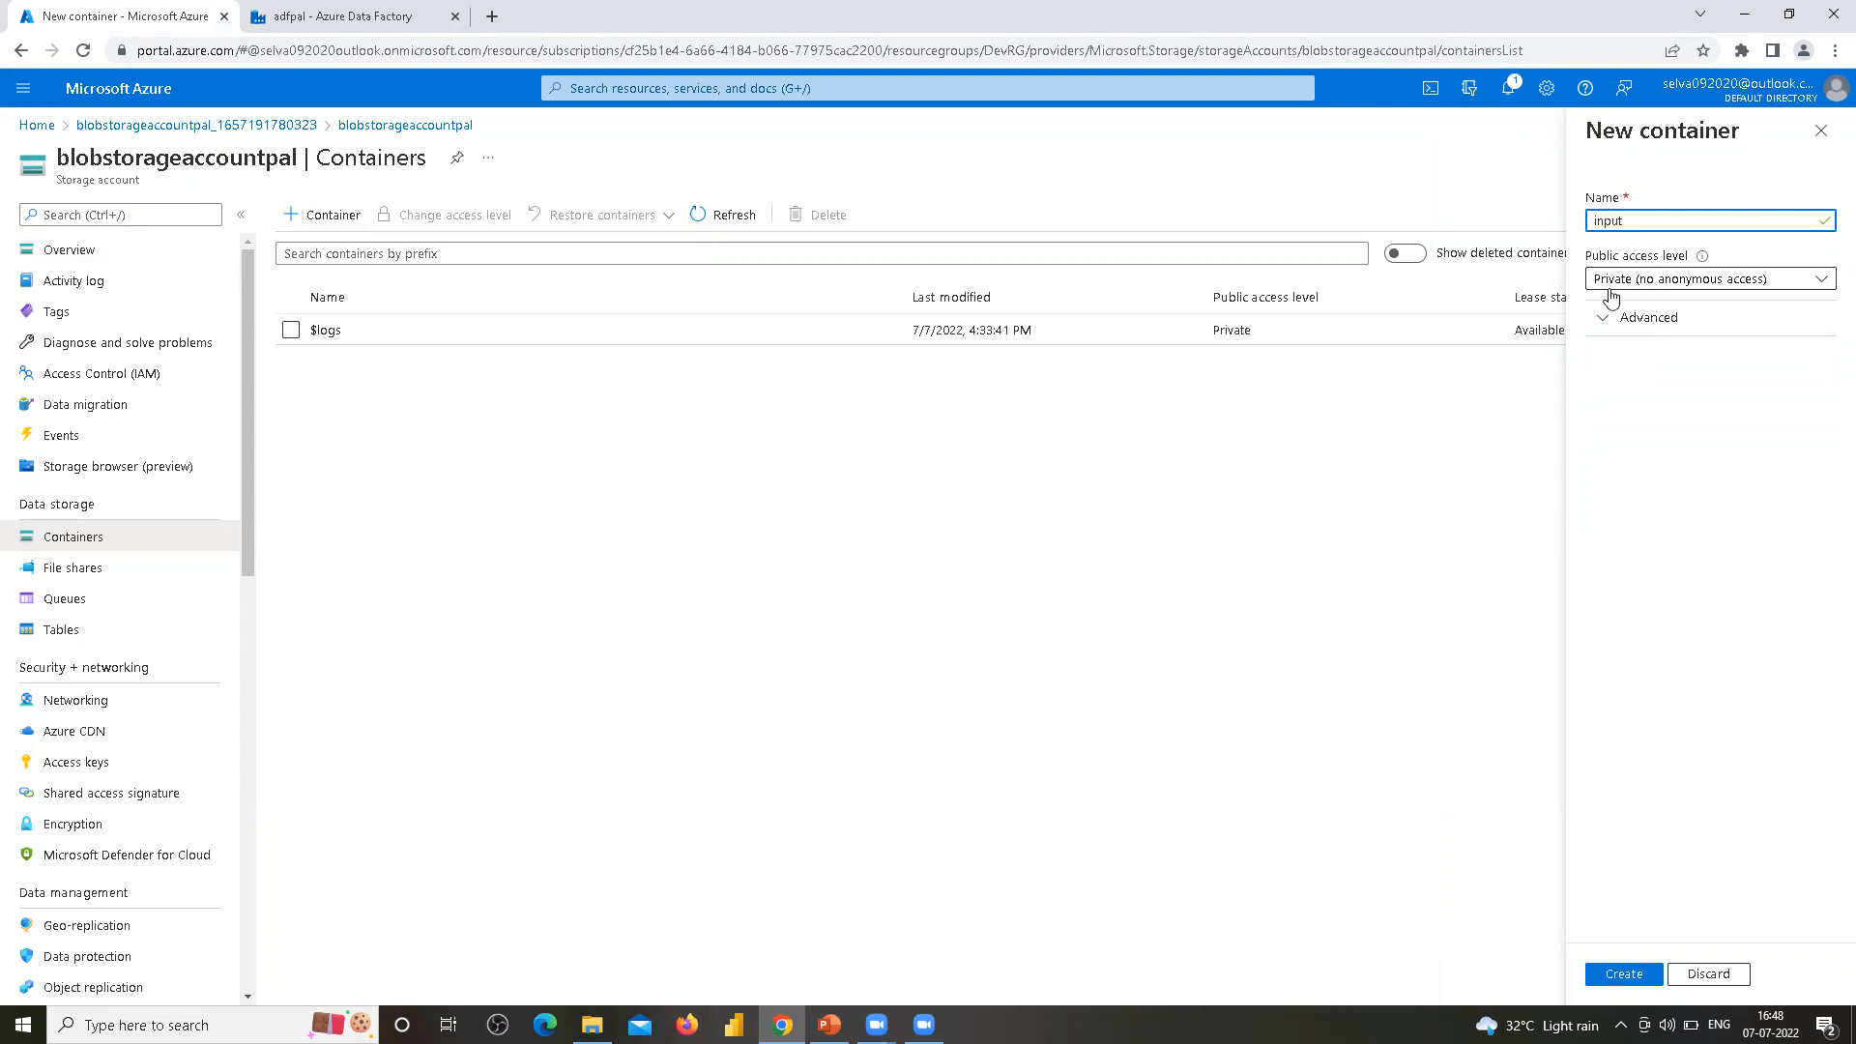
{"action": "left_click", "coordinate": [1624, 976]}
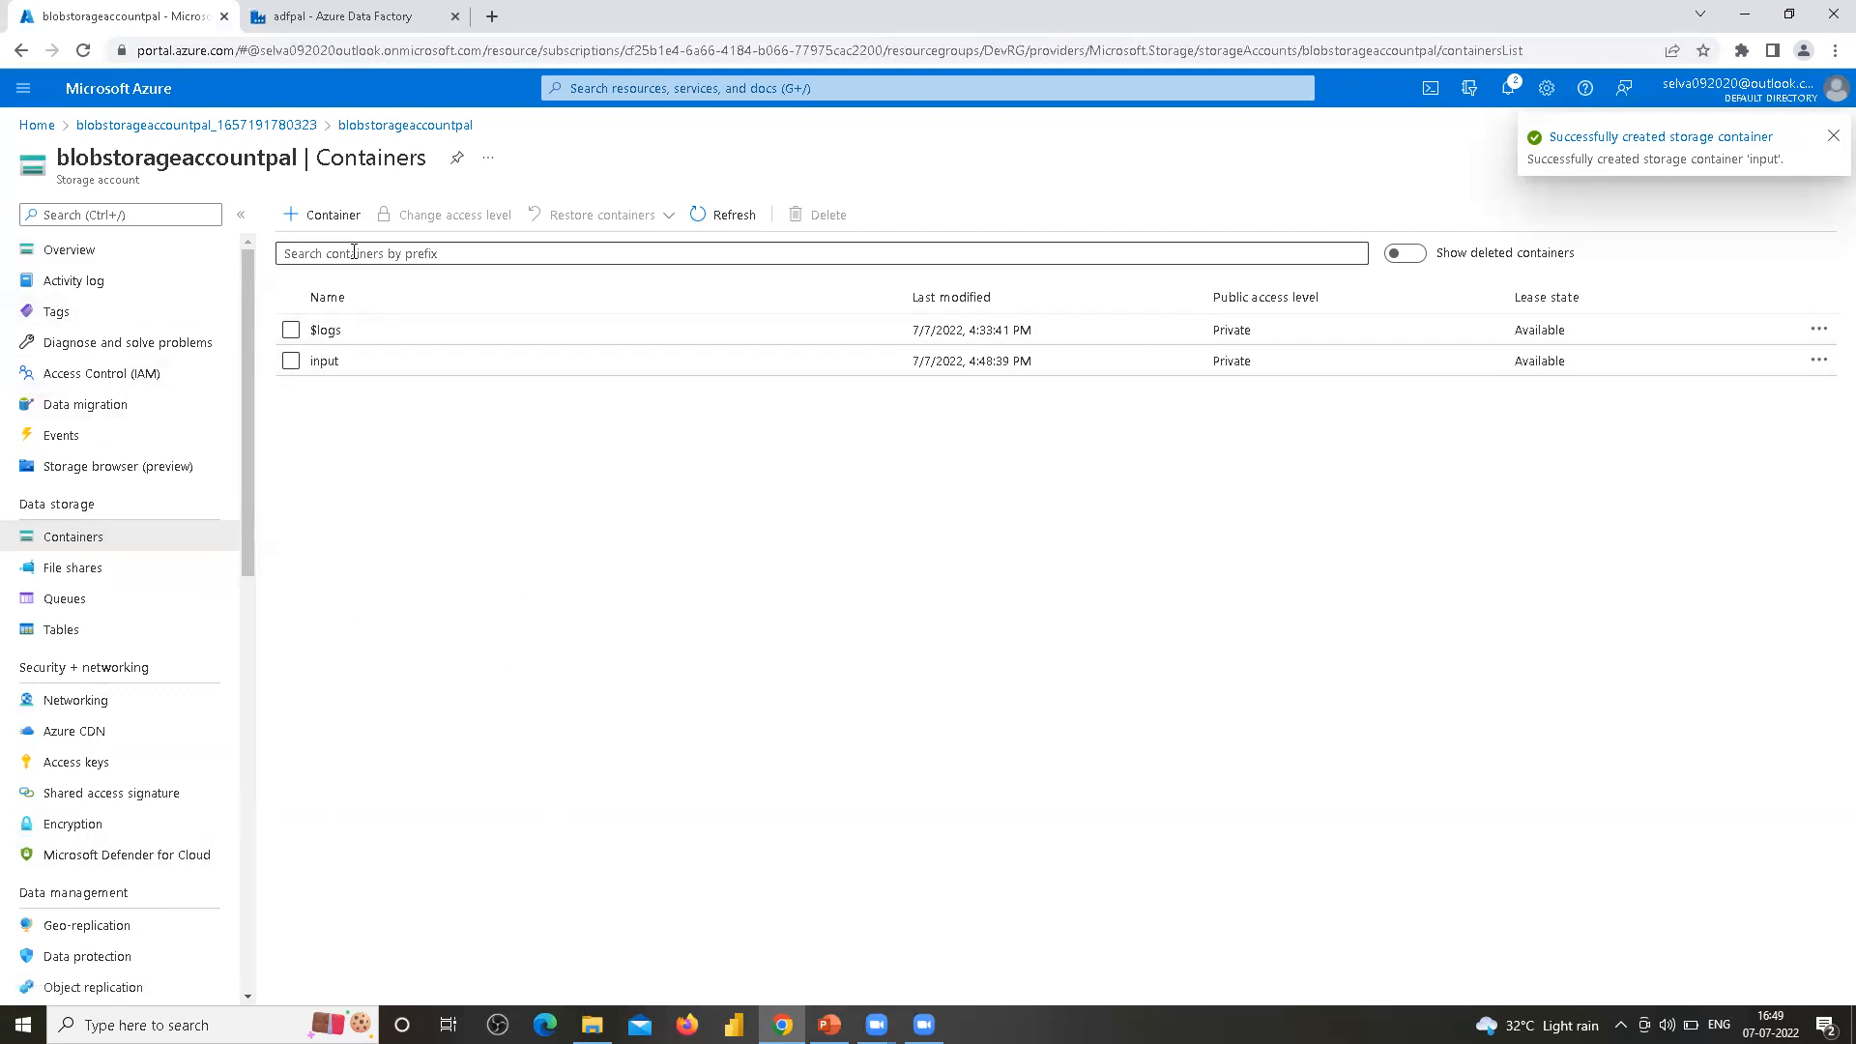
Create a second private container named output
{"action": "left_click", "coordinate": [343, 218]}
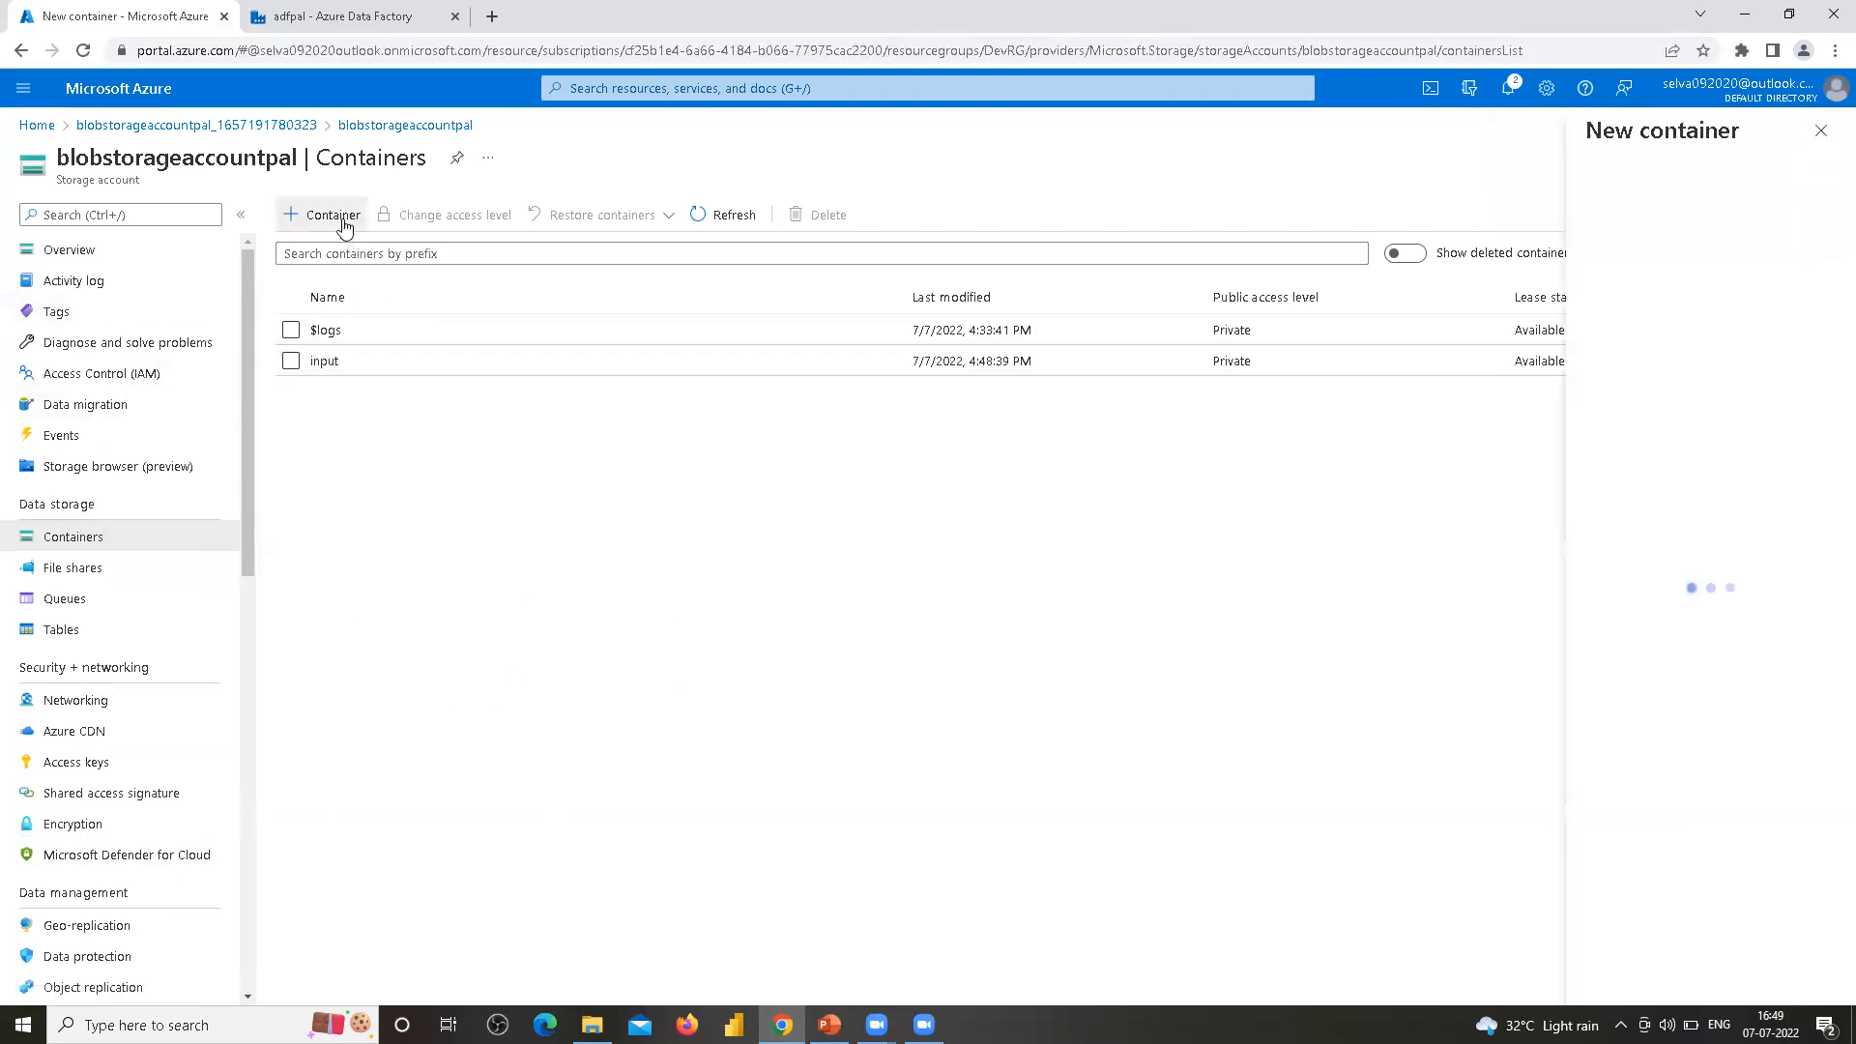
{"action": "type", "text": "out"}
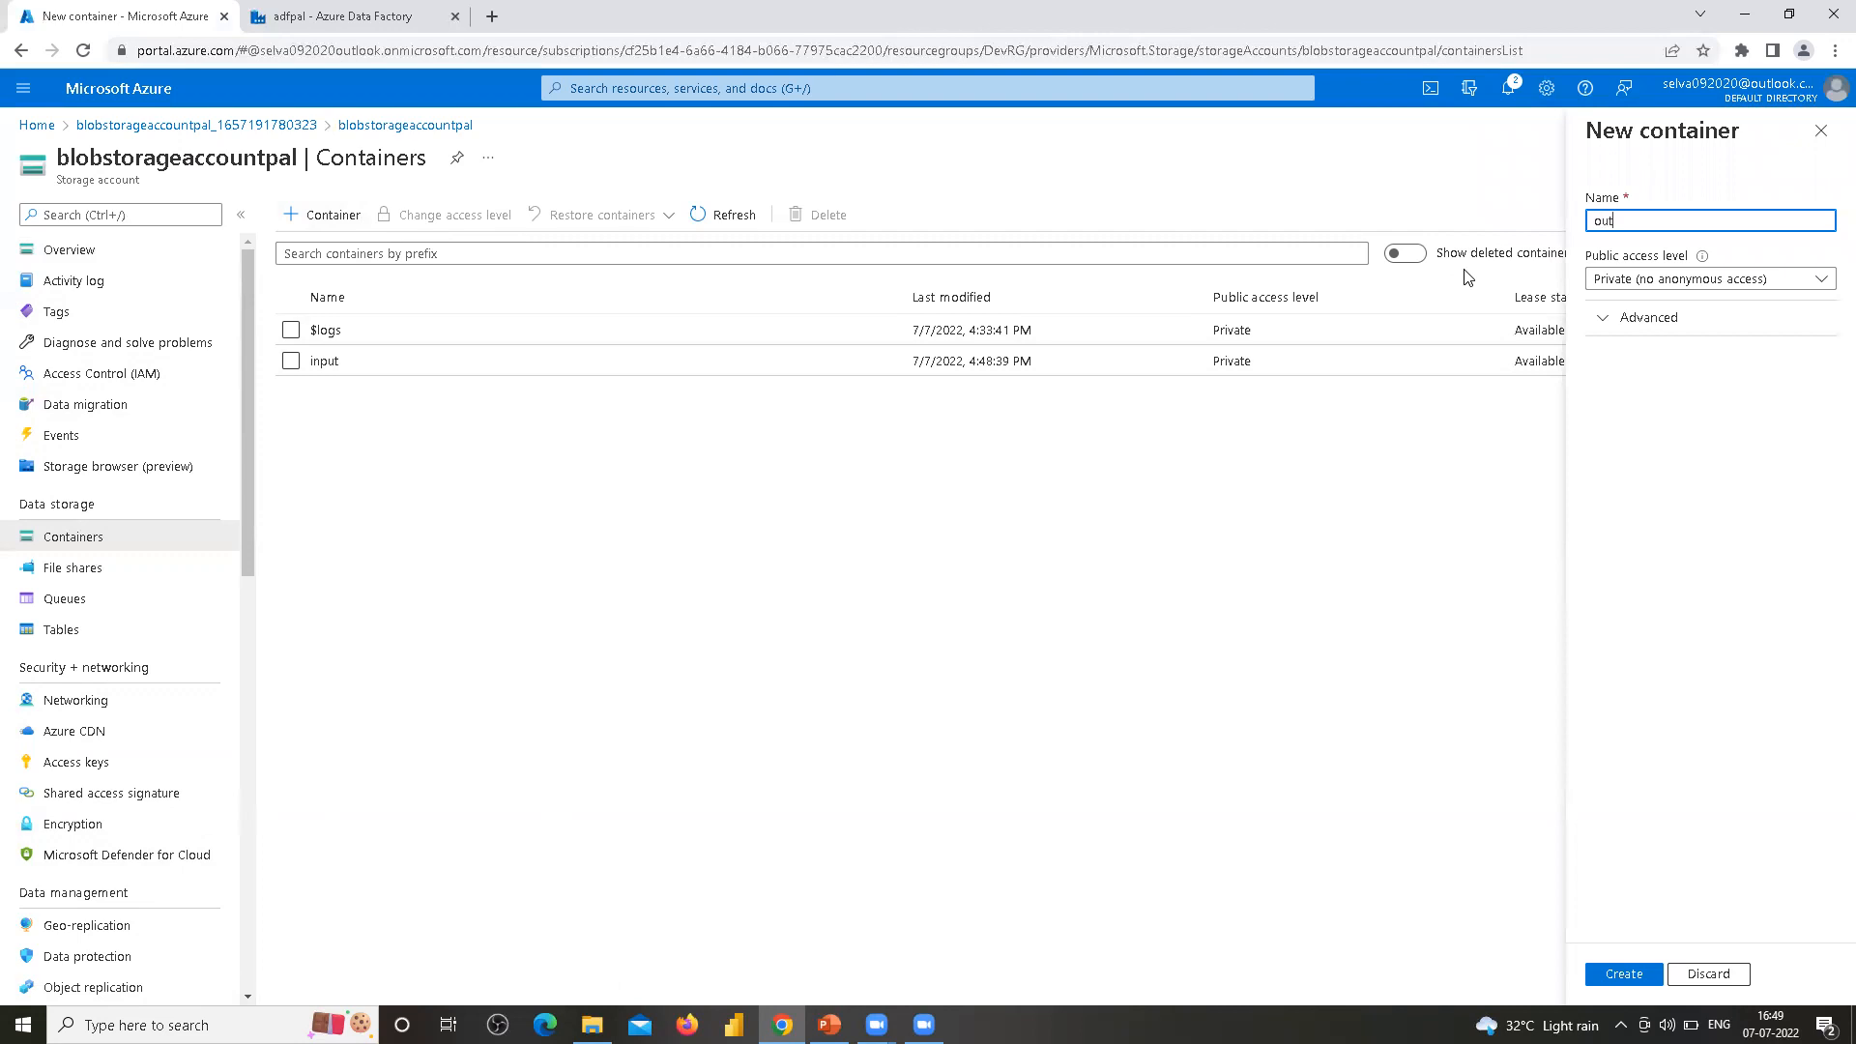
{"action": "type", "text": "pu"}
{"action": "left_click", "coordinate": [1625, 974]}
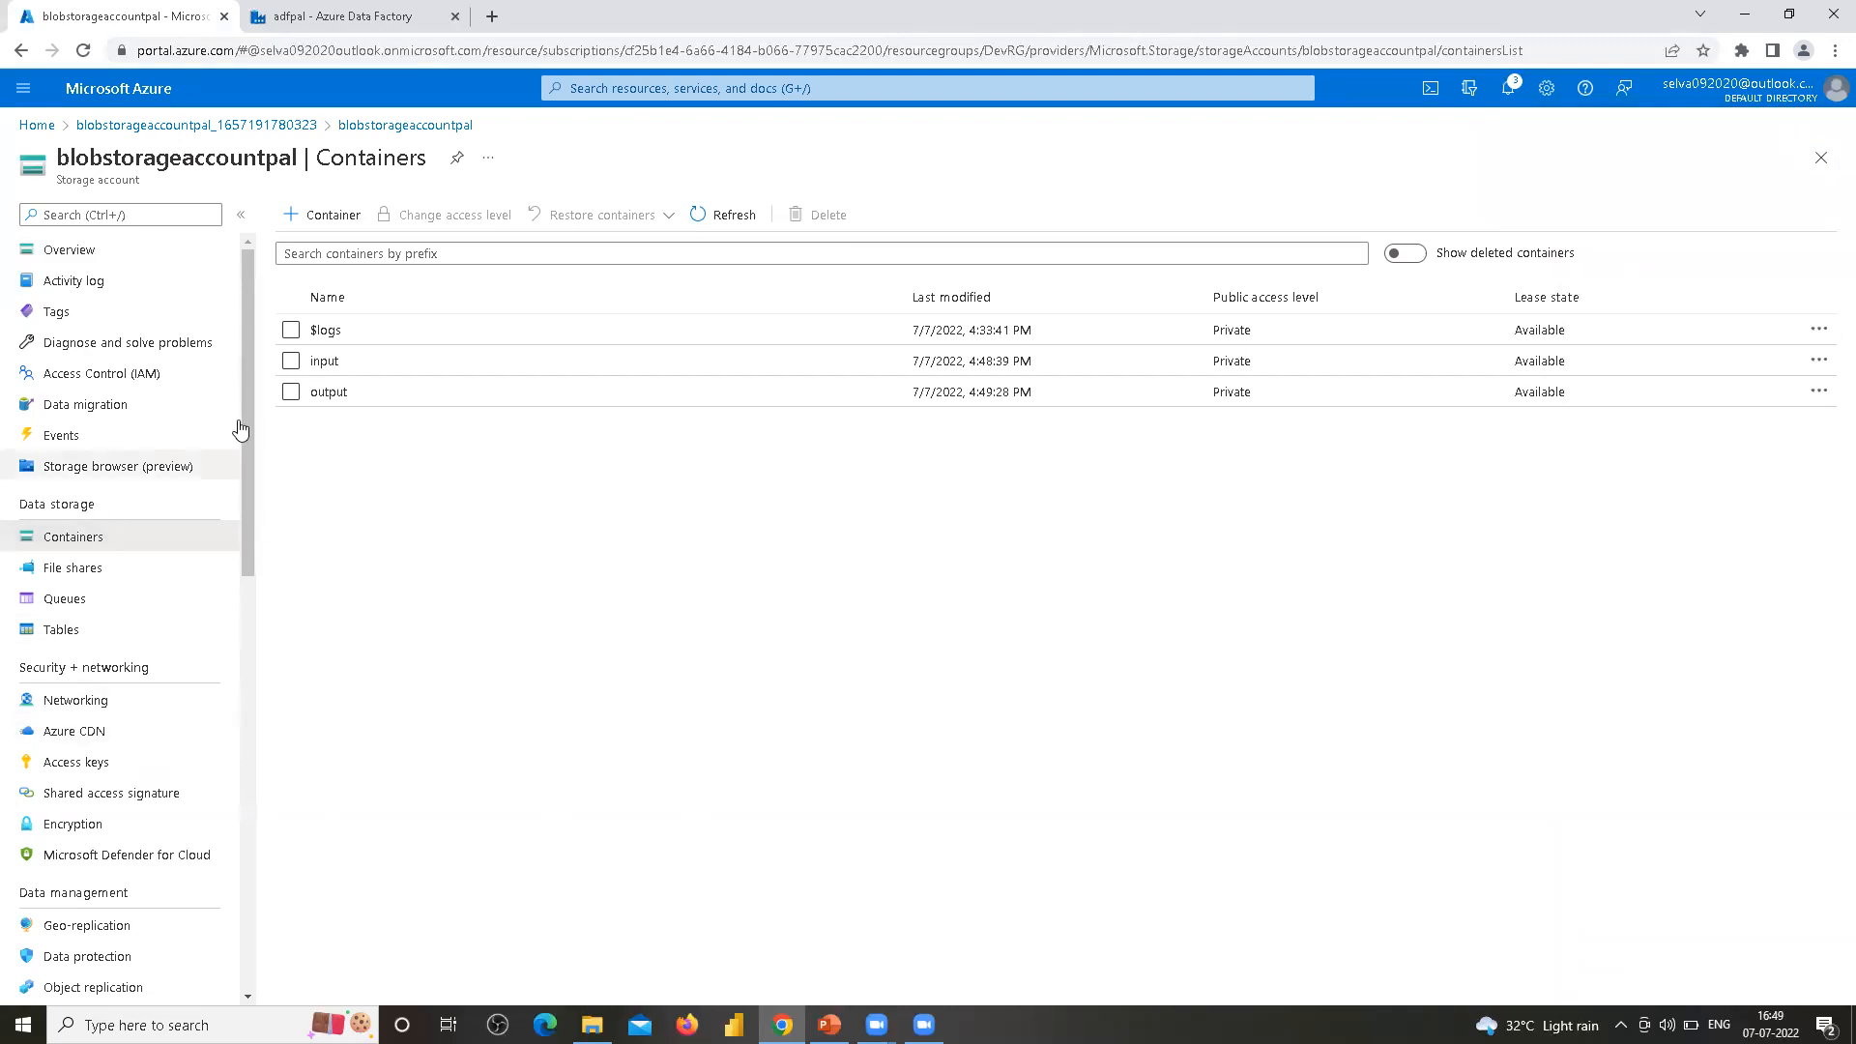
Open the input container and highlight its location path
{"action": "left_click", "coordinate": [324, 361]}
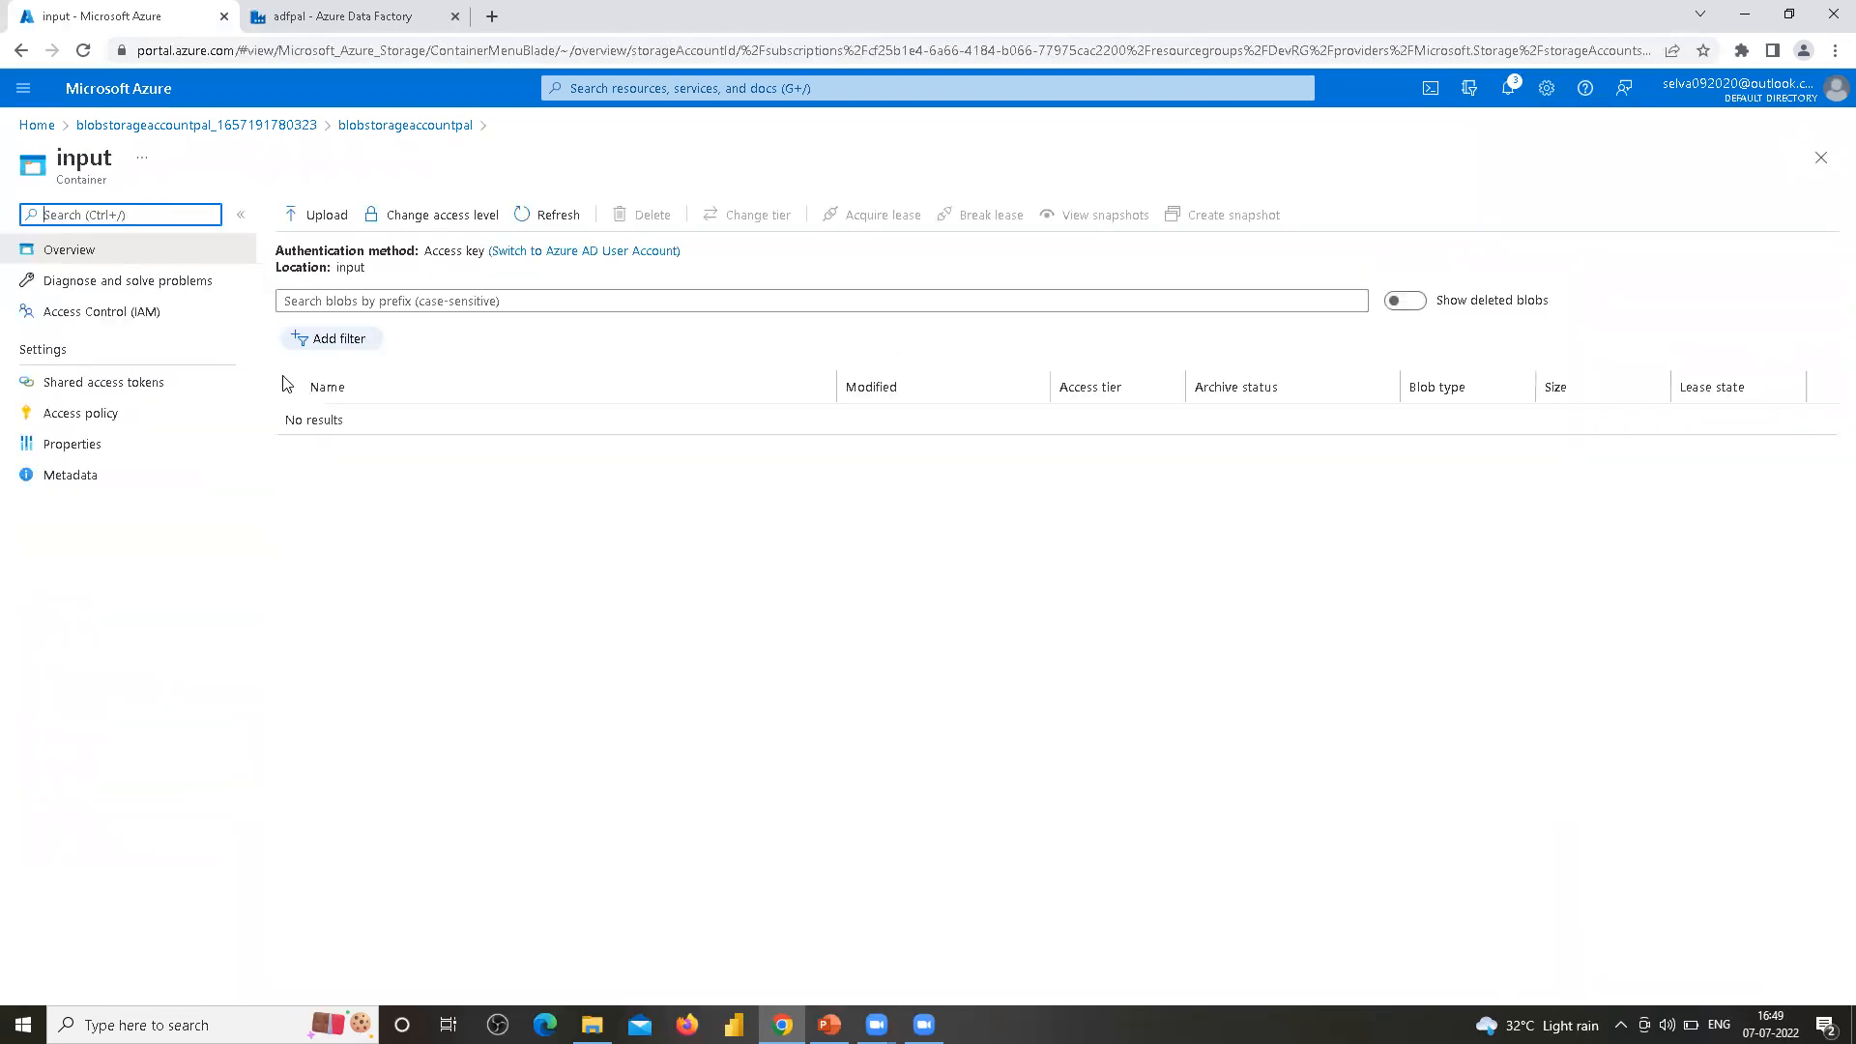
{"action": "left_click_drag", "start_coordinate": [309, 268], "coordinate": [396, 271]}
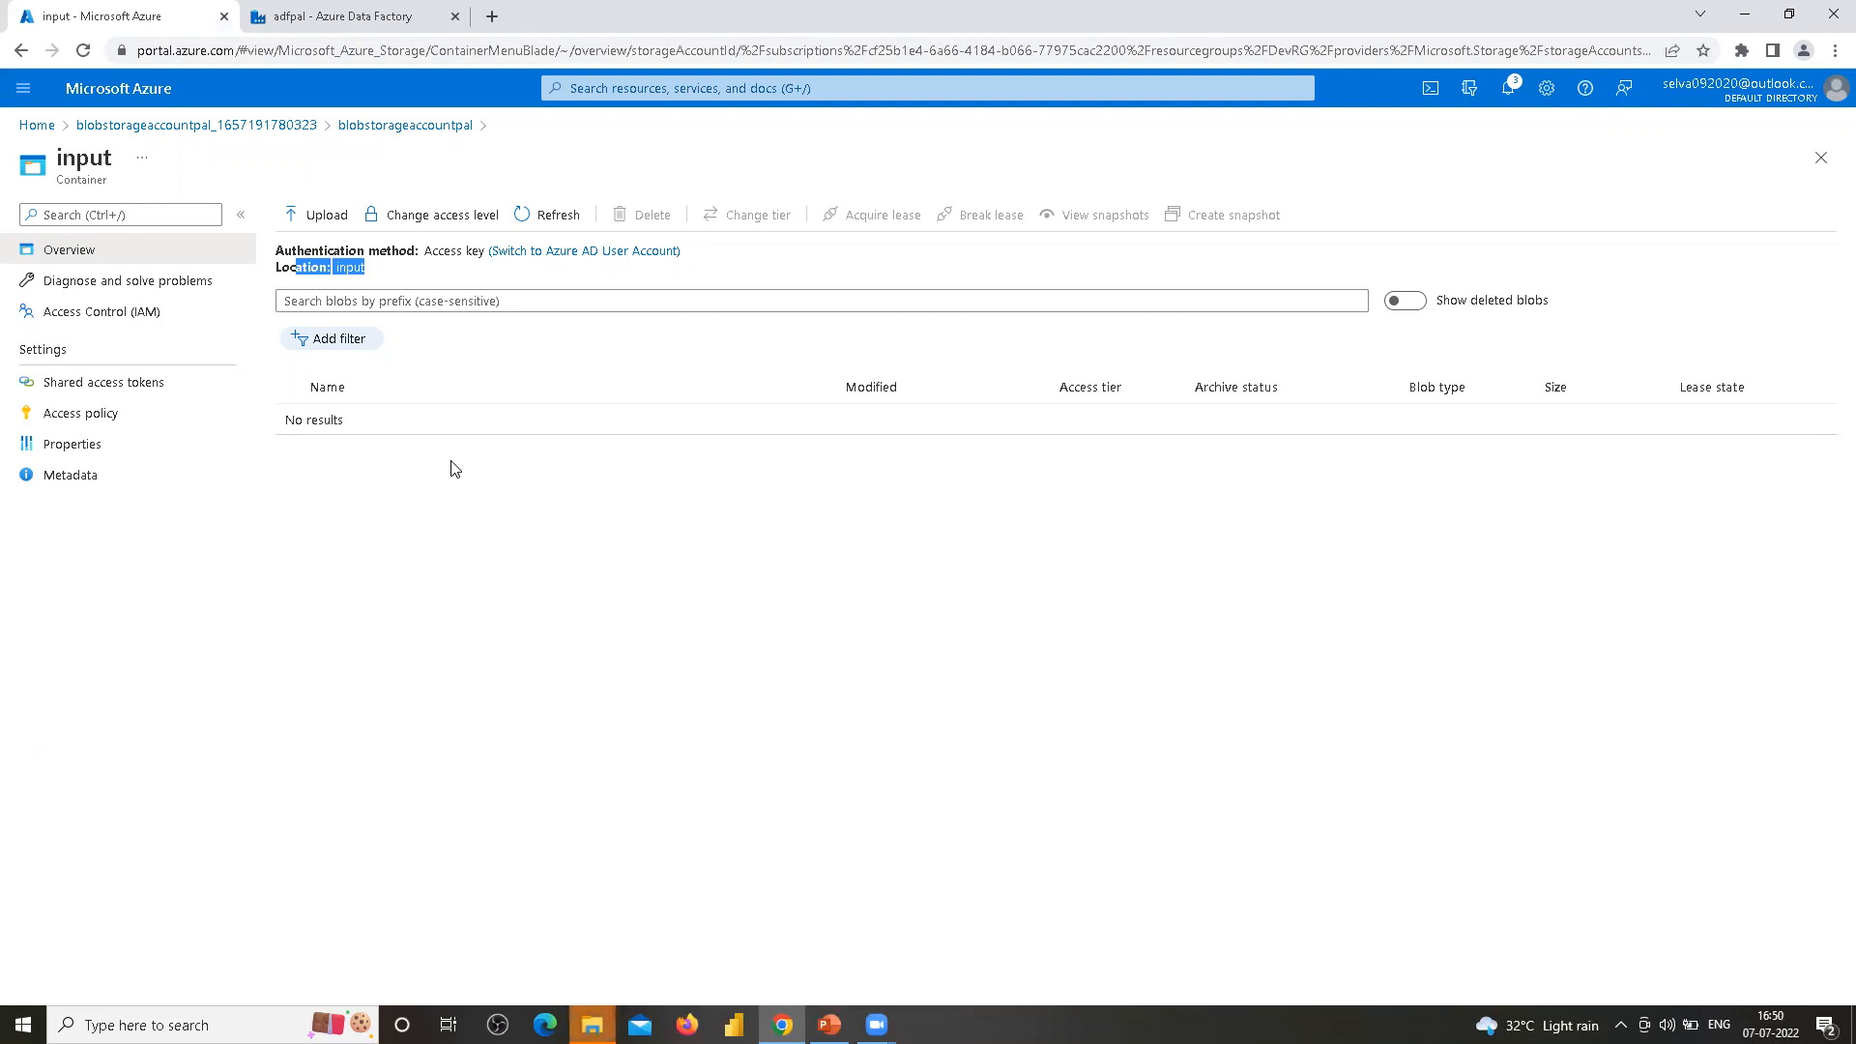
Switch to Notepad by launching it from the Windows search
{"action": "key", "text": "super"}
{"action": "type", "text": "note"}
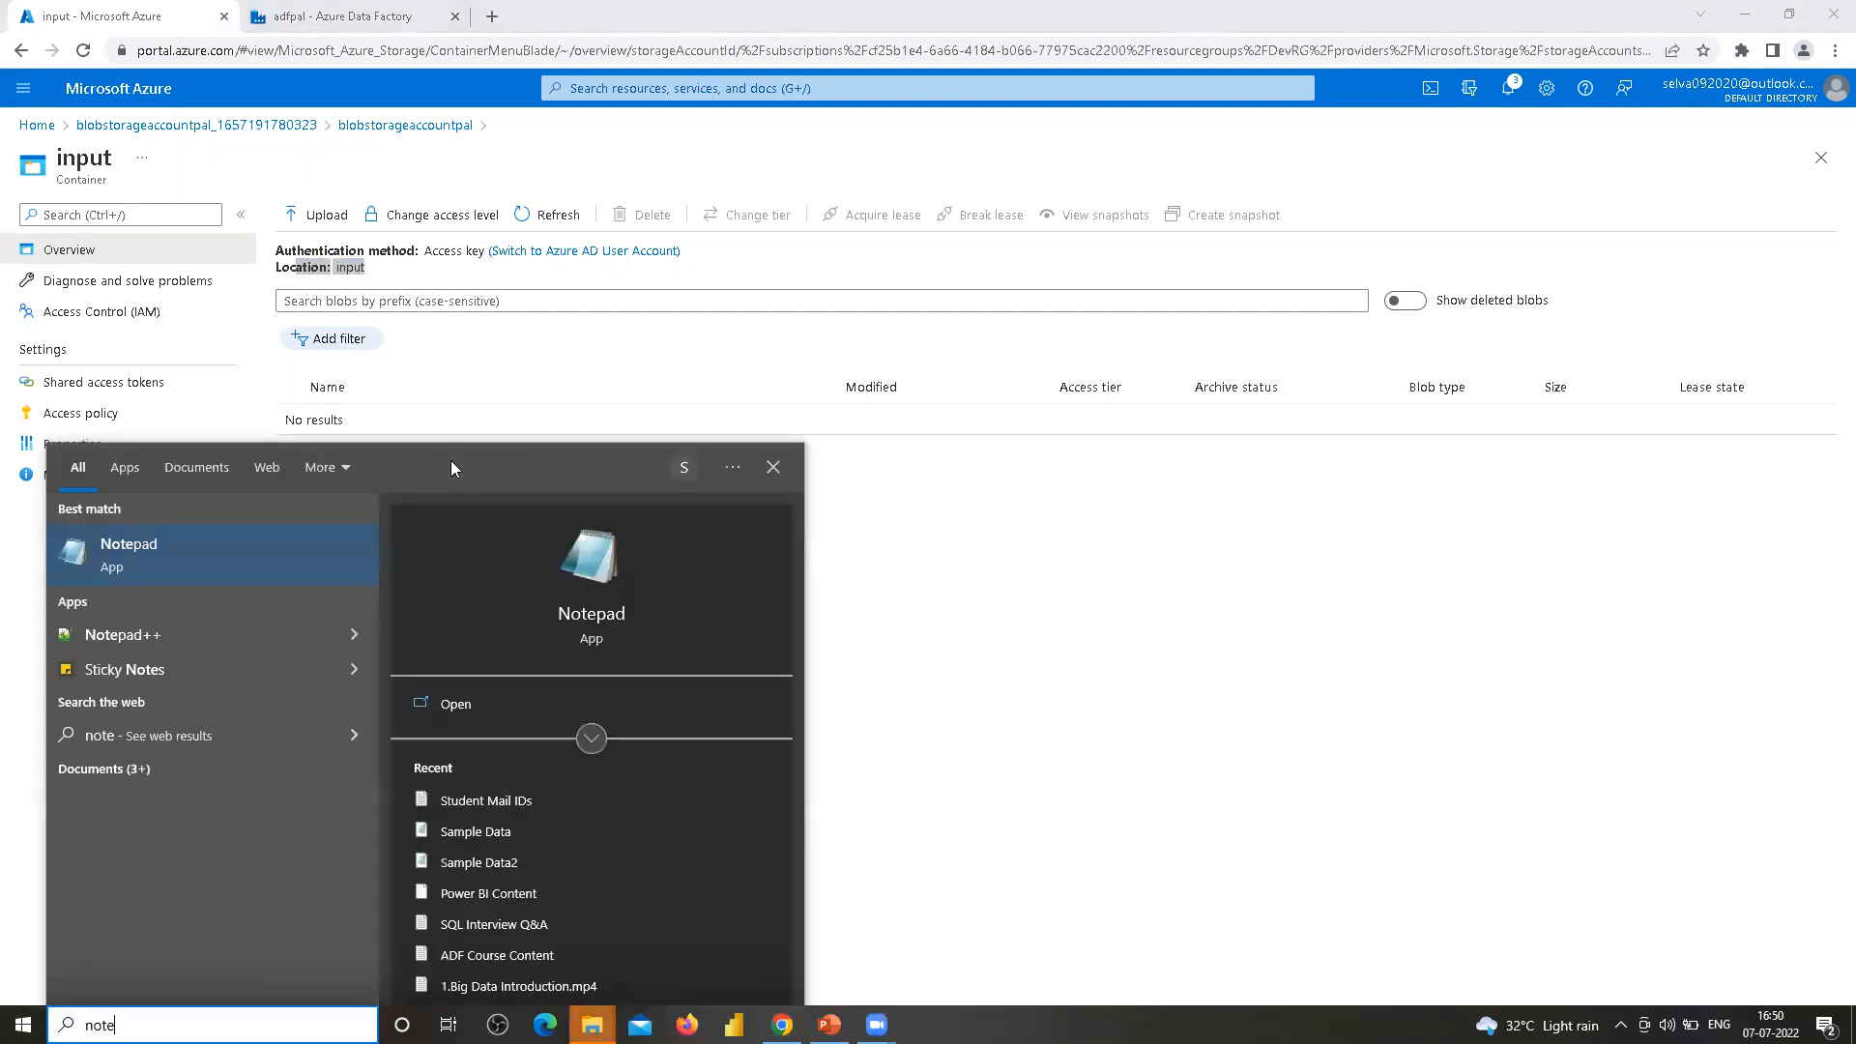
{"action": "key", "text": "Return"}
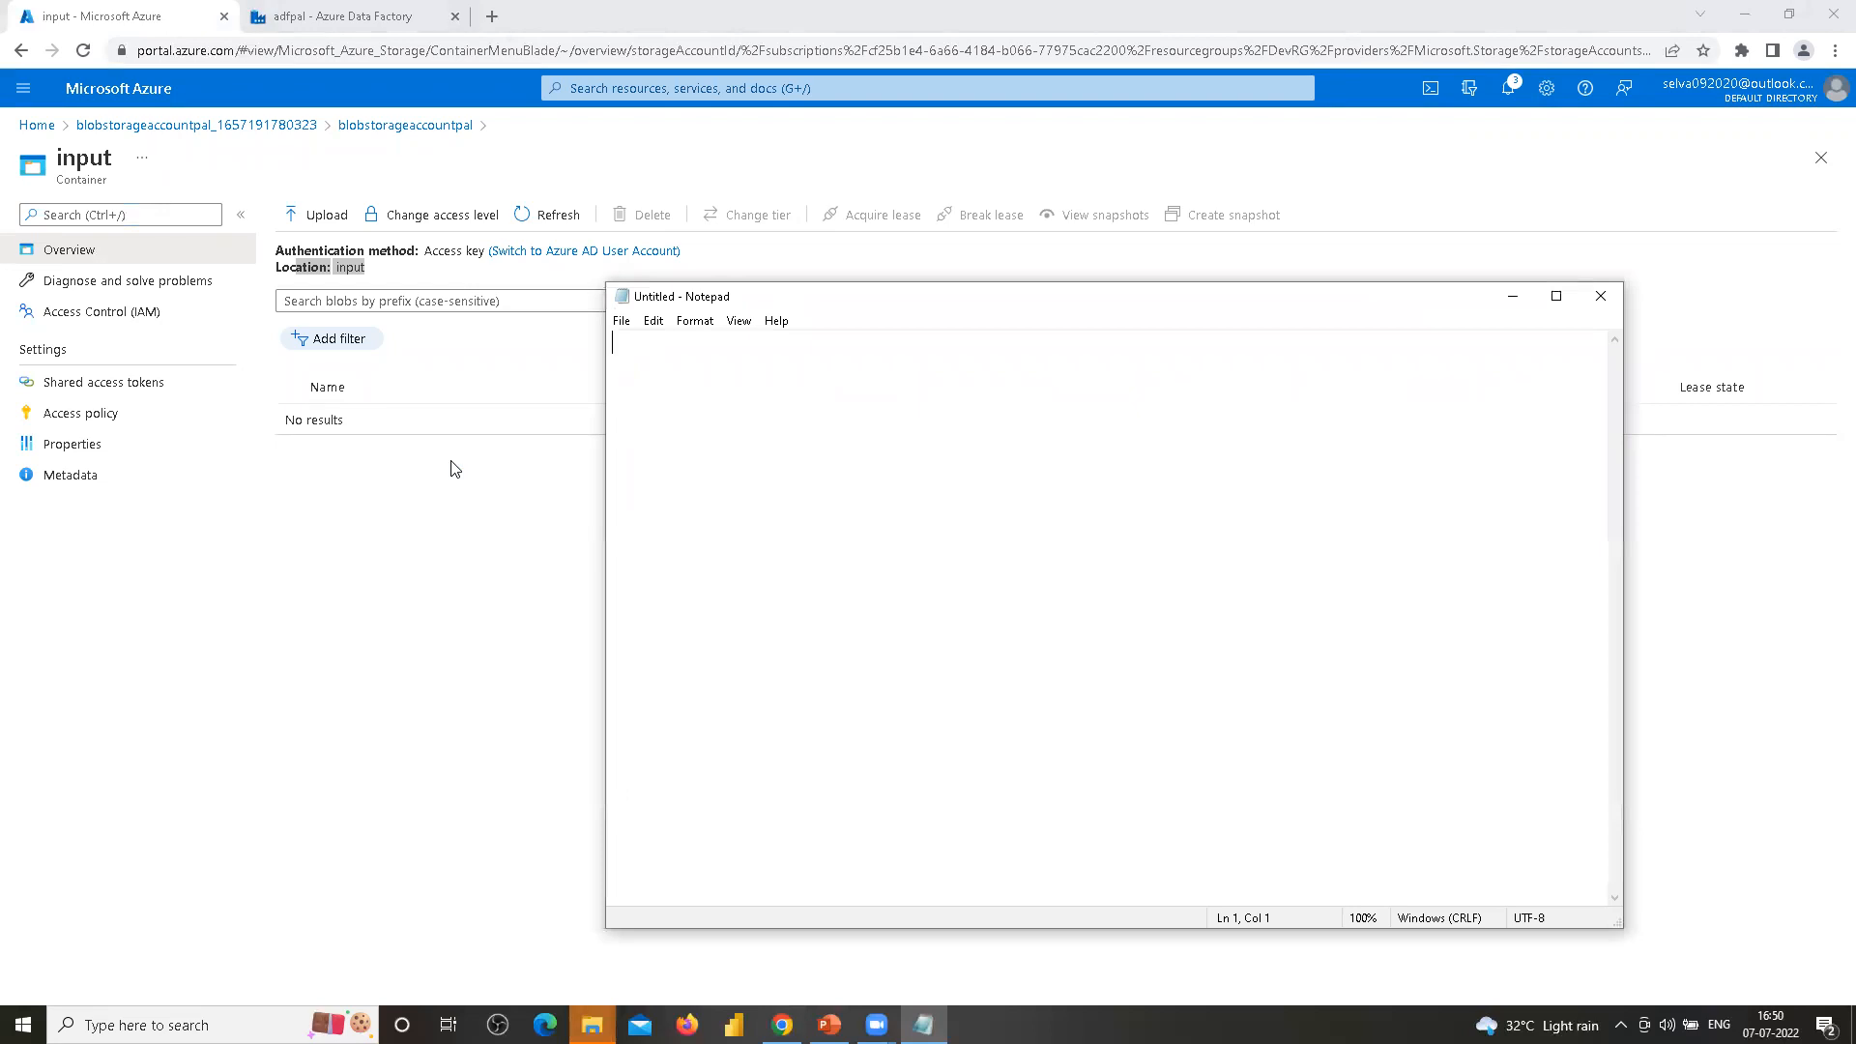
Write the CSV header line custId,custName,custEmail,custLocation
{"action": "type", "text": "custId"}
{"action": "type", "text": "Cust"}
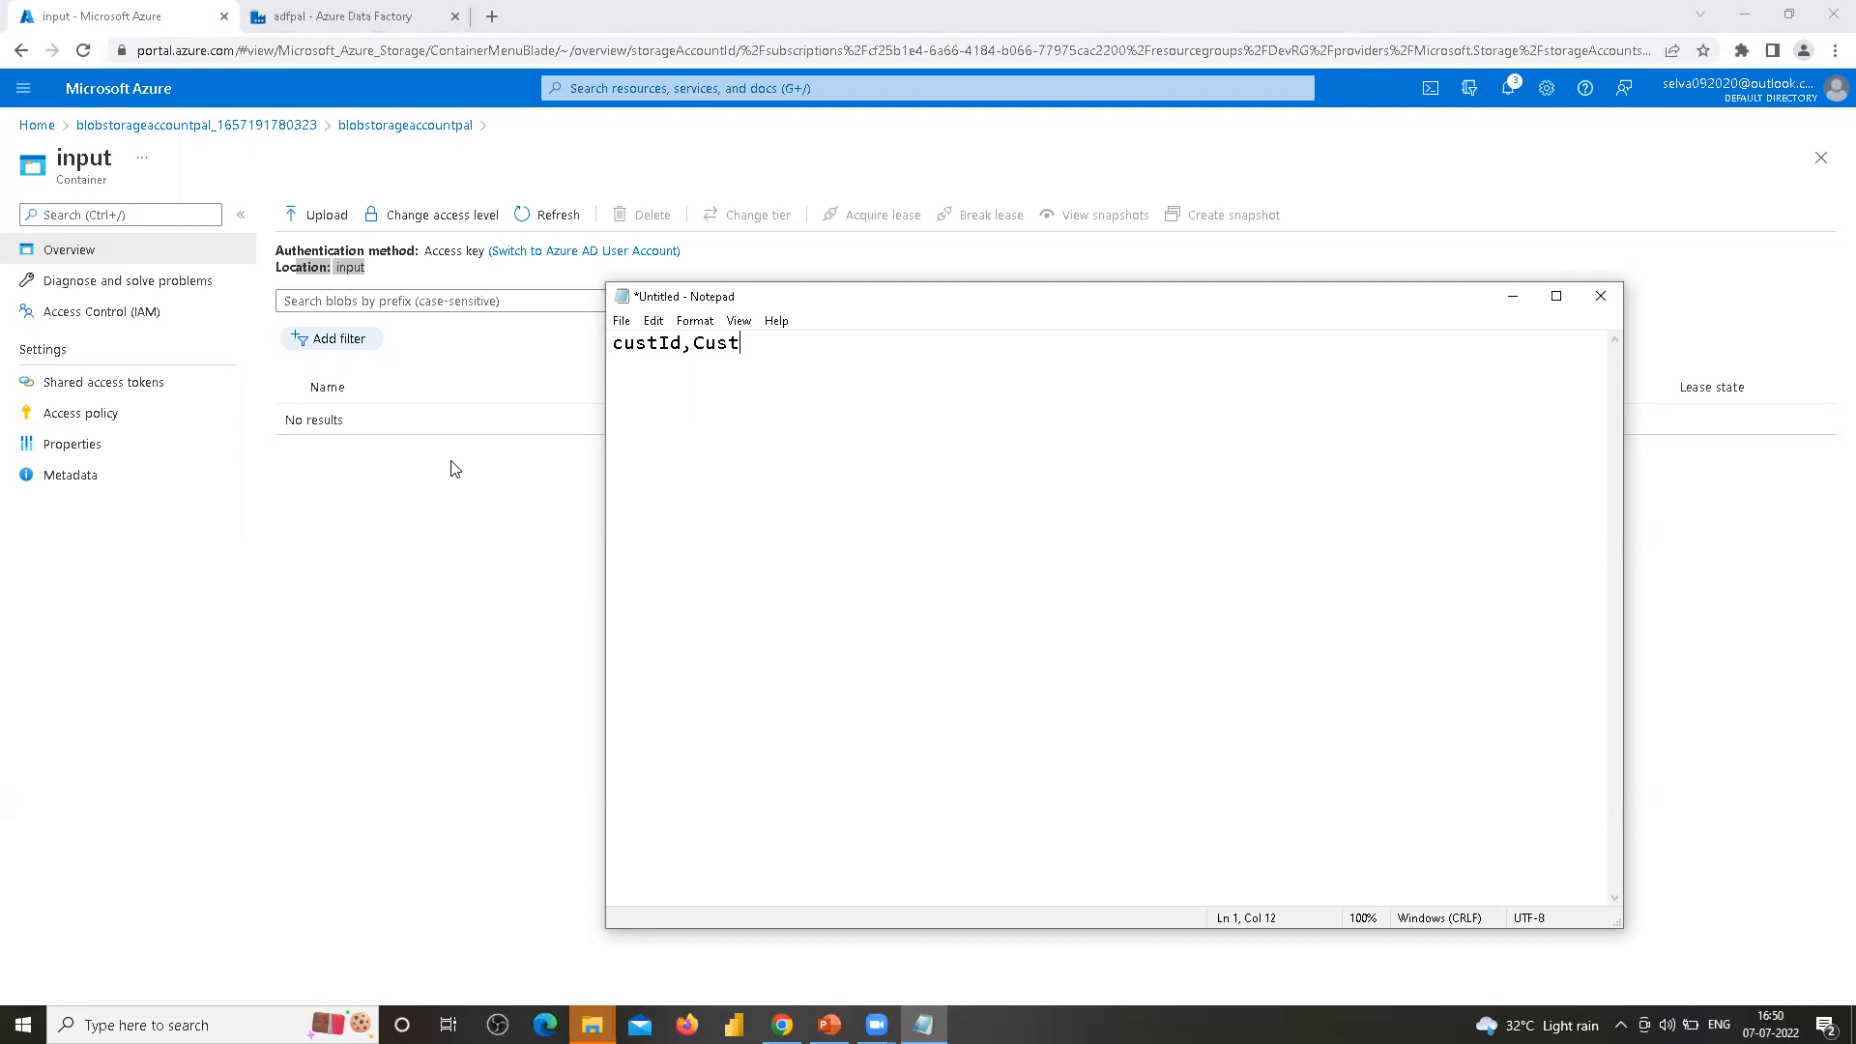
{"action": "key", "text": "Delete"}
{"action": "type", "text": "cName,Cus"}
{"action": "key", "text": "BackSpace"}
{"action": "key", "text": "BackSpace"}
{"action": "key", "text": "BackSpace"}
{"action": "type", "text": "custEmail,C"}
{"action": "key", "text": "BackSpace"}
{"action": "type", "text": "custMobile"}
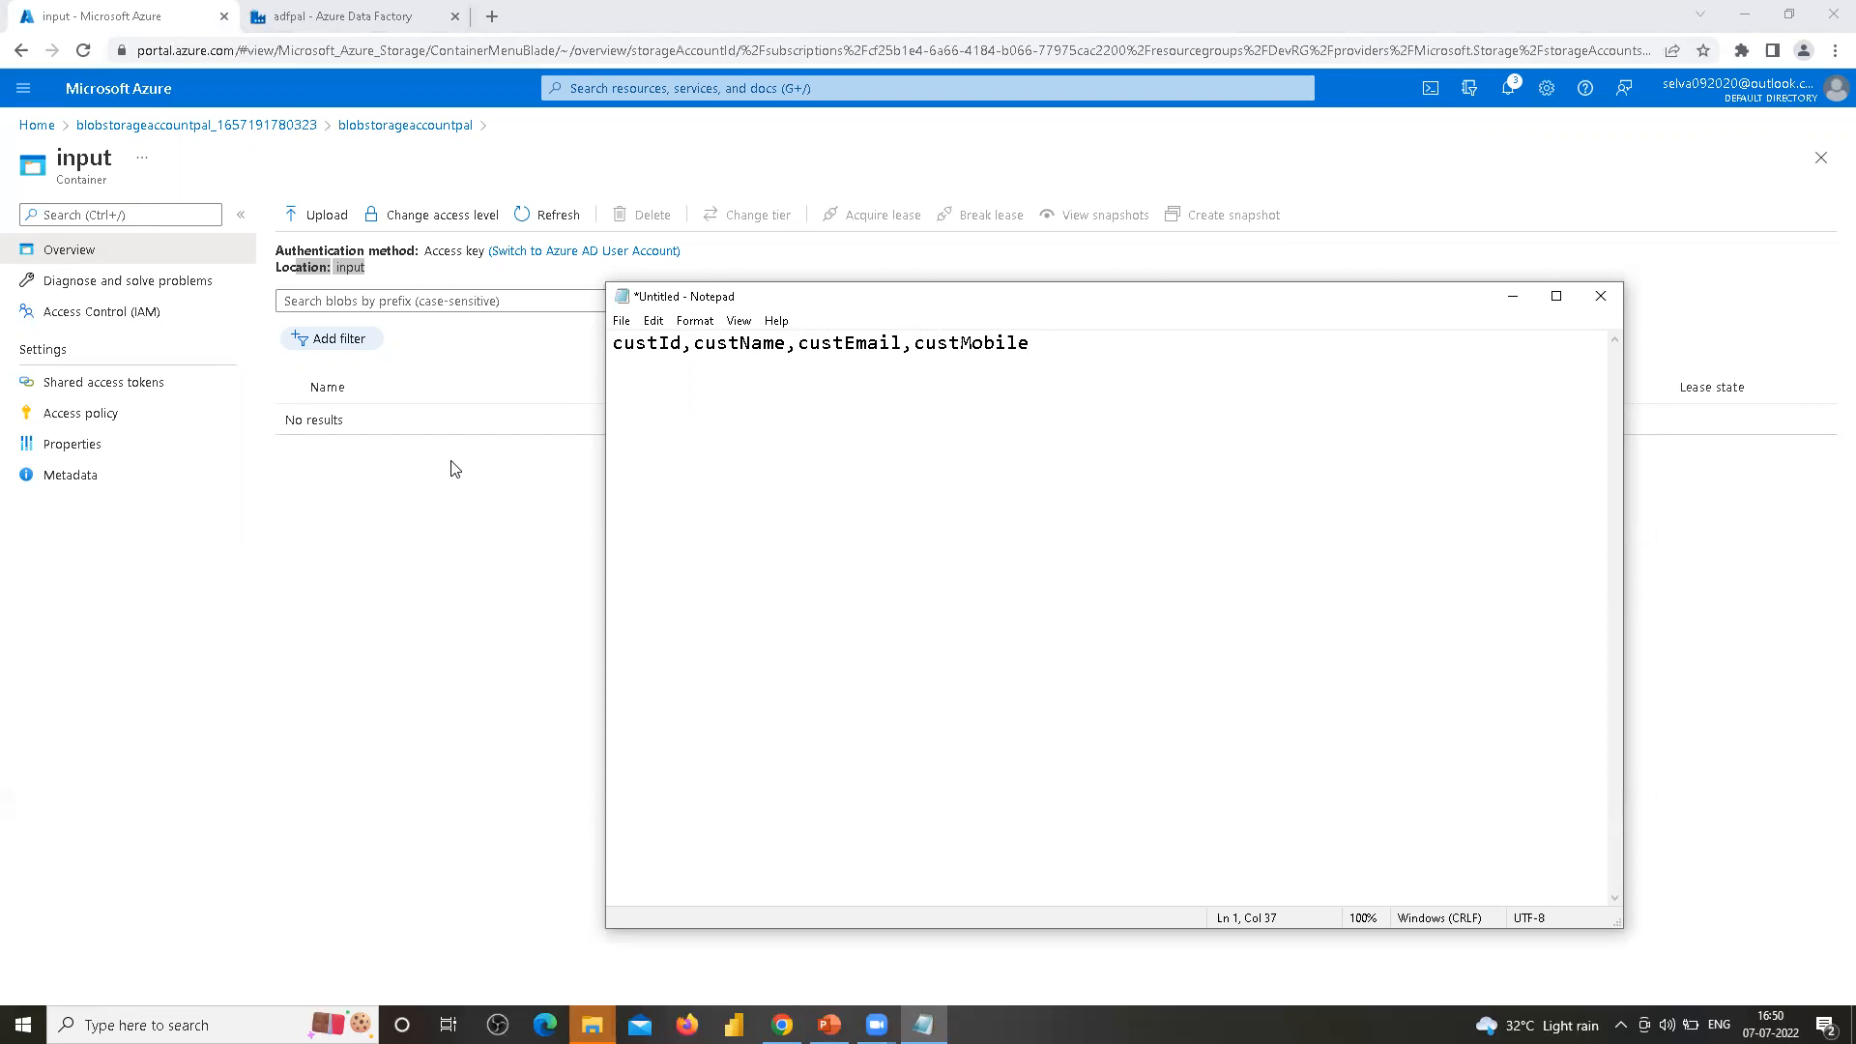
{"action": "key", "text": "BackSpace"}
{"action": "key", "text": "BackSpace"}
{"action": "key", "text": "BackSpace"}
{"action": "key", "text": "BackSpace"}
{"action": "key", "text": "BackSpace"}
{"action": "key", "text": "BackSpace"}
{"action": "key", "text": "BackSpace"}
{"action": "type", "text": "tLocation"}
{"action": "key", "text": "Up"}
{"action": "key", "text": "shift+End"}
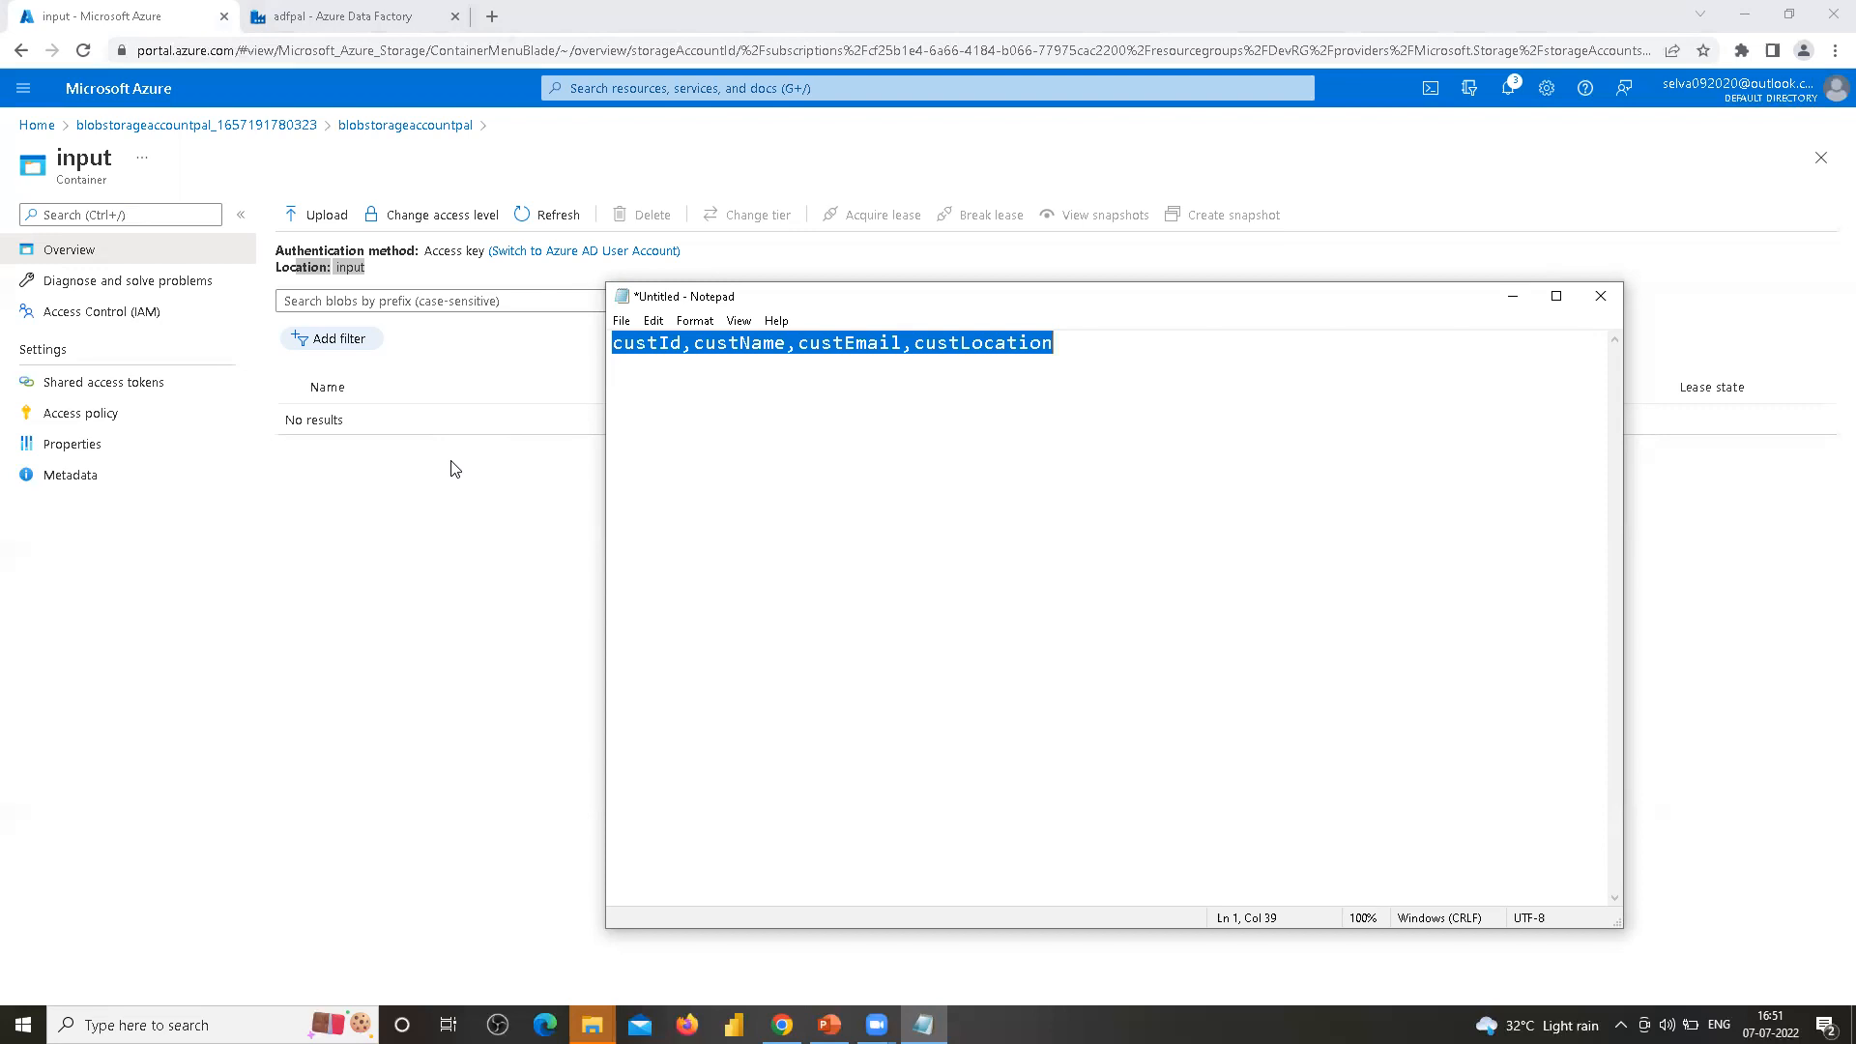
{"action": "key", "text": "End"}
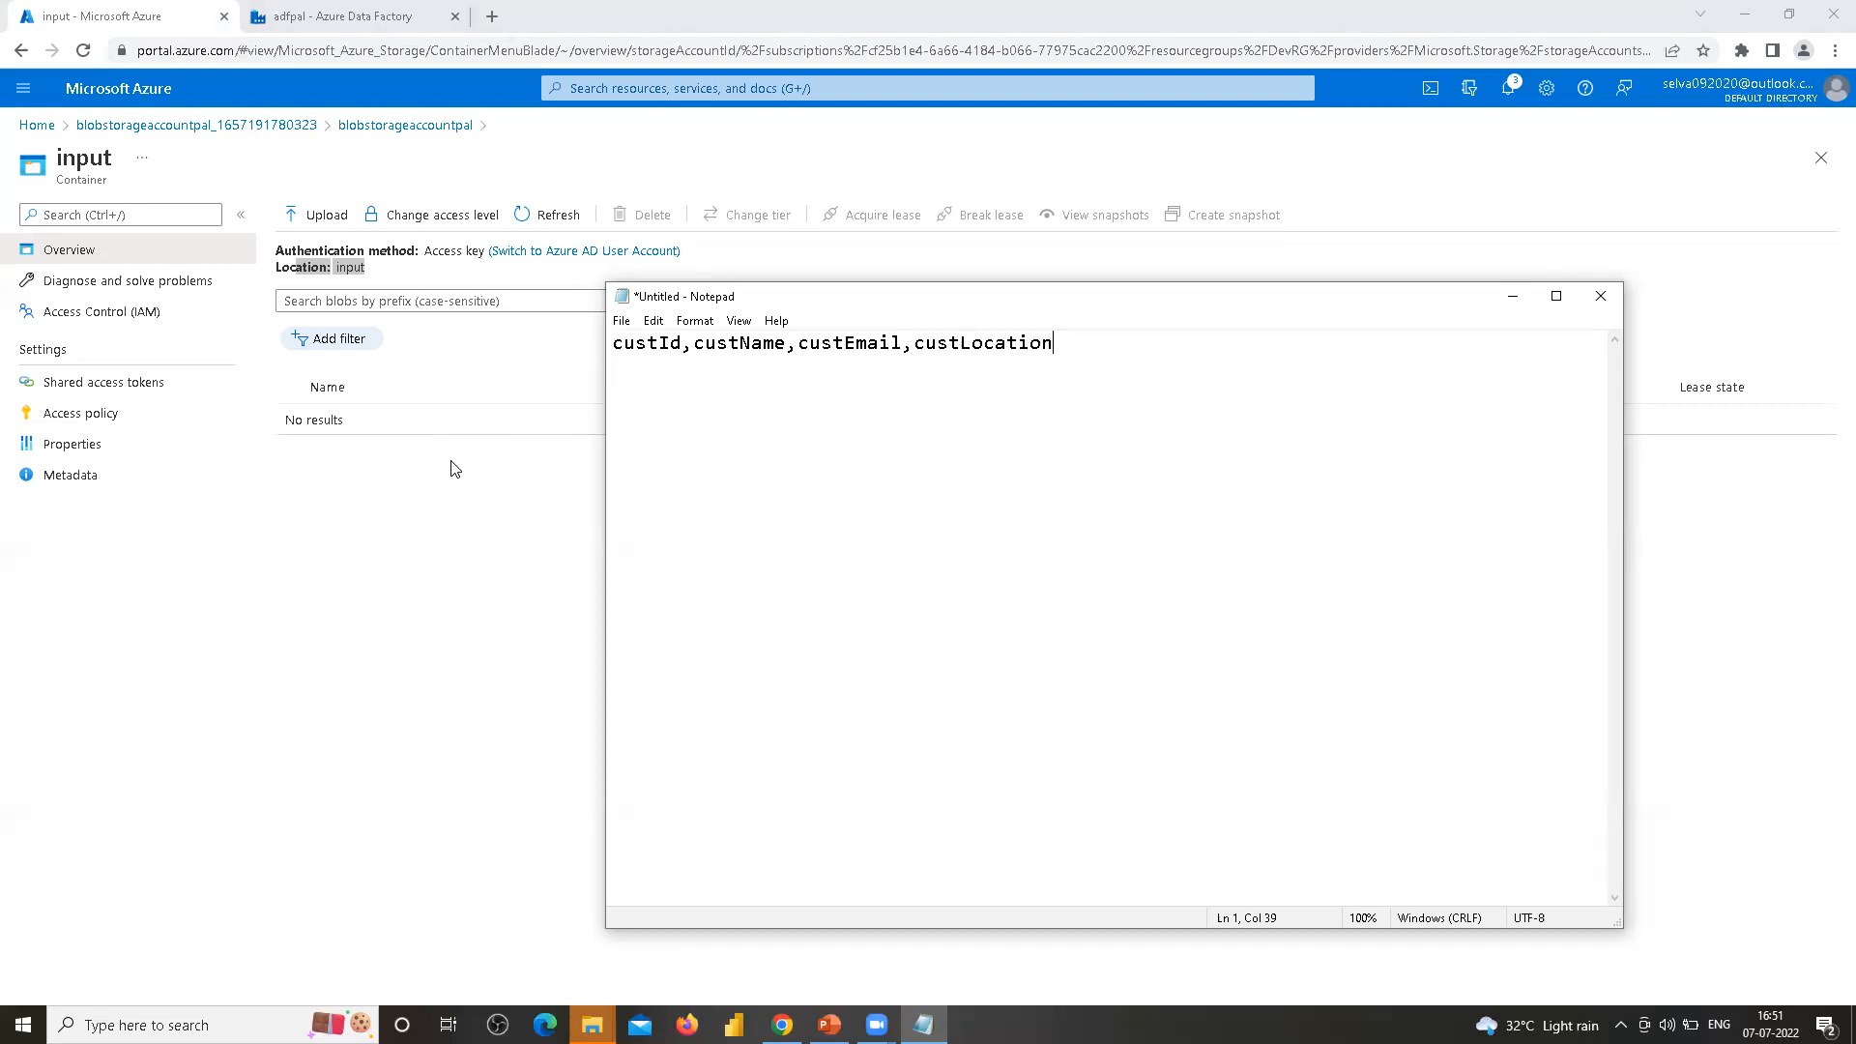
Add data rows 1 and 2 with each customer's name, e-mail and location (bangalore, chennai)
{"action": "key", "text": "Return"}
{"action": "type", "text": "1,selva,"}
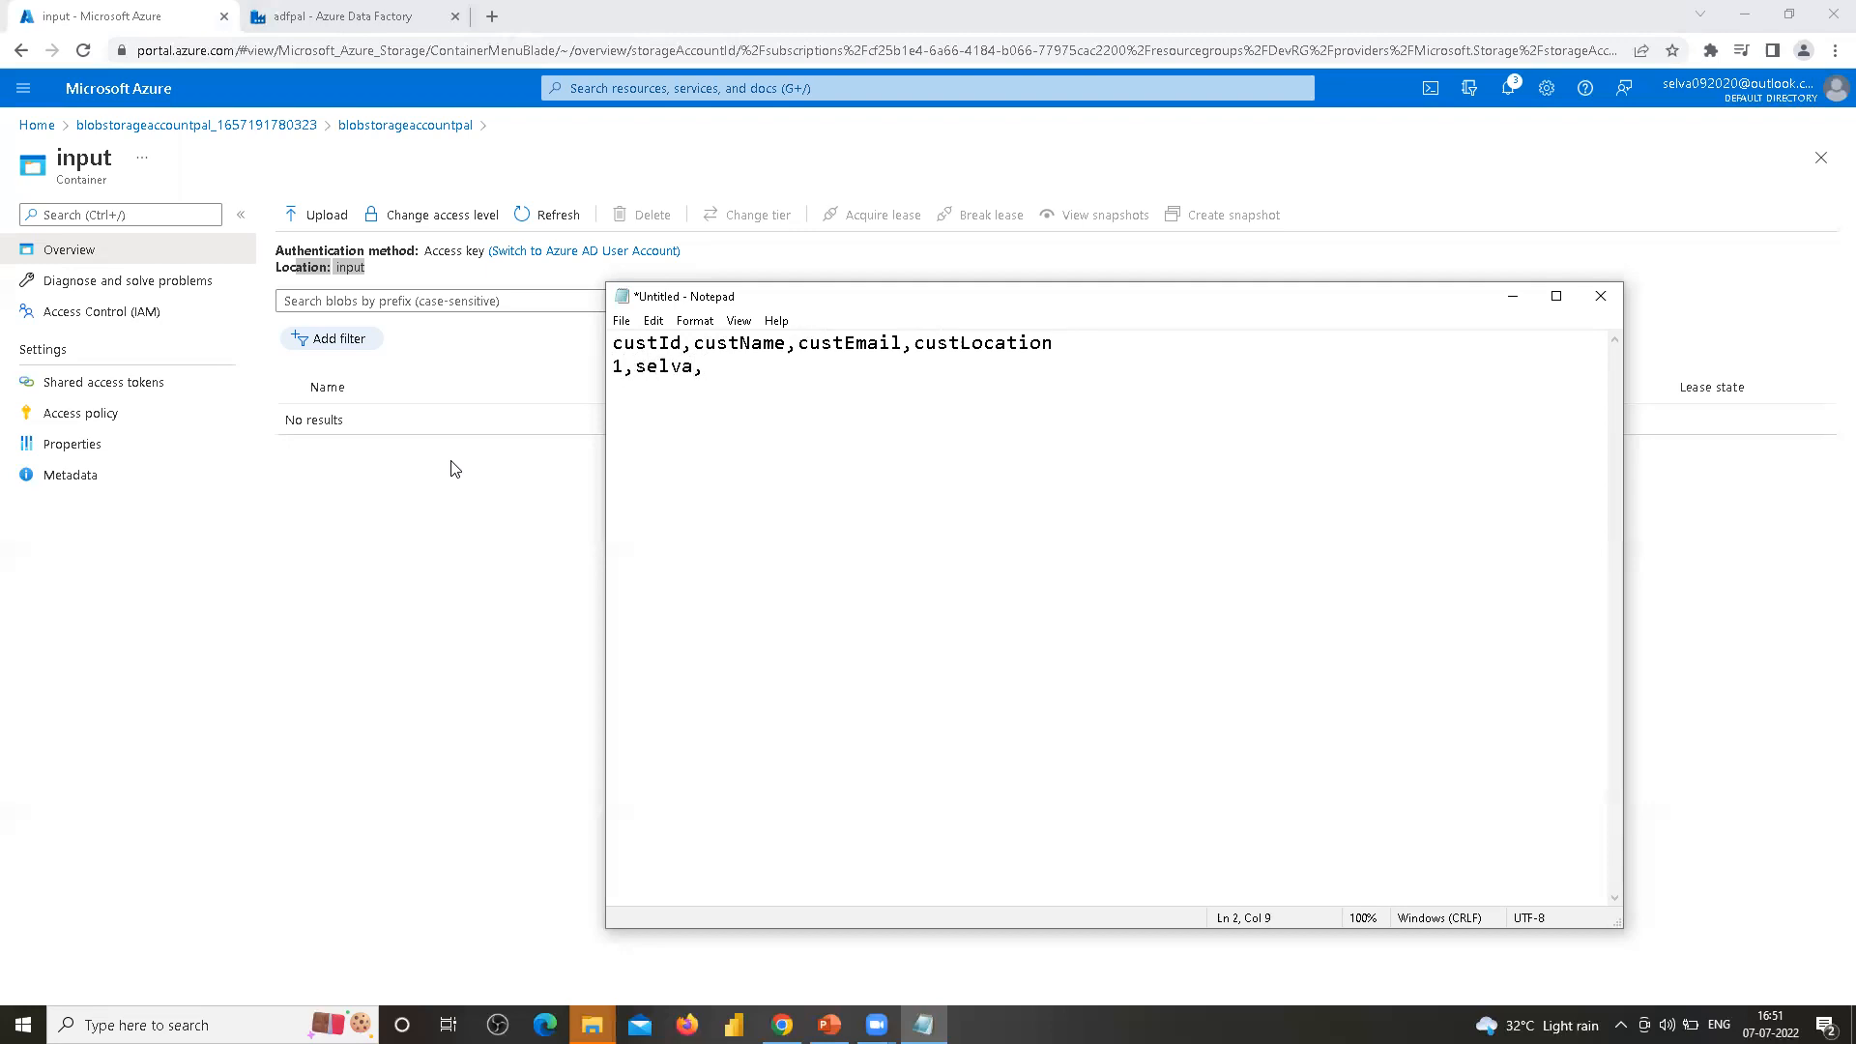
{"action": "type", "text": "s@s"}
{"action": "type", "text": ".com"}
{"action": "type", "text": ",bangalore "}
{"action": "type", "text": "2,"}
{"action": "type", "text": "pal"}
{"action": "type", "text": ",p@"}
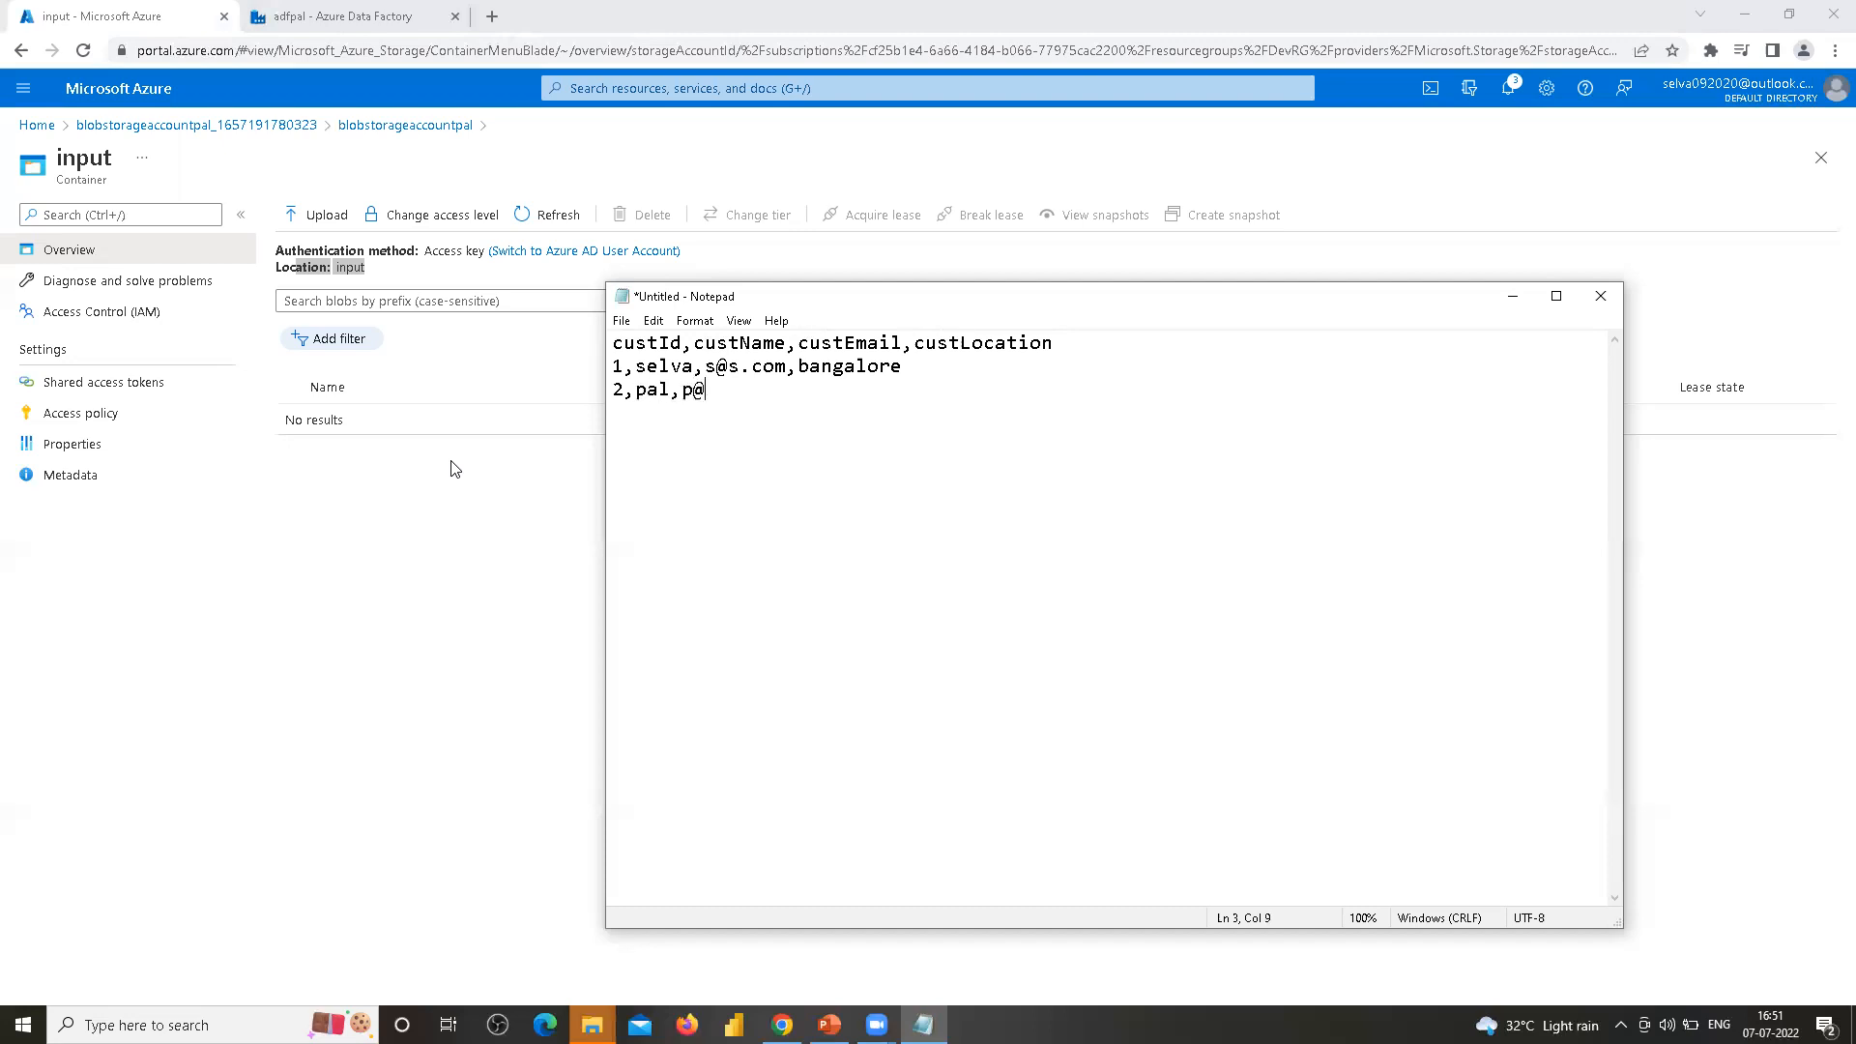
{"action": "type", "text": "p.com"}
{"action": "key", "text": "BackSpace"}
{"action": "type", "text": "om,"}
{"action": "type", "text": "chennai "}
{"action": "type", "text": "3,"}
{"action": "type", "text": "raju"}
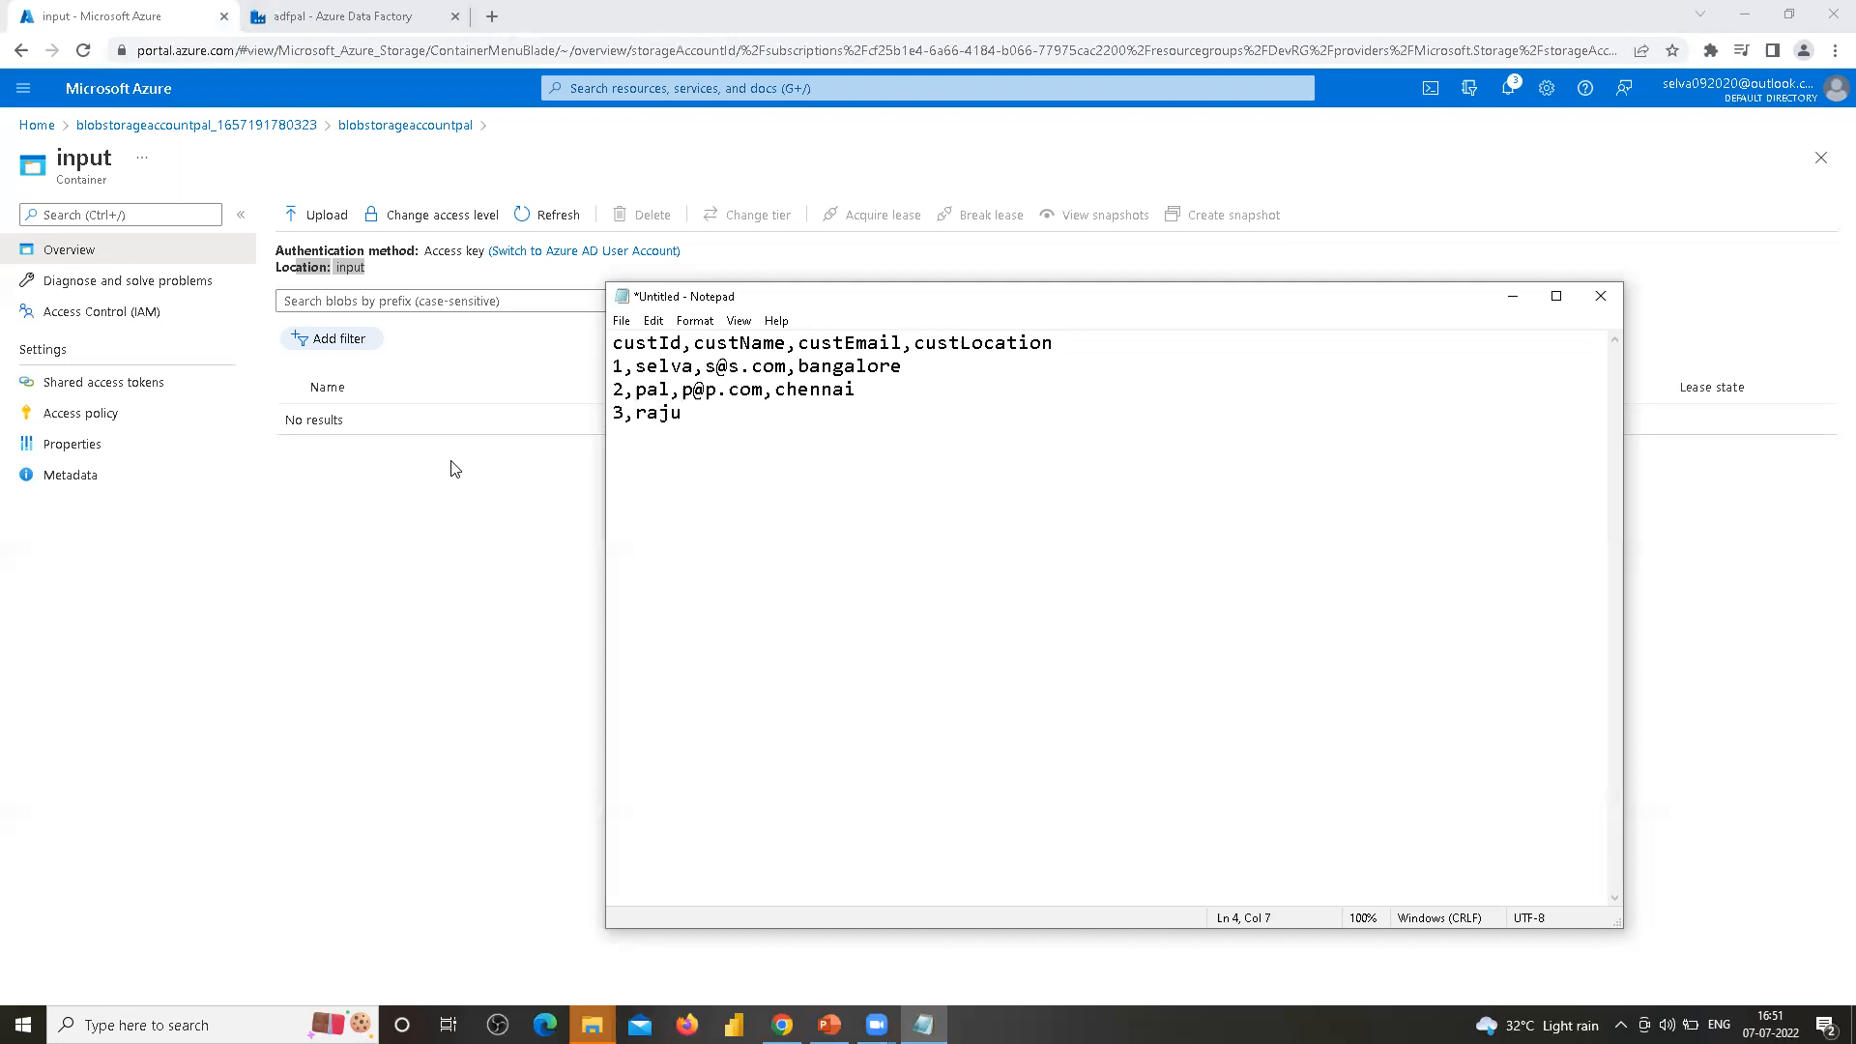
{"action": "type", "text": ",r@r.com,hyderabad "}
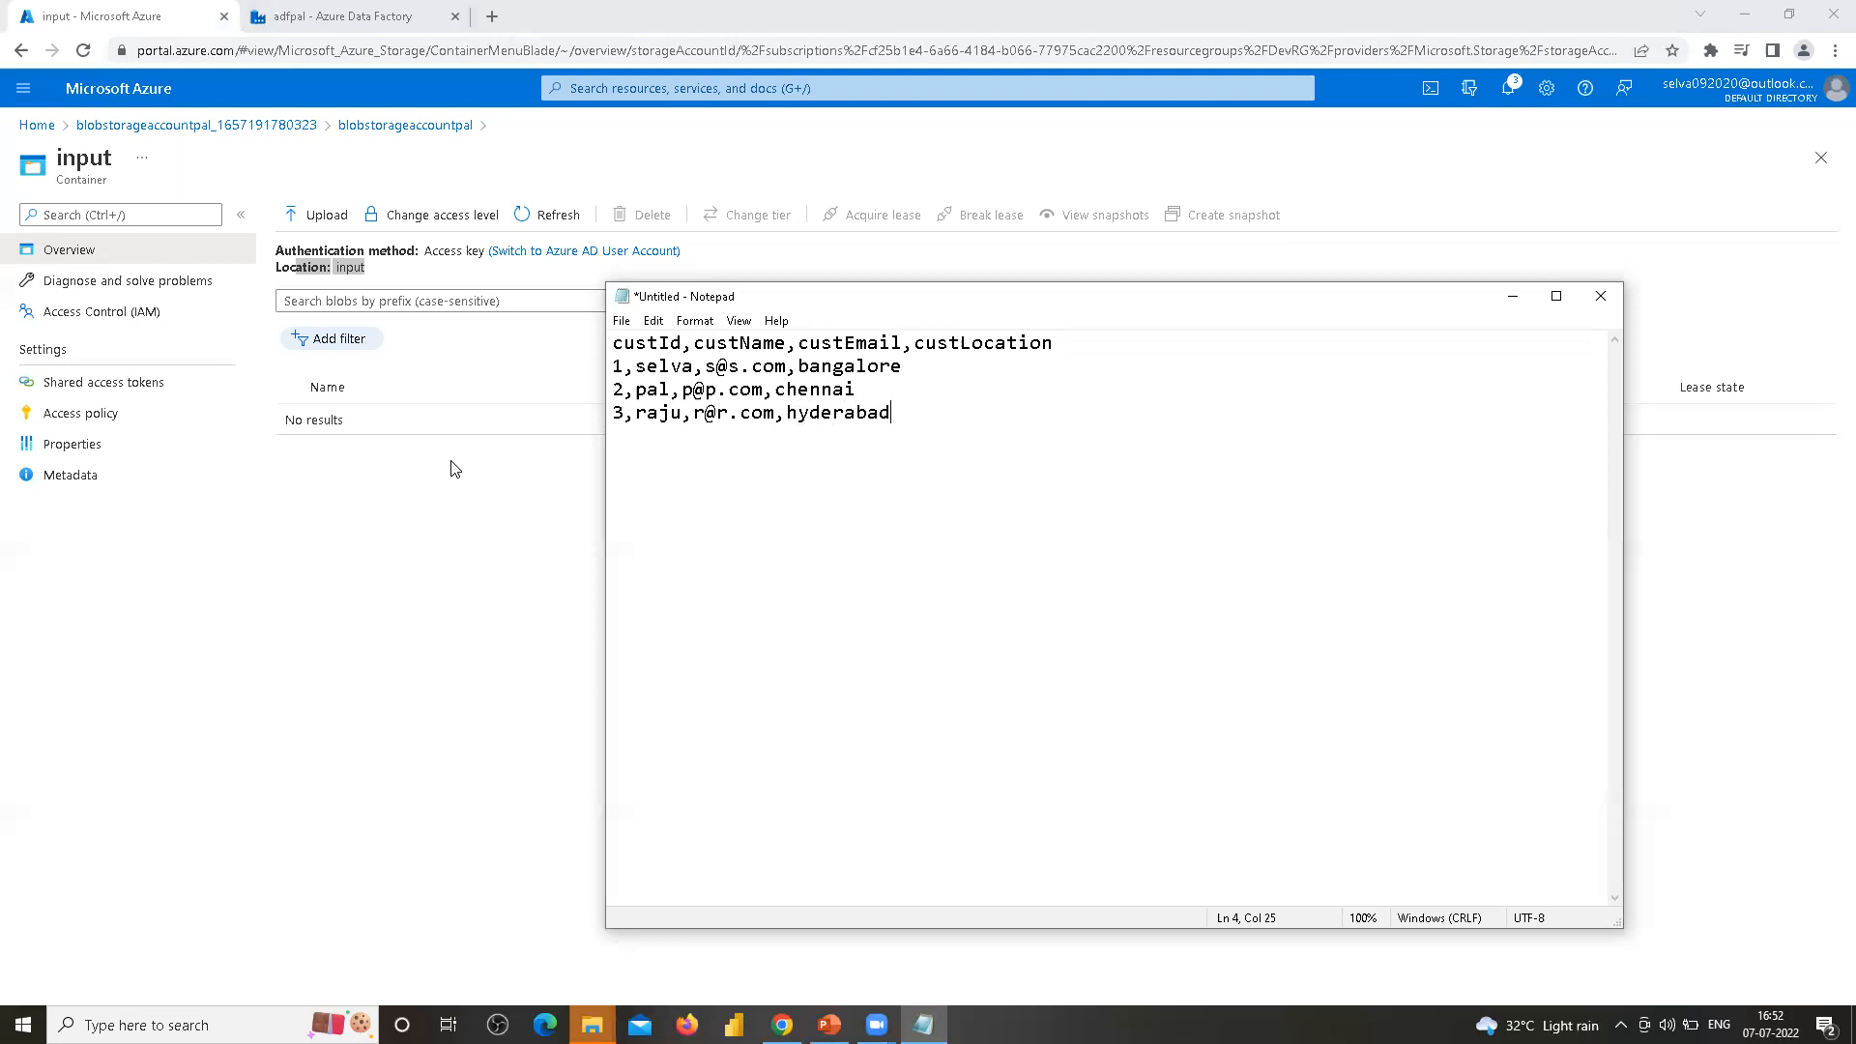
{"action": "type", "text": "4,"}
Add data rows 3 to 5 with customer names, e-mails and locations hyderabad, bangalore and hyderabad
{"action": "type", "text": "nandha,n@n.com,banga"}
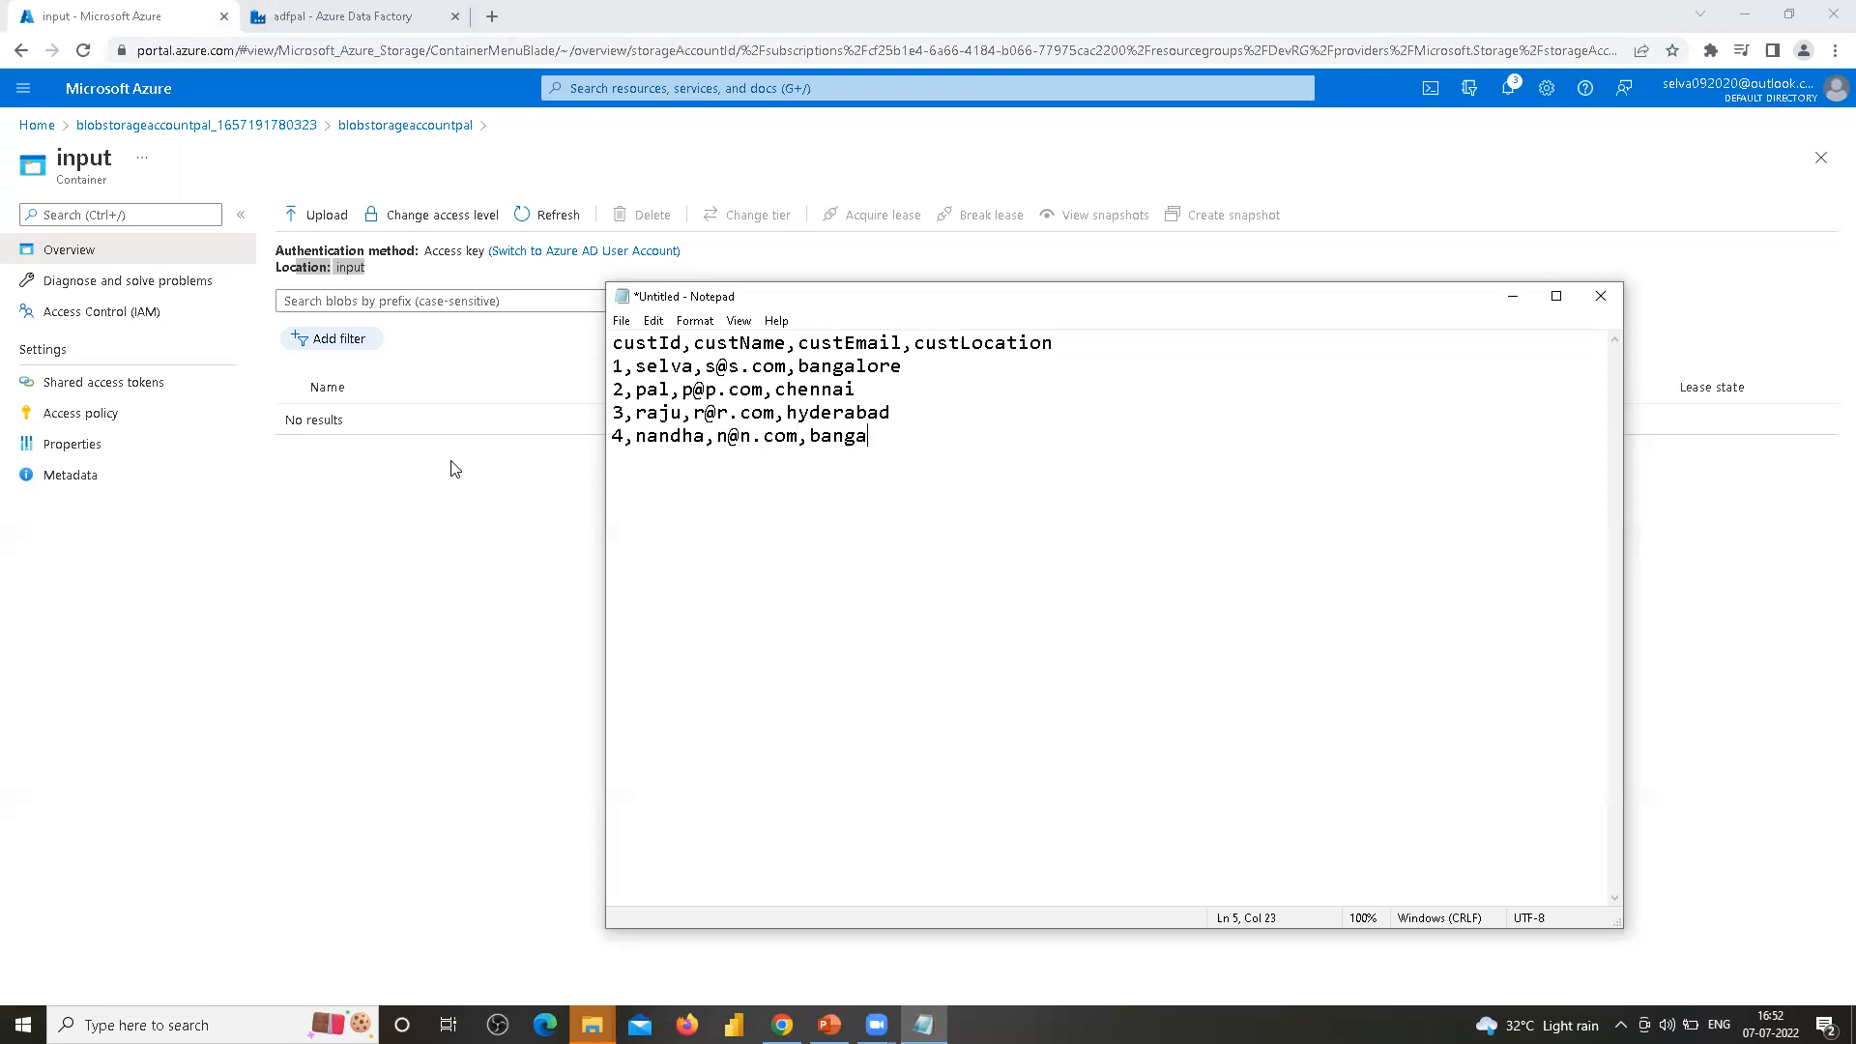
{"action": "type", "text": "lore5,sahaul,s@s.com"}
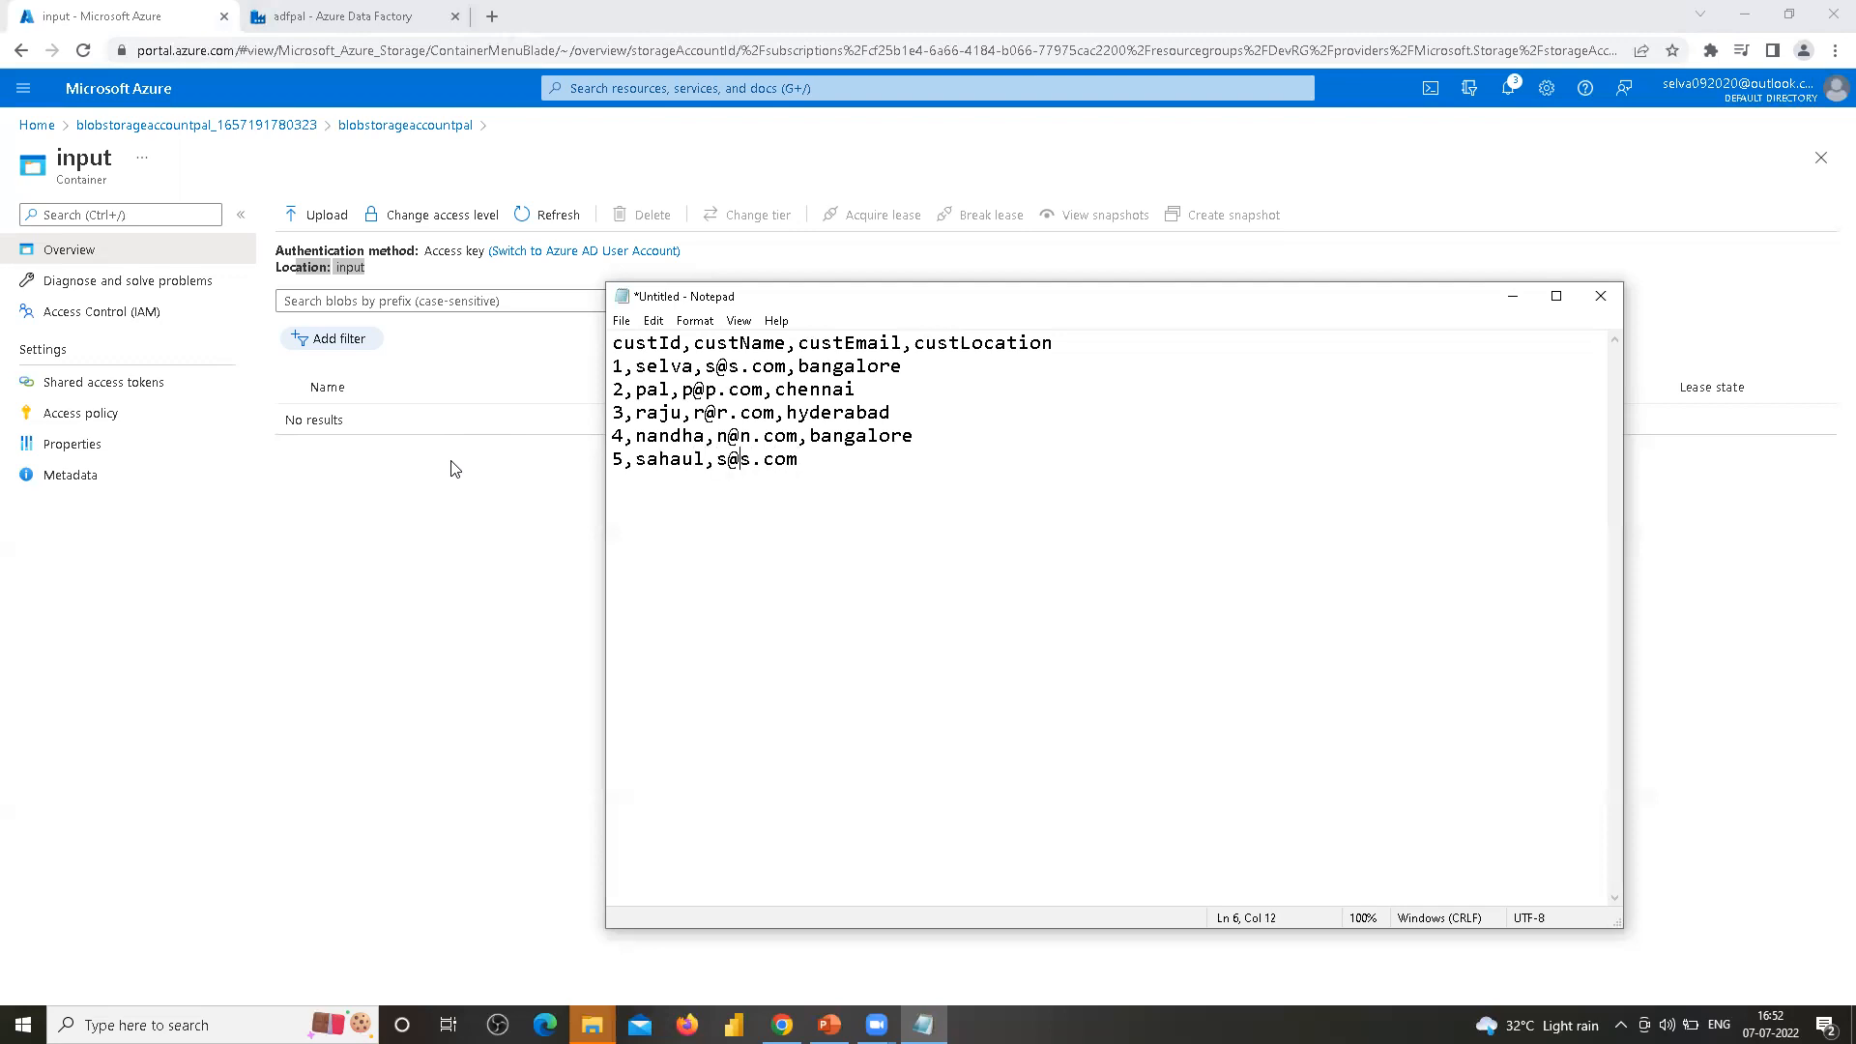
{"action": "type", "text": "1"}
{"action": "type", "text": ",hyderabad"}
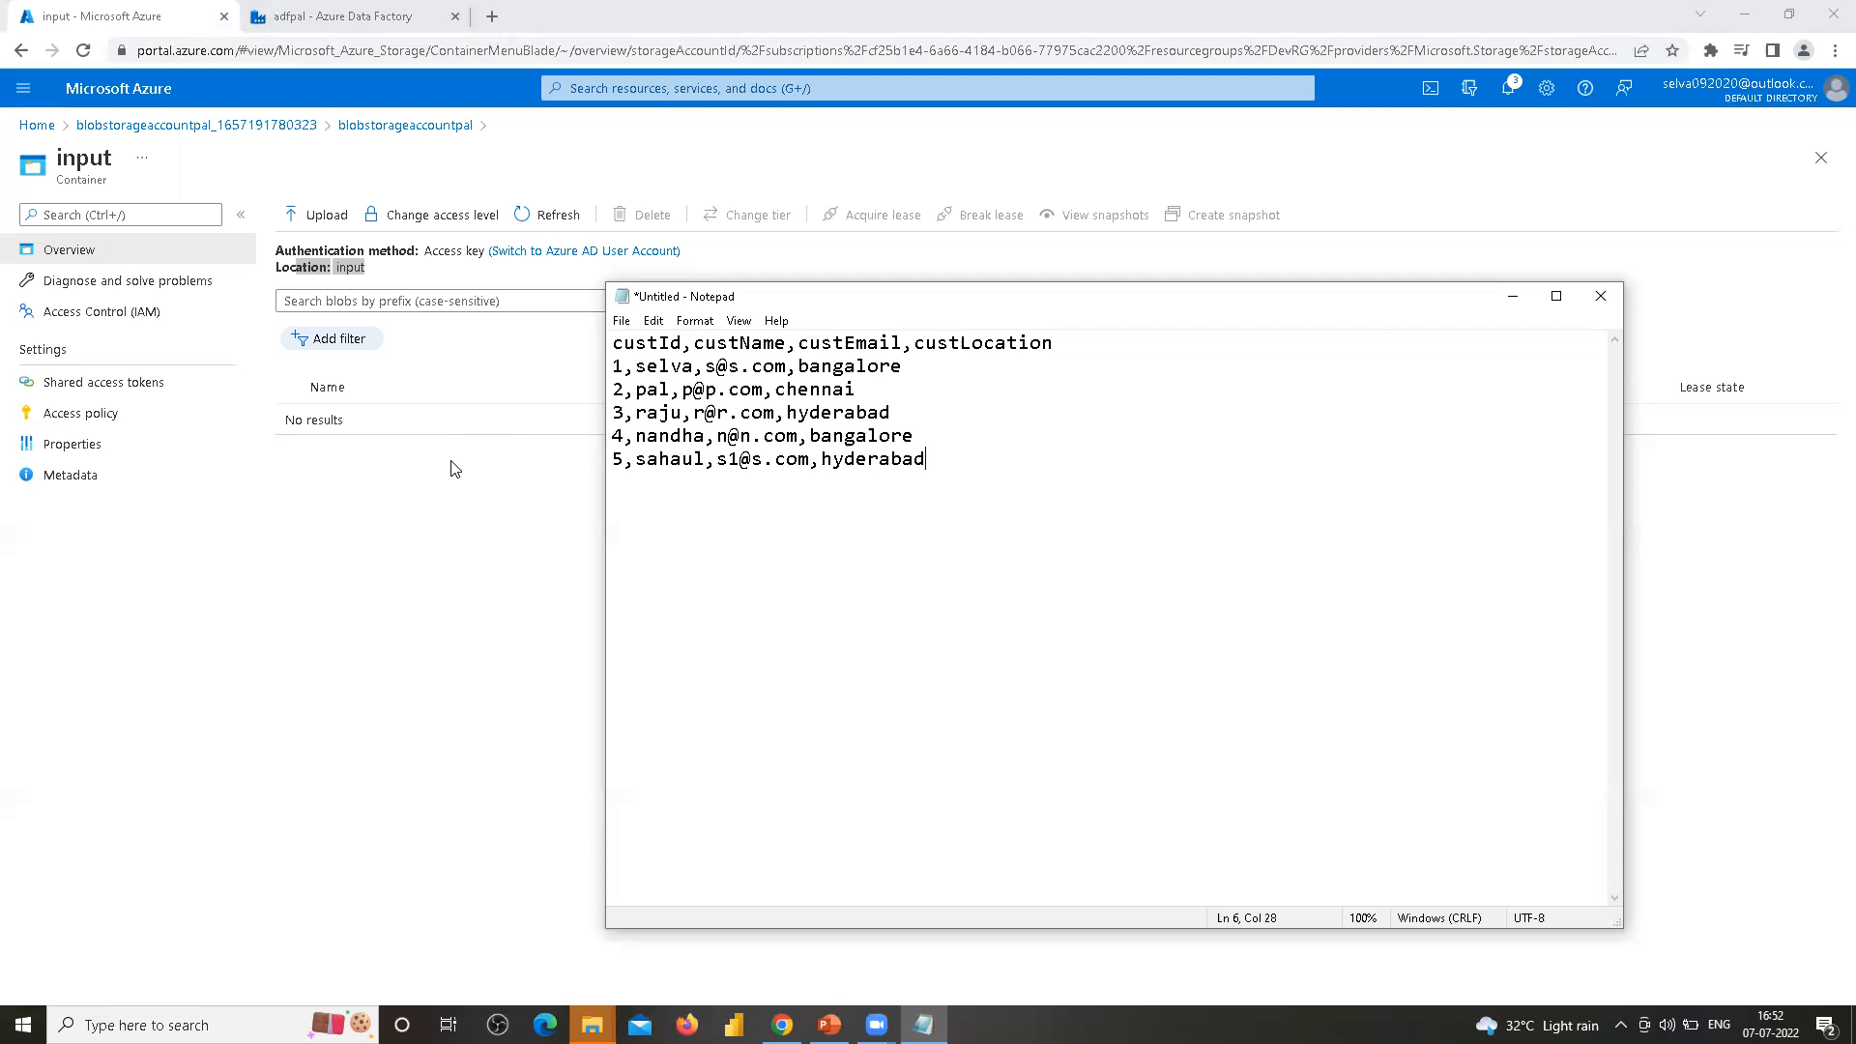
Save the text as cust.csv in the E:\ADF\Input Files folder with the file type set to All Files
{"action": "key", "text": "ctrl+s"}
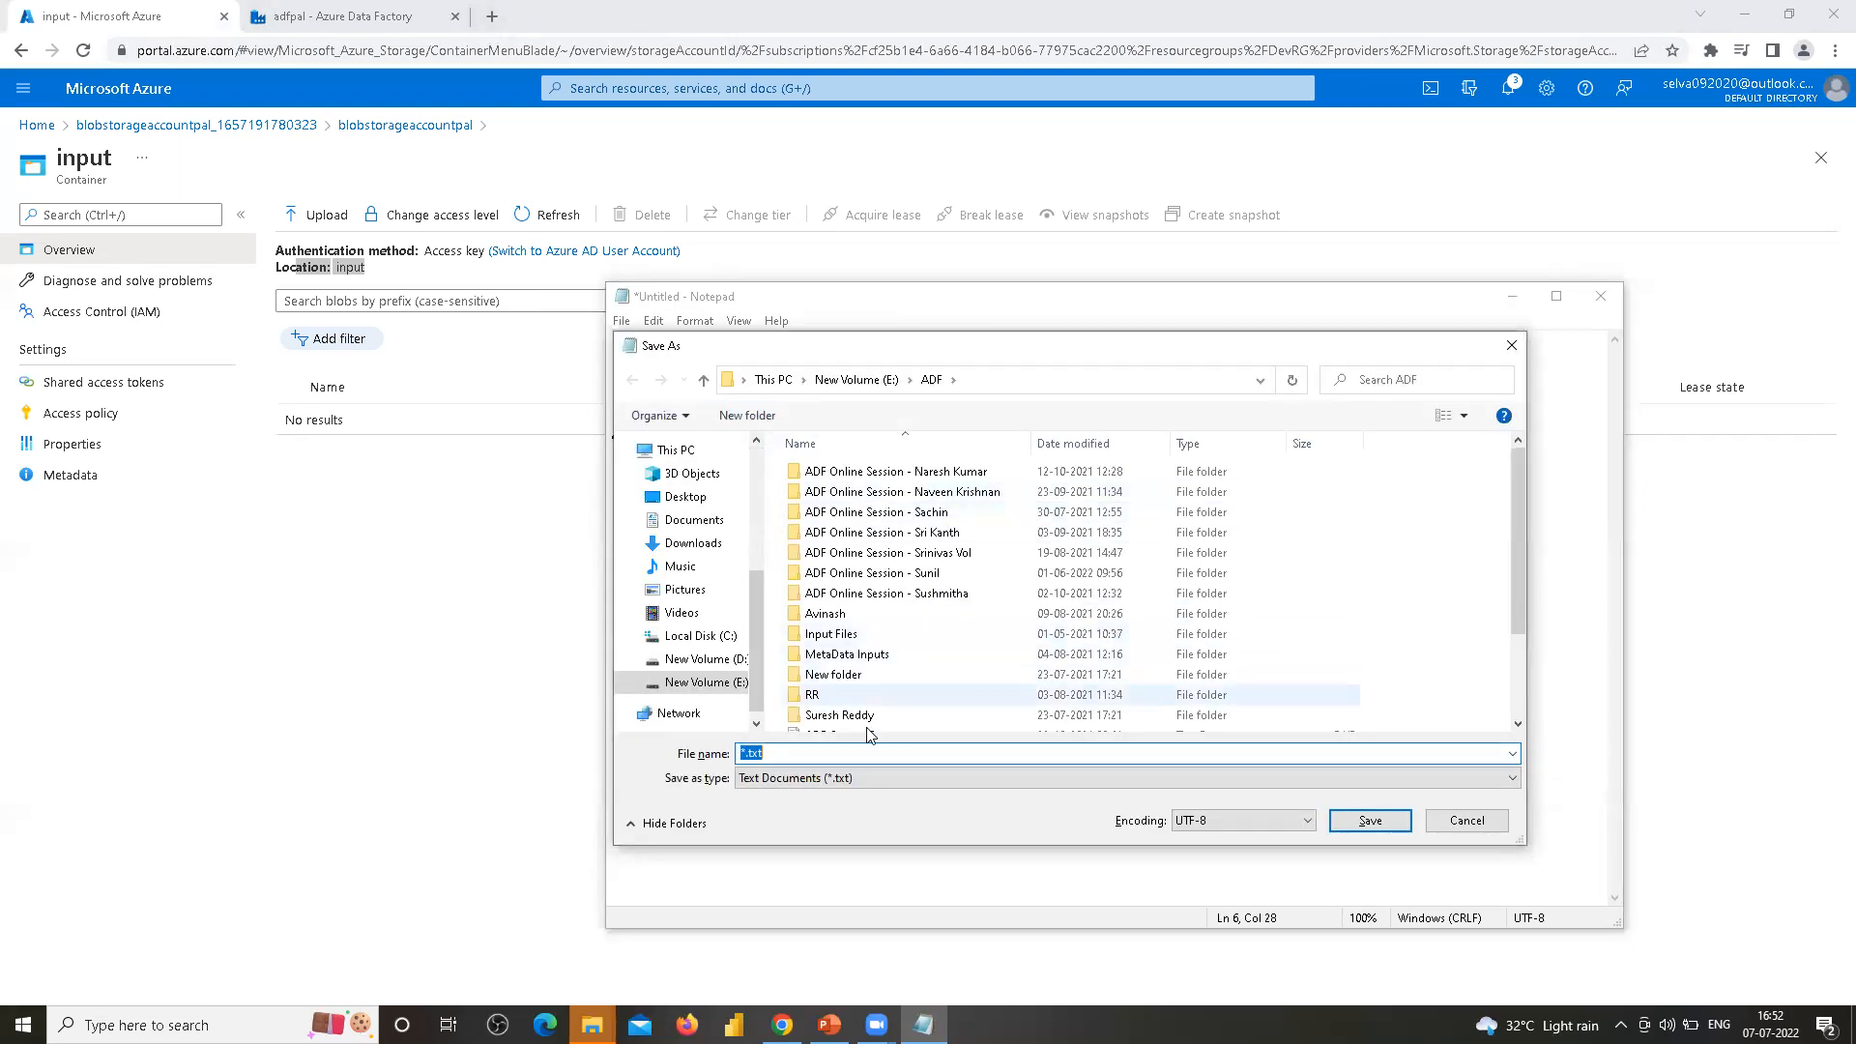
{"action": "double_click", "coordinate": [831, 635]}
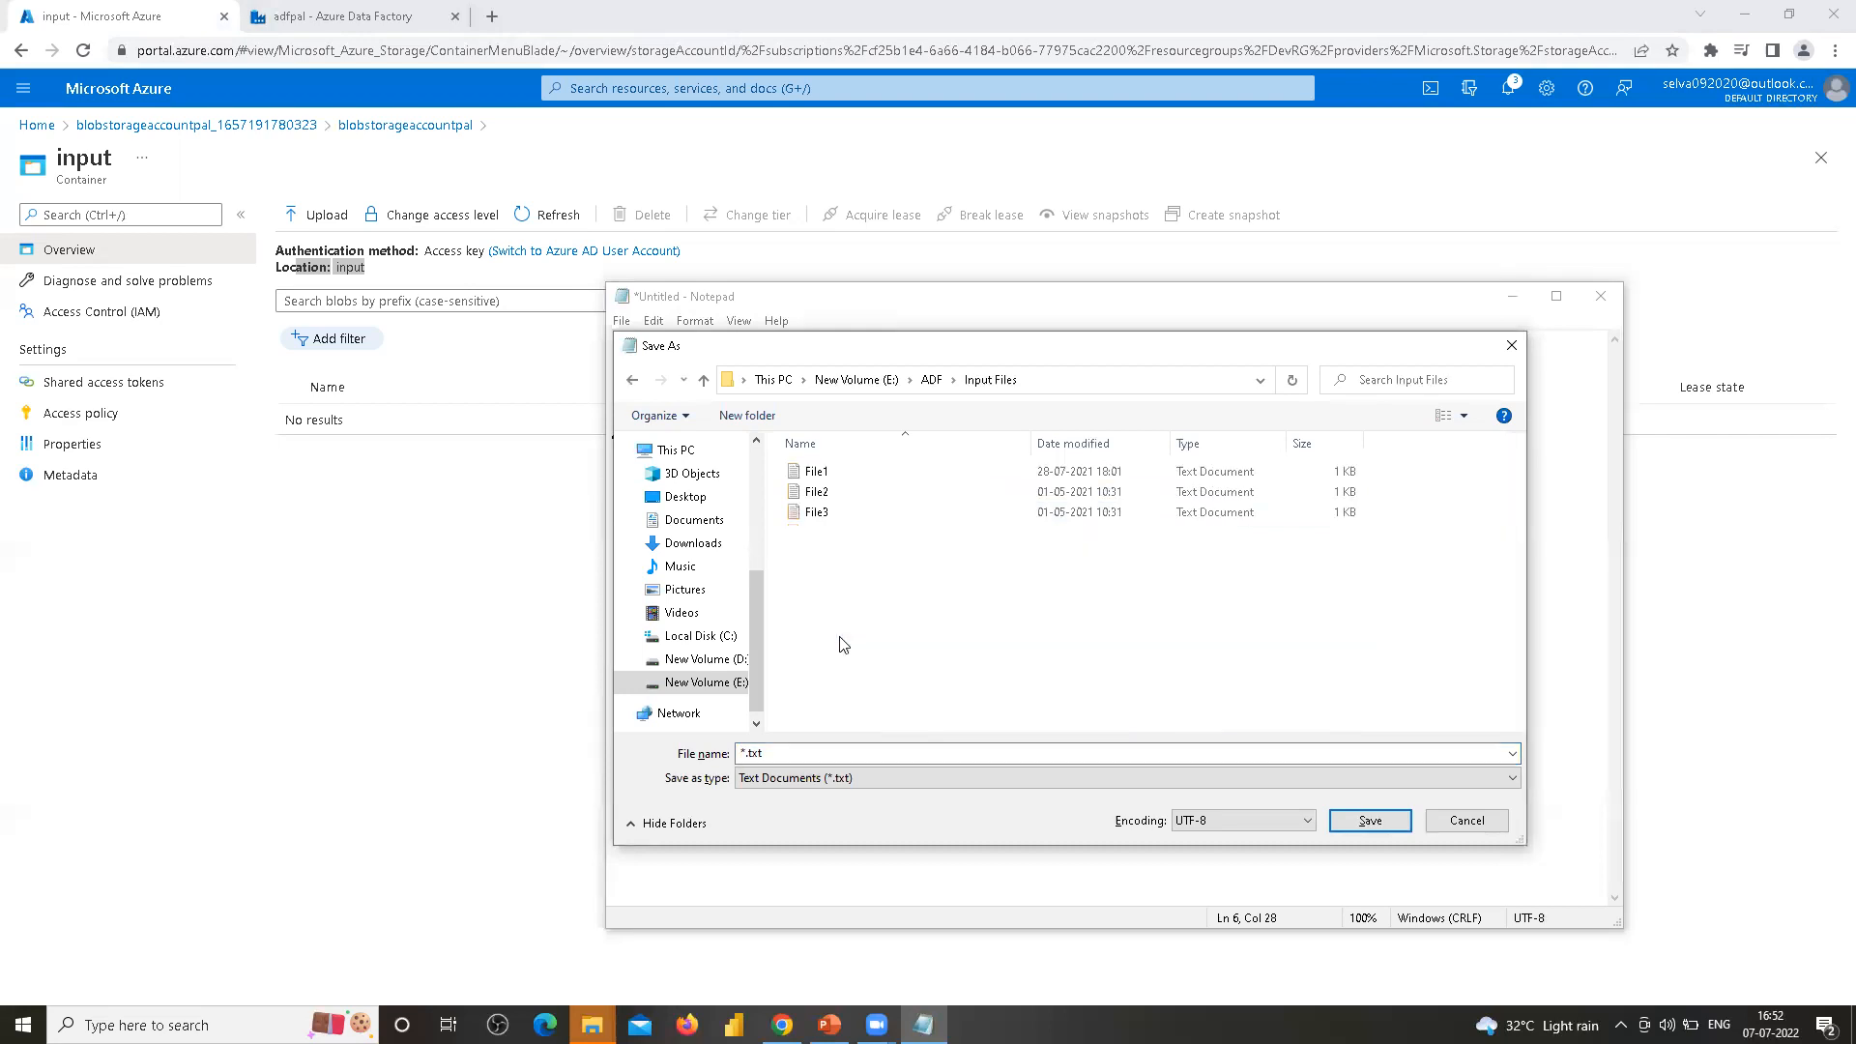
{"action": "left_click", "coordinate": [849, 755]}
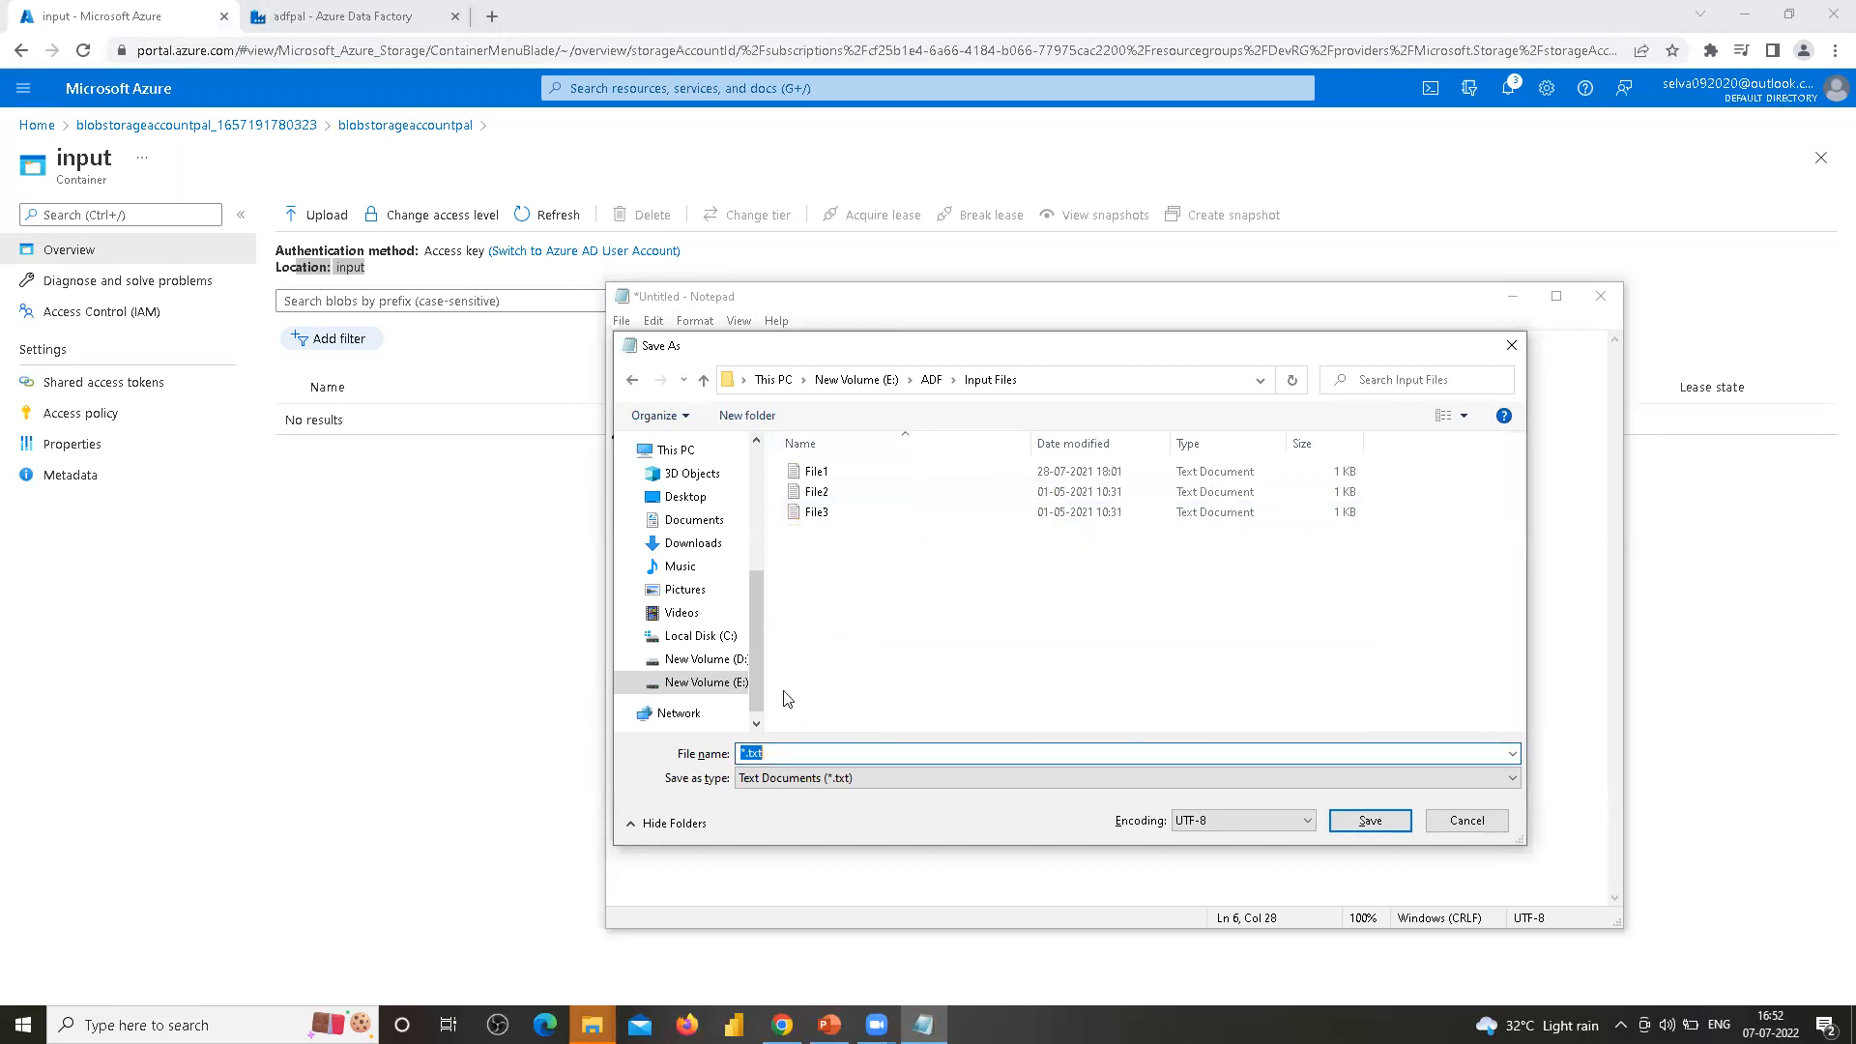
{"action": "type", "text": "cust.csv"}
{"action": "key", "text": "Tab"}
{"action": "key", "text": "Down"}
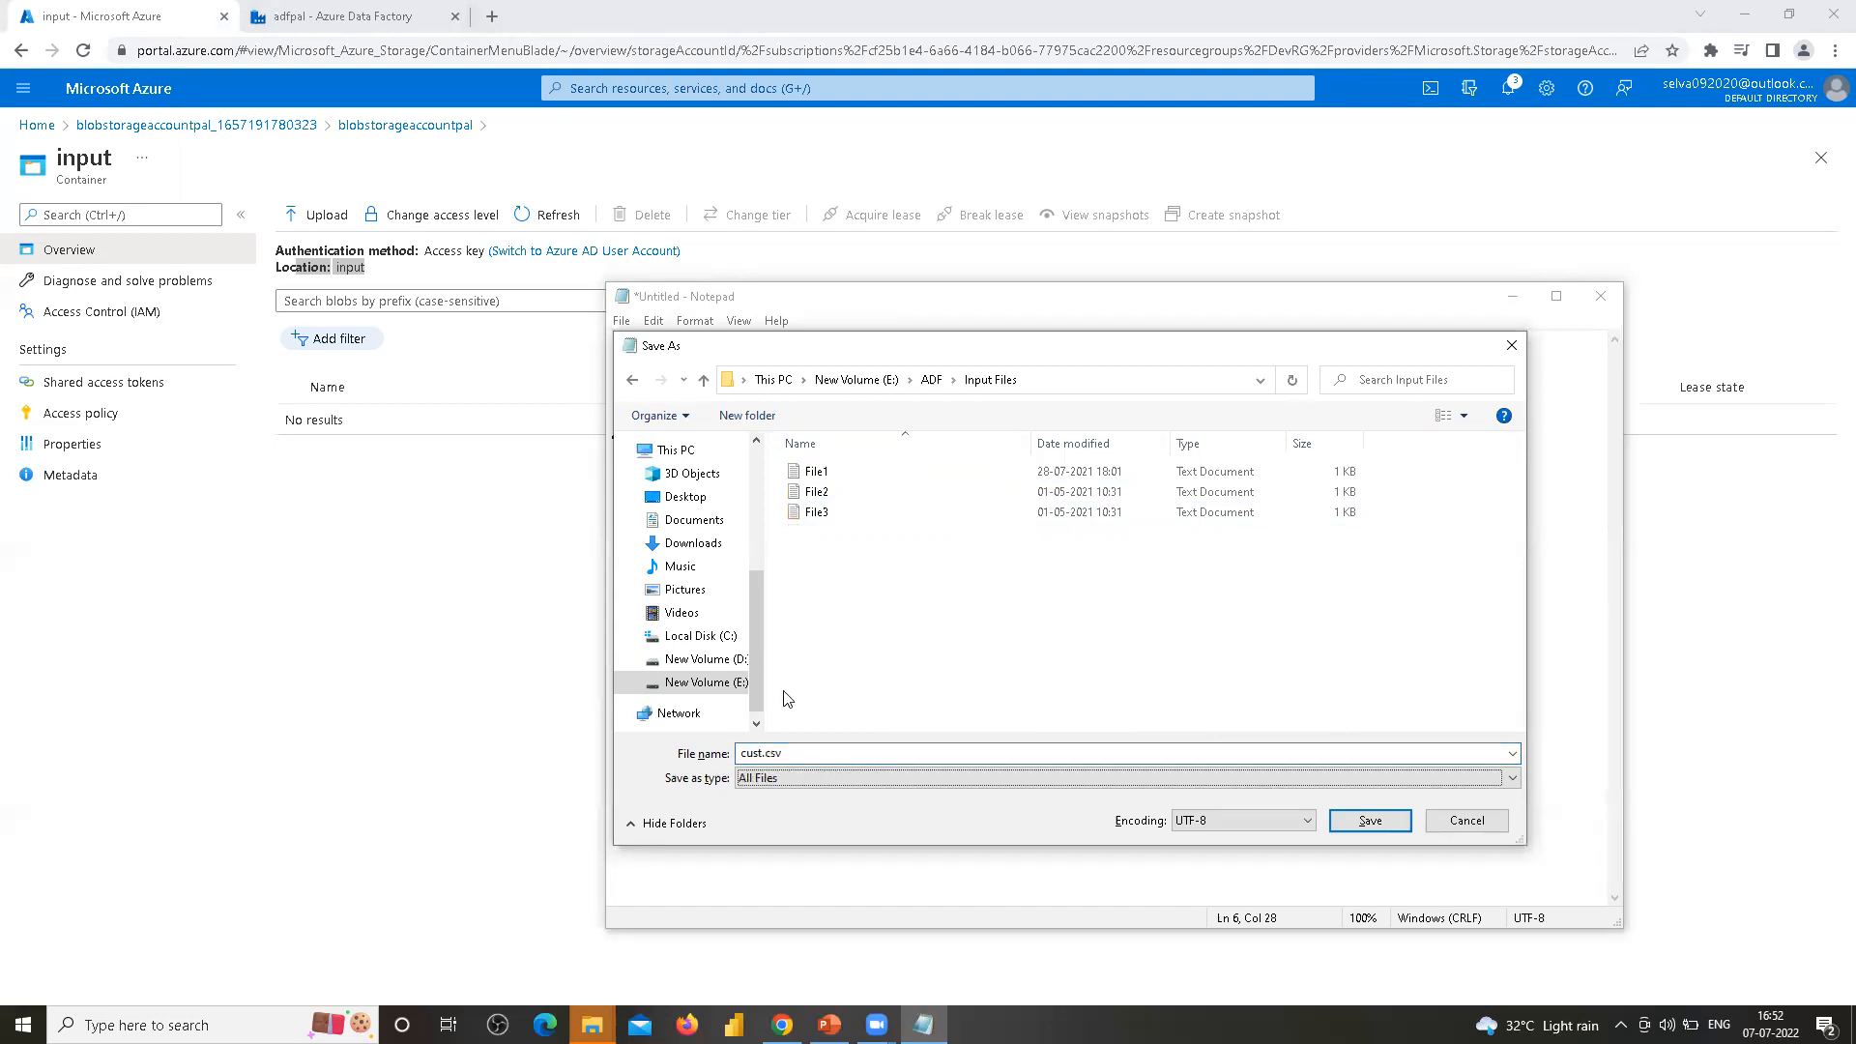
{"action": "key", "text": "shift+Tab"}
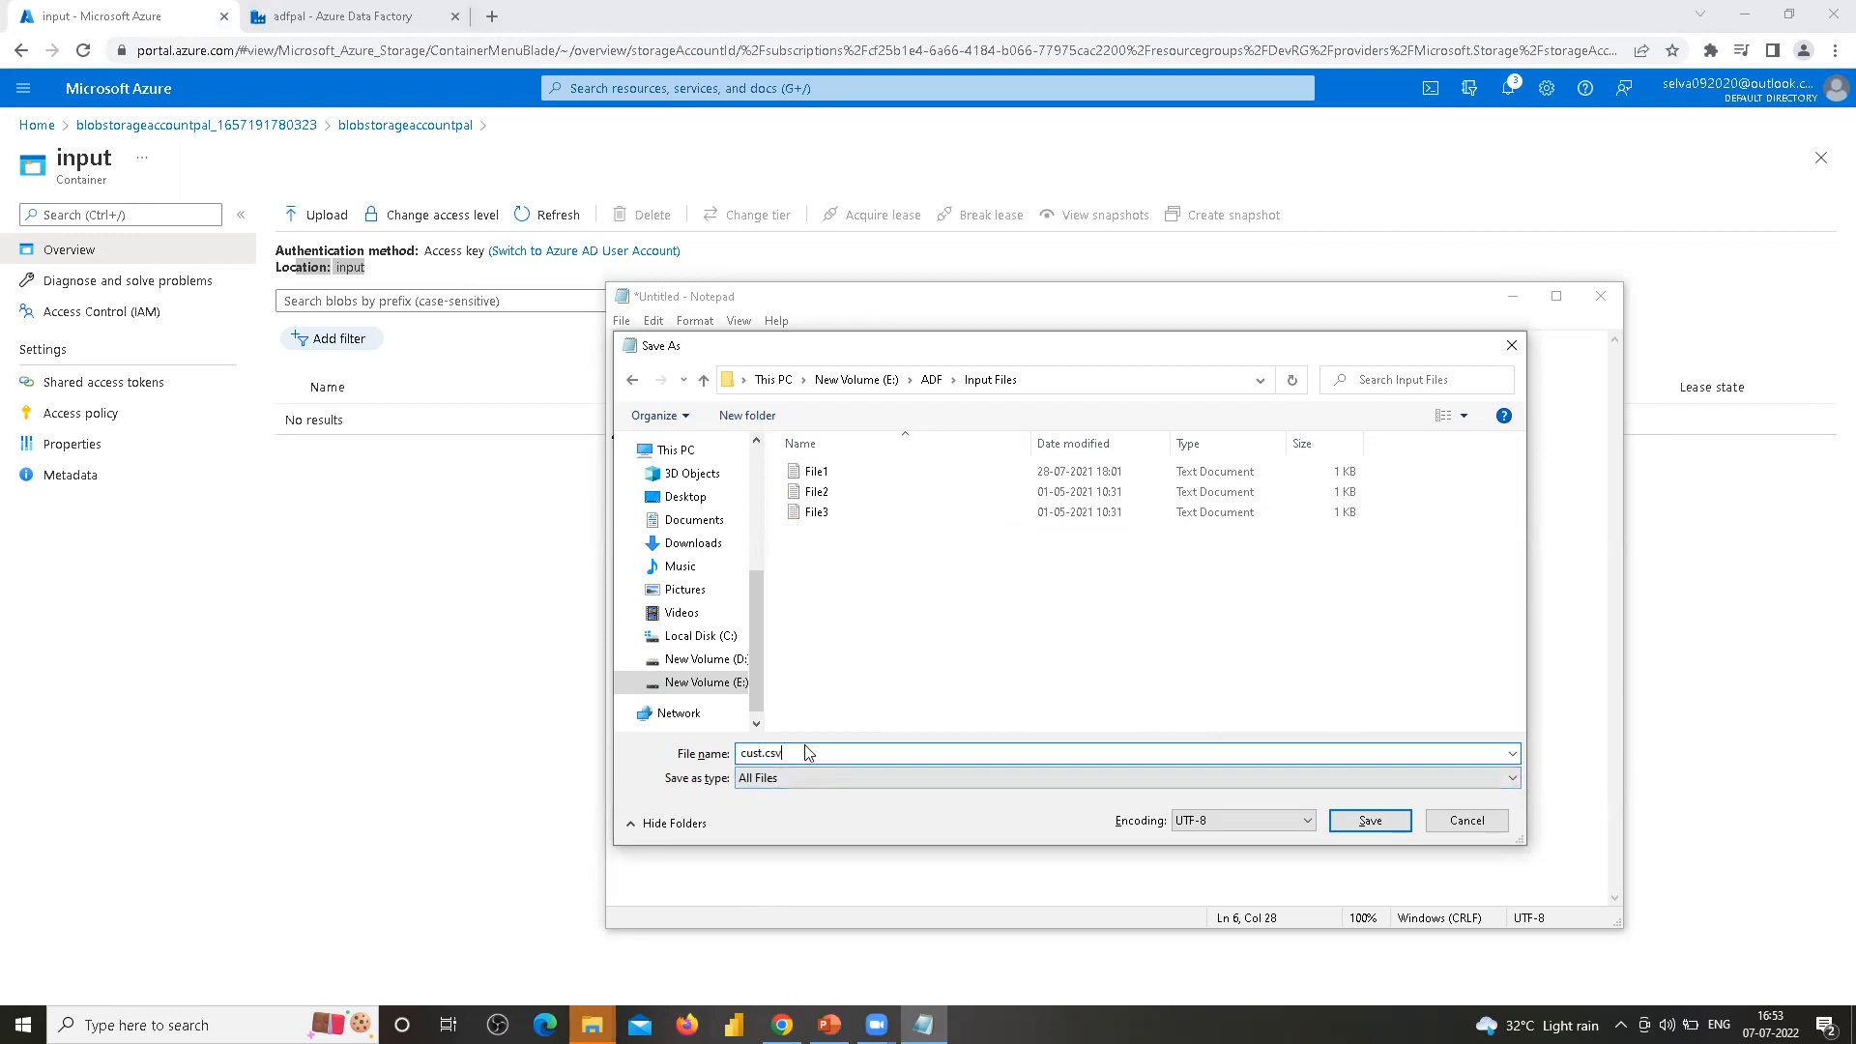
{"action": "left_click", "coordinate": [774, 755]}
{"action": "left_click", "coordinate": [1369, 821]}
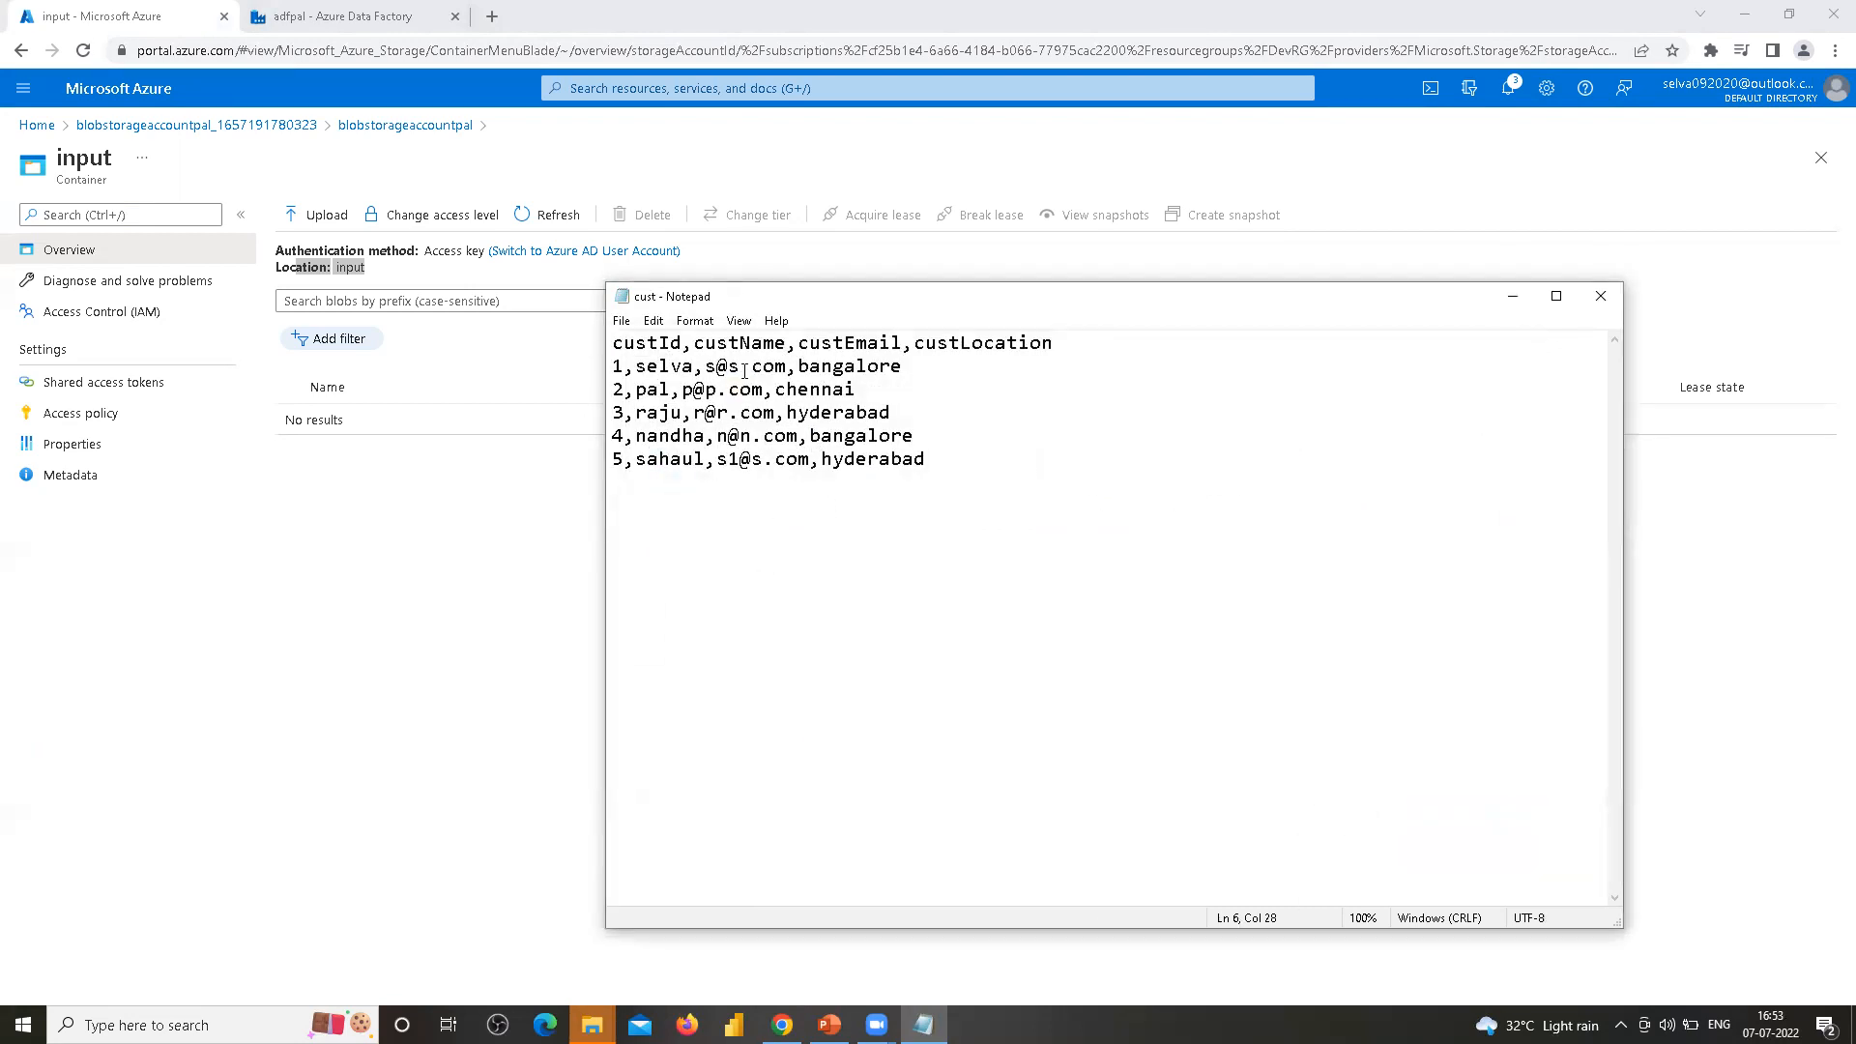
Select the file's contents and close Notepad
{"action": "left_click_drag", "start_coordinate": [933, 461], "coordinate": [611, 342]}
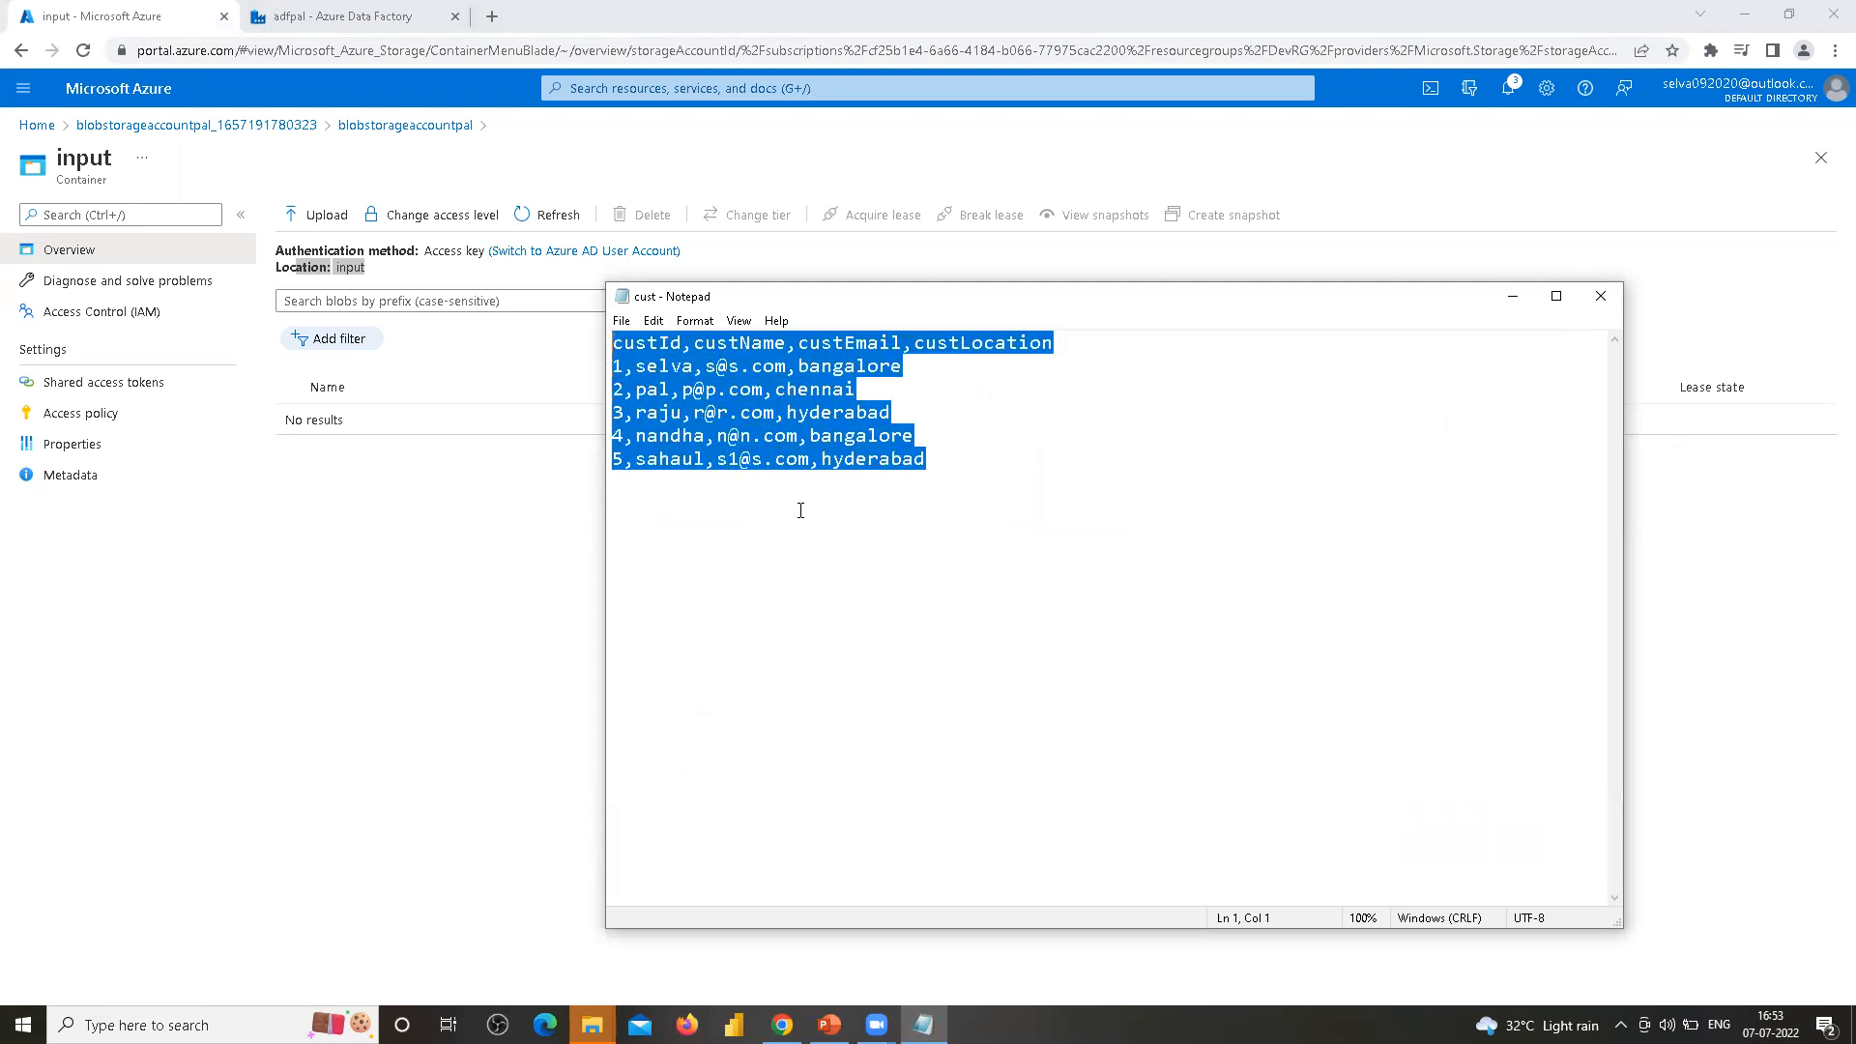
{"action": "left_click", "coordinate": [1600, 296]}
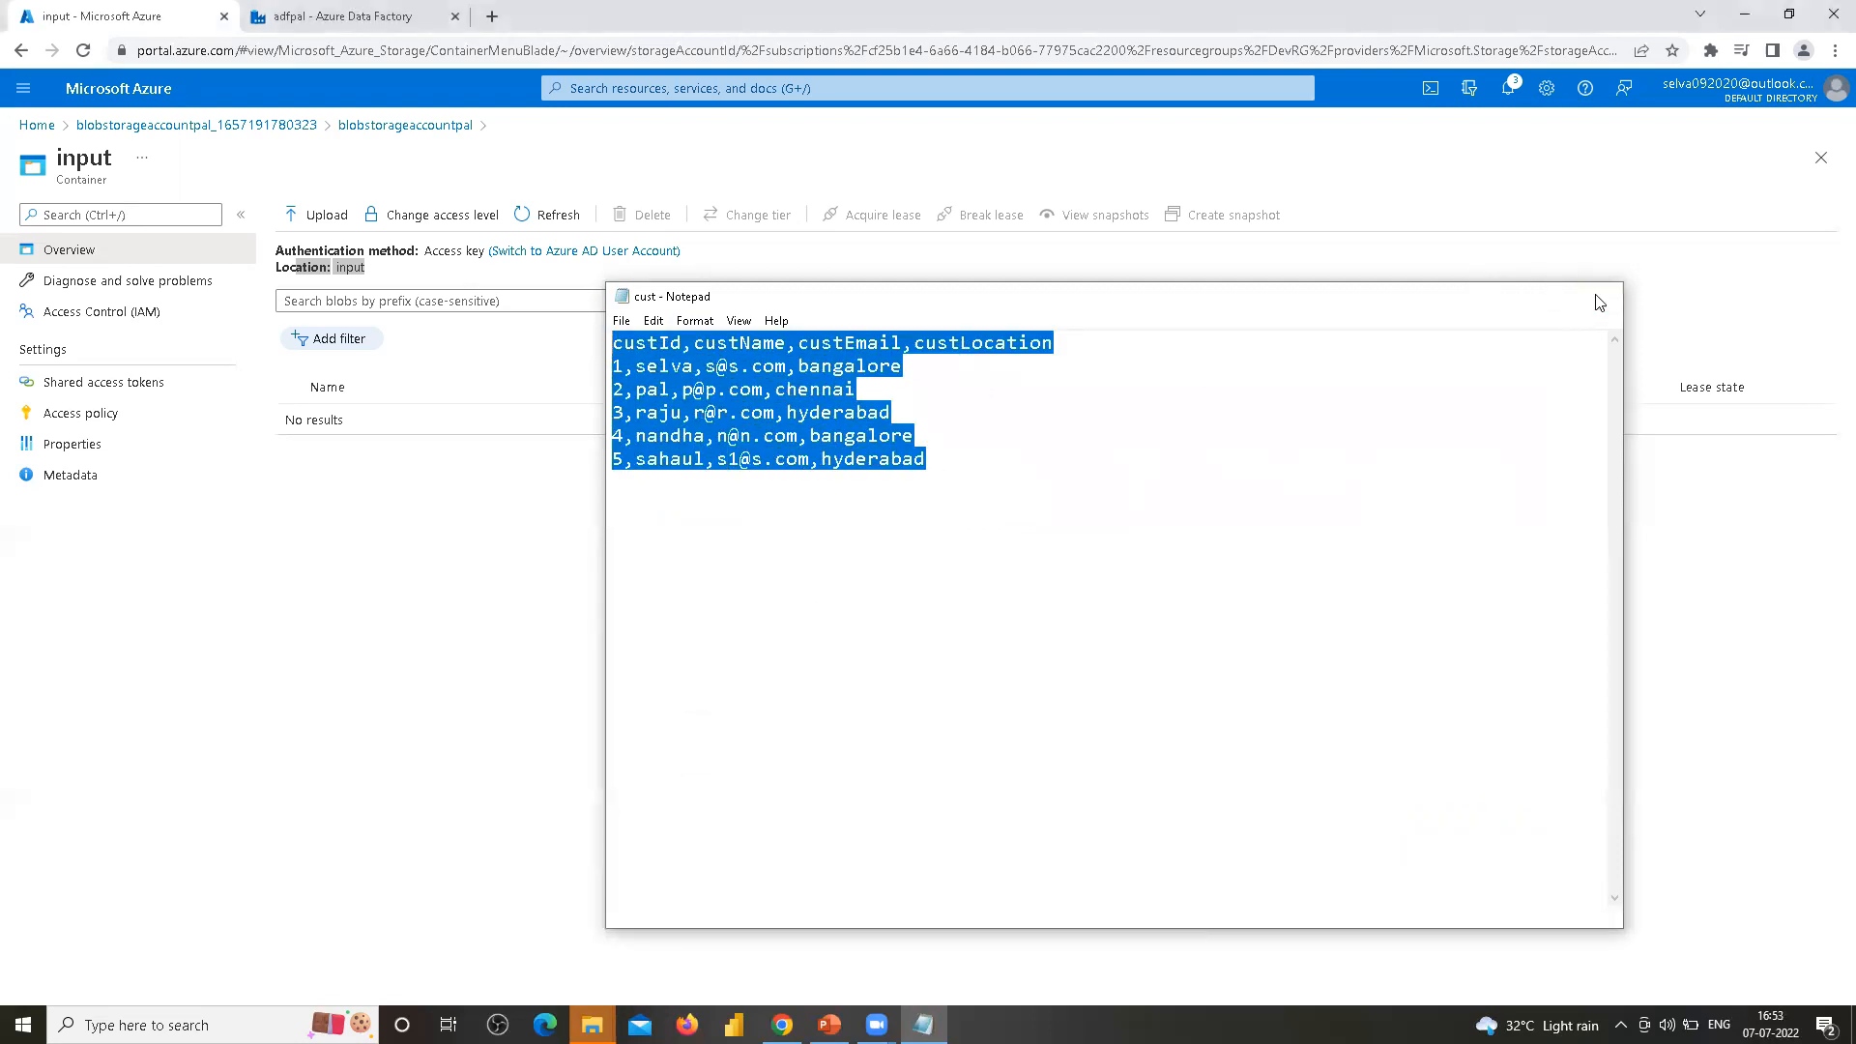
{"action": "mouse_move", "coordinate": [591, 1024]}
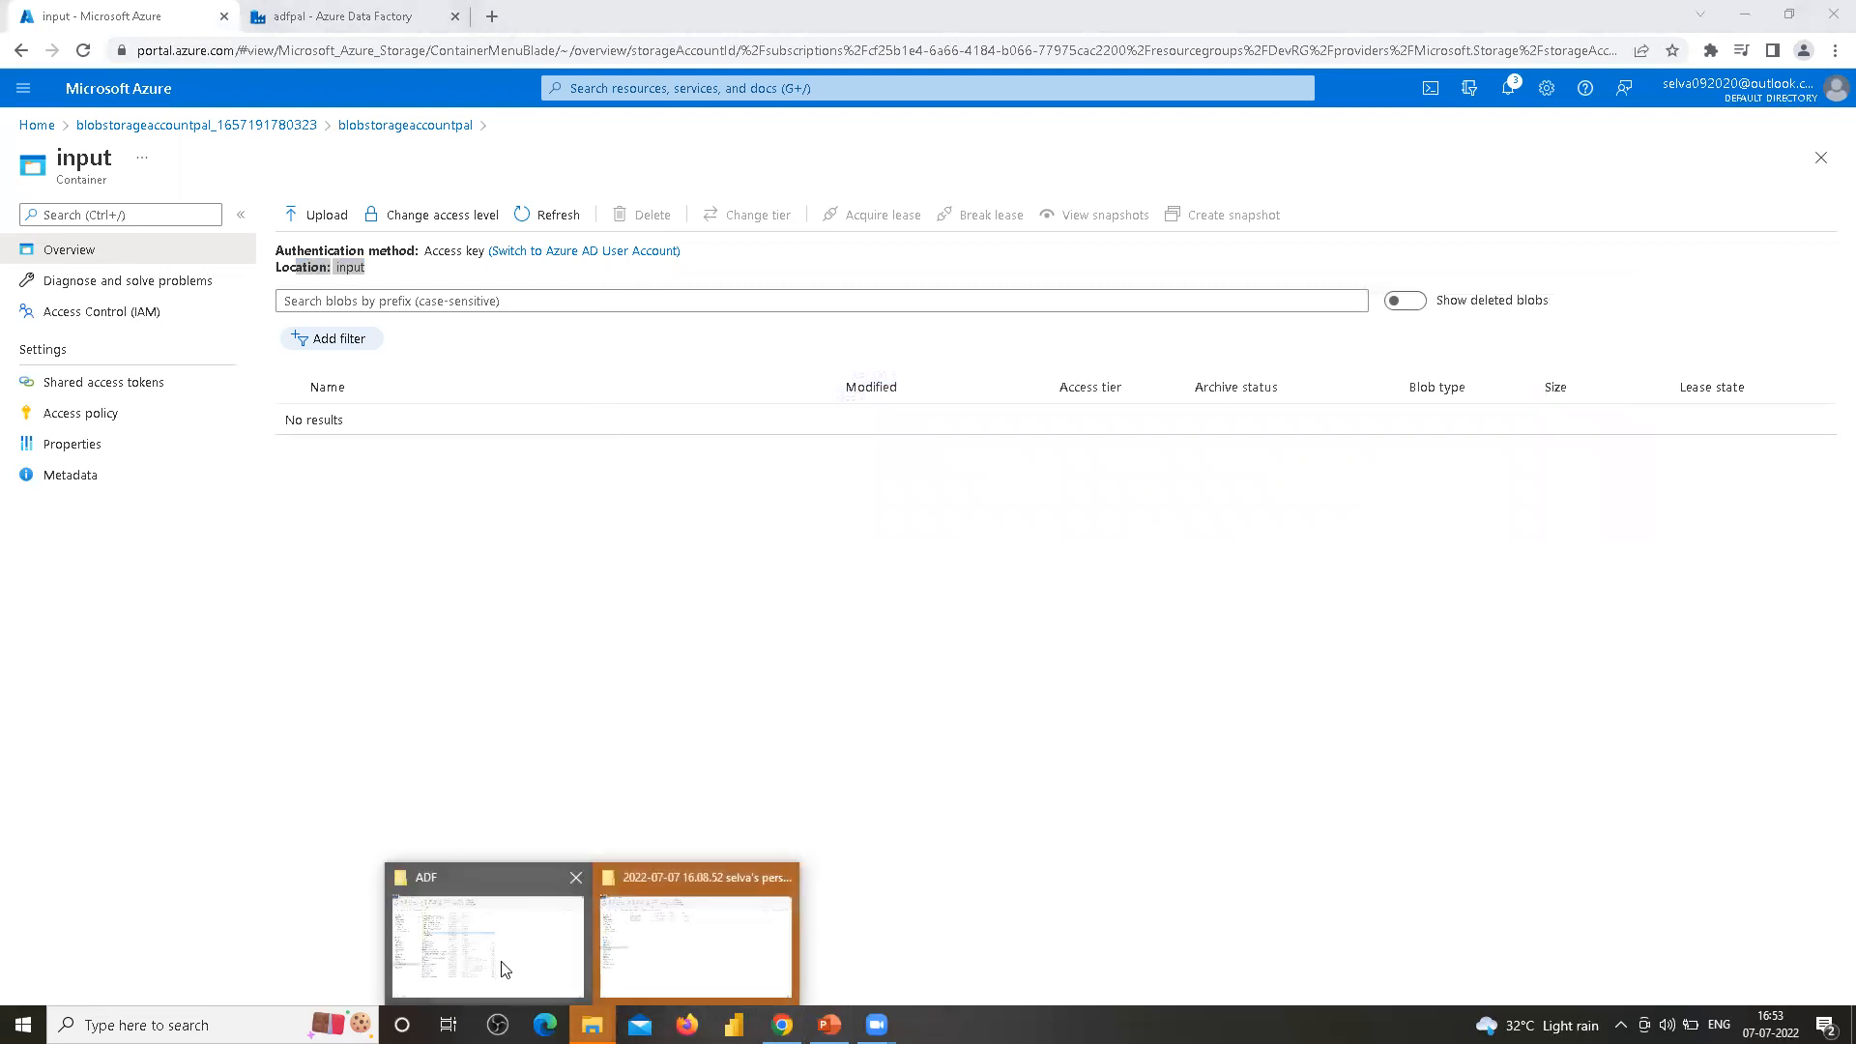
Open cust.csv from the E:\ADF\Input Files folder in Excel to check its contents, then close Excel
{"action": "left_click", "coordinate": [497, 963]}
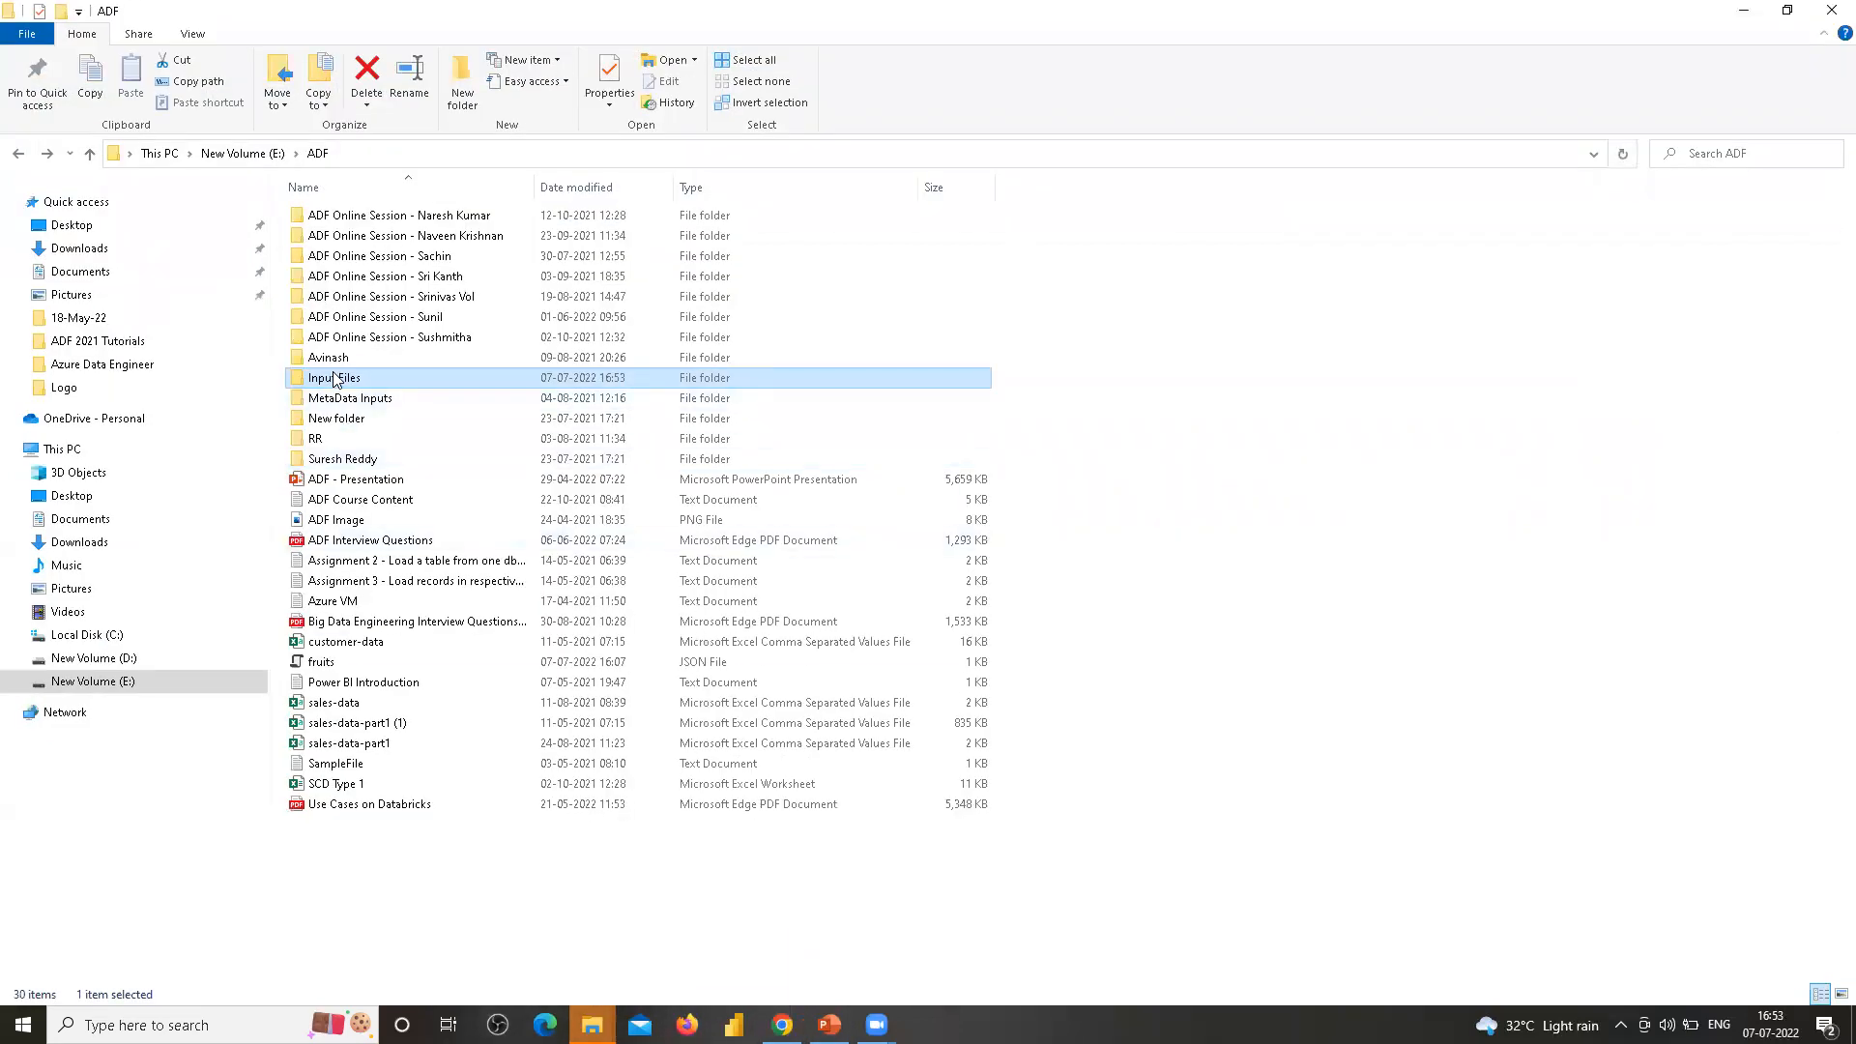
{"action": "double_click", "coordinate": [334, 377]}
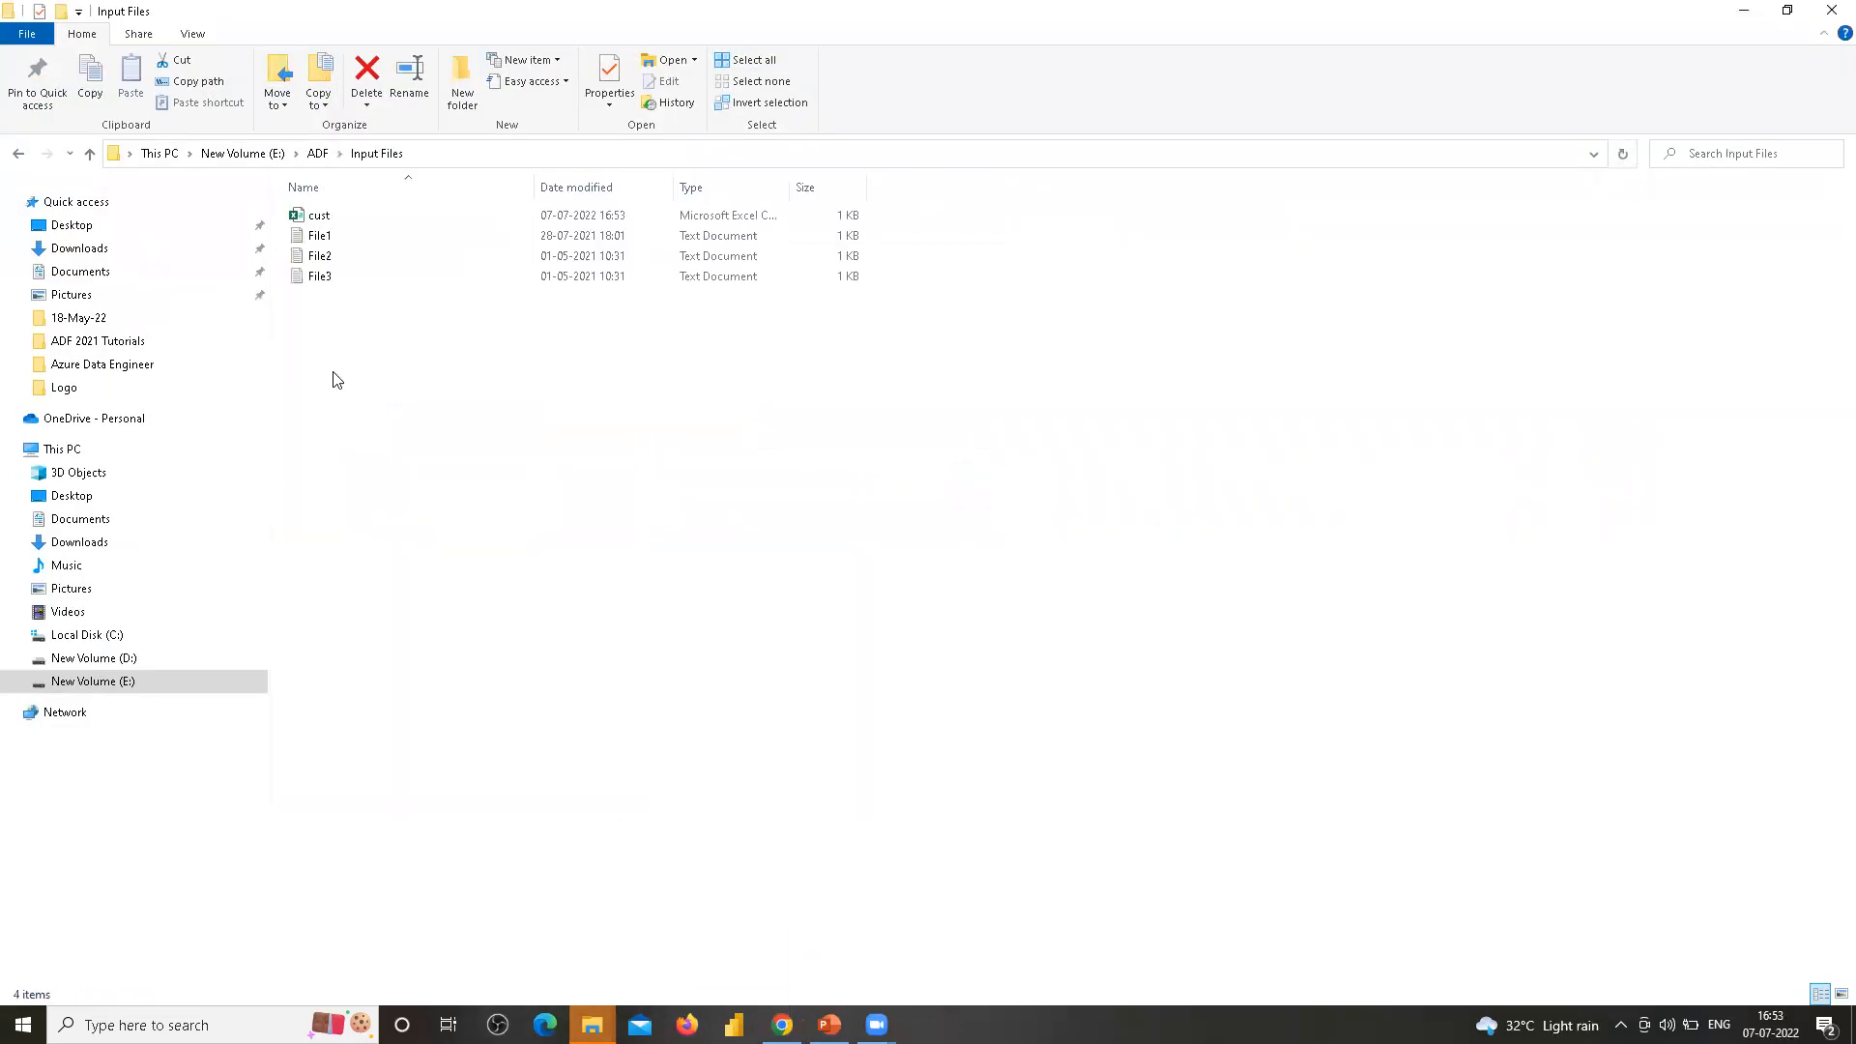
{"action": "double_click", "coordinate": [790, 180]}
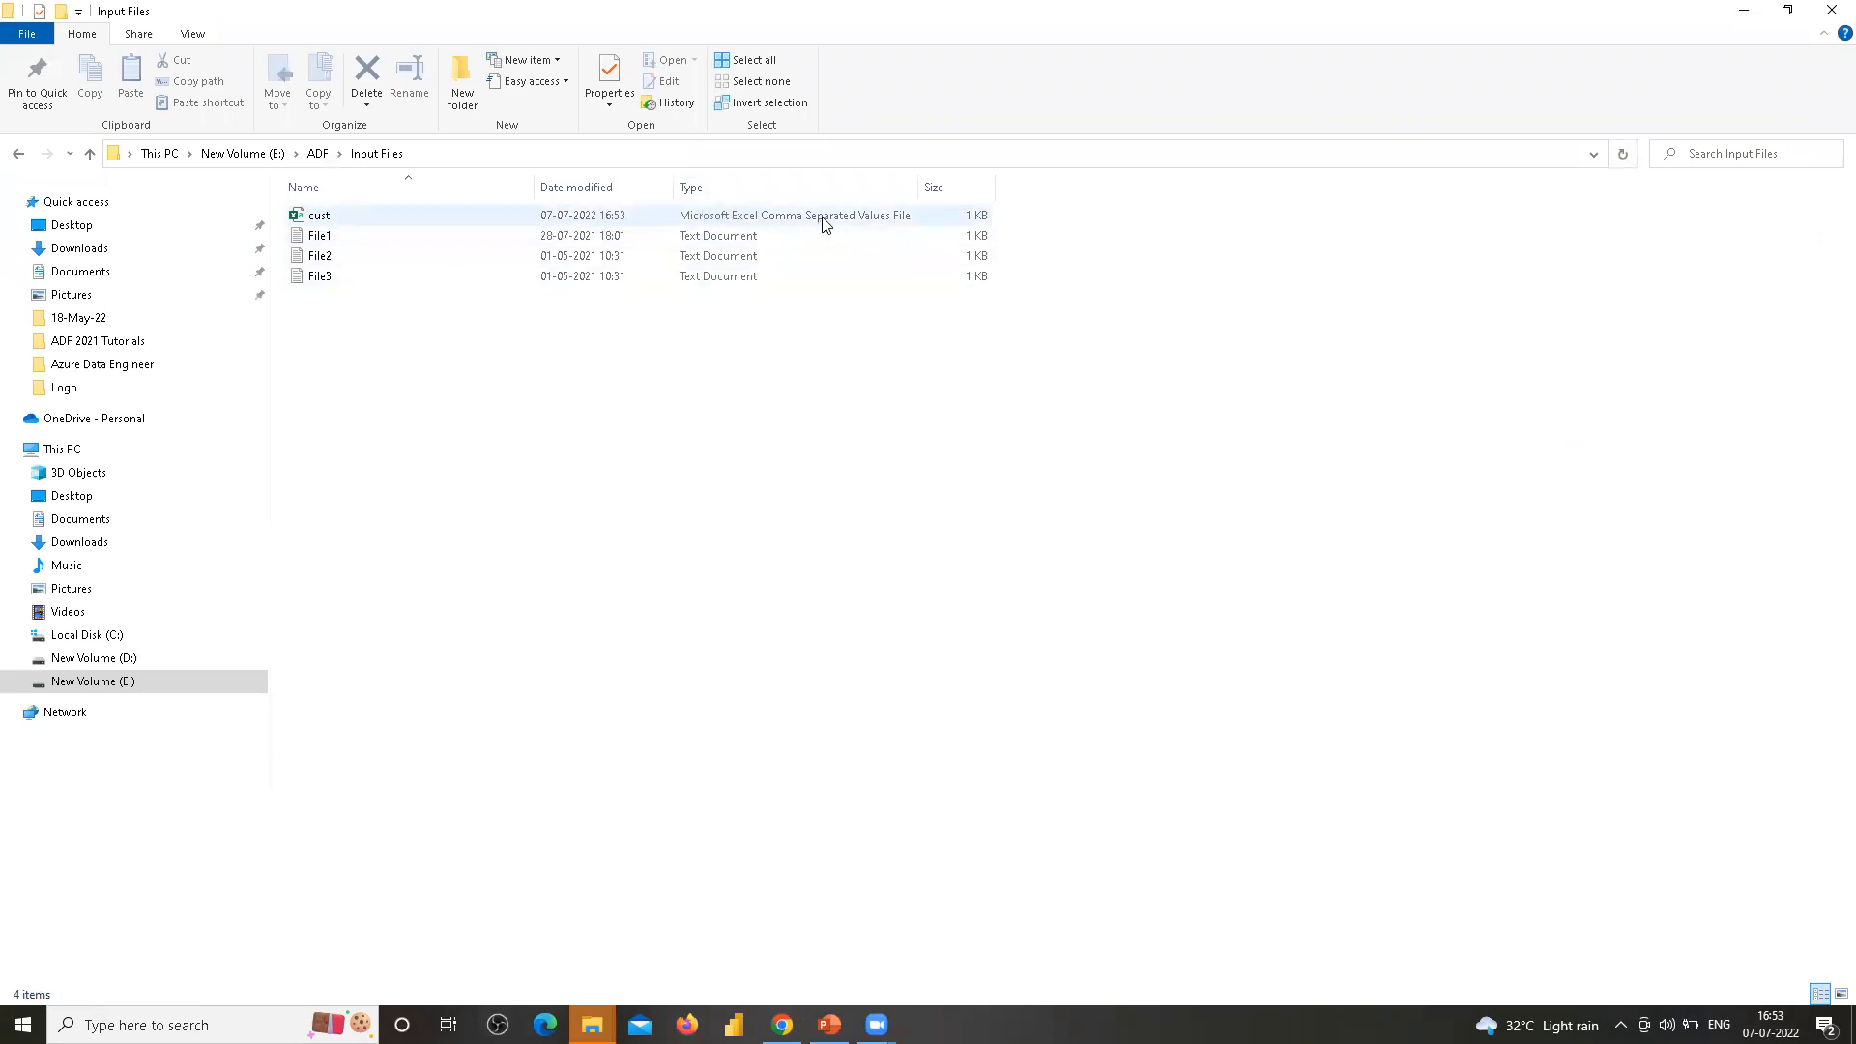
{"action": "double_click", "coordinate": [329, 221]}
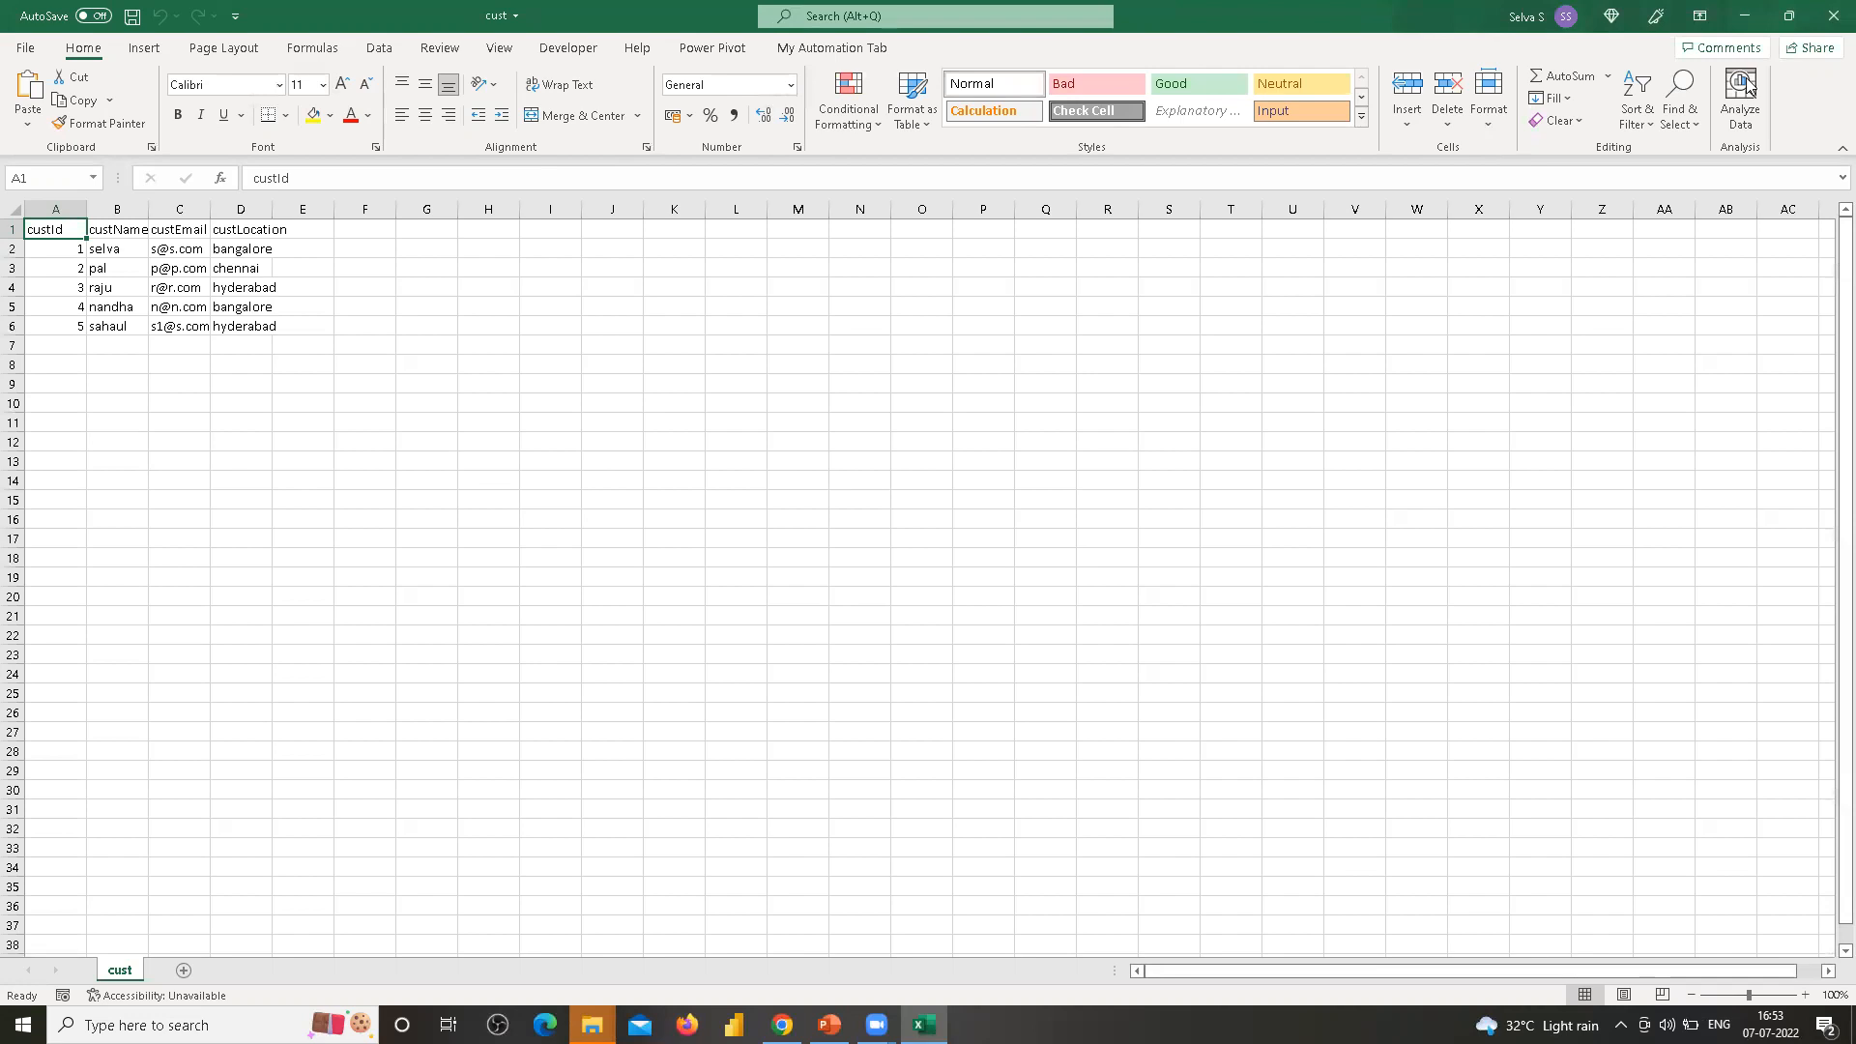
{"action": "double_click", "coordinate": [644, 15]}
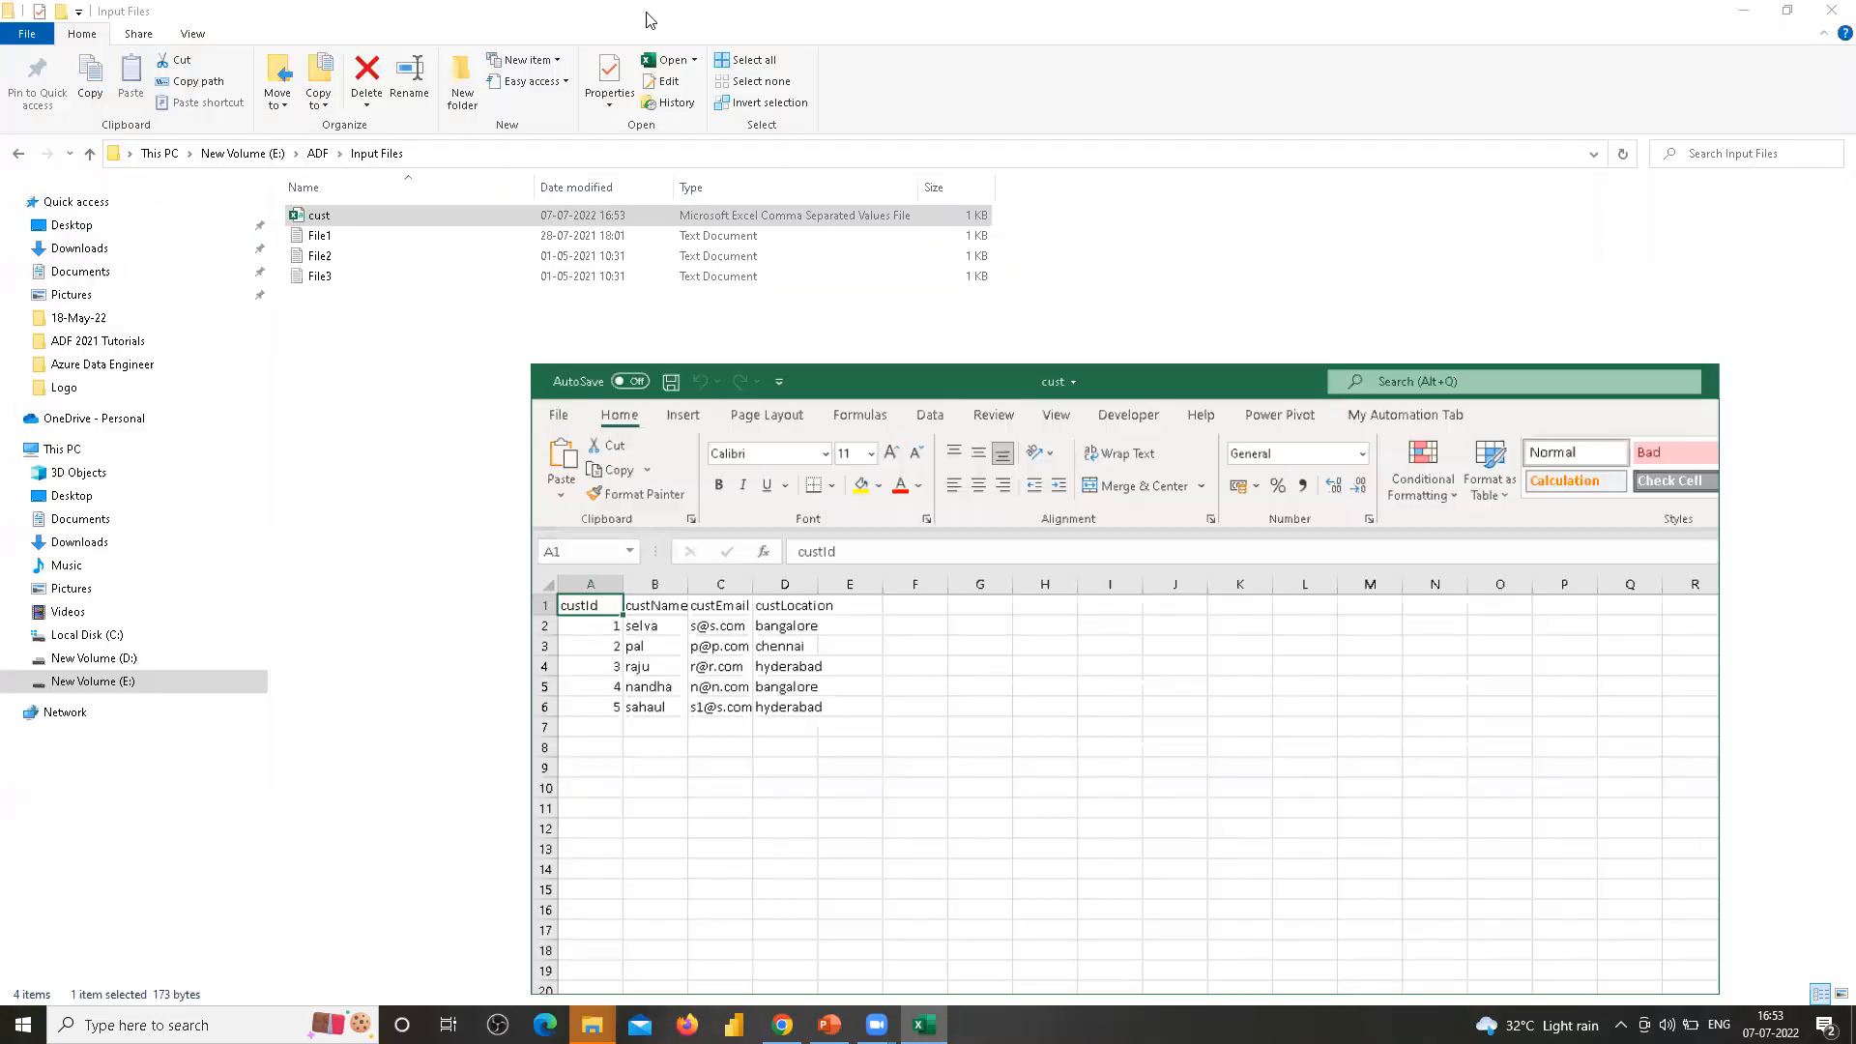
{"action": "left_click", "coordinate": [1714, 420]}
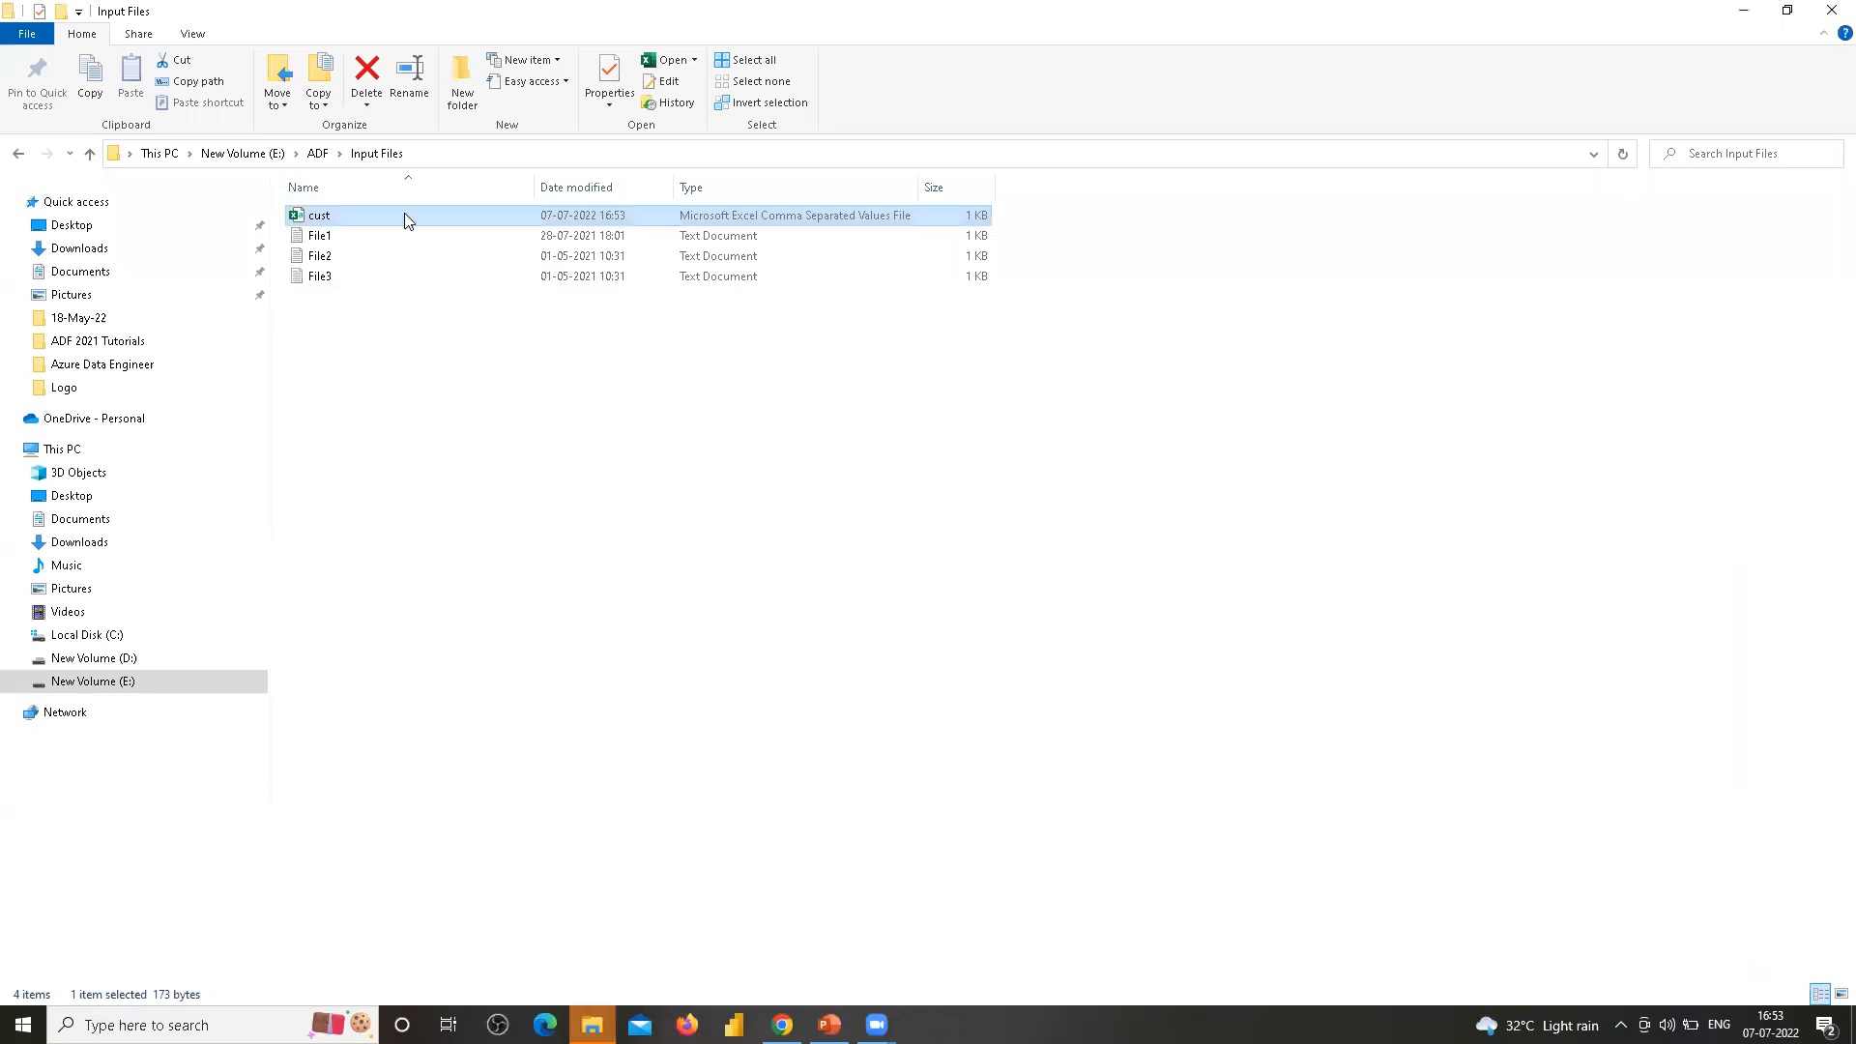
Open cust.csv with Notepad and review its comma-separated rows
{"action": "double_click", "coordinate": [386, 212]}
{"action": "right_click", "coordinate": [388, 212]}
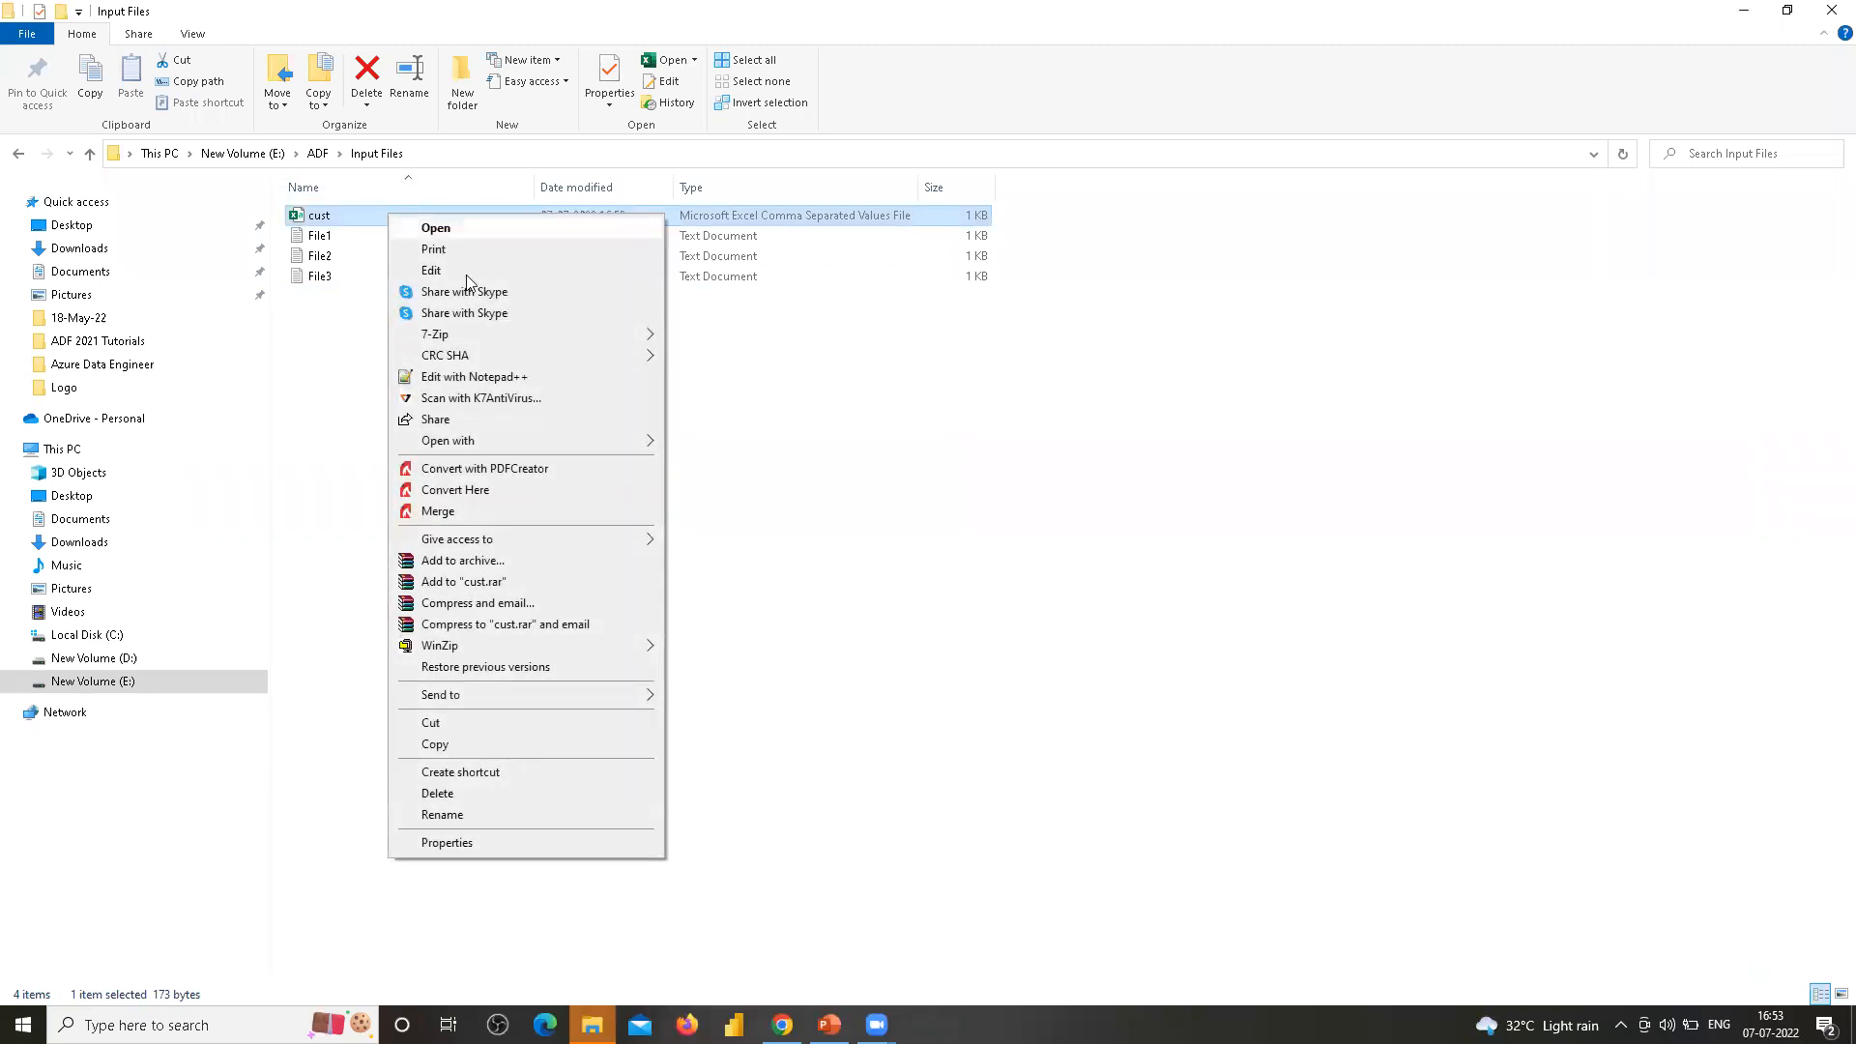
{"action": "mouse_move", "coordinate": [538, 443]}
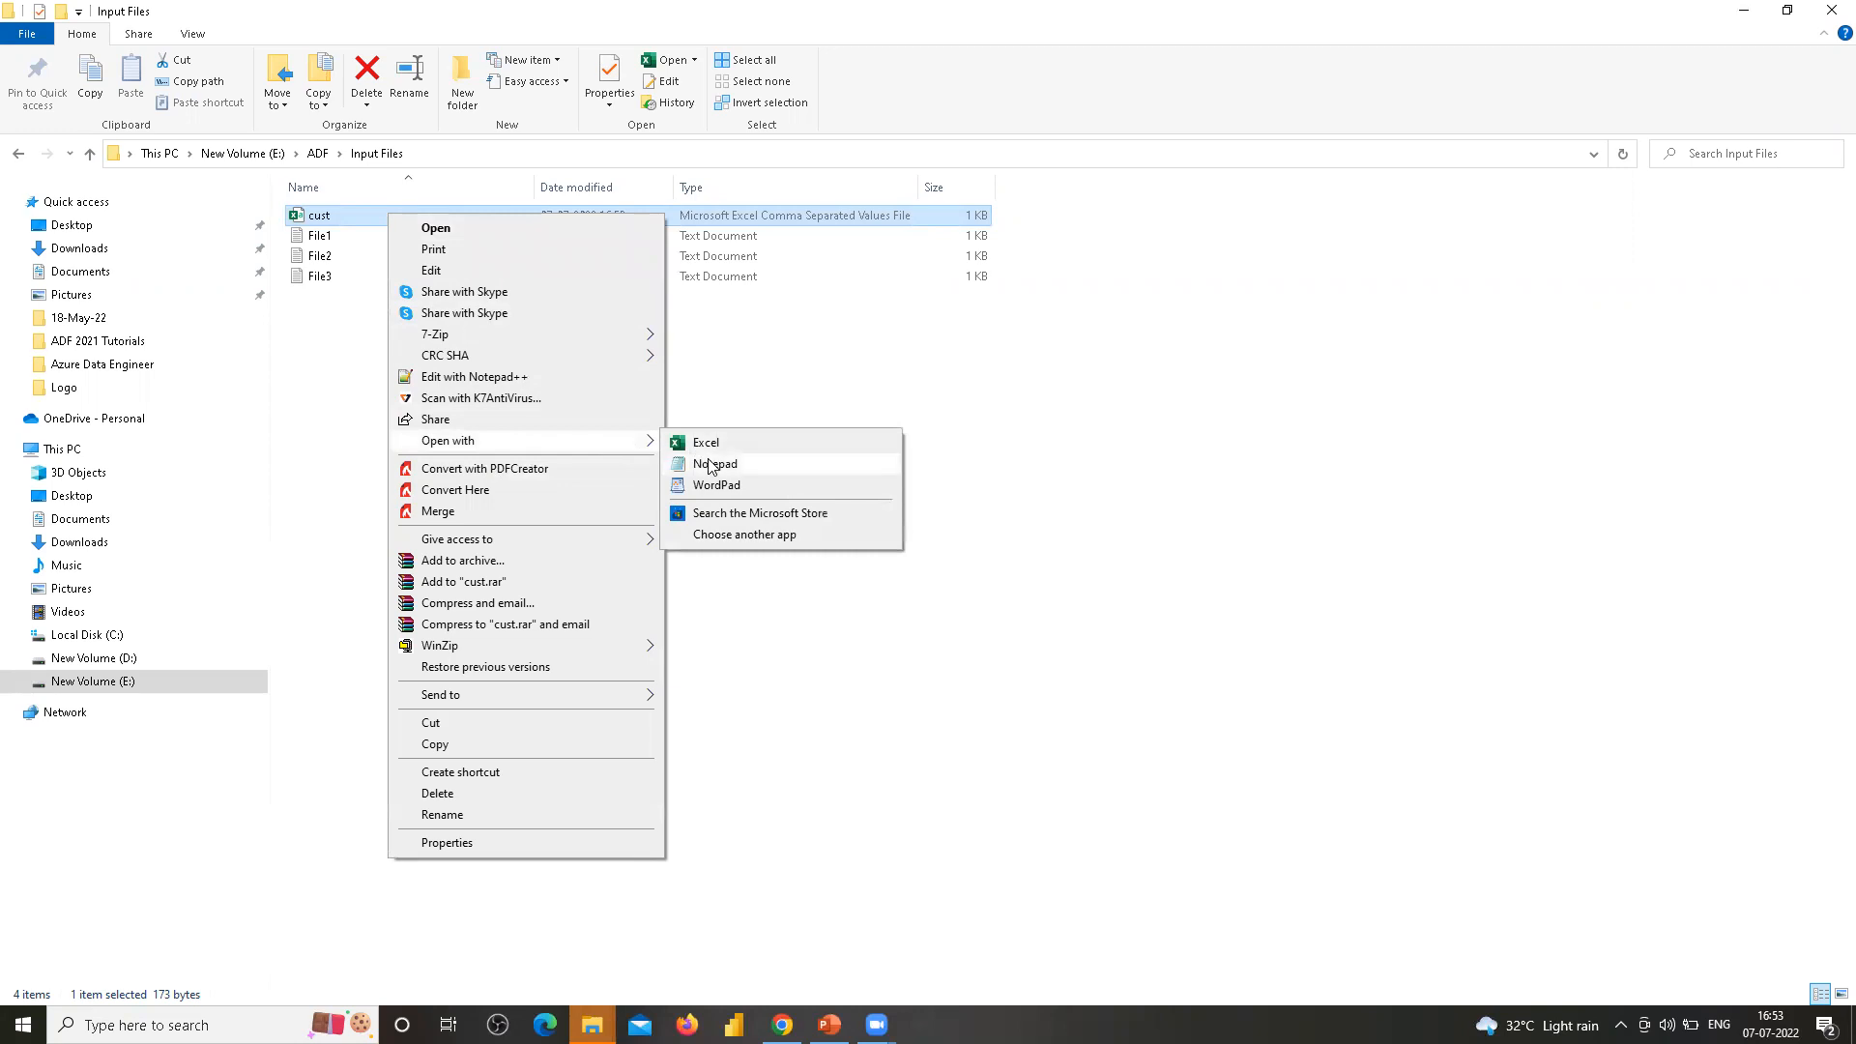
{"action": "left_click", "coordinate": [711, 469]}
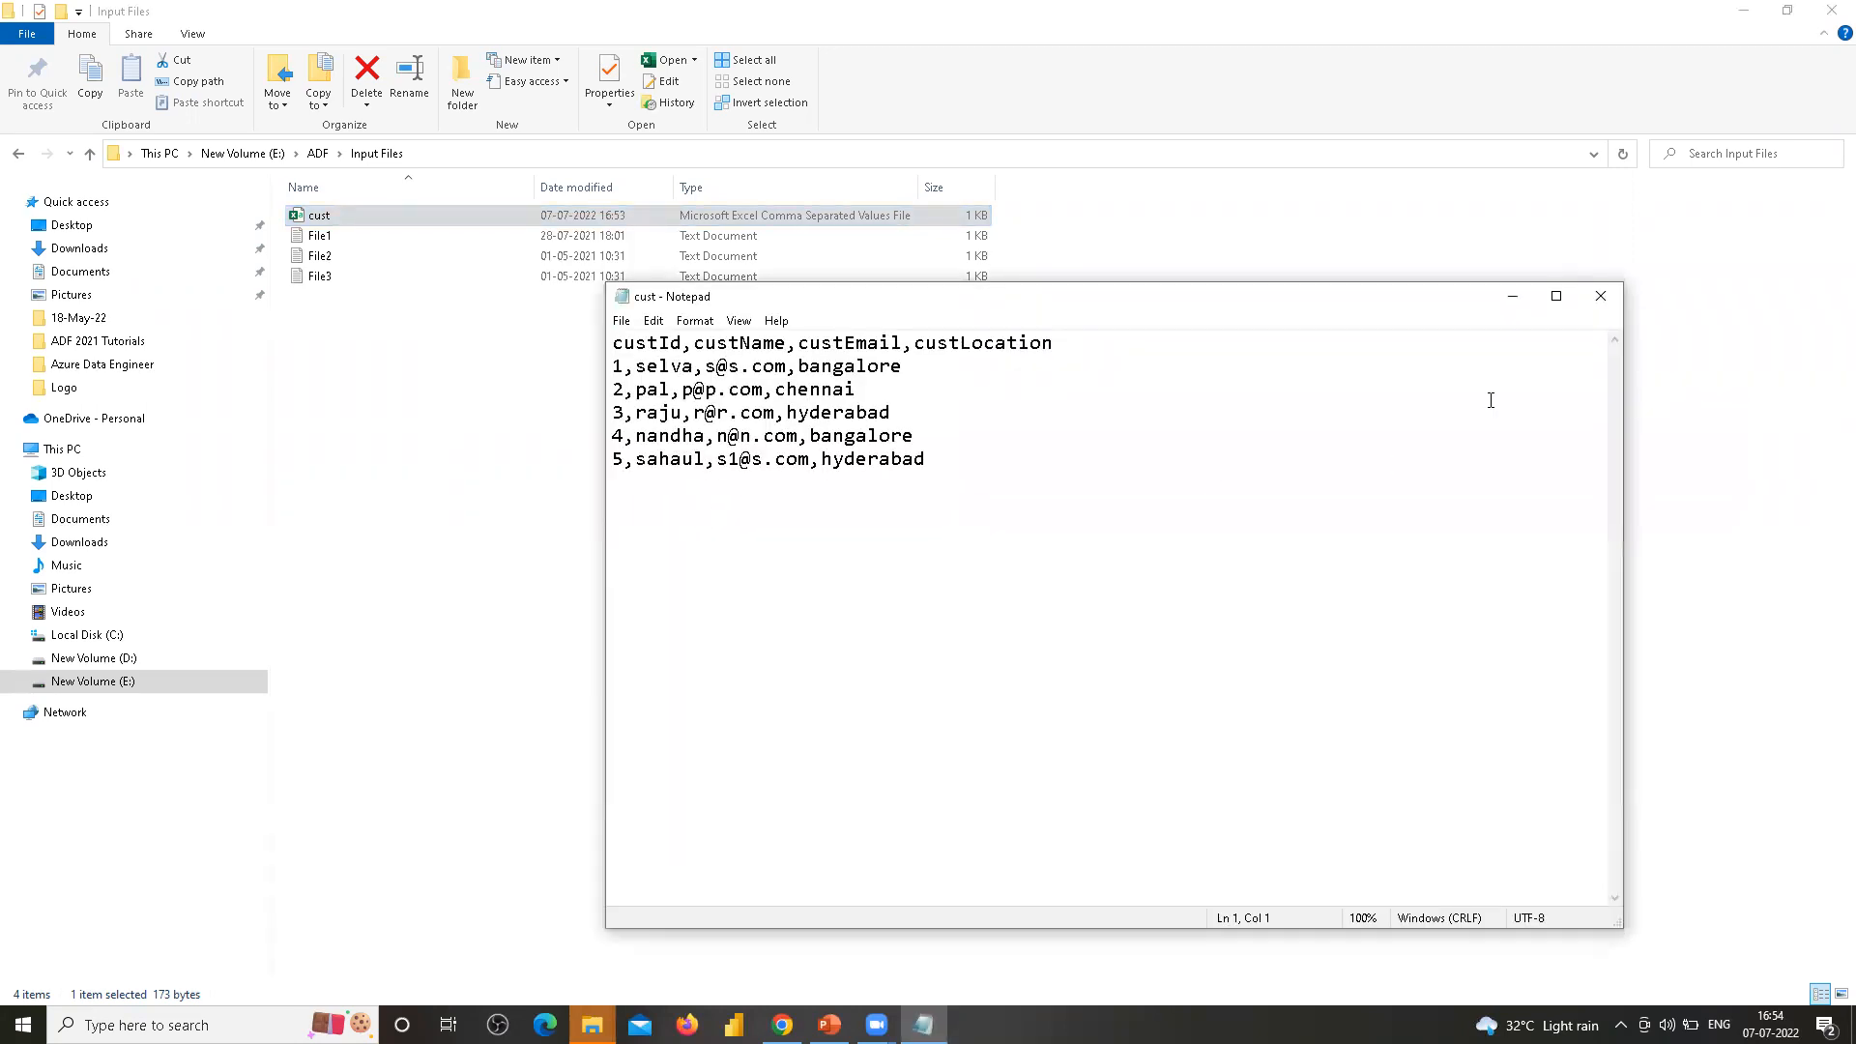
{"action": "left_click_drag", "start_coordinate": [902, 509], "coordinate": [605, 331]}
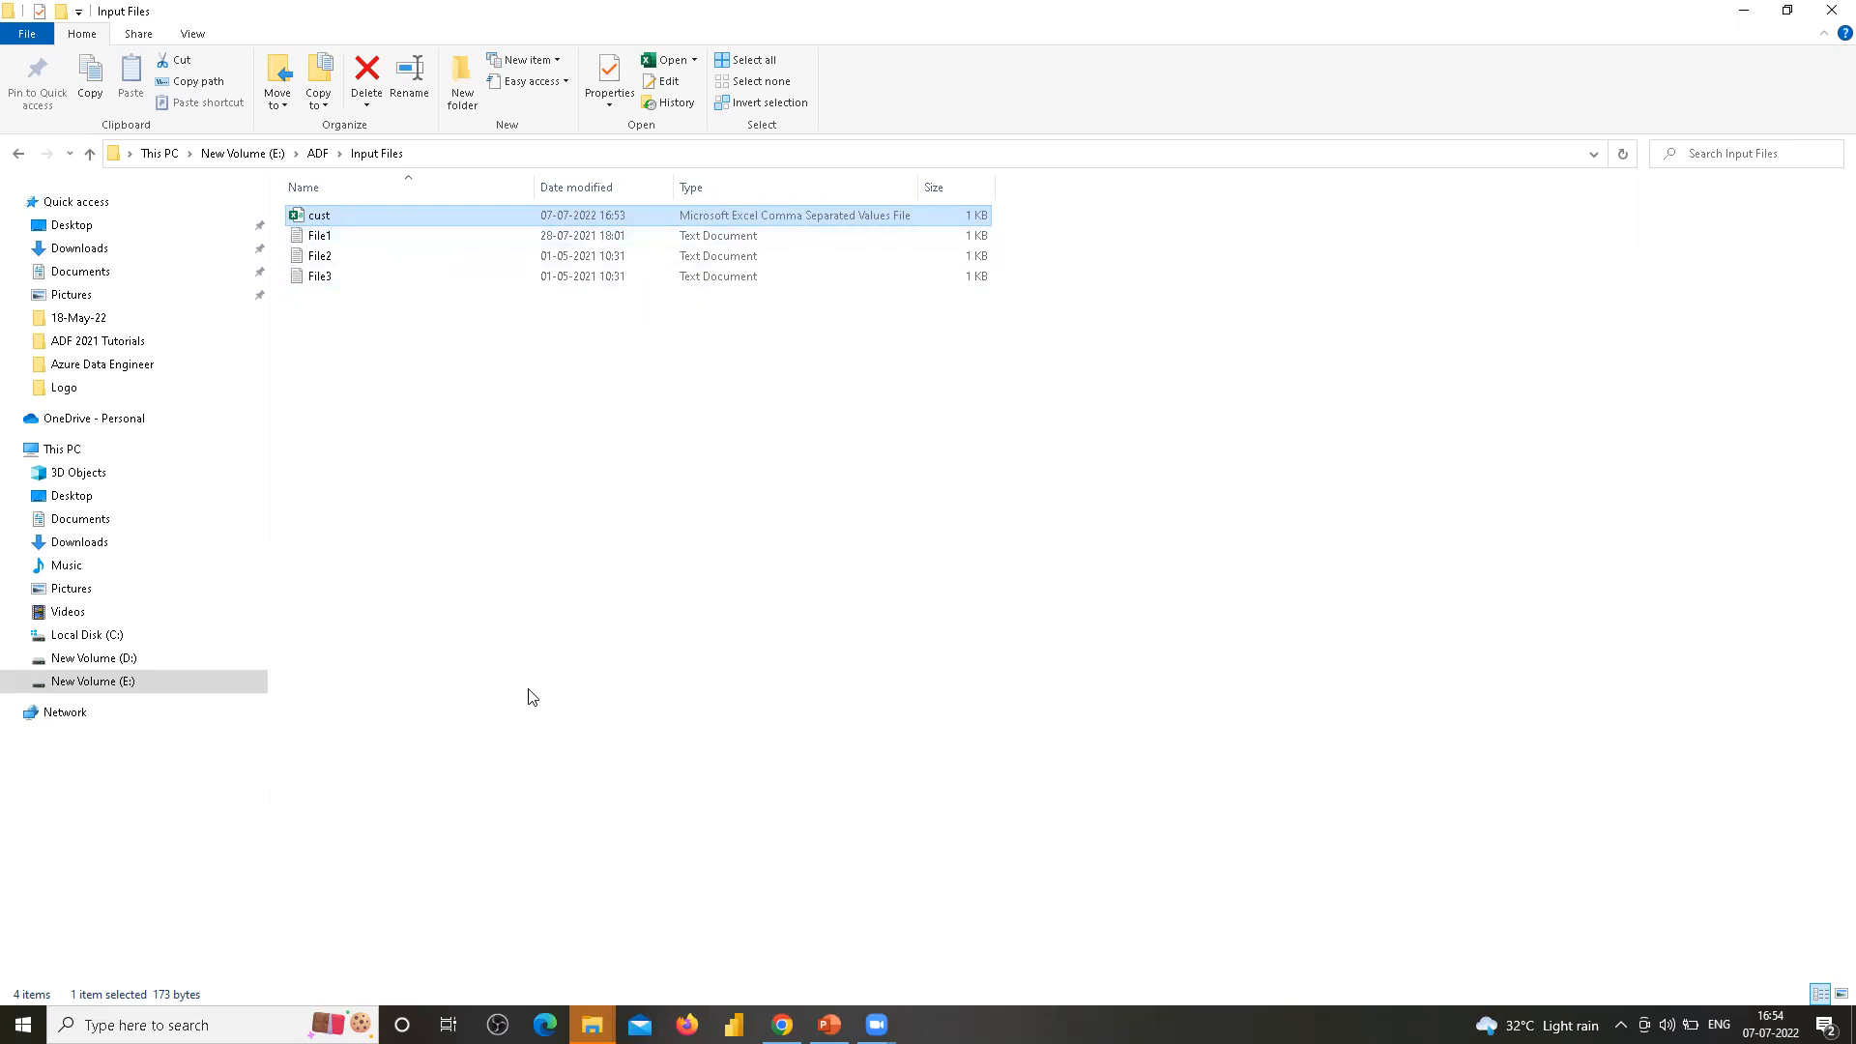
Start a blob upload in the input container and pick cust.csv from E:\ADF\Input Files
{"action": "left_click", "coordinate": [782, 1024]}
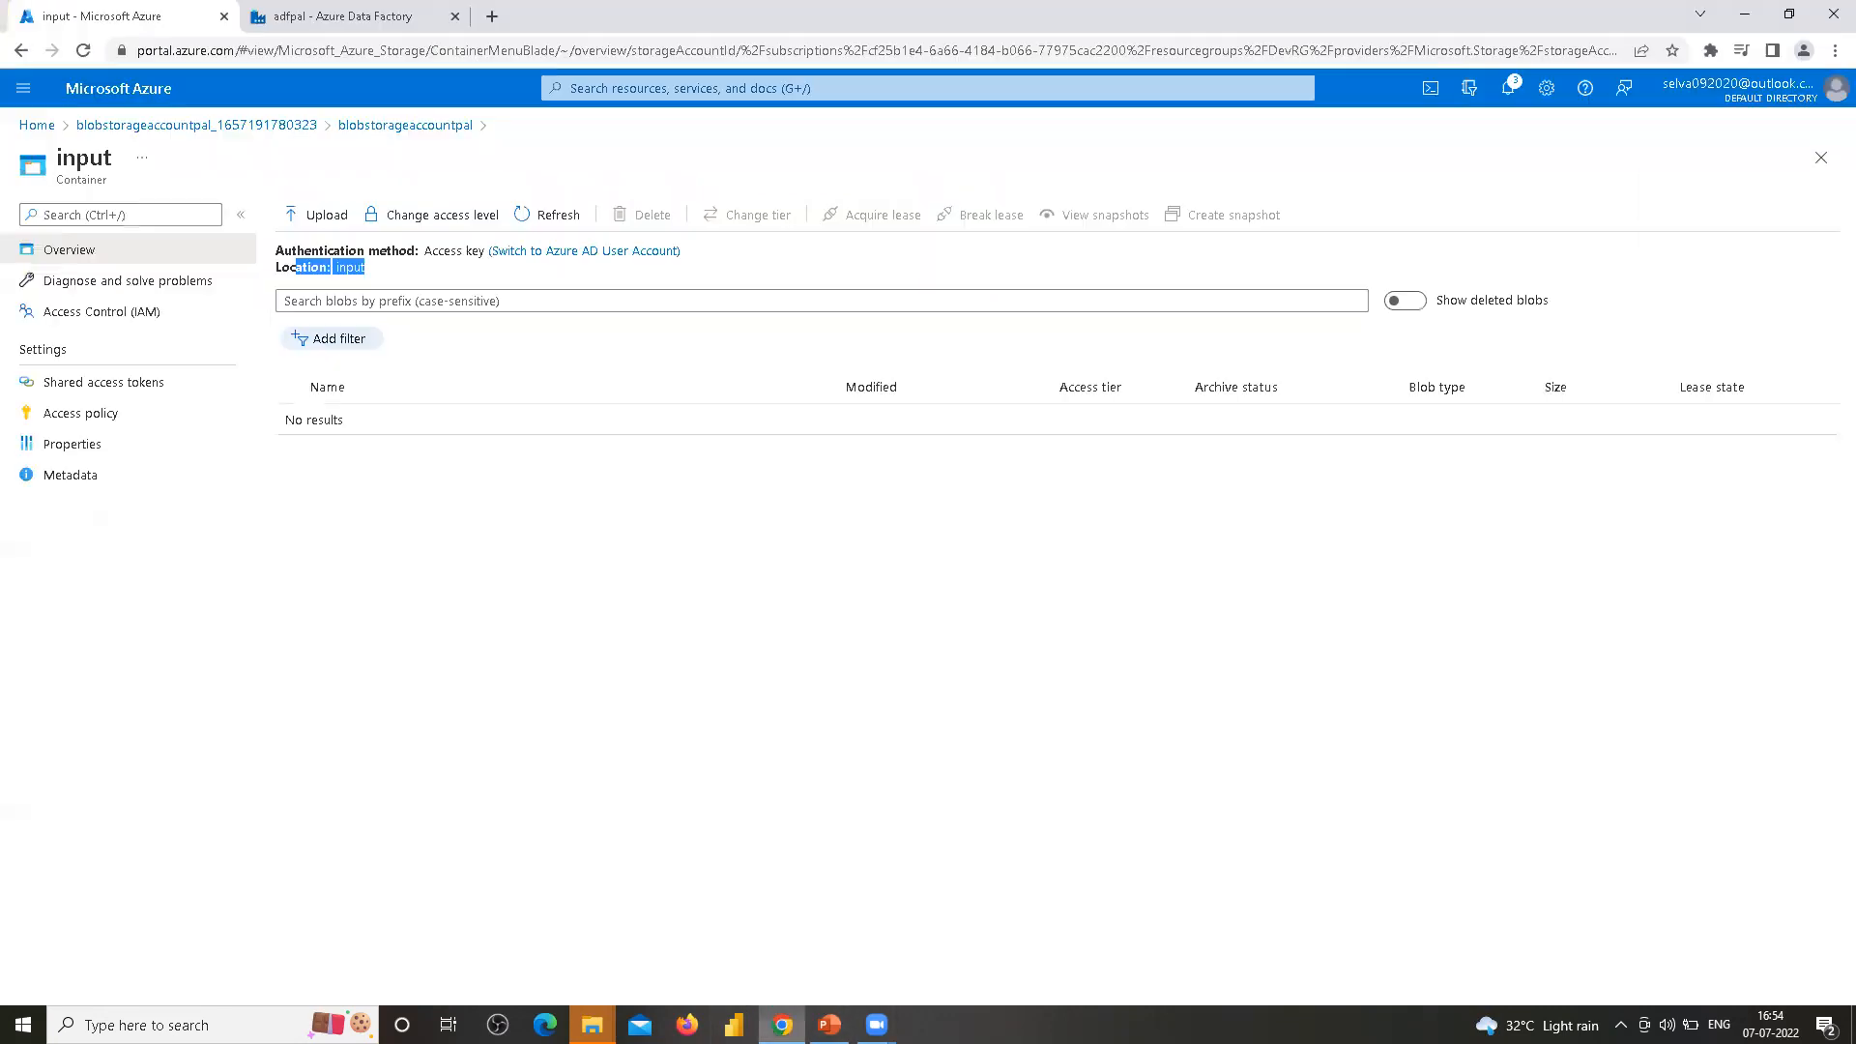
{"action": "left_click", "coordinate": [404, 498]}
{"action": "left_click", "coordinate": [328, 223]}
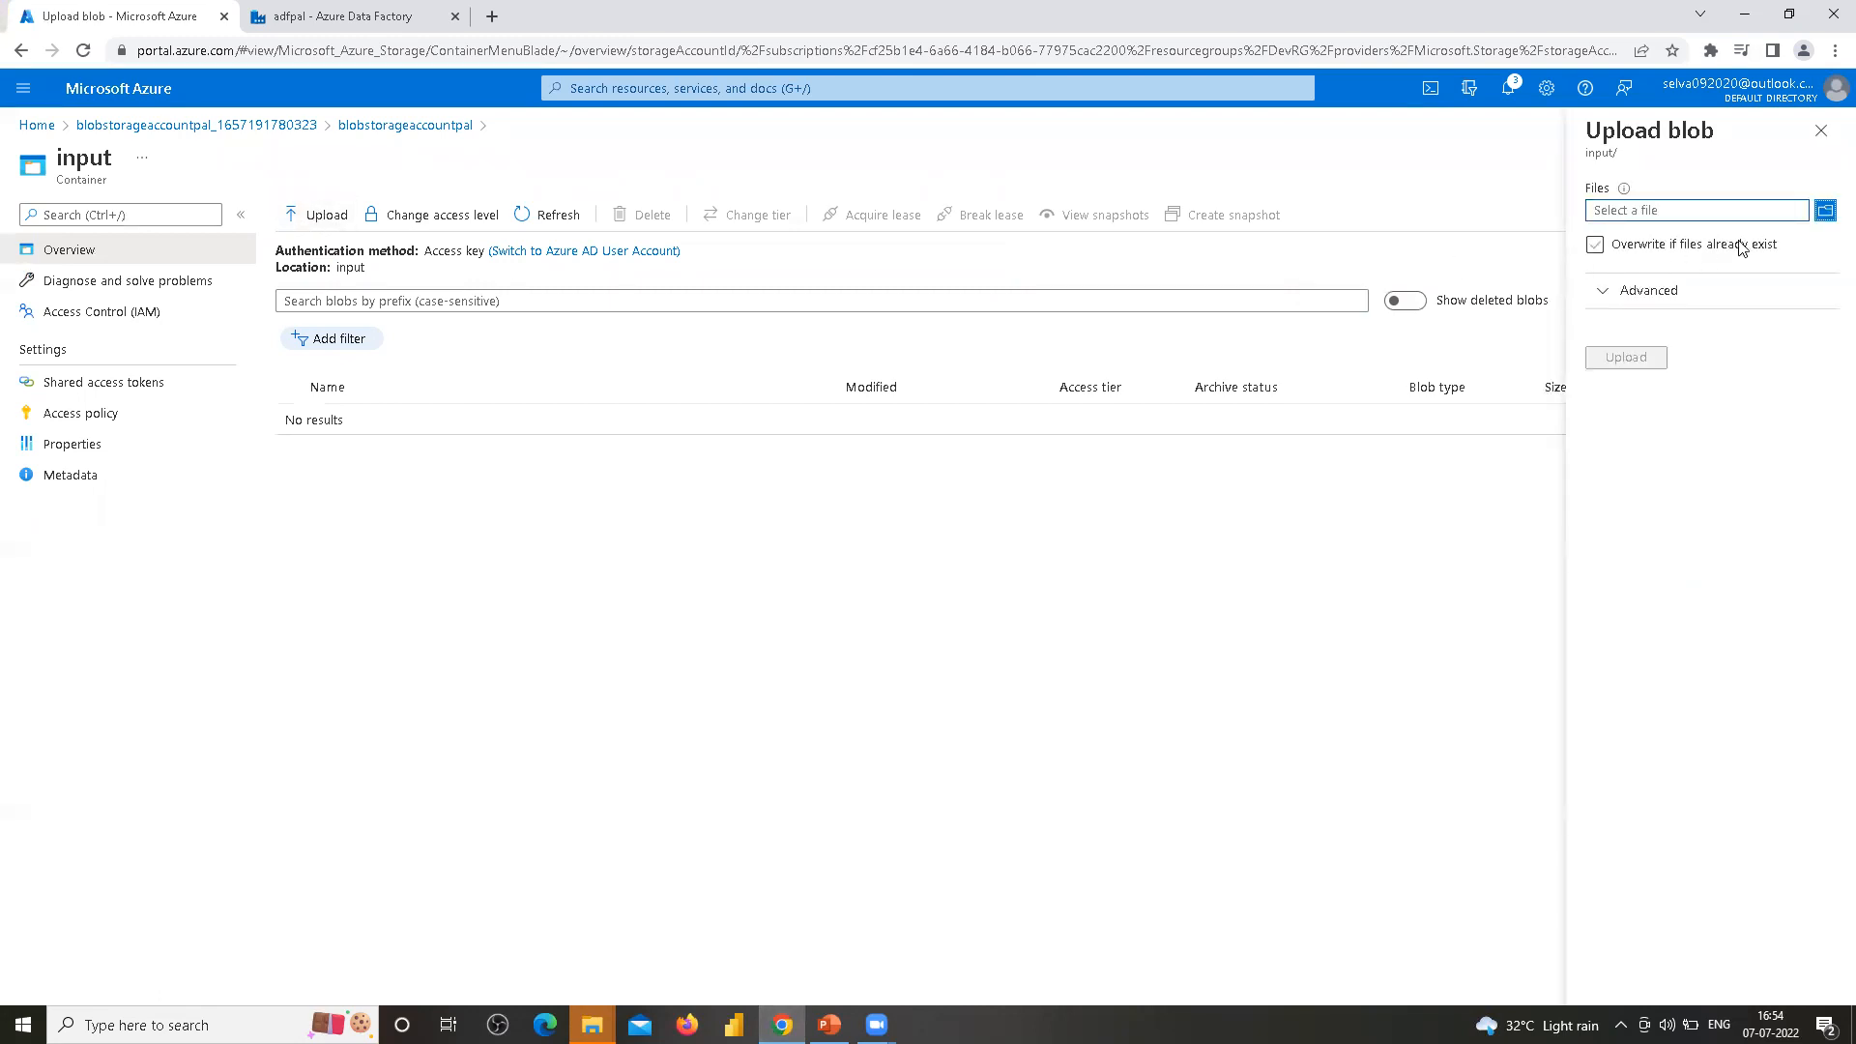
{"action": "left_click", "coordinate": [1824, 211]}
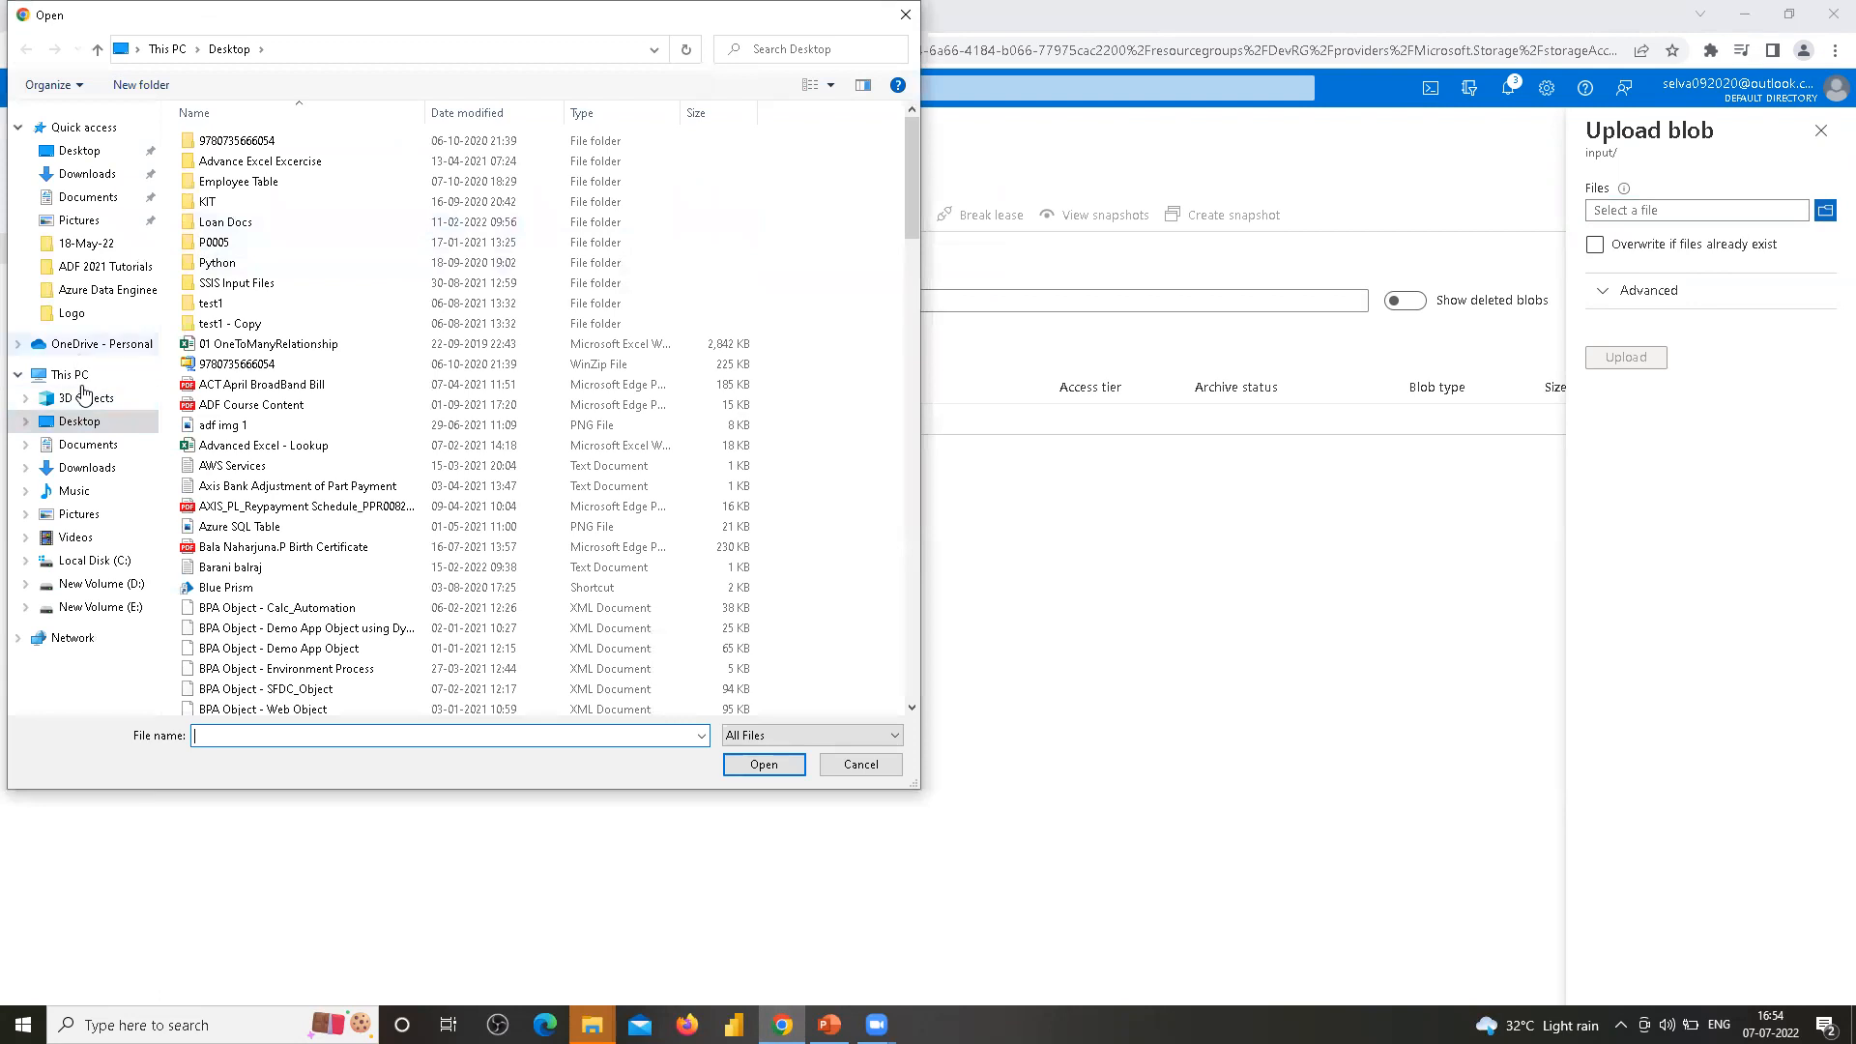
{"action": "left_click", "coordinate": [101, 606]}
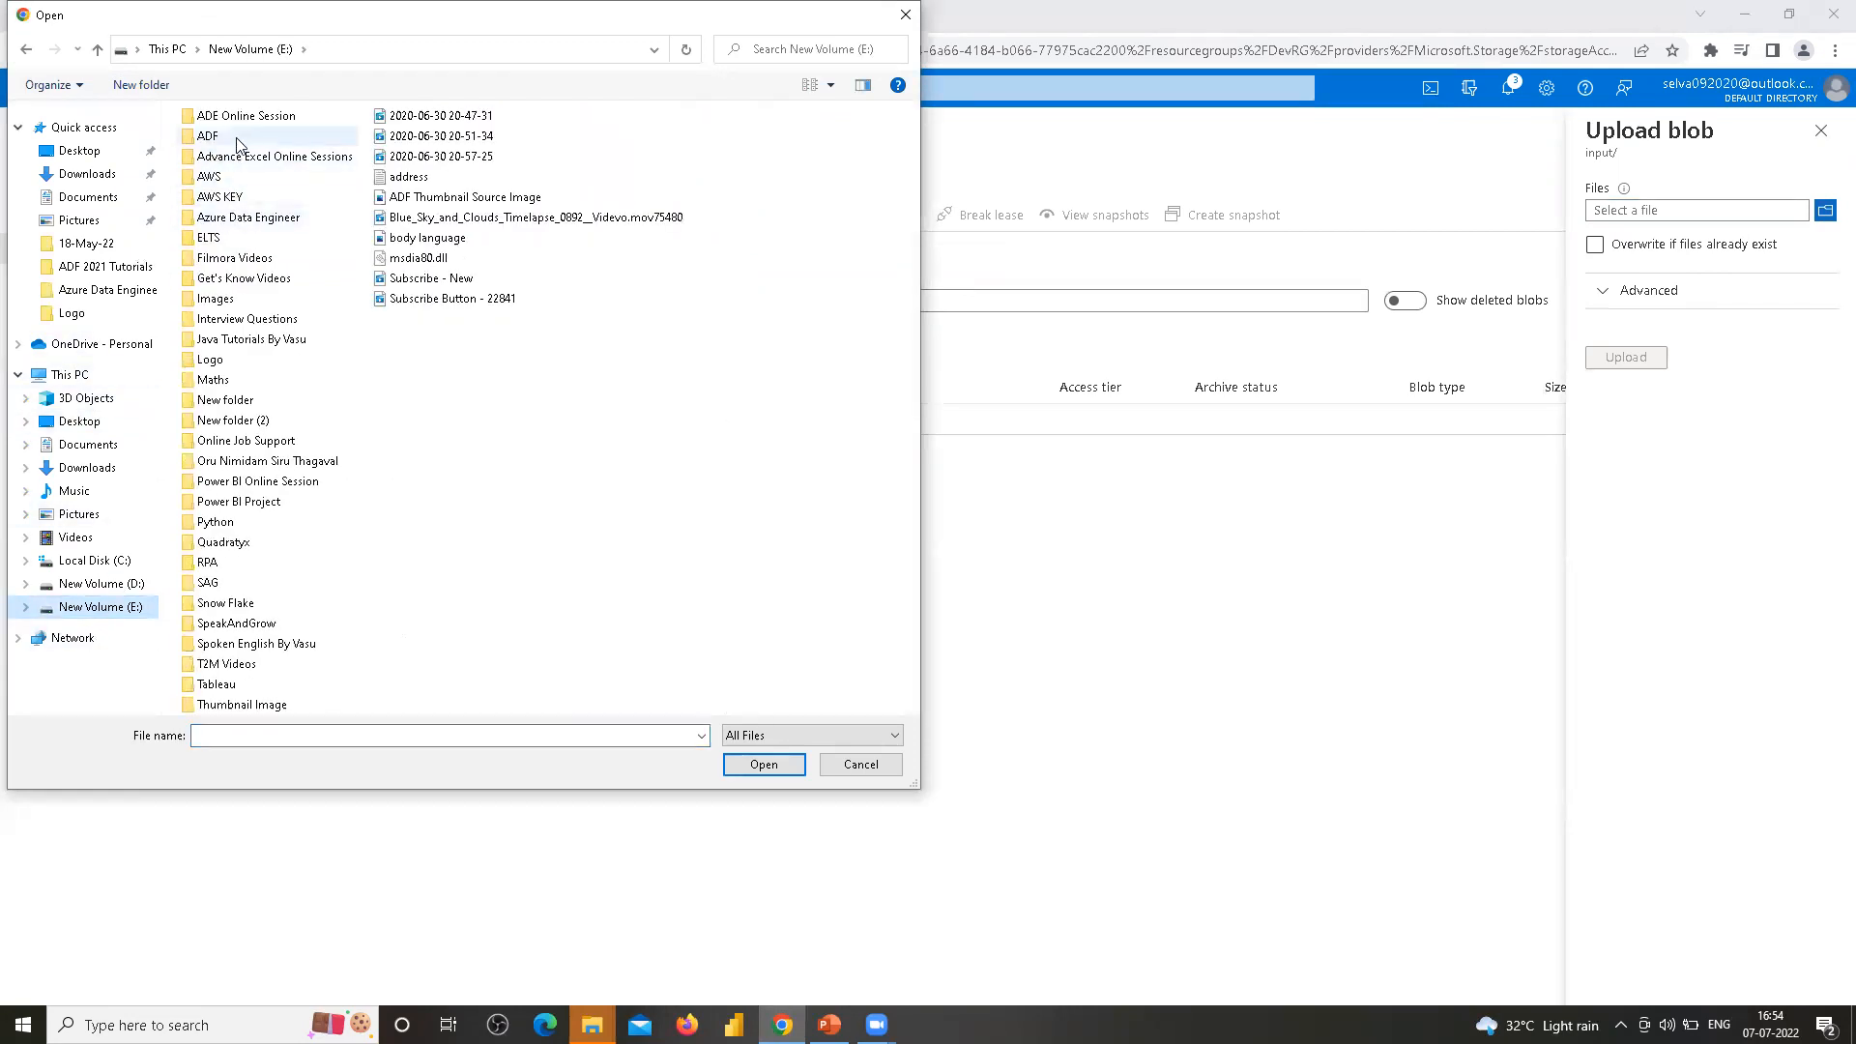
{"action": "double_click", "coordinate": [215, 137]}
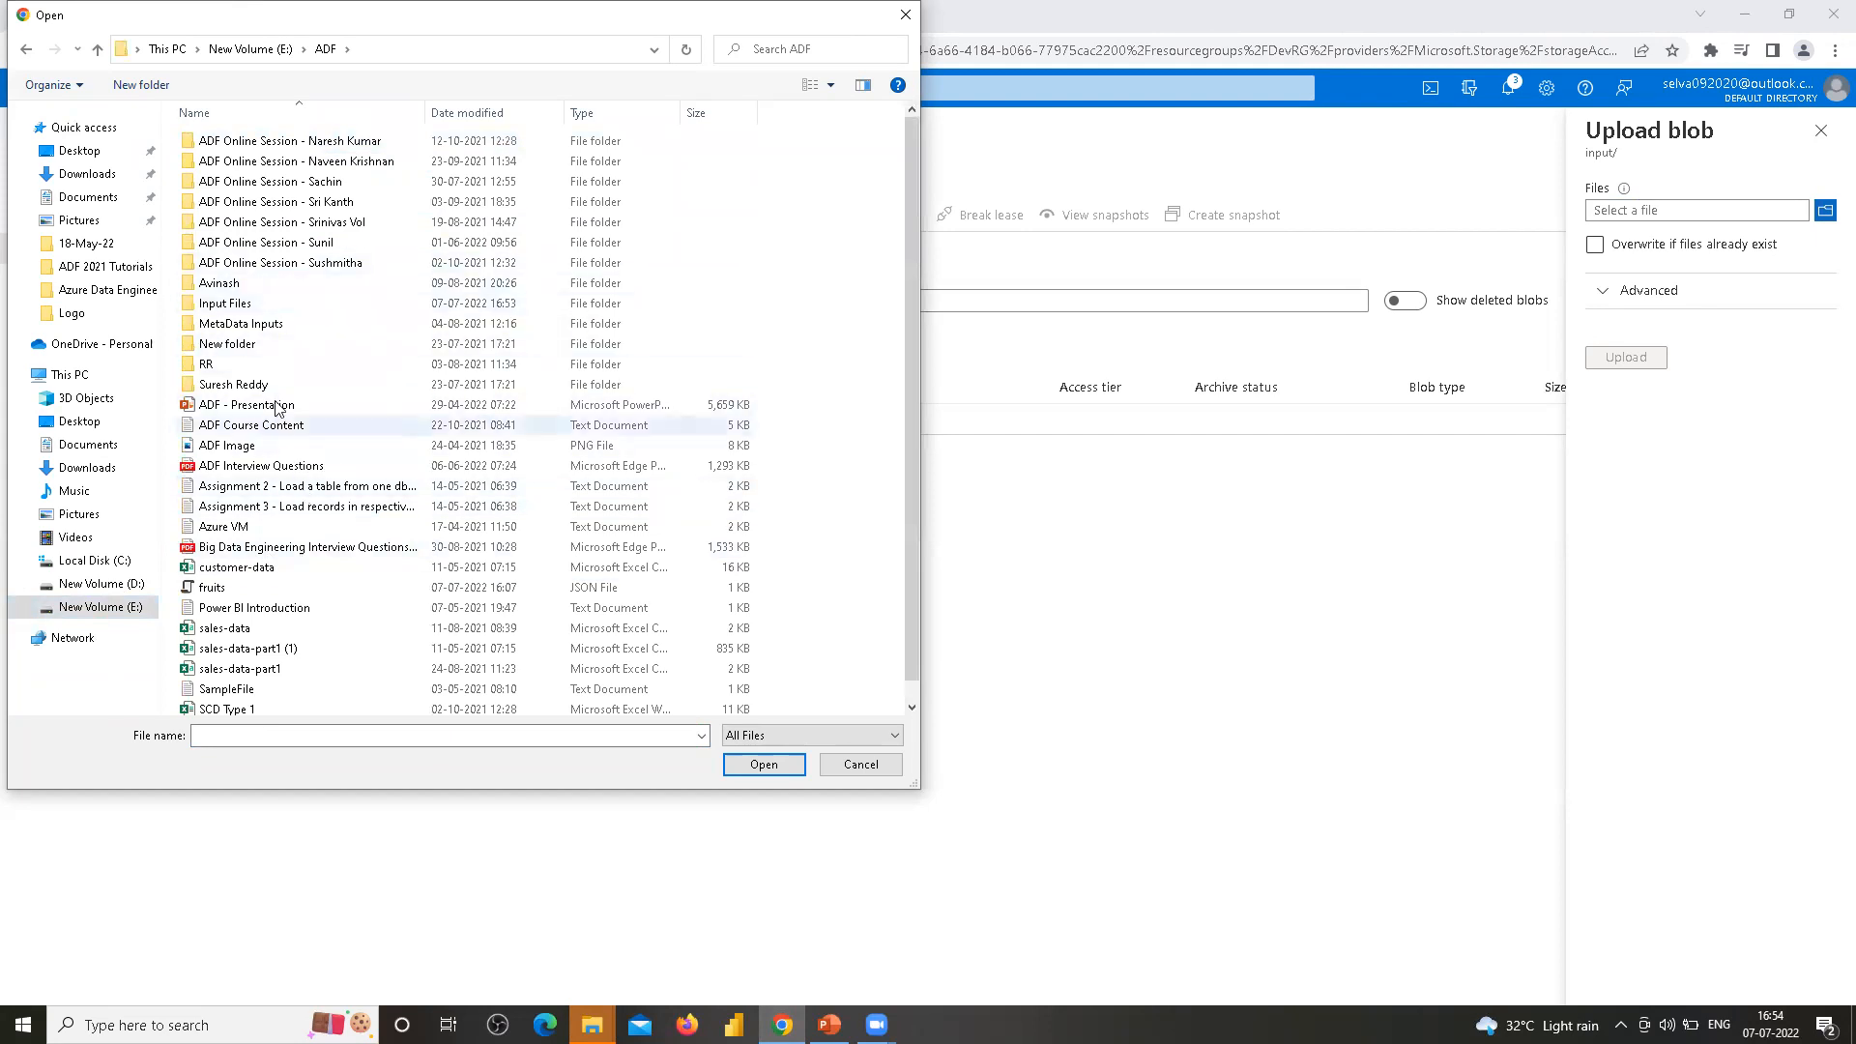
{"action": "scroll", "coordinate": [279, 459], "scroll_direction": "down", "scroll_amount": 1}
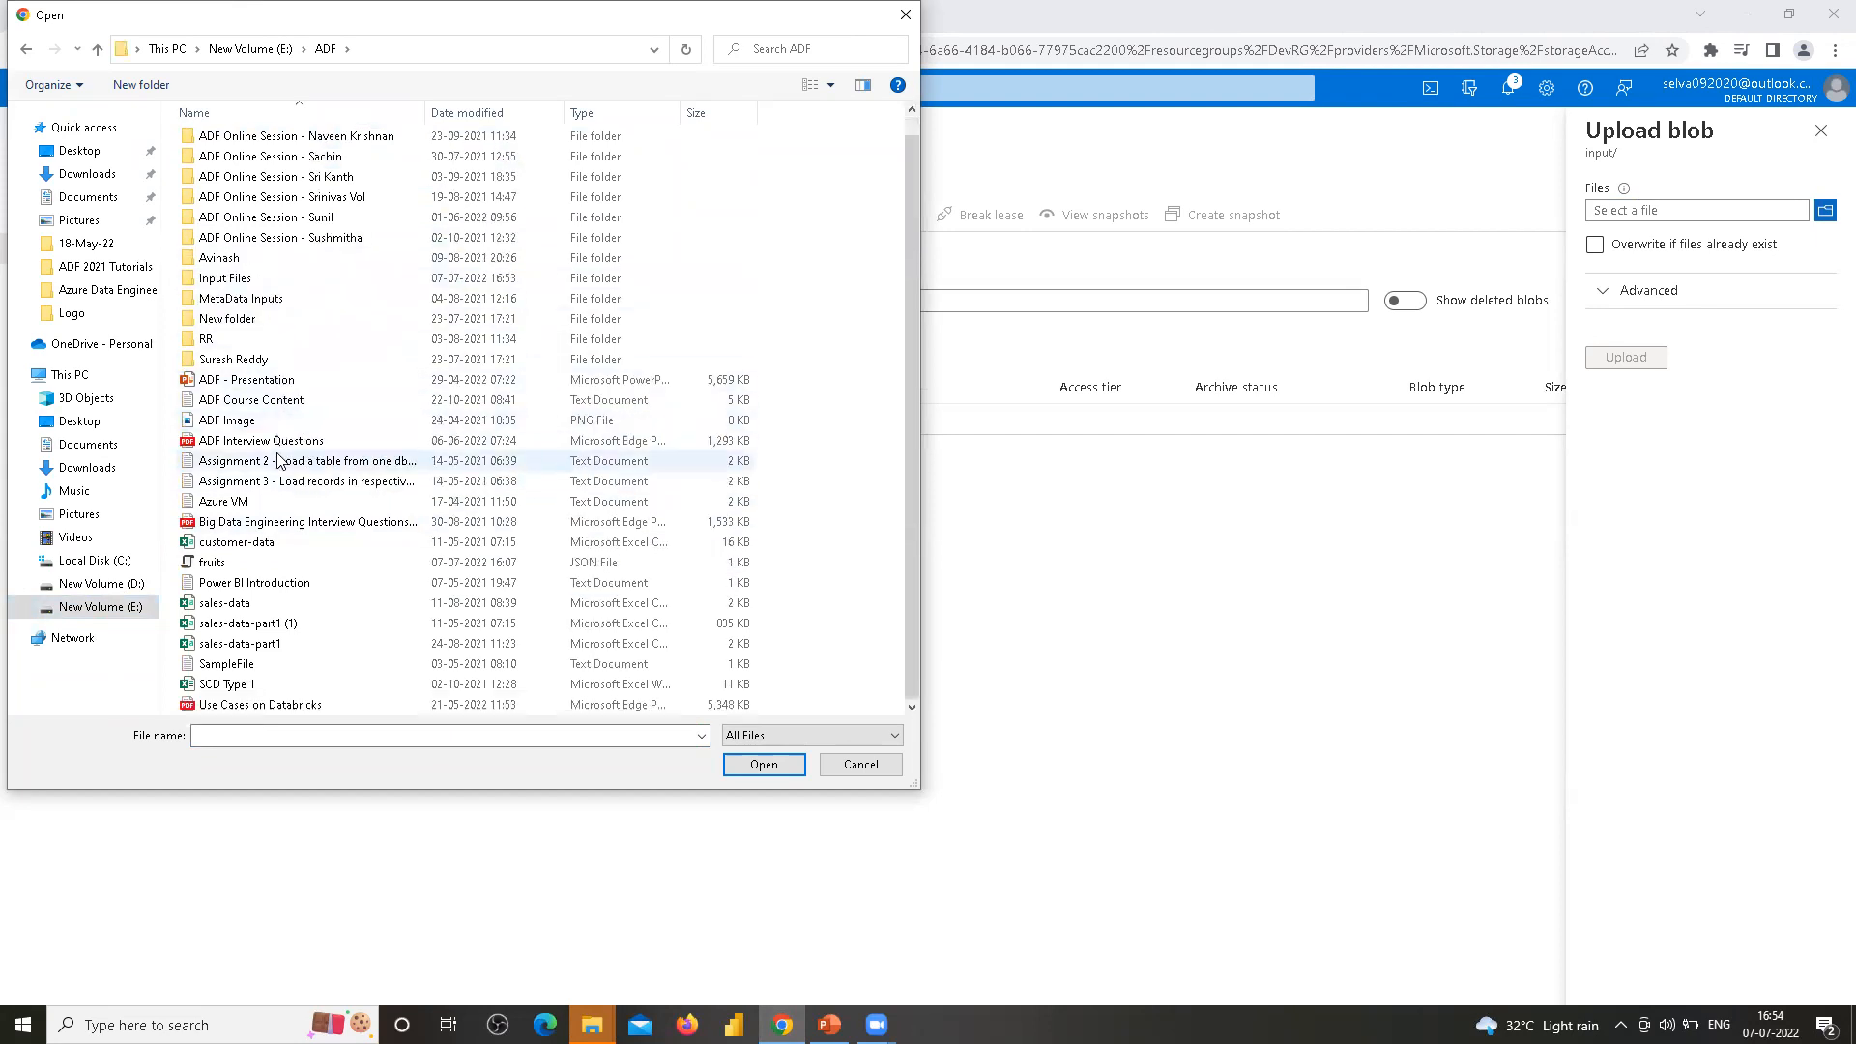
{"action": "scroll", "coordinate": [279, 460], "scroll_direction": "up", "scroll_amount": 1}
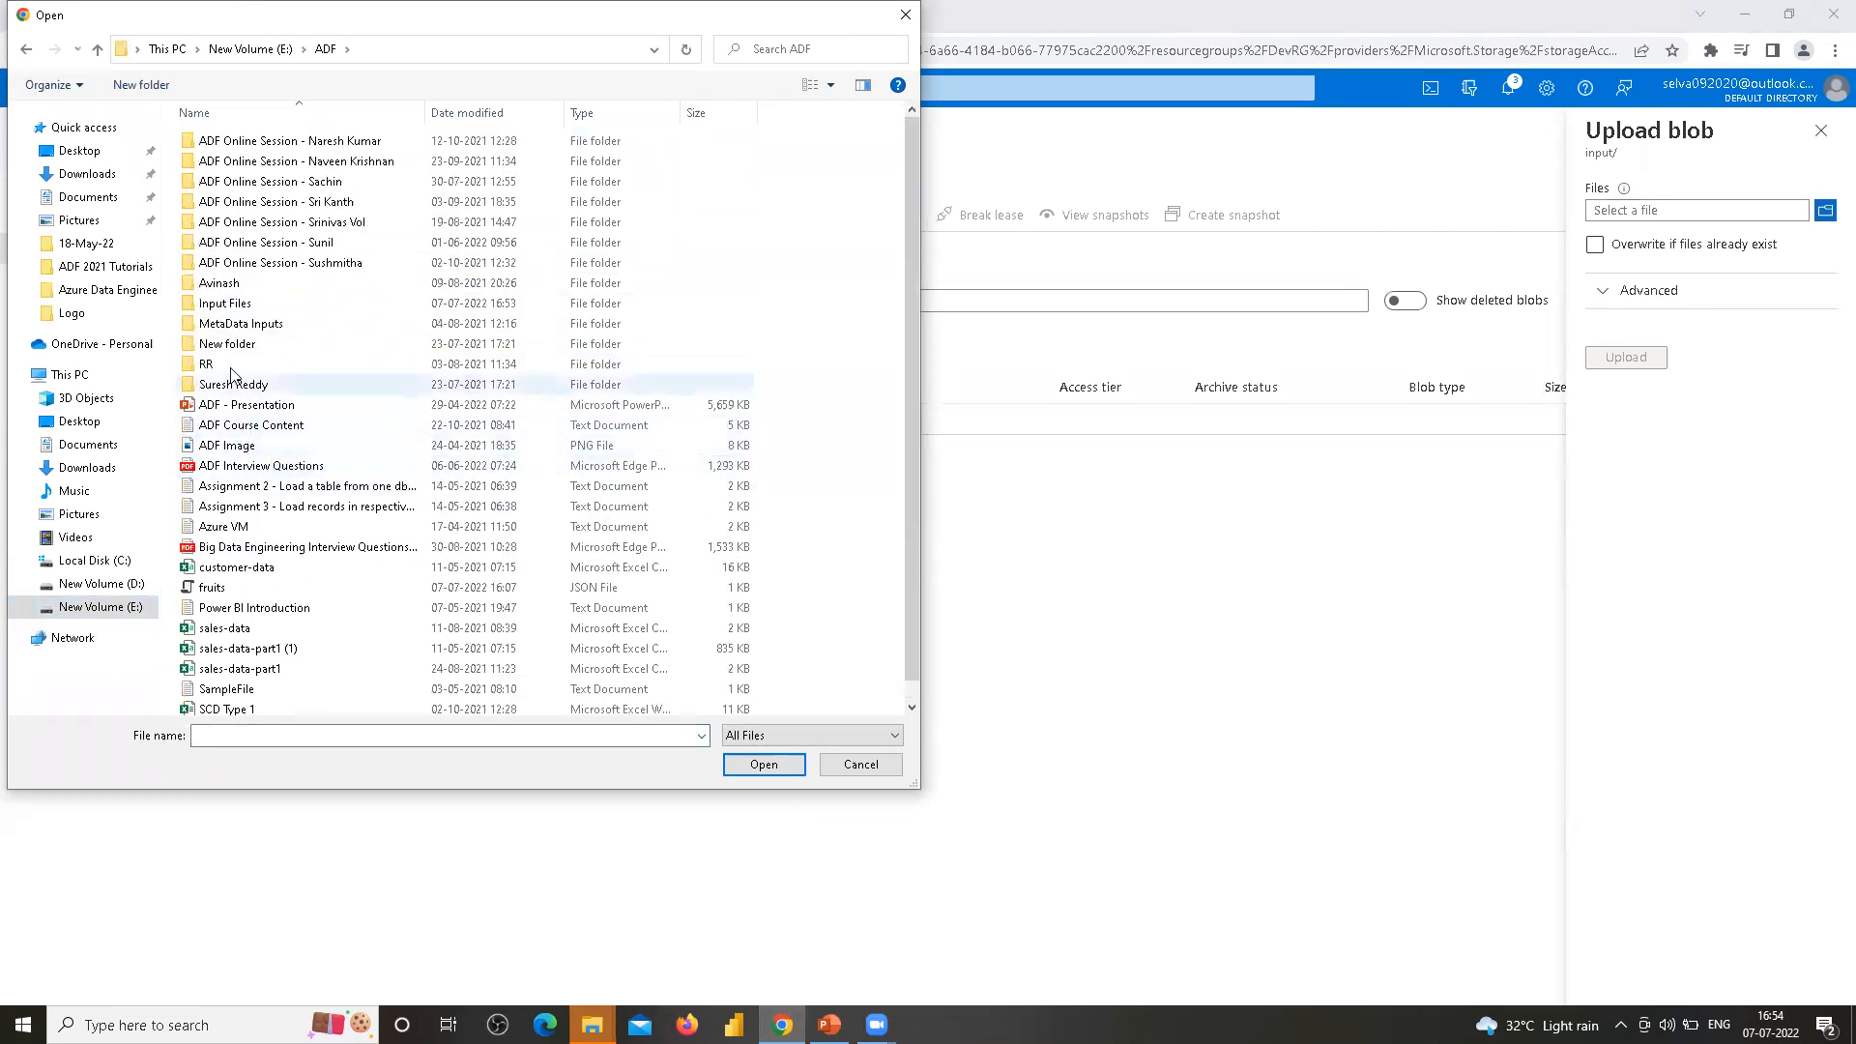
{"action": "left_click", "coordinate": [232, 306]}
{"action": "double_click", "coordinate": [232, 306]}
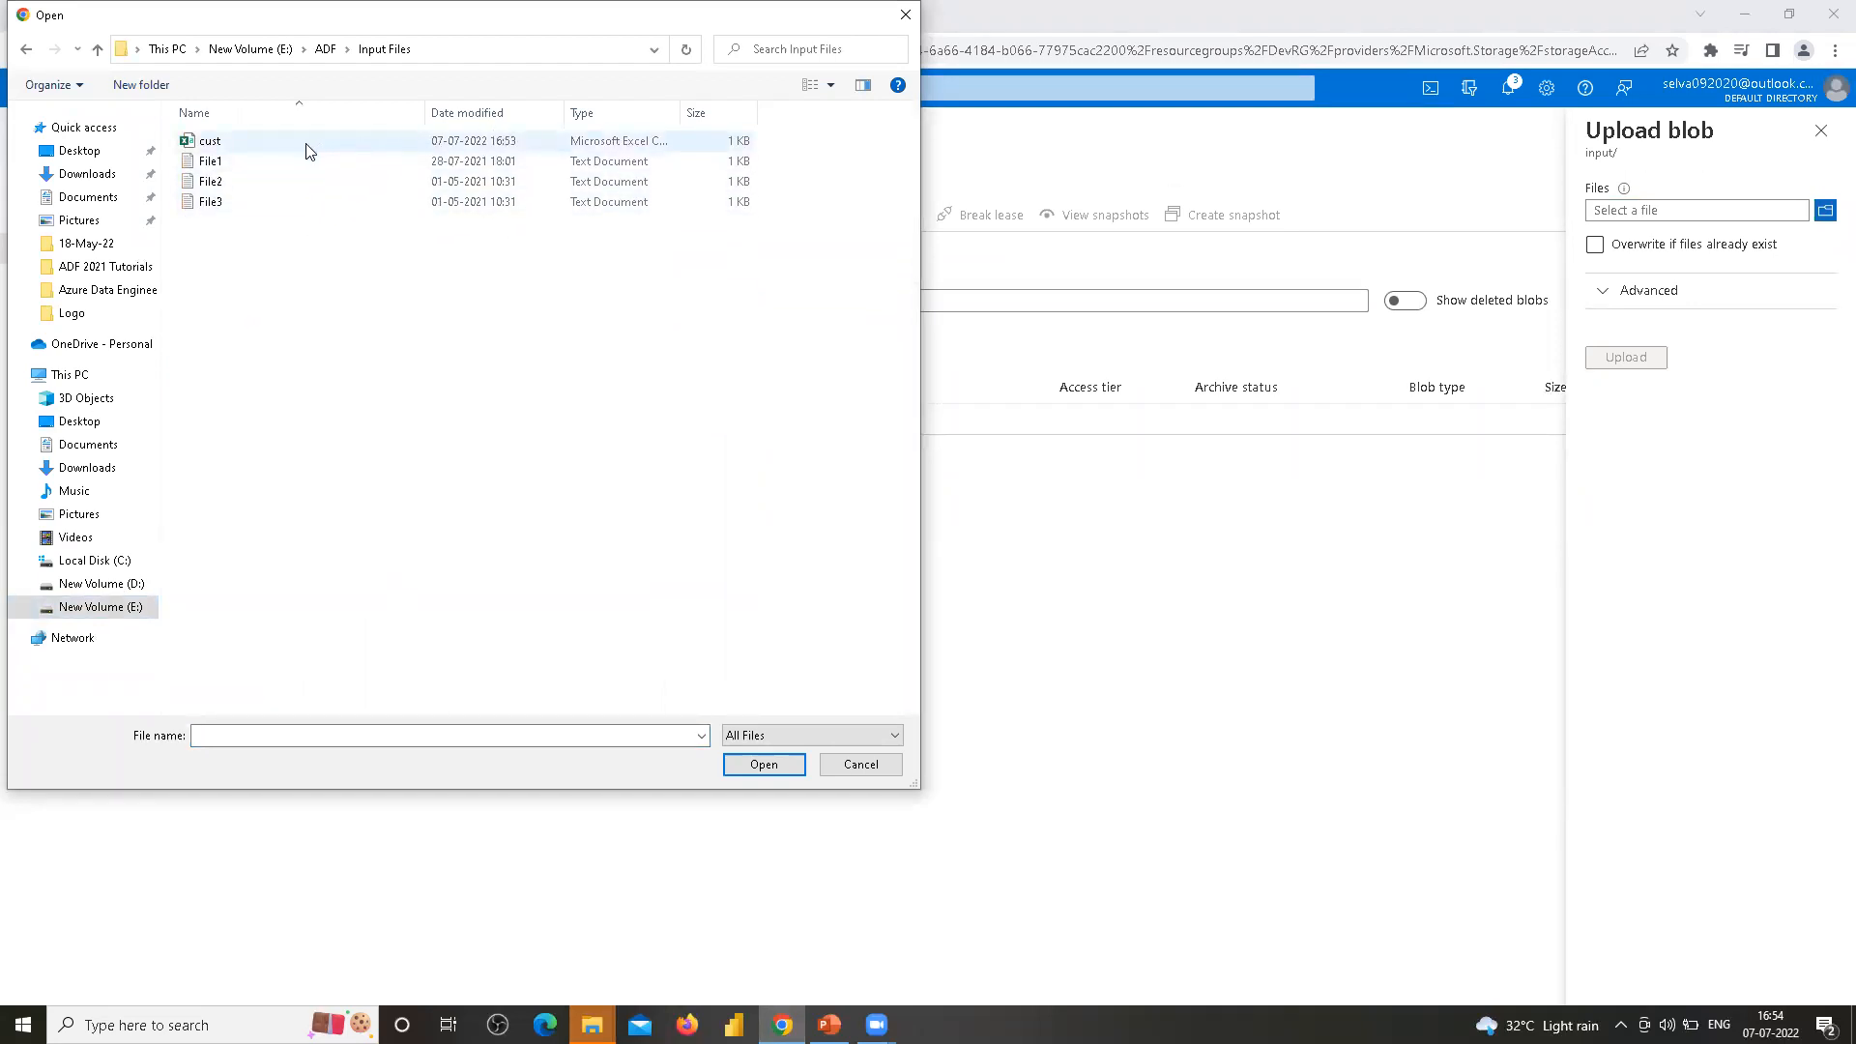
{"action": "left_click", "coordinate": [278, 147]}
{"action": "left_click", "coordinate": [761, 769]}
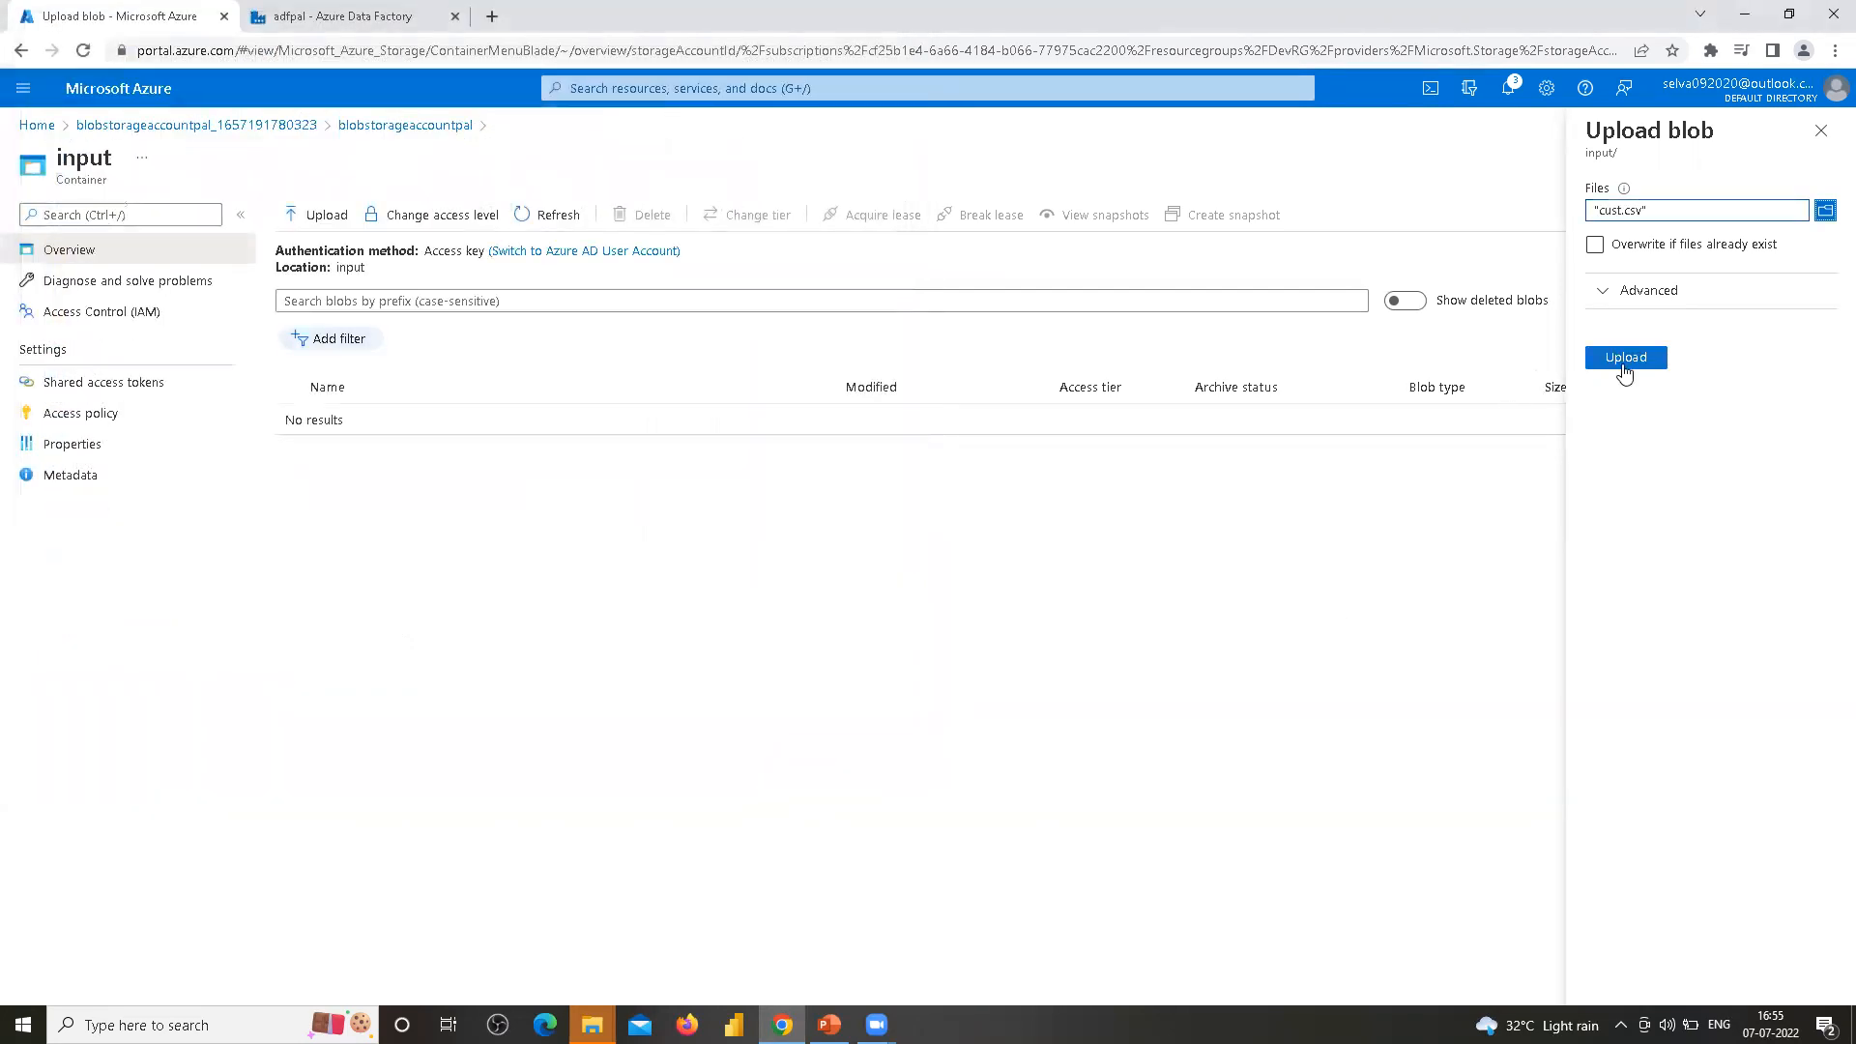
Upload cust.csv to the input container and close the upload panel
{"action": "left_click", "coordinate": [1624, 363]}
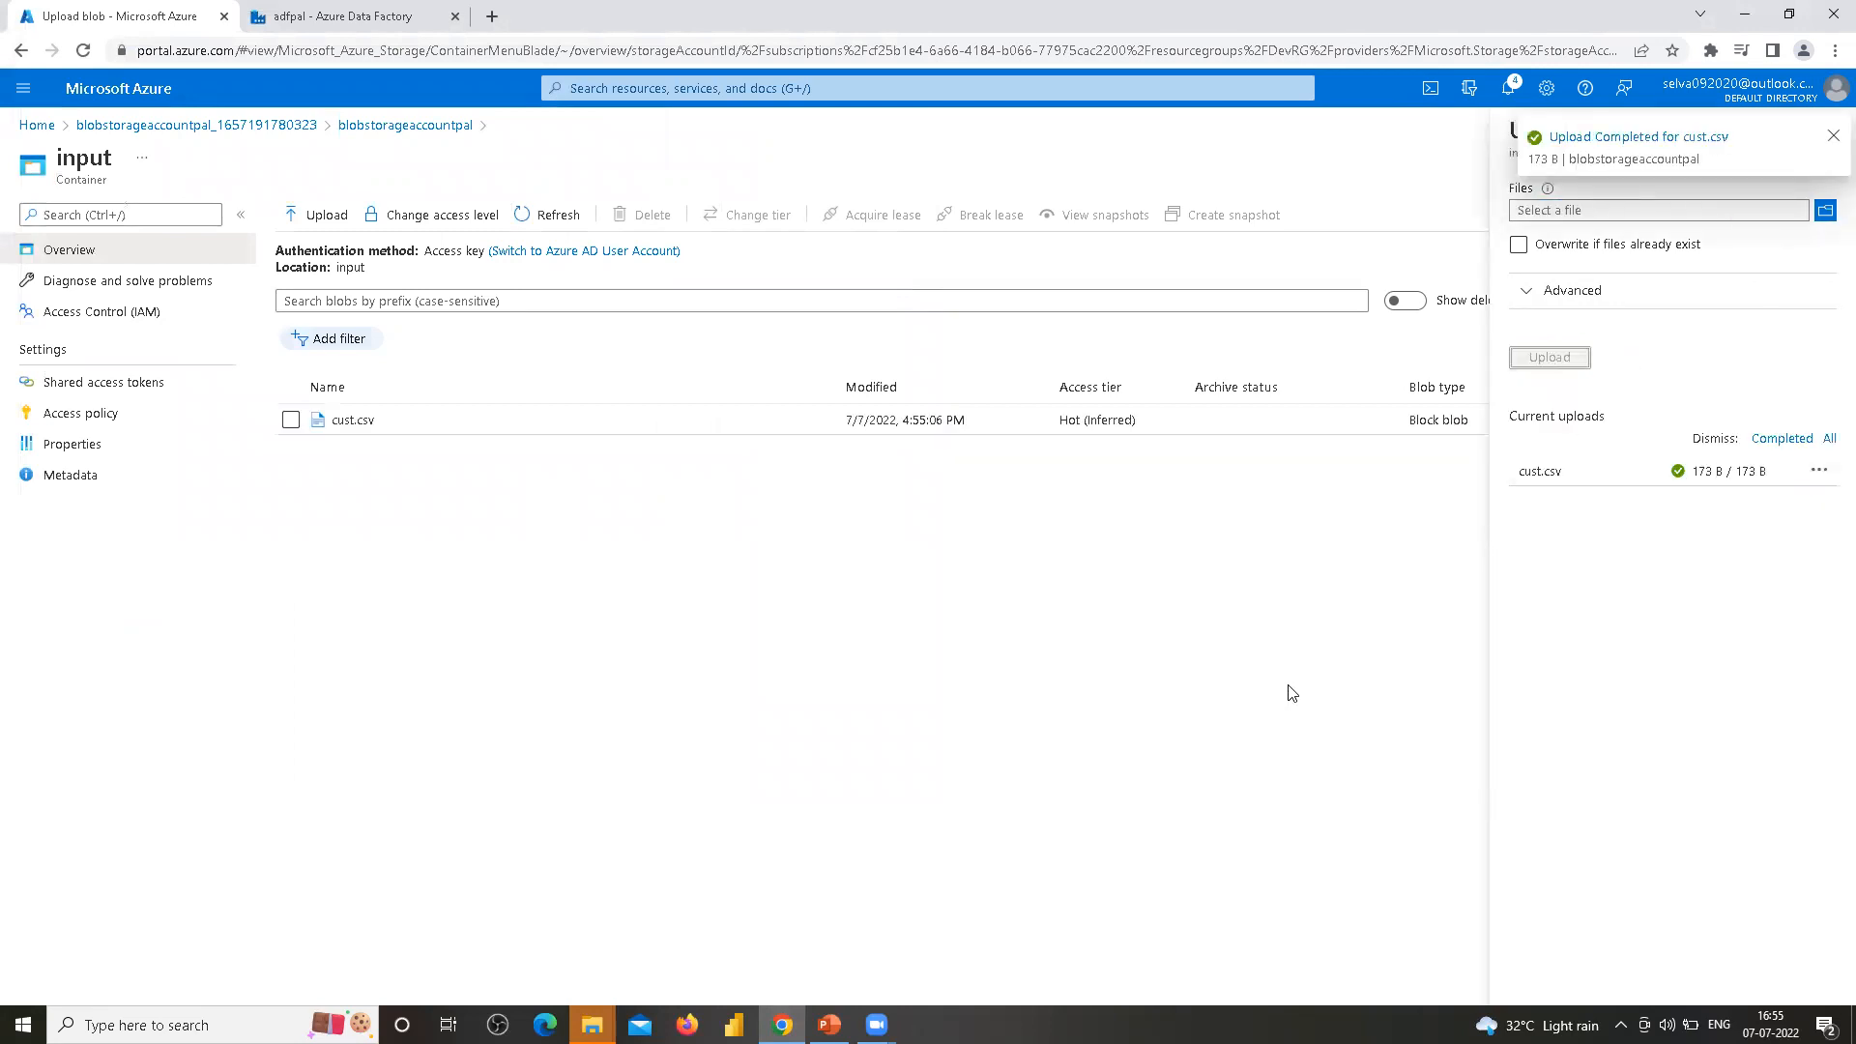
{"action": "left_click", "coordinate": [1520, 248]}
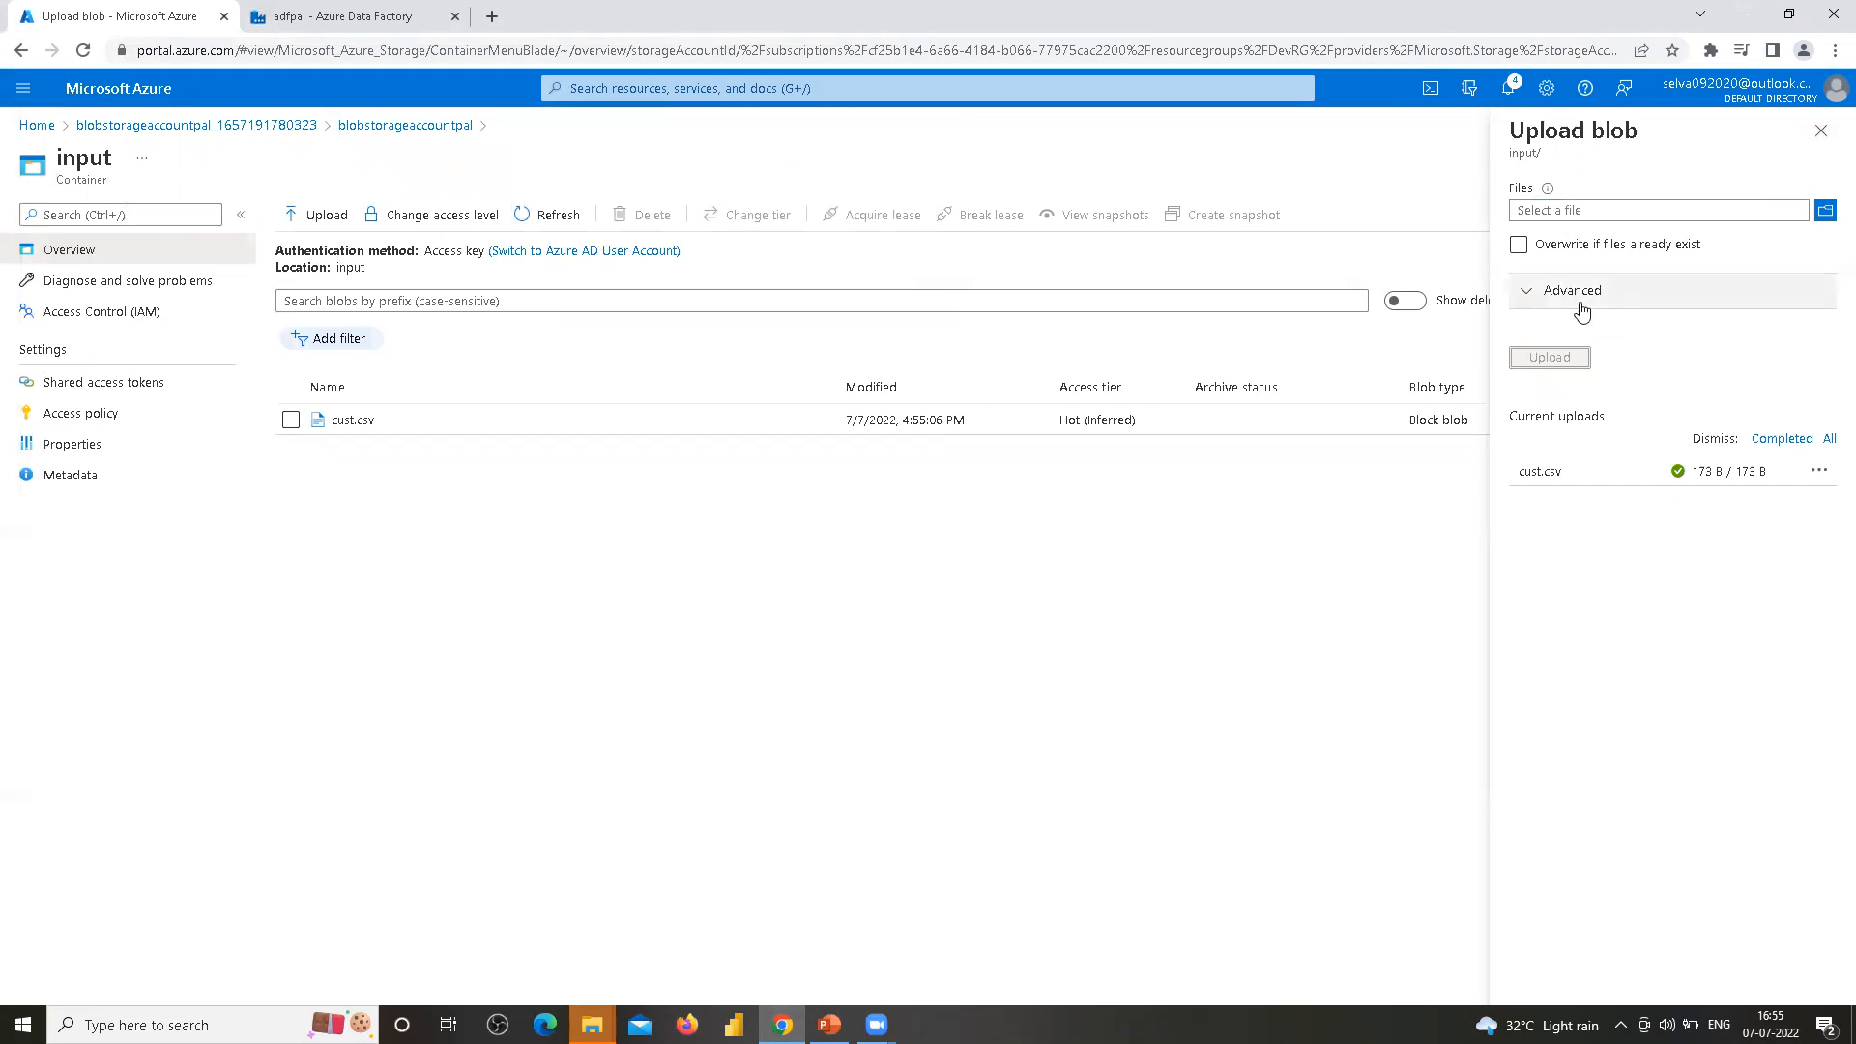
{"action": "left_click", "coordinate": [1820, 132]}
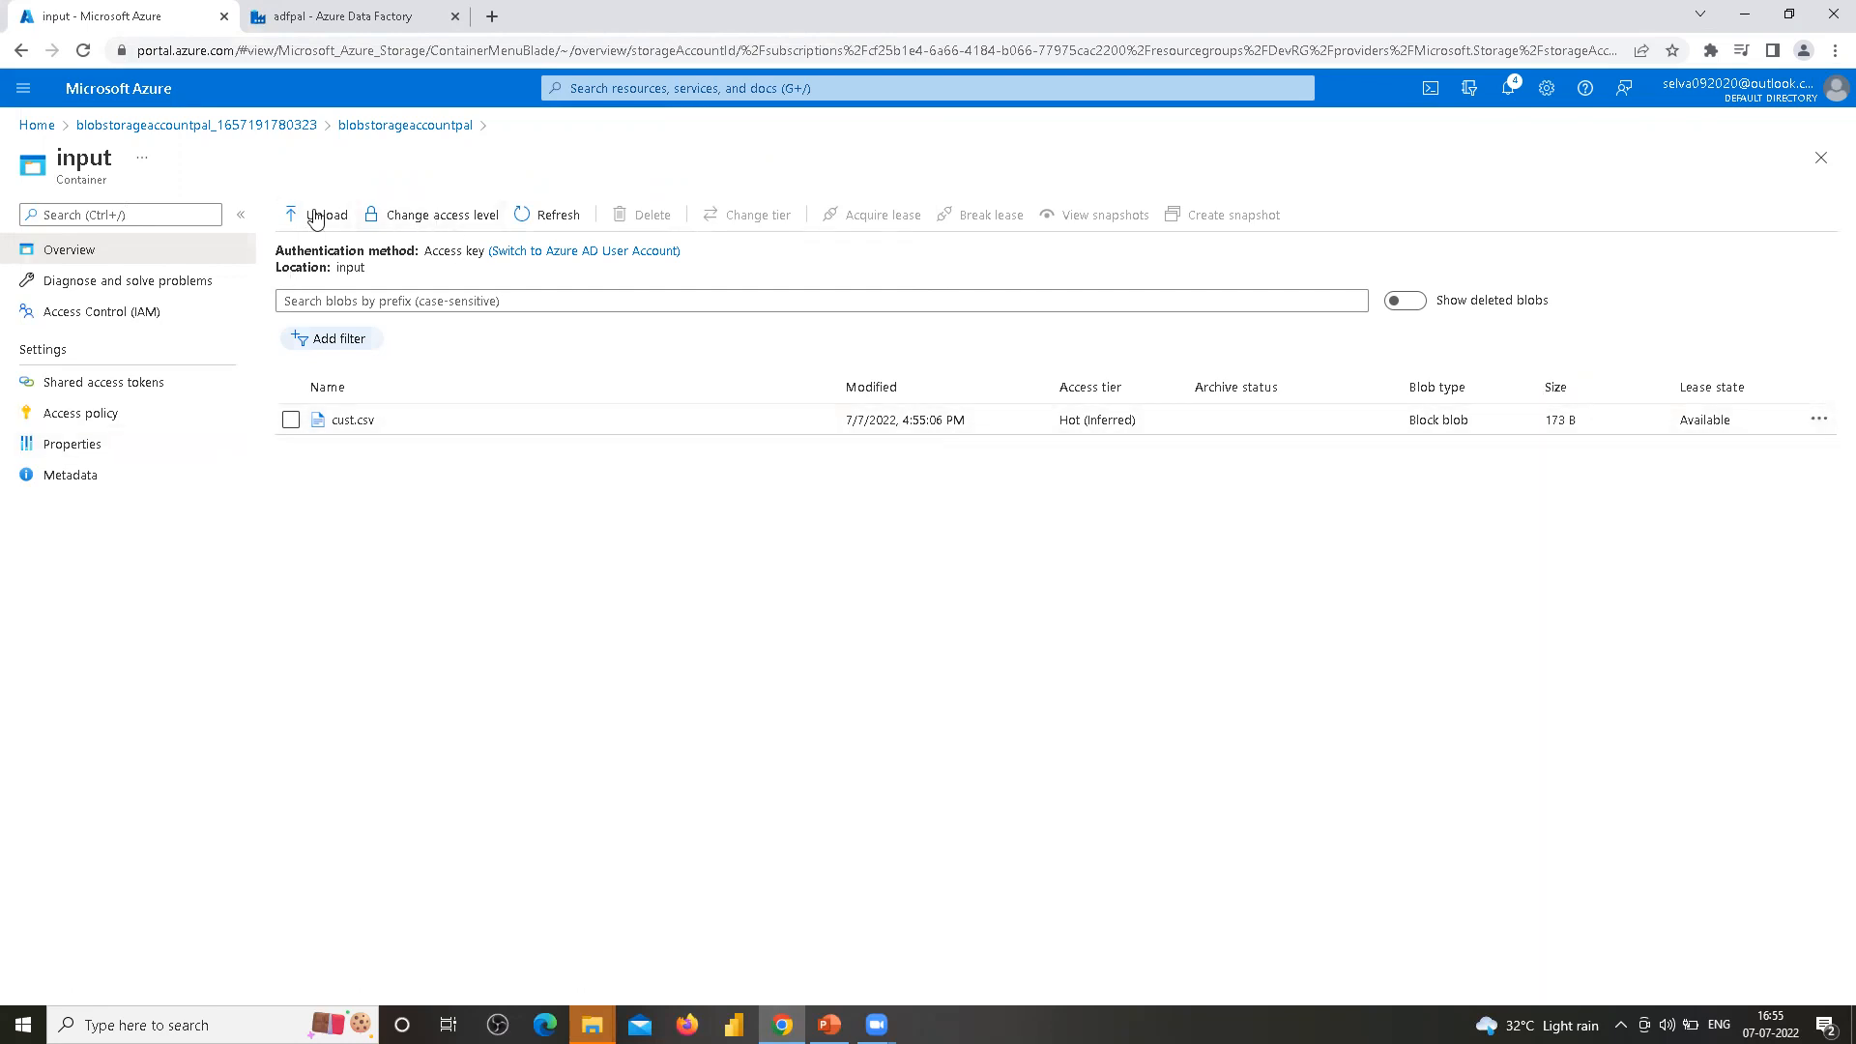
Browse the storage account's input and output containers to check their contents
{"action": "left_click", "coordinate": [372, 126]}
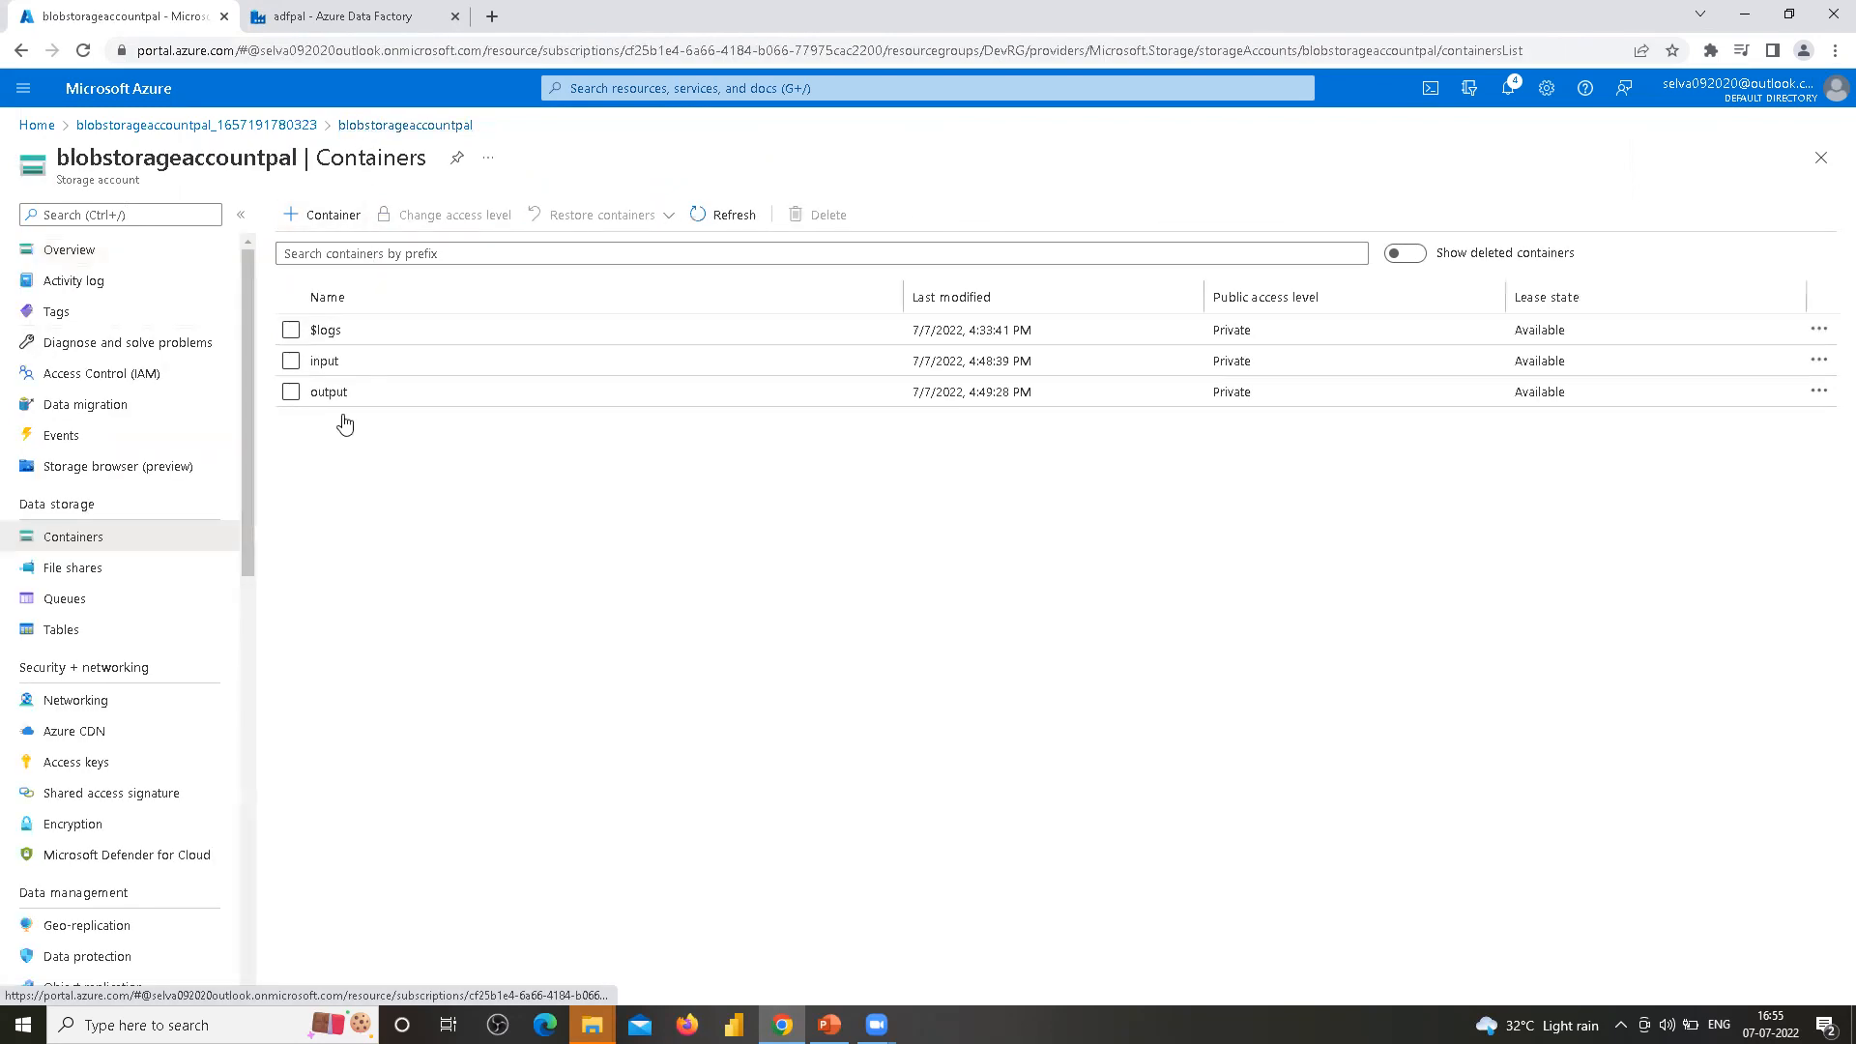
{"action": "left_click", "coordinate": [327, 393]}
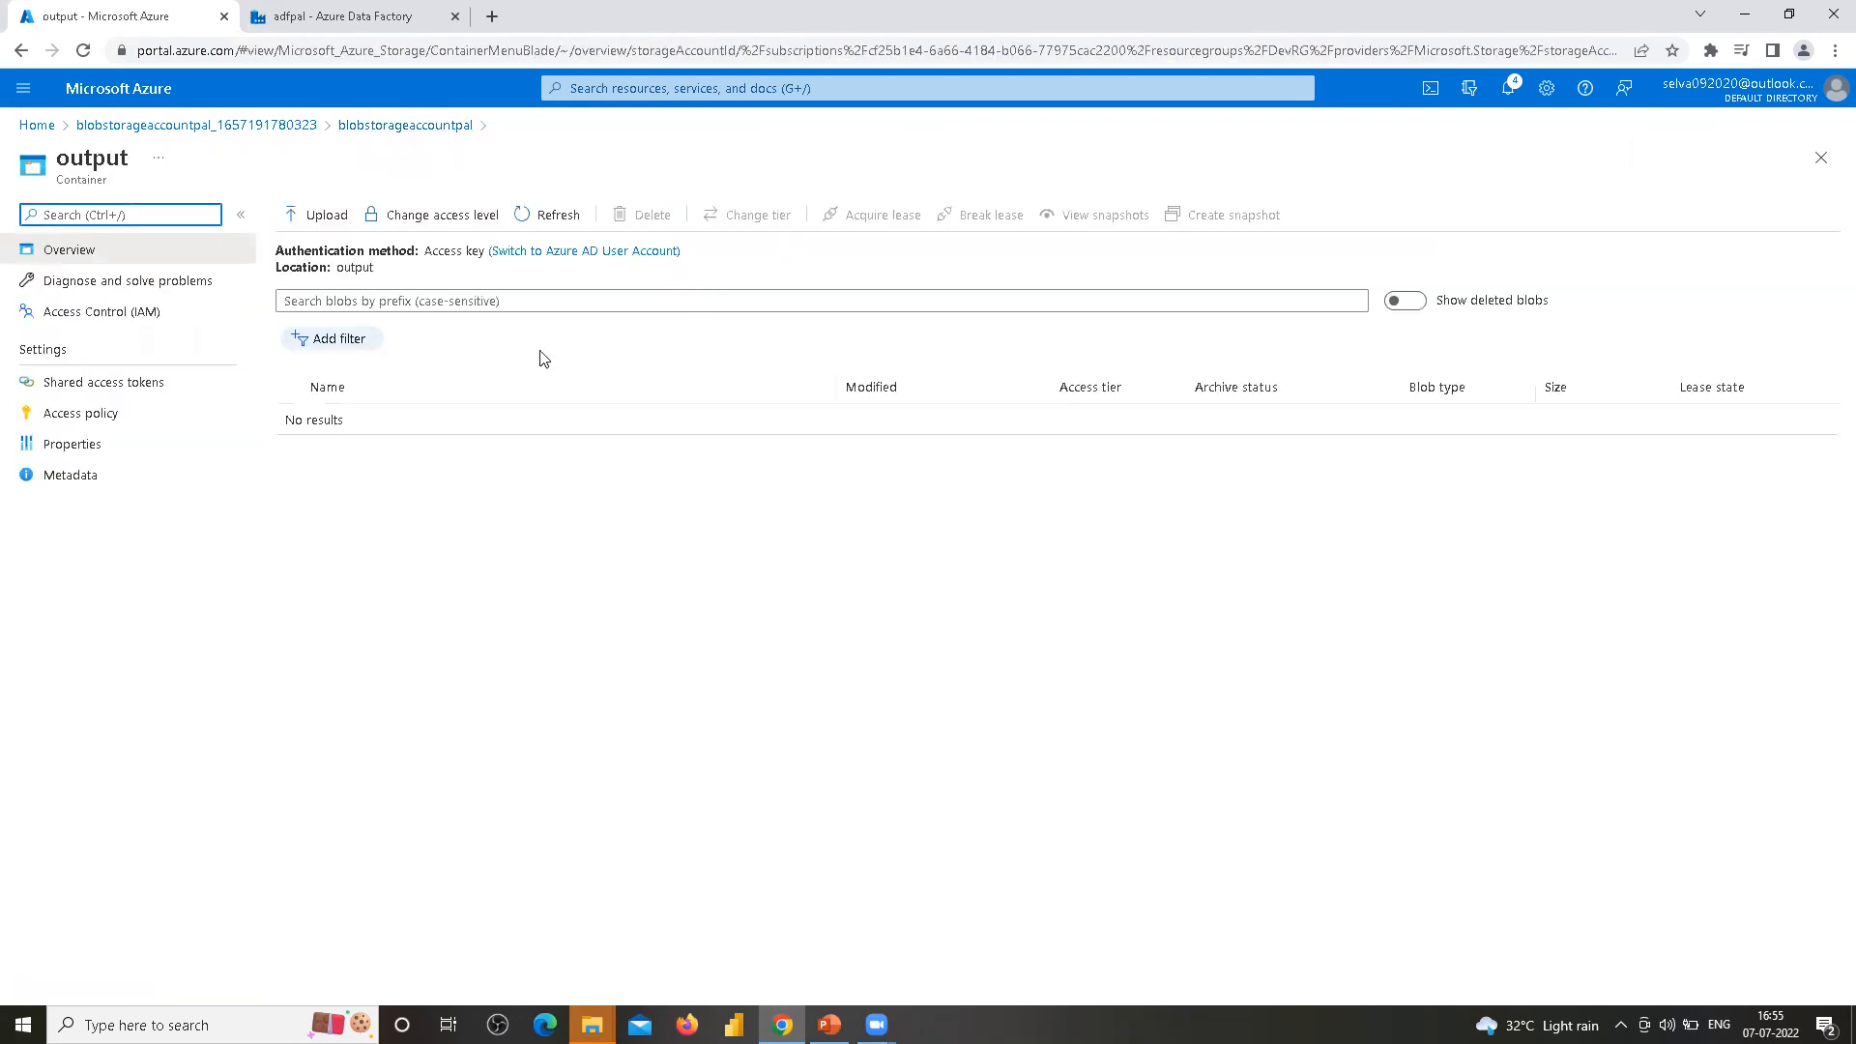
{"action": "left_click", "coordinate": [388, 127]}
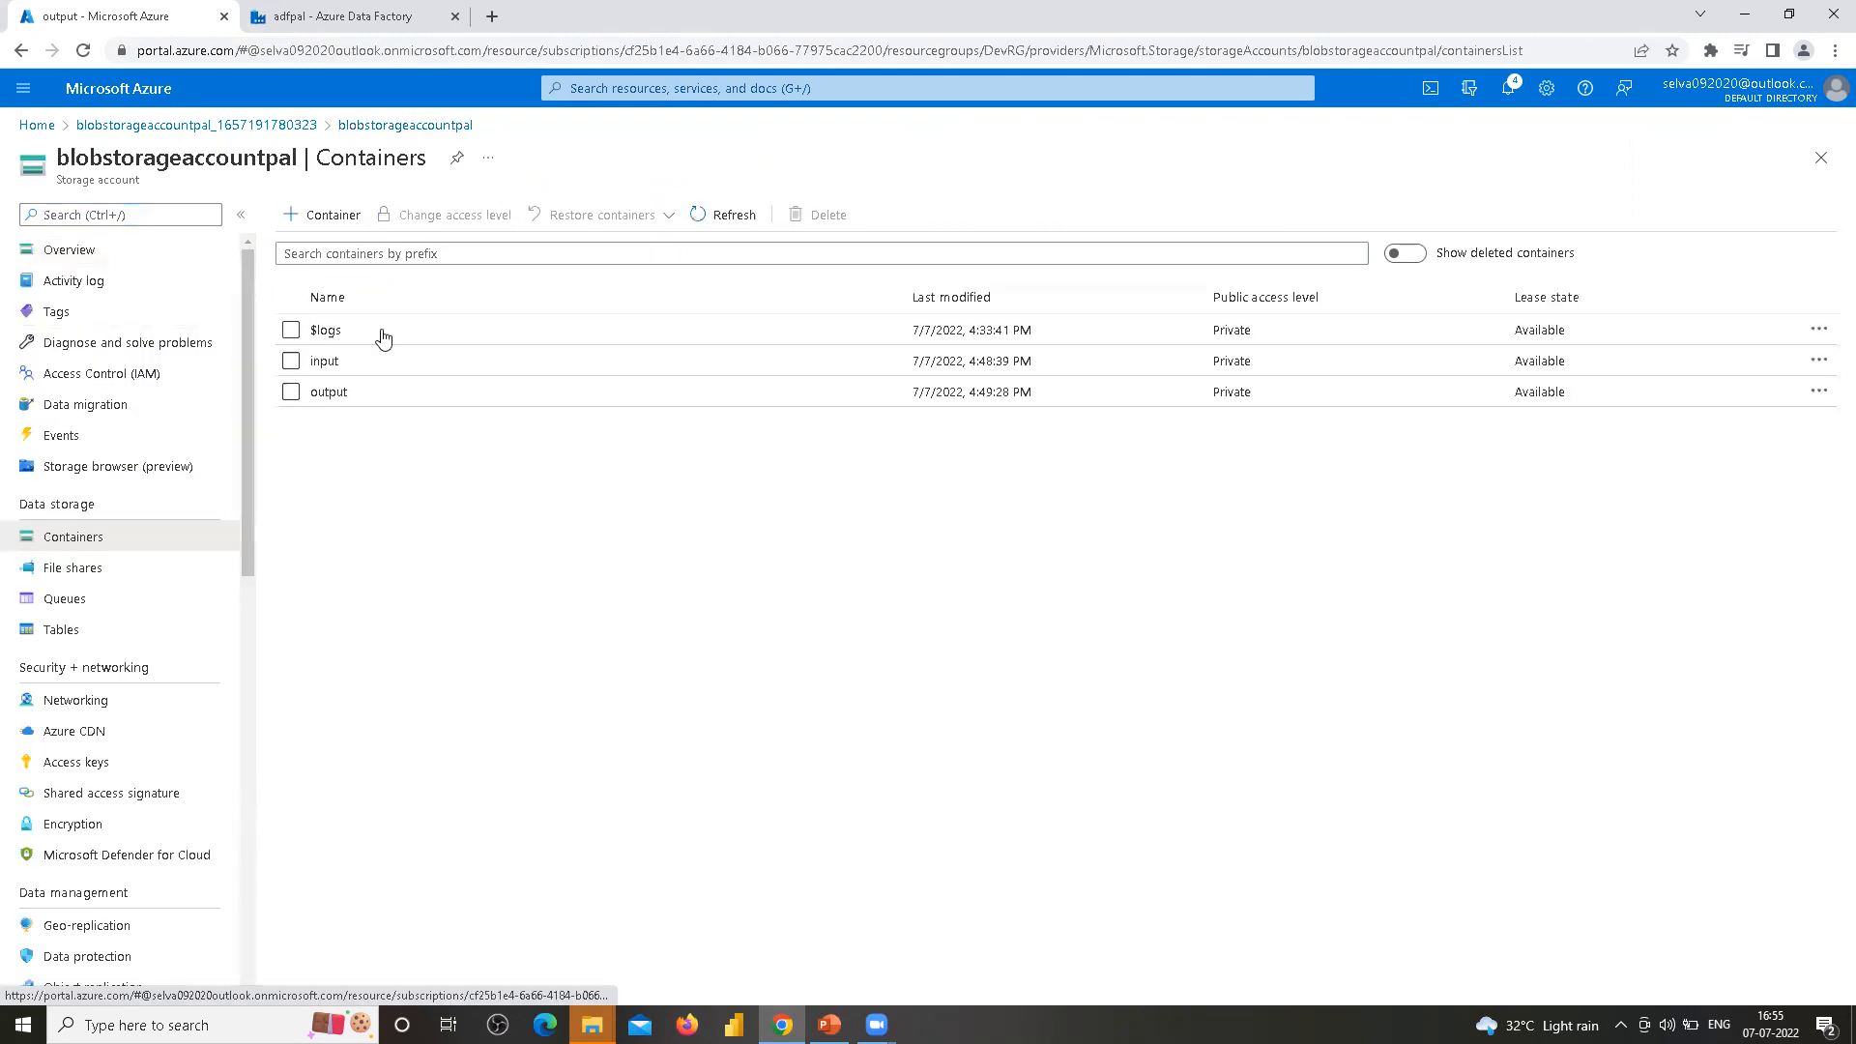
{"action": "left_click", "coordinate": [326, 363]}
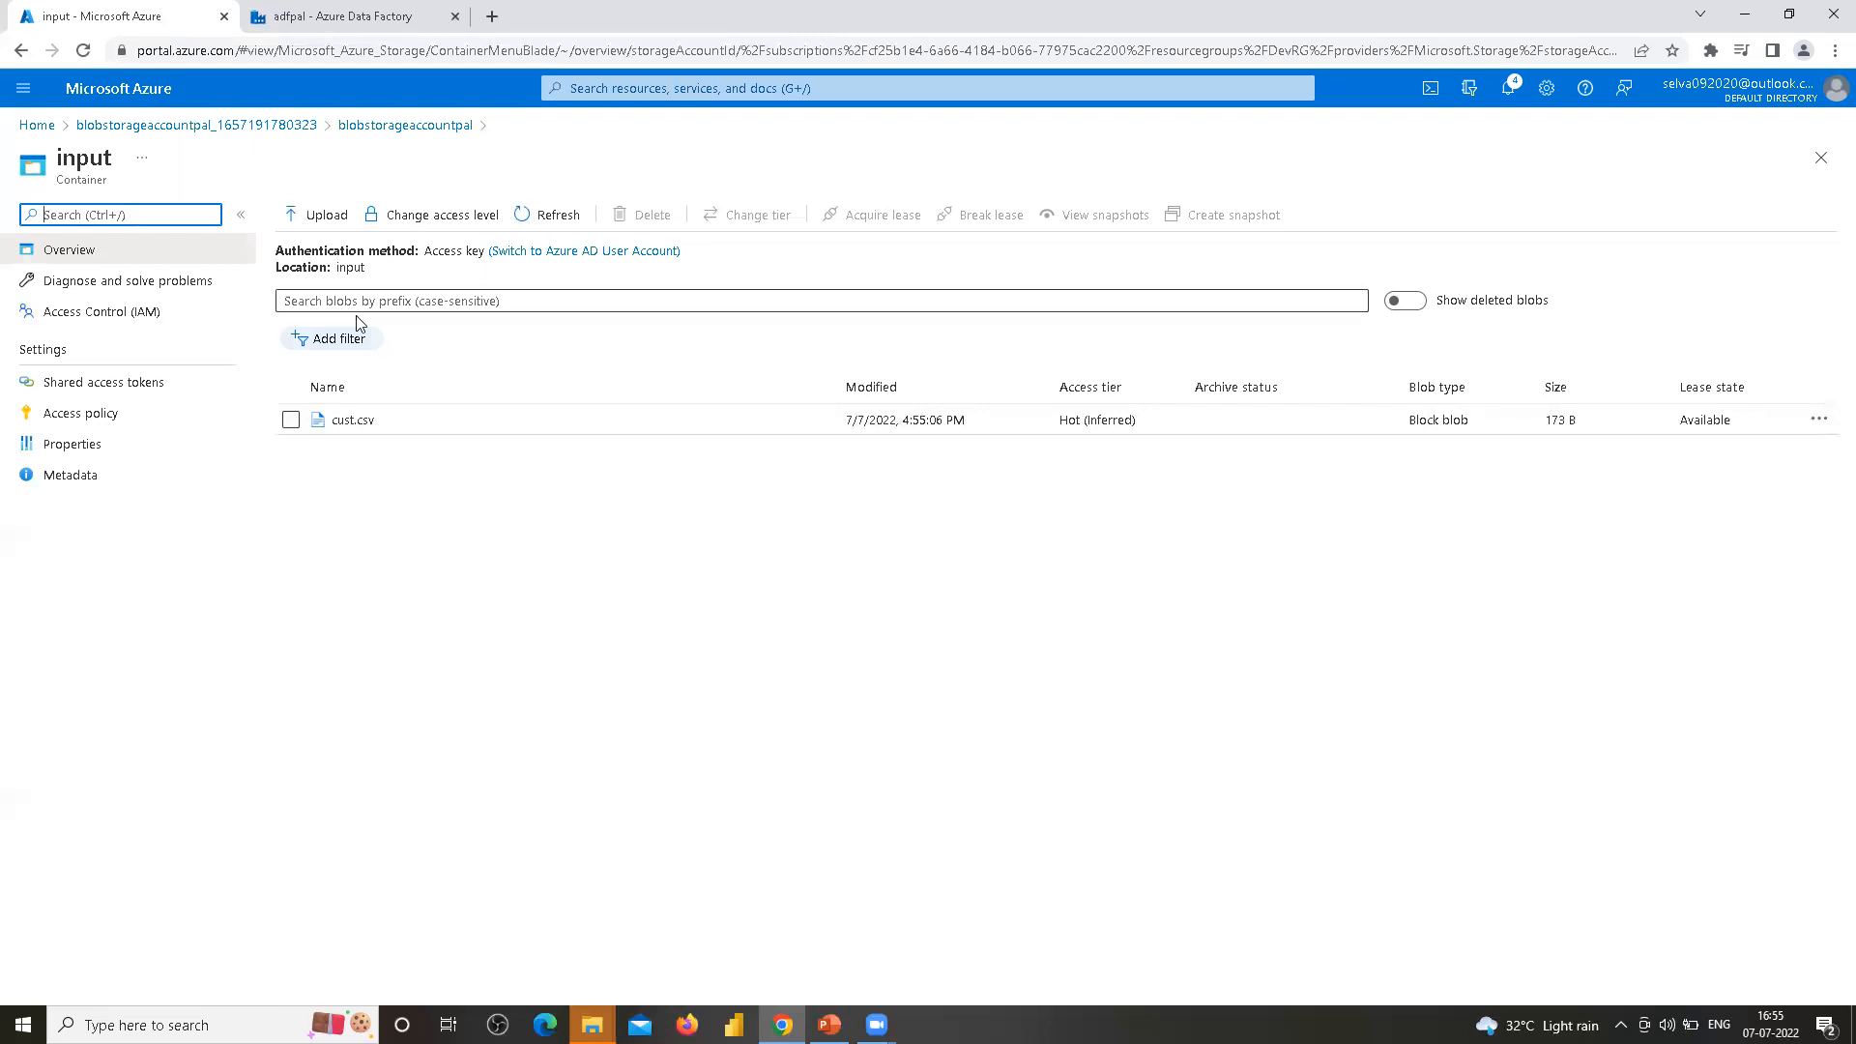
{"action": "double_click", "coordinate": [350, 267]}
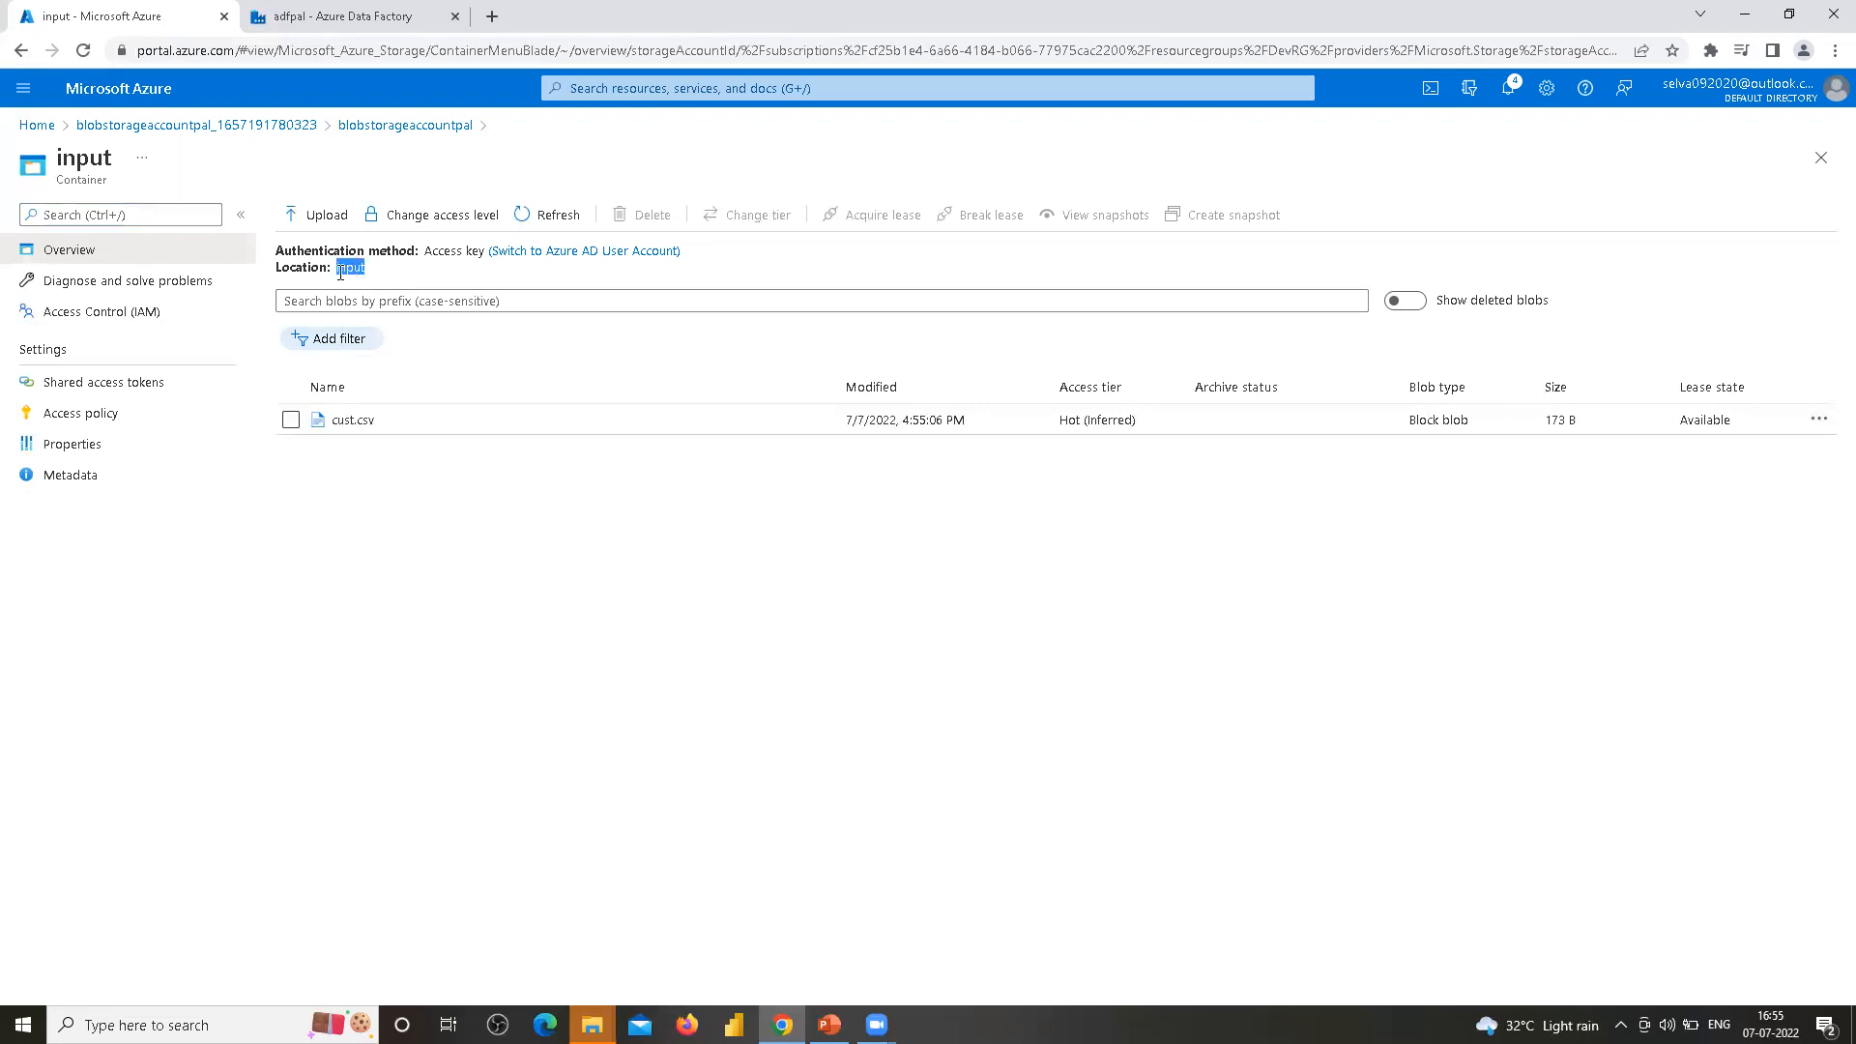
{"action": "left_click", "coordinate": [373, 128]}
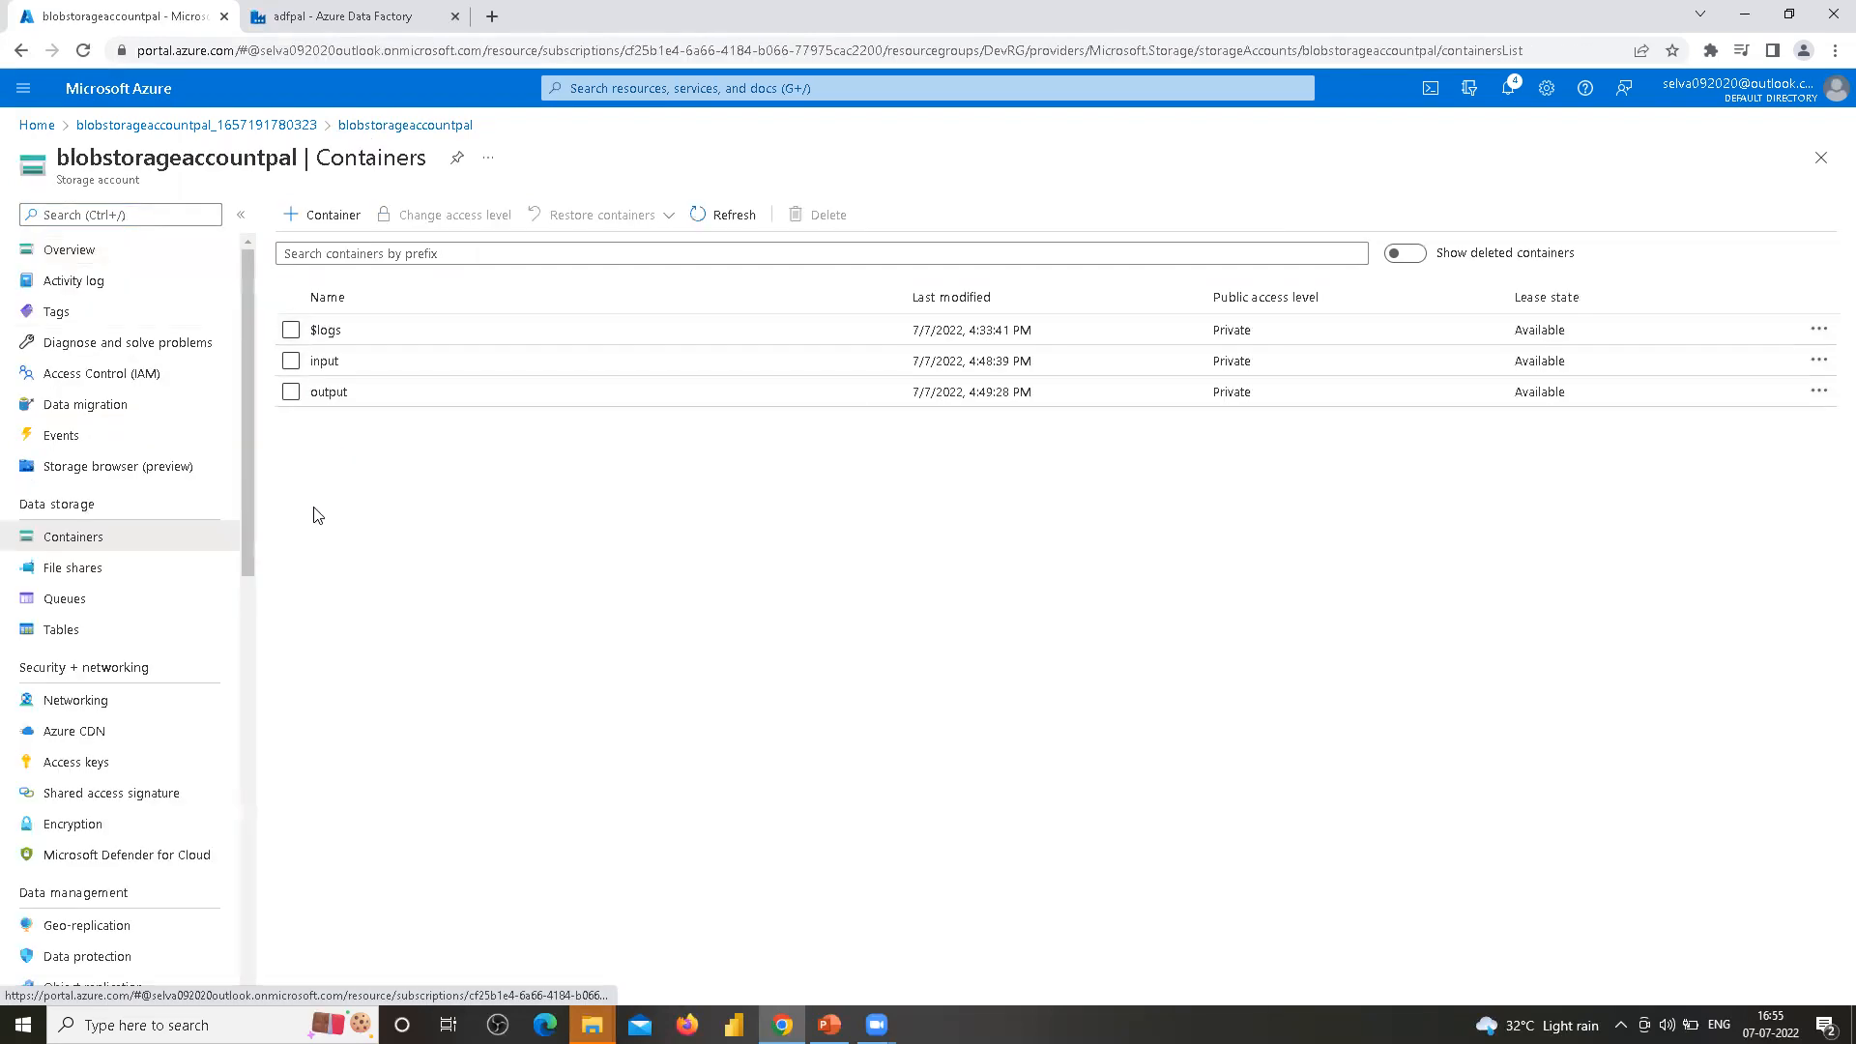
{"action": "left_click", "coordinate": [329, 394]}
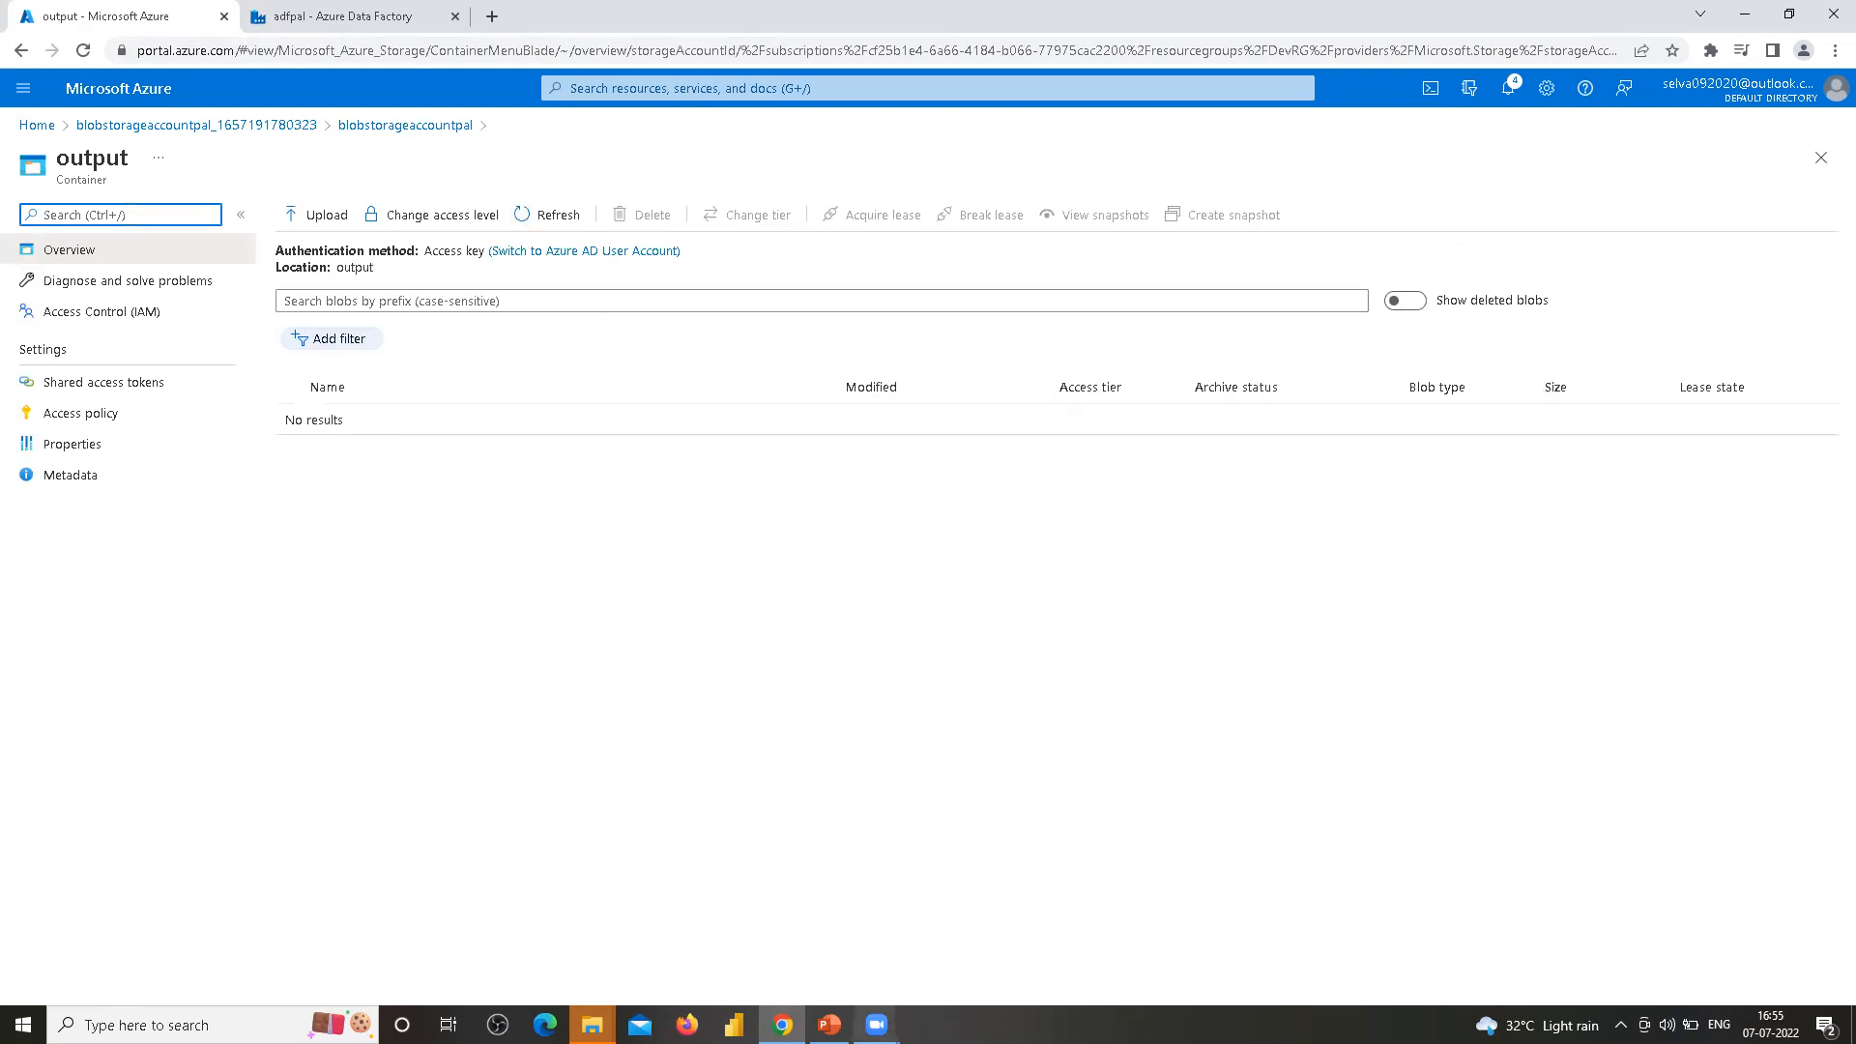
{"action": "mouse_move", "coordinate": [829, 1025]}
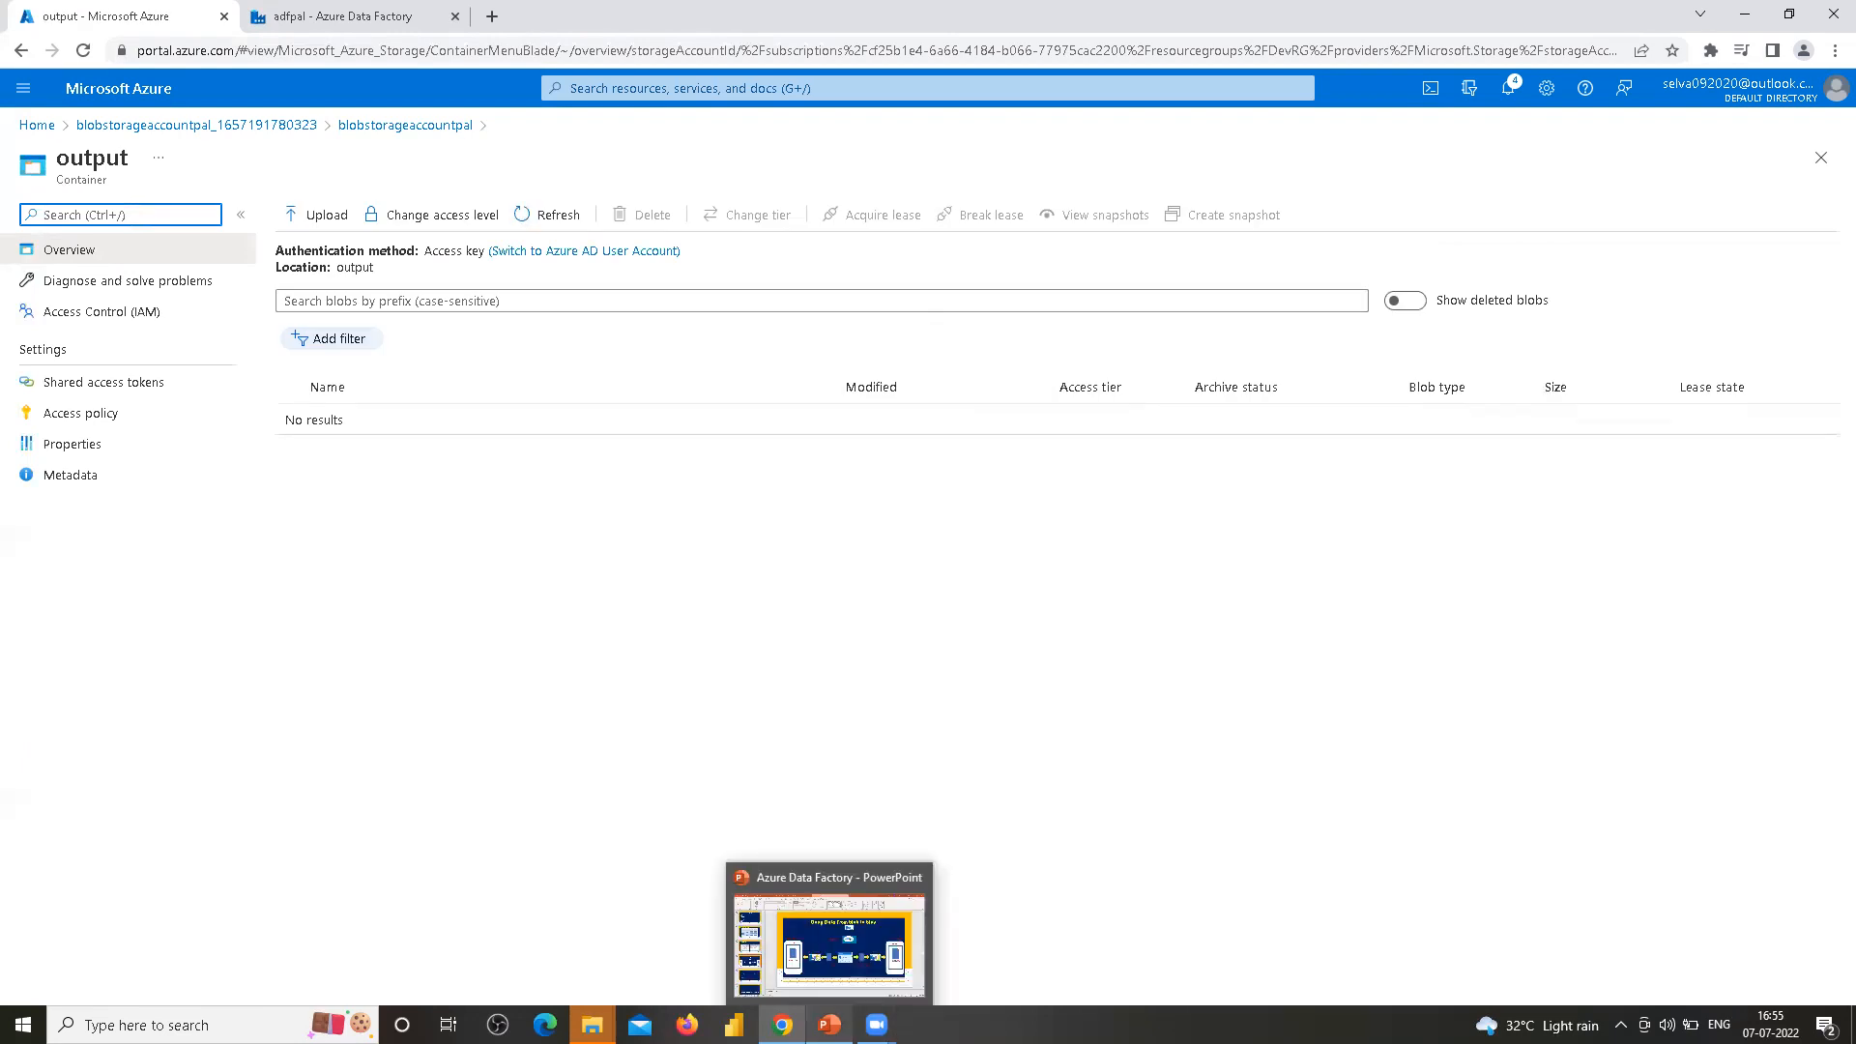
{"action": "left_click", "coordinate": [973, 574]}
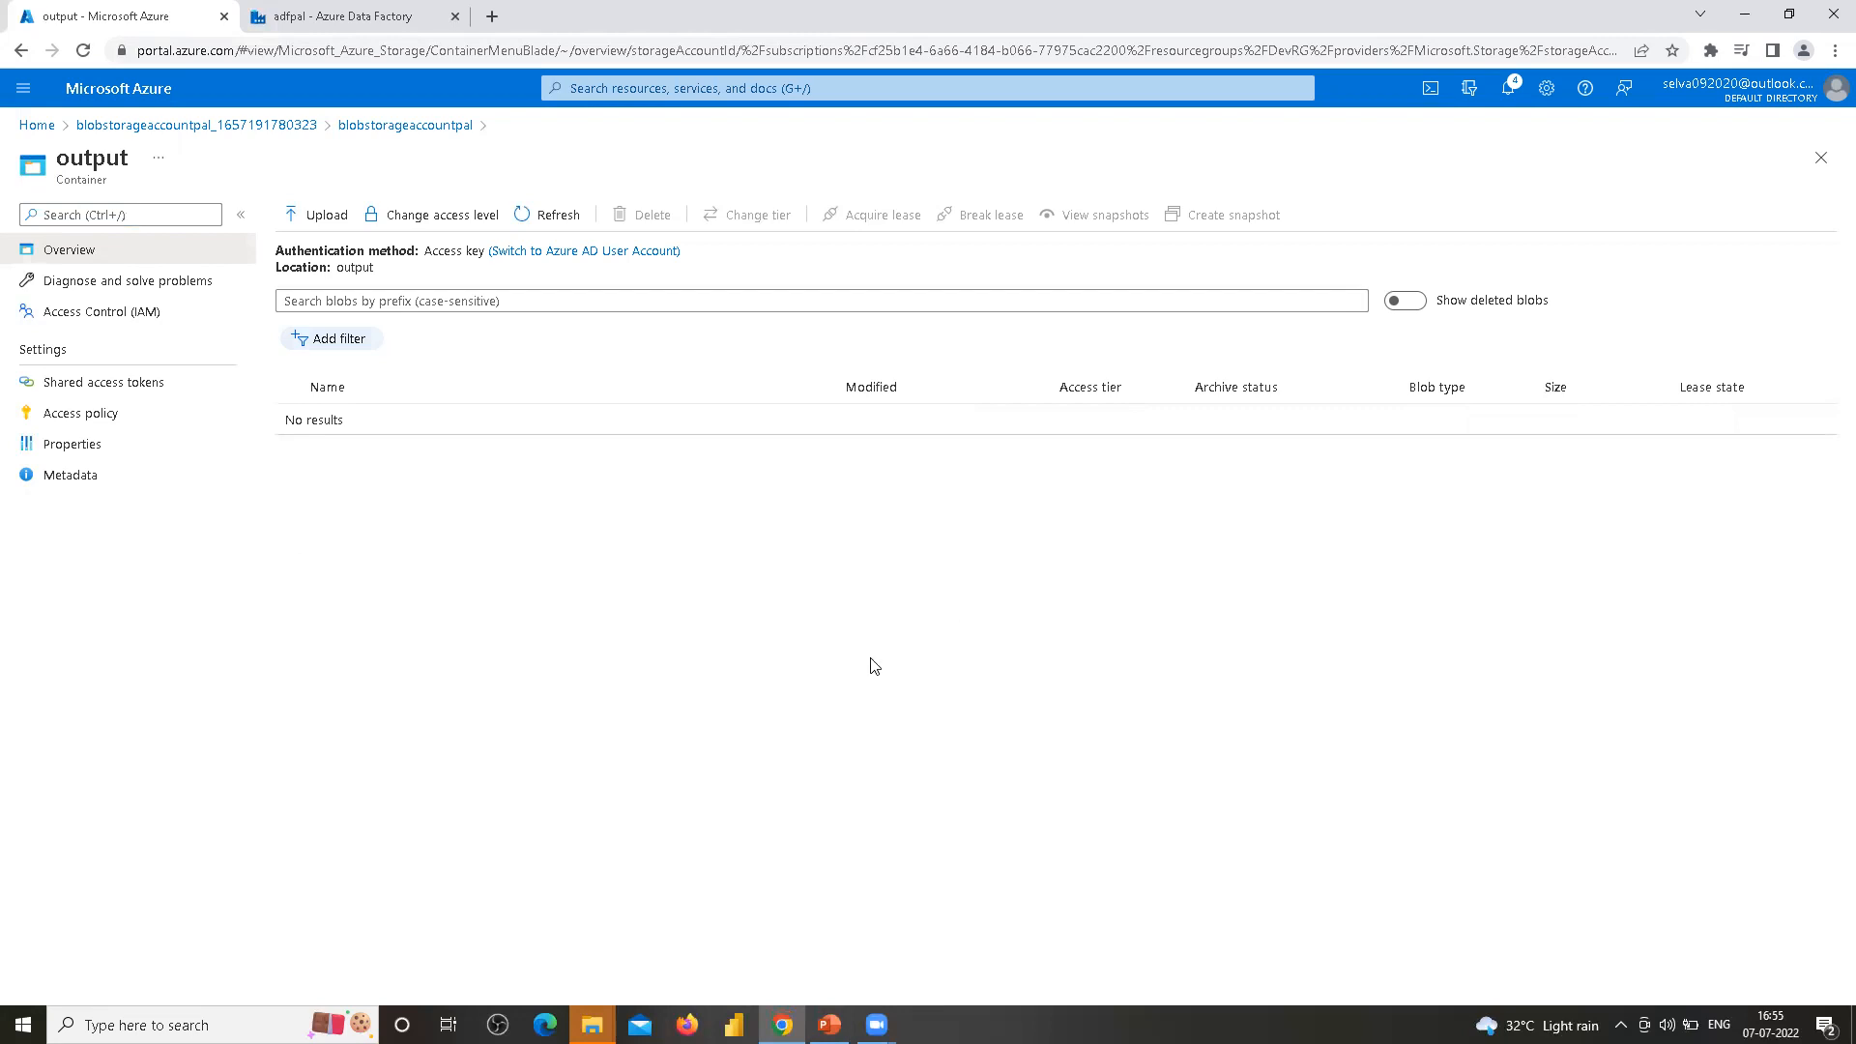
In the adfpal data factory's Manage hub, start a new linked service and choose Azure Blob Storage
{"action": "left_click", "coordinate": [343, 22]}
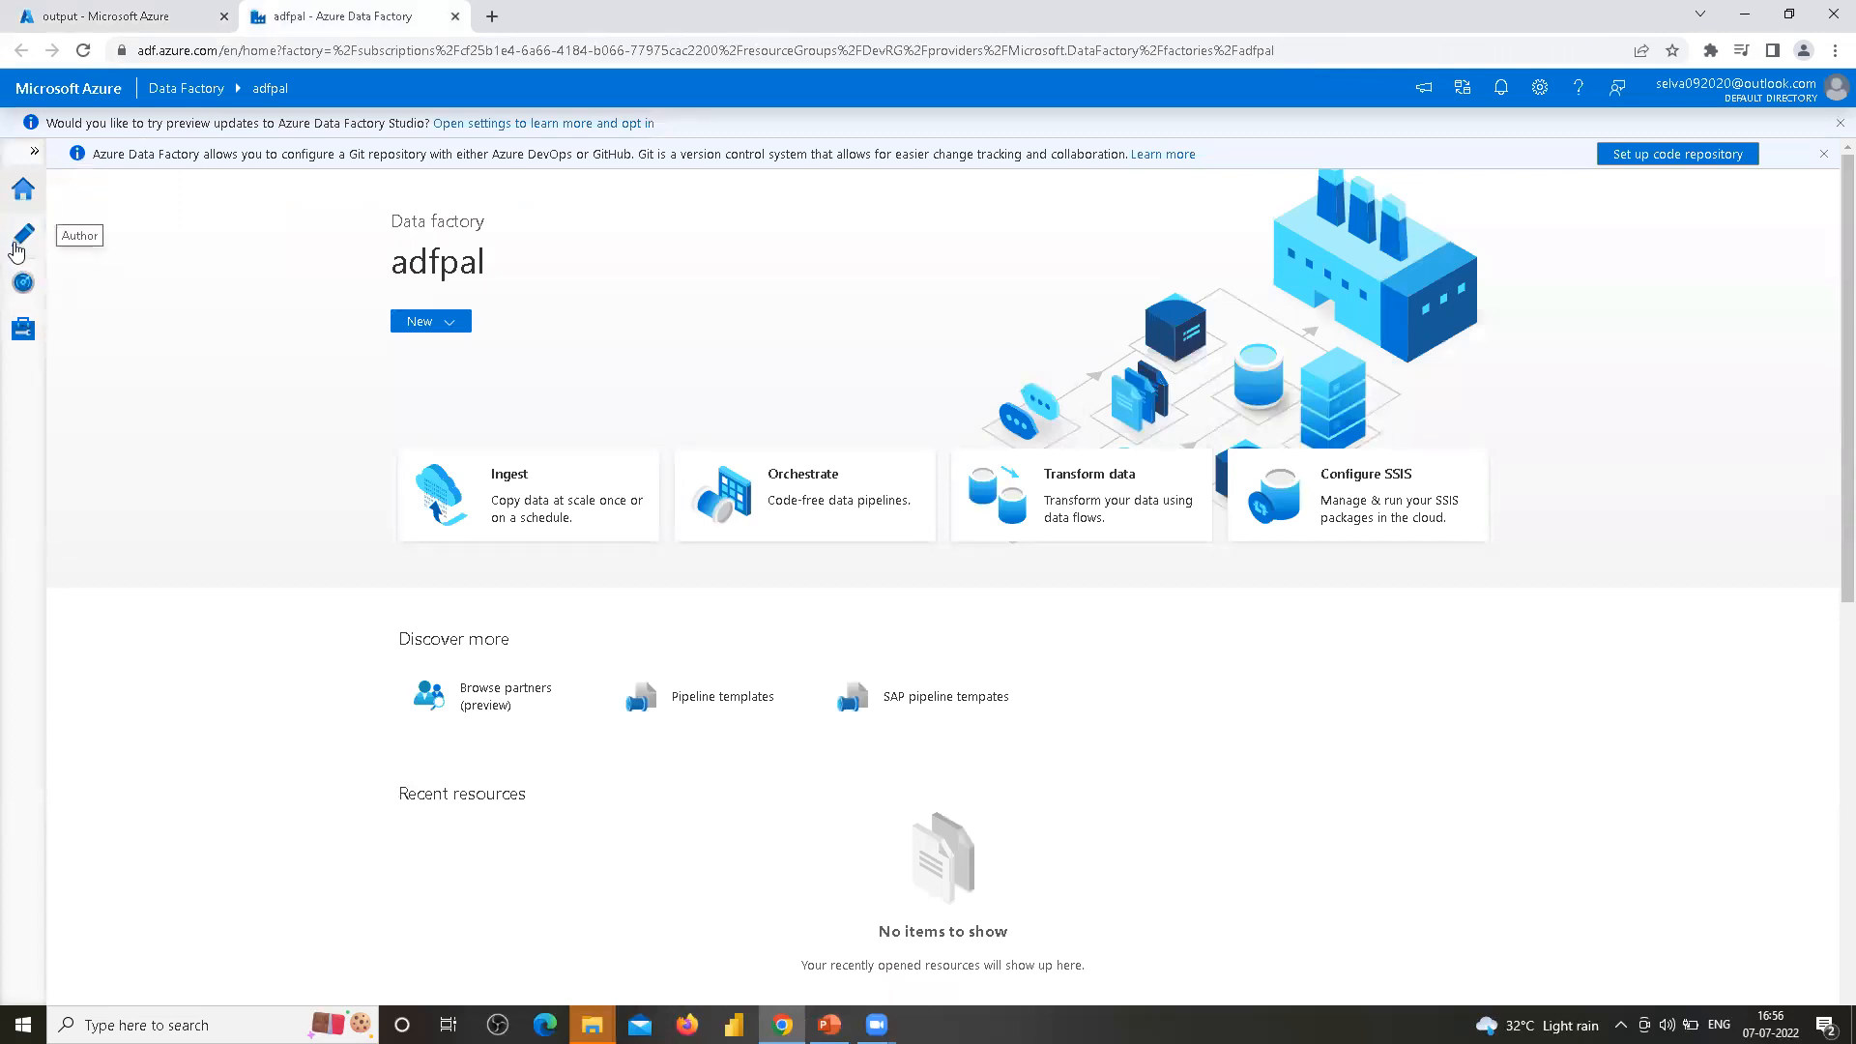
{"action": "left_click", "coordinate": [24, 332]}
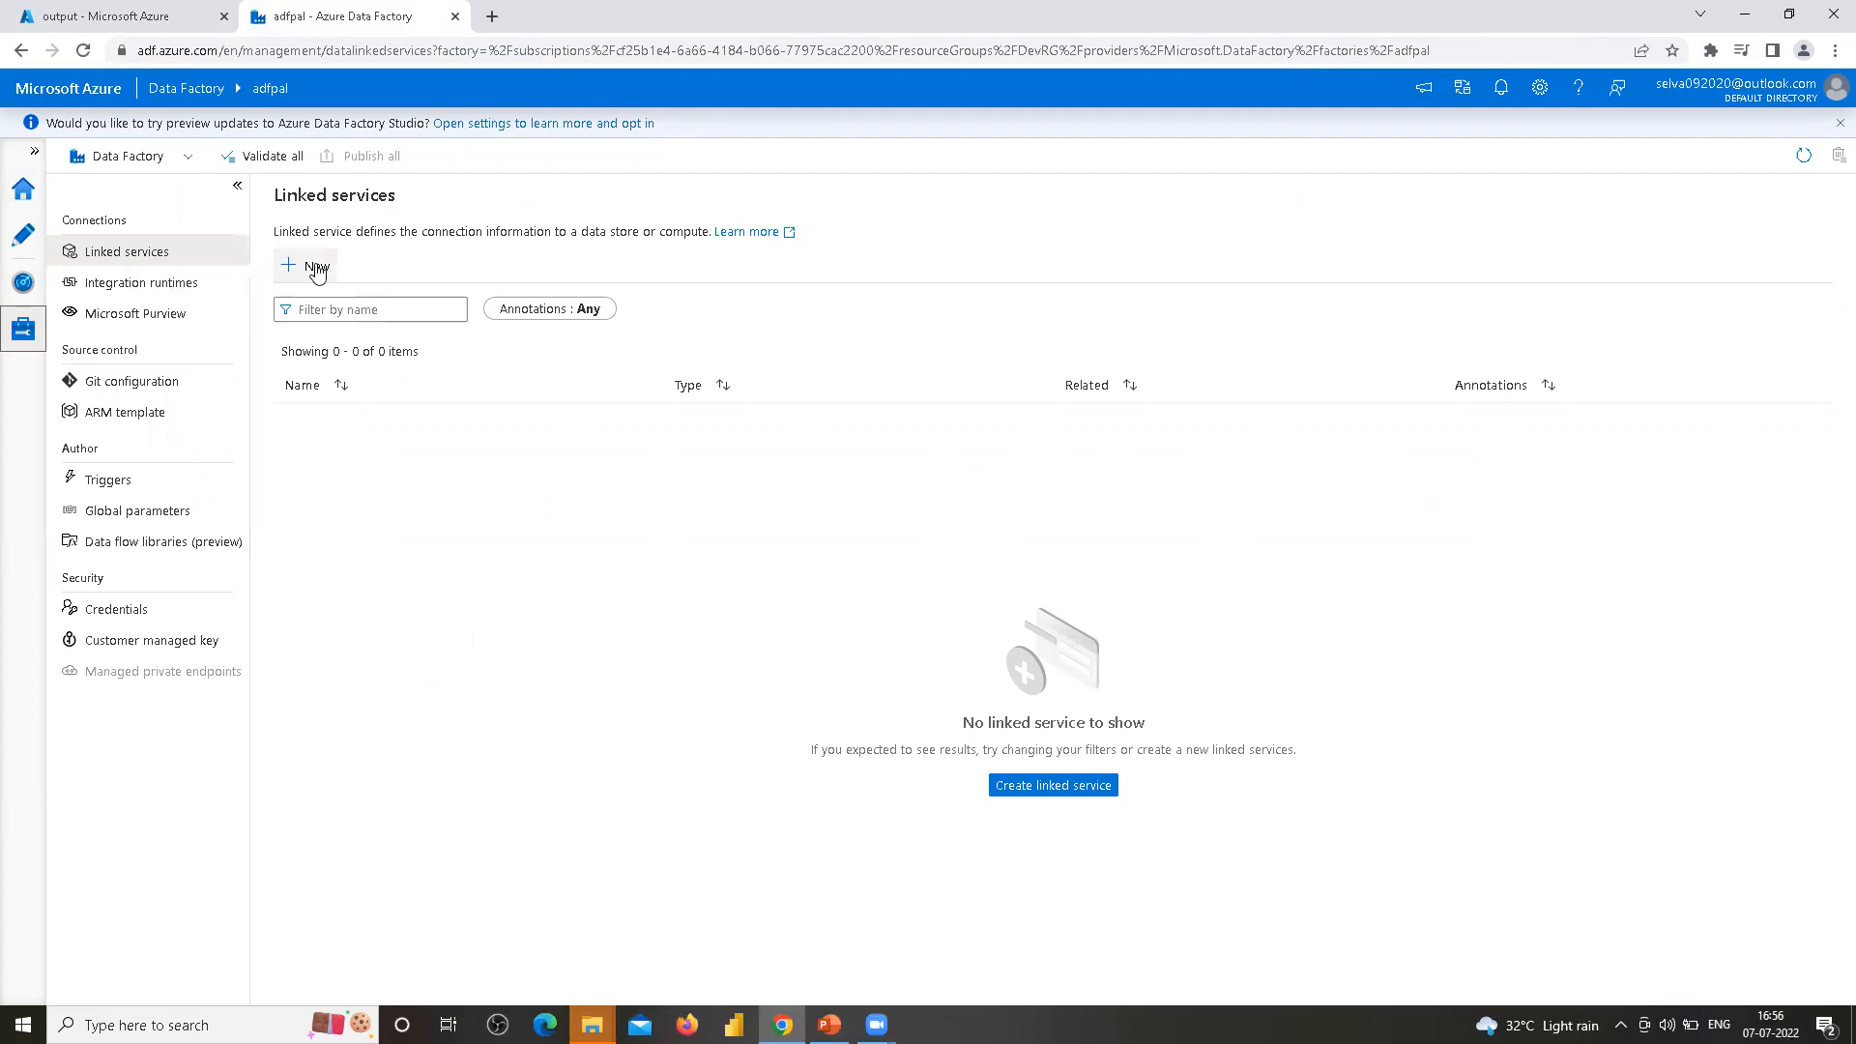
{"action": "left_click", "coordinate": [317, 267]}
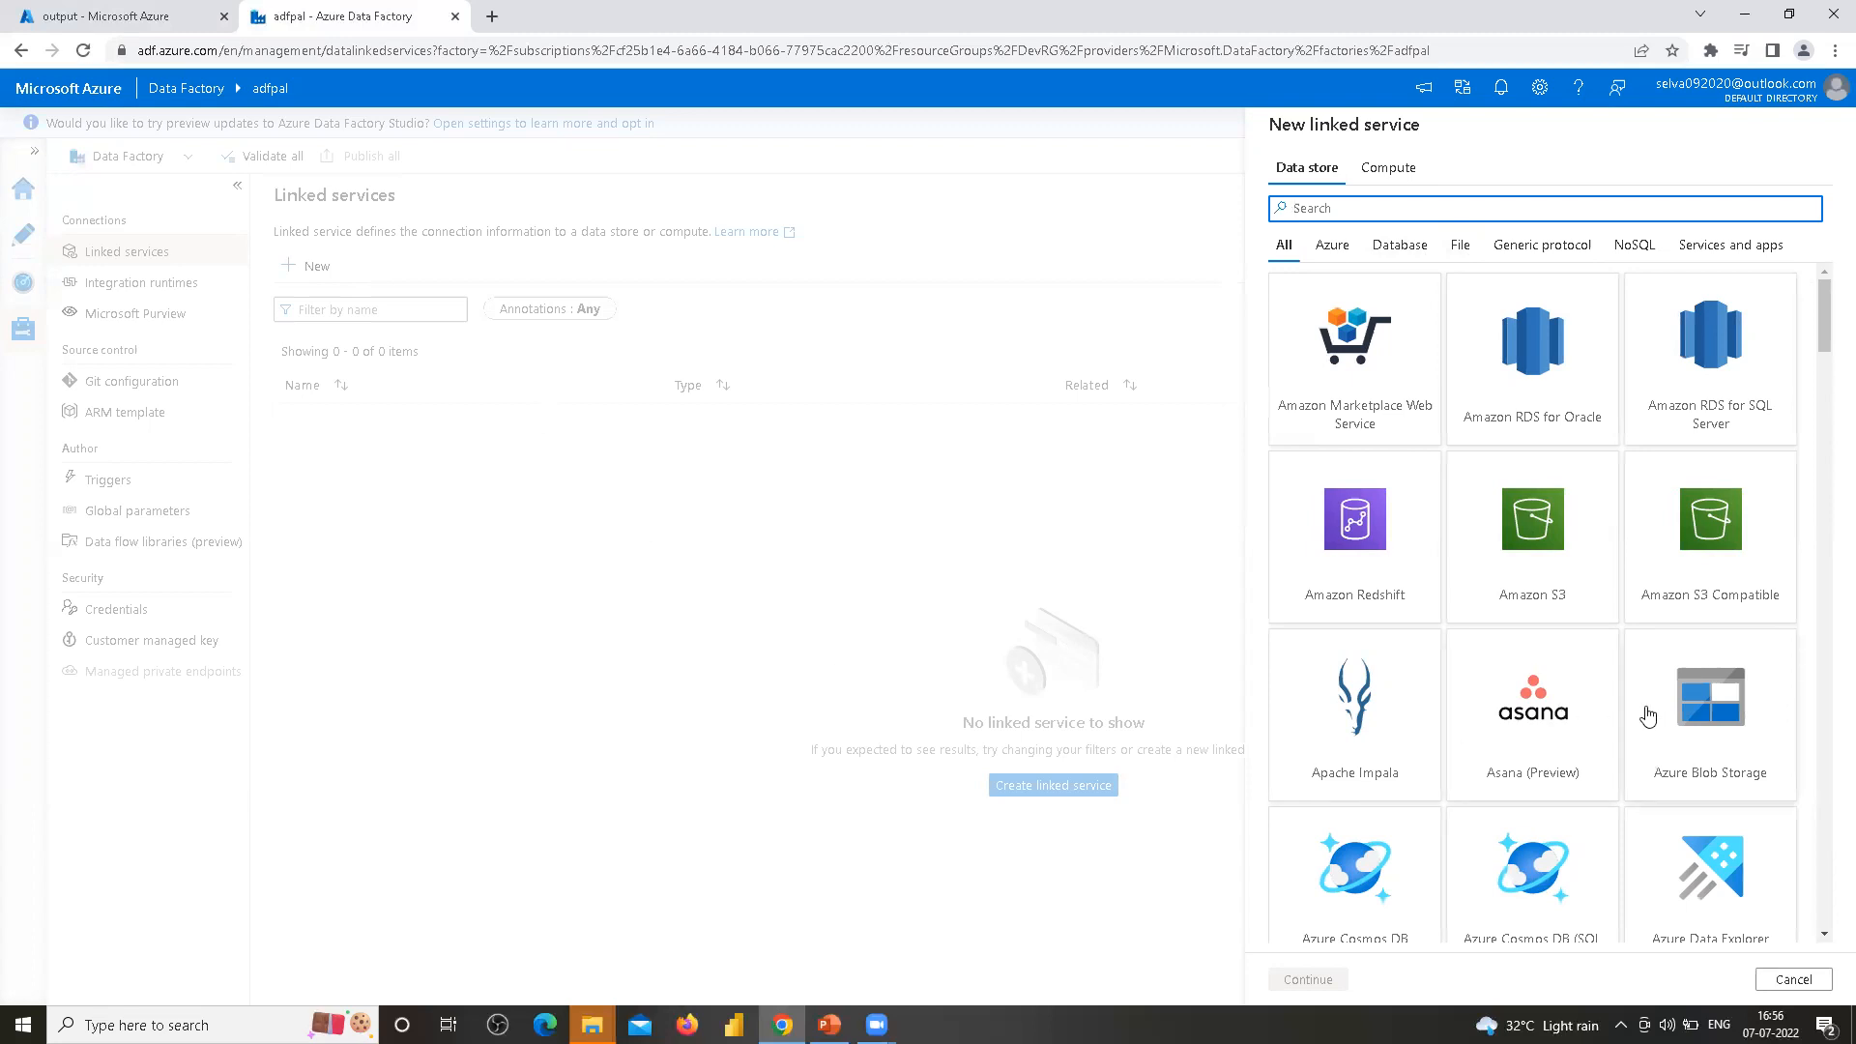
{"action": "left_click", "coordinate": [1723, 705]}
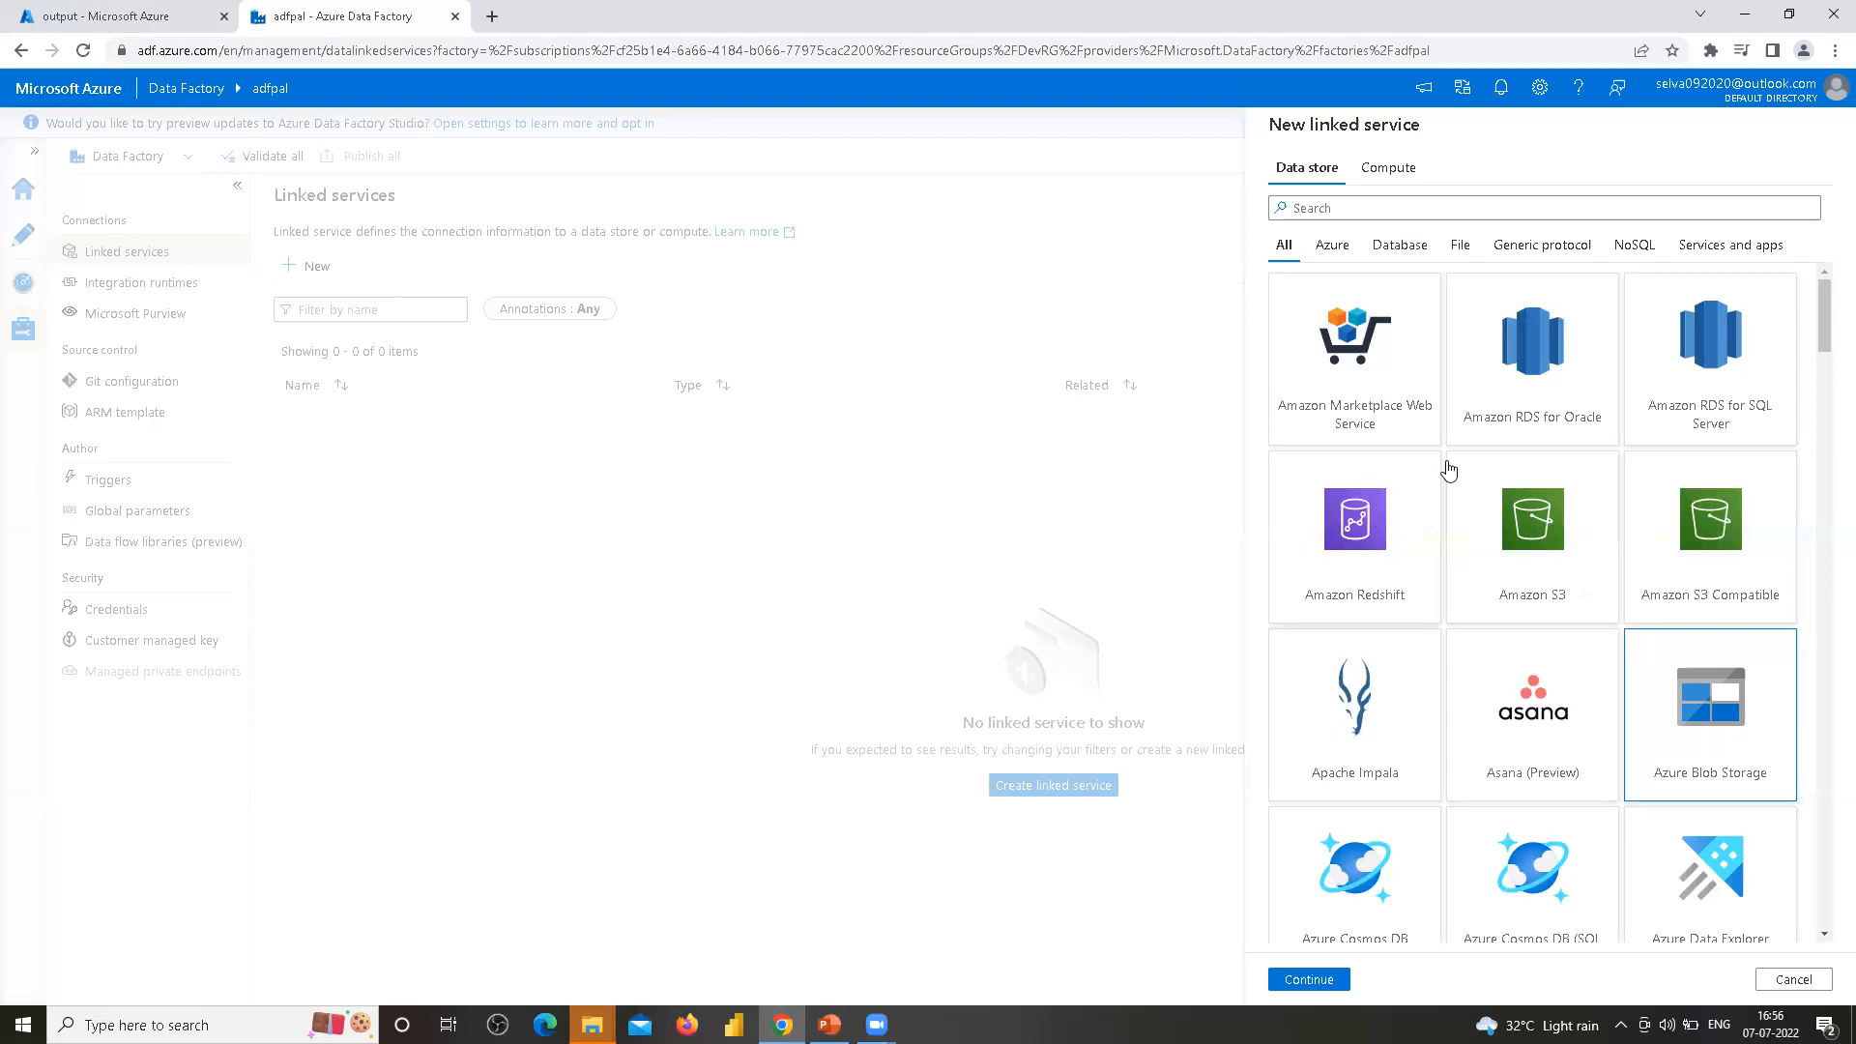
Search the data store gallery for blob and open the Azure Blob Storage connector
{"action": "scroll", "coordinate": [1483, 565], "scroll_direction": "down", "scroll_amount": 1}
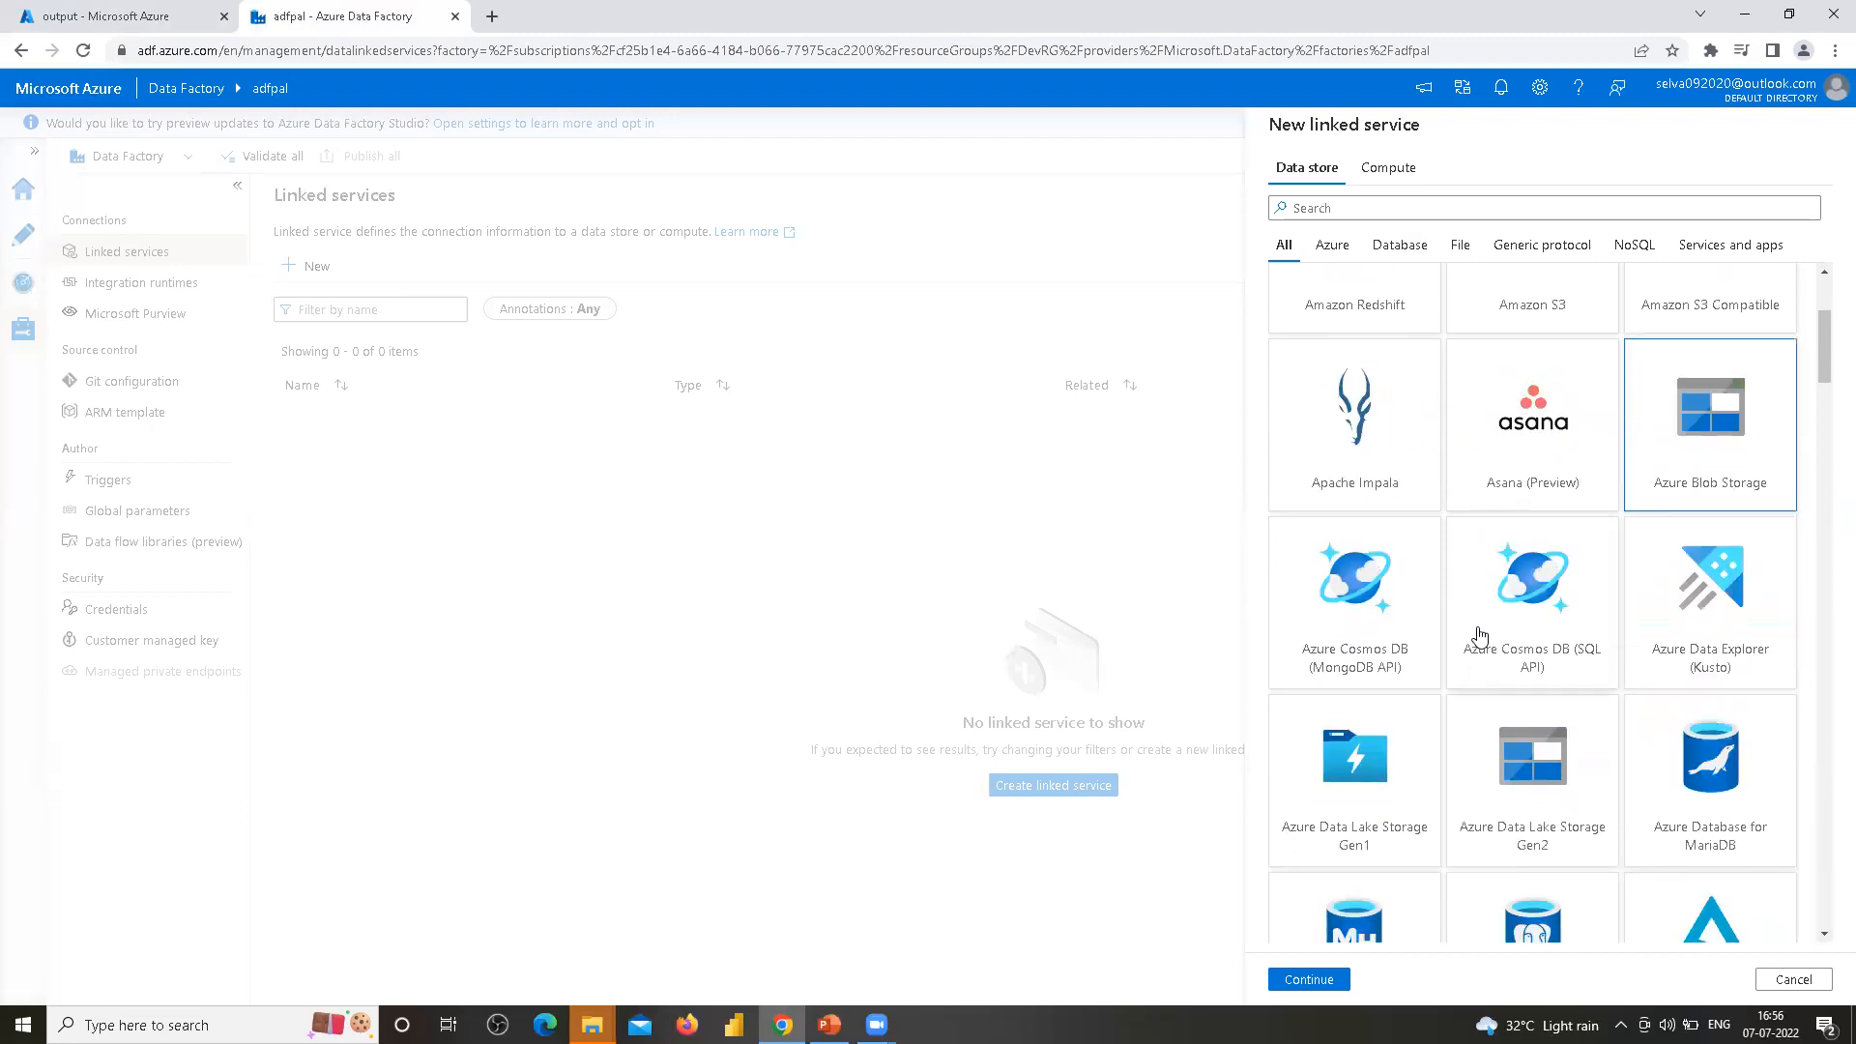
{"action": "scroll", "coordinate": [1489, 609], "scroll_direction": "up", "scroll_amount": 1}
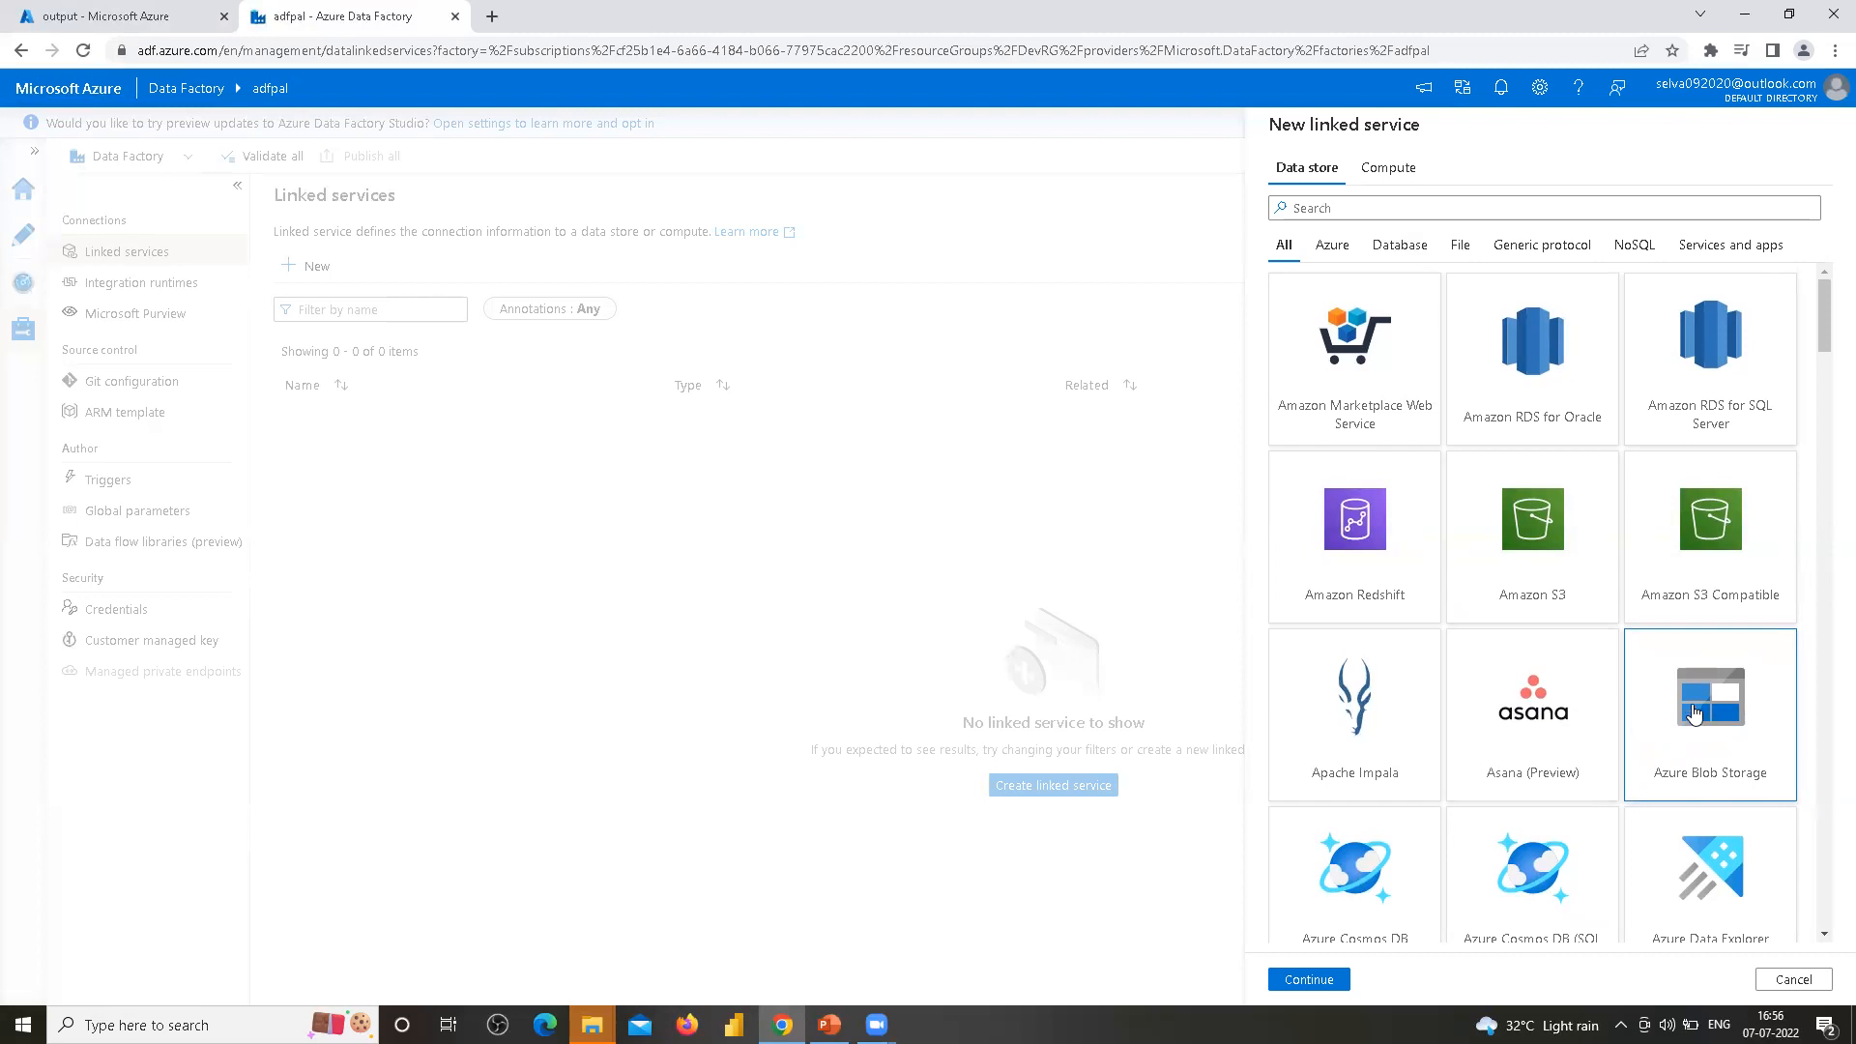
{"action": "left_click", "coordinate": [1359, 205]}
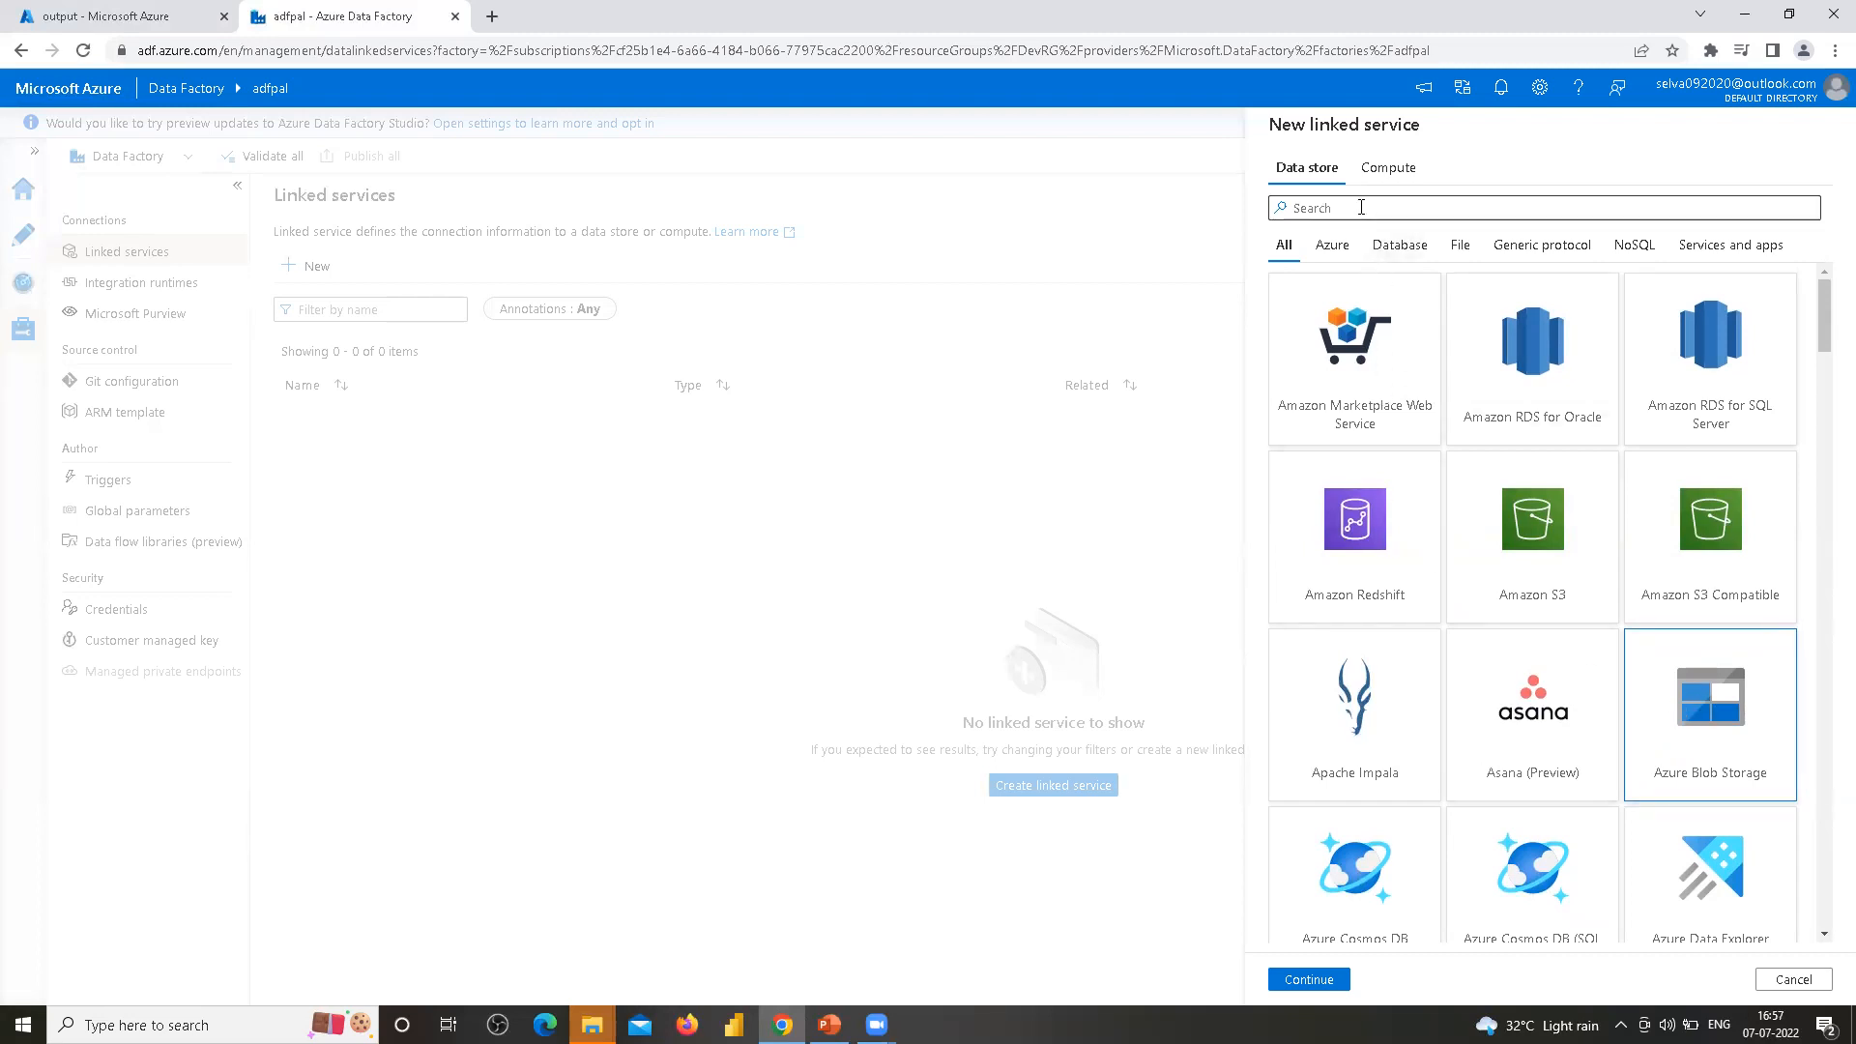
{"action": "type", "text": "blob"}
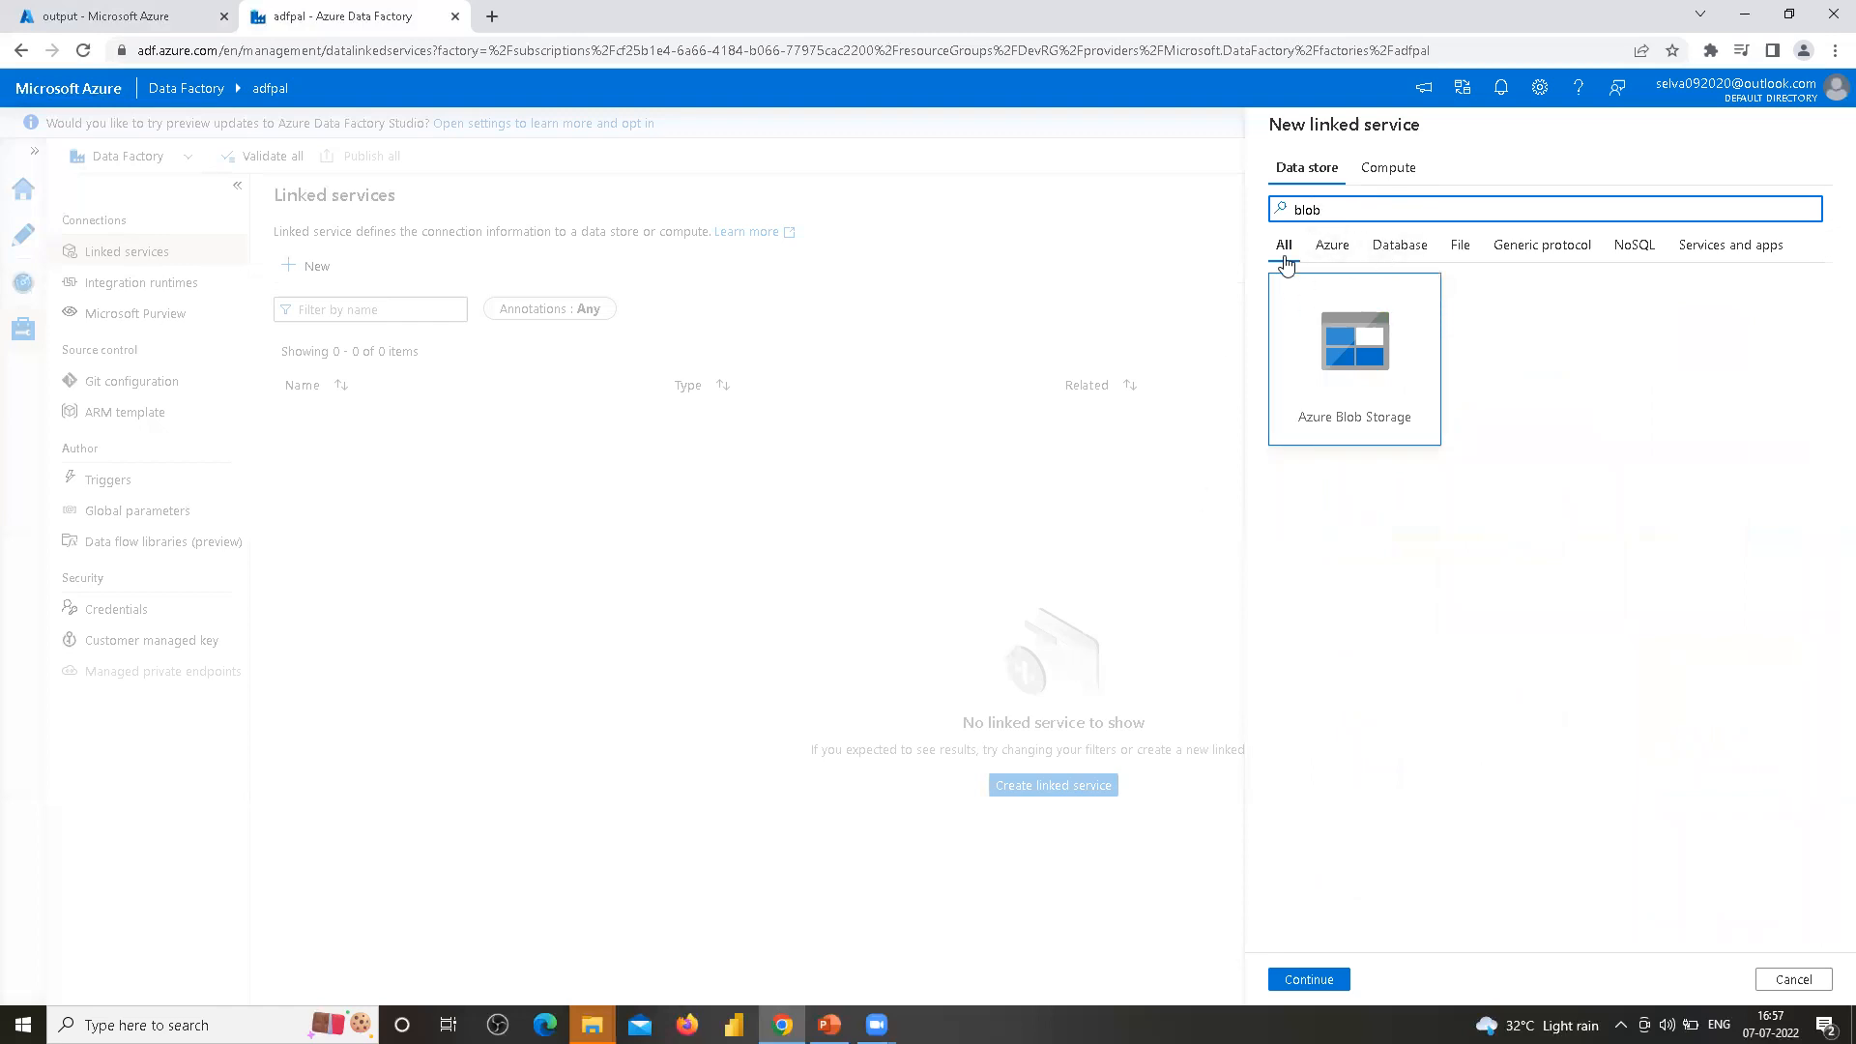
{"action": "double_click", "coordinate": [1361, 360]}
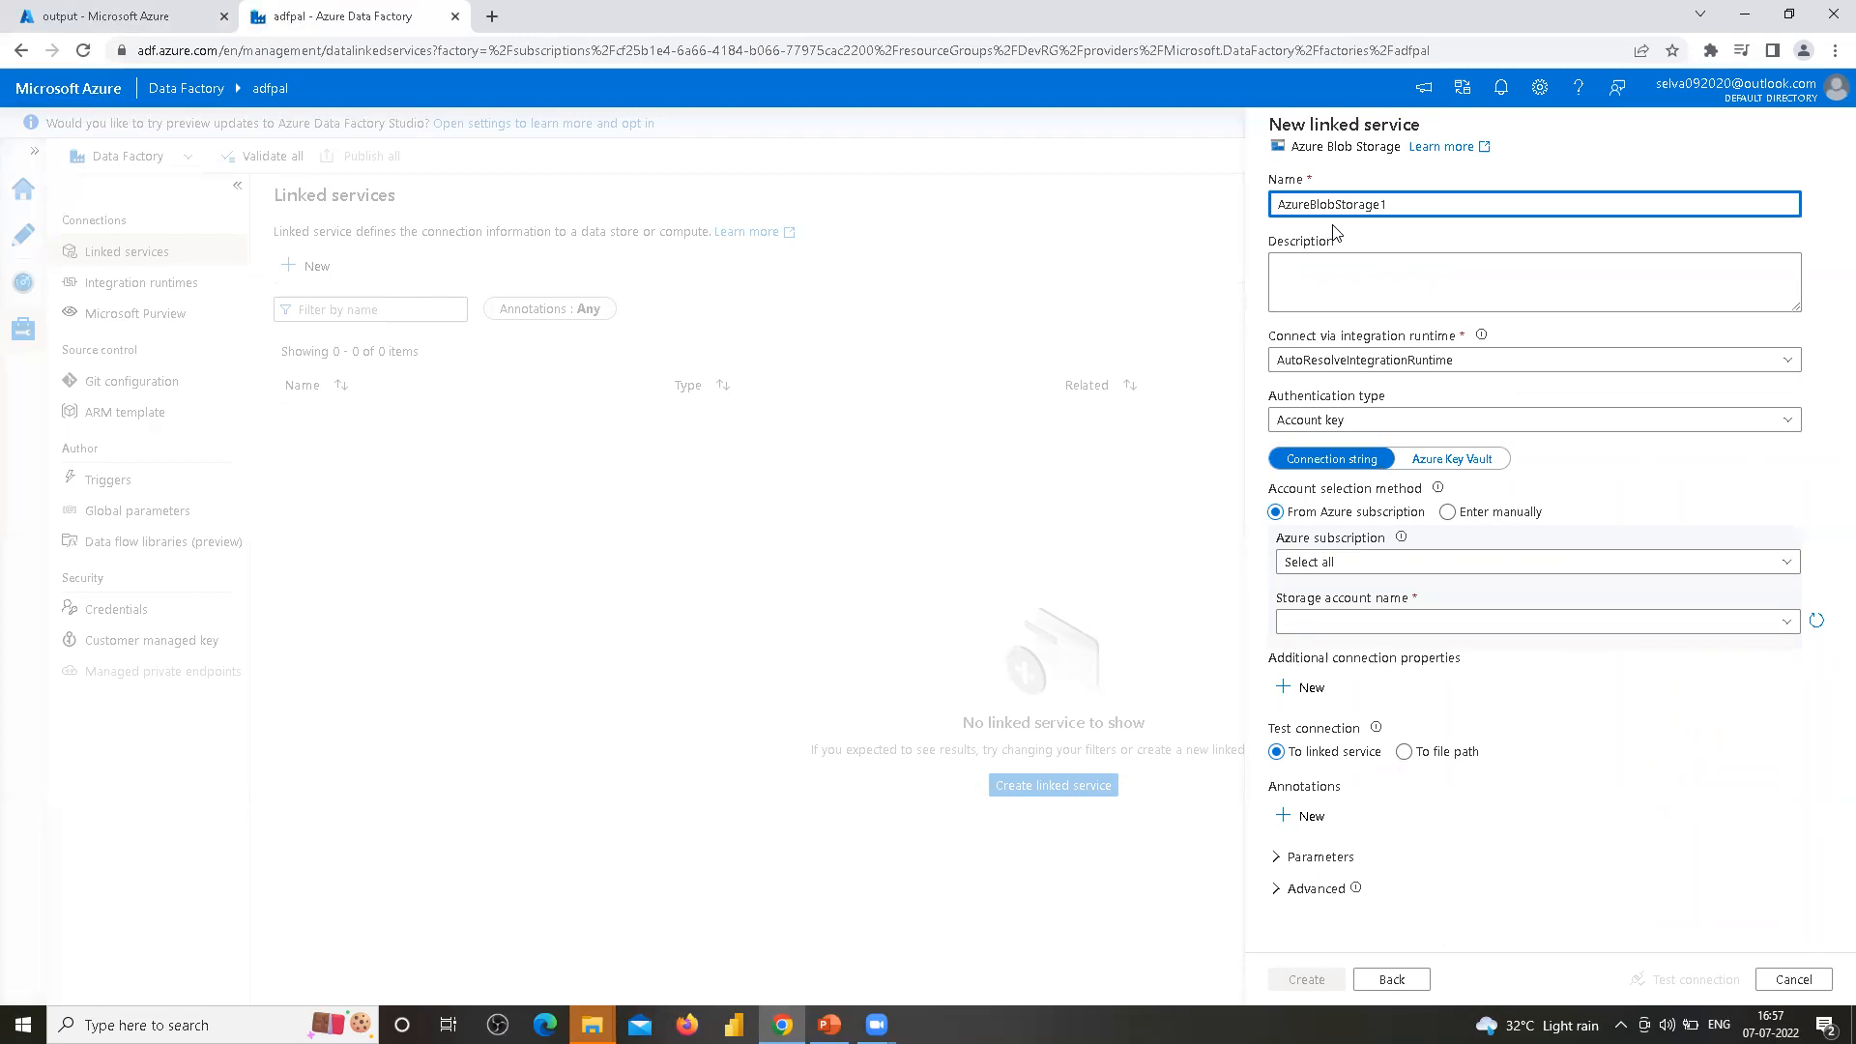
Name the linked service LS_ABS_InputContainer
{"action": "key", "text": "ctrl+a"}
{"action": "type", "text": "LS"}
{"action": "type", "text": "A"}
{"action": "type", "text": "nputCOntaine"}
{"action": "key", "text": "BackSpace"}
{"action": "type", "text": "o"}
{"action": "left_click", "coordinate": [1293, 263]}
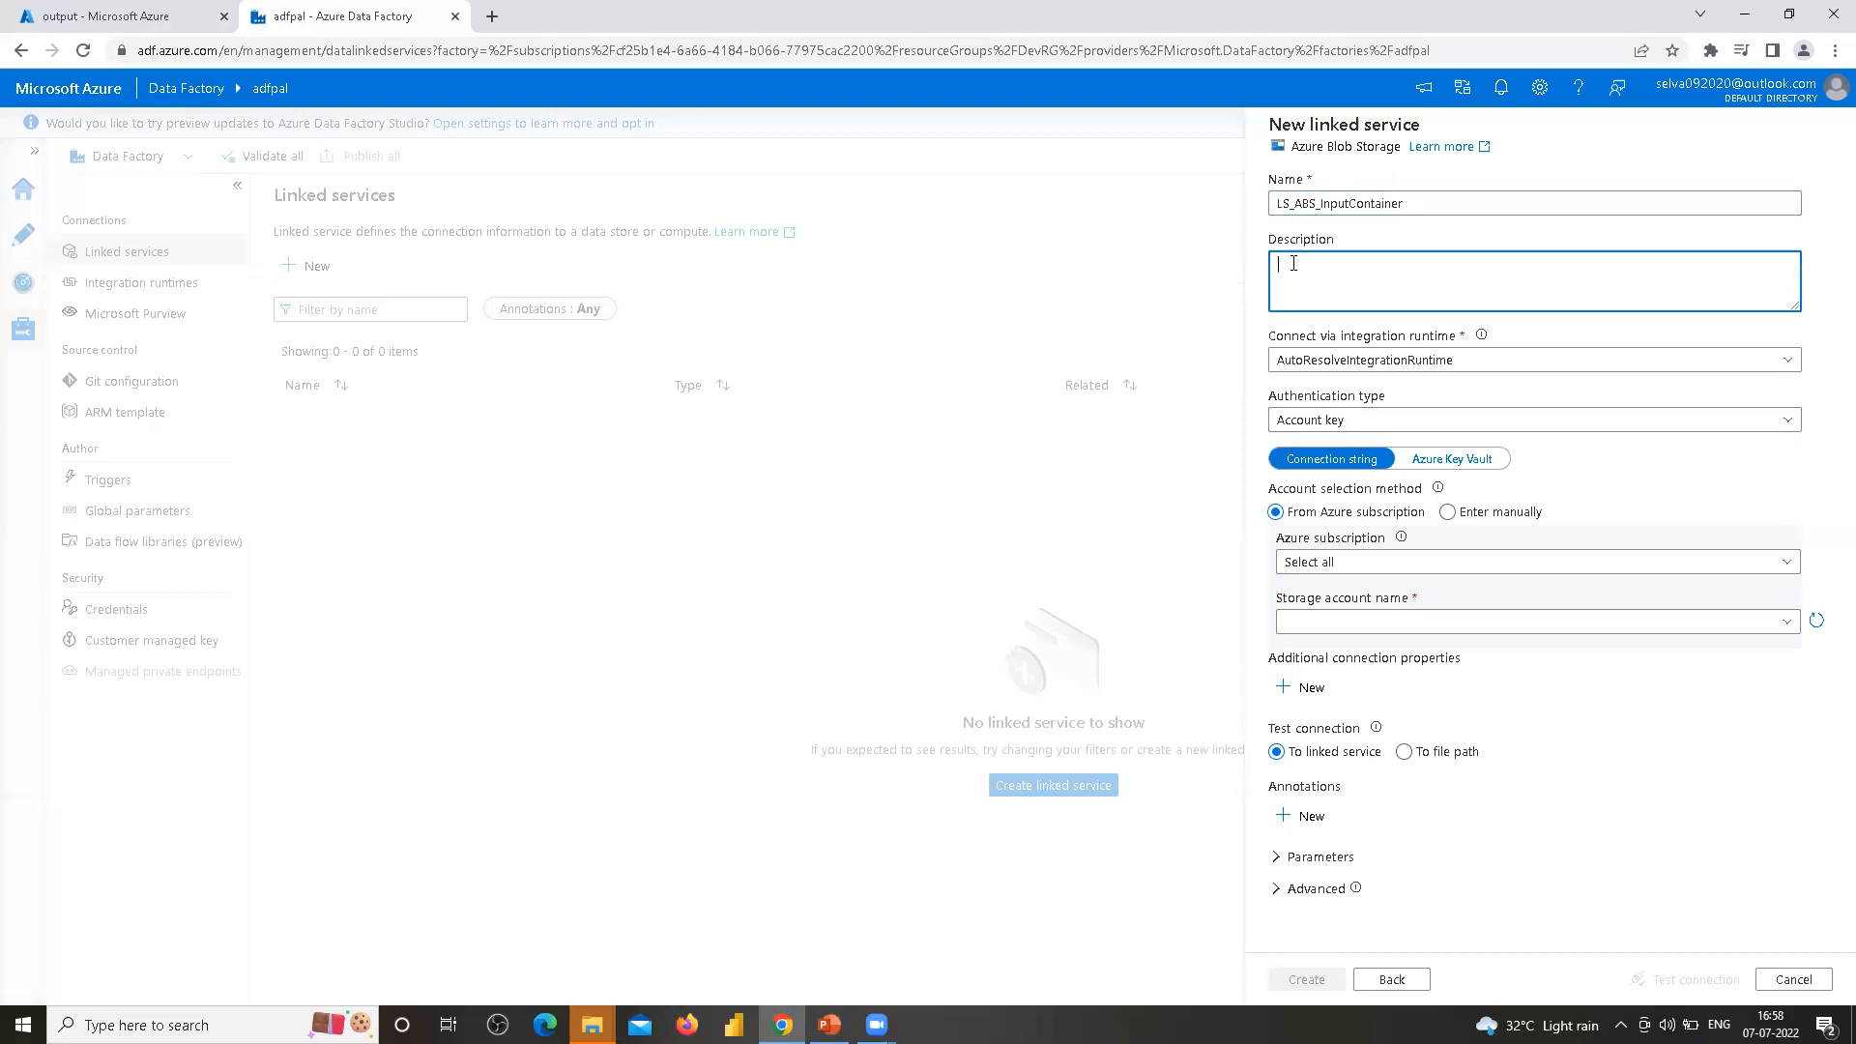
Keep AutoResolveIntegrationRuntime as the integration runtime and Account key as the authentication type
{"action": "left_click", "coordinate": [1566, 337]}
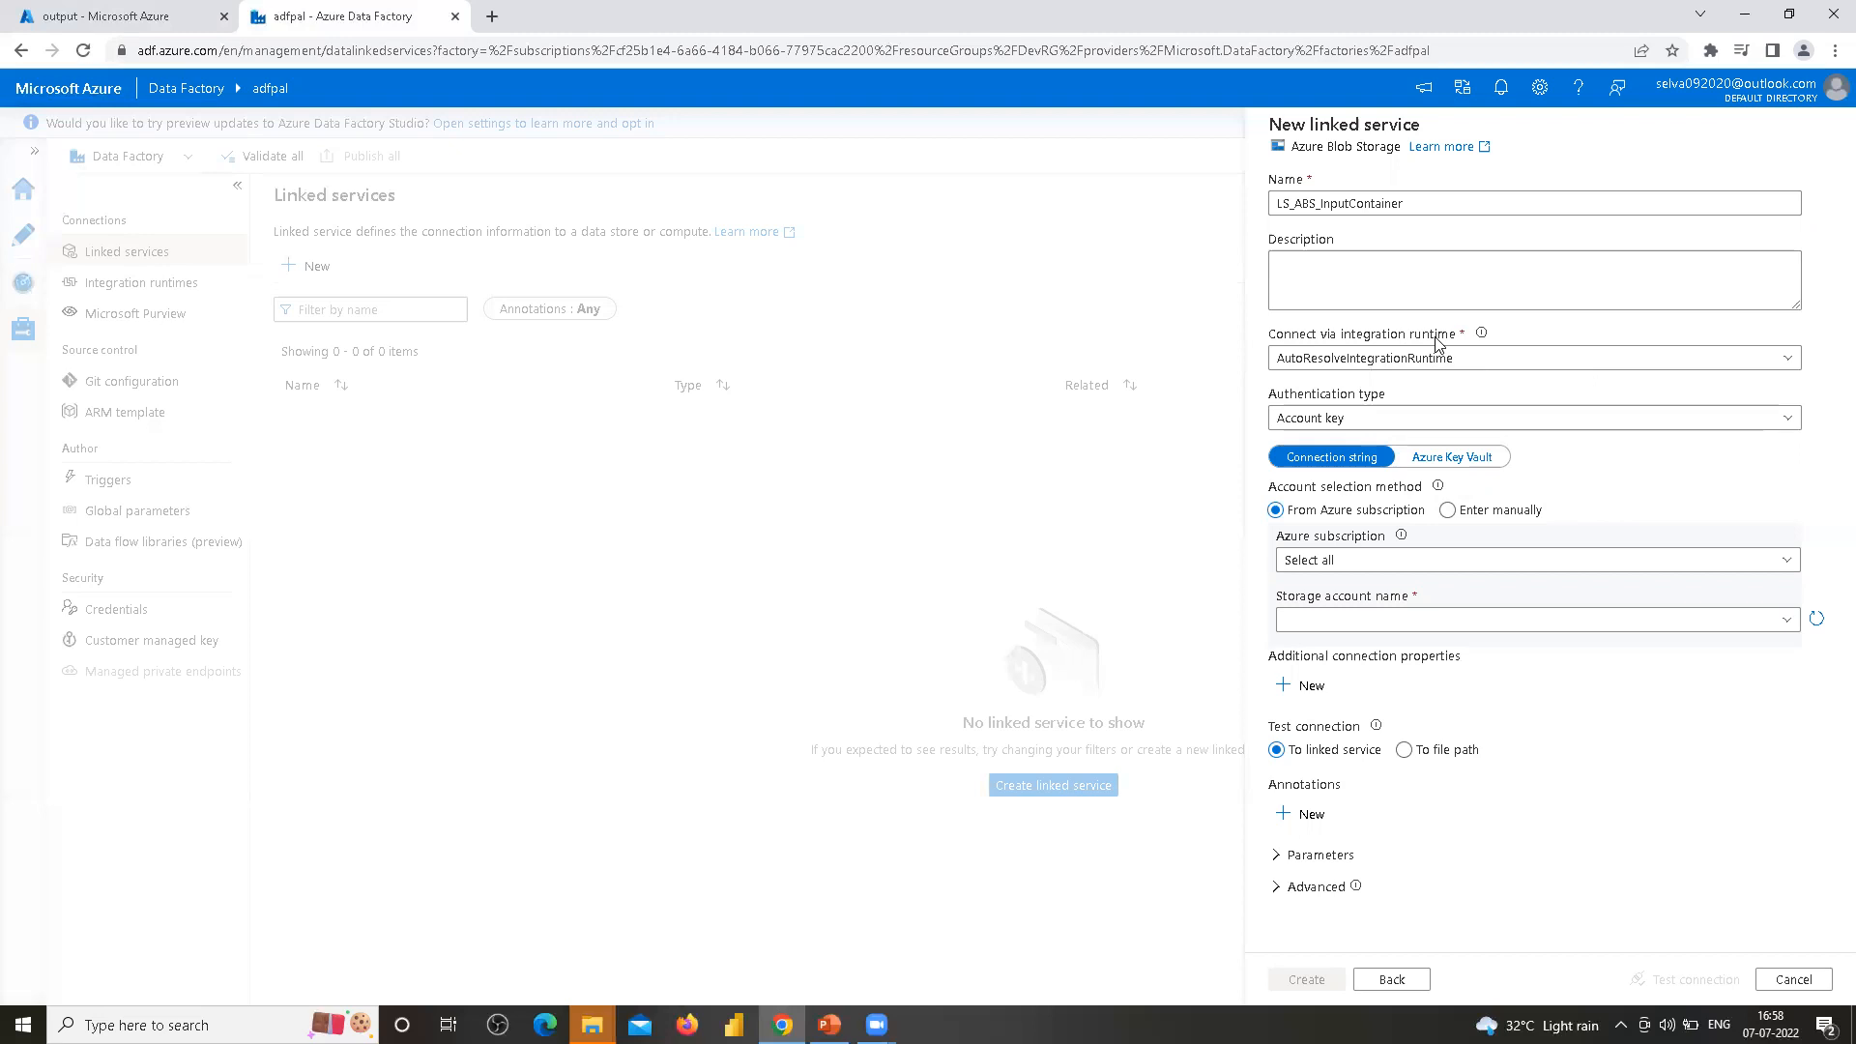
{"action": "left_click", "coordinate": [1788, 361]}
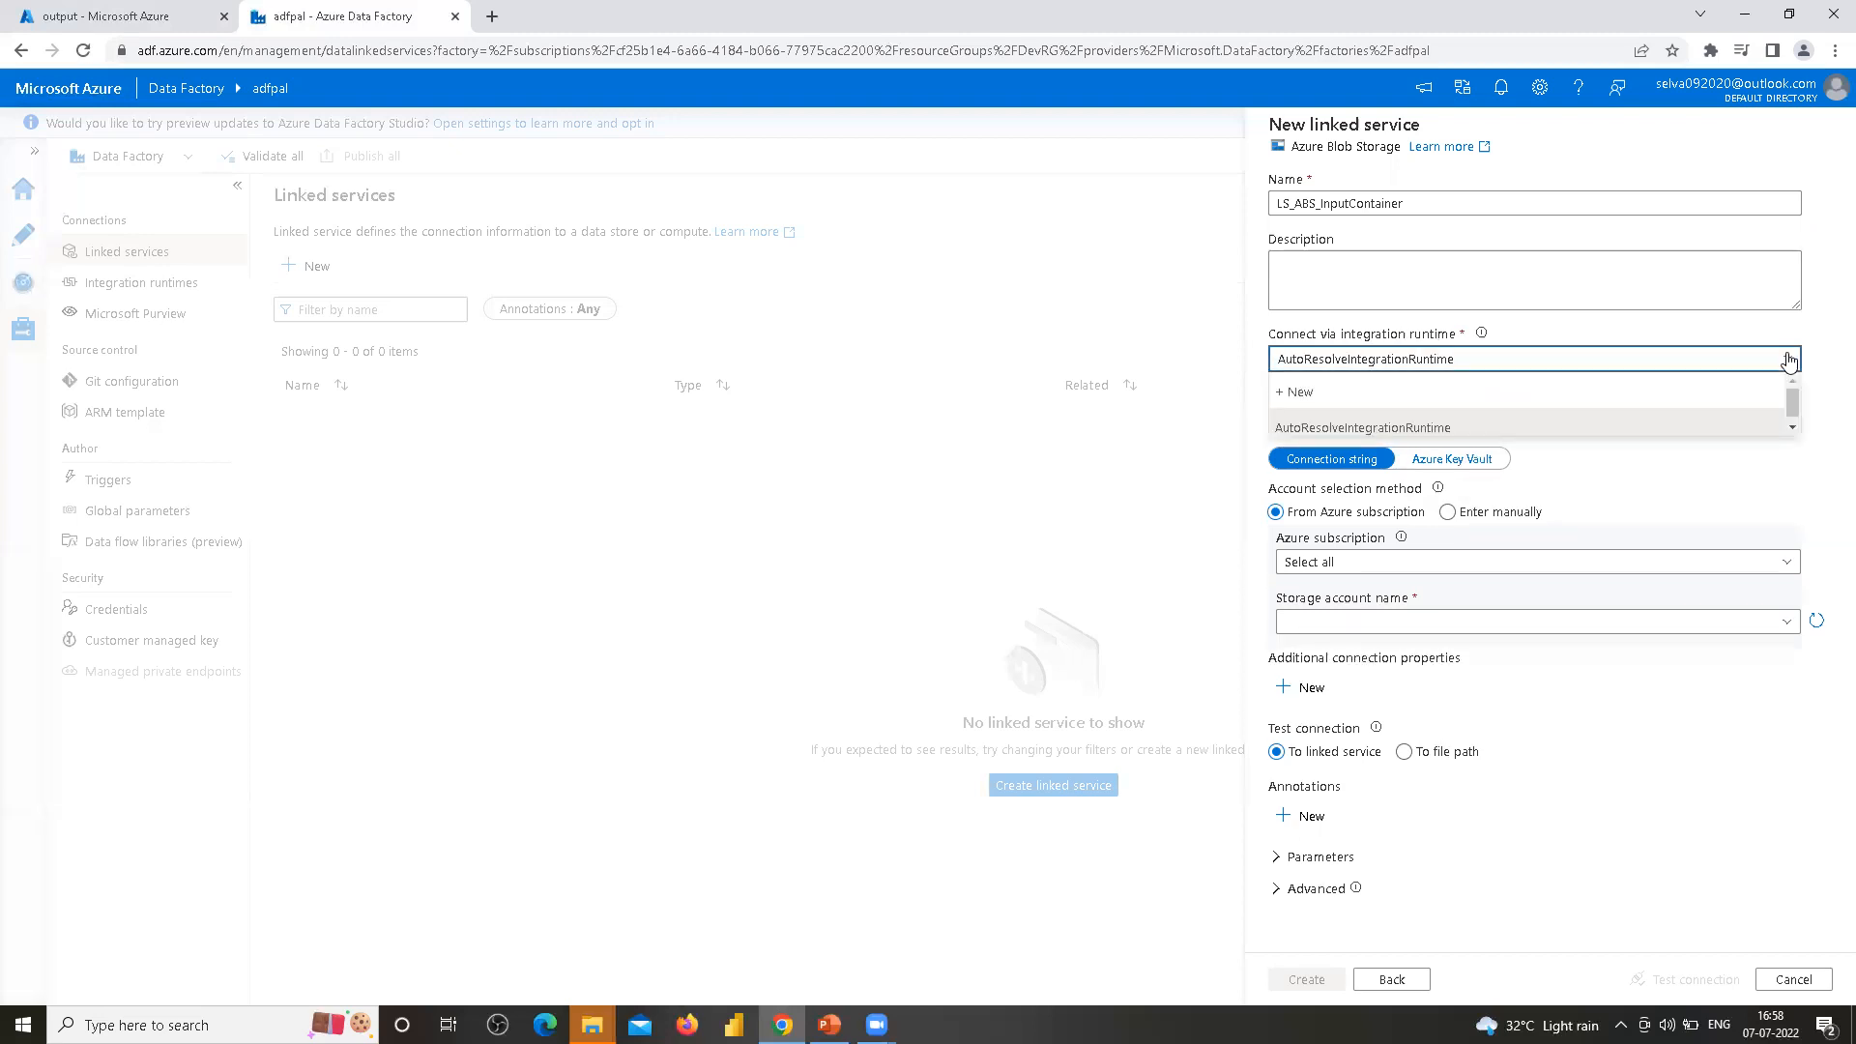
{"action": "left_click", "coordinate": [1348, 427]}
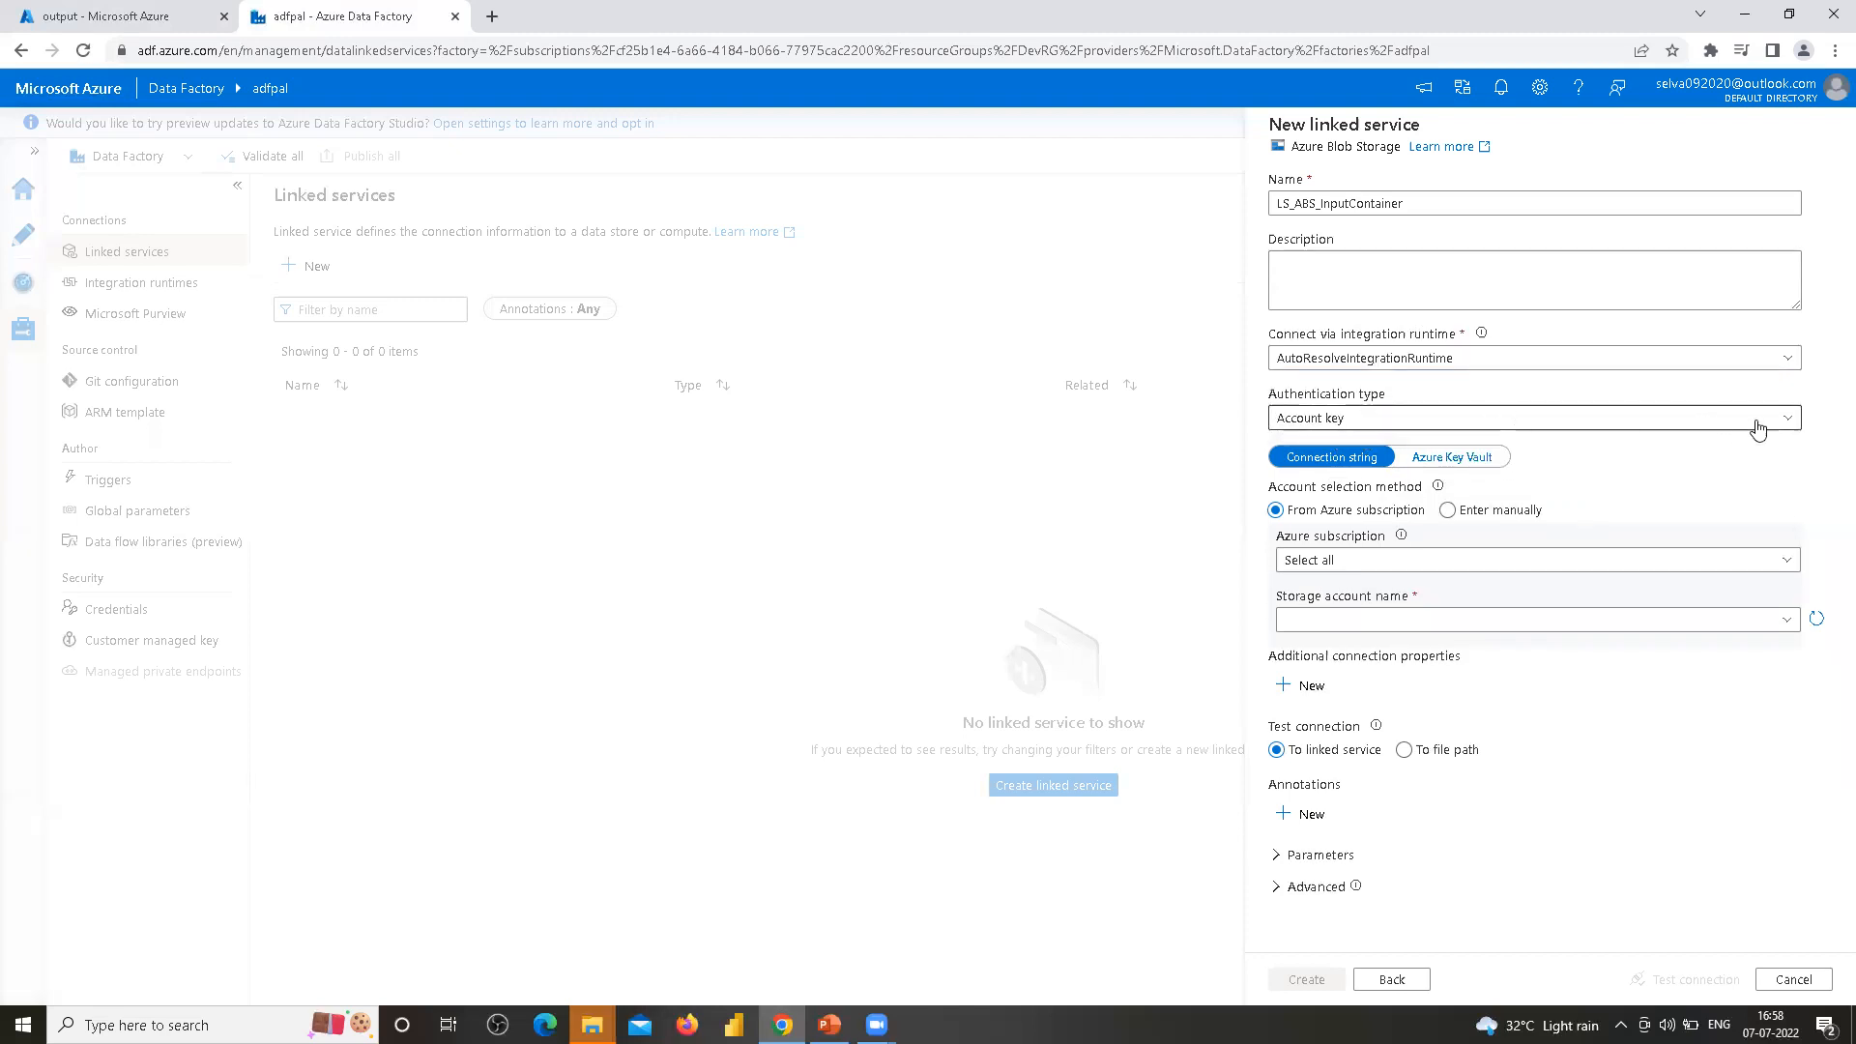
{"action": "left_click", "coordinate": [1789, 417]}
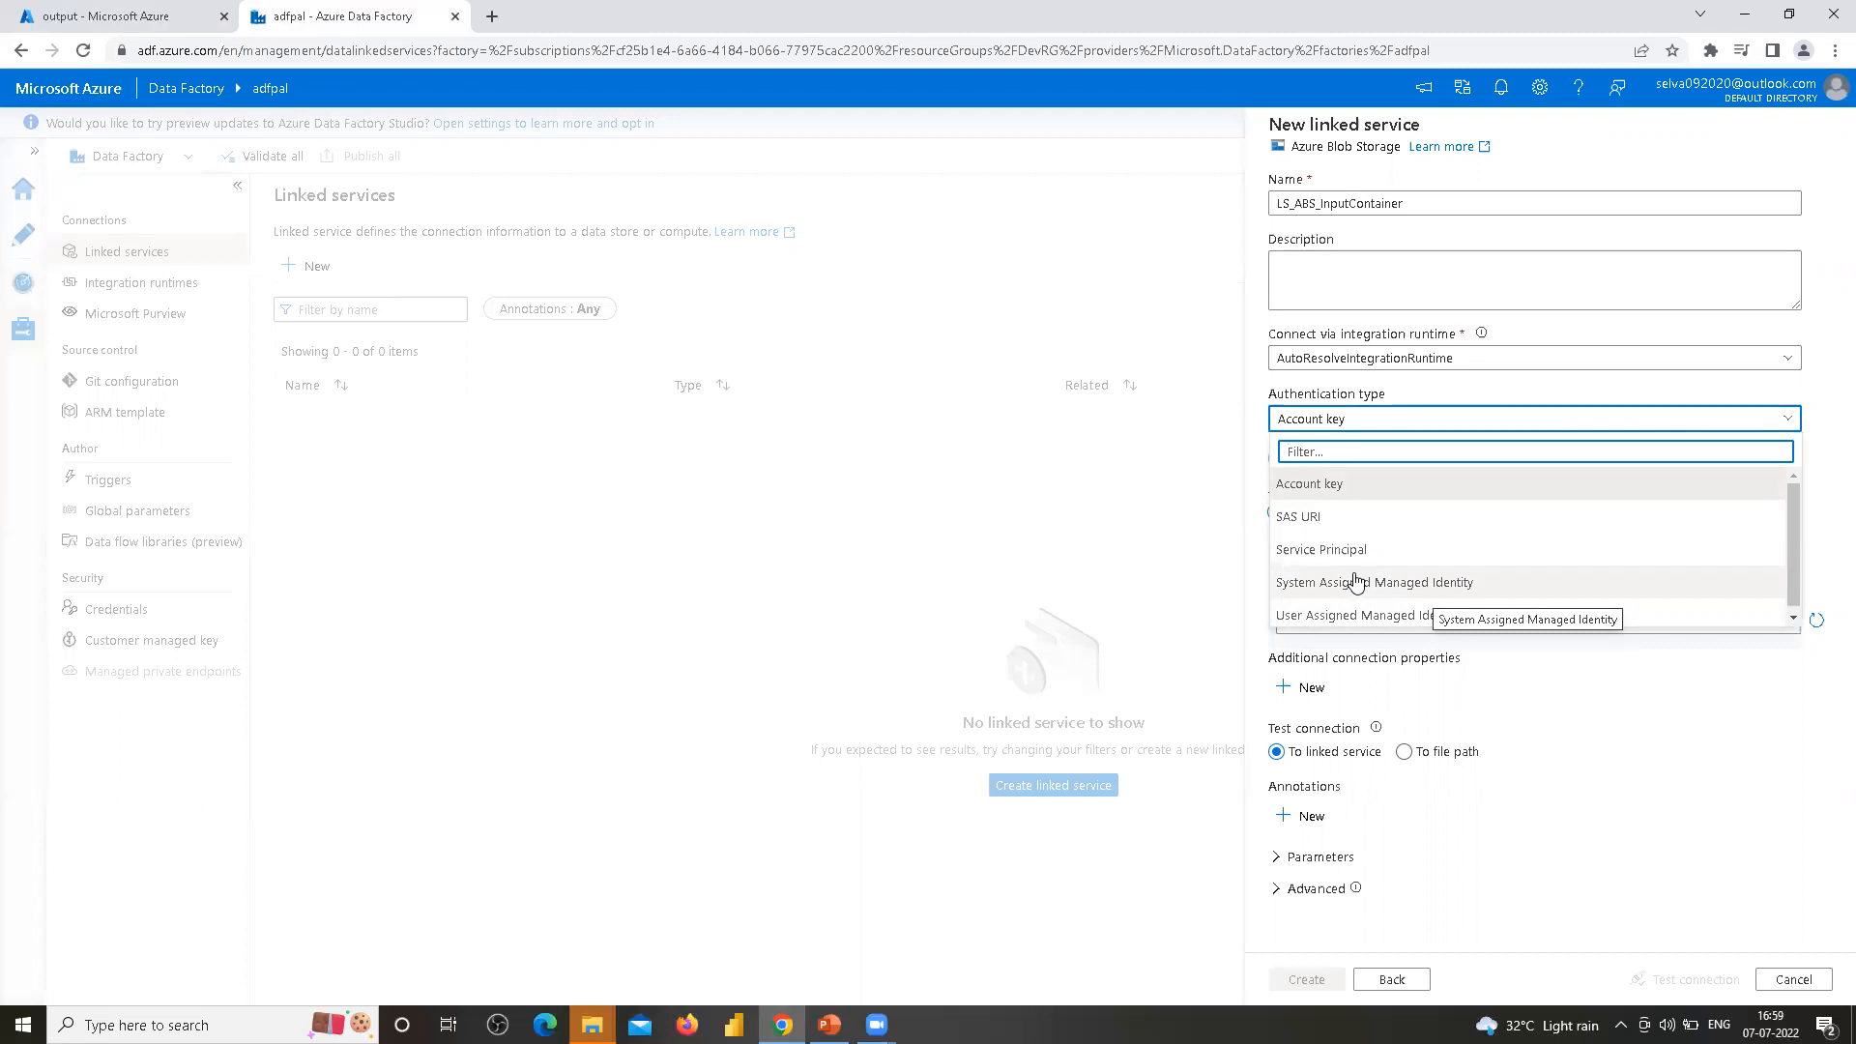
{"action": "left_click", "coordinate": [1315, 491]}
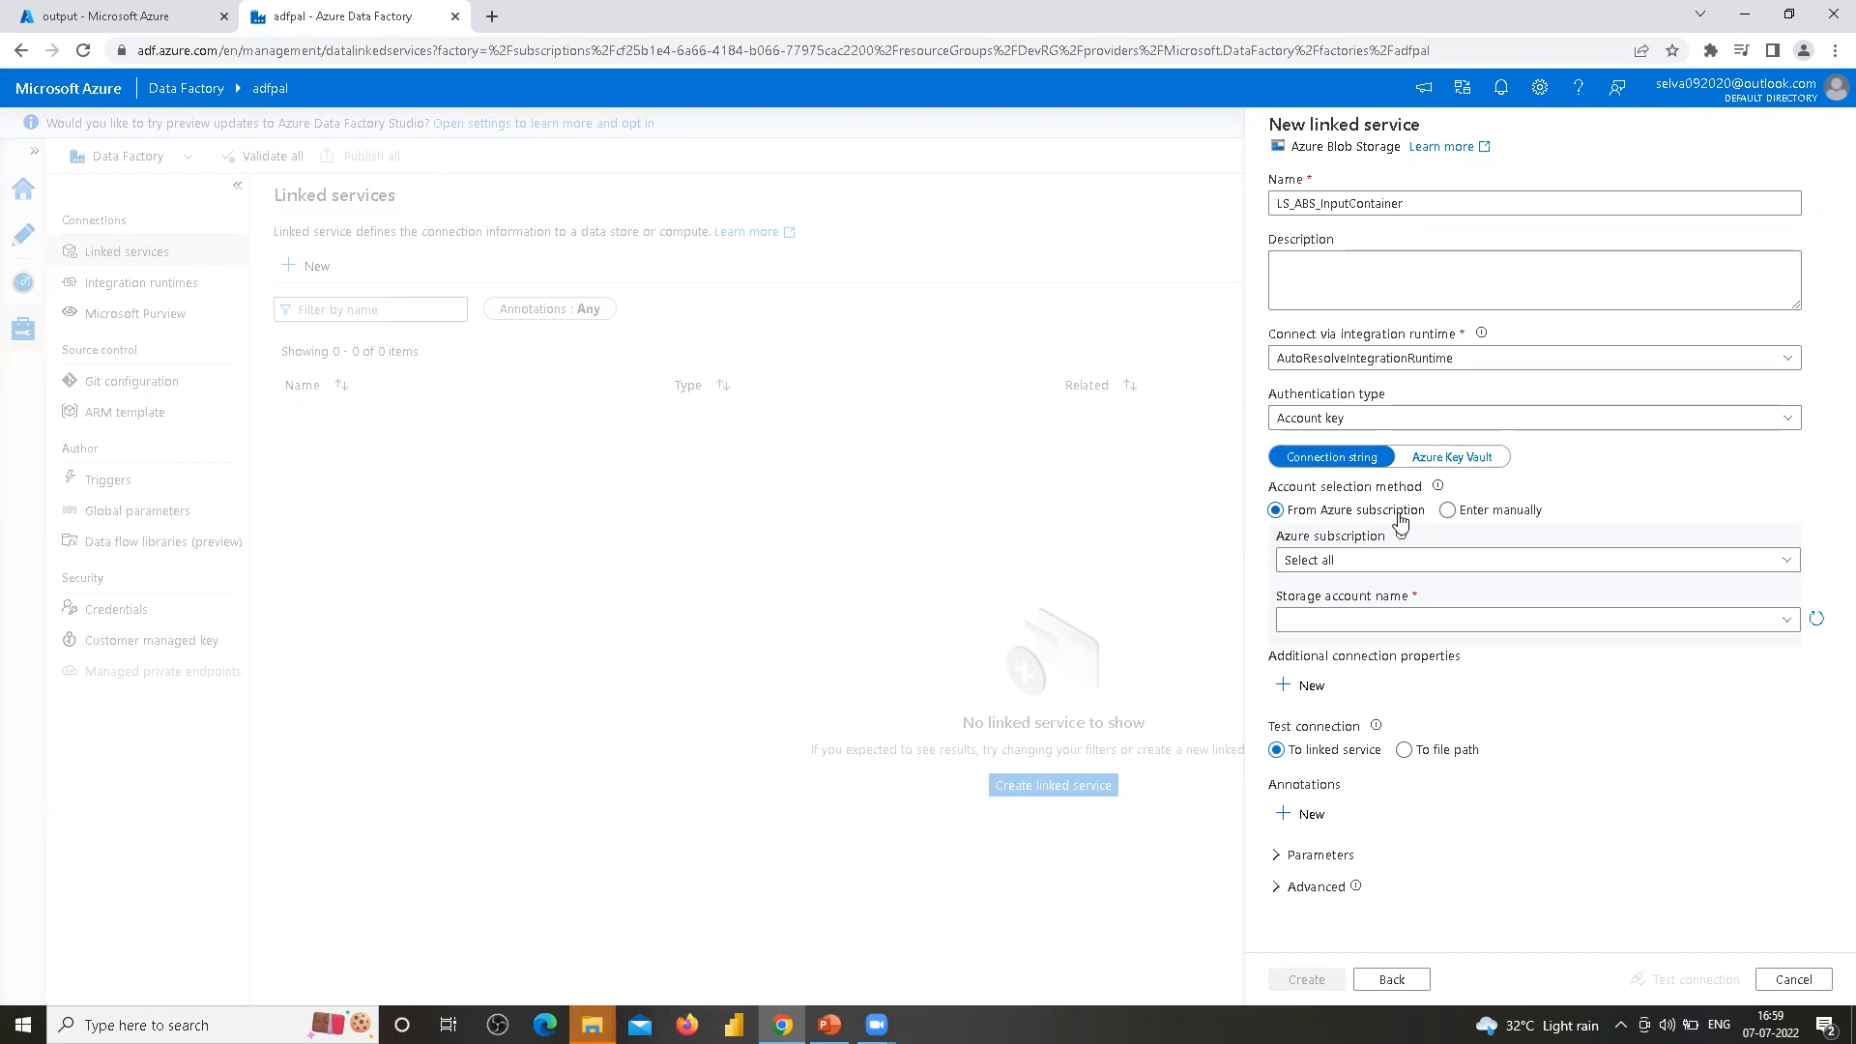
Select the Pay-As-You-Go subscription and the blobstorageaccountpal storage account, test the connection and create the linked service
{"action": "left_click", "coordinate": [1786, 562]}
{"action": "left_click", "coordinate": [1475, 630]}
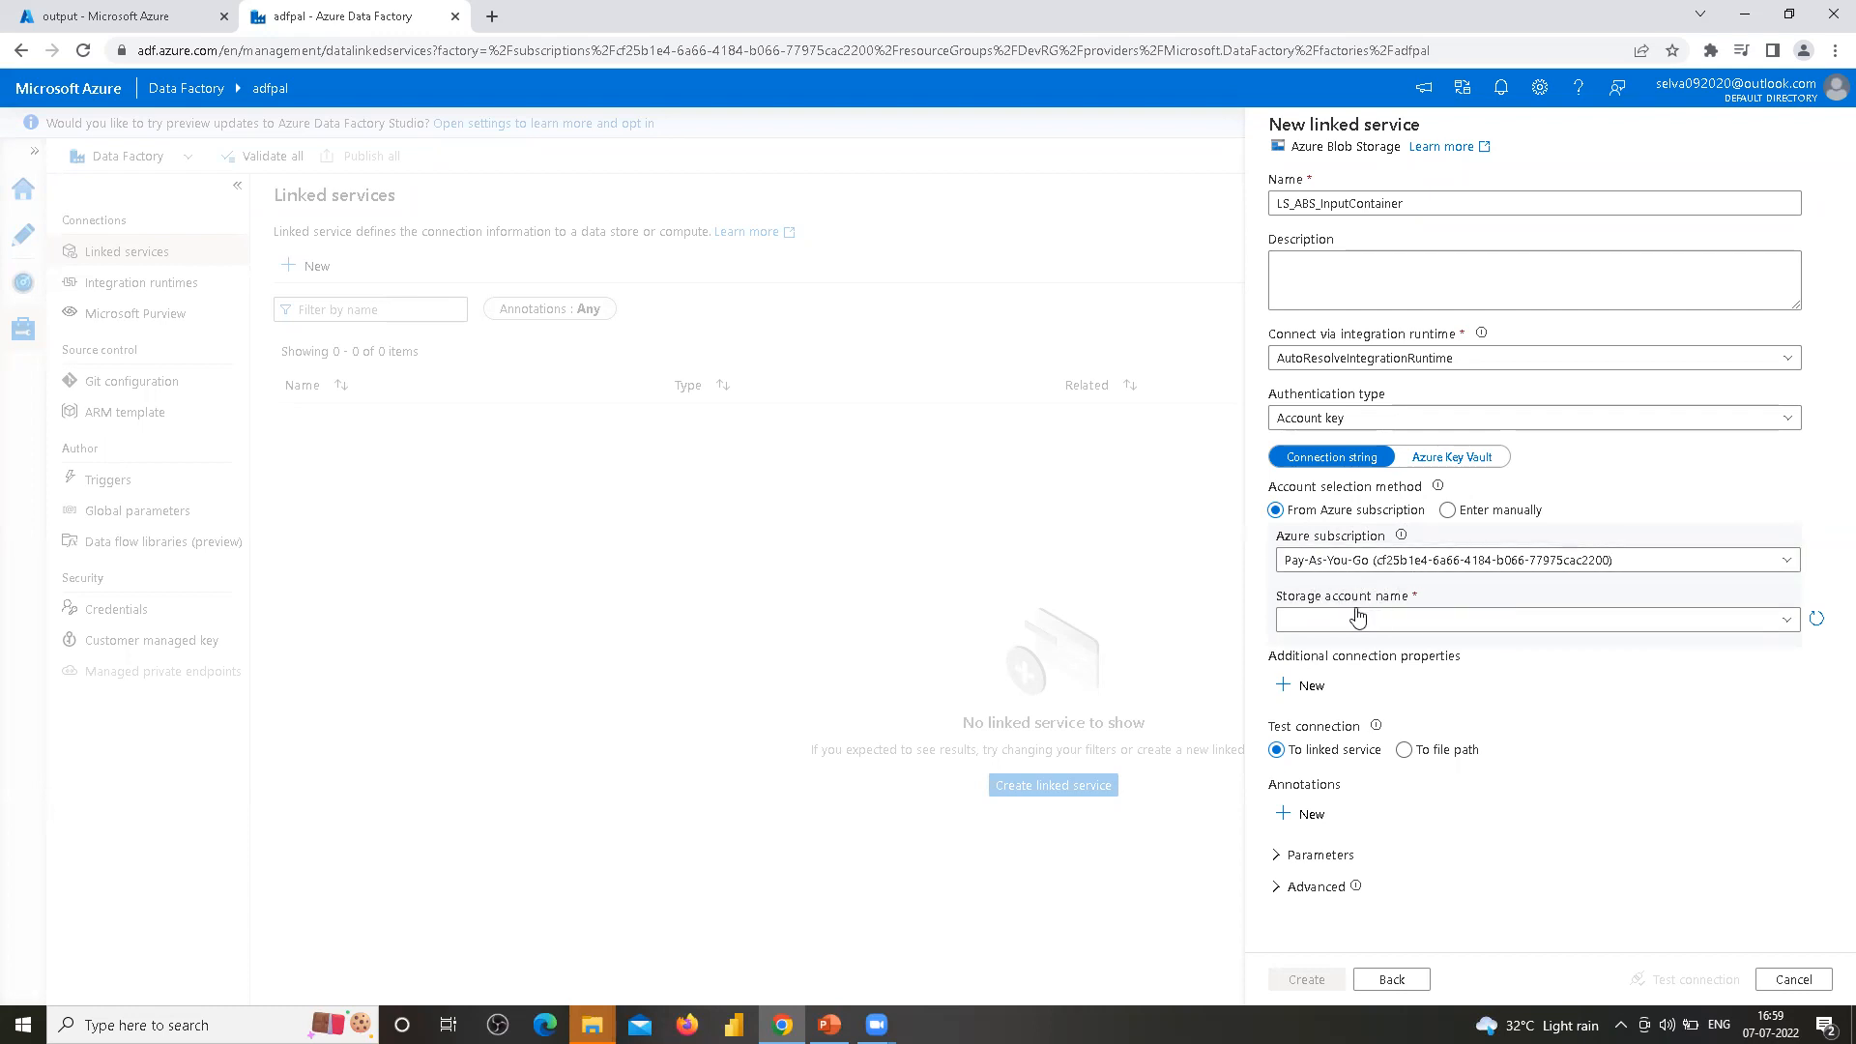
{"action": "left_click", "coordinate": [1786, 623]}
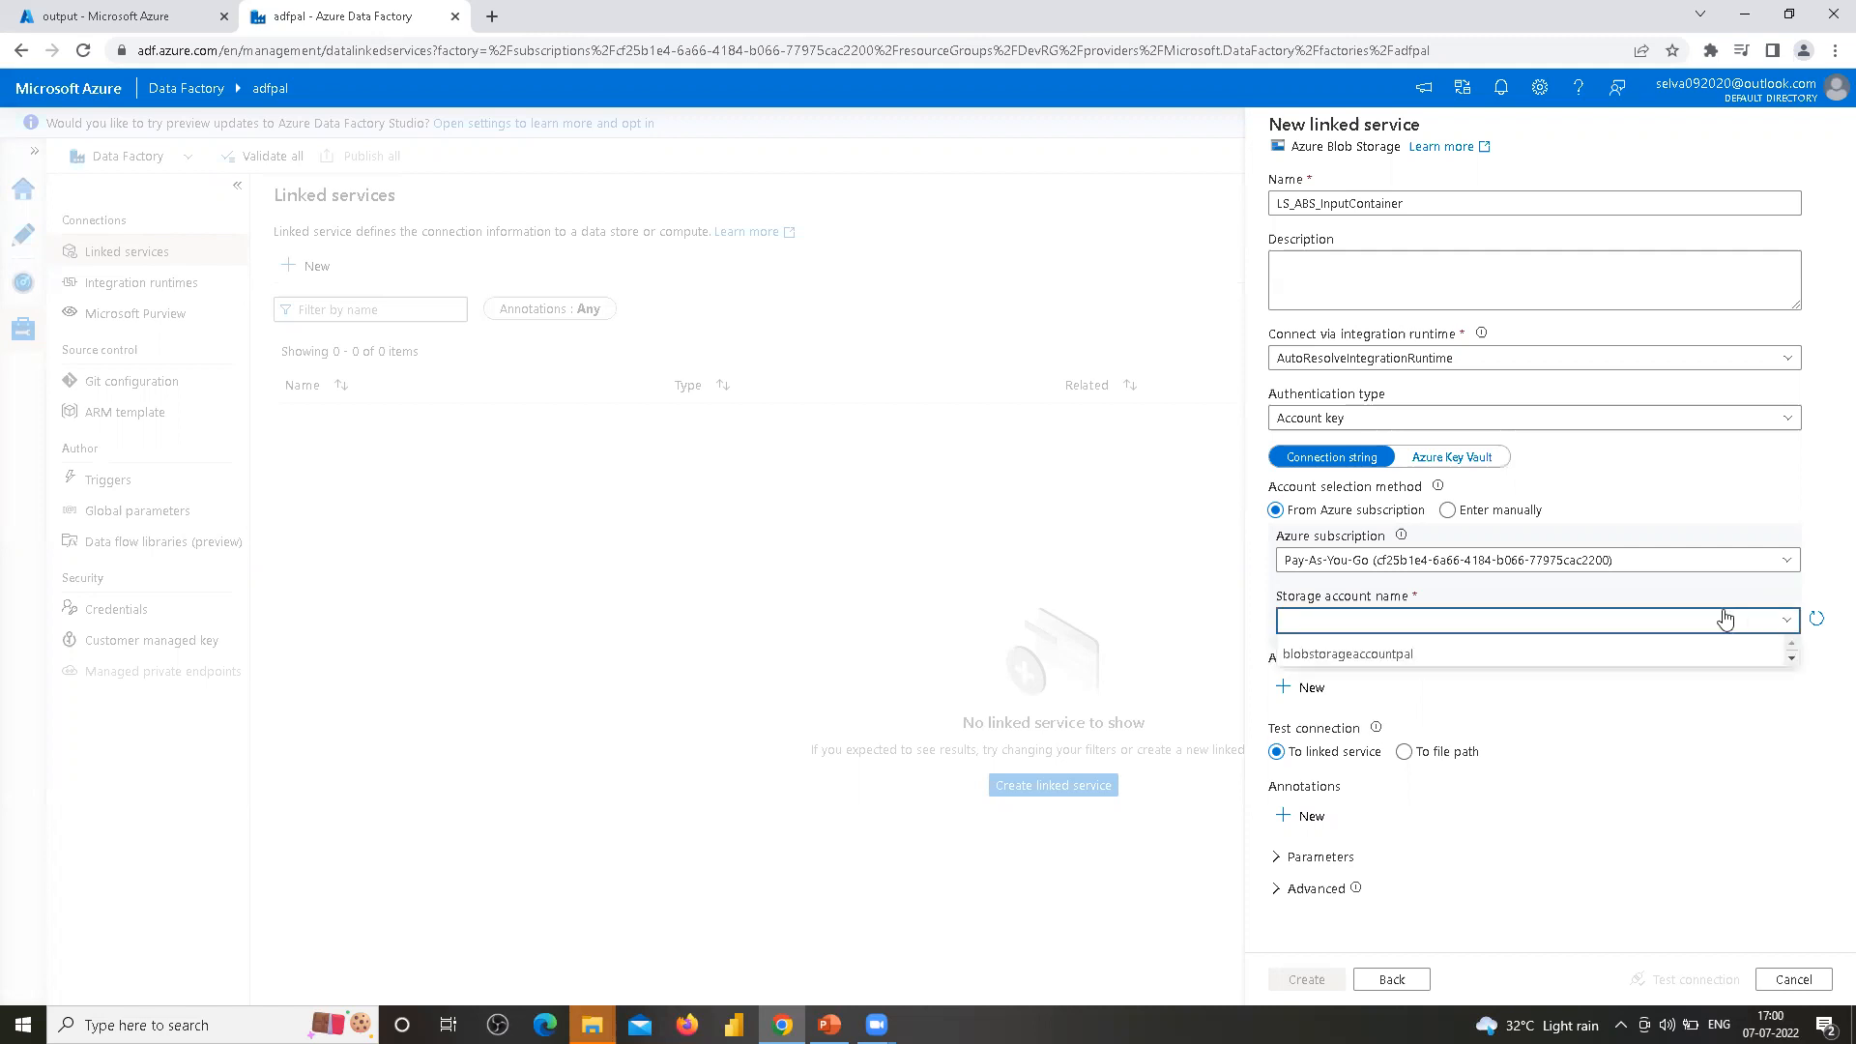
{"action": "left_click", "coordinate": [1403, 657]}
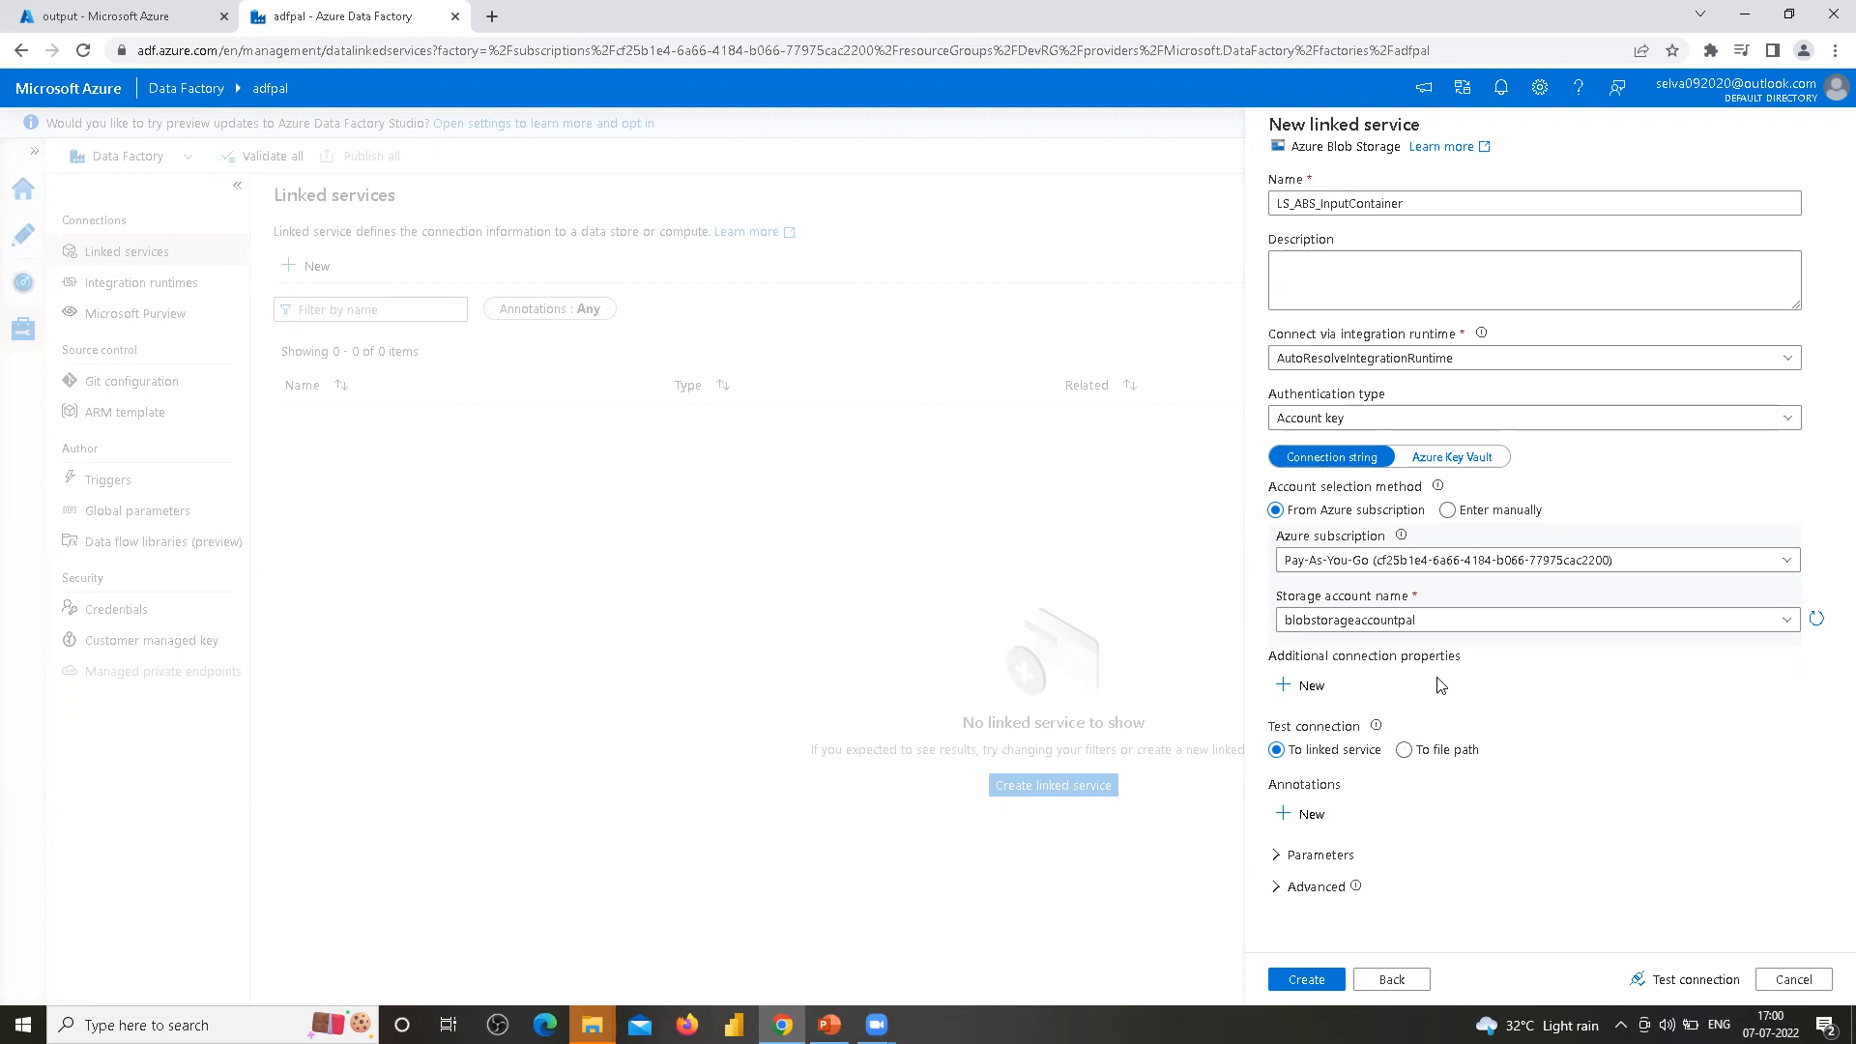
{"action": "left_click", "coordinate": [1693, 983]}
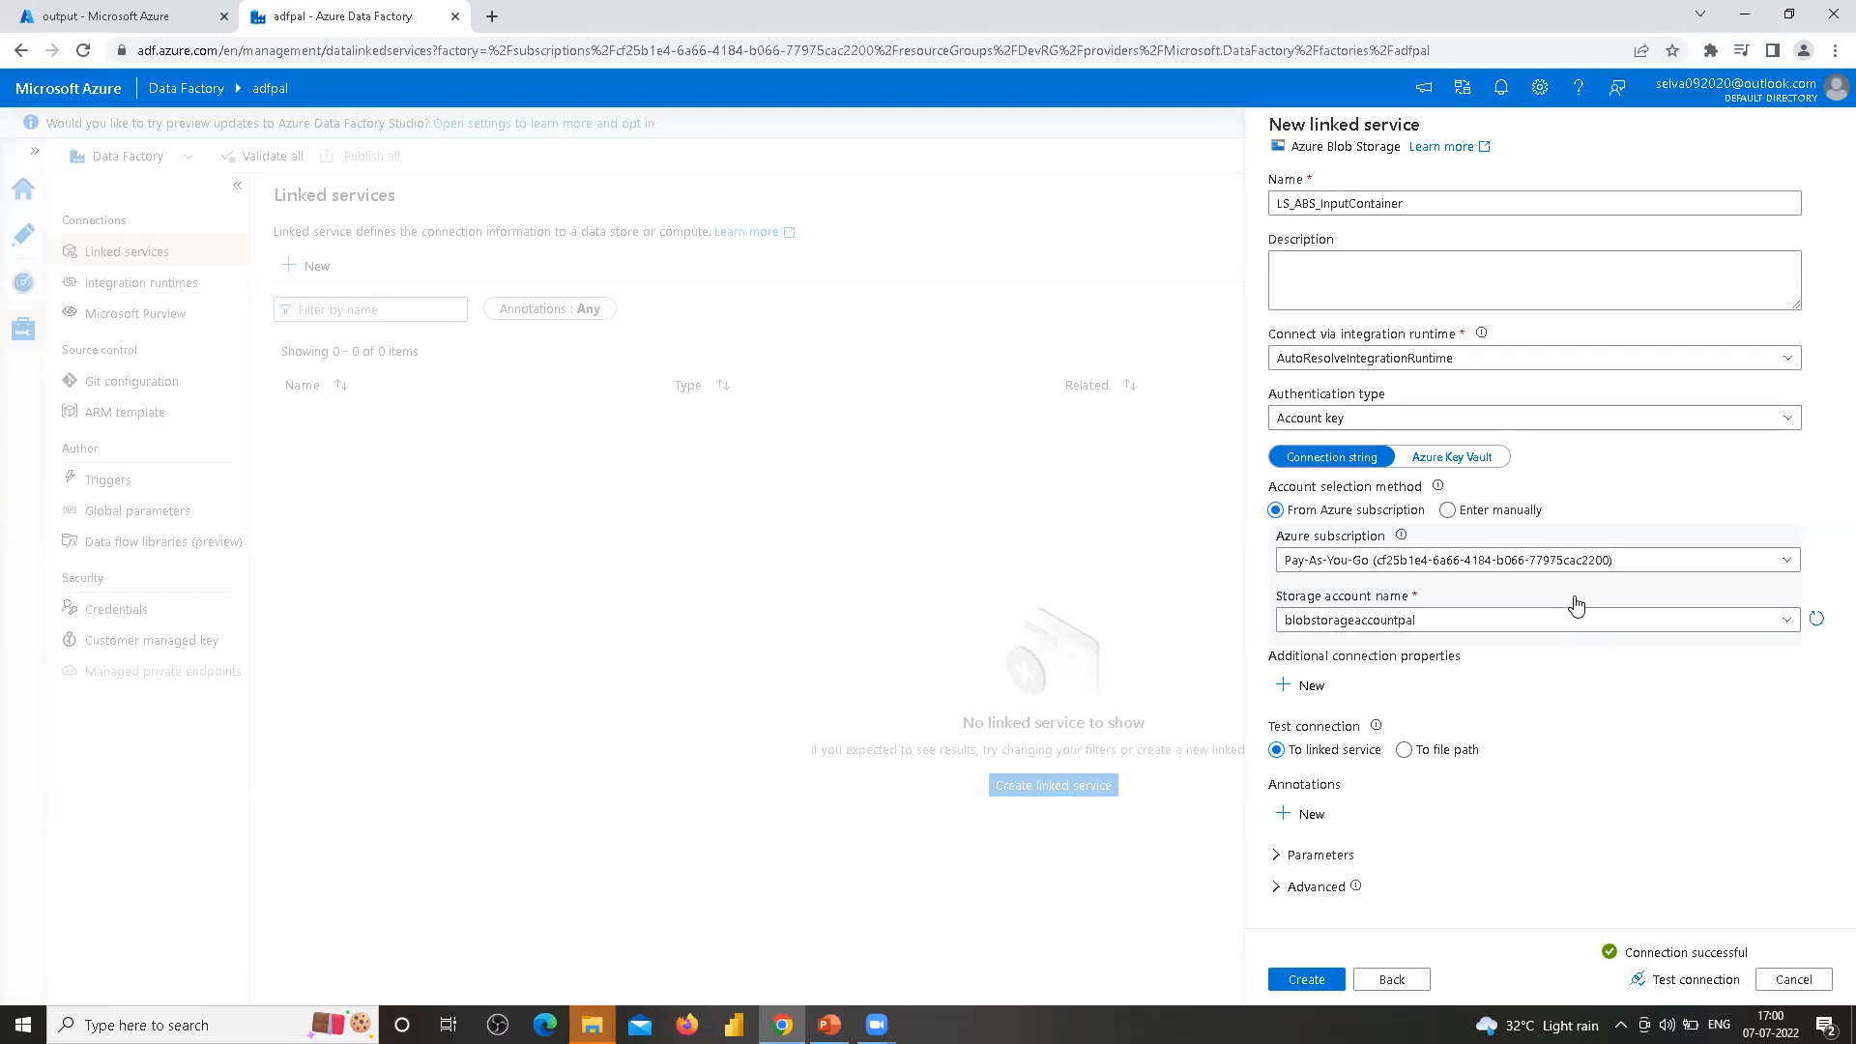
{"action": "left_click", "coordinate": [1307, 980]}
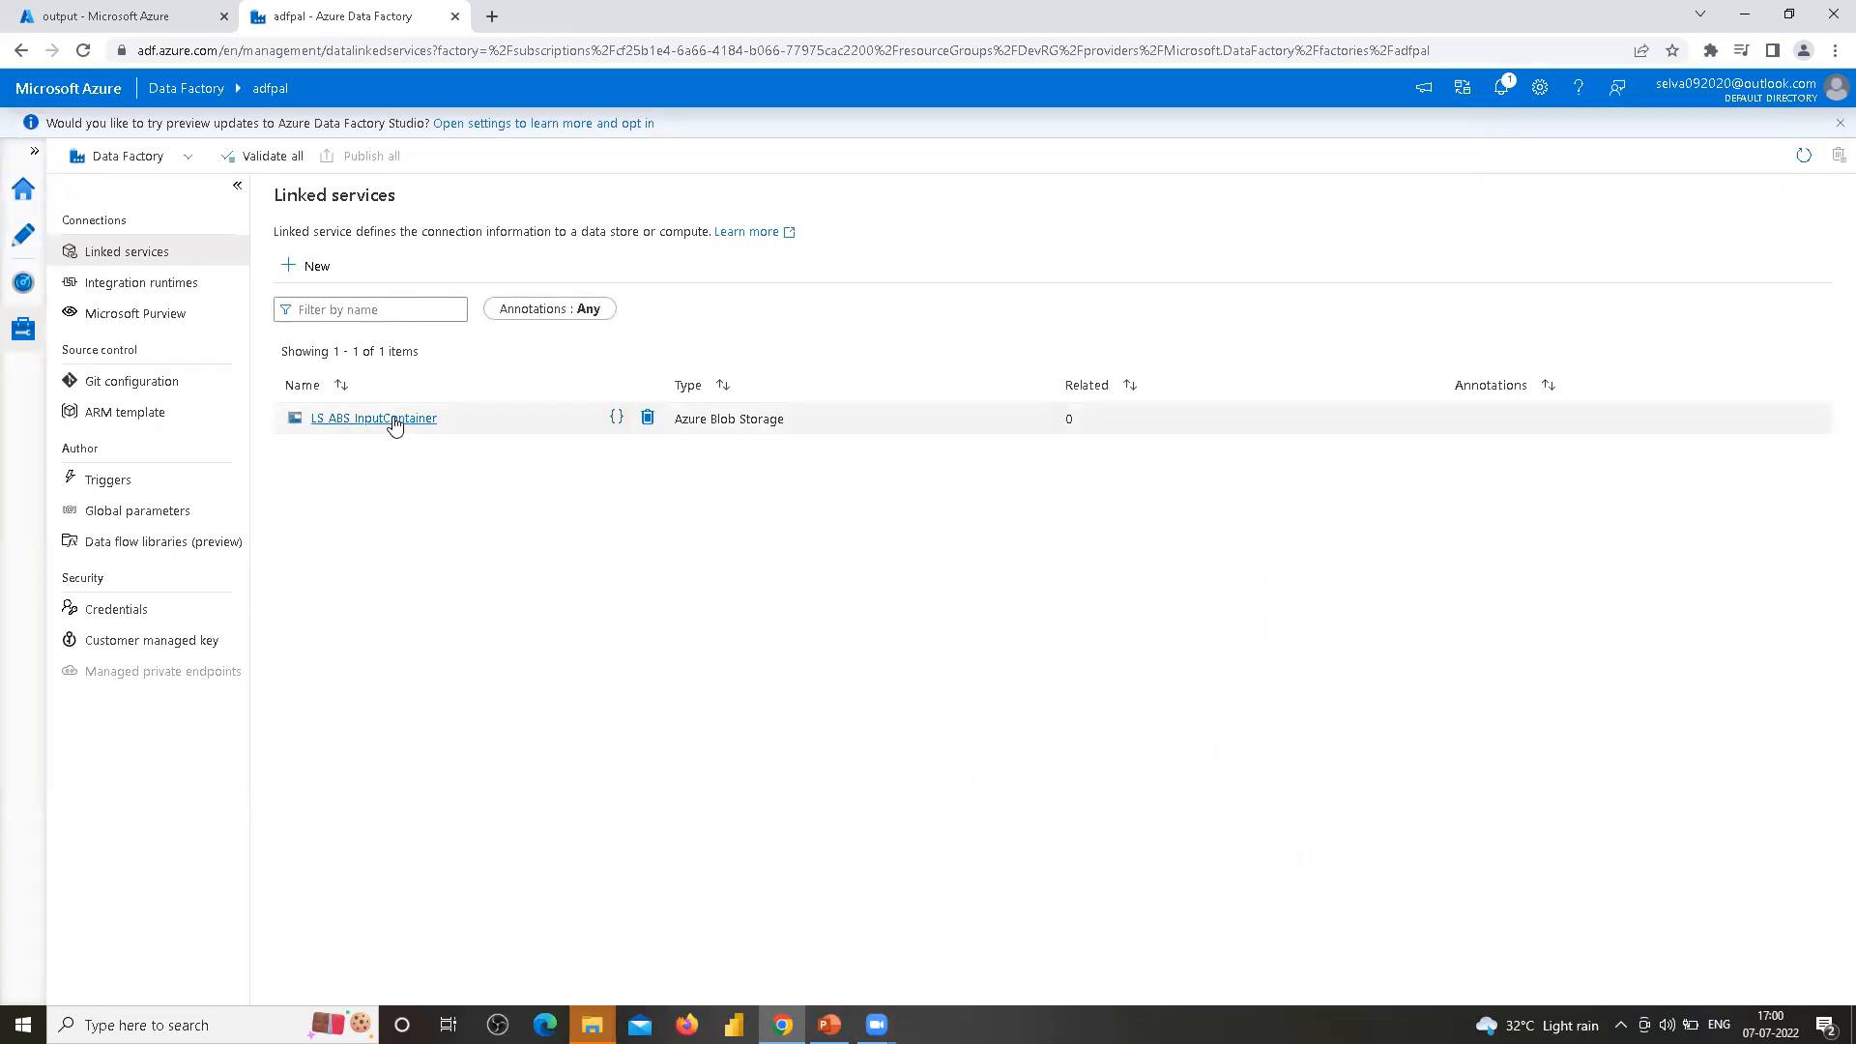
{"action": "left_click", "coordinate": [395, 422]}
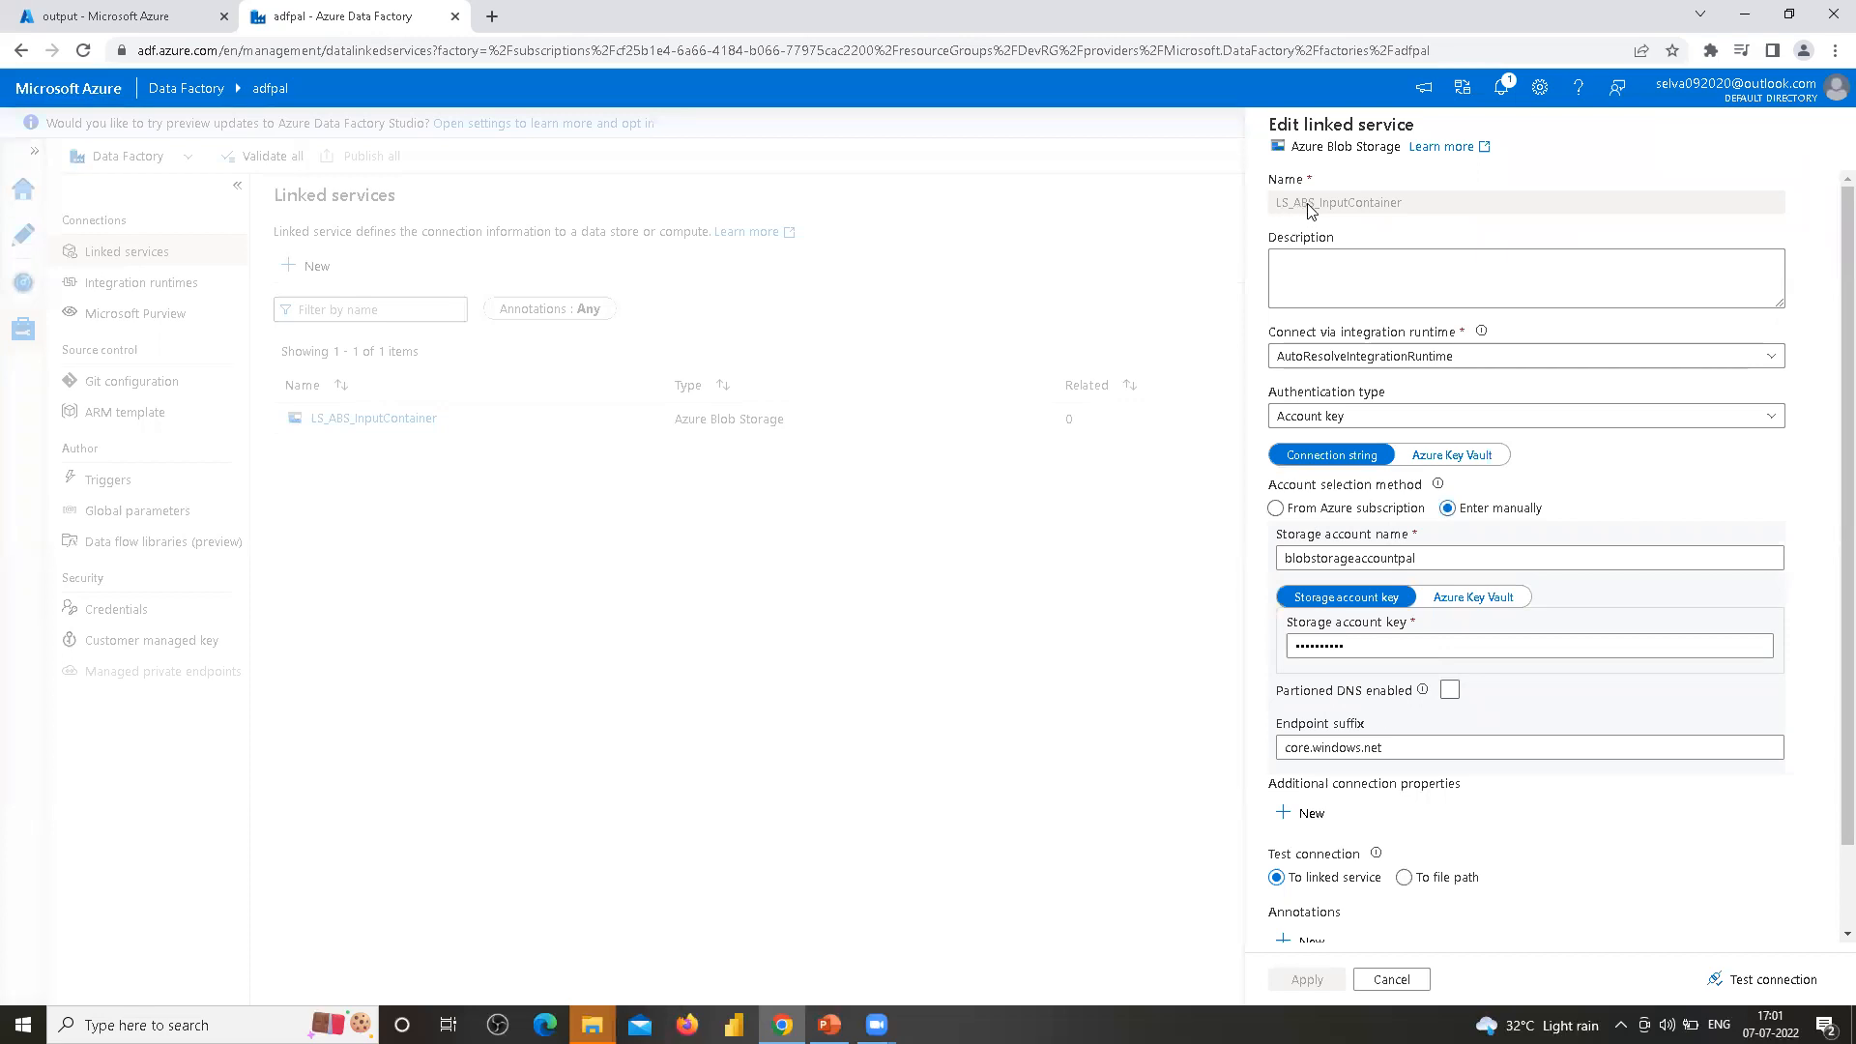
{"action": "left_click", "coordinate": [1276, 509]}
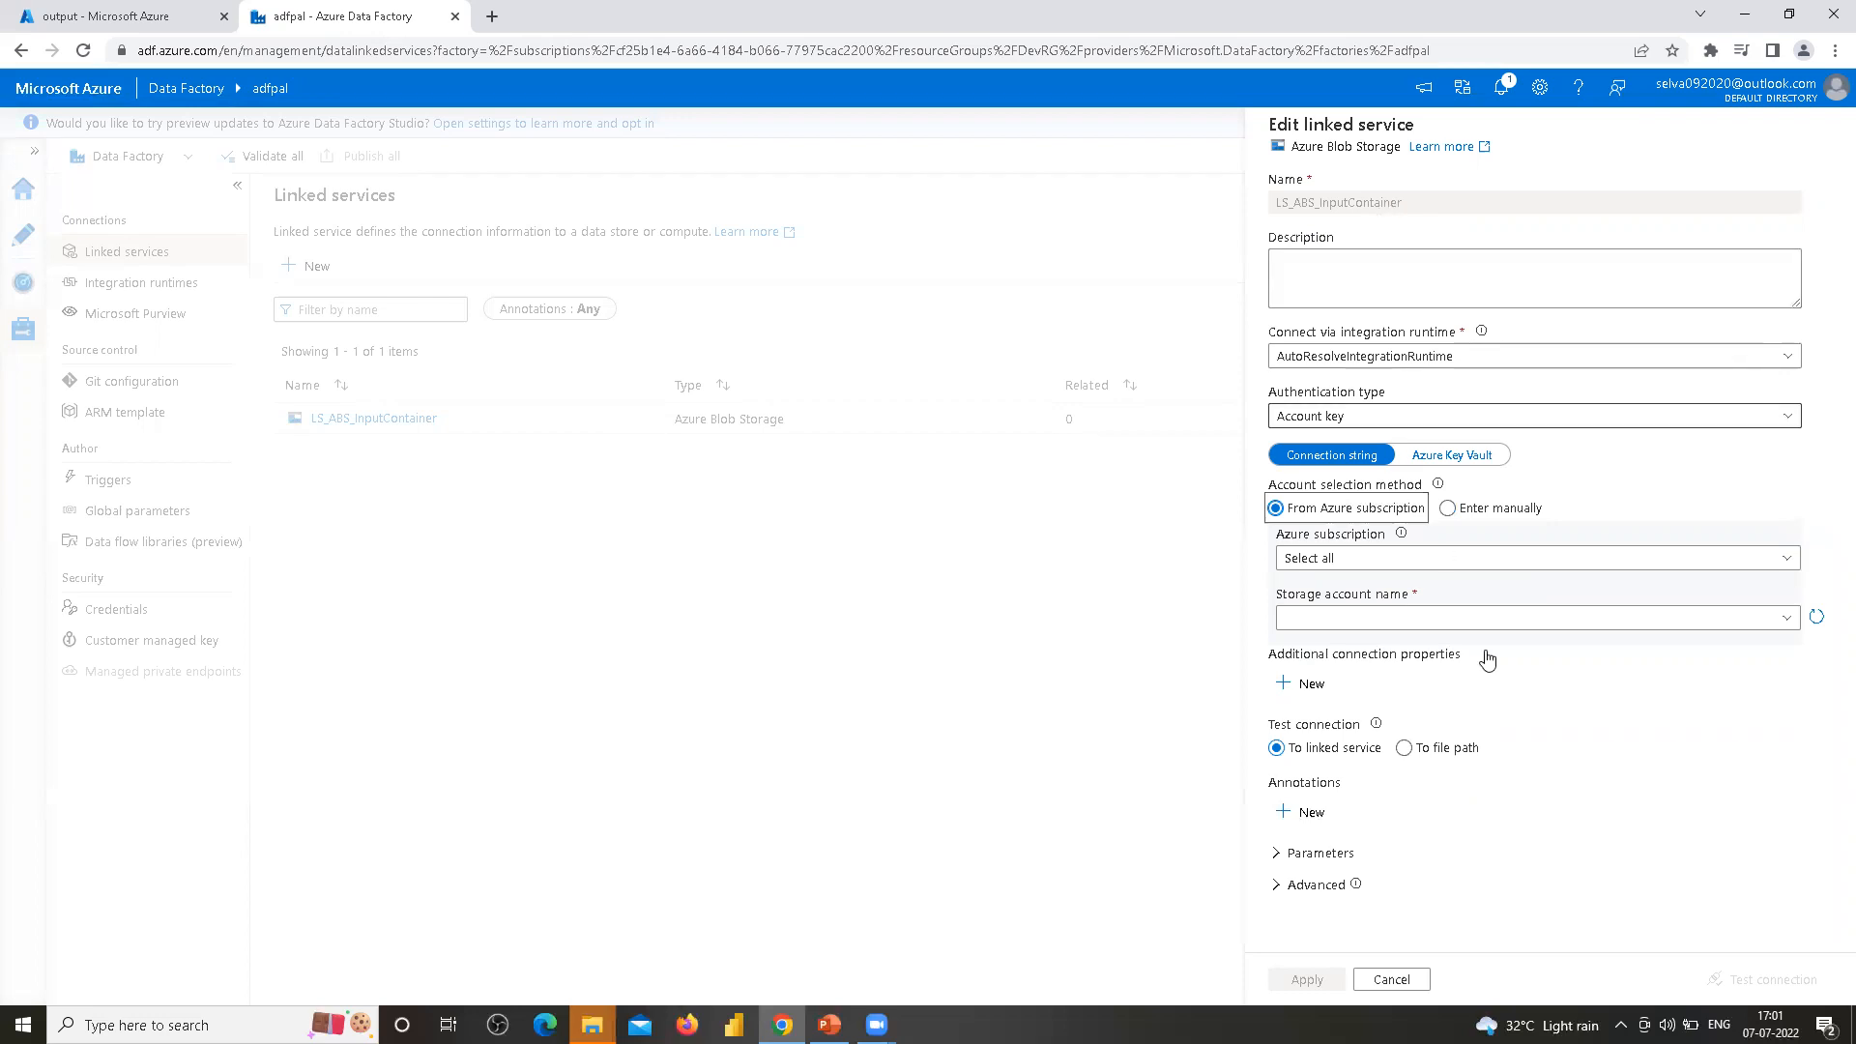
{"action": "left_click", "coordinate": [1393, 980]}
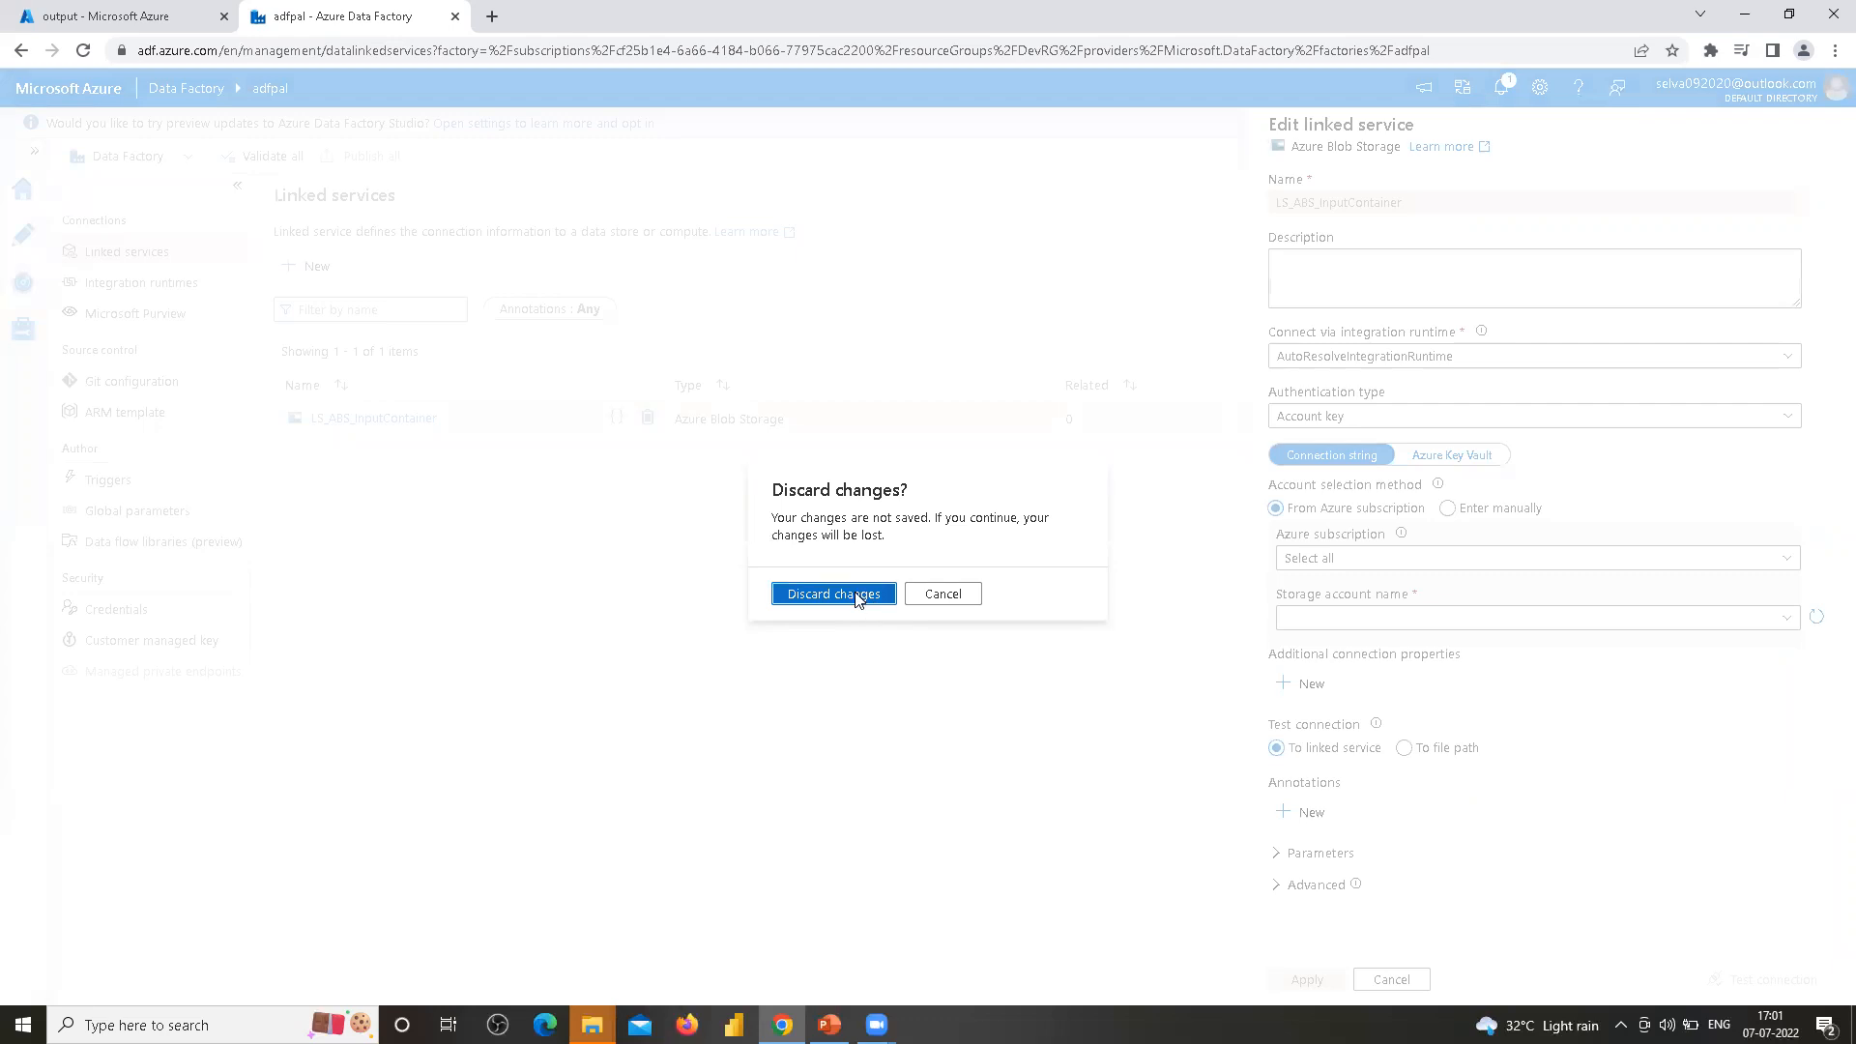
{"action": "left_click", "coordinate": [849, 594]}
Delete the LS_ABS_InputContainer linked service
{"action": "left_click", "coordinate": [647, 417]}
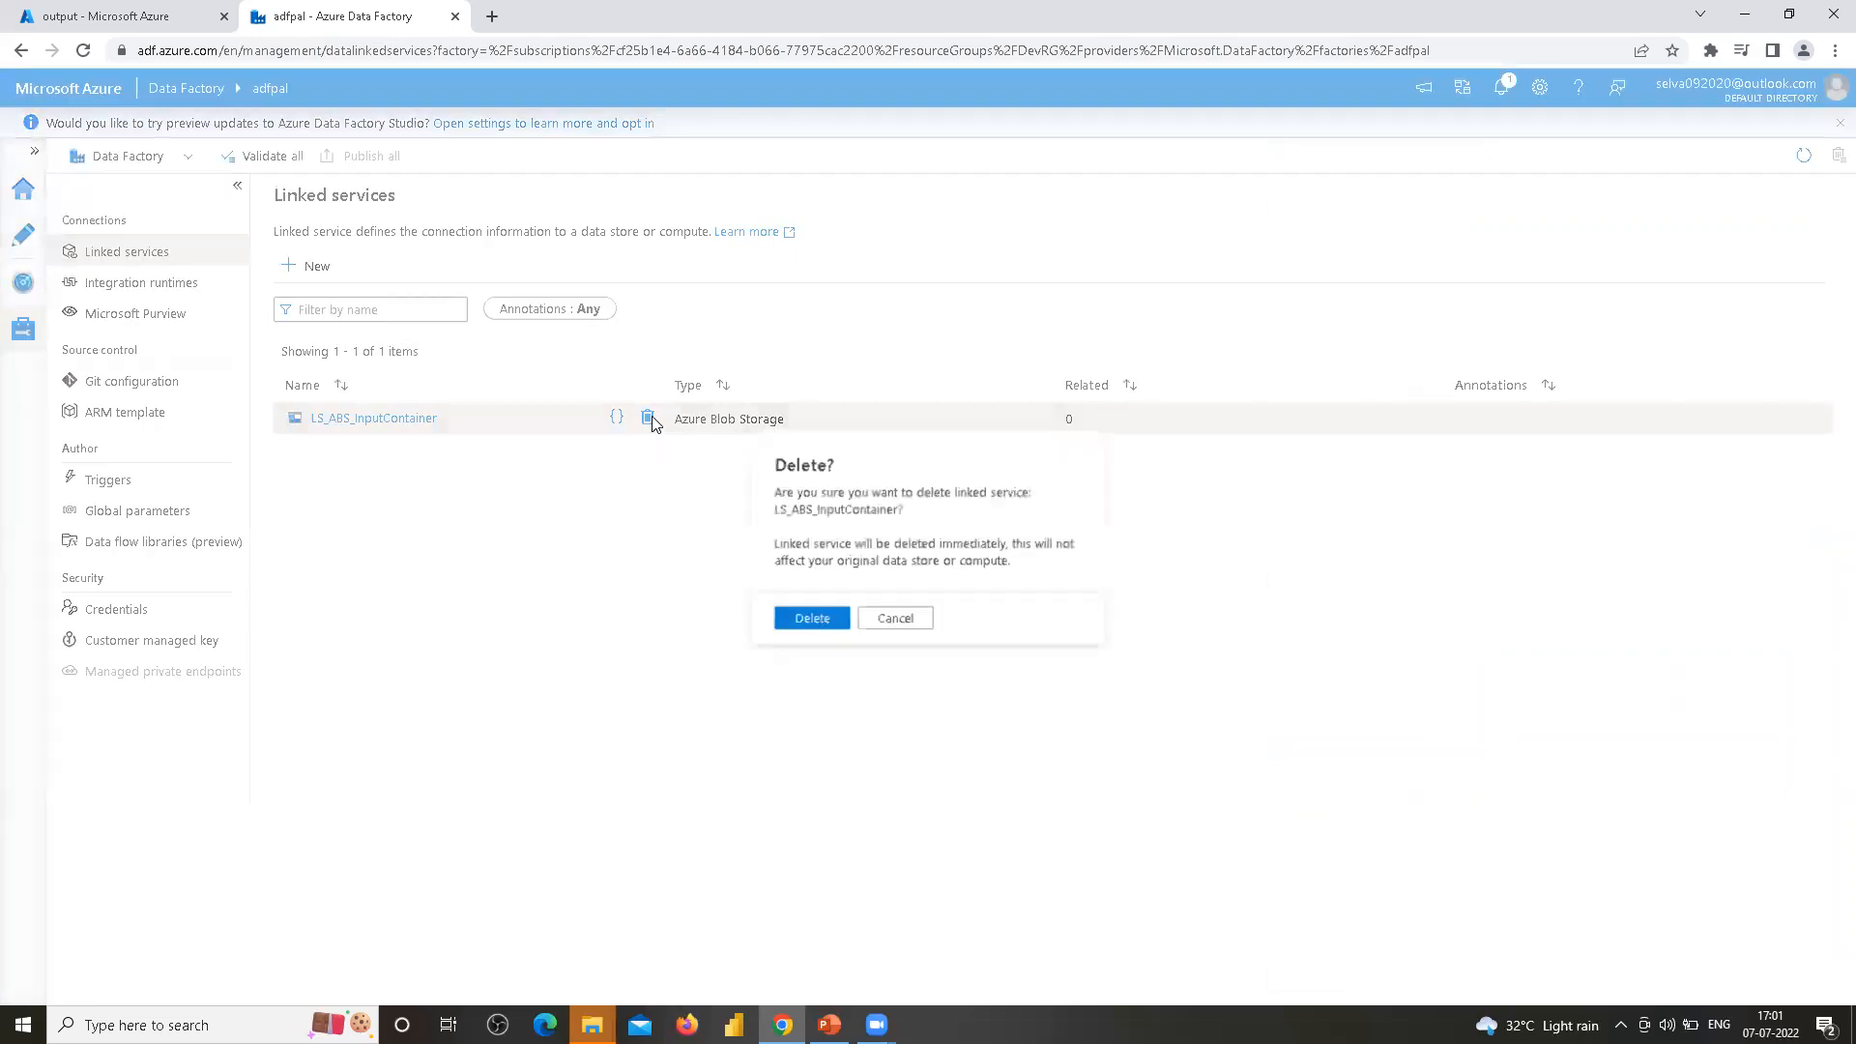
{"action": "left_click", "coordinate": [807, 627]}
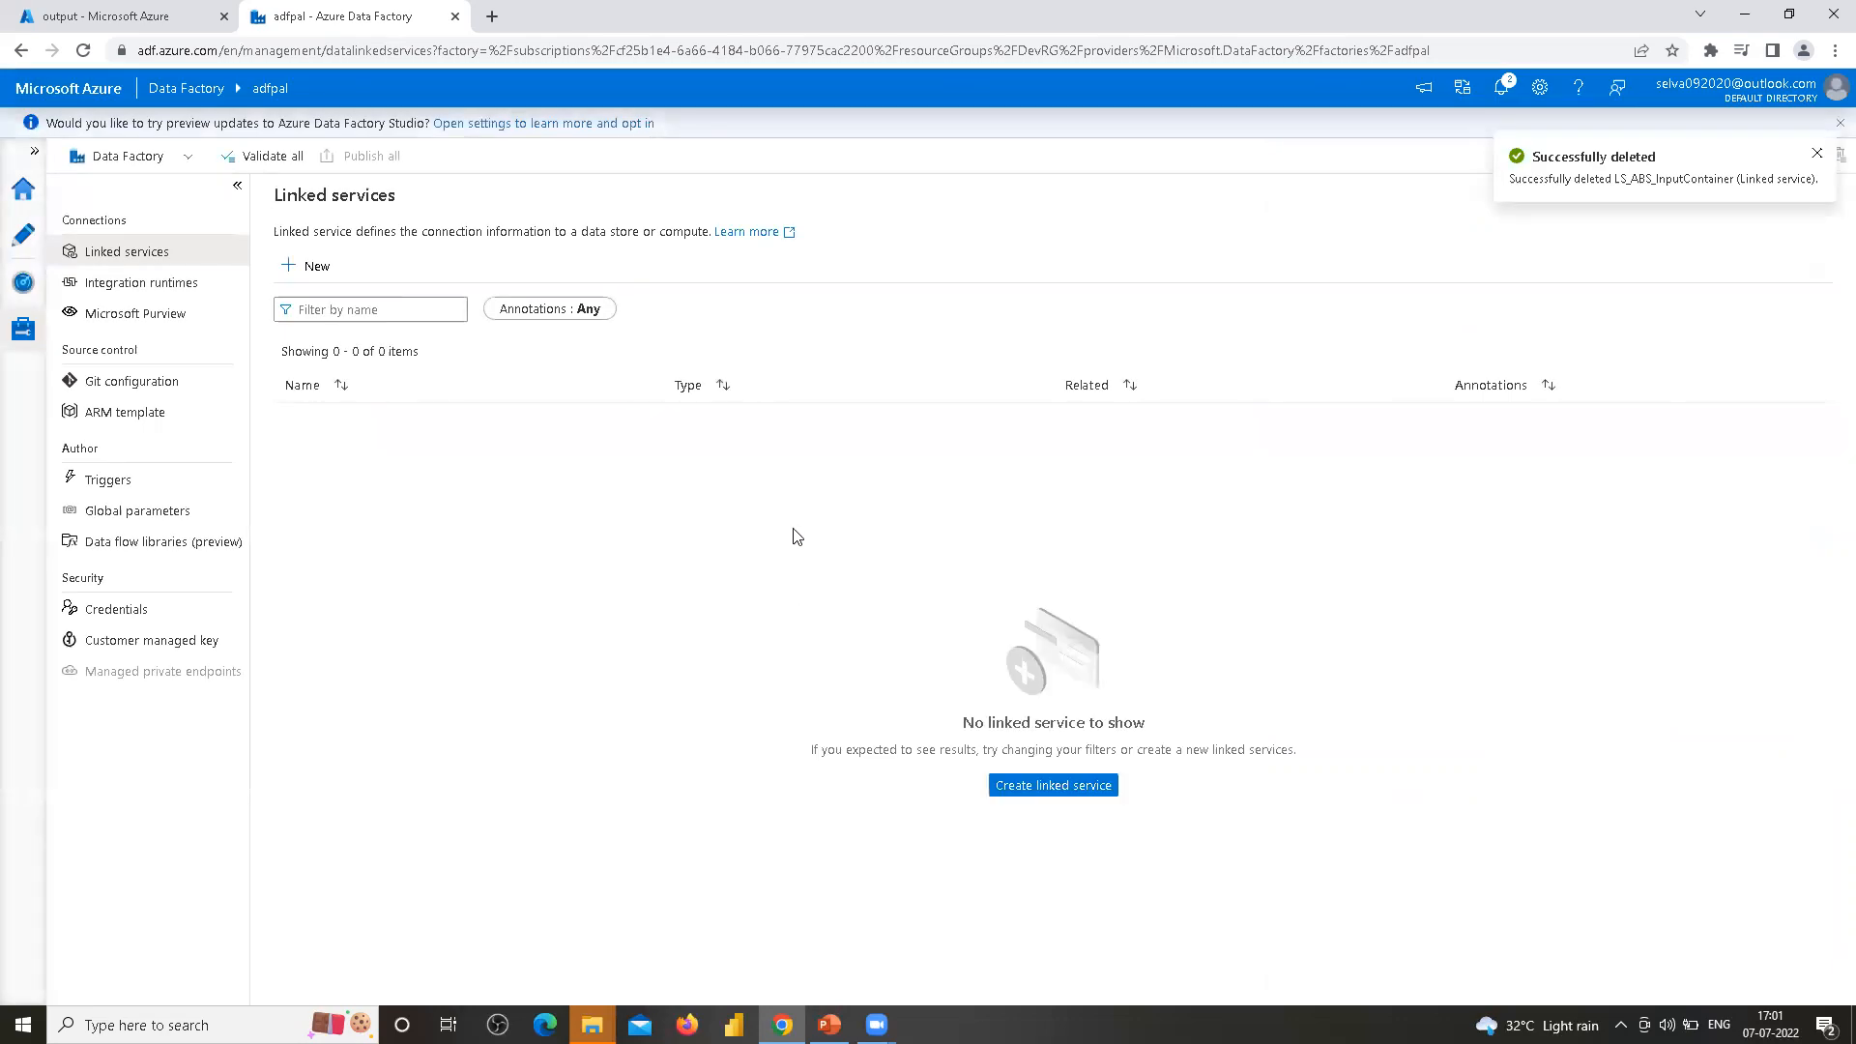
Start a new Azure Blob Storage linked service and name it LS_ABS_blobstorage
{"action": "left_click", "coordinate": [314, 268]}
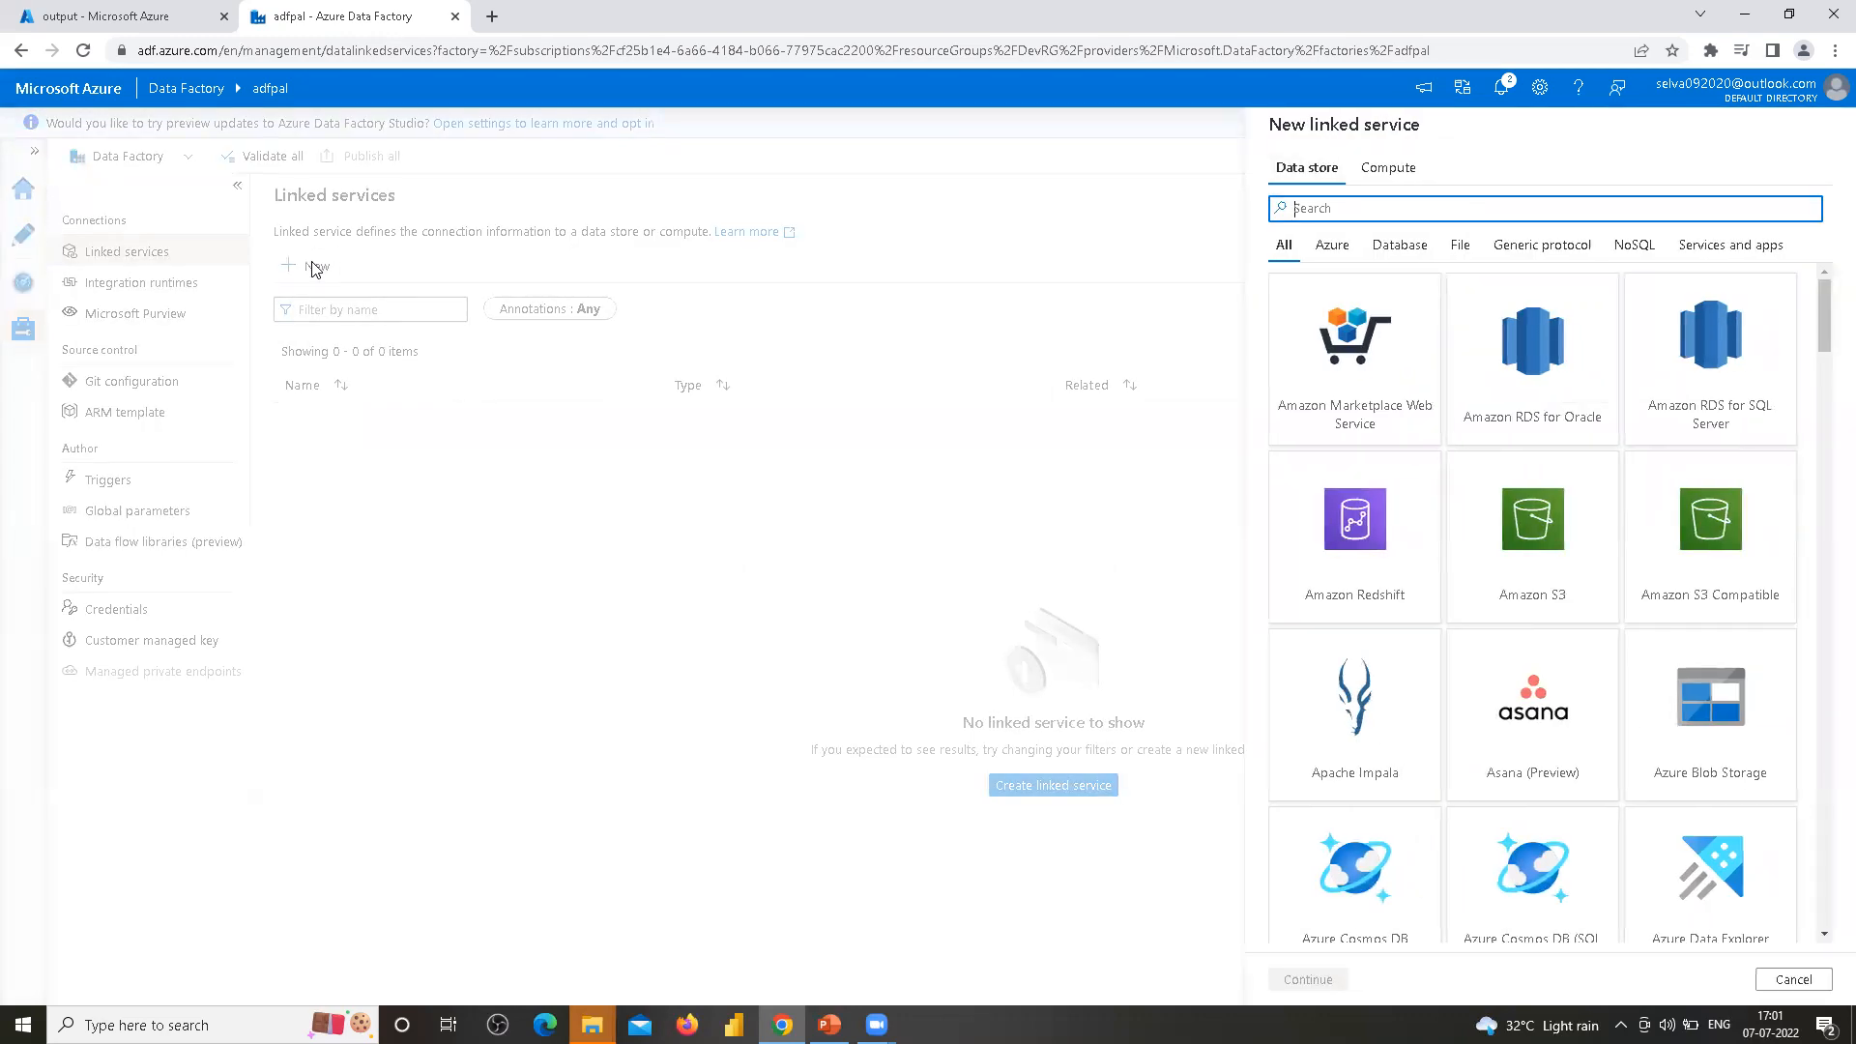
{"action": "left_click", "coordinate": [1702, 708]}
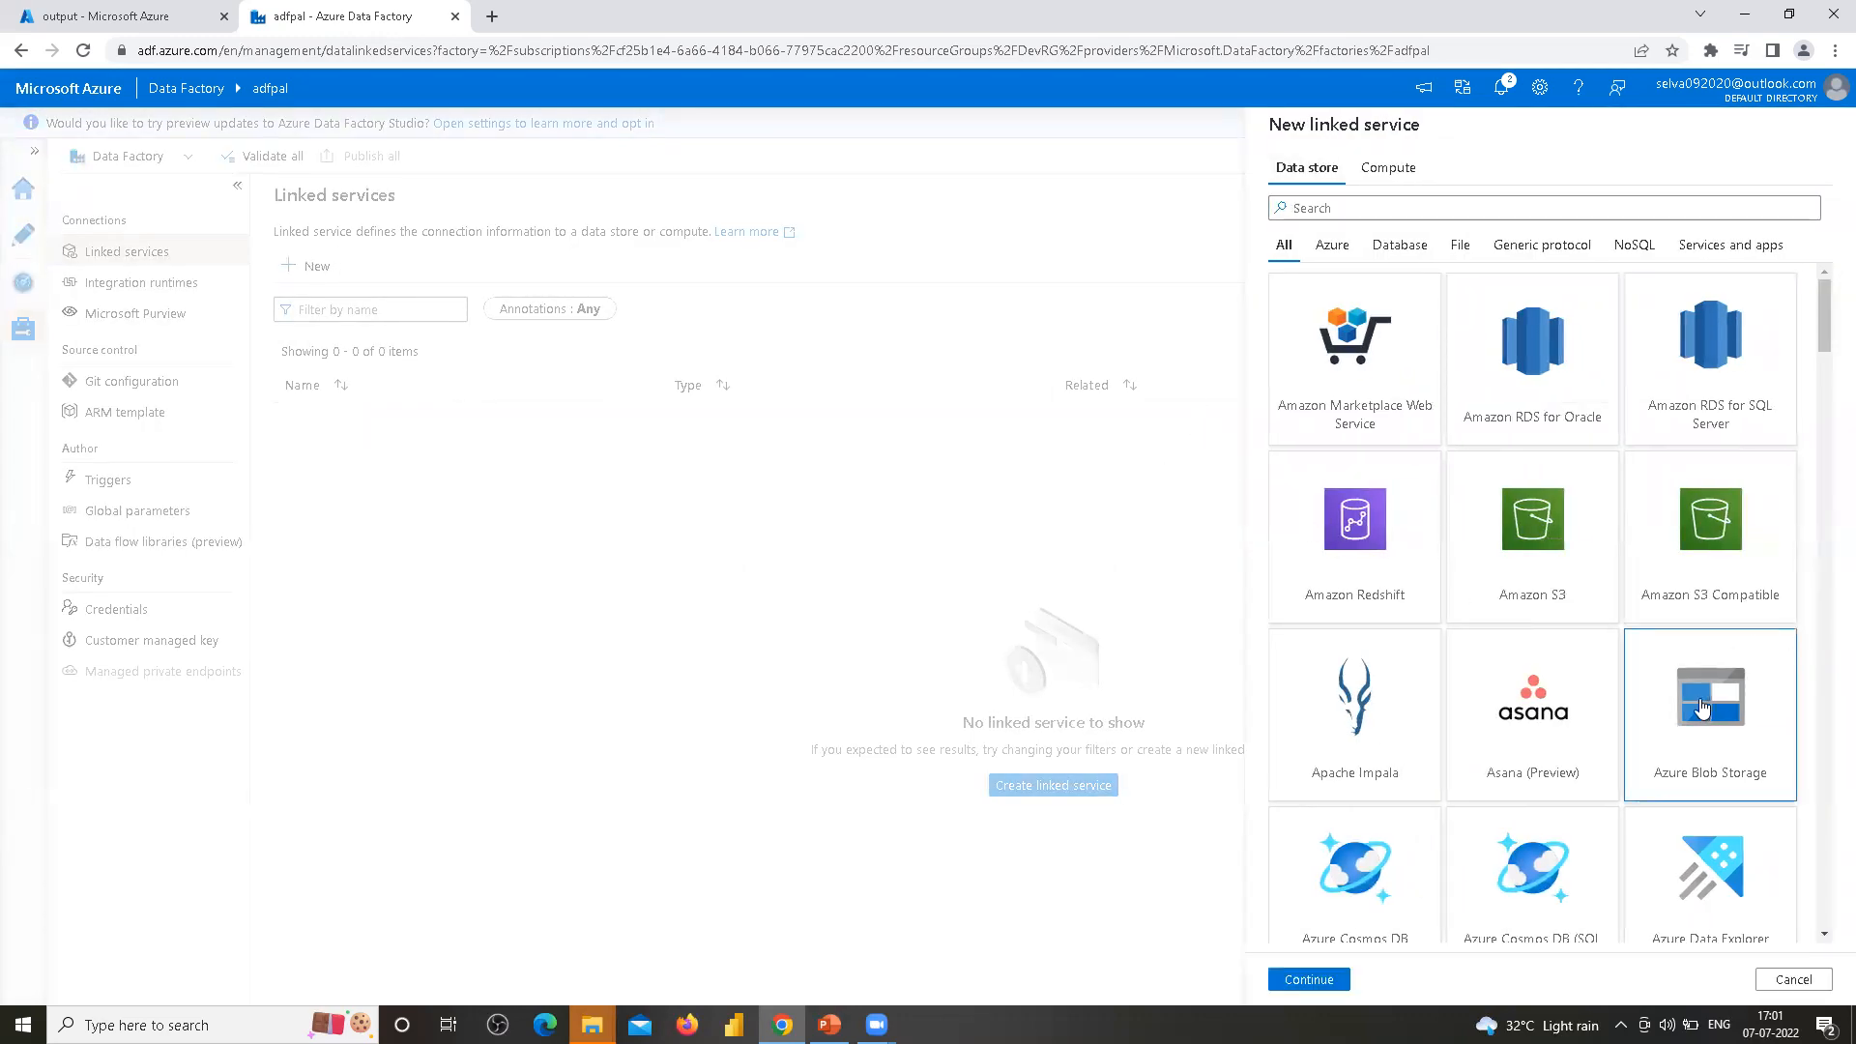
{"action": "left_click", "coordinate": [1308, 979]}
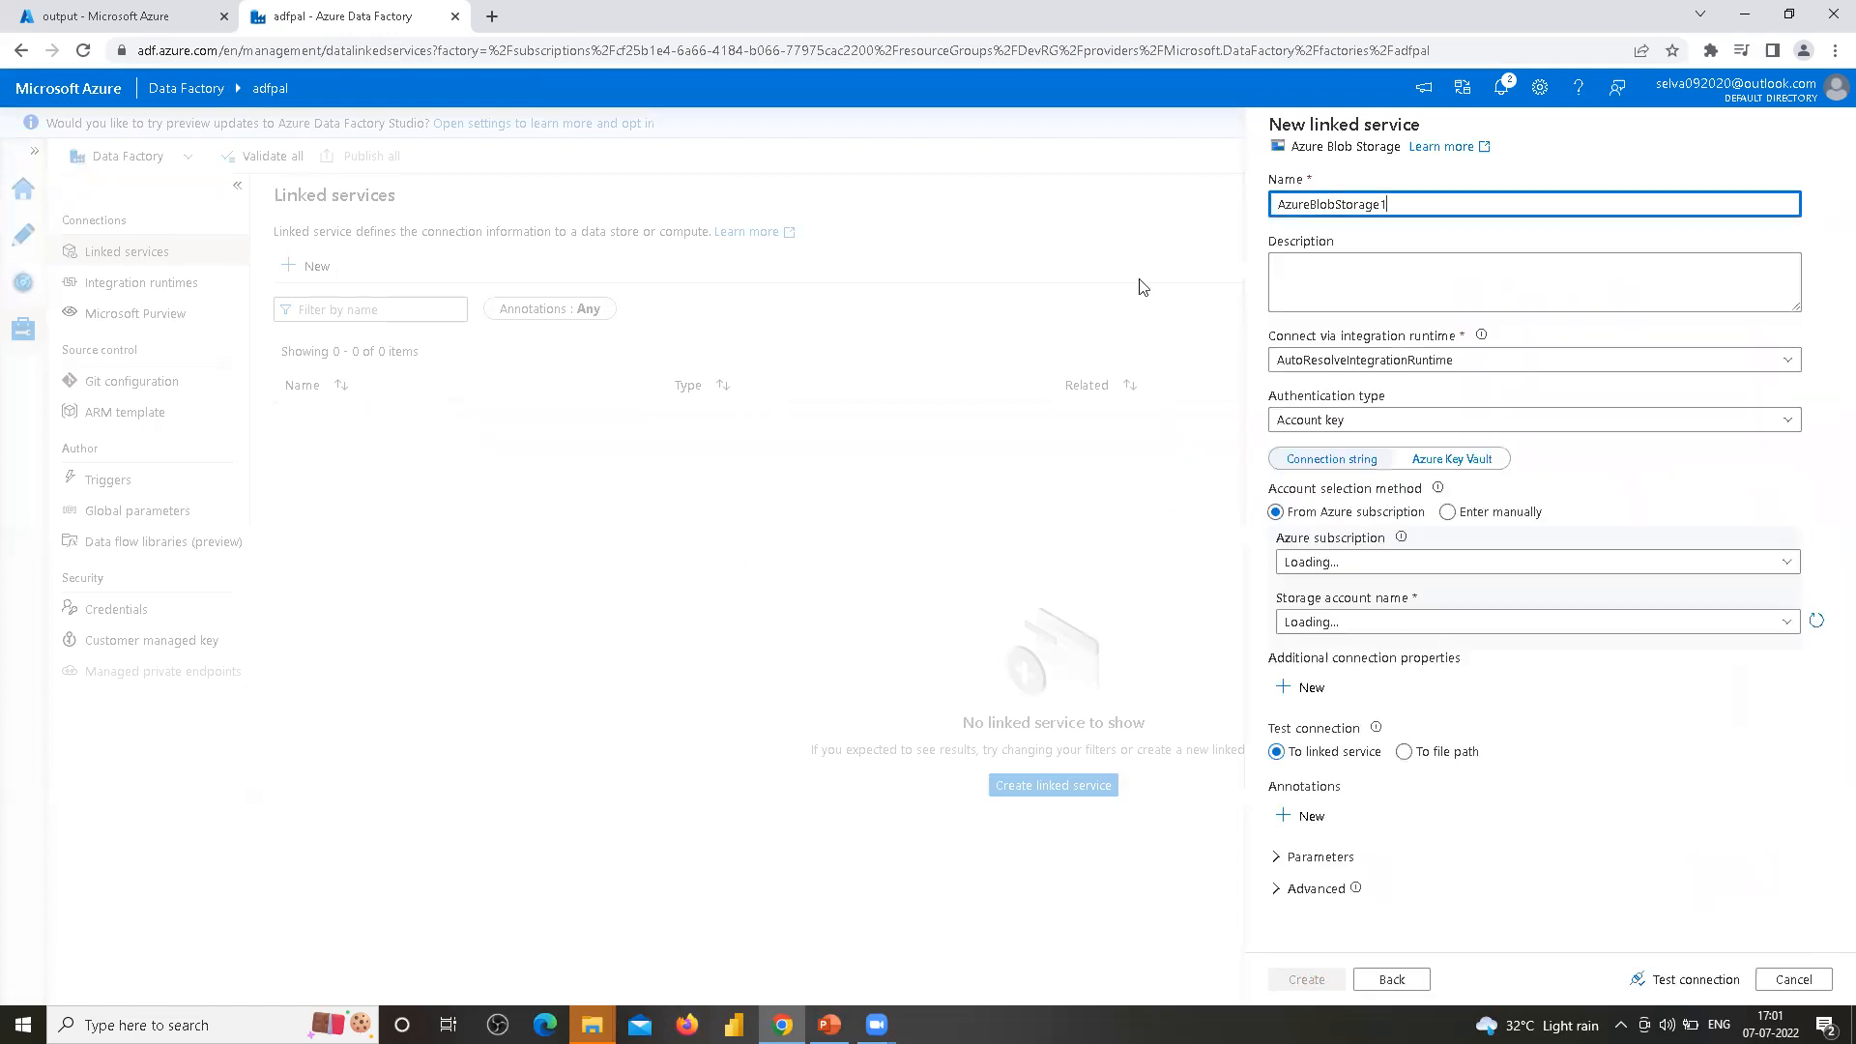
{"action": "key", "text": "ctrl+a"}
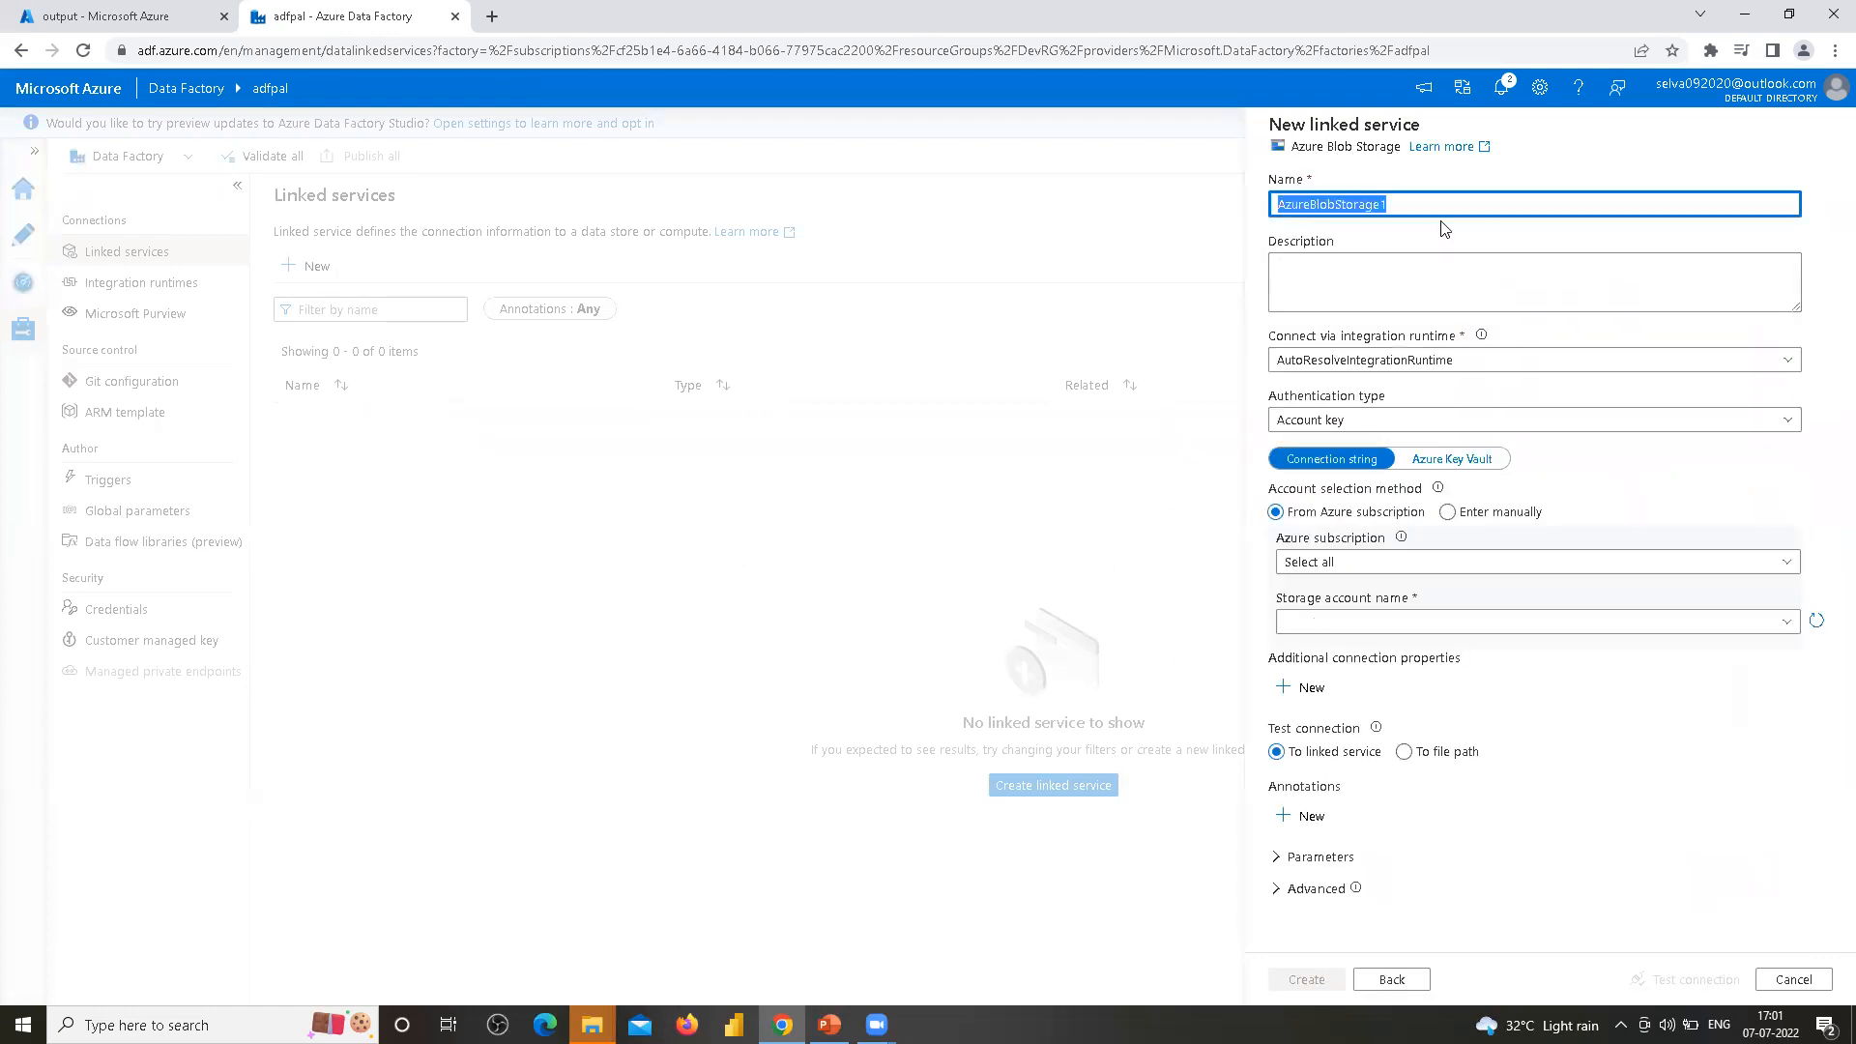
{"action": "type", "text": "LS"}
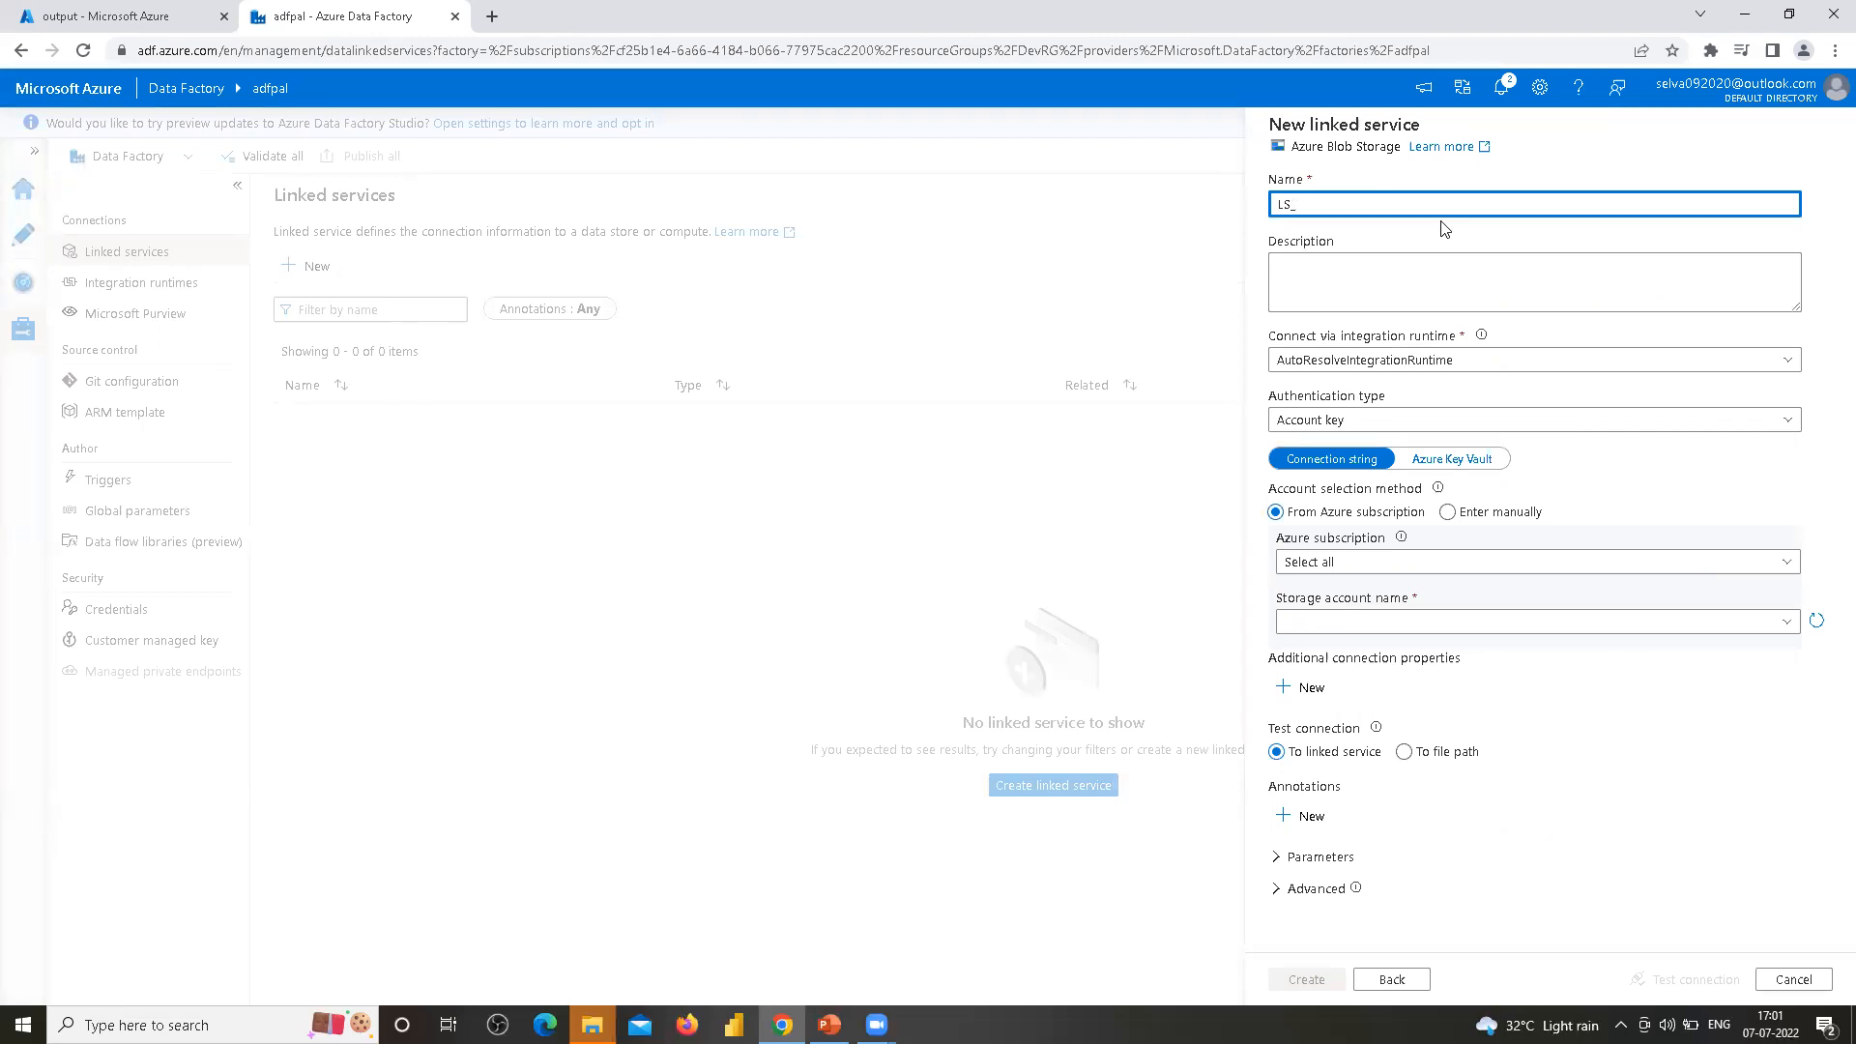
{"action": "type", "text": "_ABS"}
{"action": "type", "text": "_Copy"}
{"action": "key", "text": "BackSpace"}
{"action": "key", "text": "BackSpace"}
{"action": "key", "text": "BackSpace"}
{"action": "type", "text": "blobstorage"}
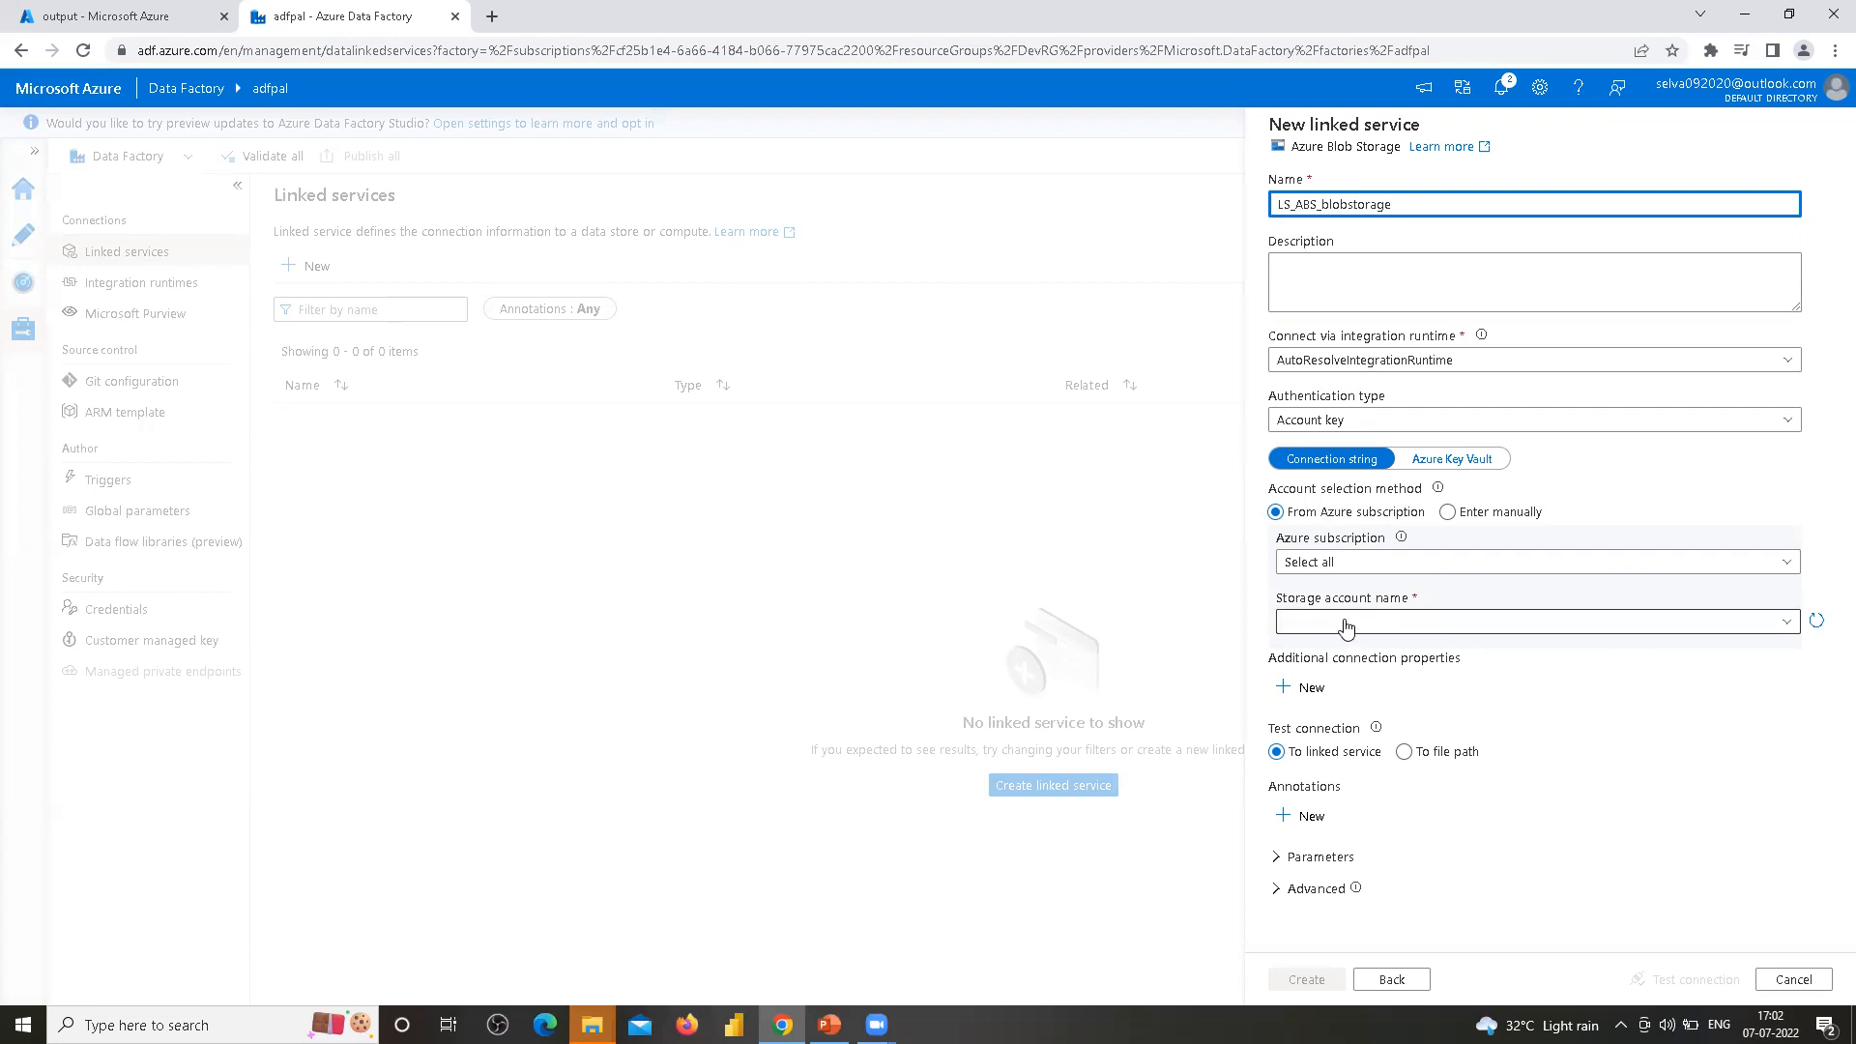
Select the Pay-As-You-Go subscription and blobstorageaccountpal storage account, test the connection and create the linked service
{"action": "left_click", "coordinate": [1351, 561]}
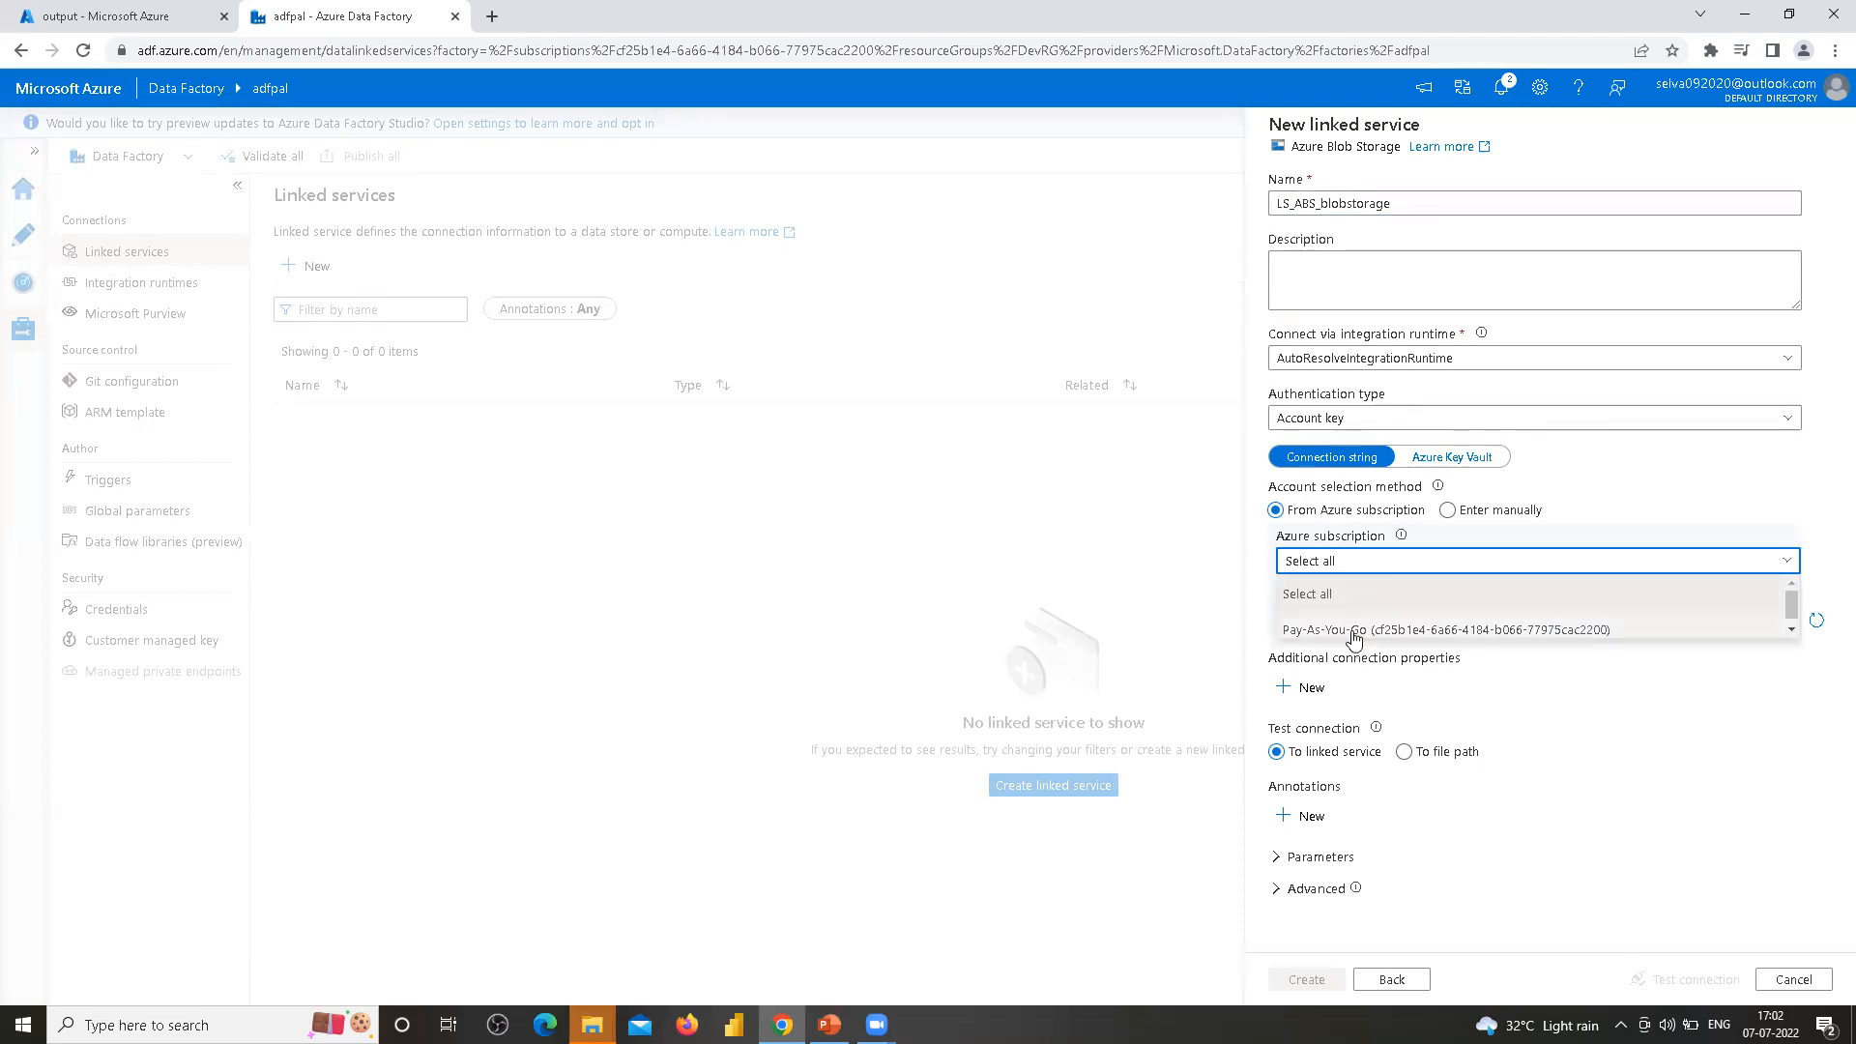
{"action": "left_click", "coordinate": [1353, 634]}
{"action": "left_click", "coordinate": [1462, 626]}
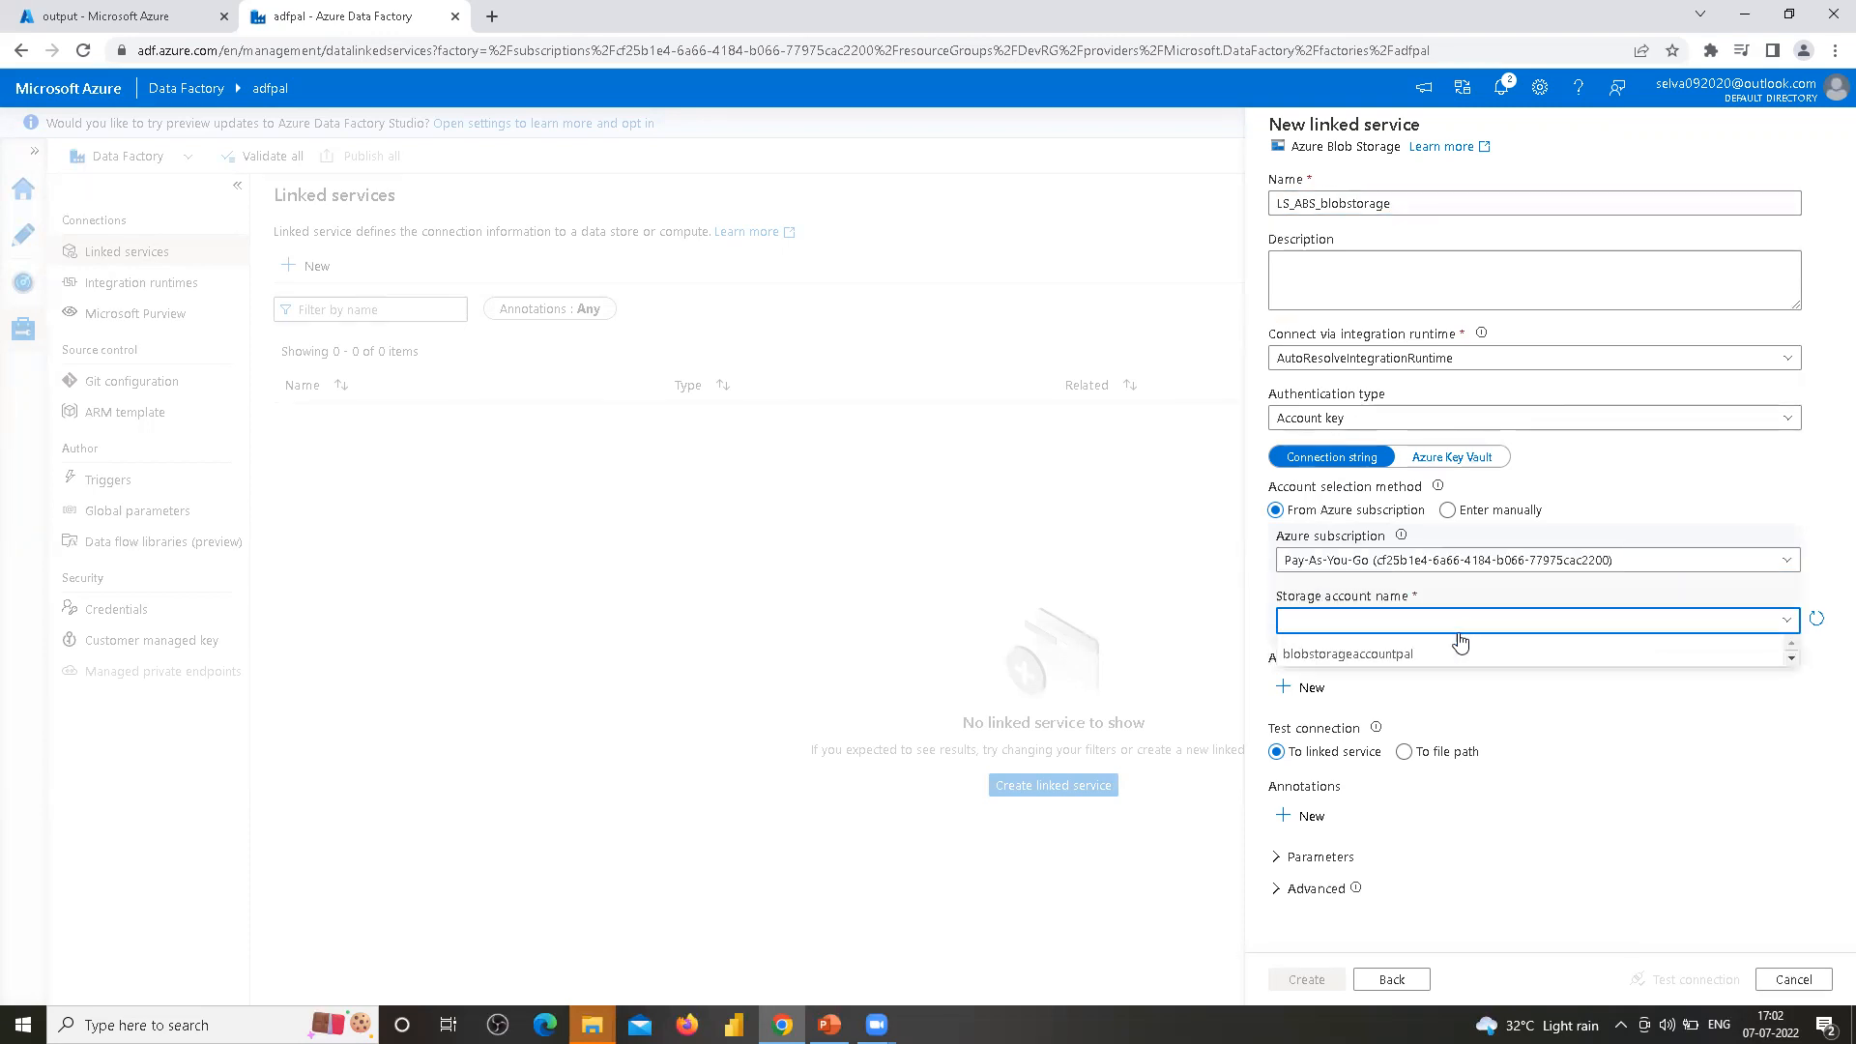
{"action": "left_click", "coordinate": [1377, 658]}
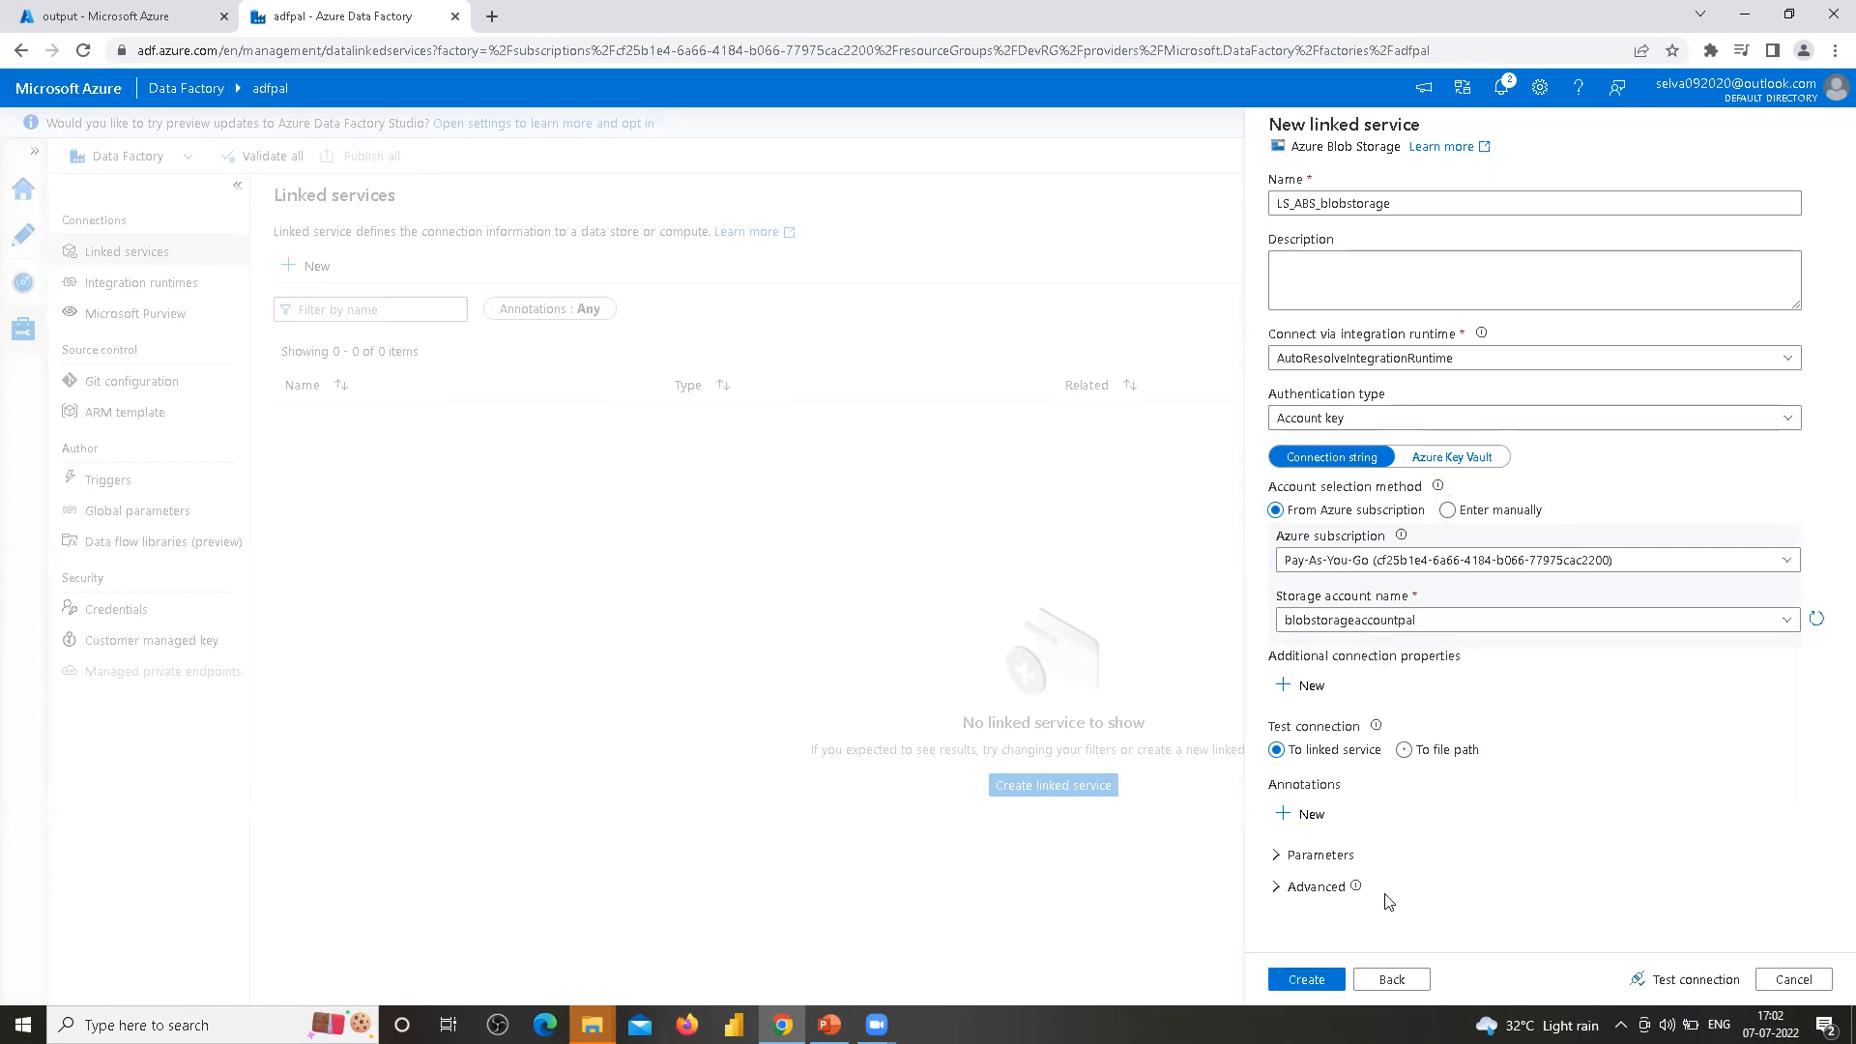
{"action": "left_click", "coordinate": [1687, 979]}
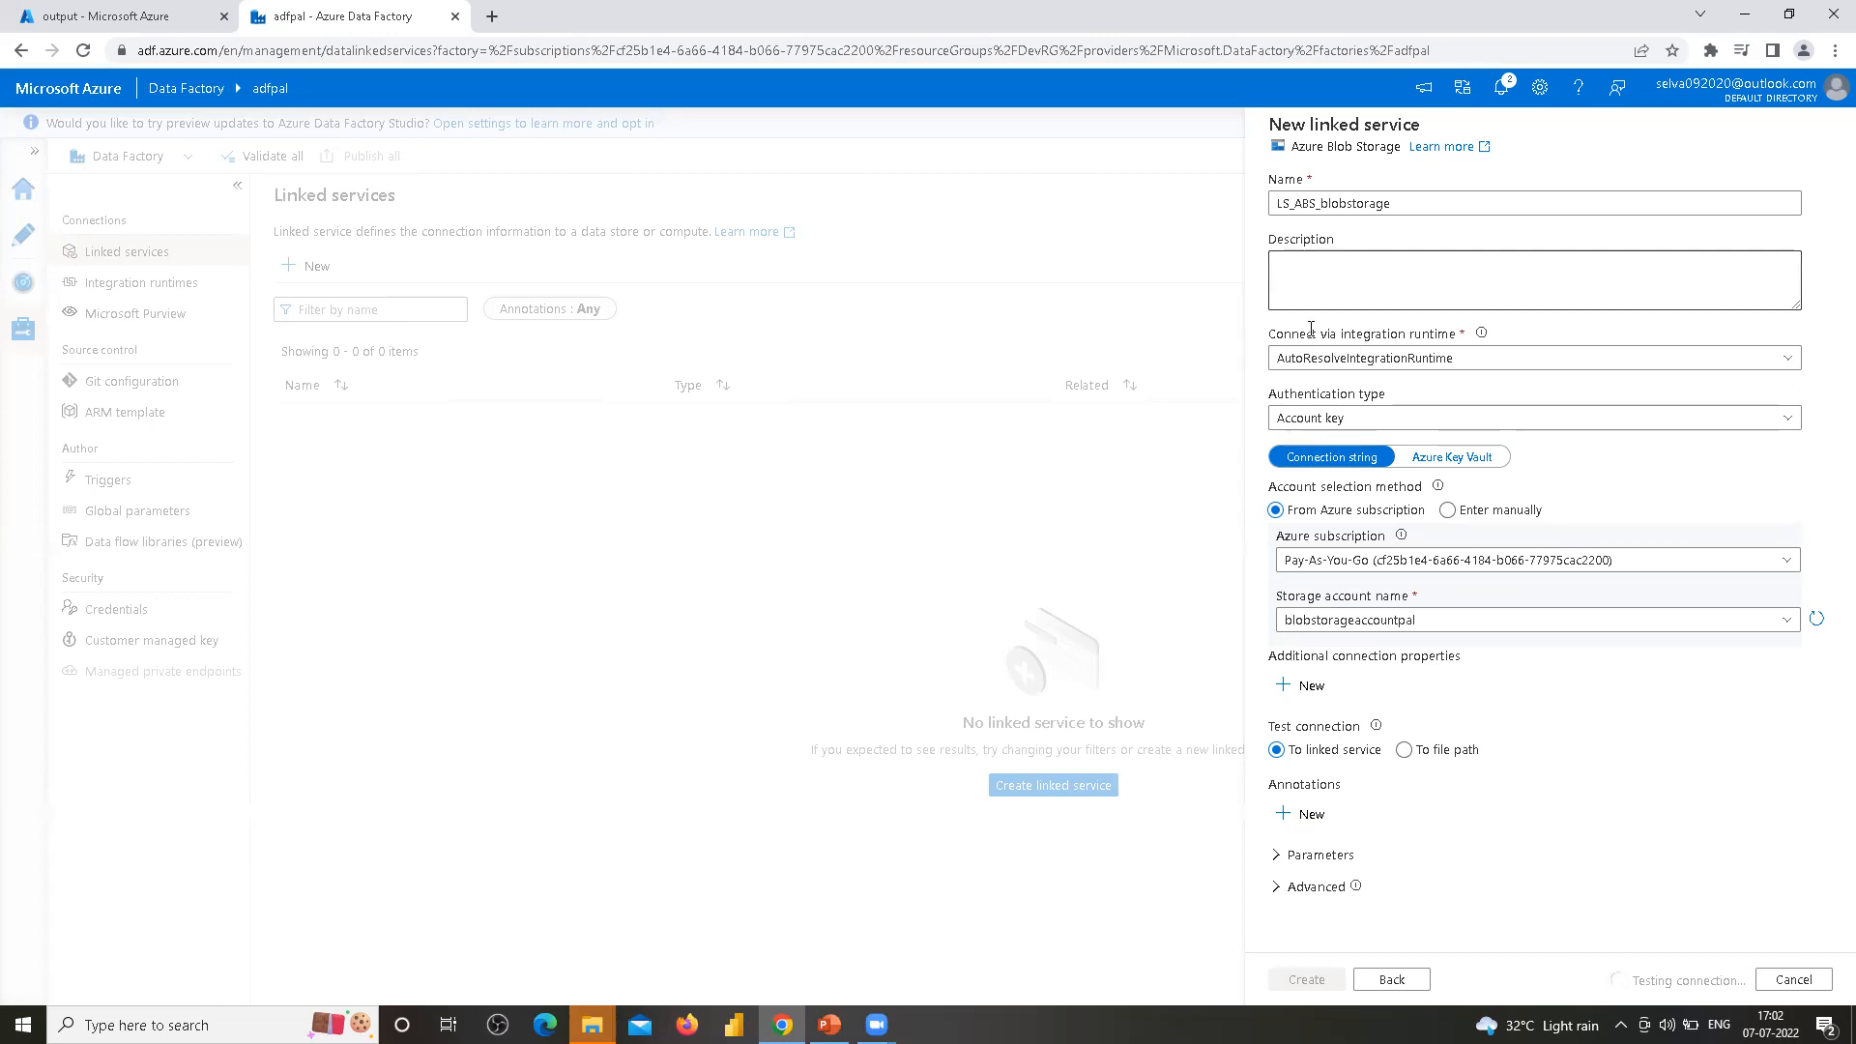
{"action": "left_click", "coordinate": [1308, 979]}
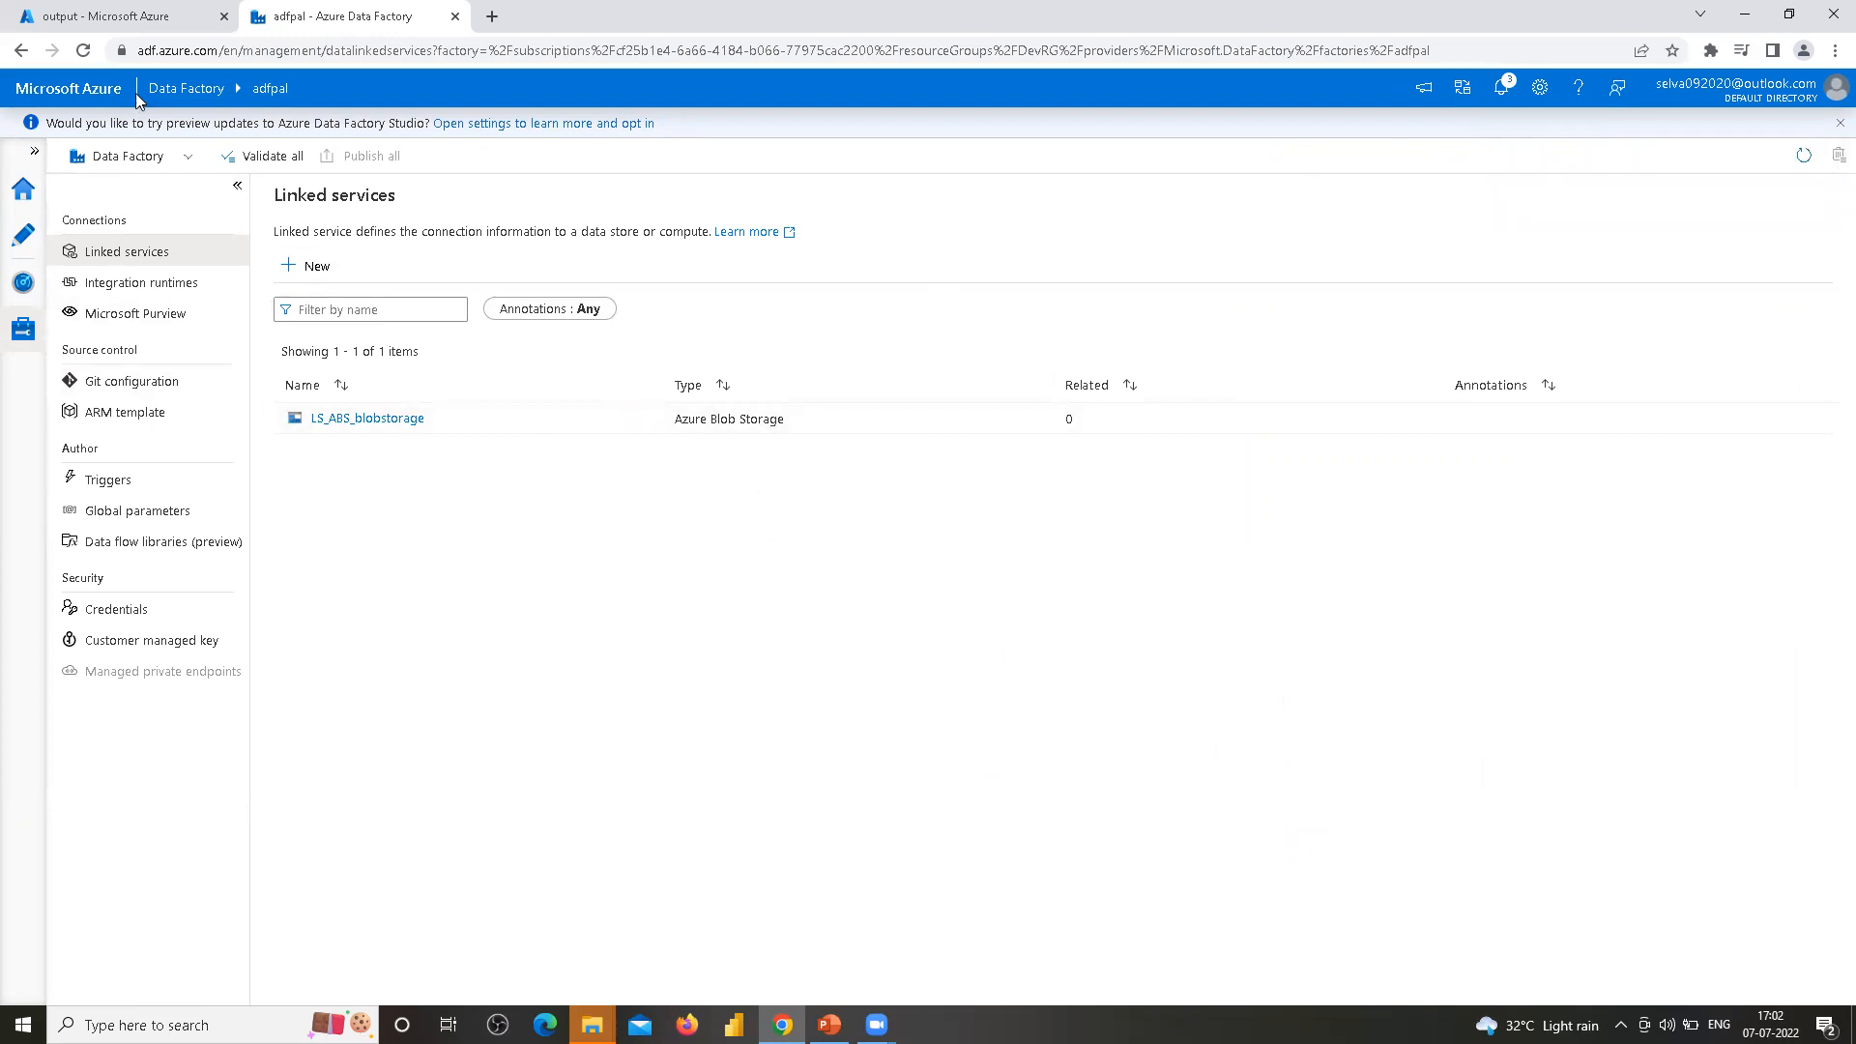
In the Azure portal tab, go back to the storage account's containers and open the input container
{"action": "left_click", "coordinate": [126, 16]}
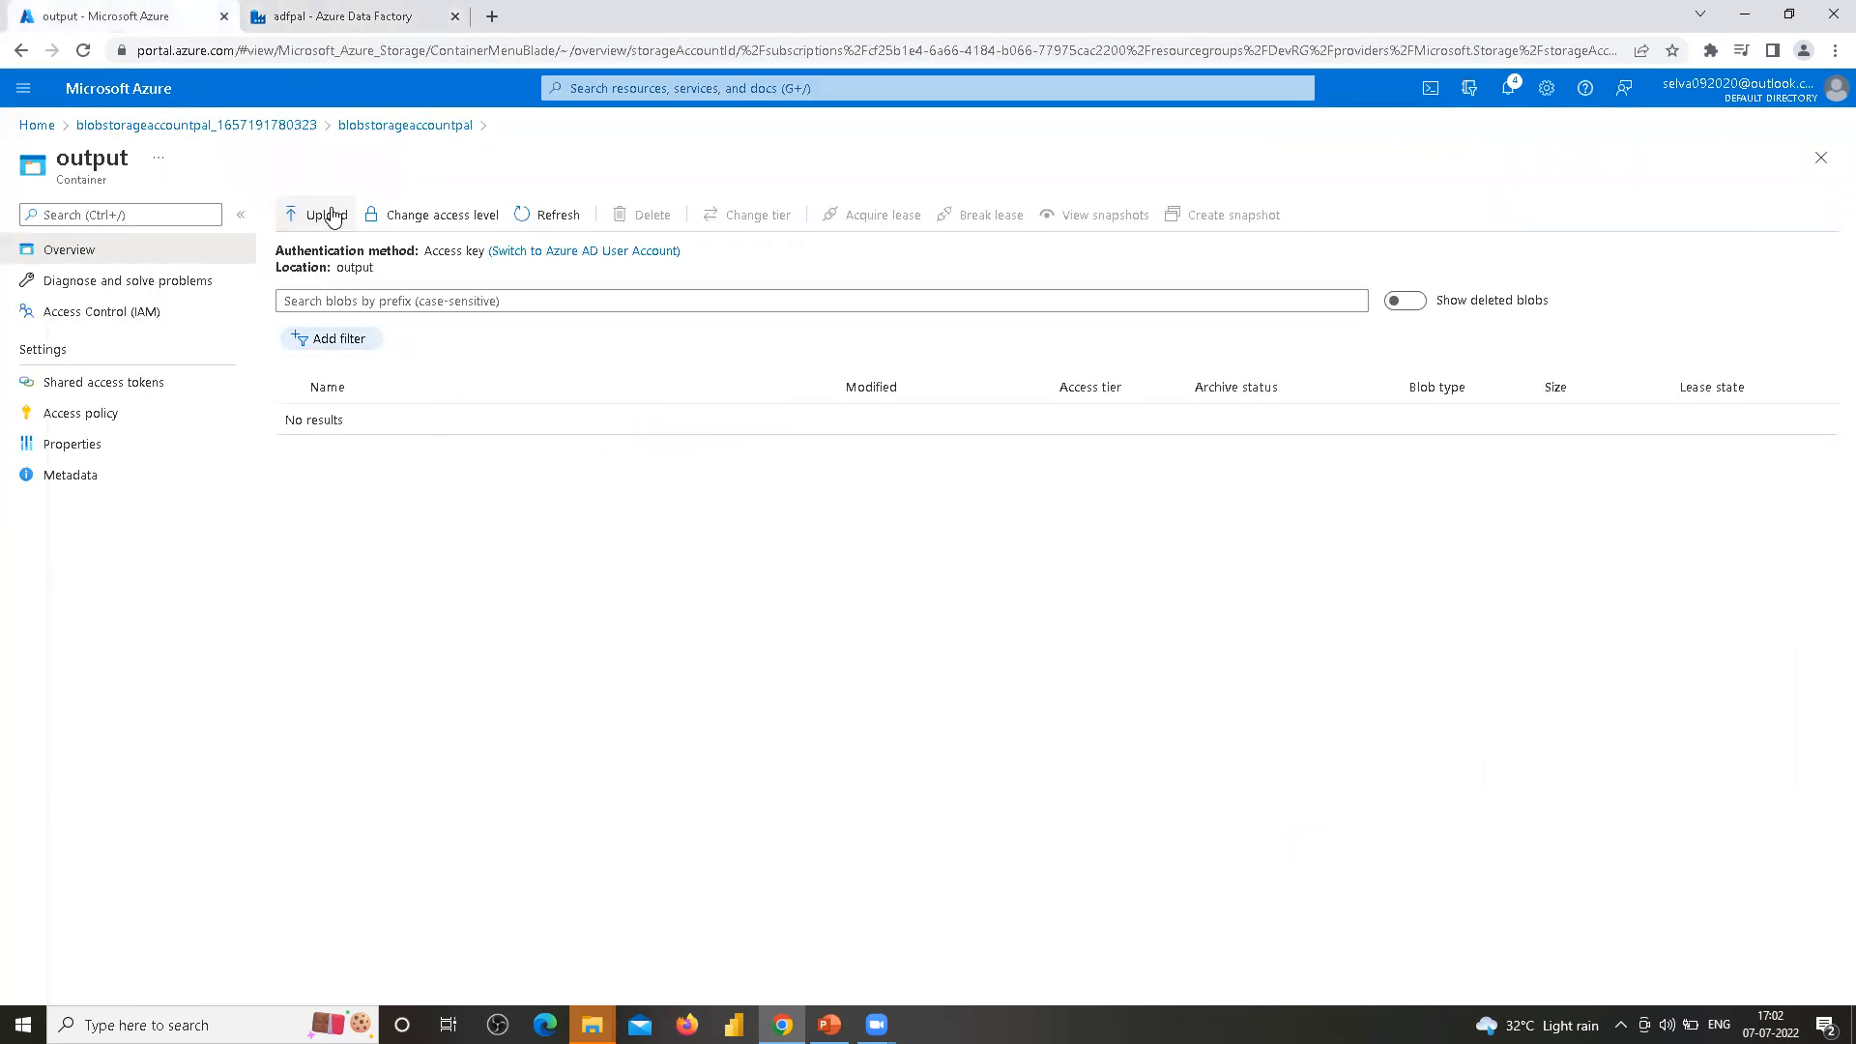
{"action": "left_click", "coordinate": [377, 127]}
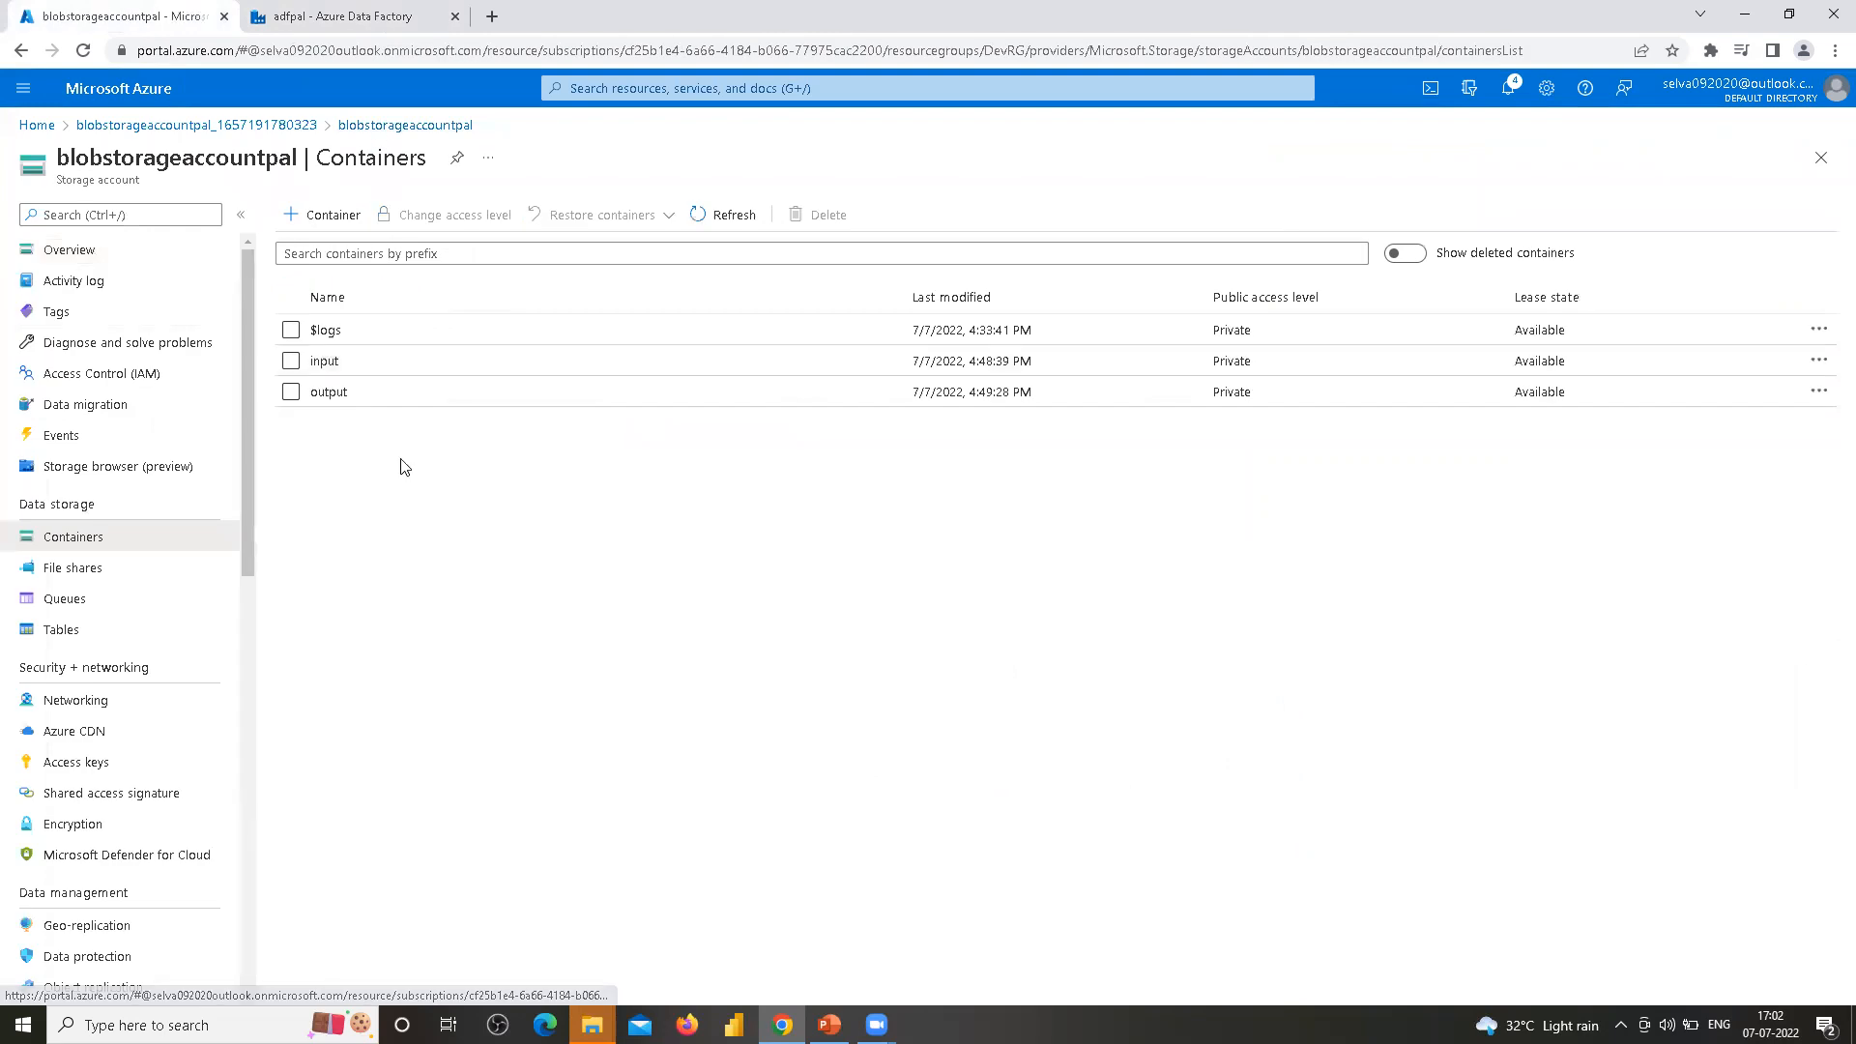
{"action": "left_click", "coordinate": [327, 360]}
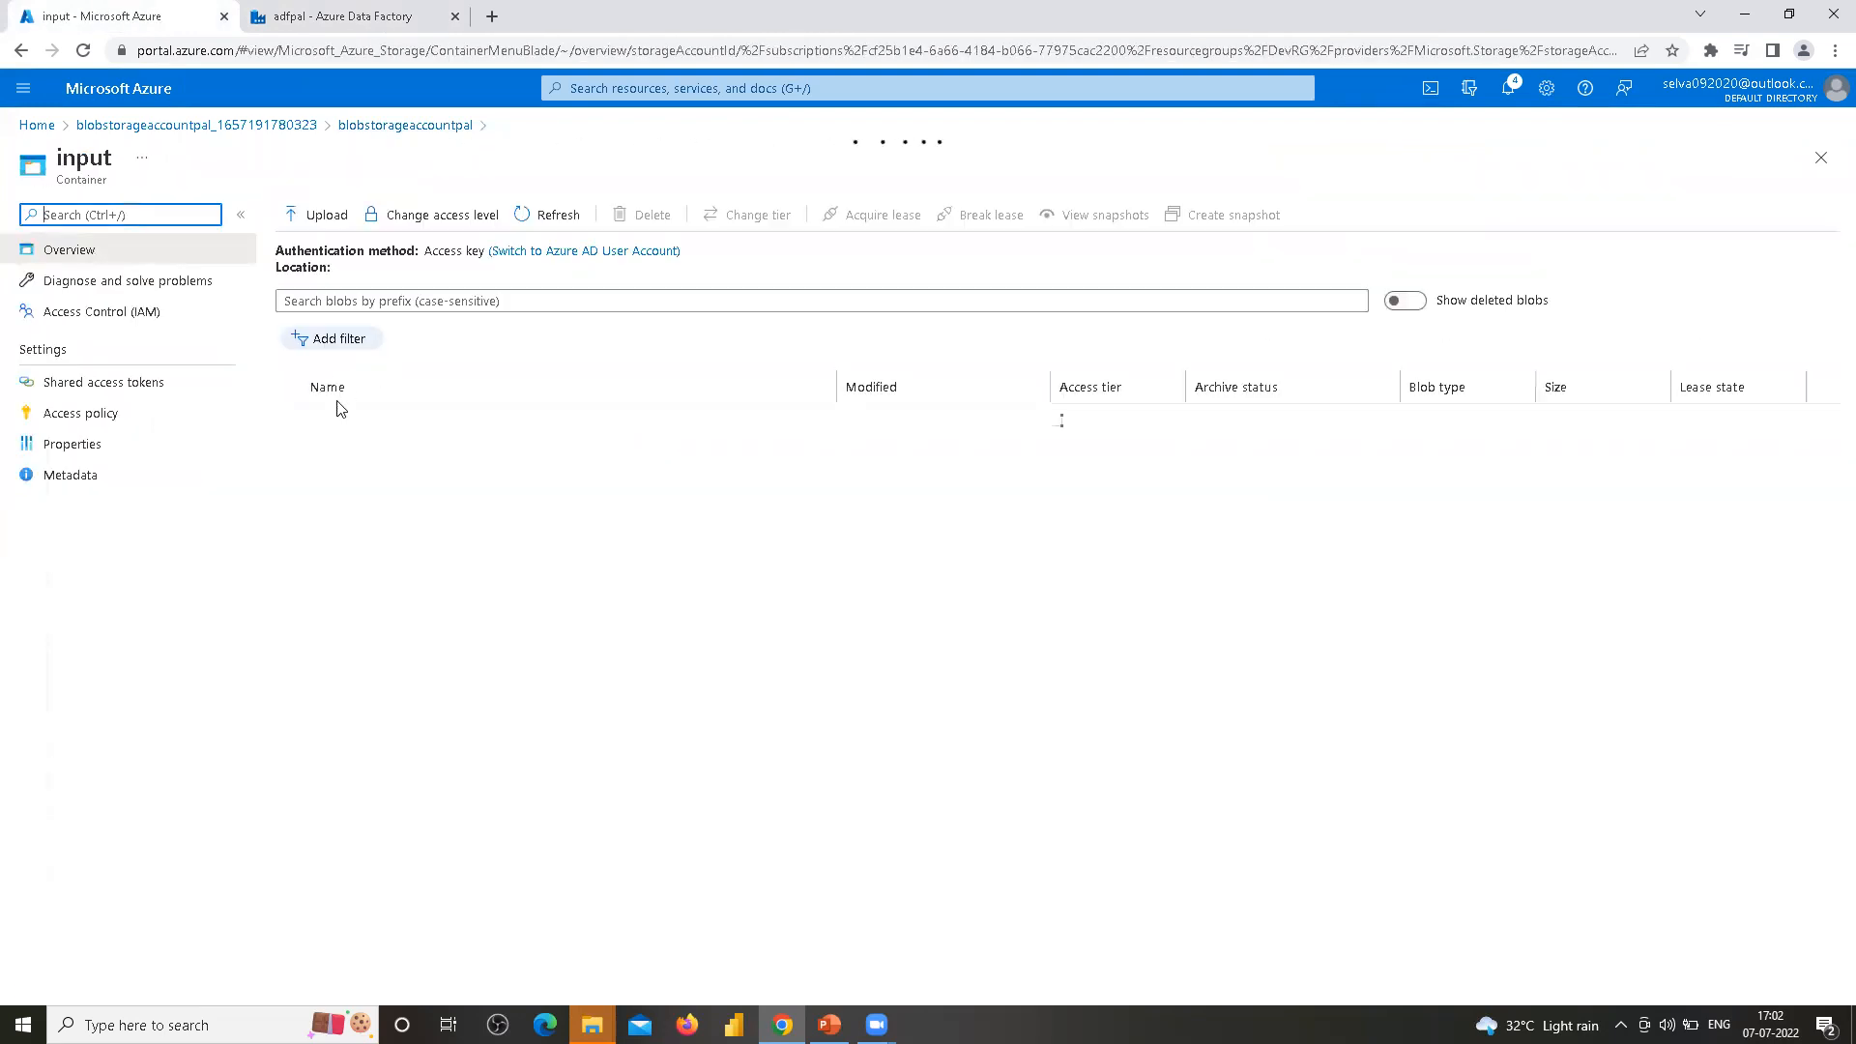
Check the input container's contents, then go back to the storage account and open the output container
{"action": "double_click", "coordinate": [350, 267]}
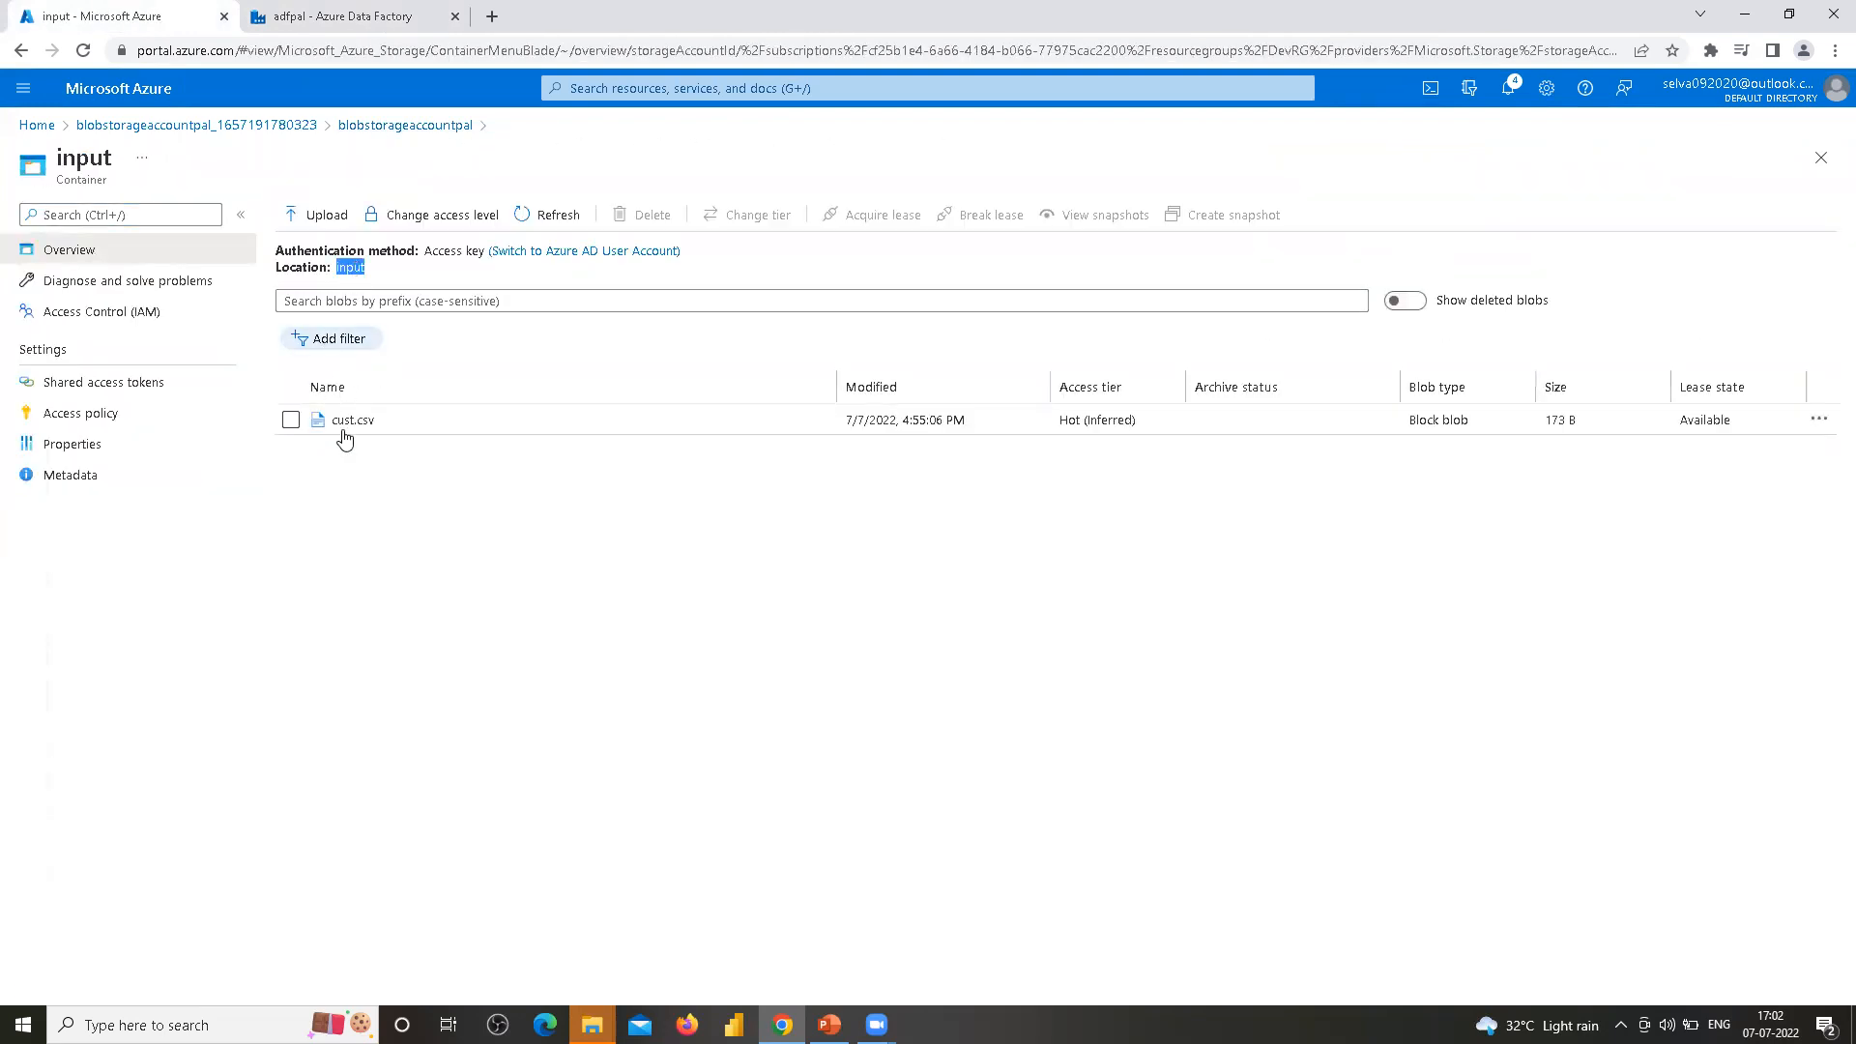
{"action": "left_click", "coordinate": [394, 125]}
{"action": "left_click", "coordinate": [326, 400]}
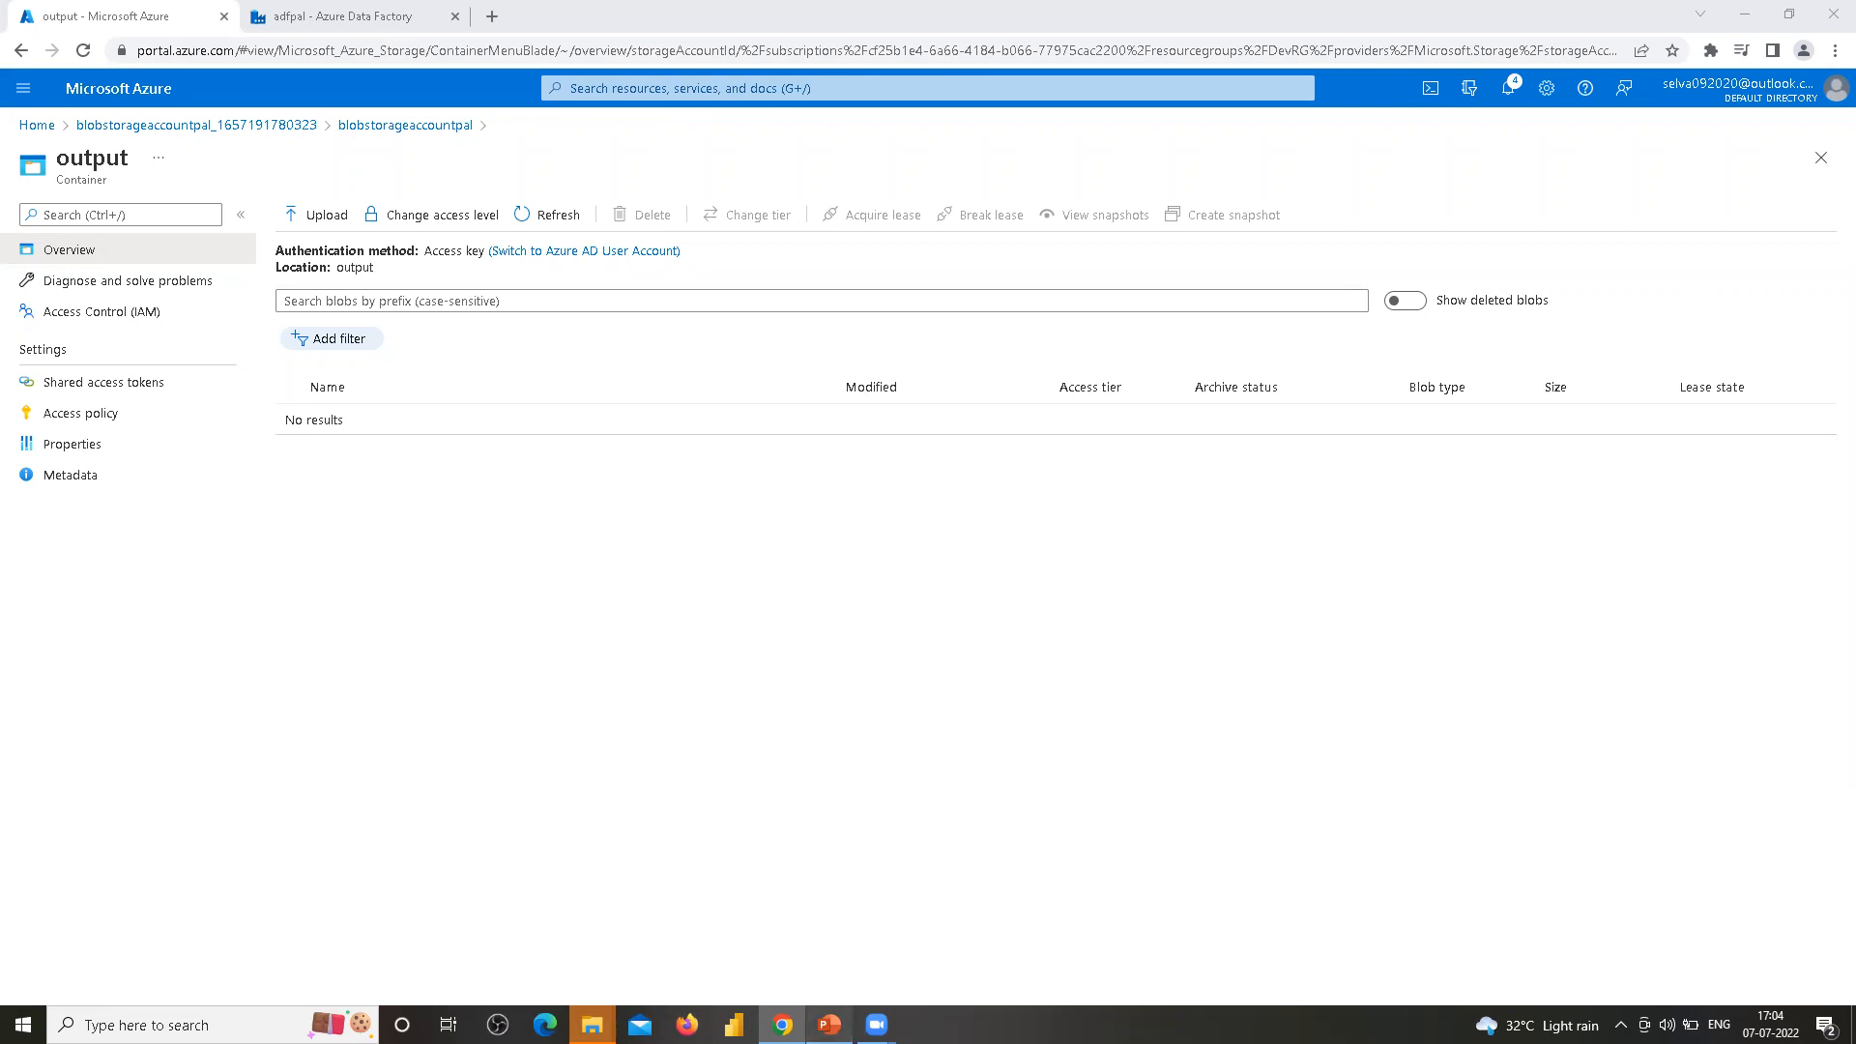
Review the Estimations slide in the presentation before returning to the browser
{"action": "left_click", "coordinate": [830, 1025]}
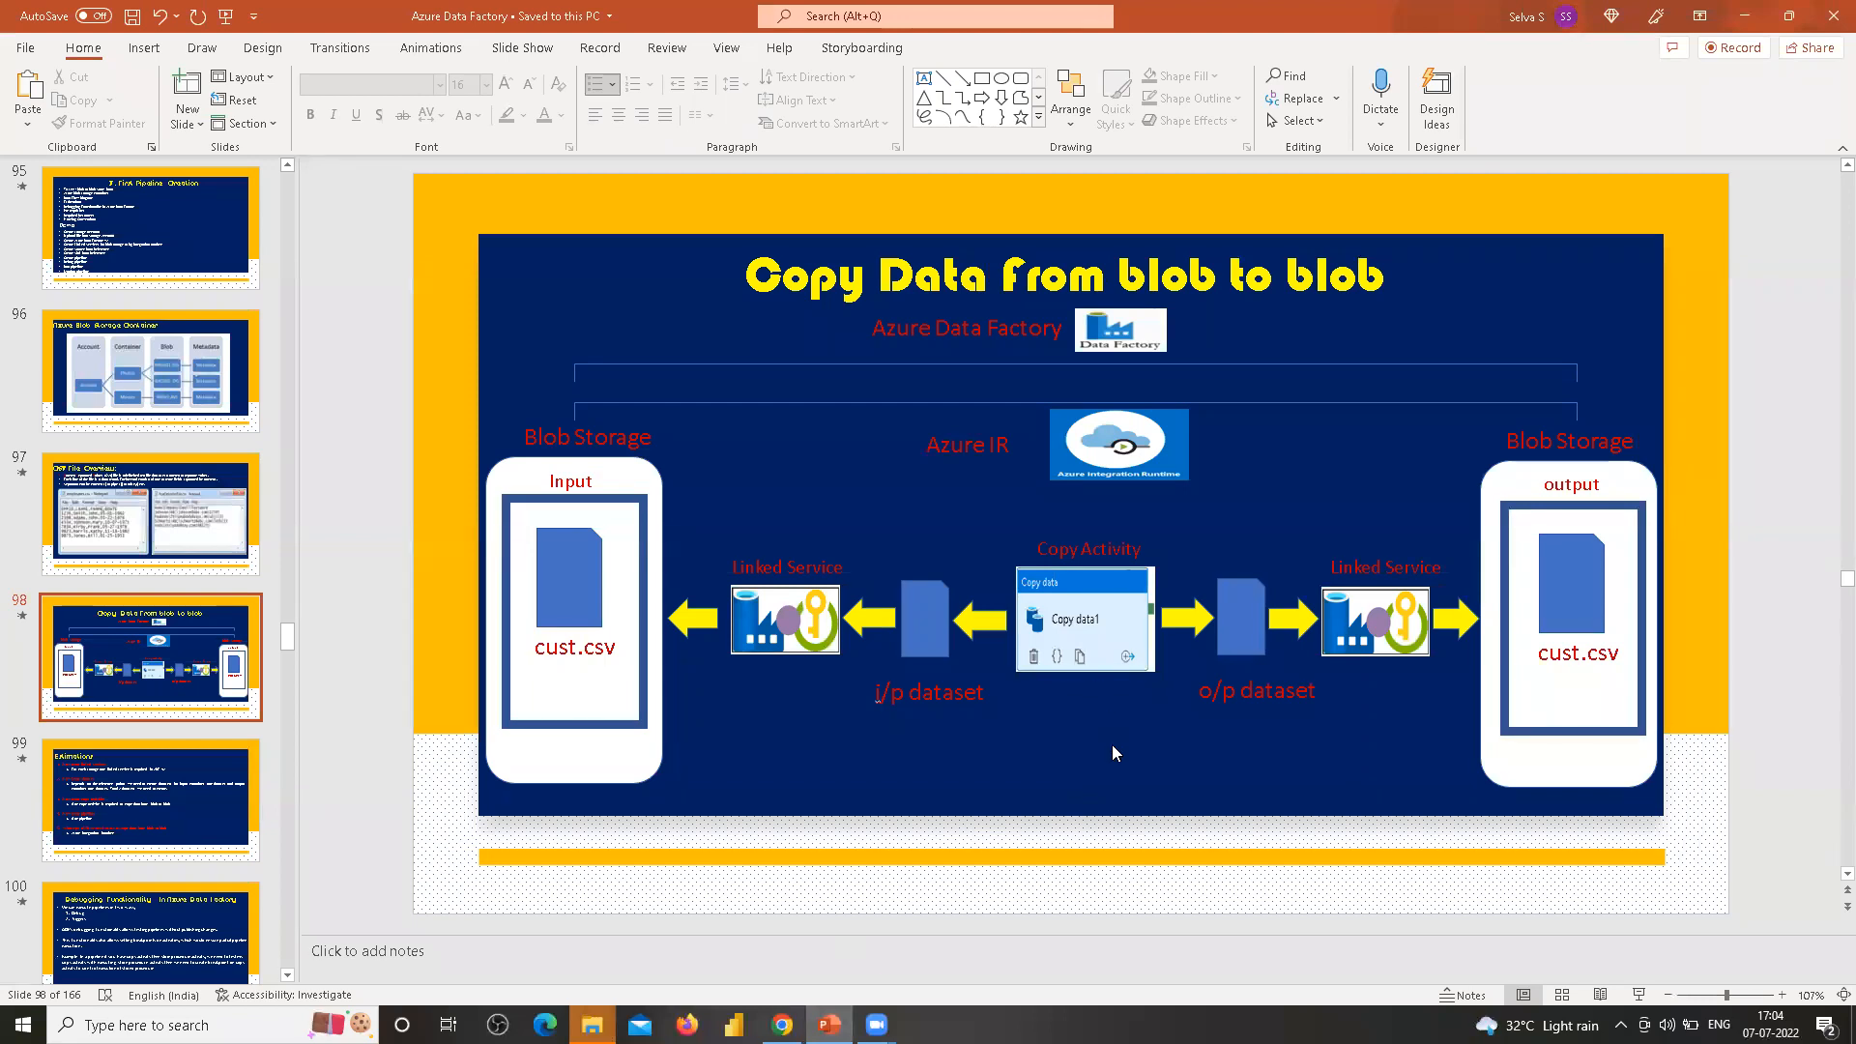
{"action": "scroll", "coordinate": [1114, 749], "scroll_direction": "down", "scroll_amount": 1}
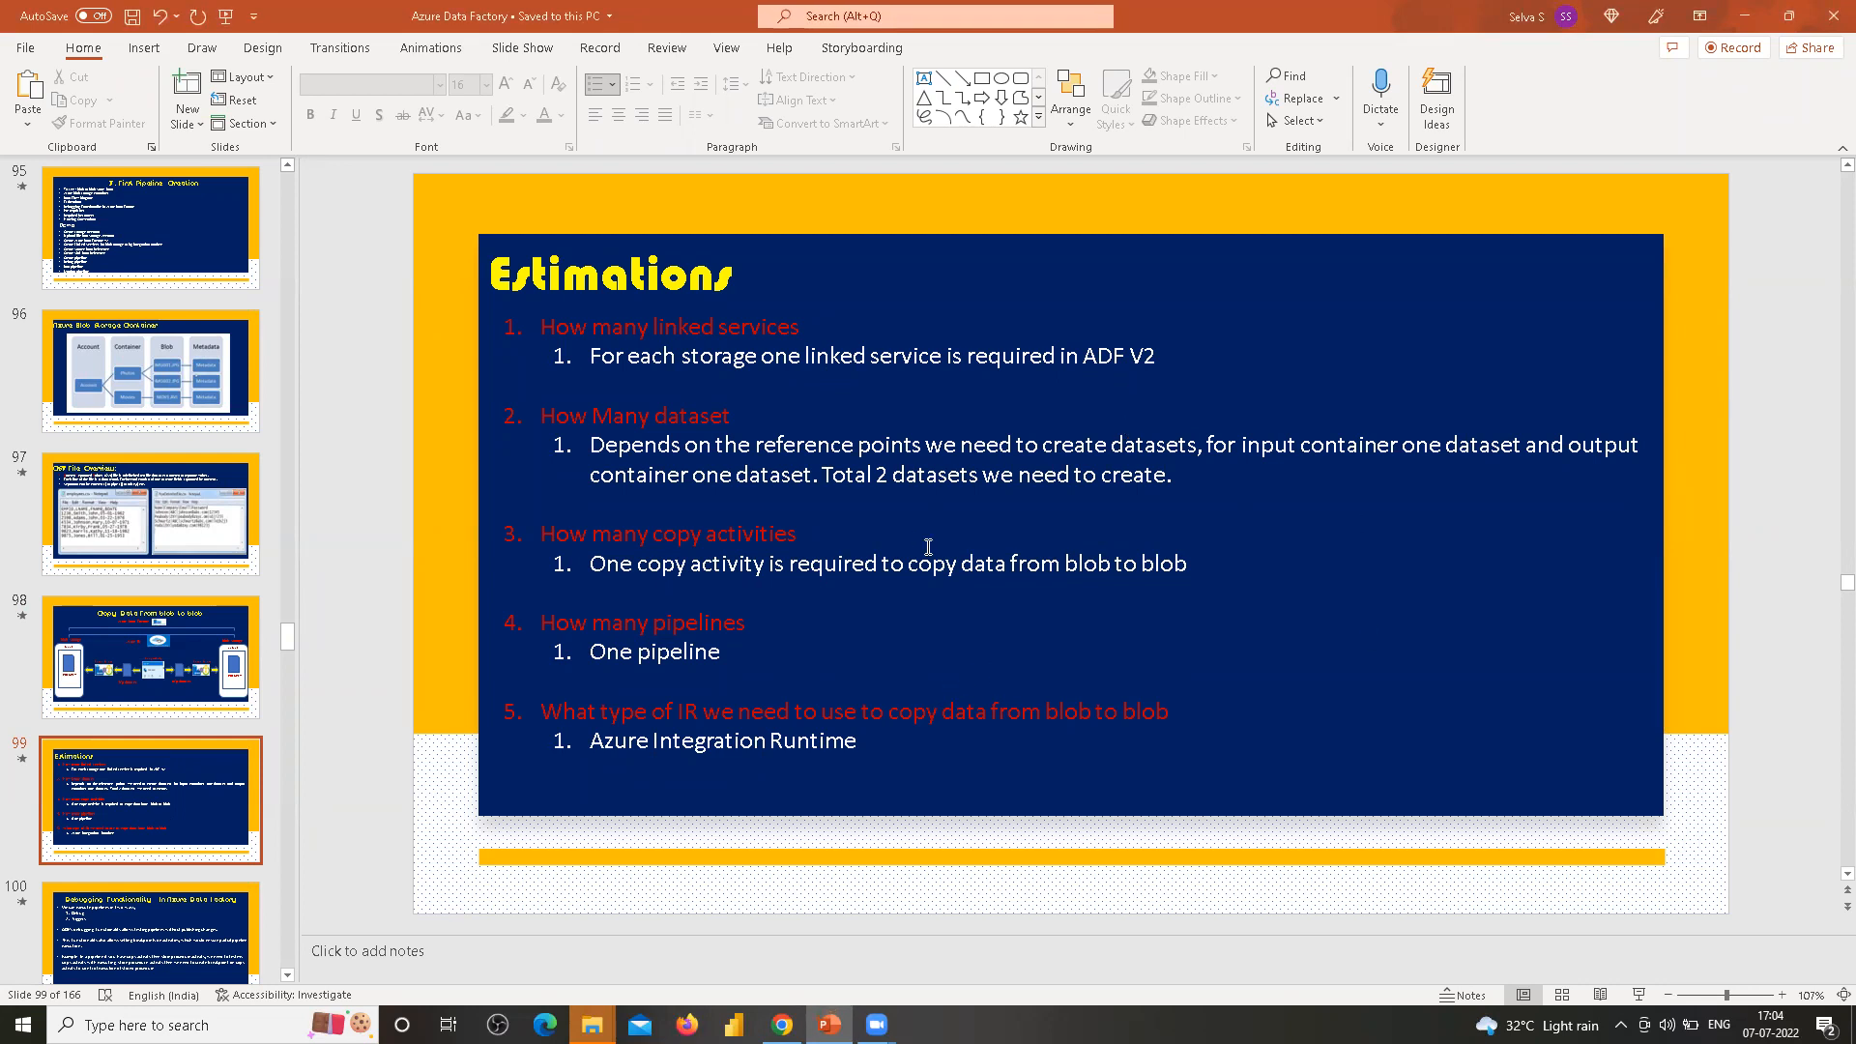
{"action": "key", "text": "alt+Tab"}
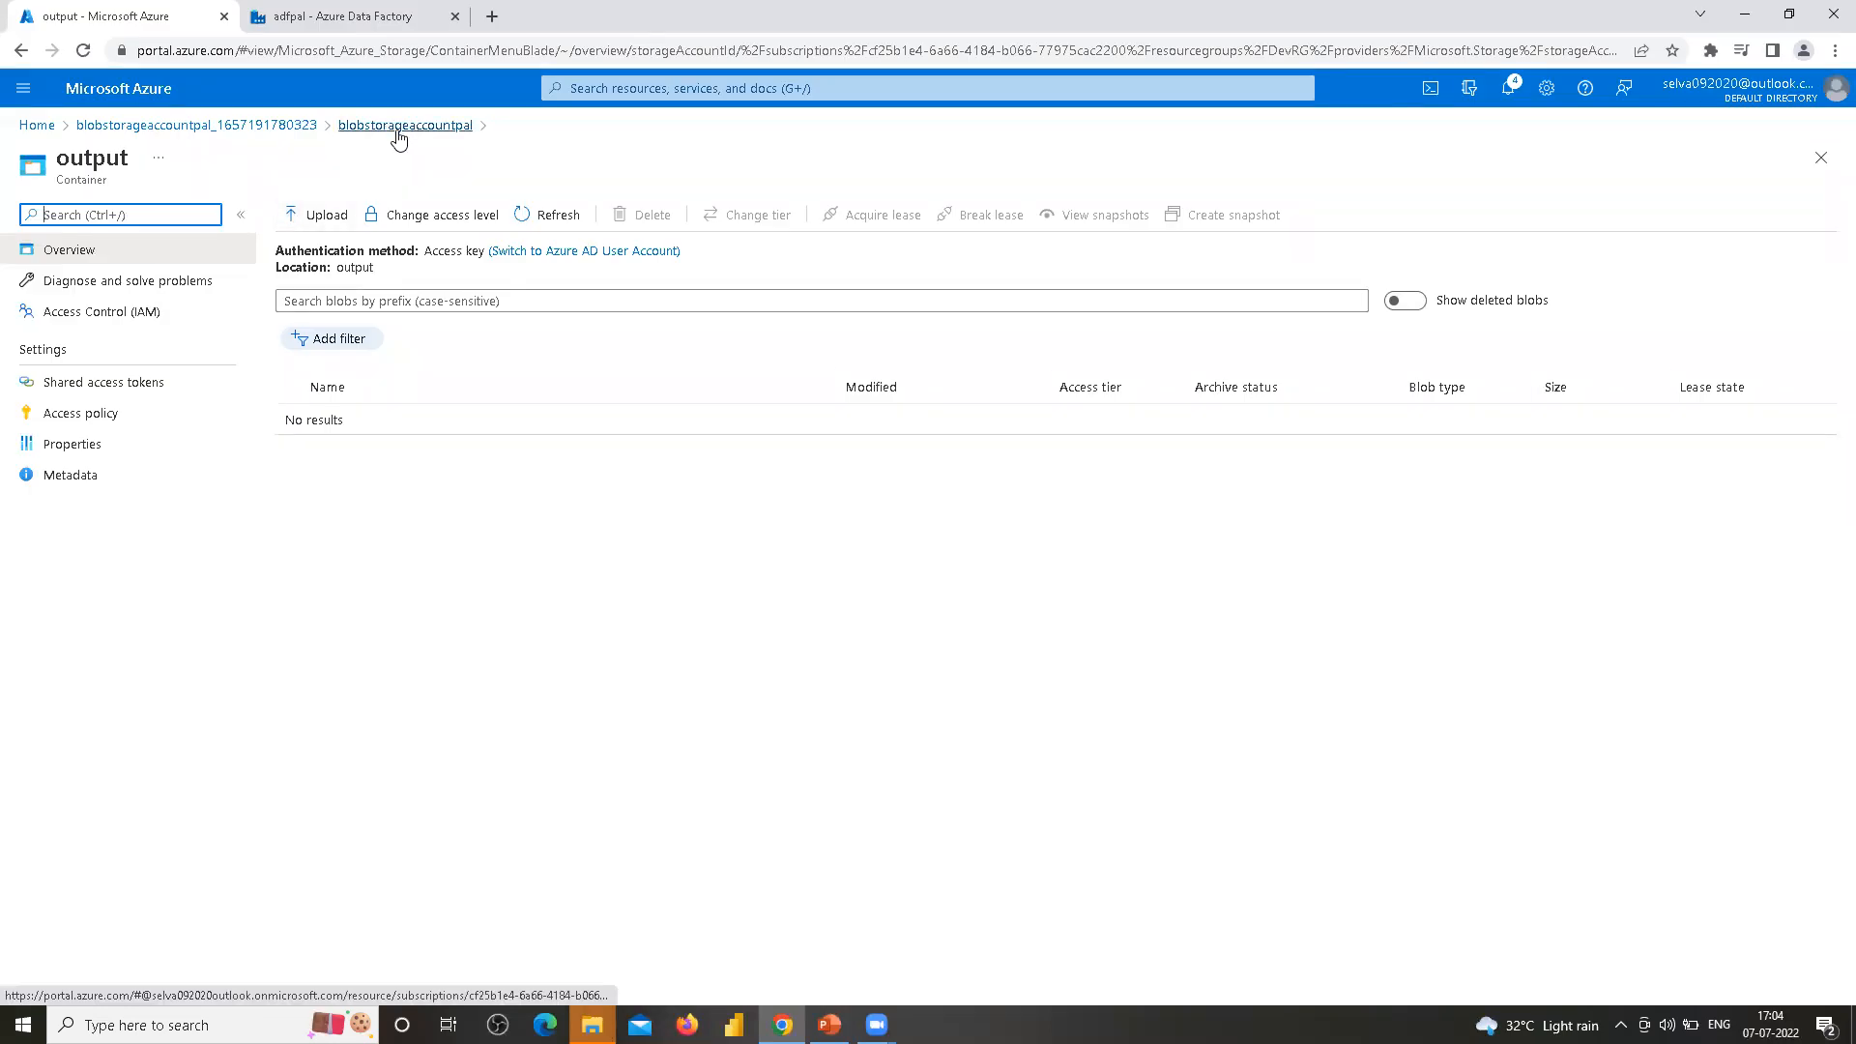
{"action": "left_click", "coordinate": [460, 132]}
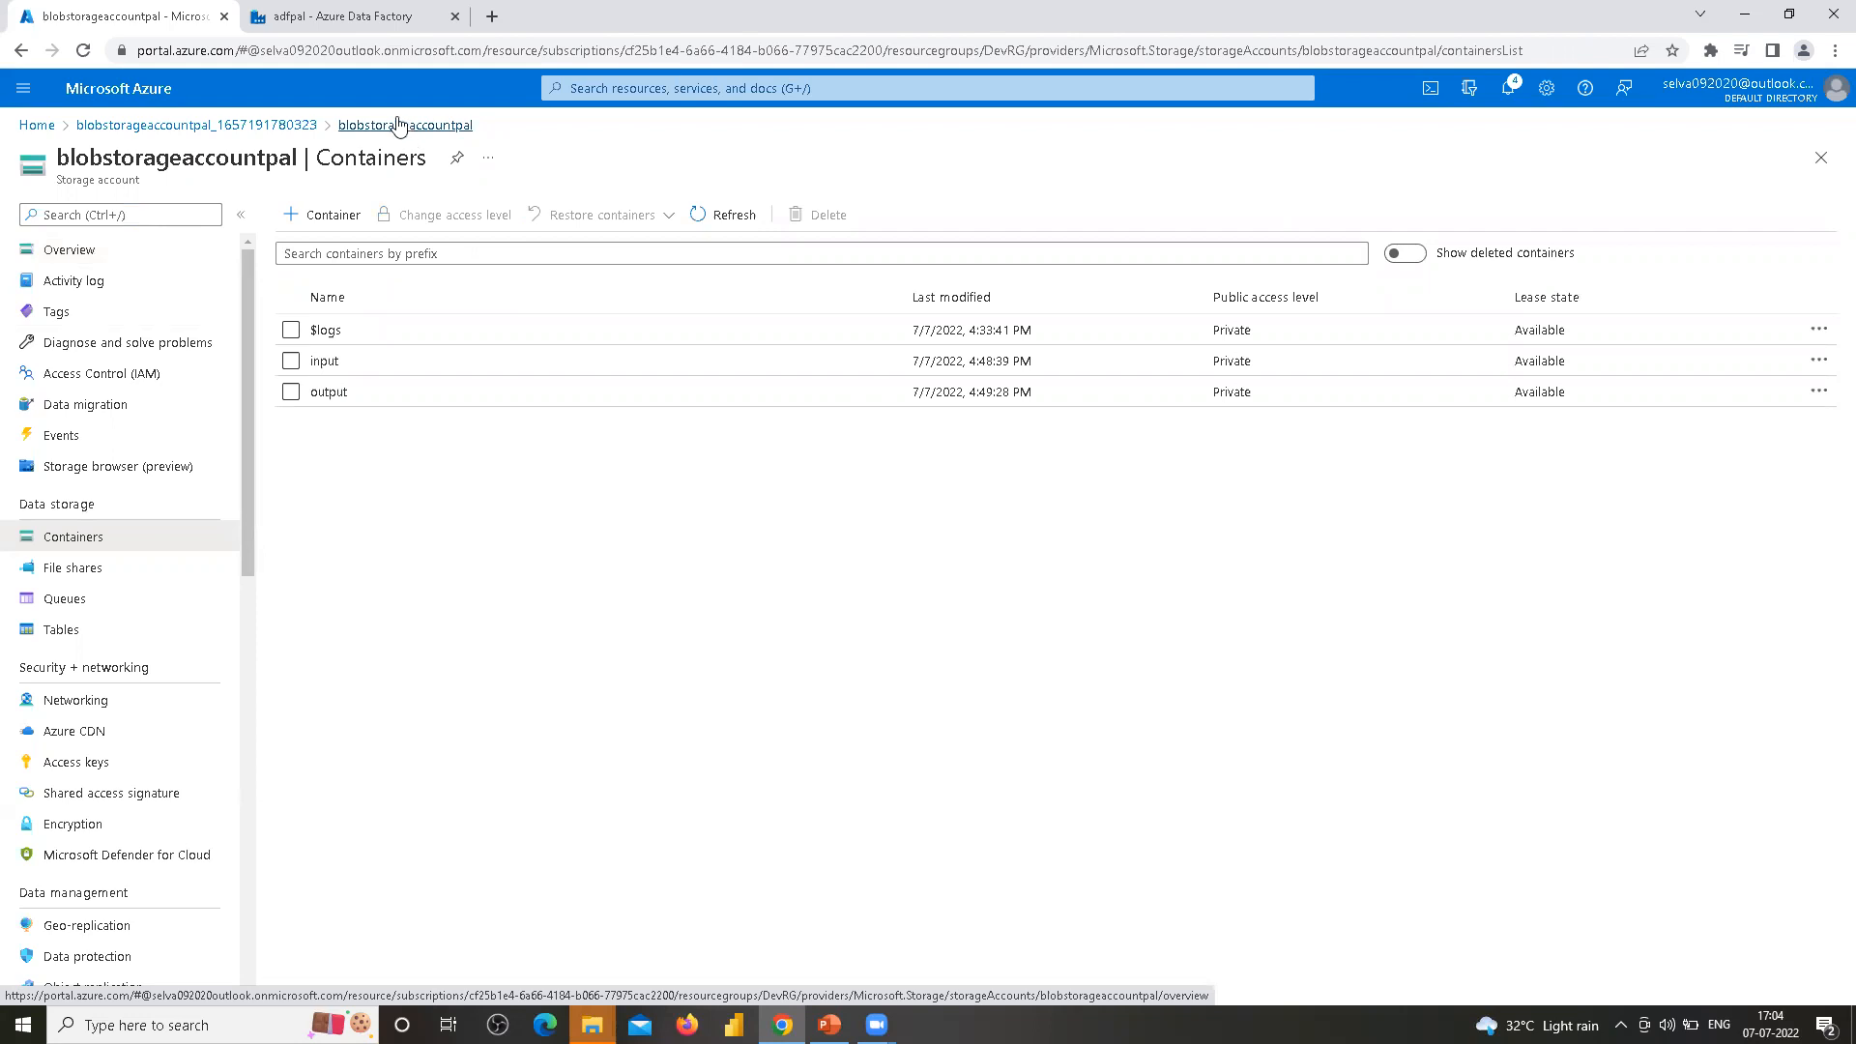
{"action": "left_click", "coordinate": [348, 16]}
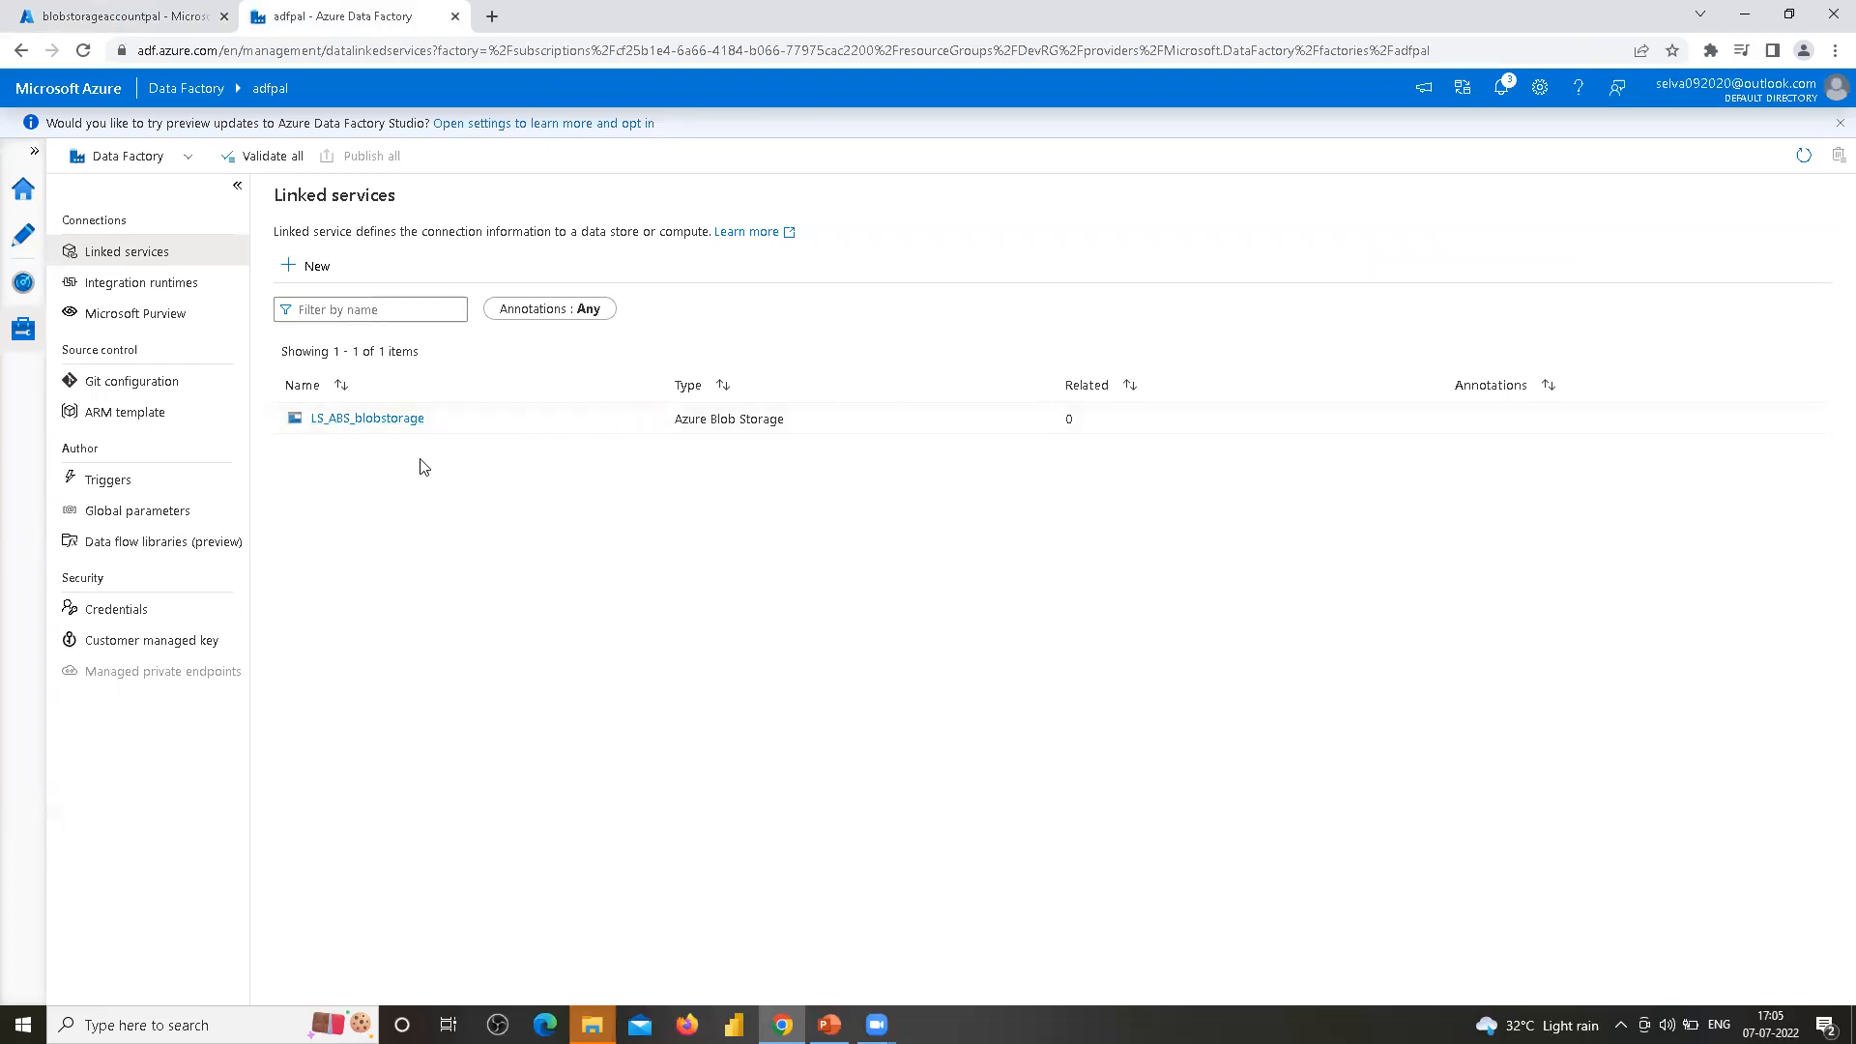
{"action": "mouse_move", "coordinate": [829, 1024]}
{"action": "left_click", "coordinate": [168, 18]}
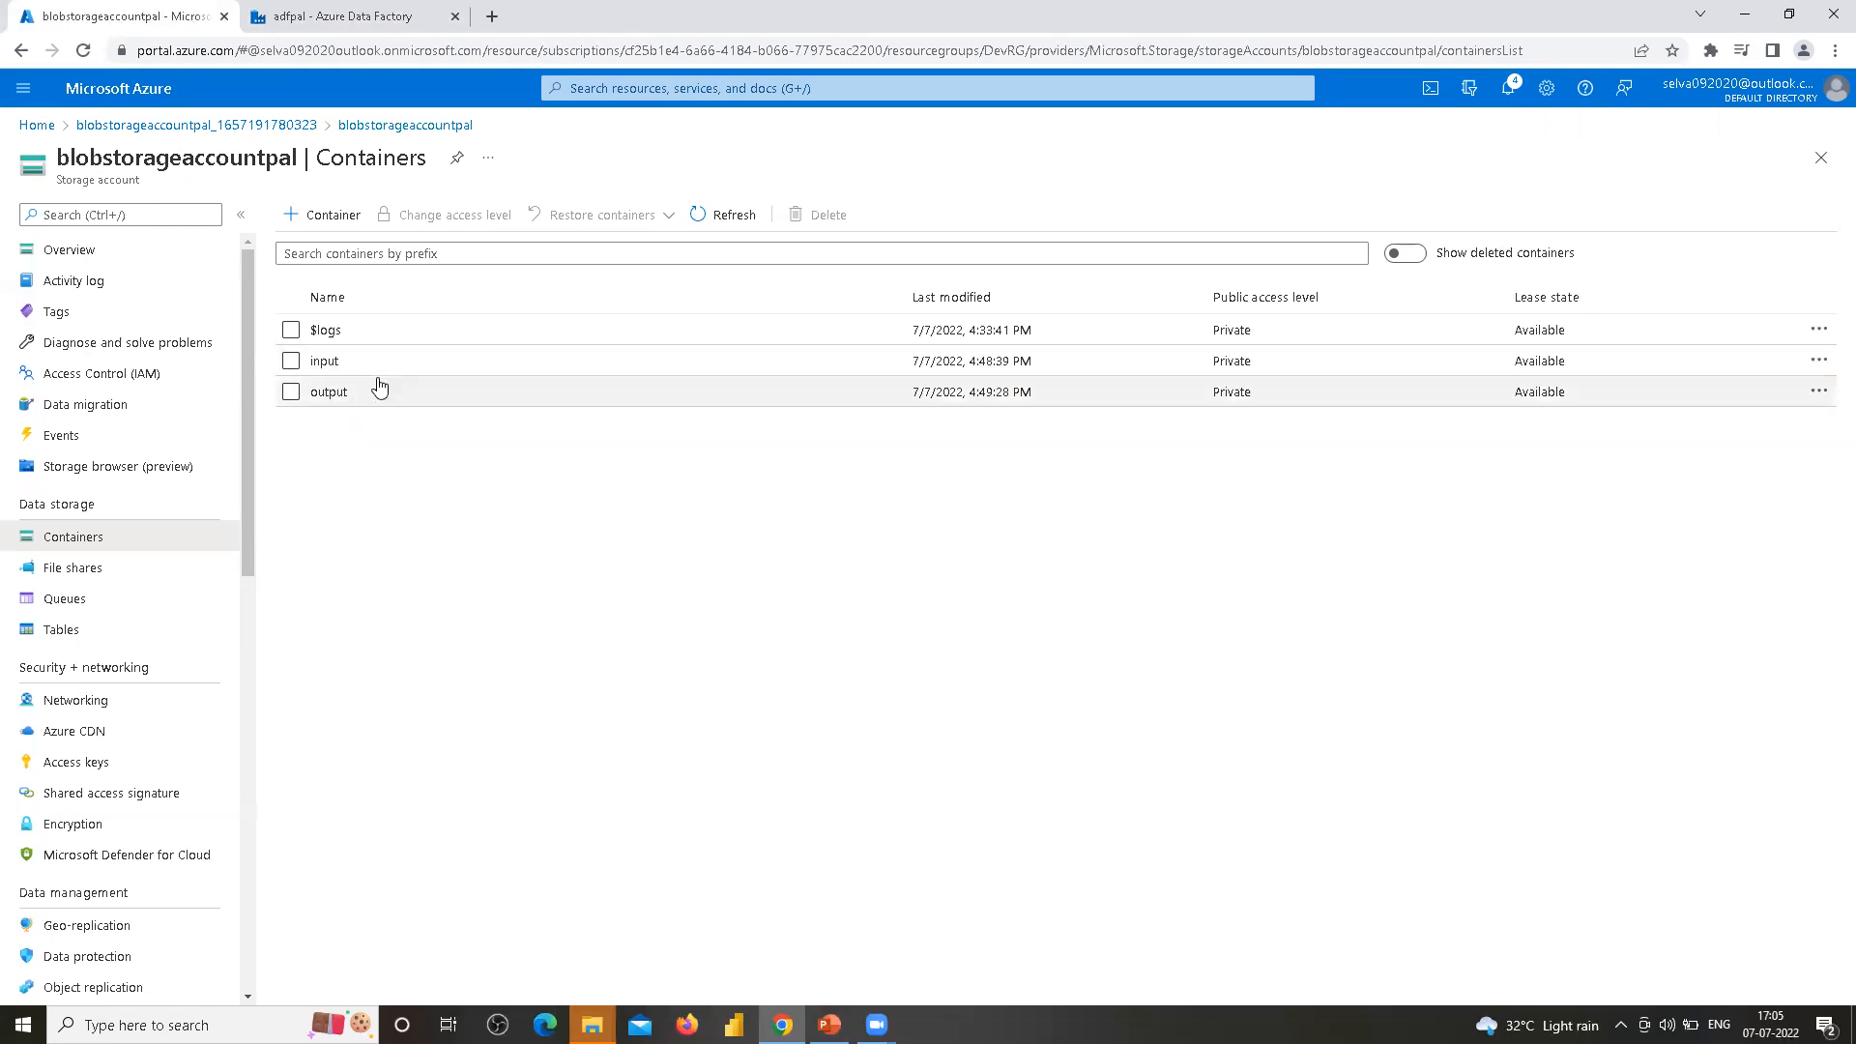
{"action": "left_click", "coordinate": [352, 20]}
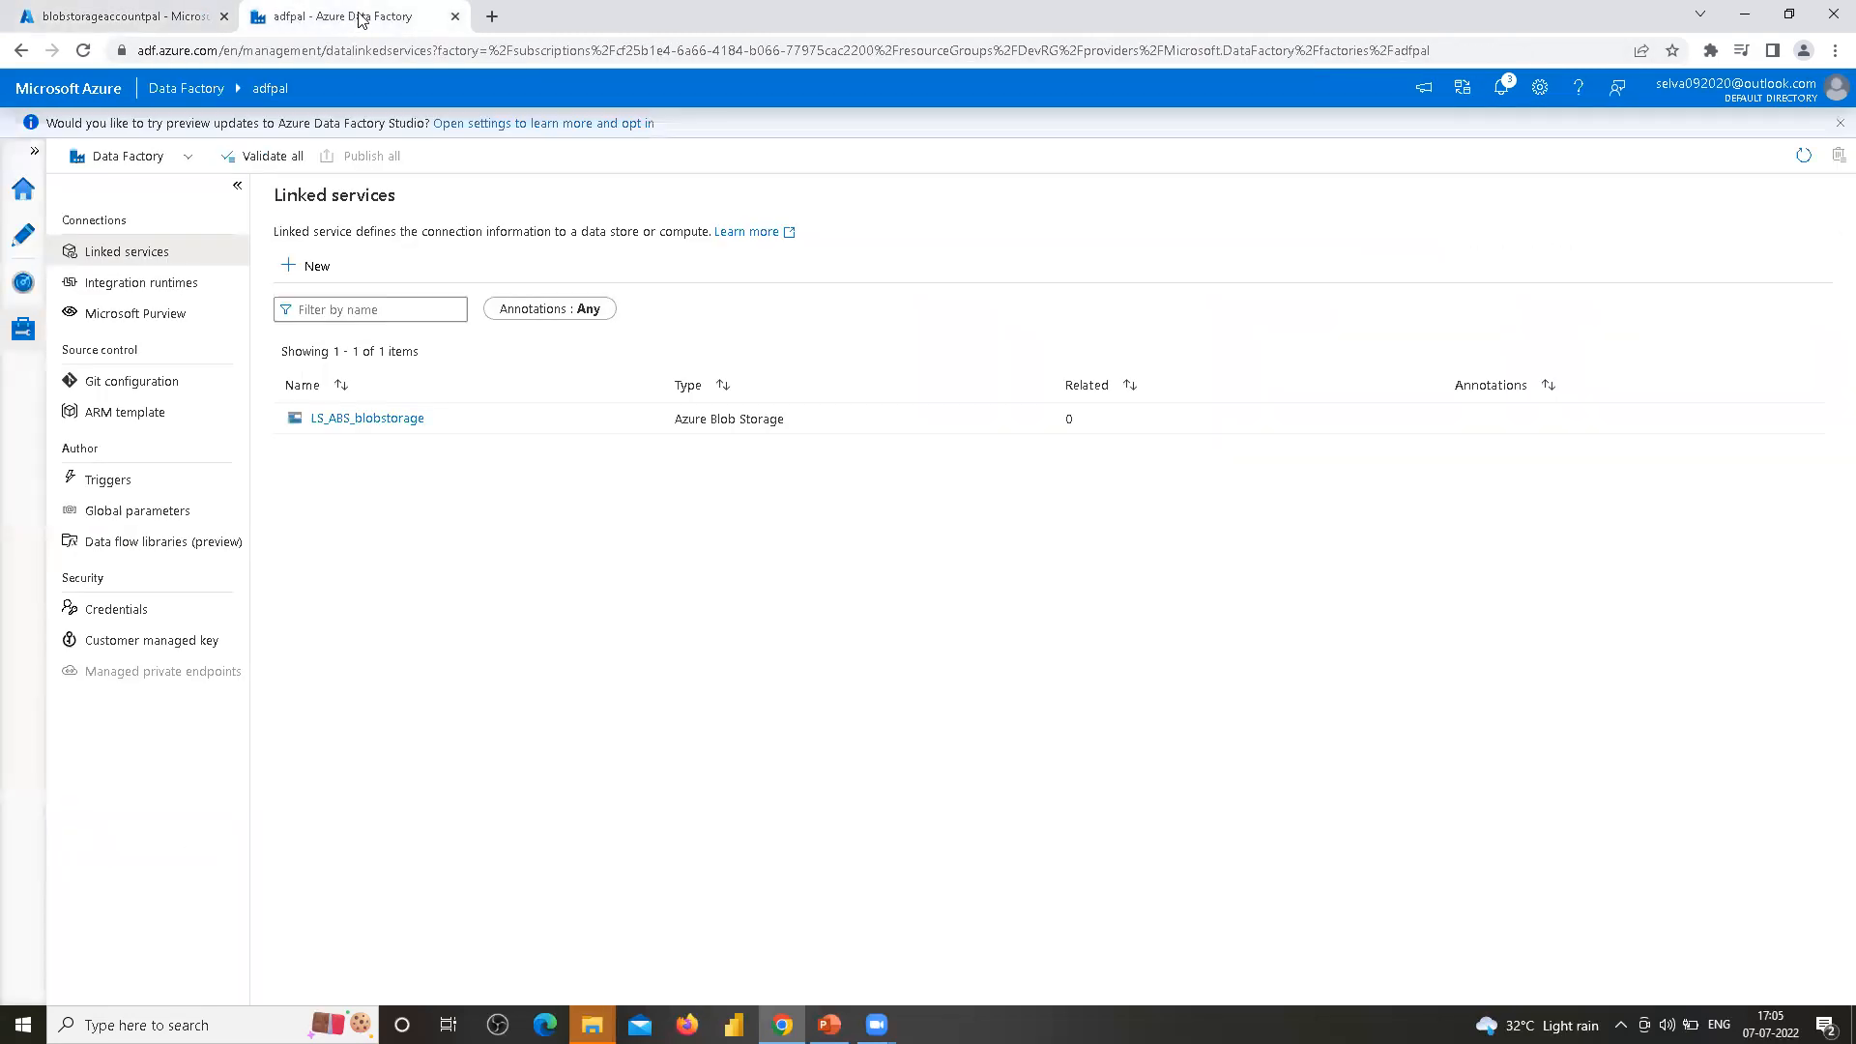
Go to the Author view, expand Datasets and start a new dataset
{"action": "left_click", "coordinate": [23, 235]}
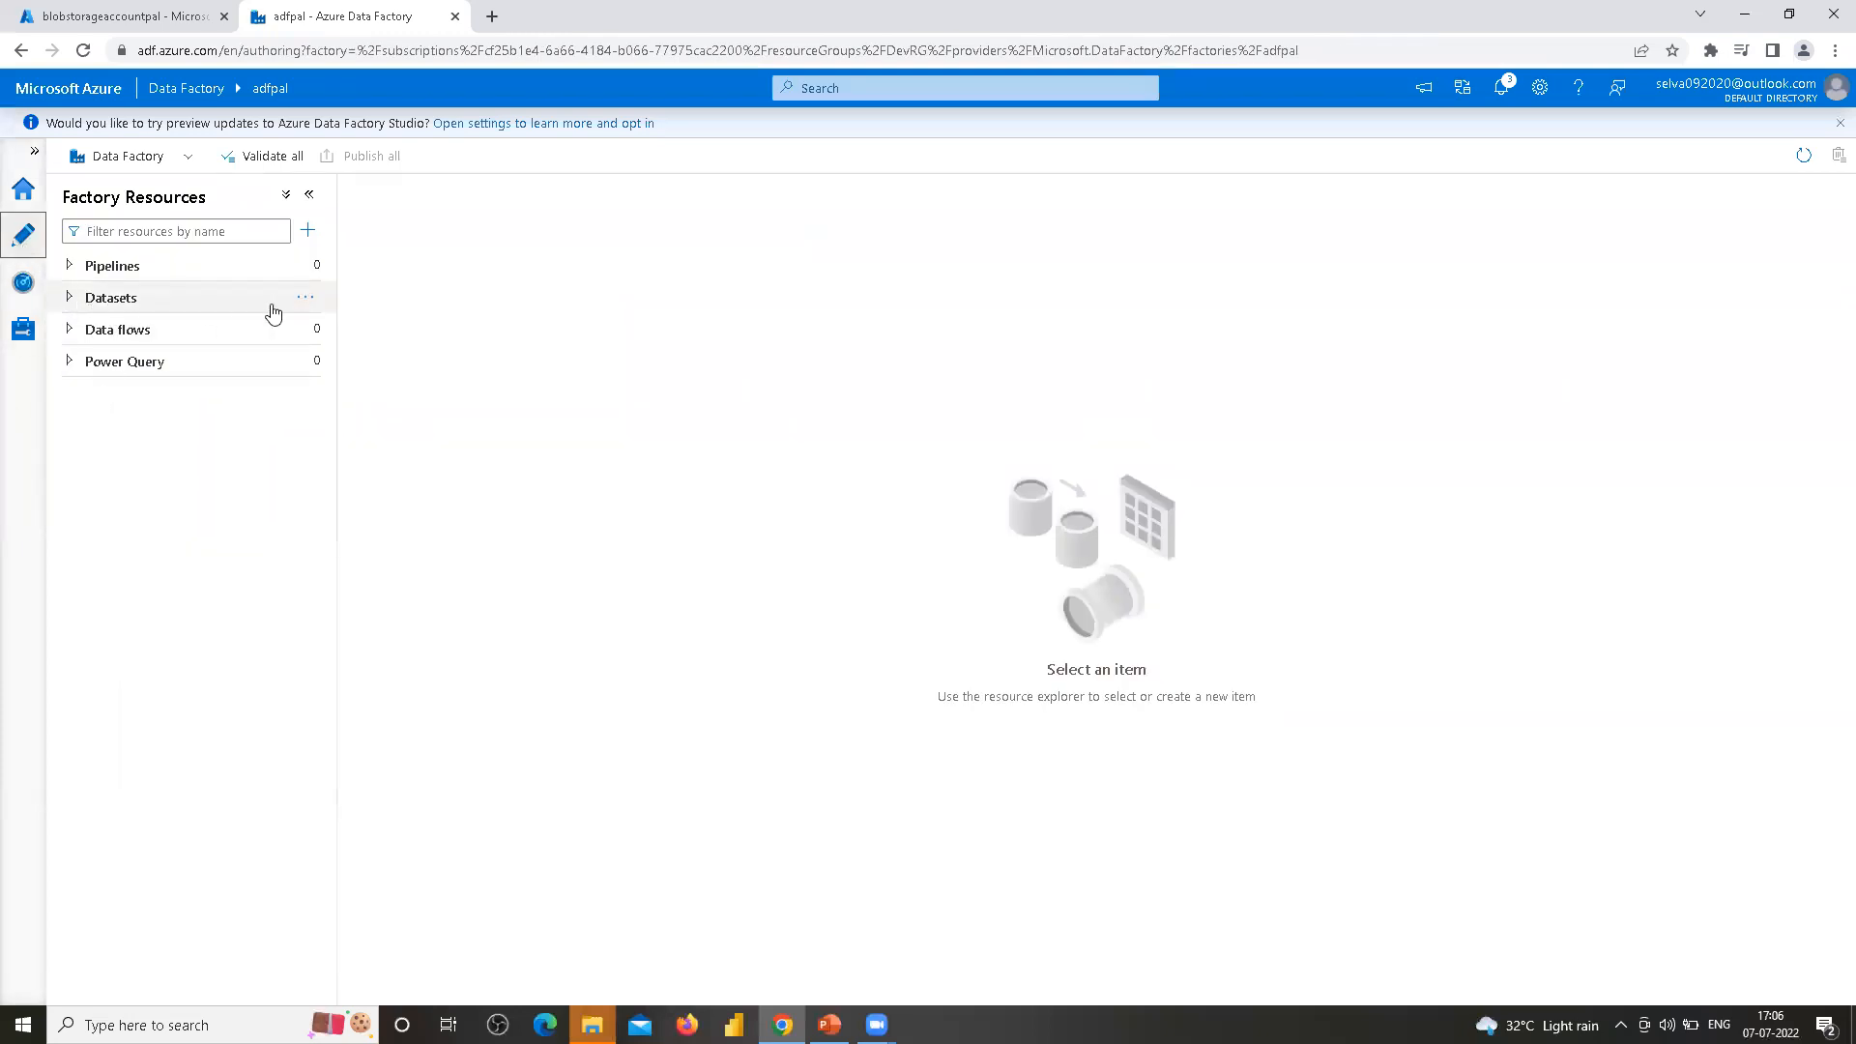
{"action": "left_click", "coordinate": [71, 298]}
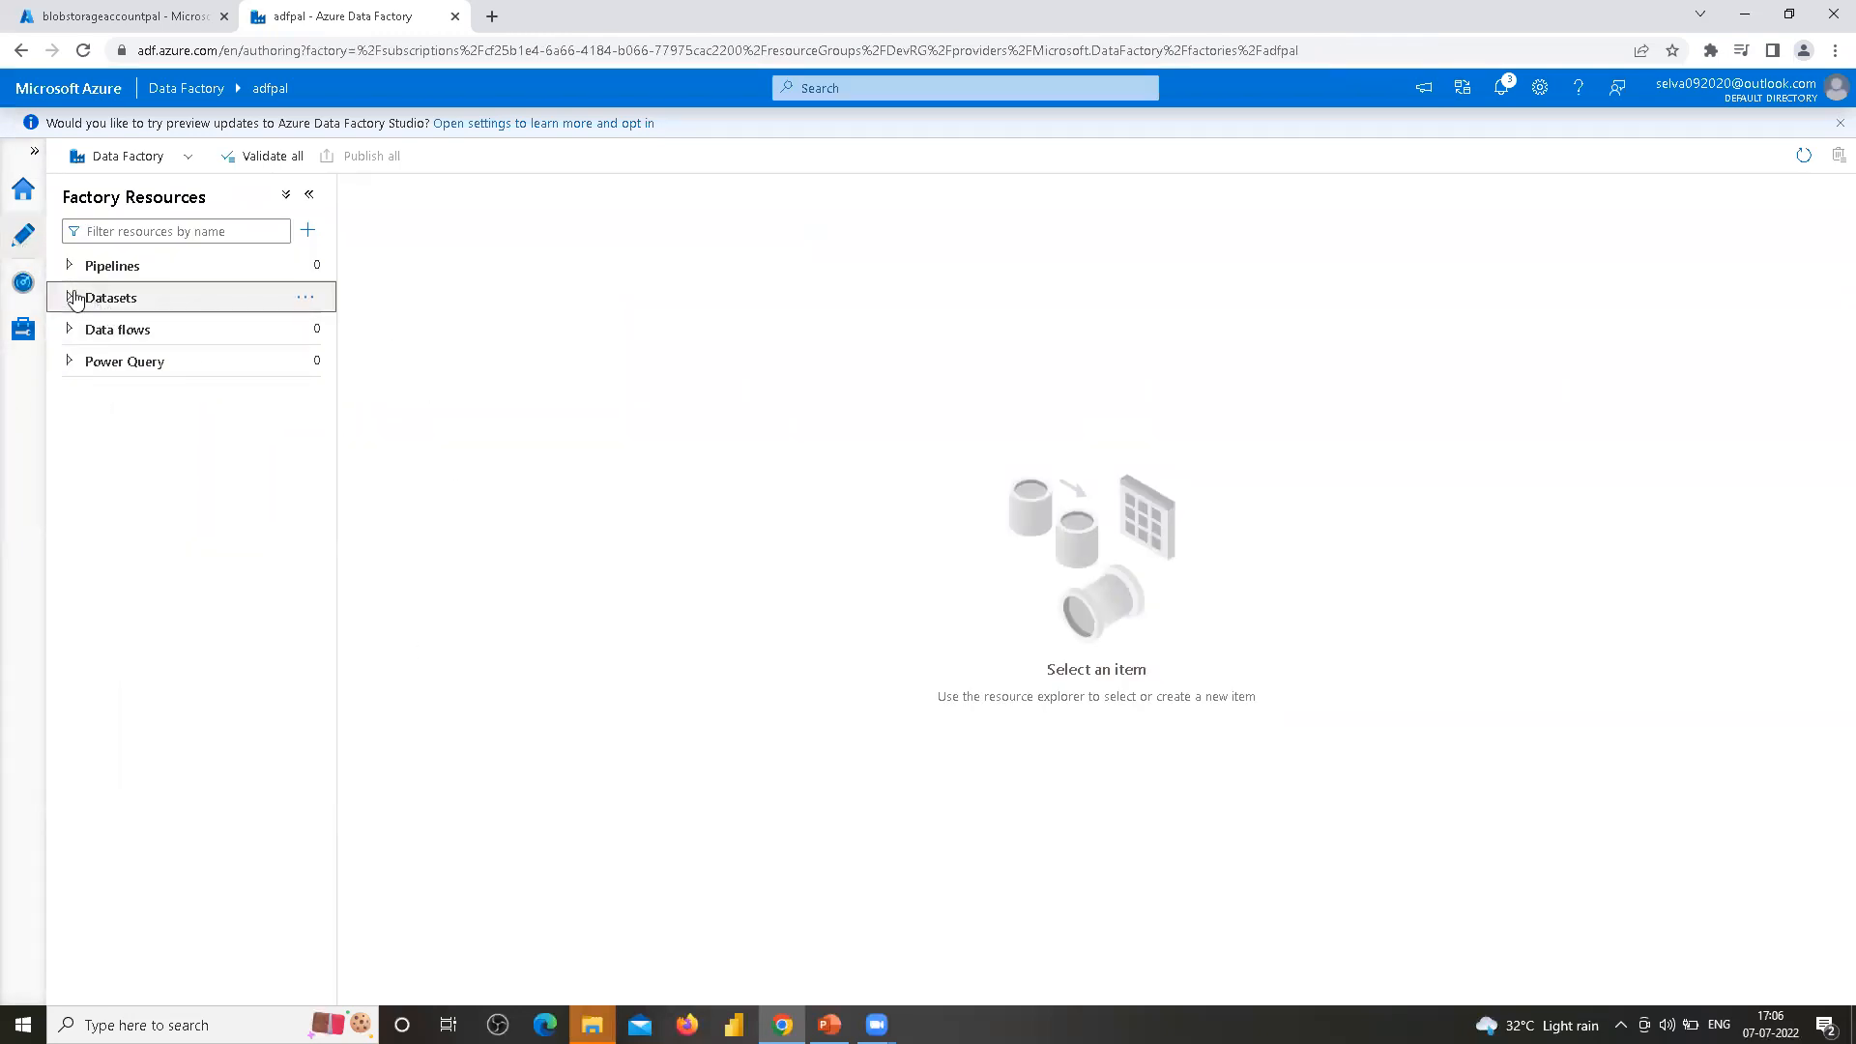
{"action": "left_click", "coordinate": [305, 298]}
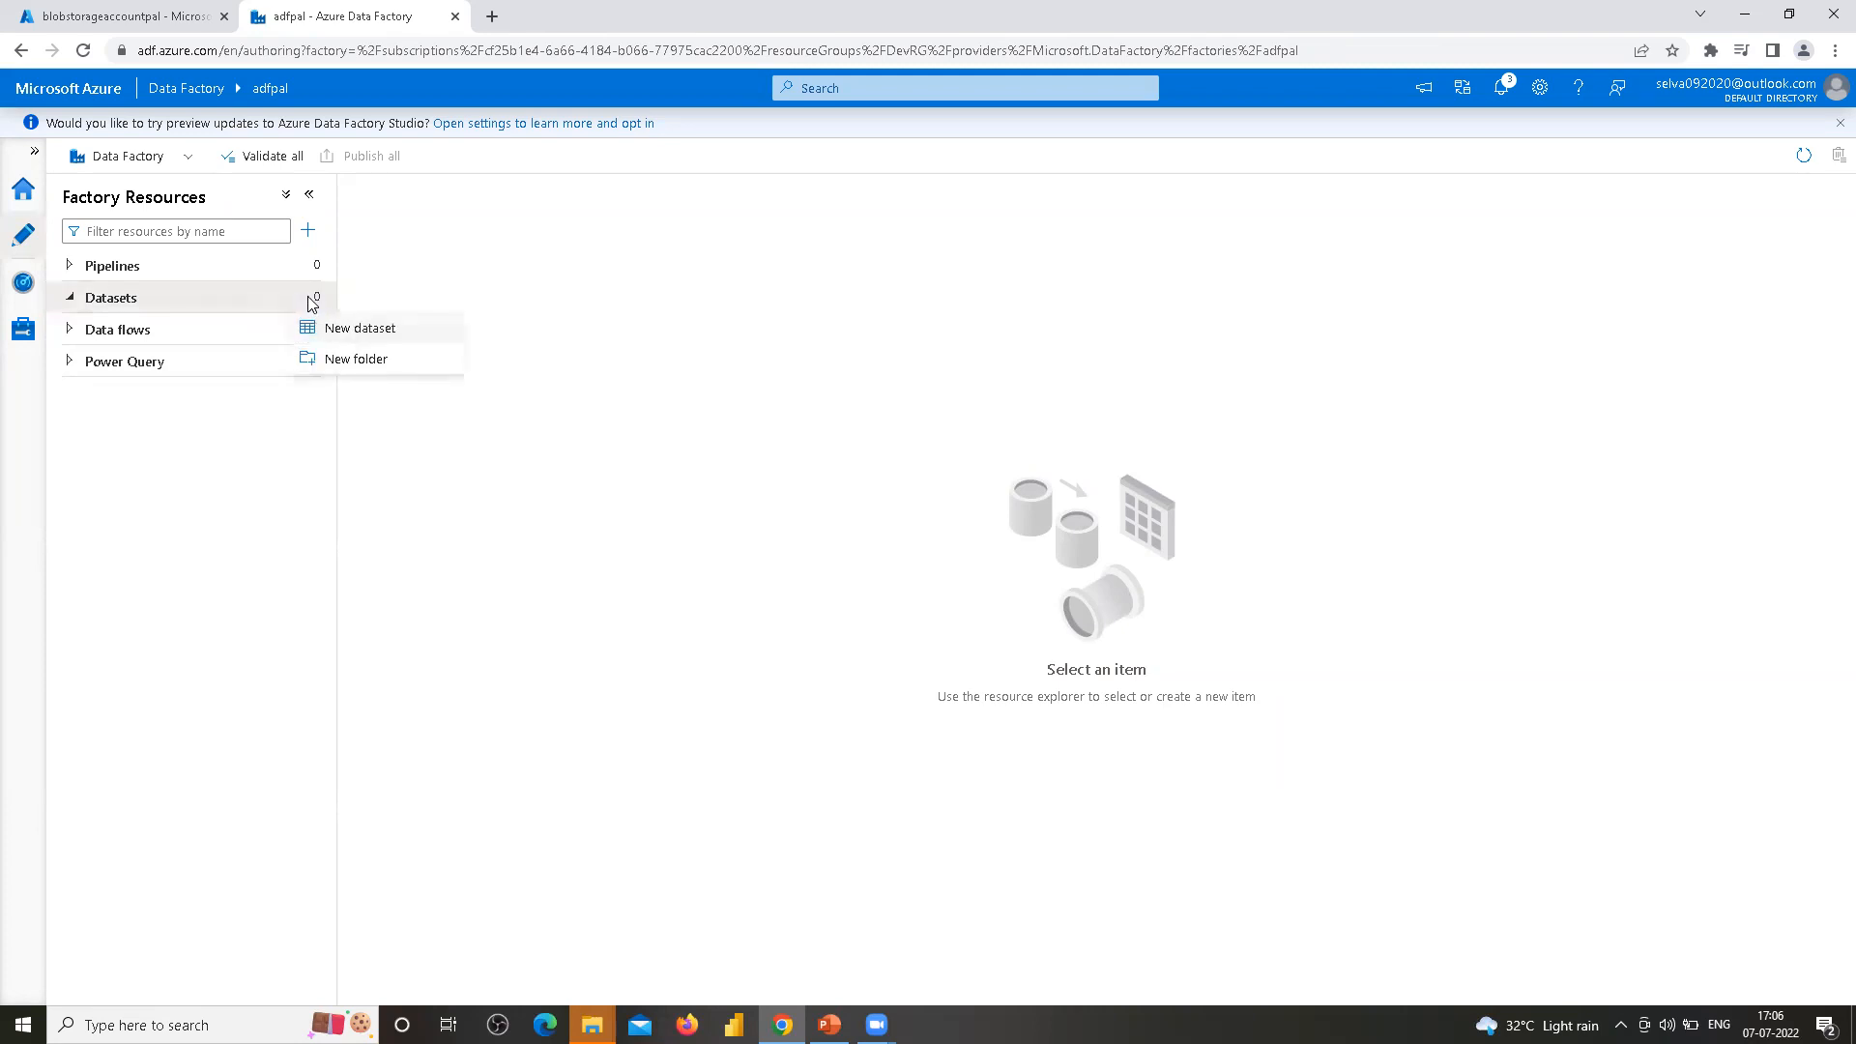
{"action": "left_click", "coordinate": [371, 336]}
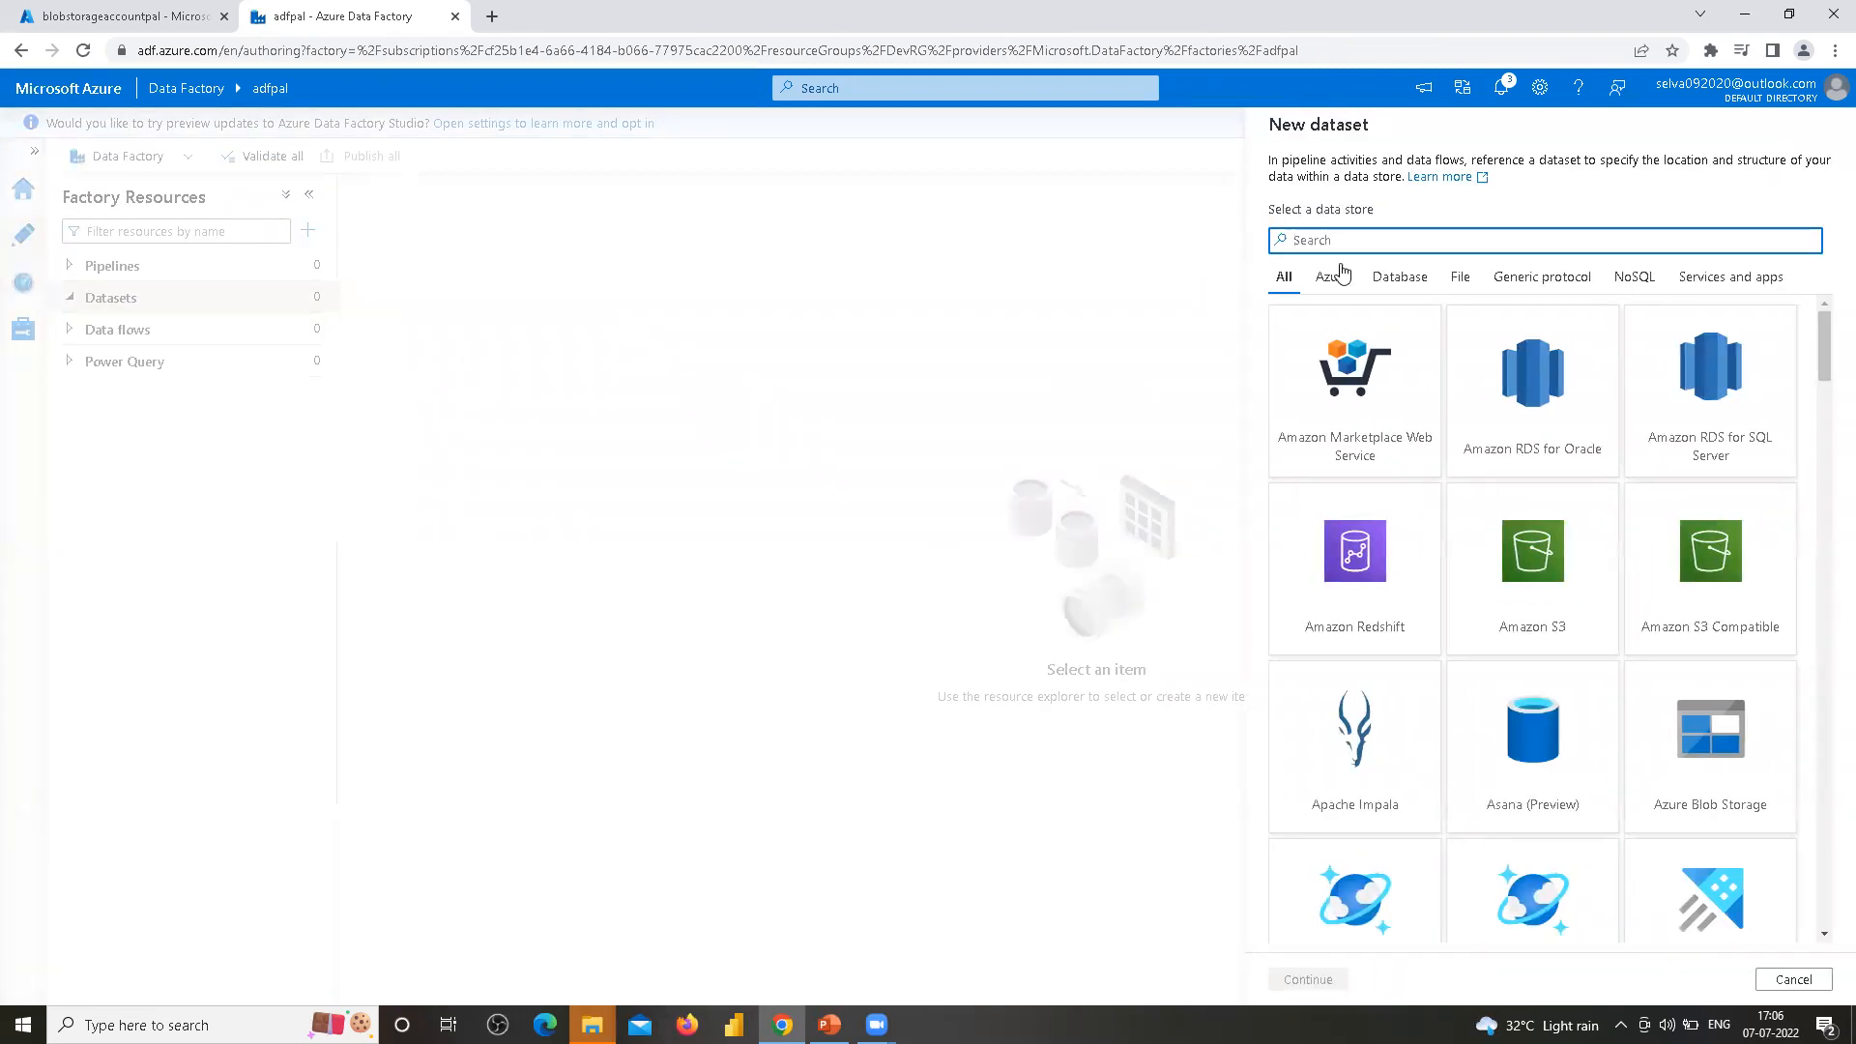
{"action": "type", "text": "DS_ABS_InputContainer"}
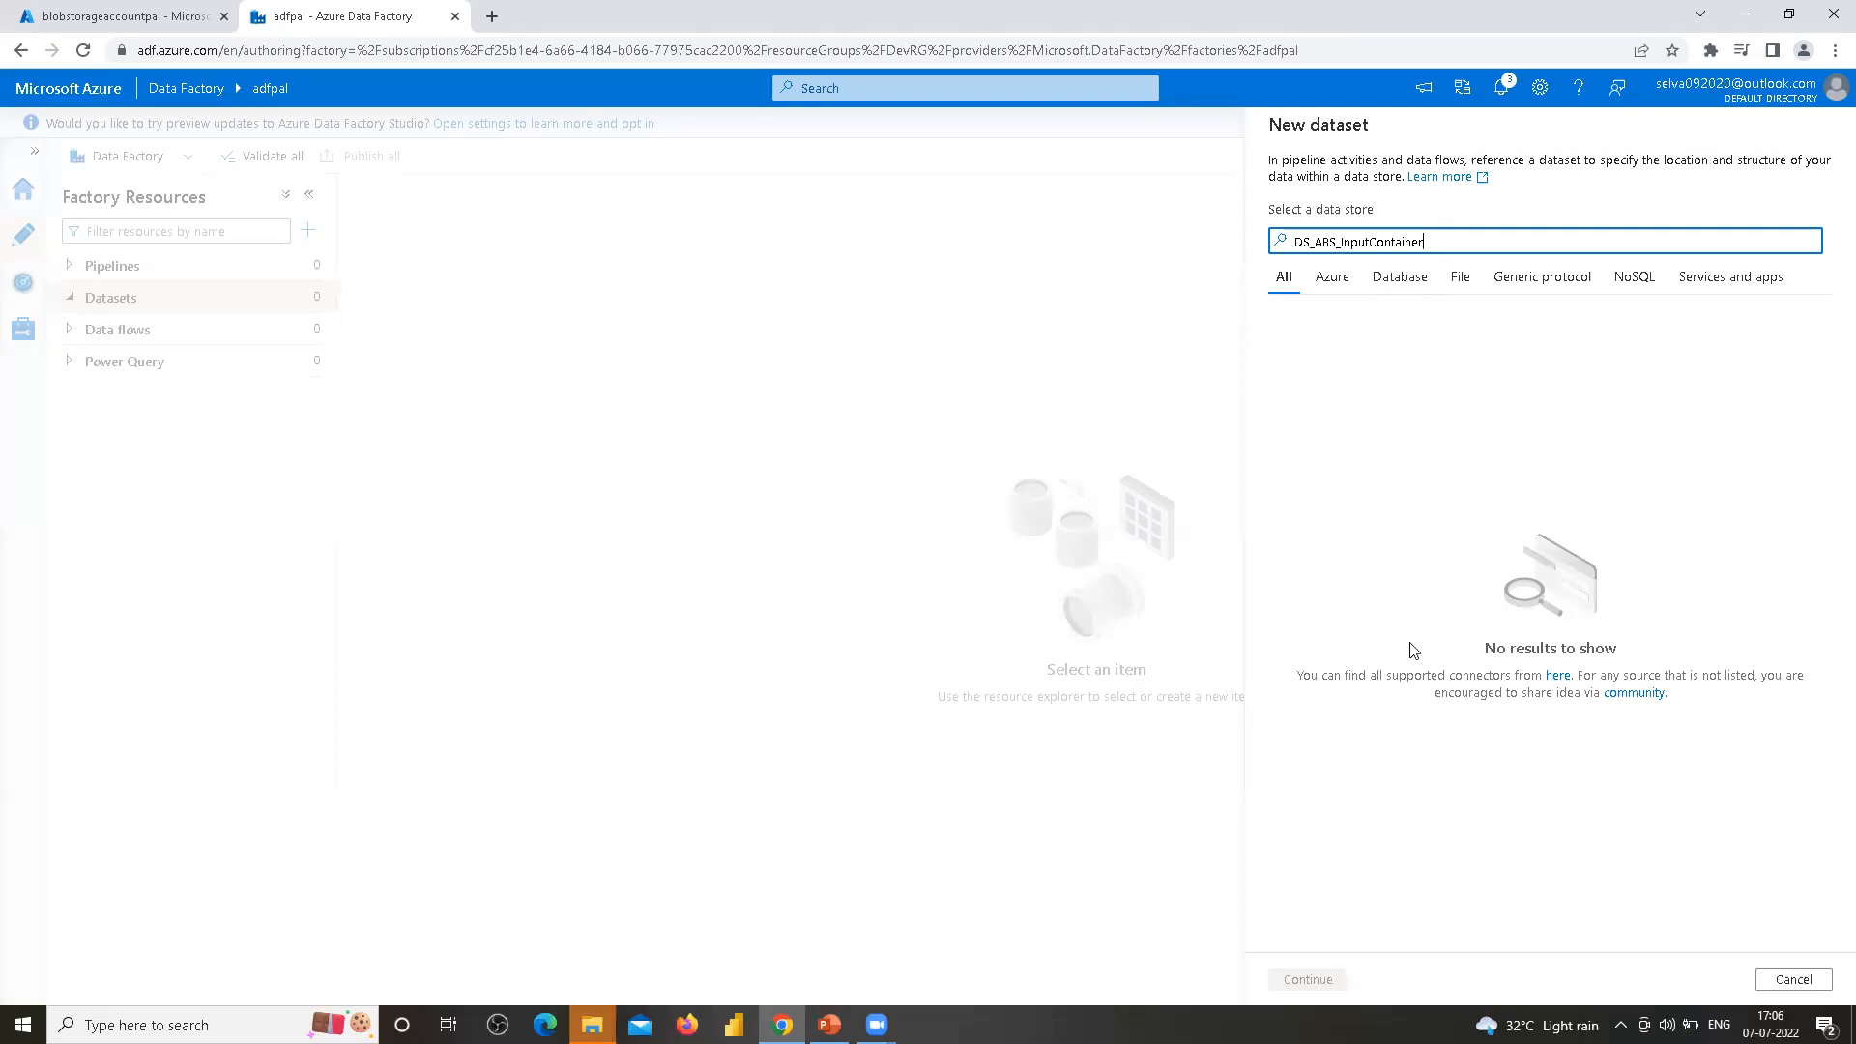
{"action": "key", "text": "ctrl+a"}
{"action": "key", "text": "BackSpace"}
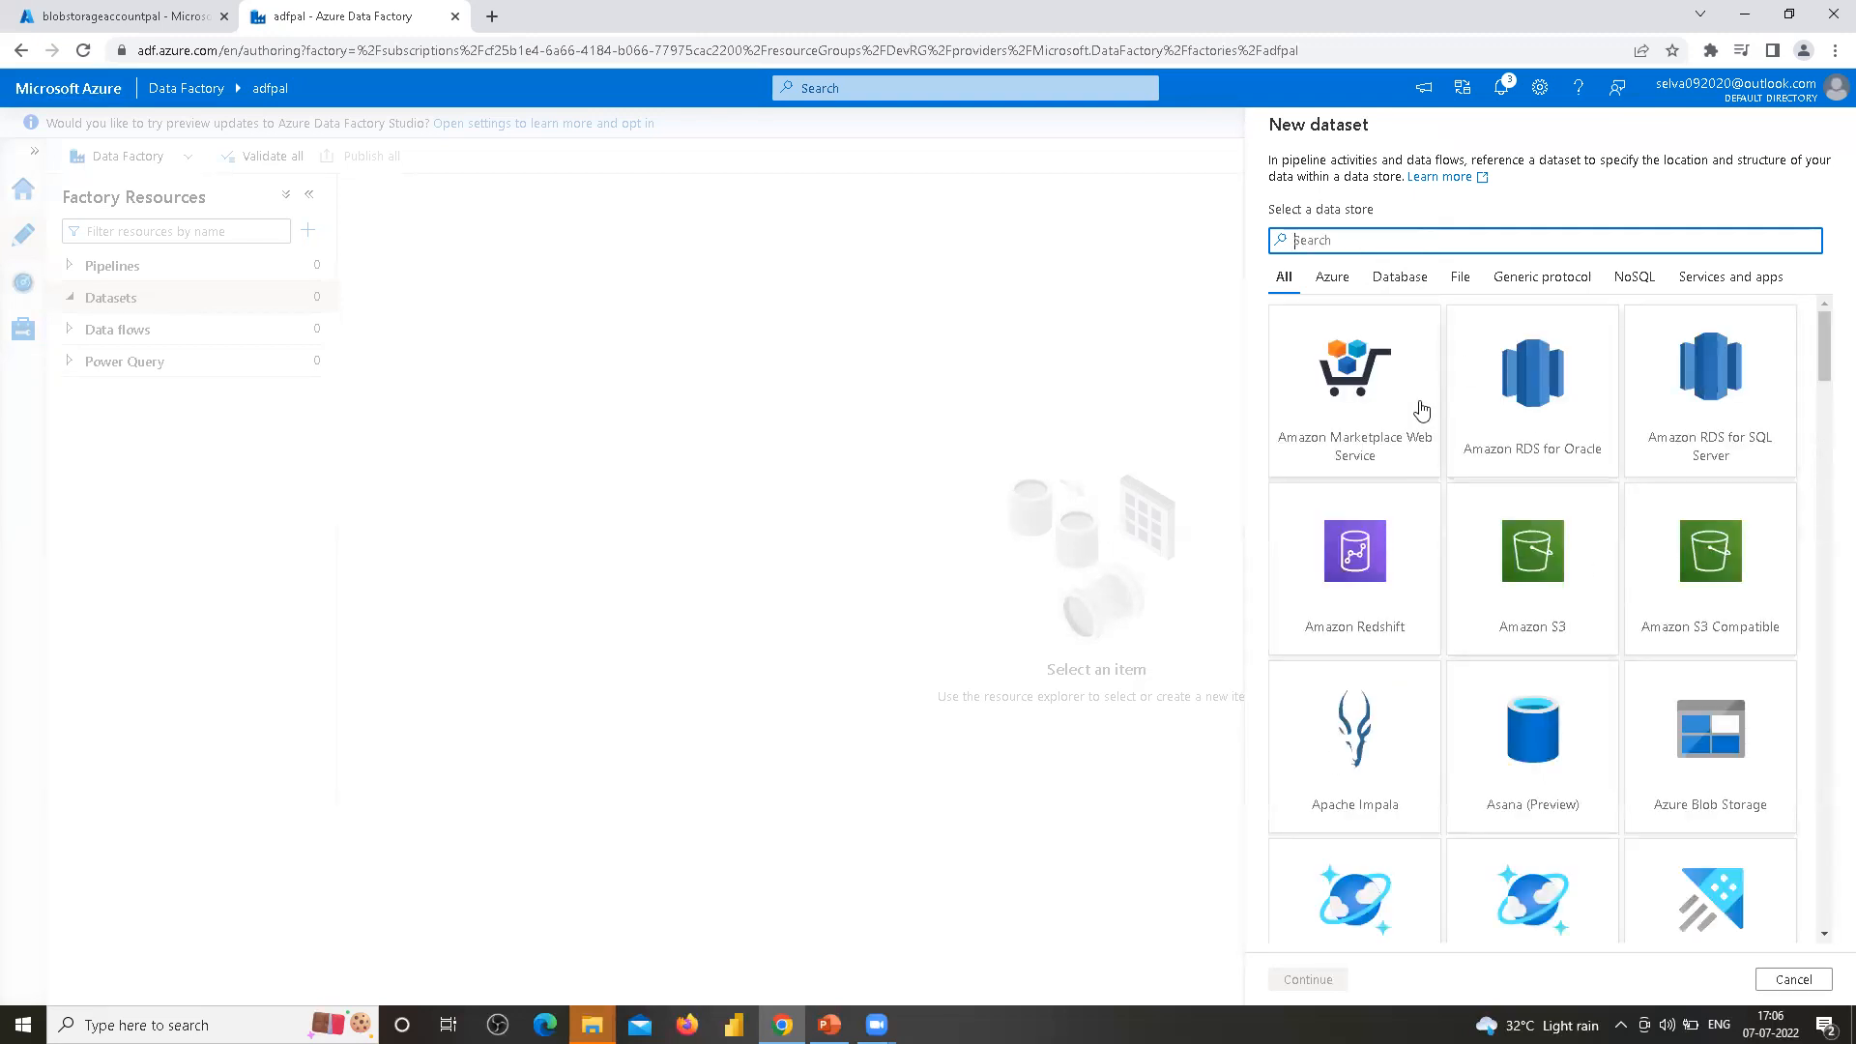
Choose Azure Blob Storage as the data store and DelimitedText as the file format
{"action": "left_click", "coordinate": [1708, 744]}
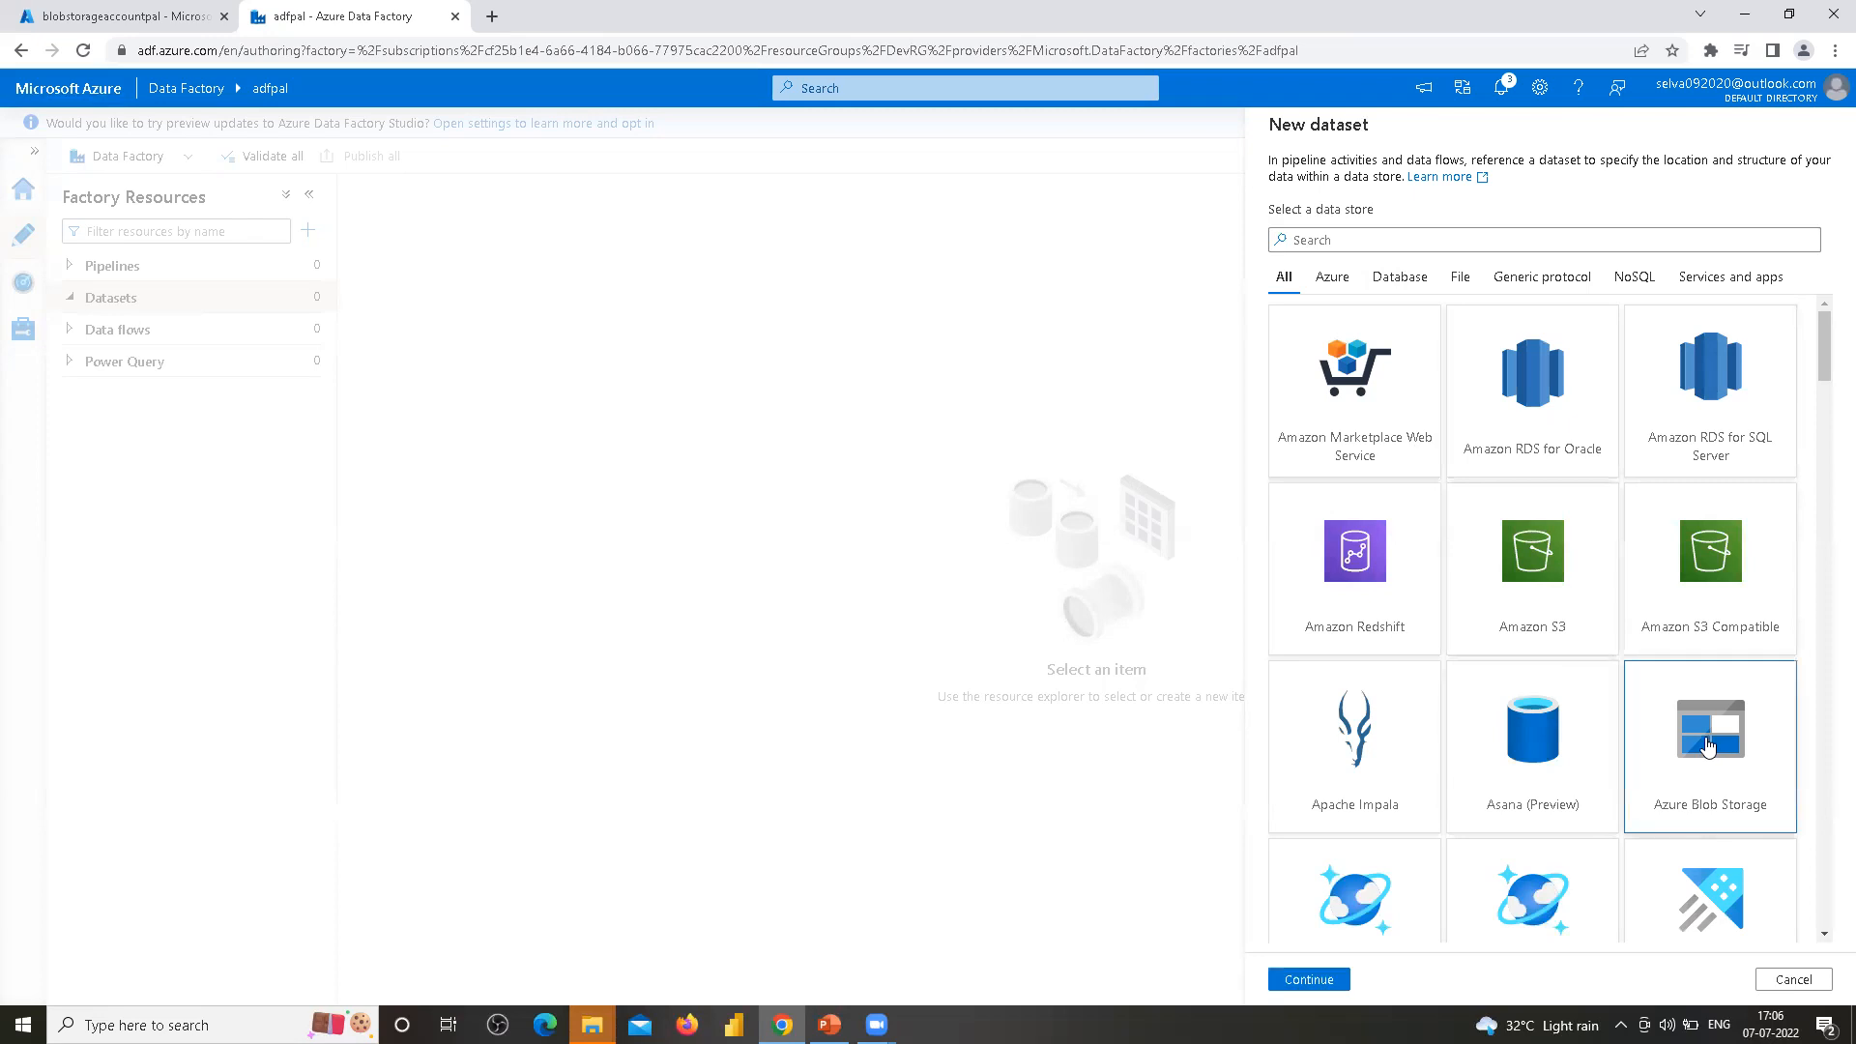
{"action": "left_click", "coordinate": [1314, 980]}
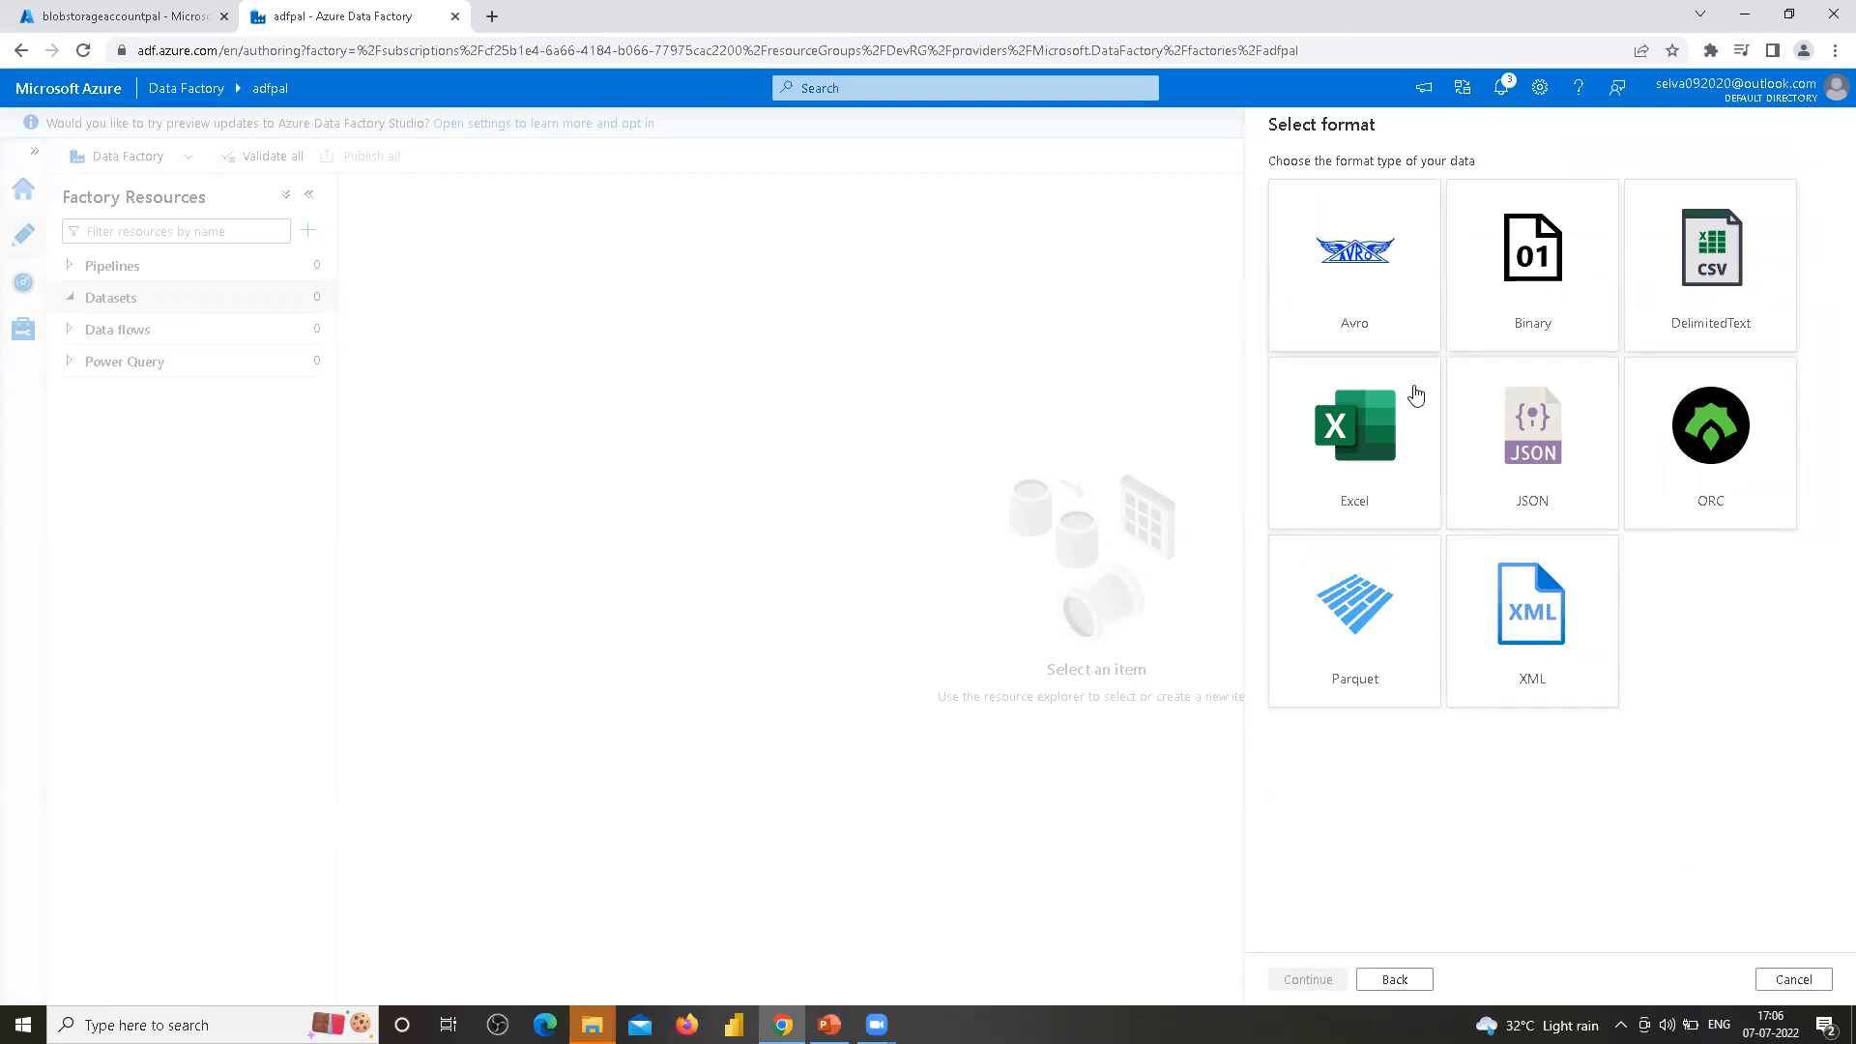
{"action": "left_click", "coordinate": [1708, 277]}
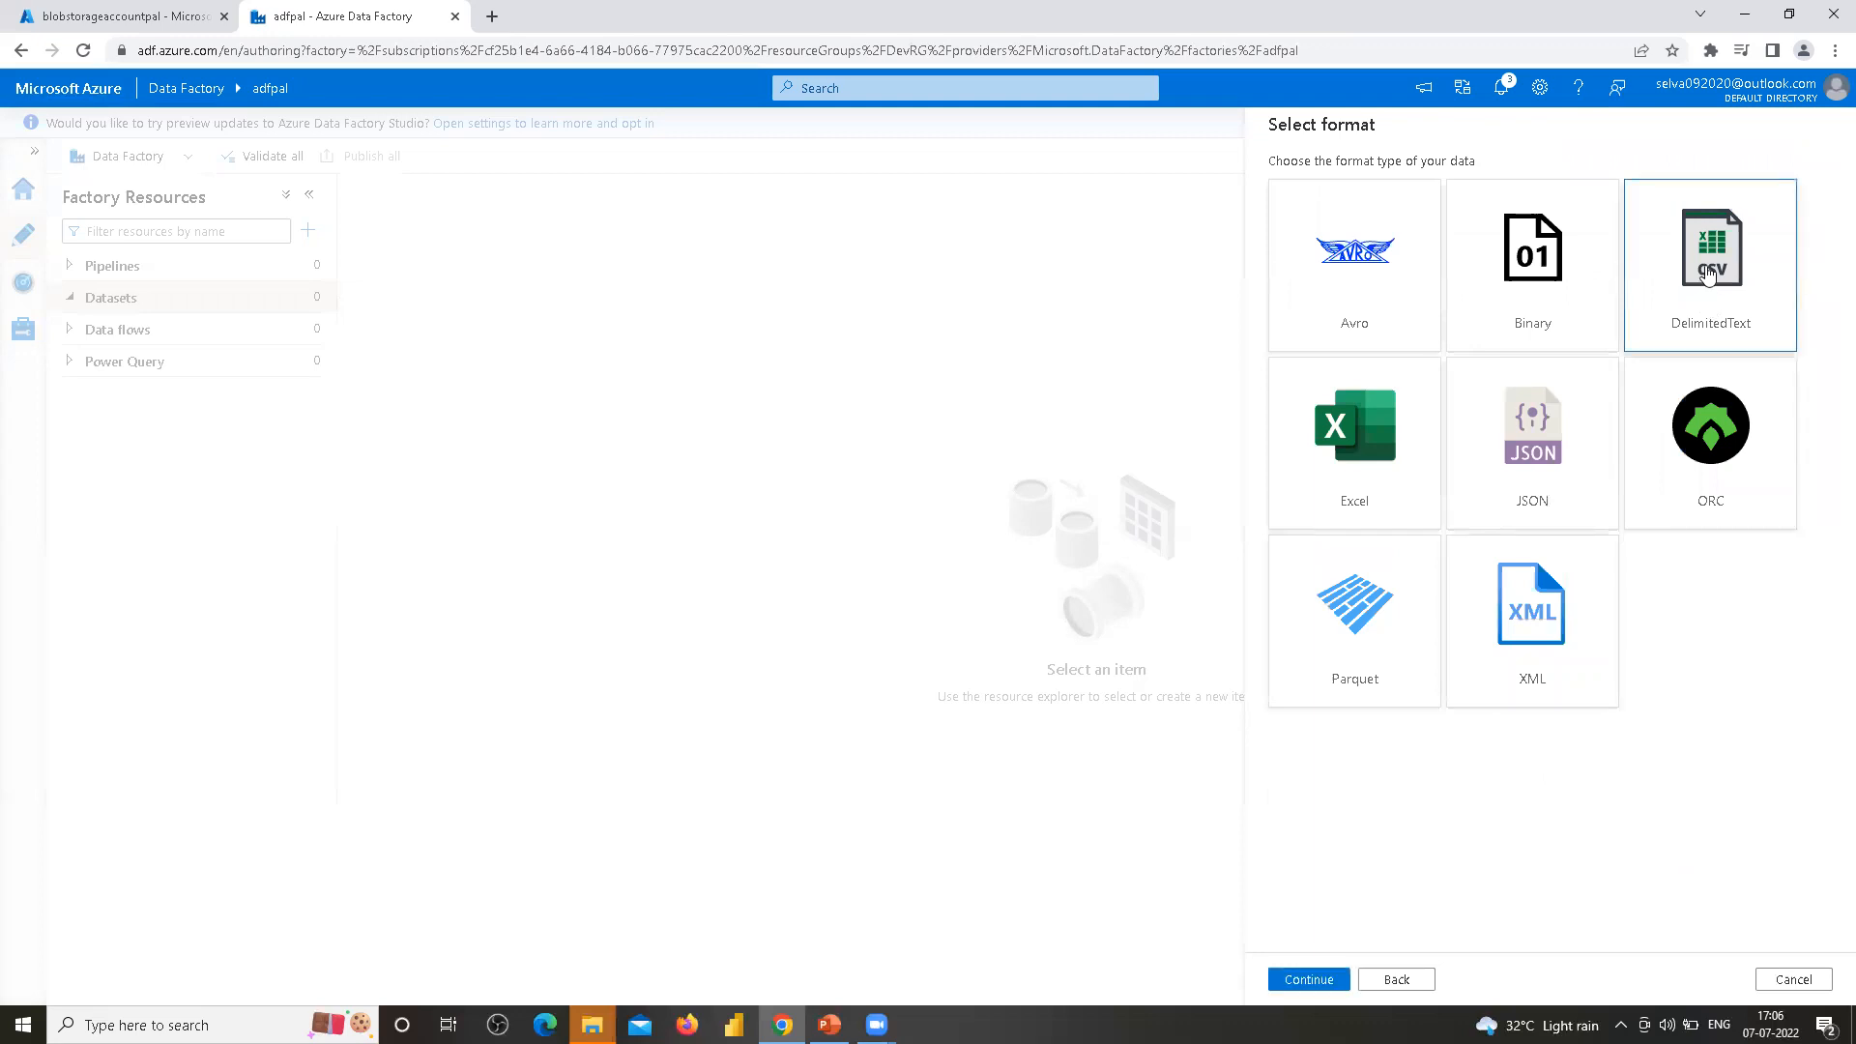
{"action": "left_click", "coordinate": [1306, 979]}
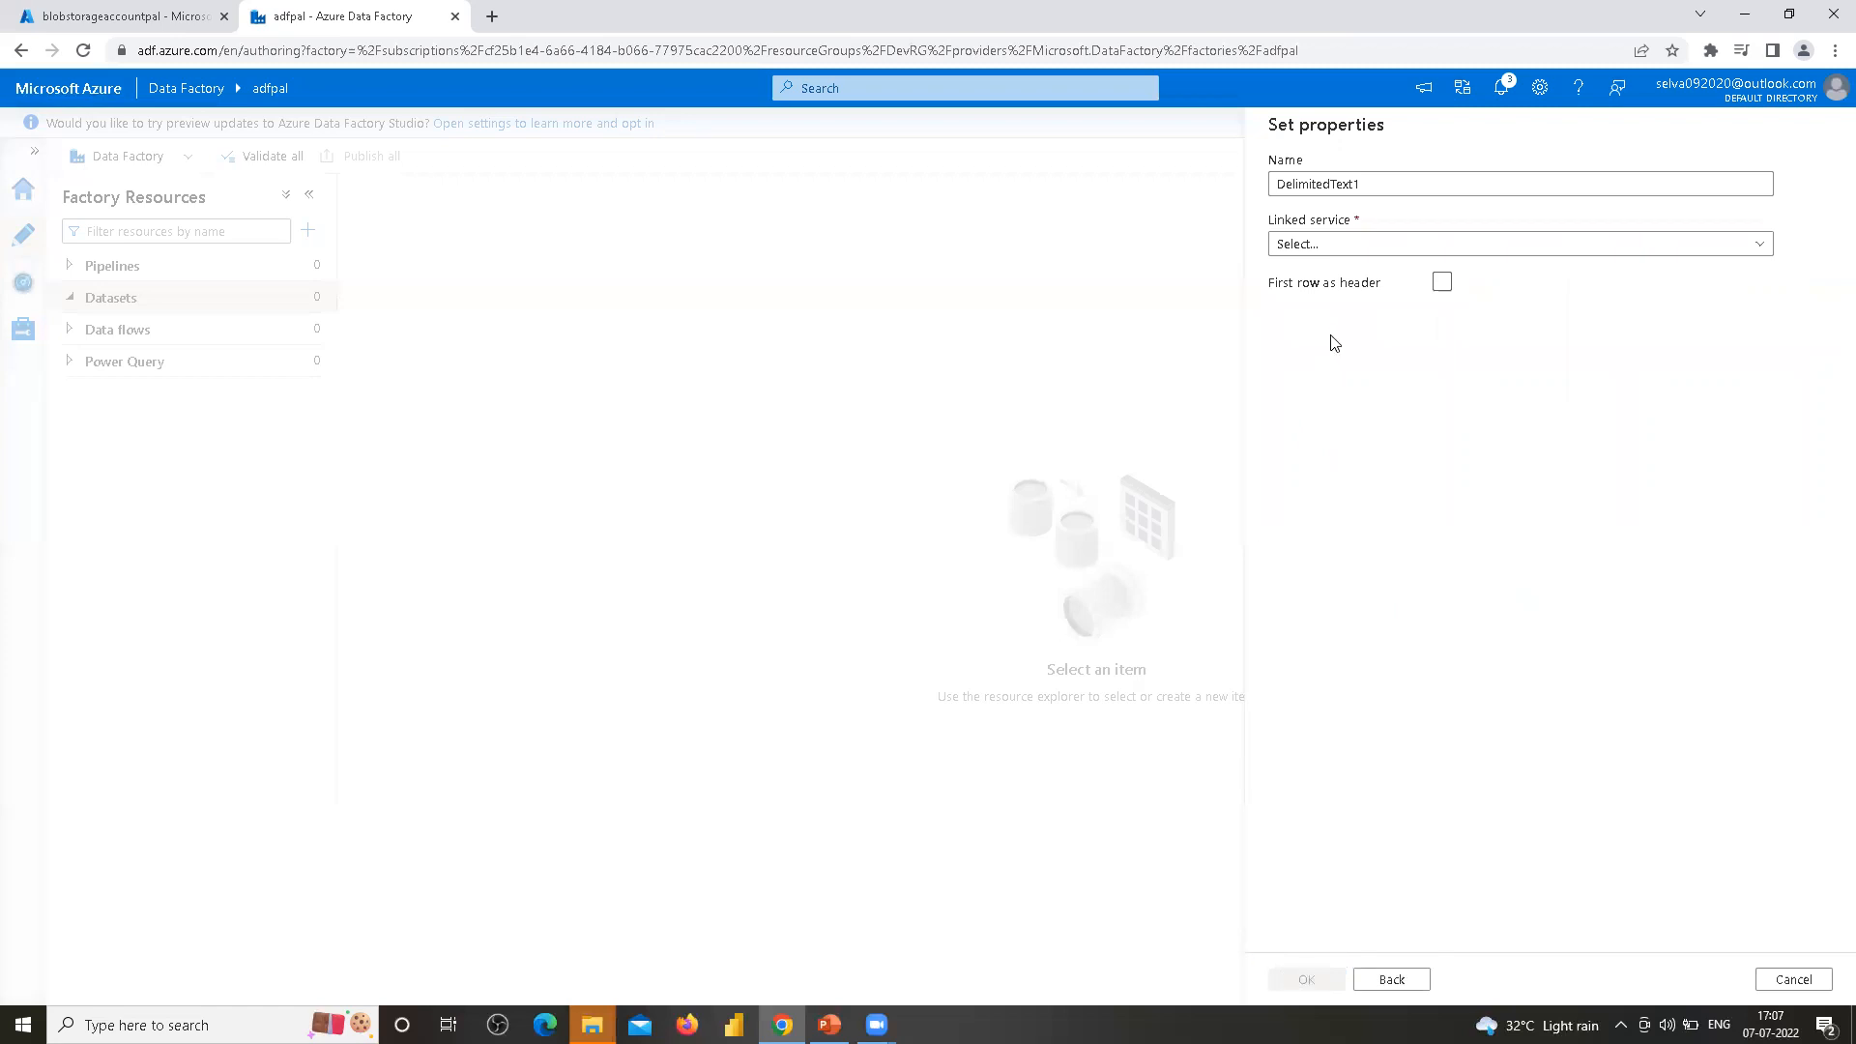
Name the dataset DS_ABS_InputContainer and select LS_ABS_blobstorage as its linked service
{"action": "left_click", "coordinate": [1369, 186]}
{"action": "double_click", "coordinate": [1368, 187]}
{"action": "type", "text": "DS_ABS_InputContainer"}
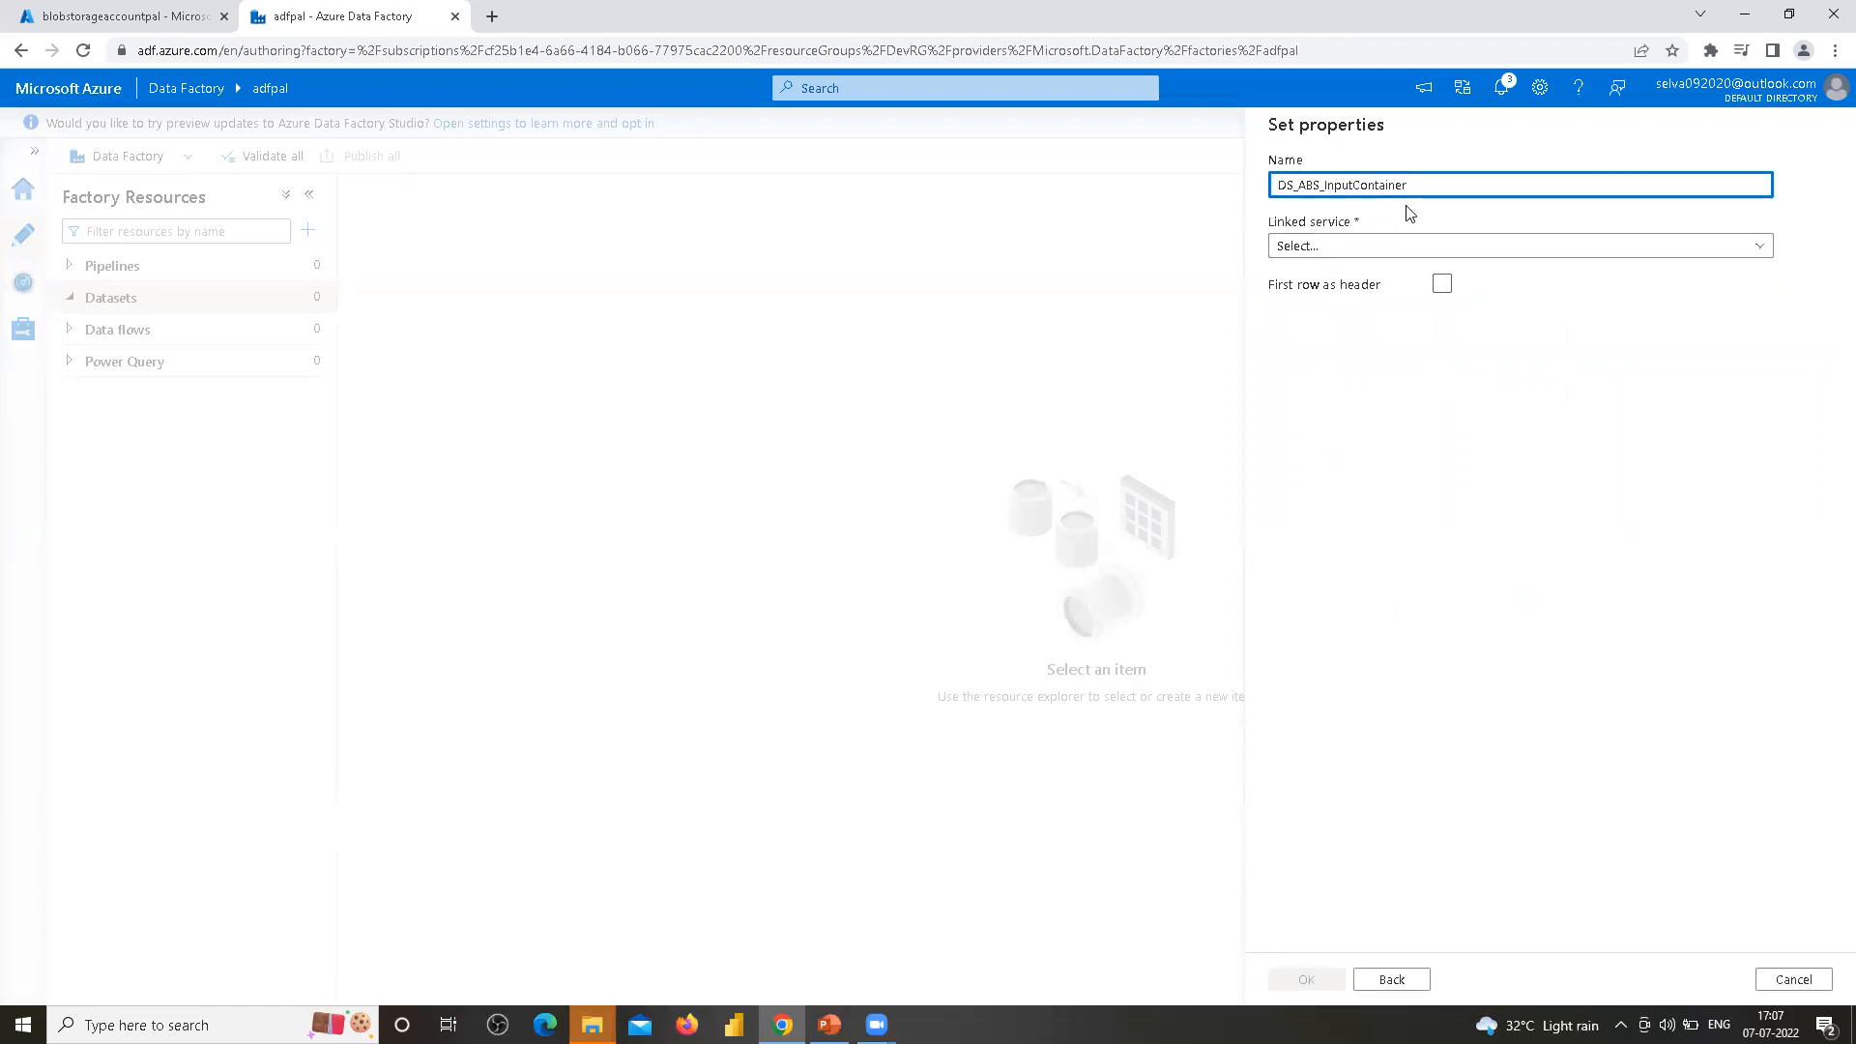
{"action": "left_click_drag", "start_coordinate": [1415, 187], "coordinate": [1230, 193]}
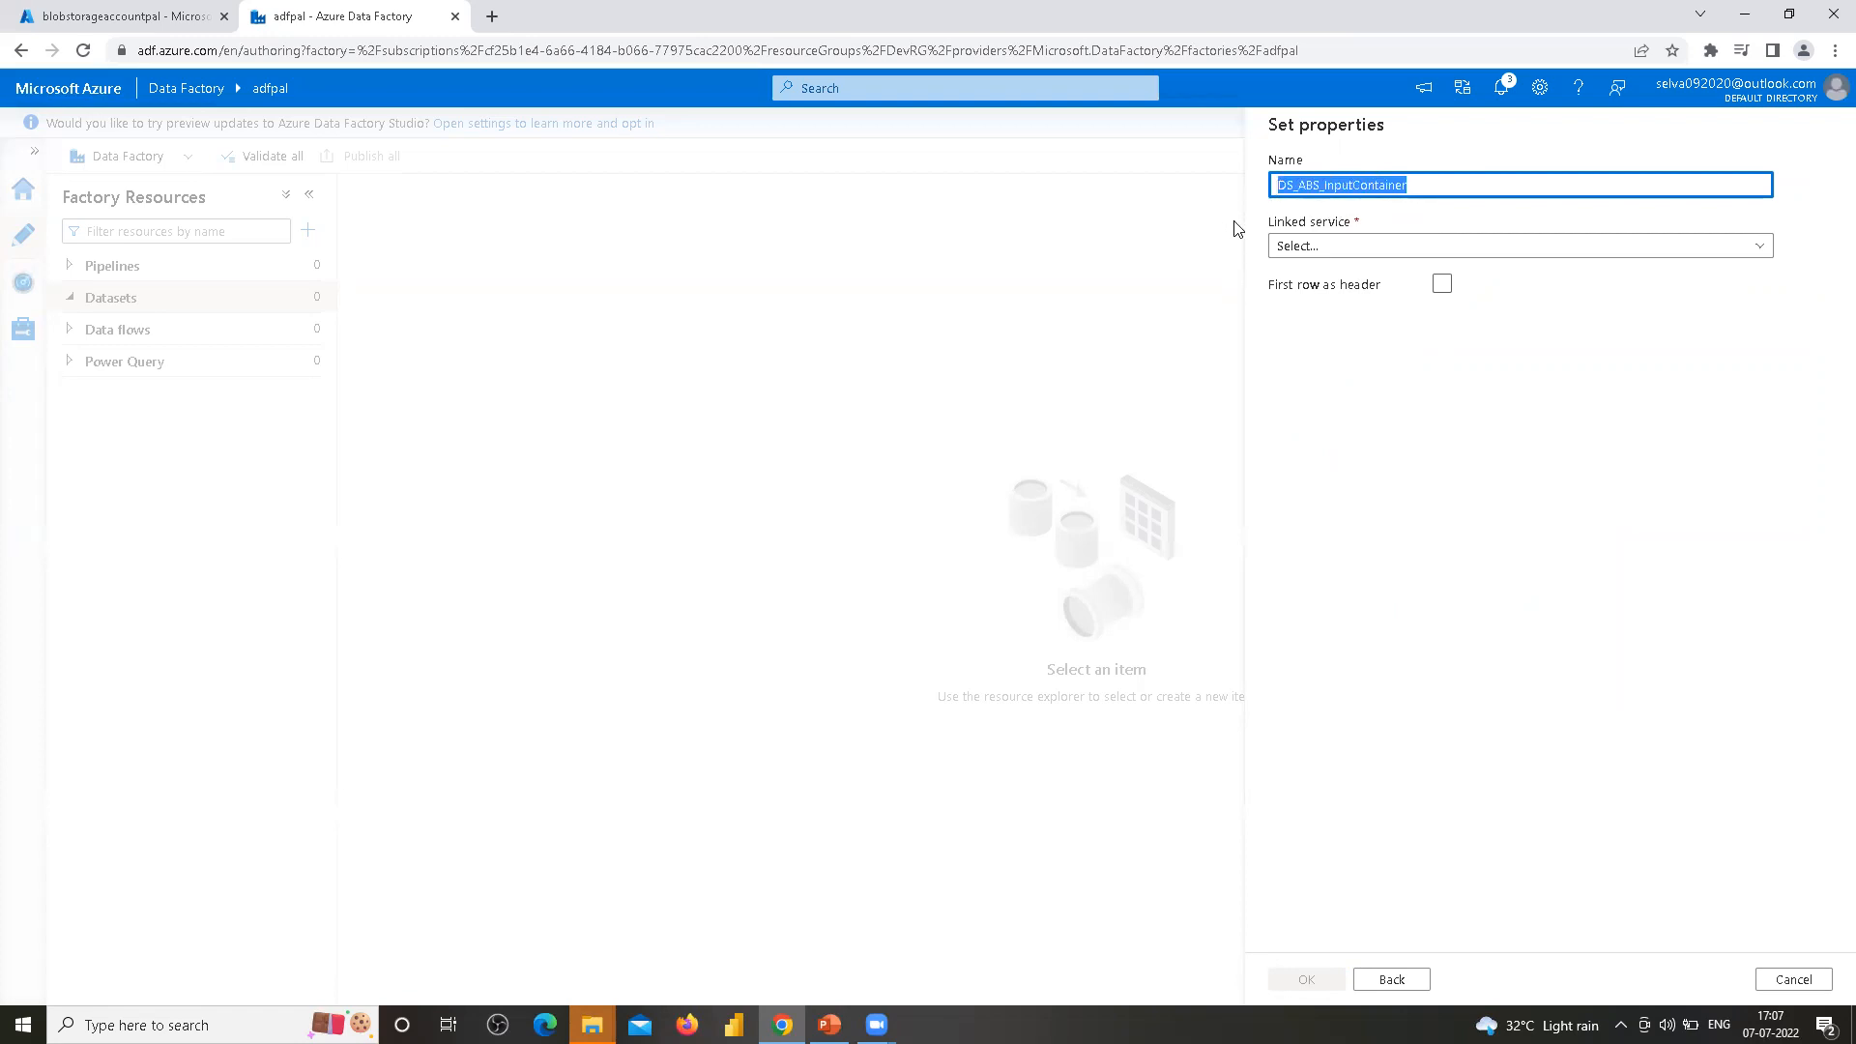
{"action": "left_click", "coordinate": [1756, 250]}
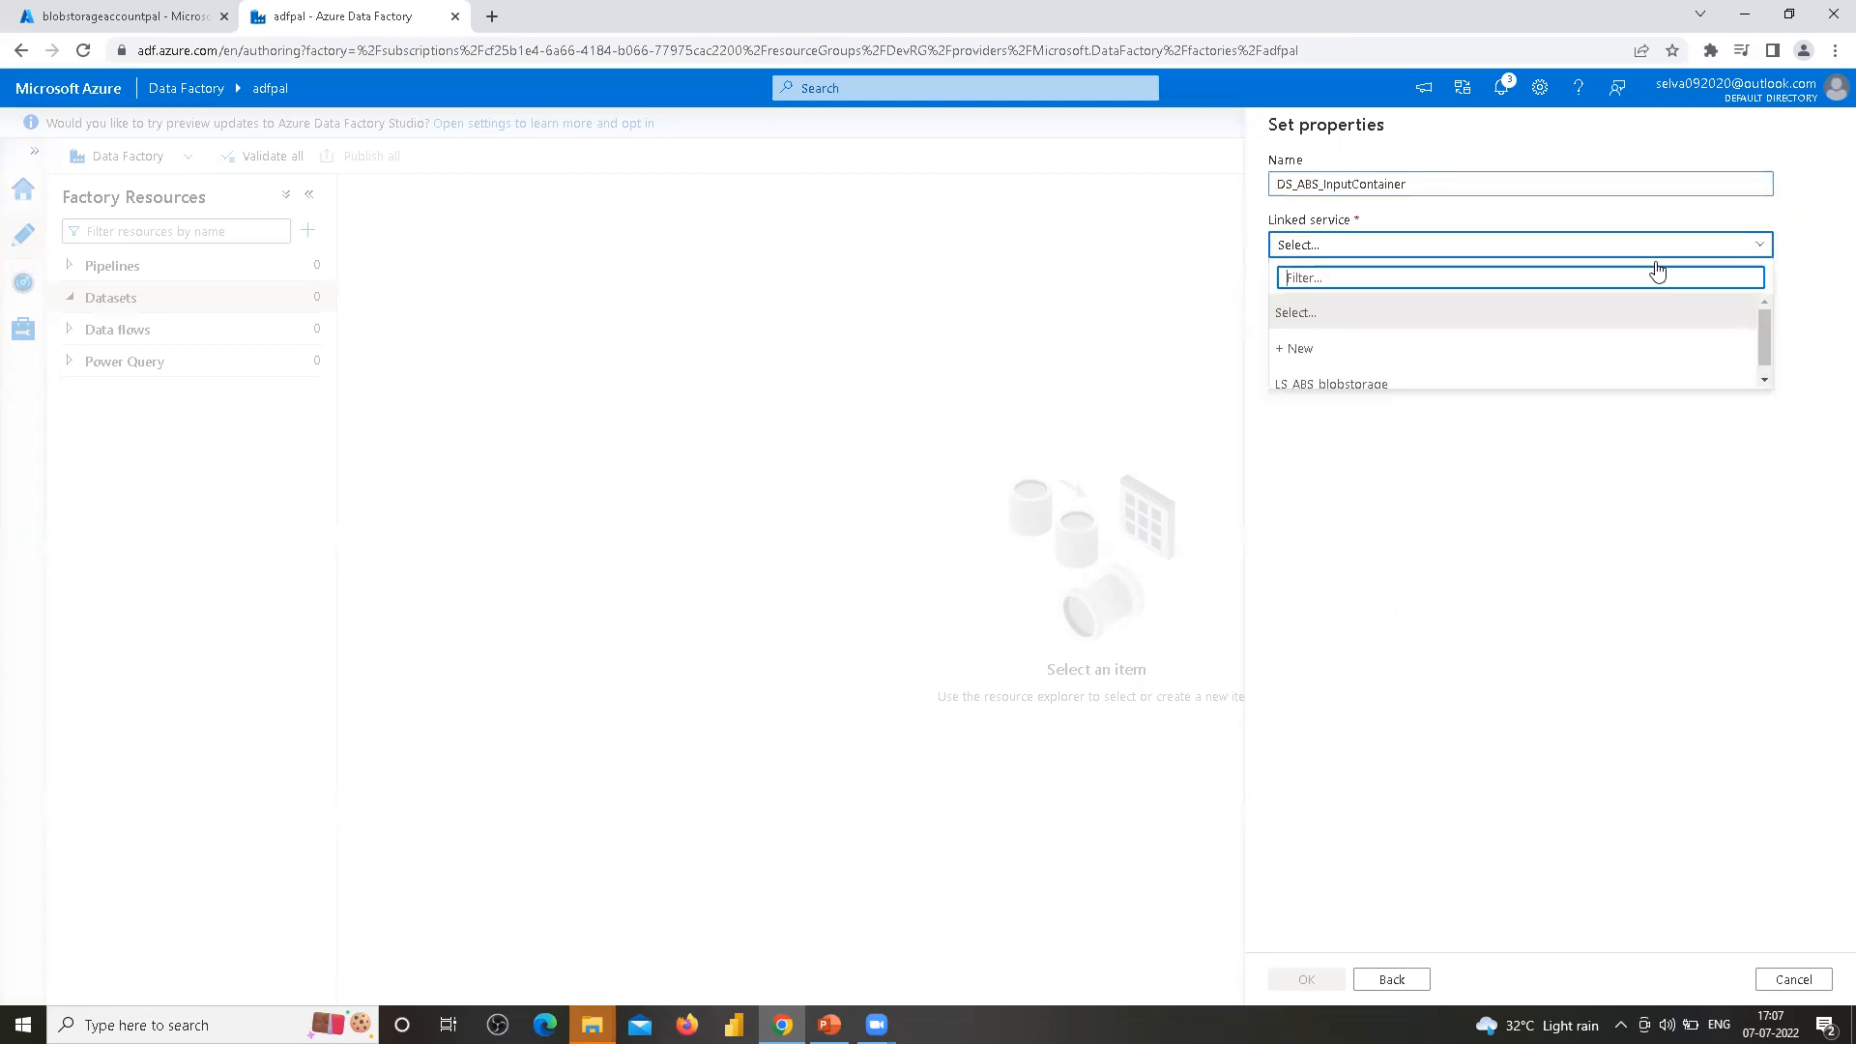
{"action": "left_click", "coordinate": [1345, 387]}
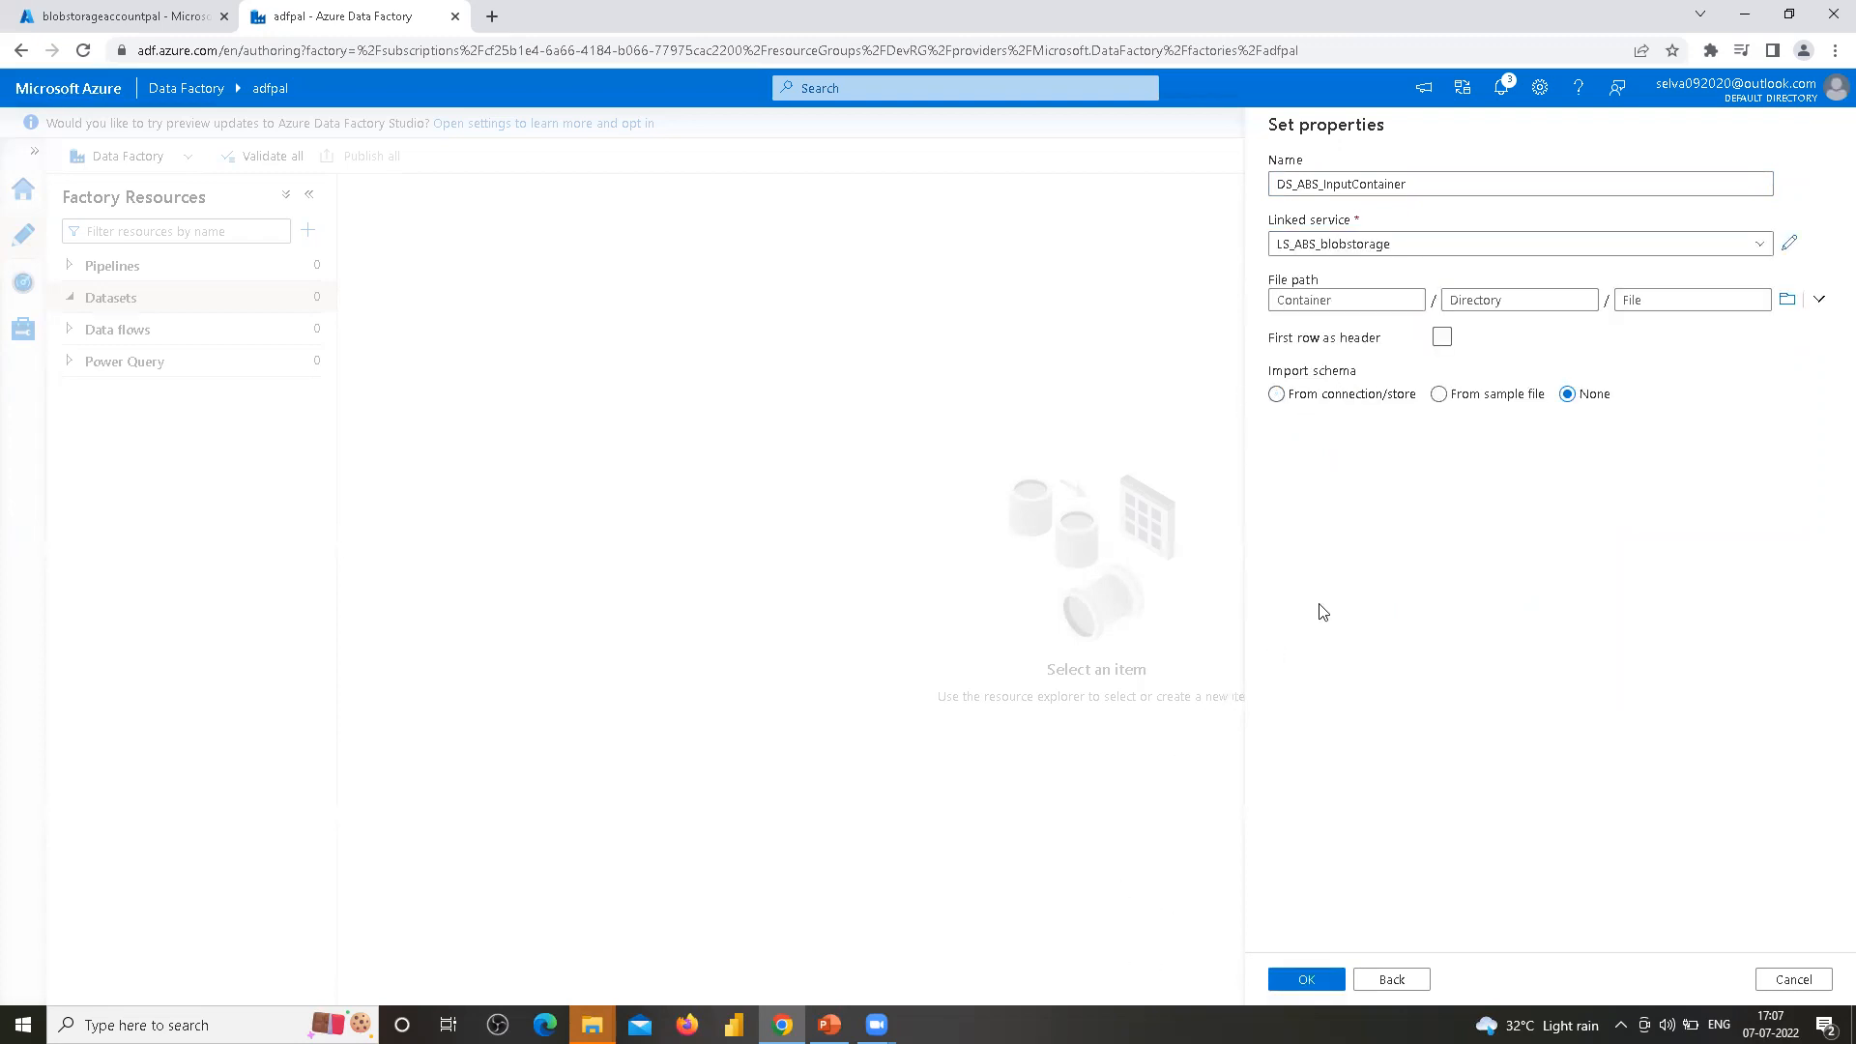
Browse the storage and set the dataset's file path to the input container
{"action": "left_click", "coordinate": [1343, 300]}
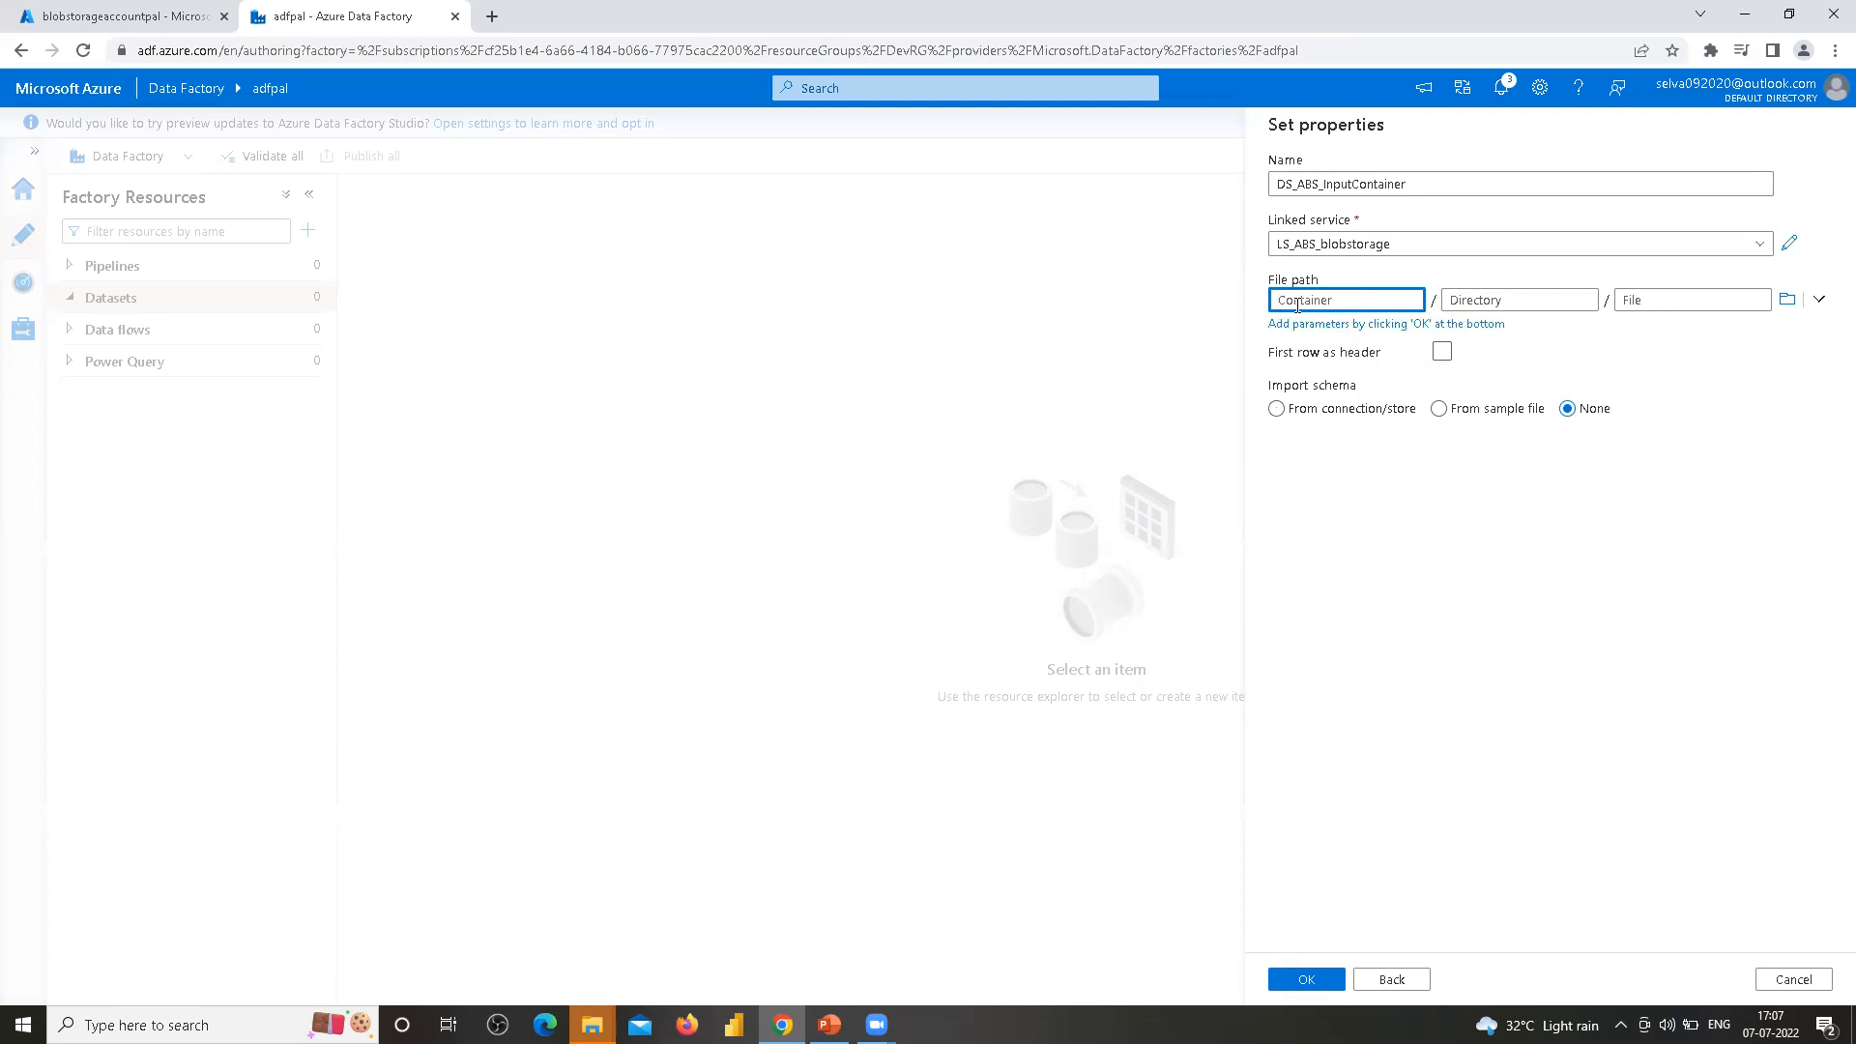
{"action": "left_click", "coordinate": [1787, 301]}
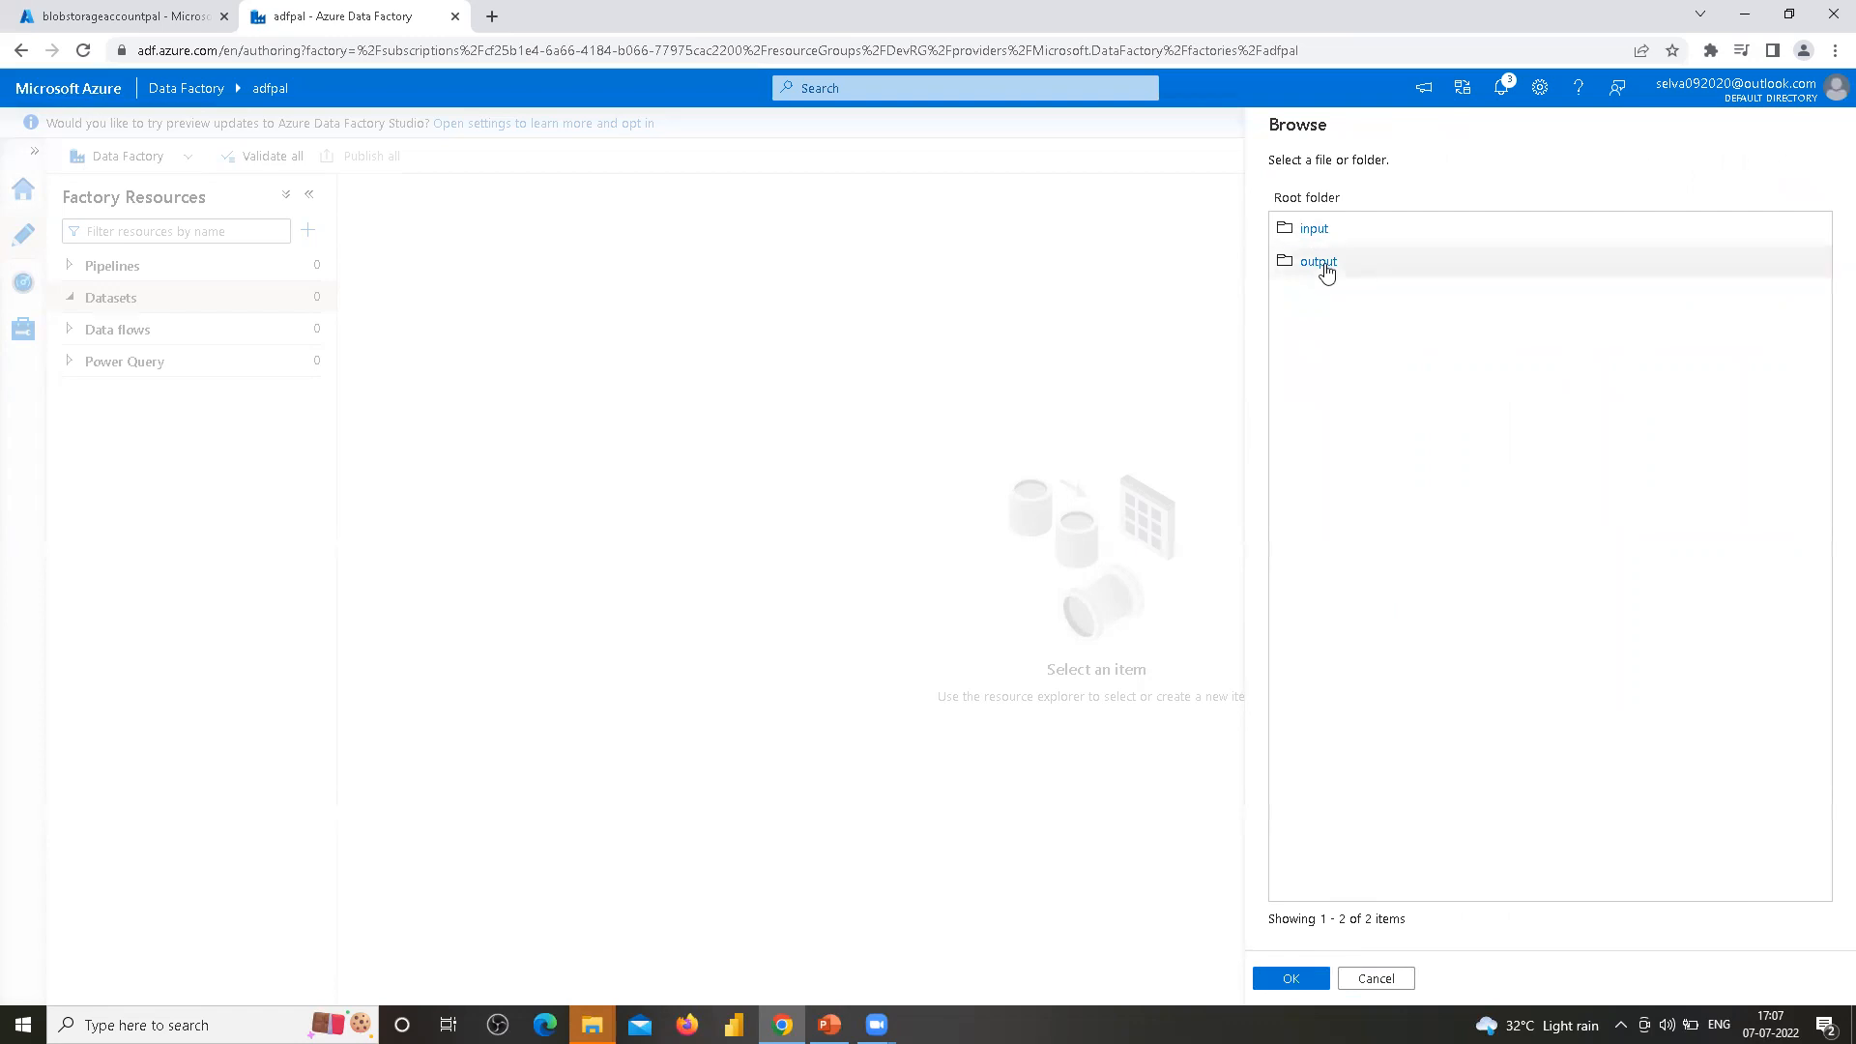
{"action": "left_click", "coordinate": [1304, 230]}
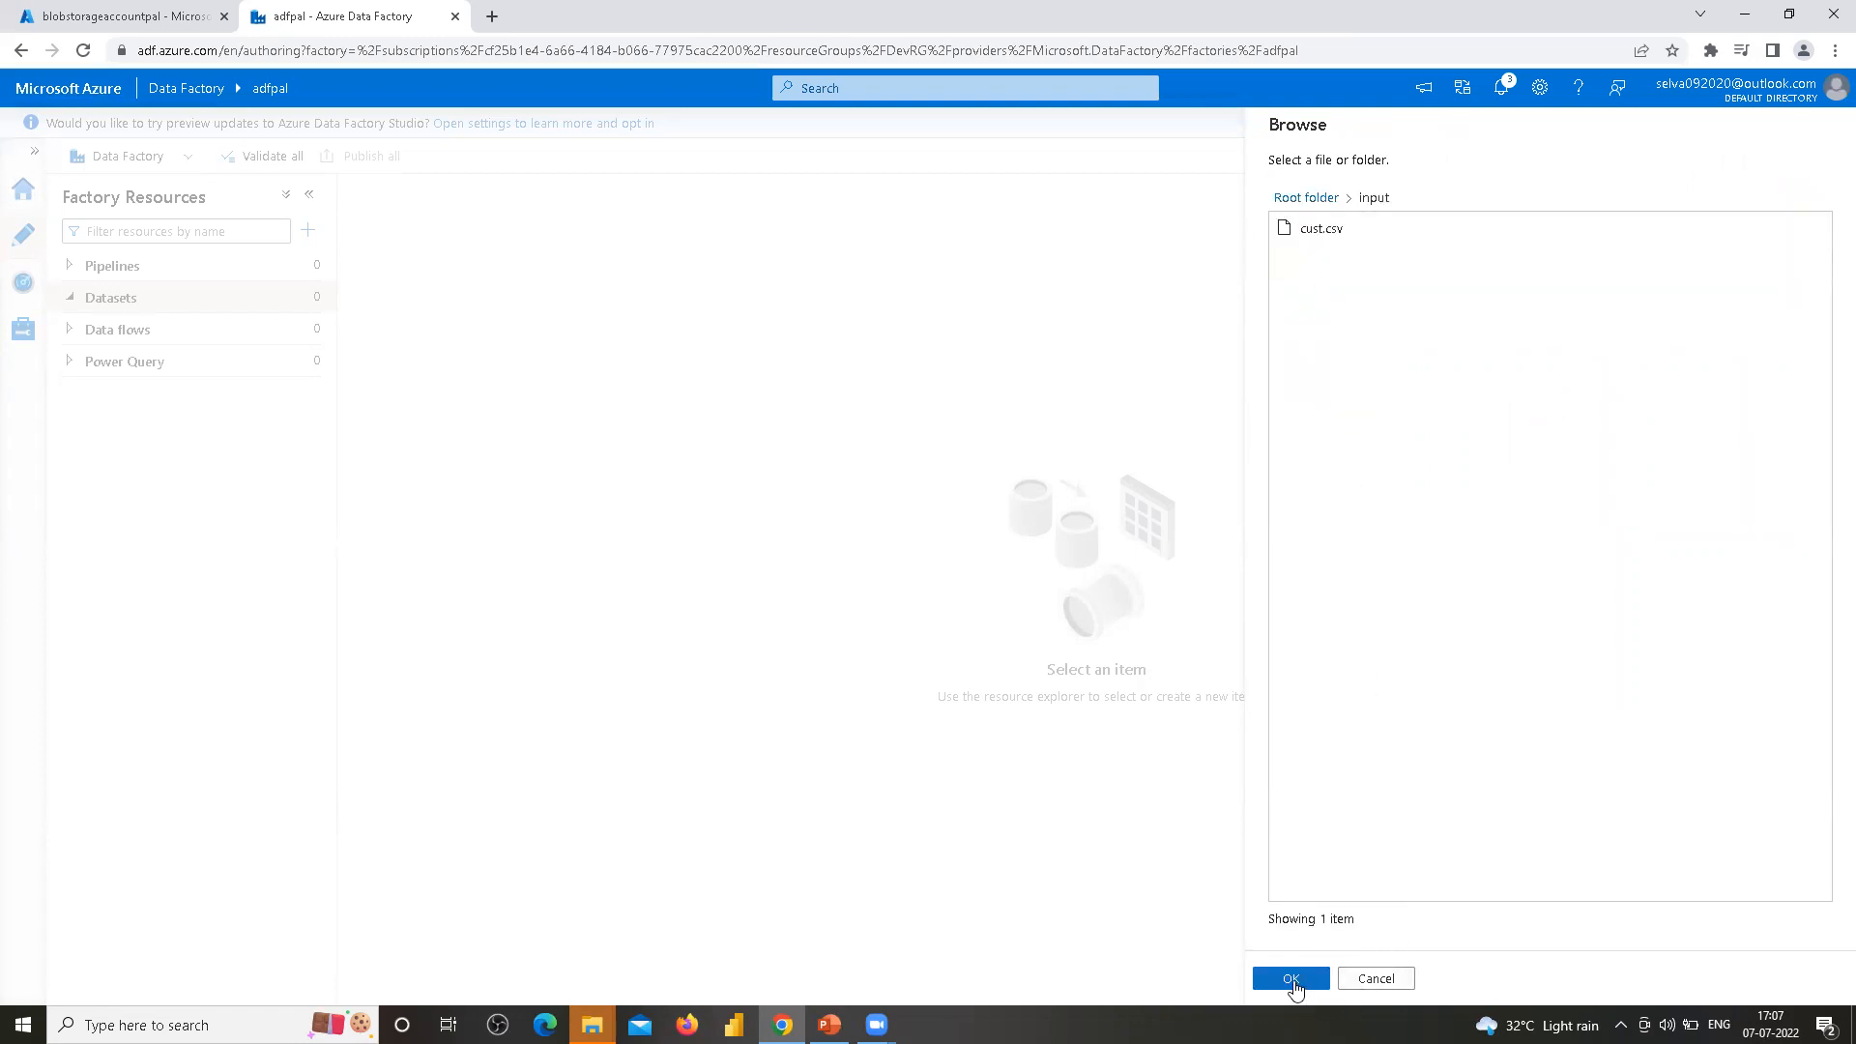
{"action": "left_click", "coordinate": [1295, 986]}
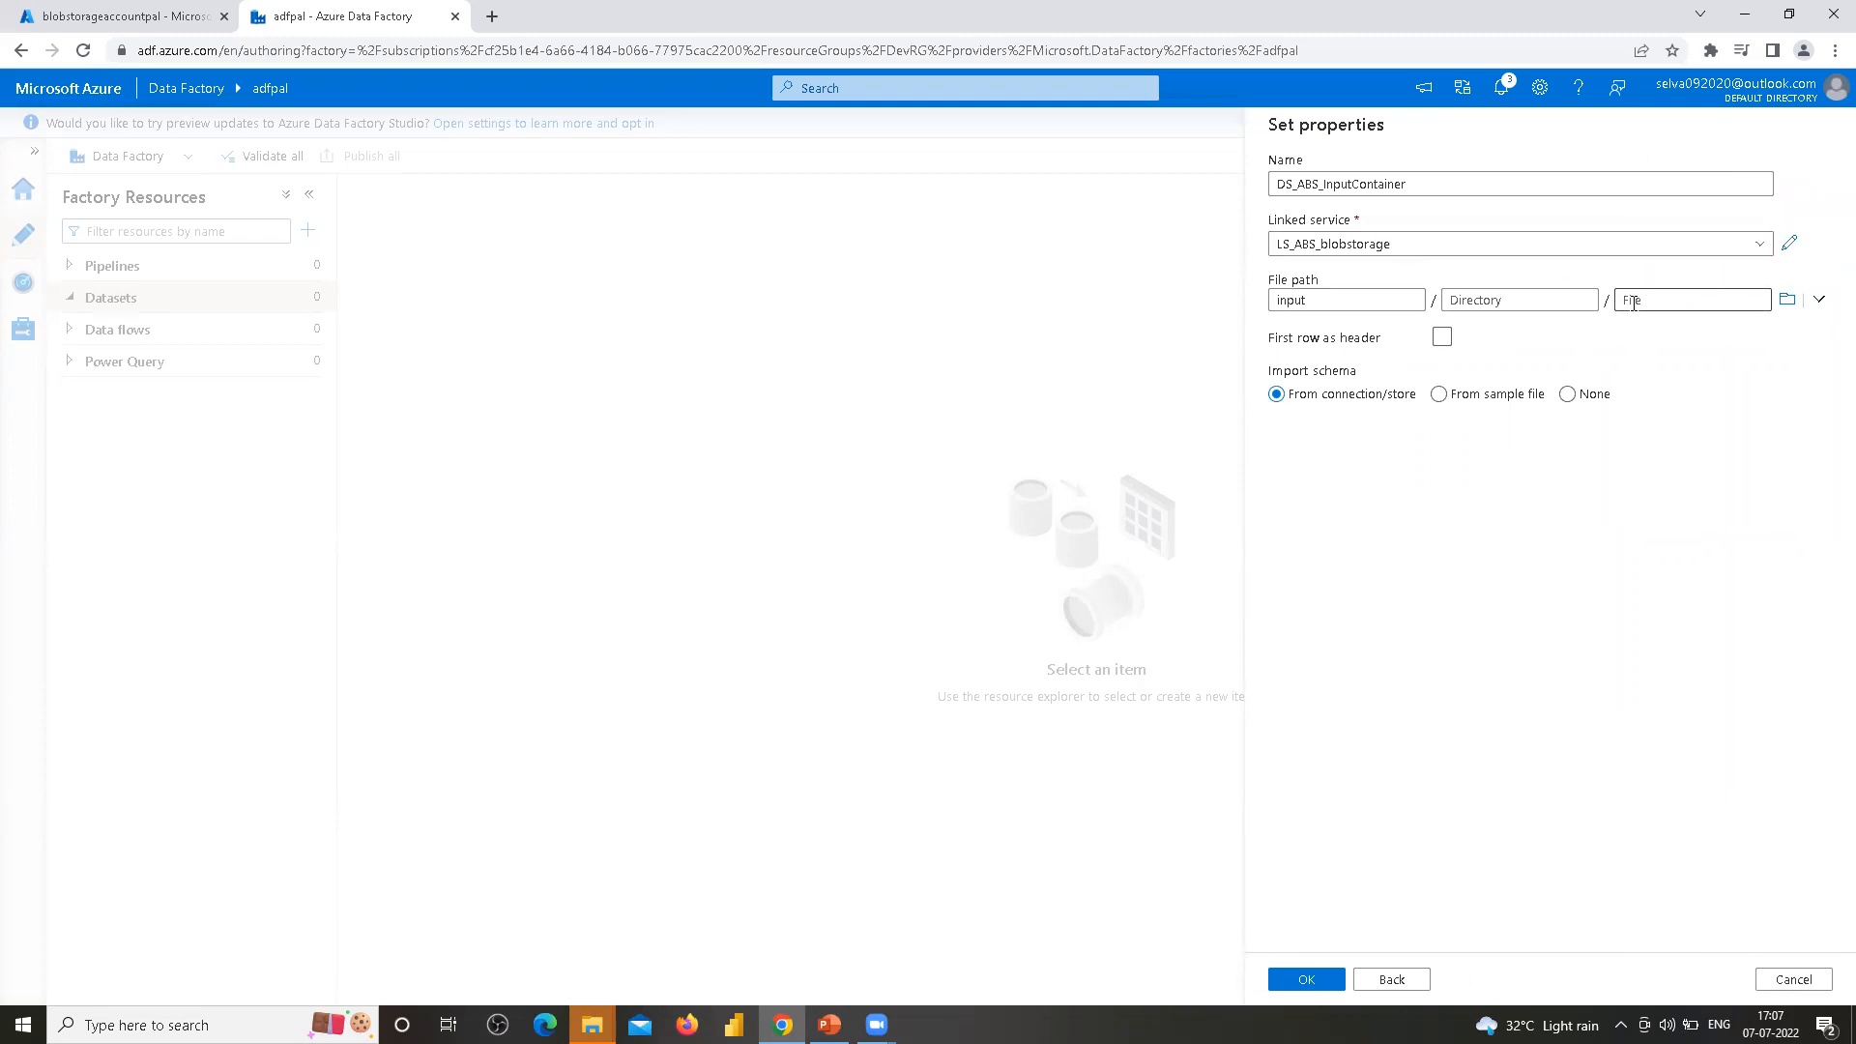
Enable First row as header for the input dataset
{"action": "left_click", "coordinate": [1632, 300]}
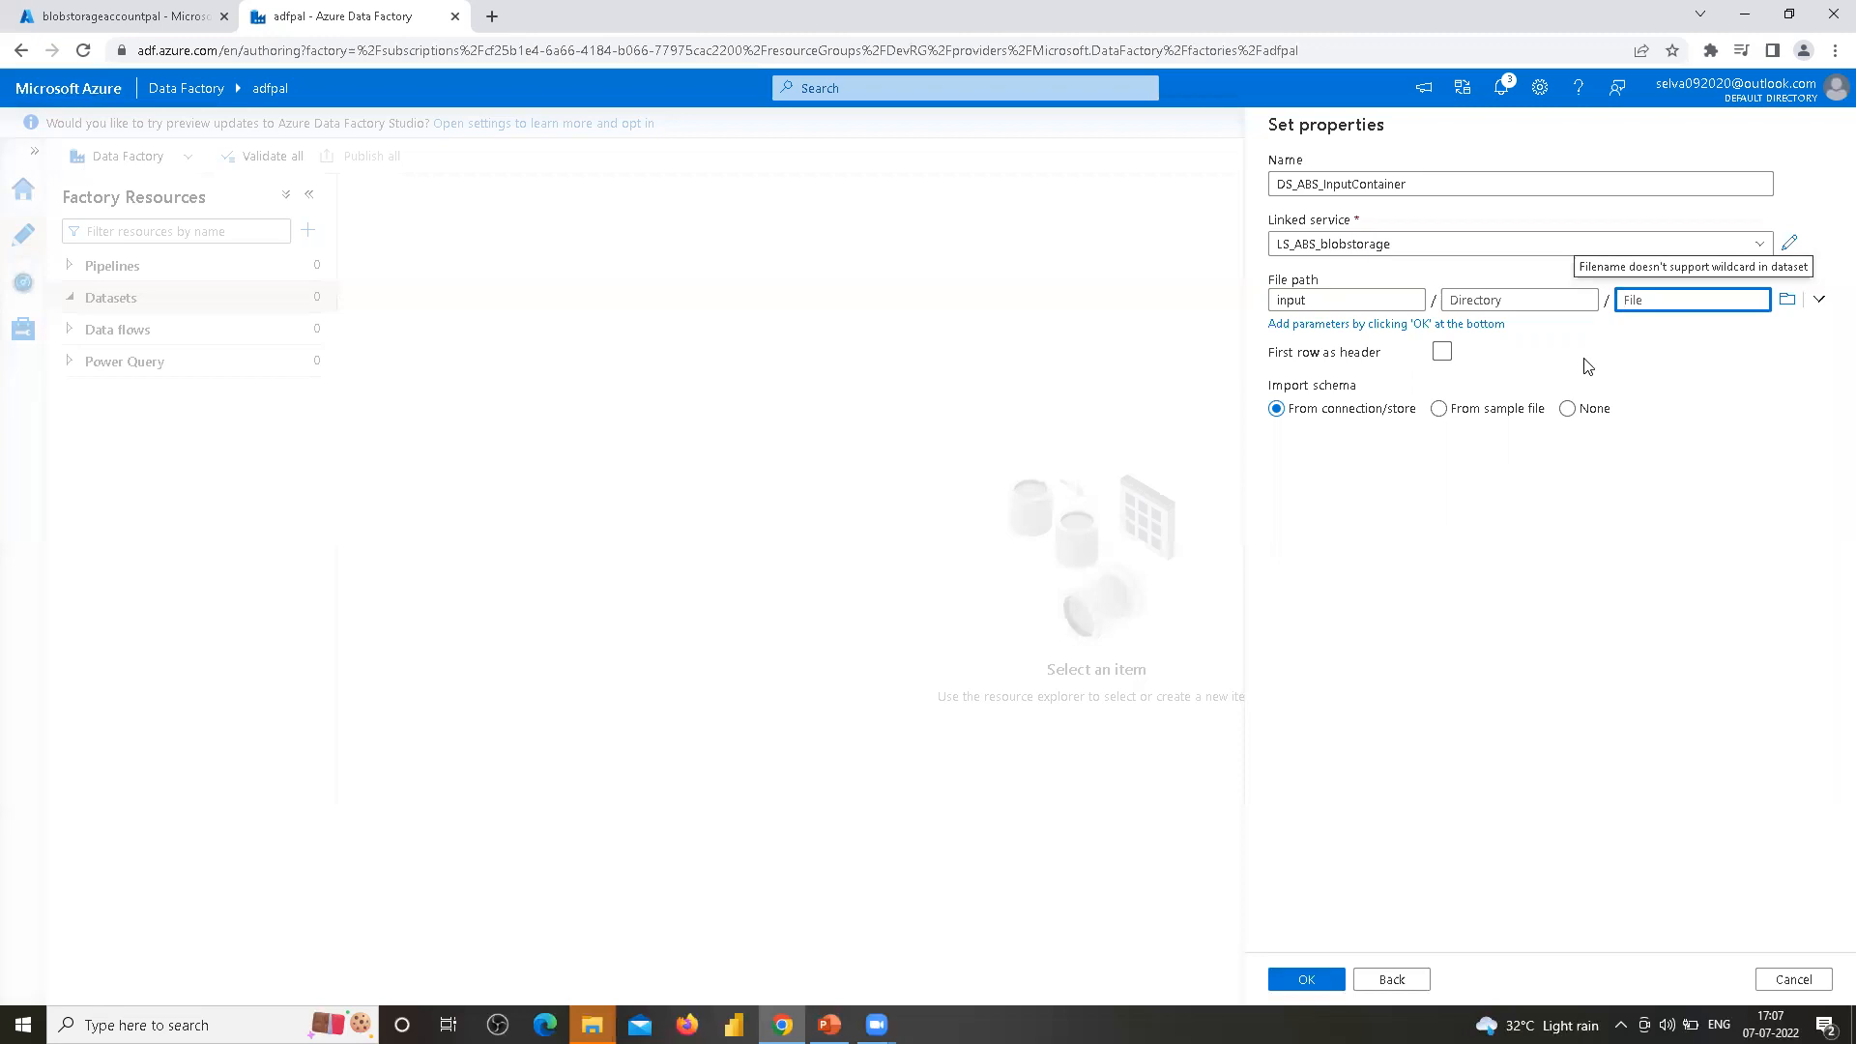
{"action": "left_click", "coordinate": [1293, 183]}
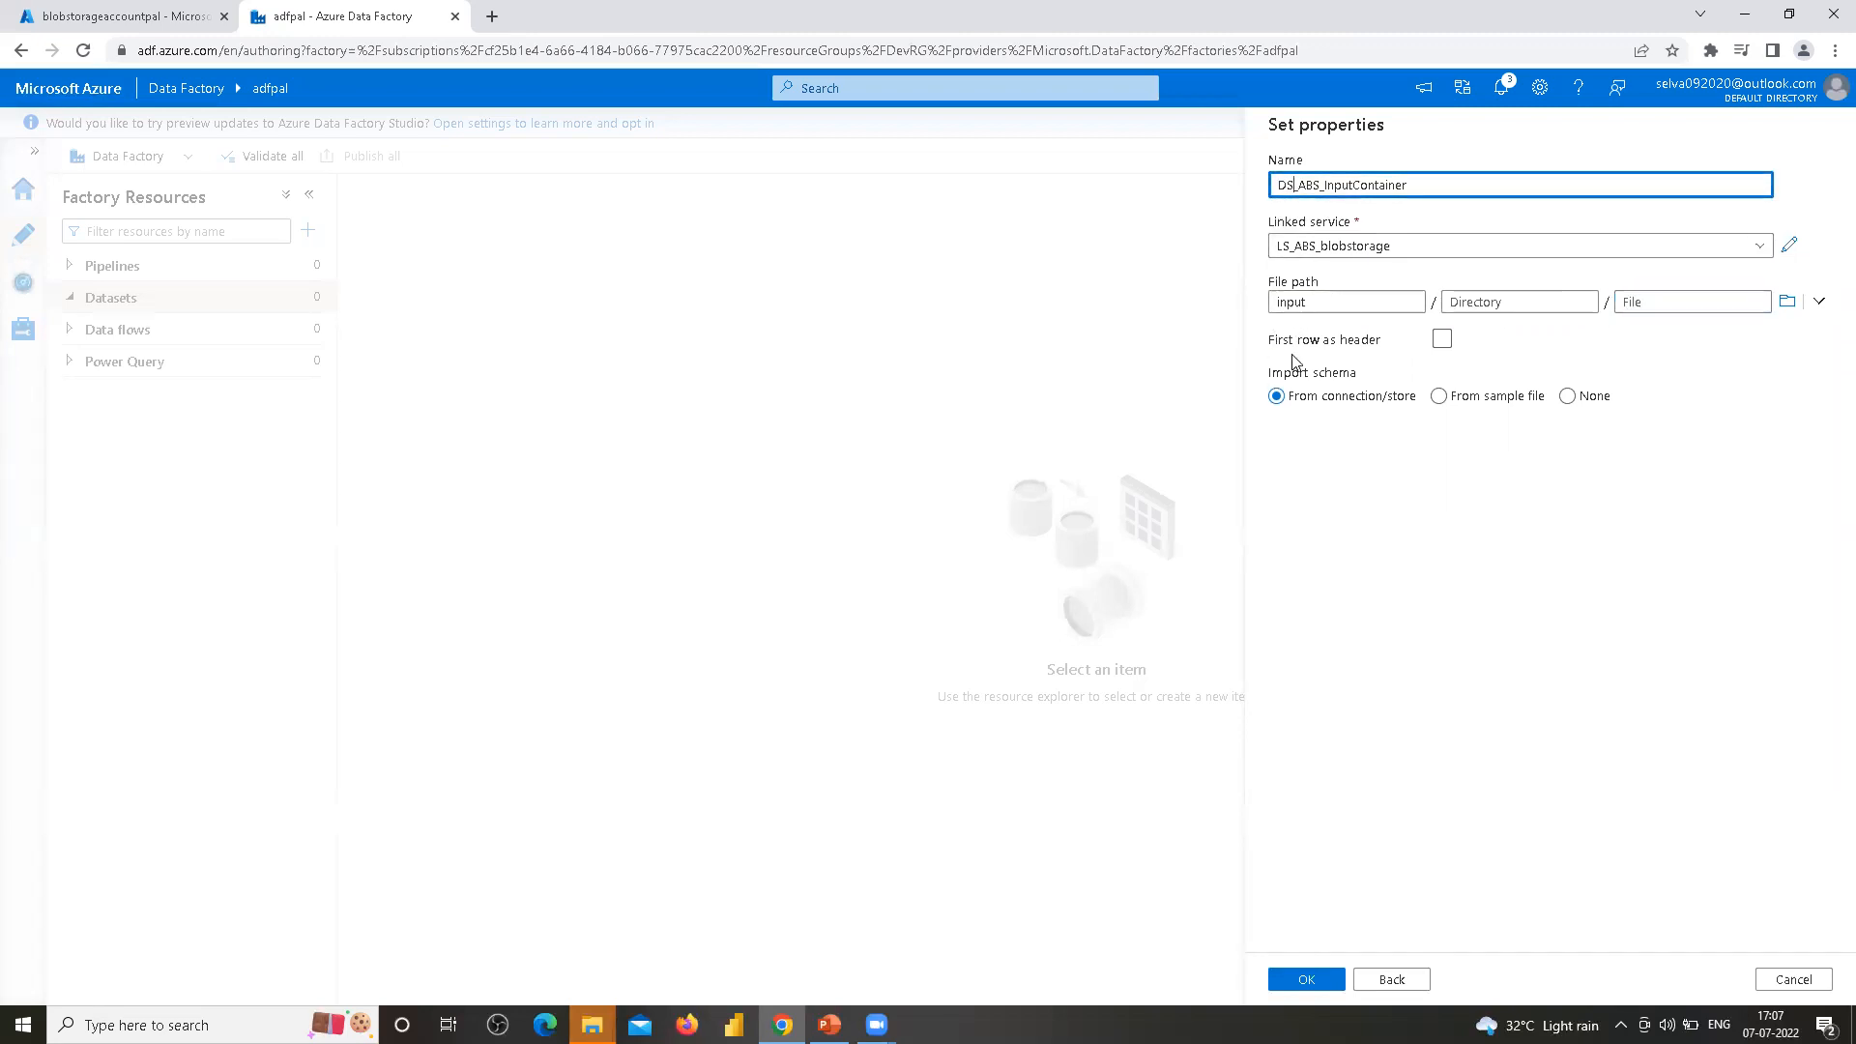
{"action": "left_click_drag", "start_coordinate": [1312, 302], "coordinate": [1267, 301]}
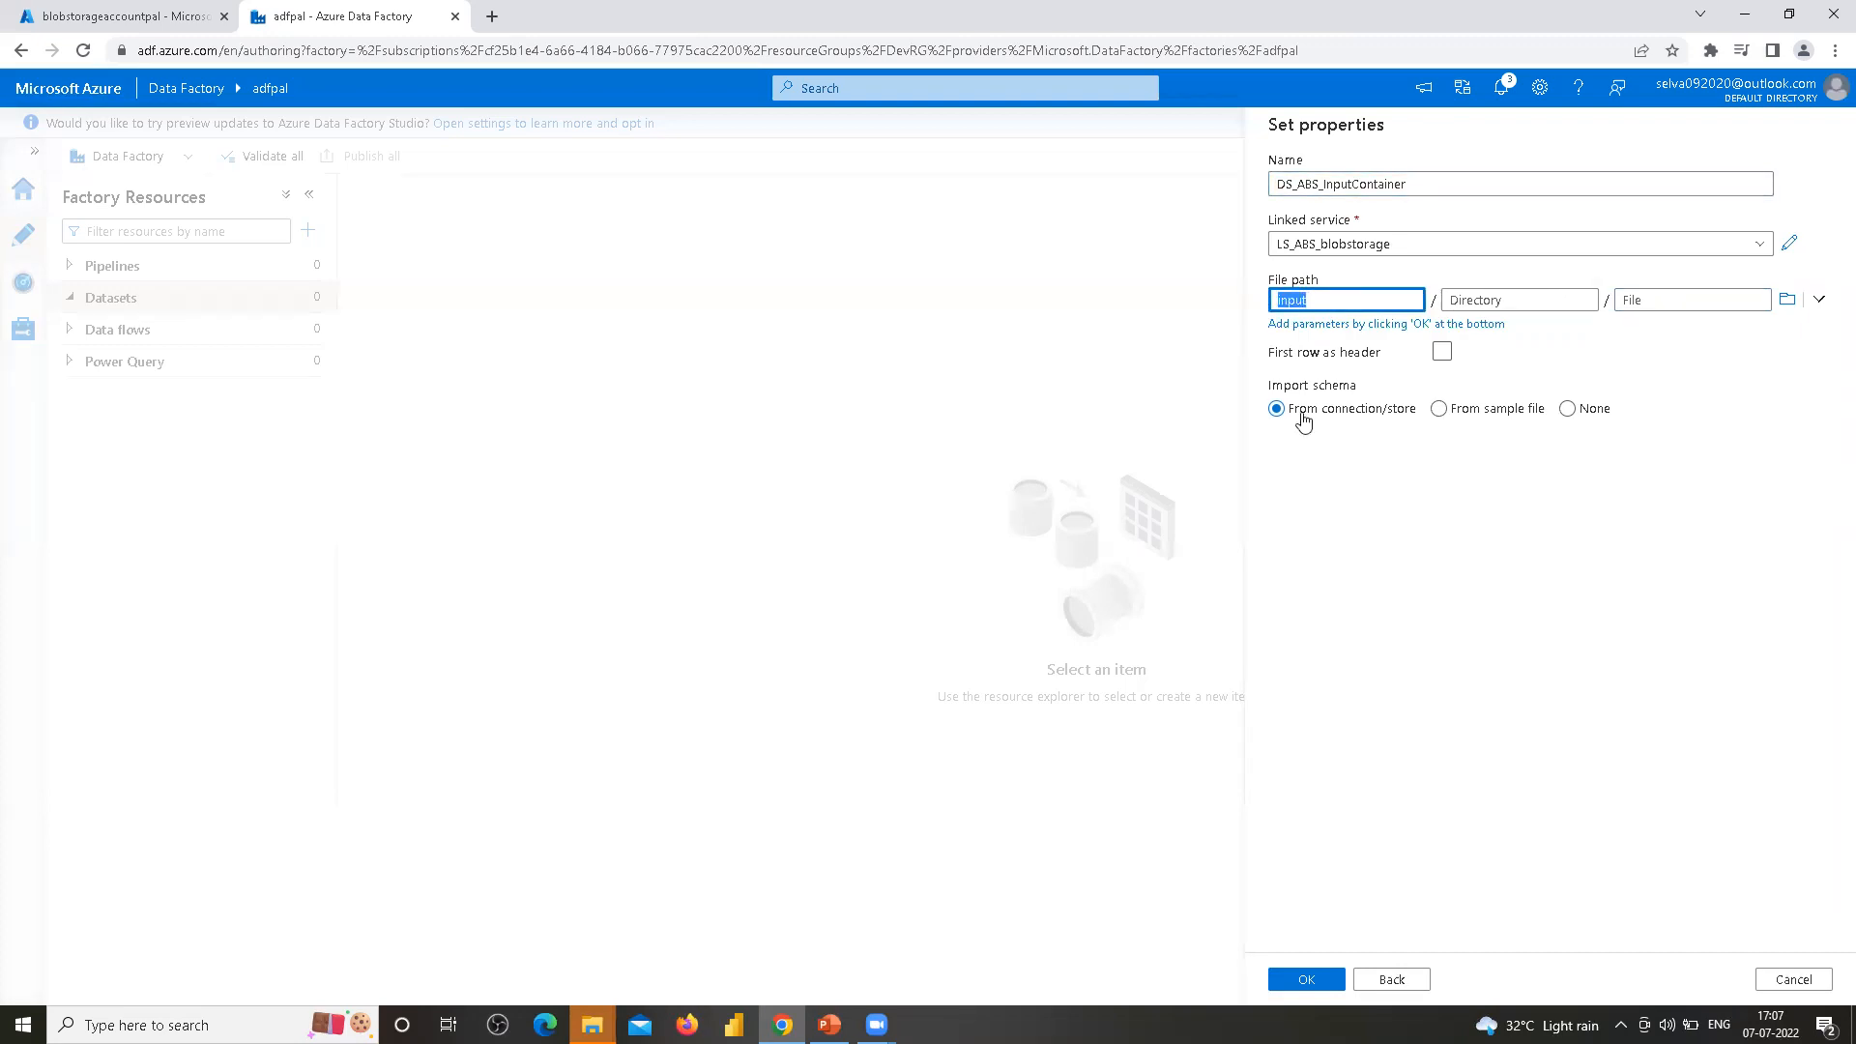
{"action": "left_click", "coordinate": [1442, 356]}
{"action": "left_click", "coordinate": [1441, 354]}
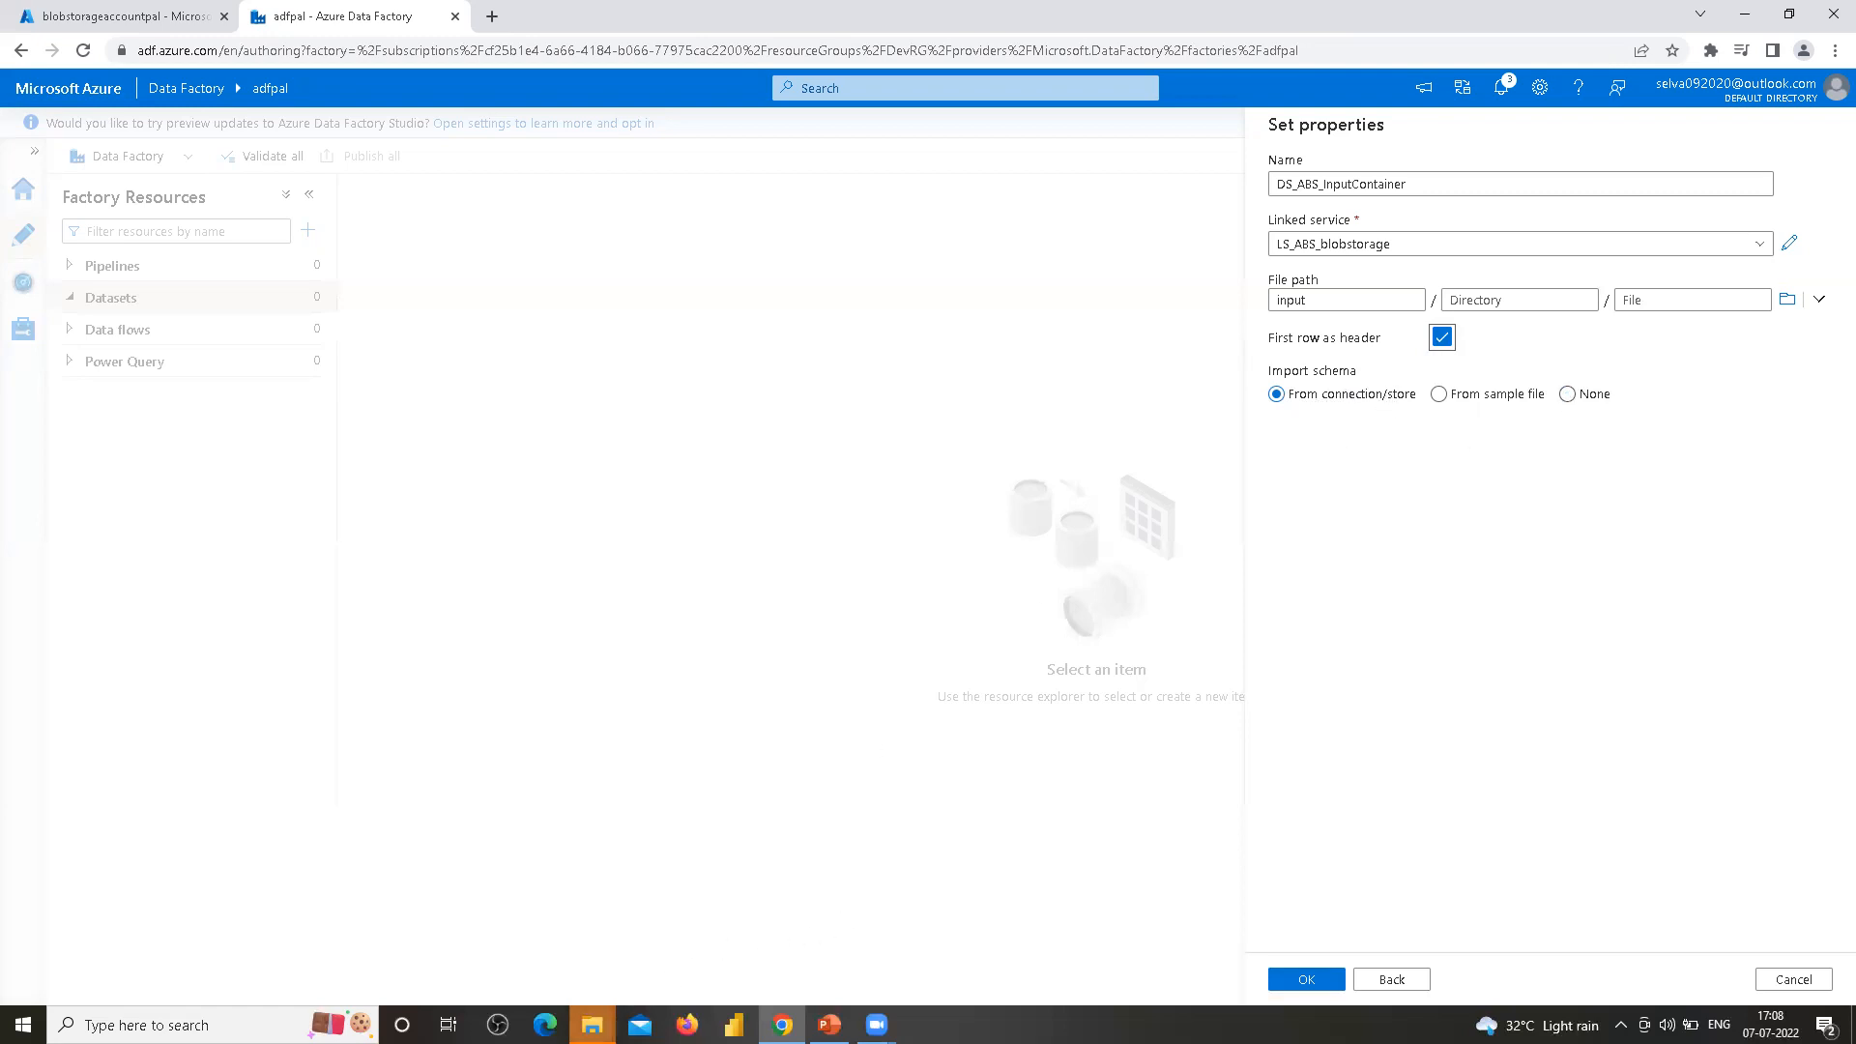
Open the cust CSV from the Input Files folder in Excel to examine its header row and columns
{"action": "mouse_move", "coordinate": [591, 1025]}
{"action": "left_click", "coordinate": [526, 945]}
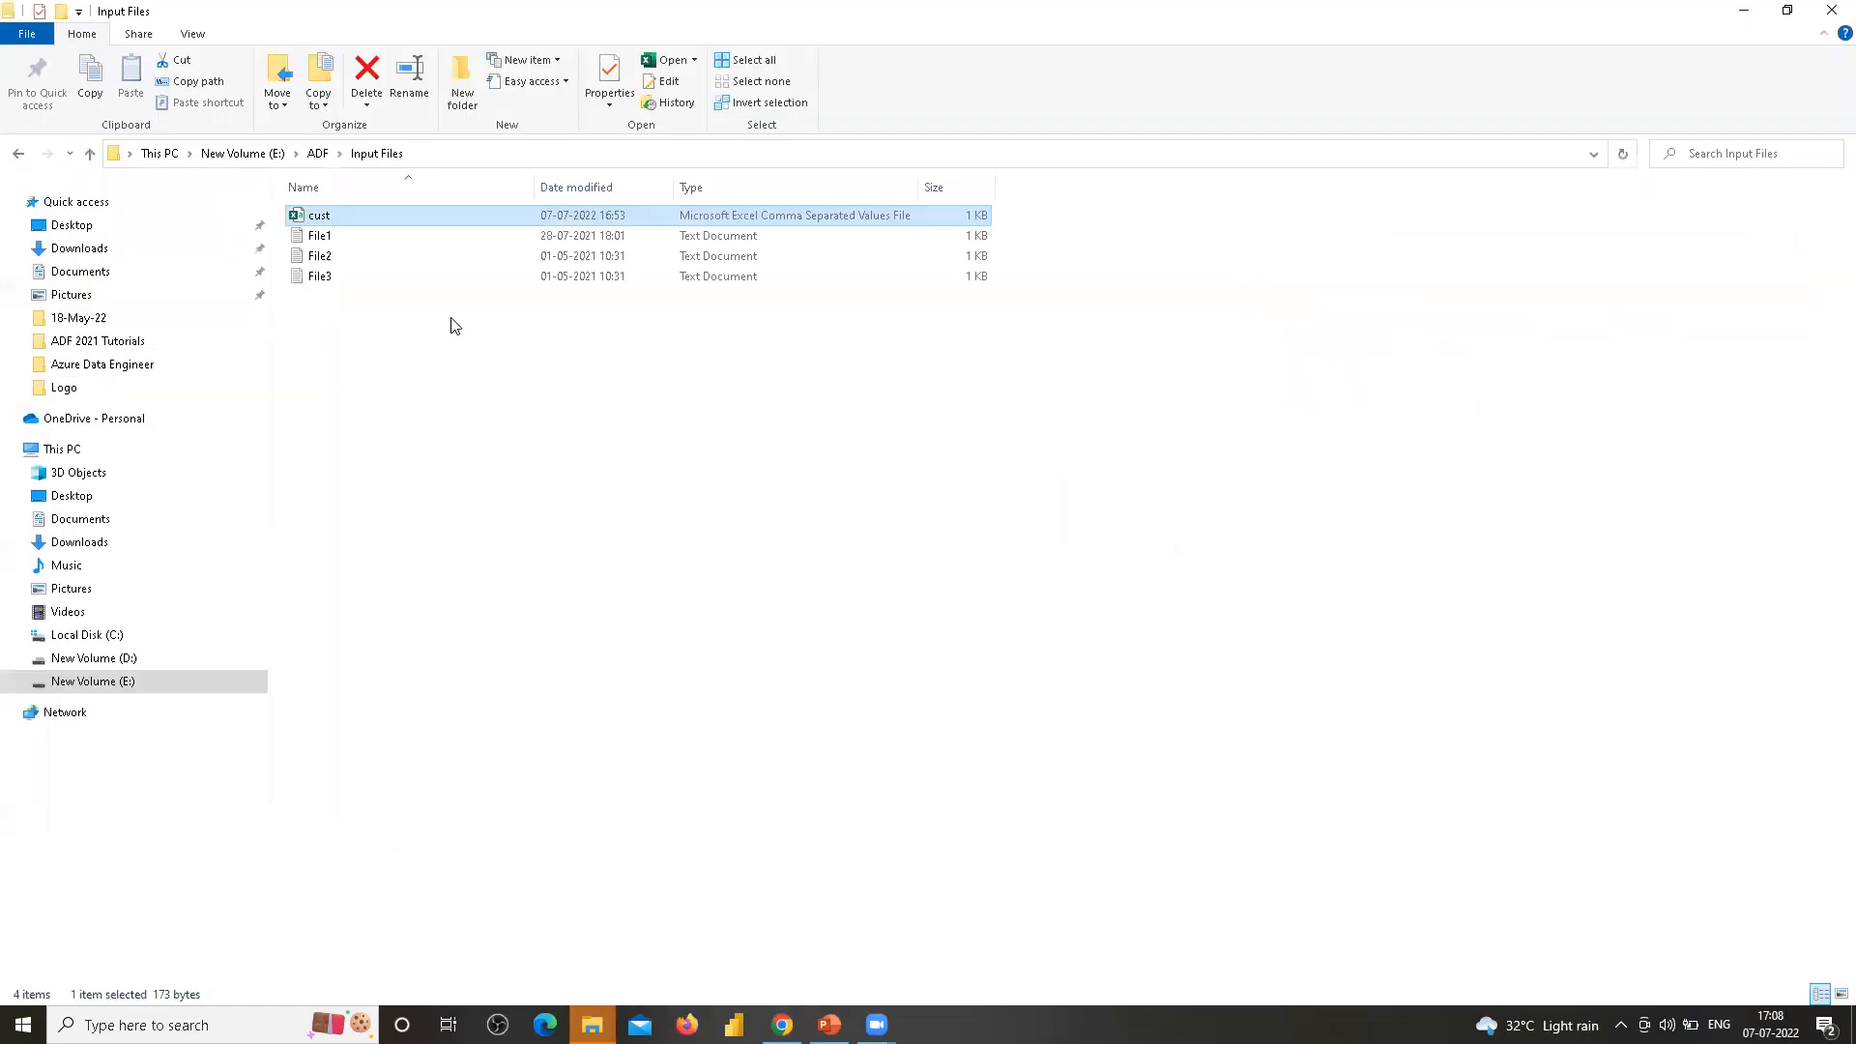
{"action": "double_click", "coordinate": [329, 216]}
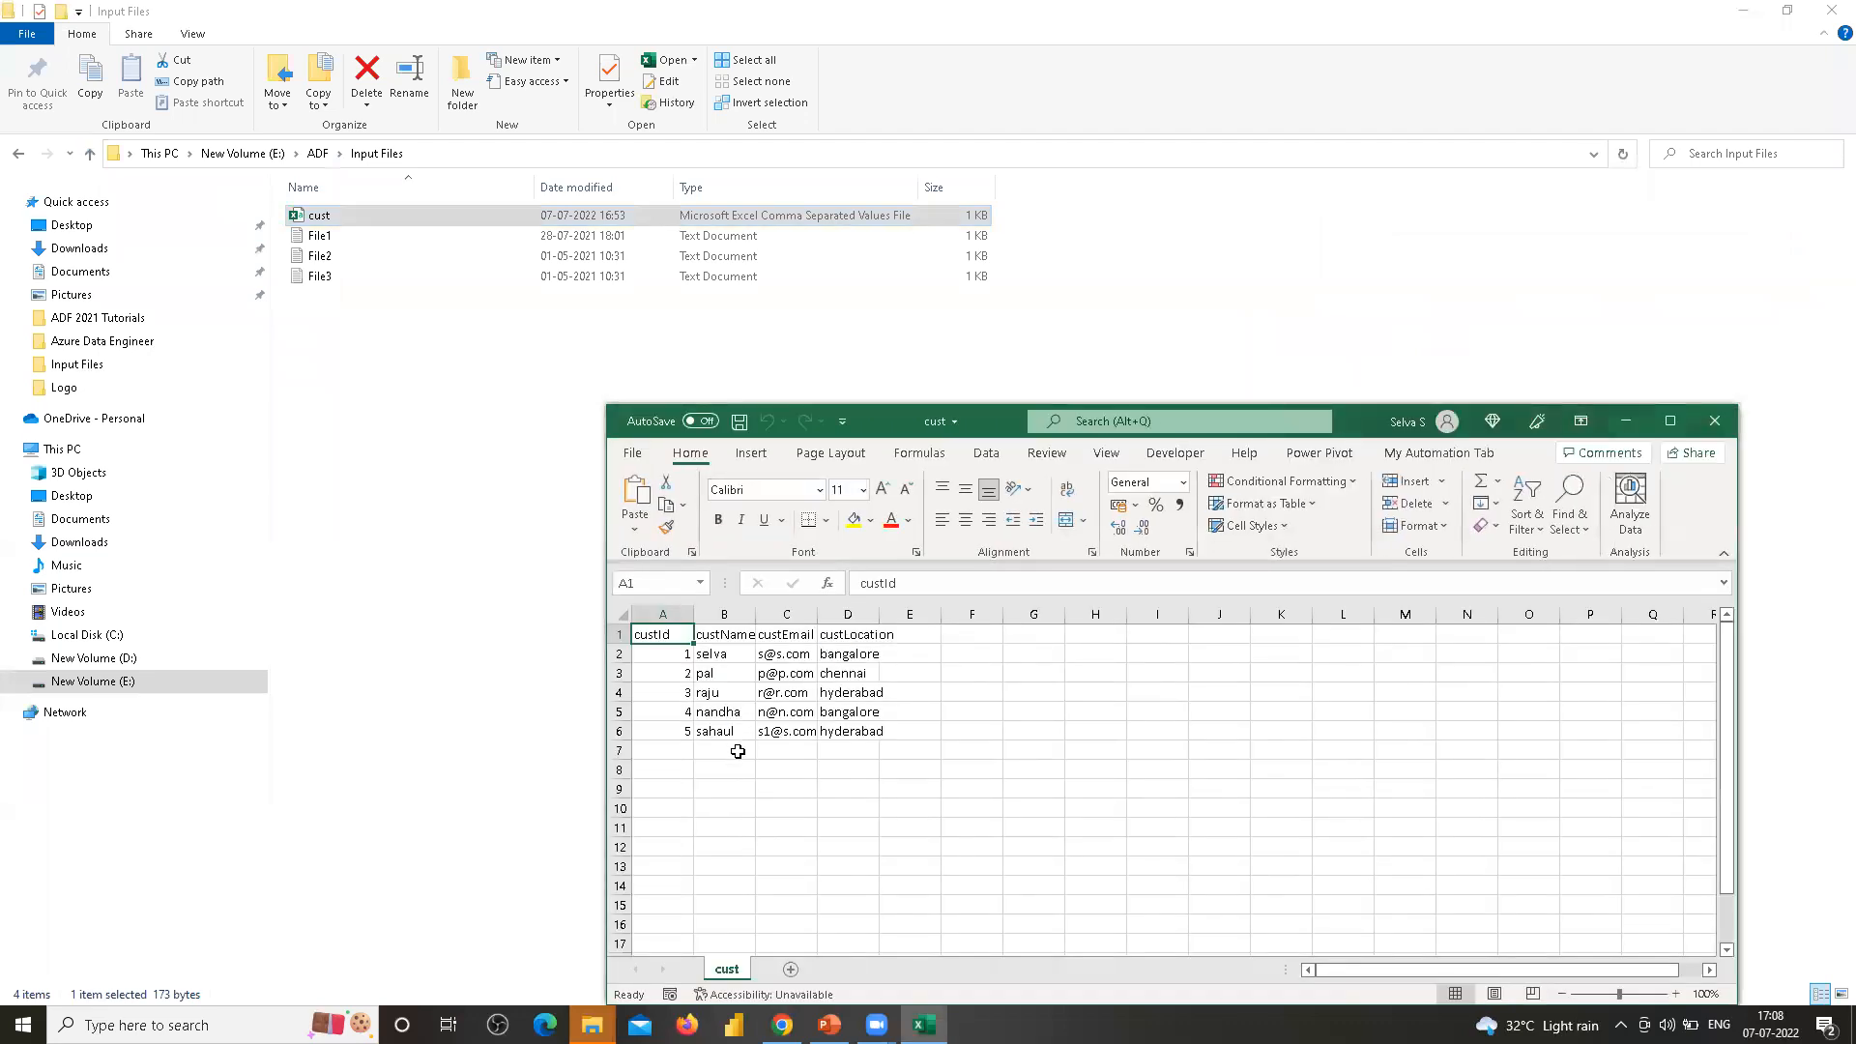
{"action": "left_click_drag", "start_coordinate": [677, 644], "coordinate": [678, 753]}
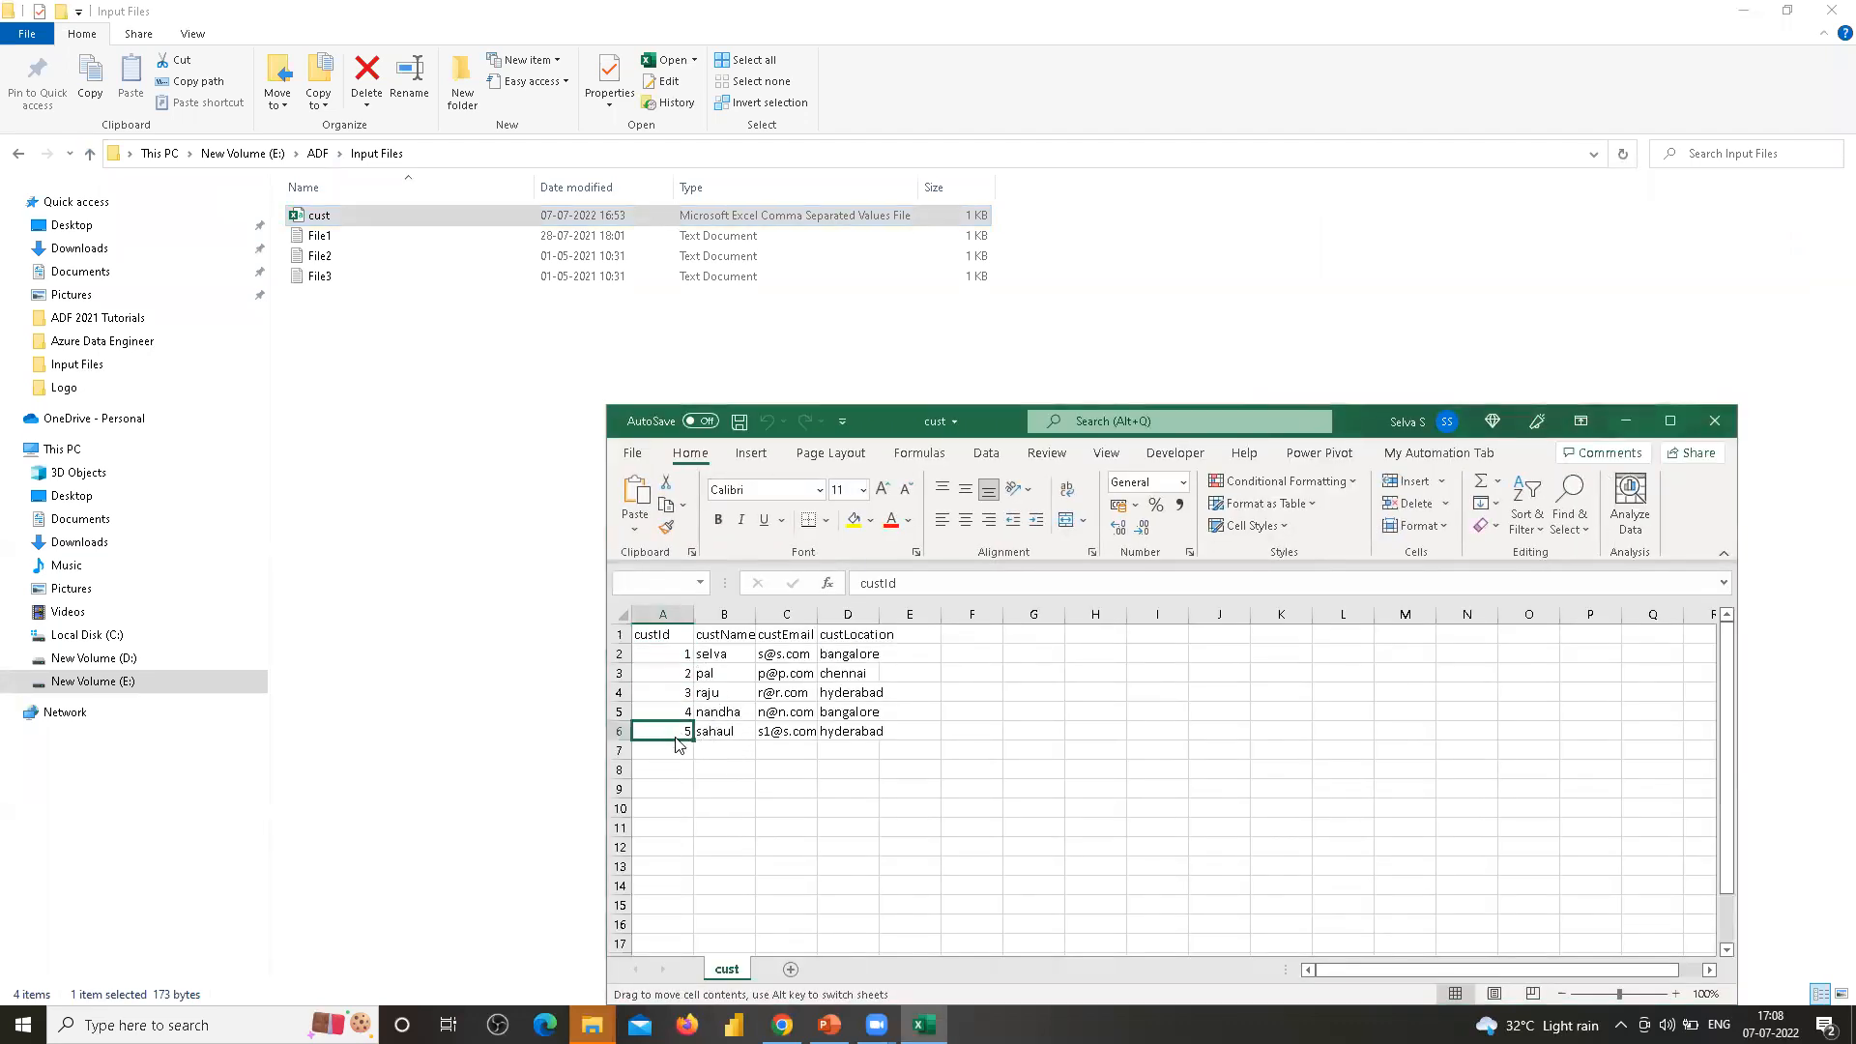
{"action": "left_click", "coordinate": [976, 567]}
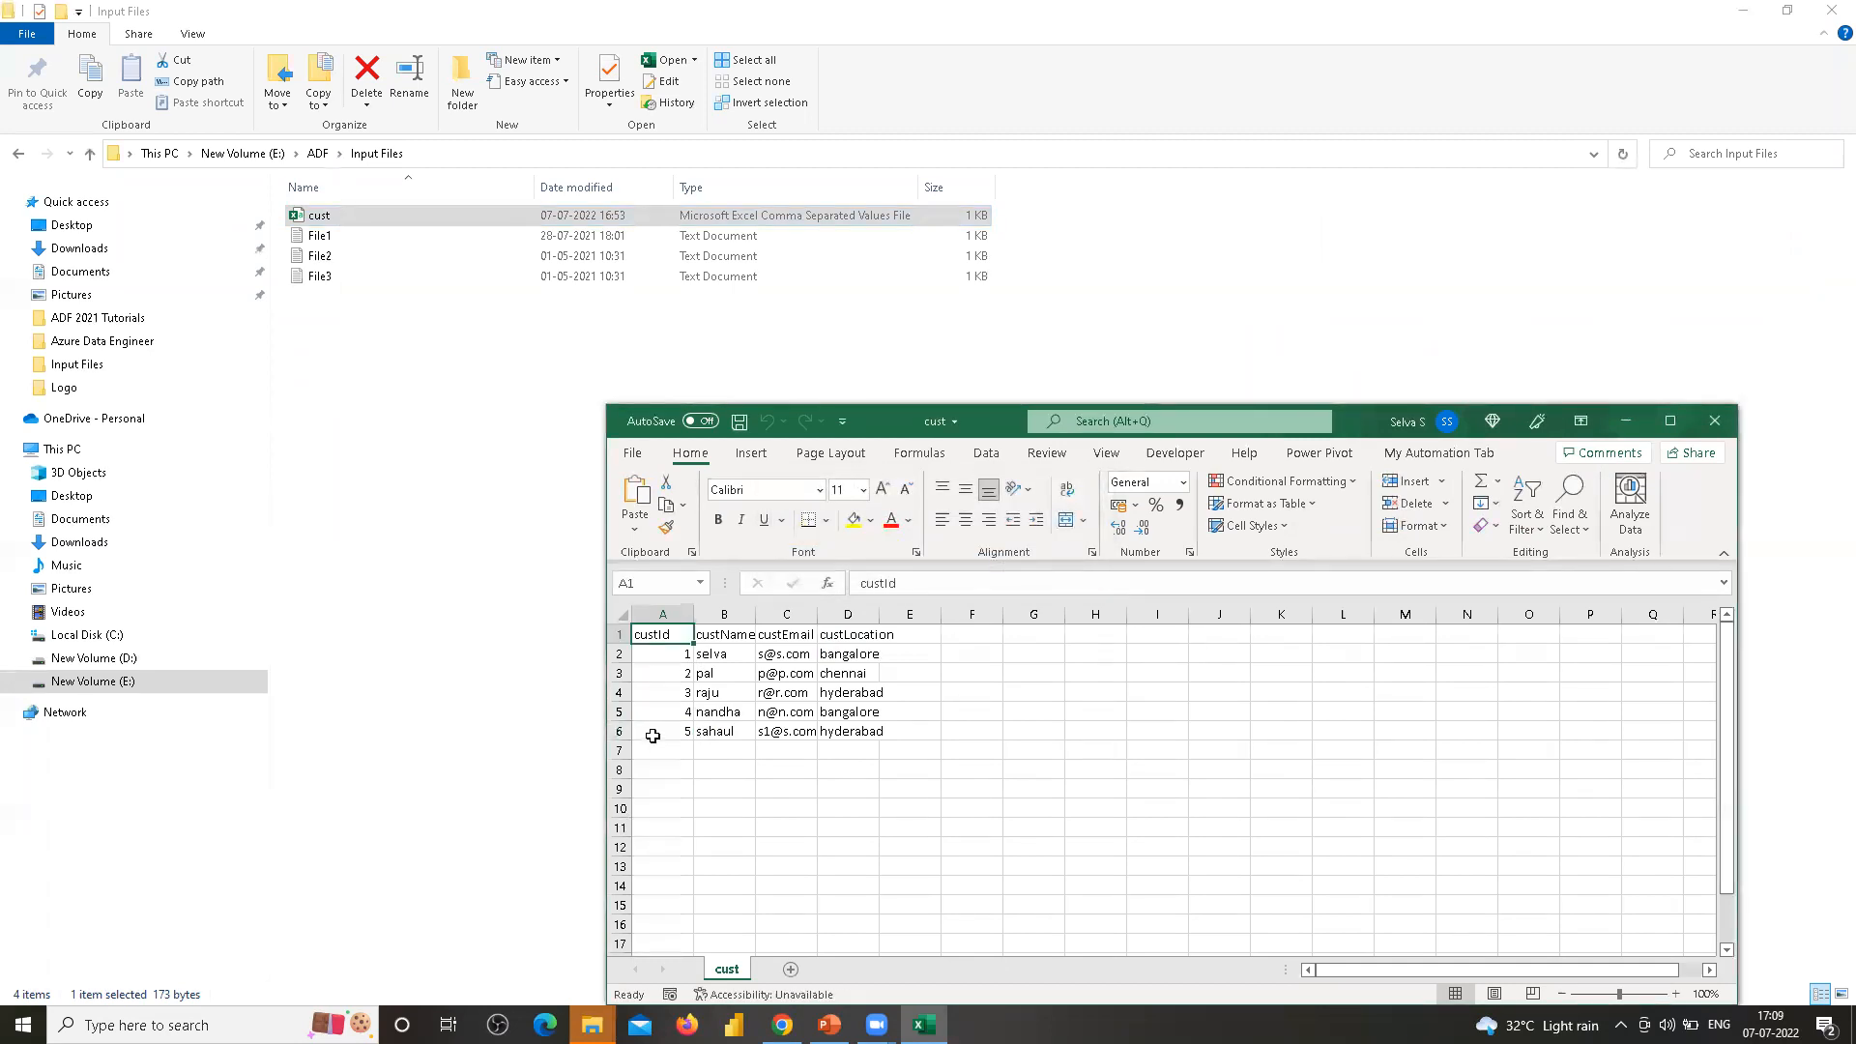
Inspect the customer records and columns in the cust spreadsheet
{"action": "left_click", "coordinate": [661, 662]}
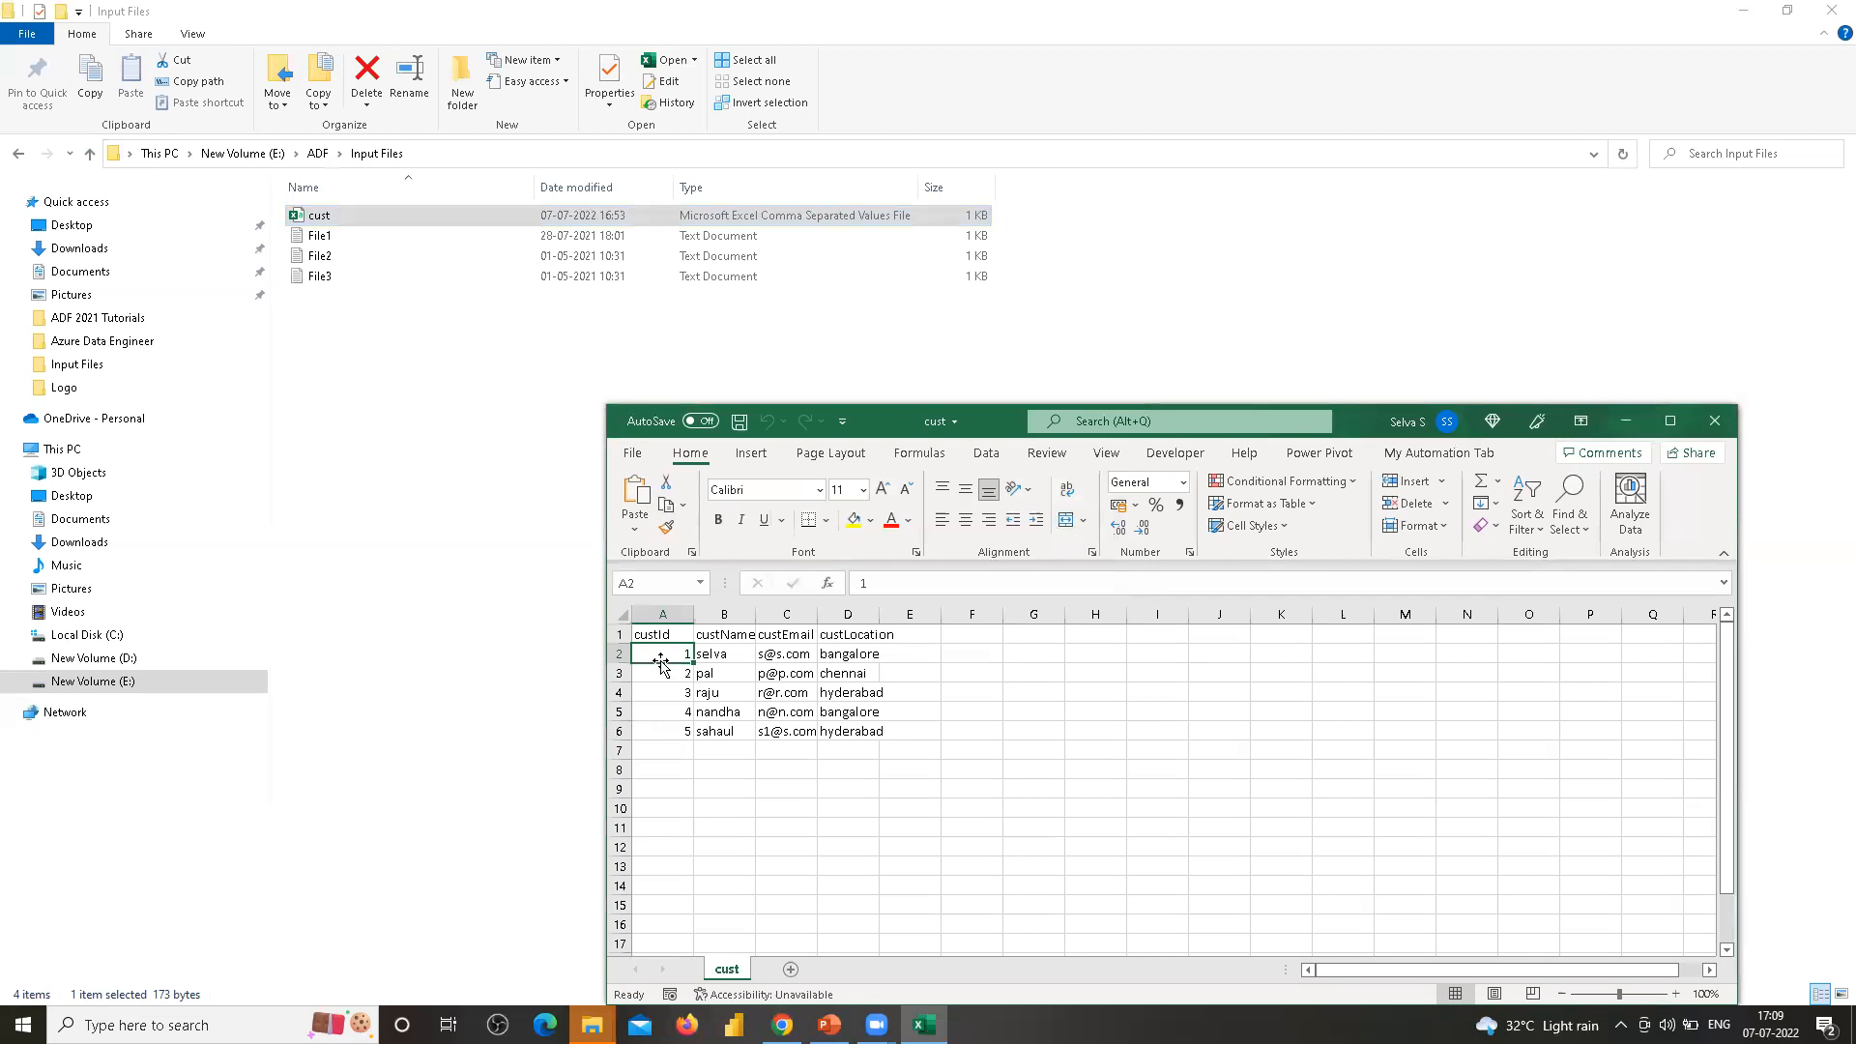
{"action": "left_click", "coordinate": [715, 659]}
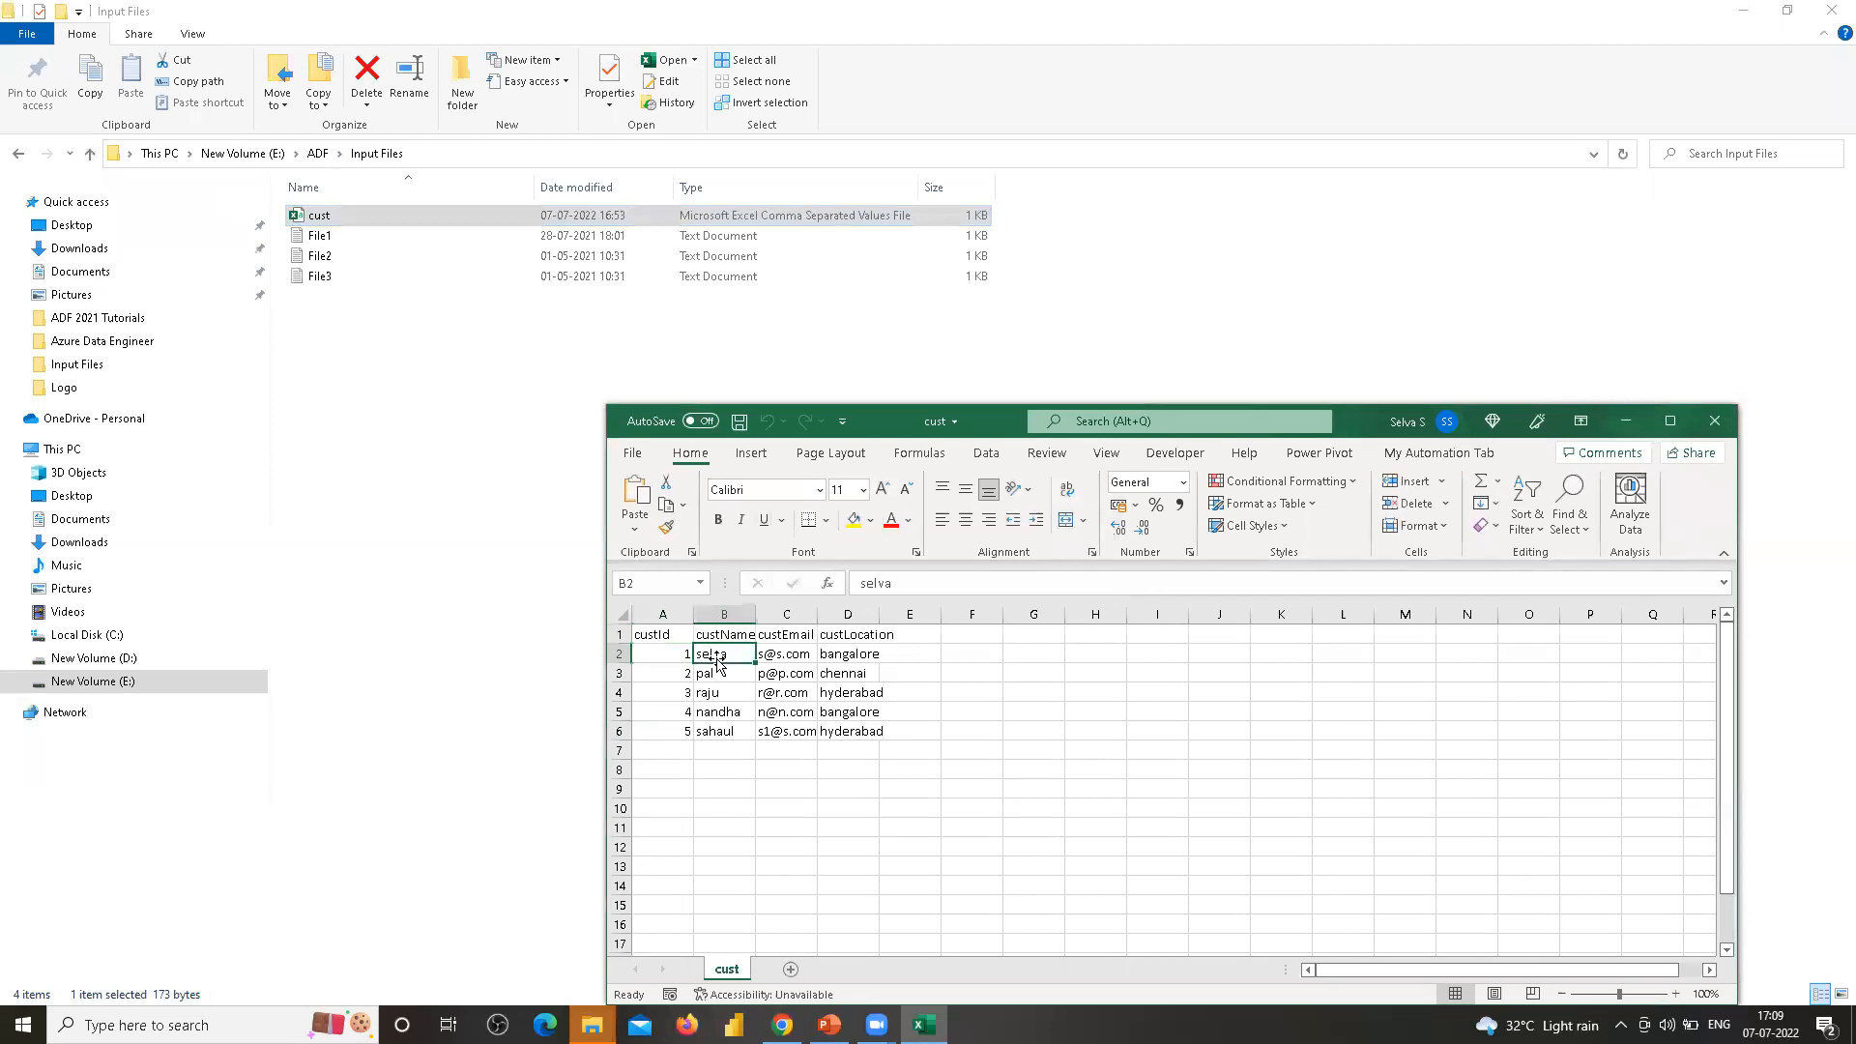
{"action": "left_click", "coordinate": [810, 653]}
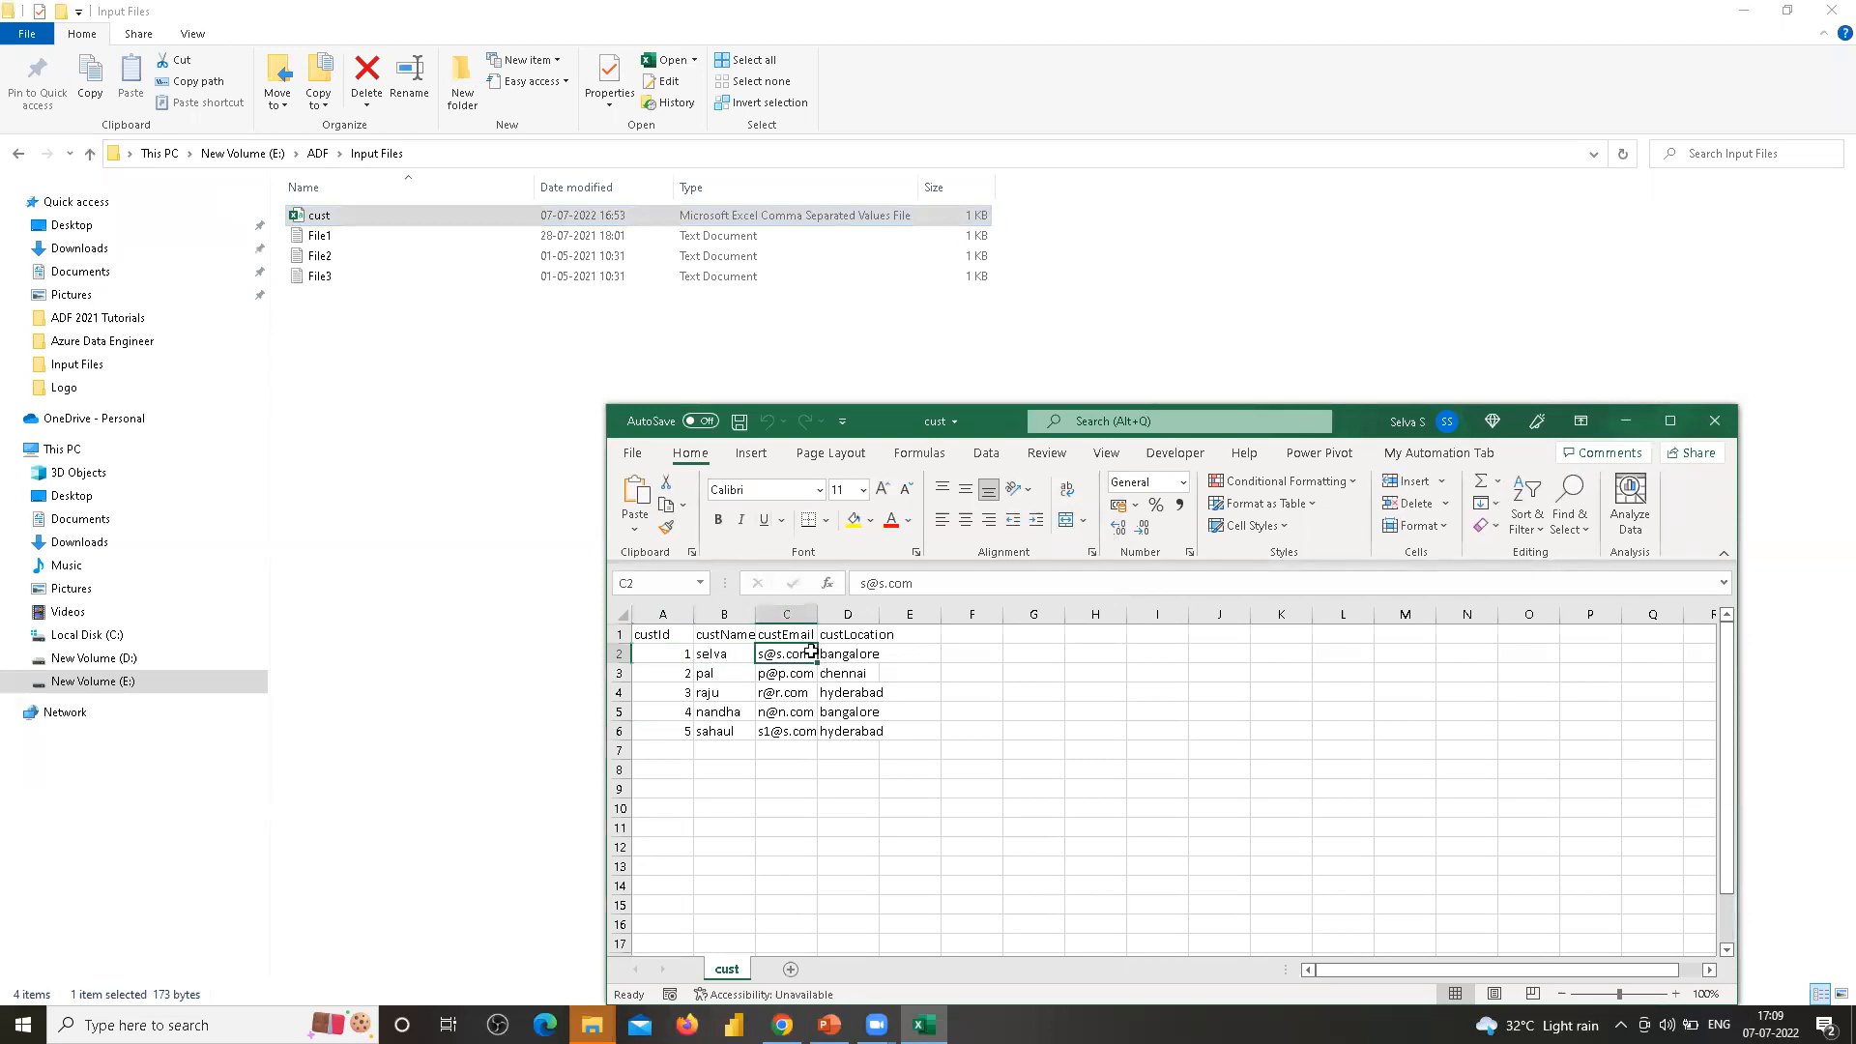
{"action": "left_click_drag", "start_coordinate": [654, 635], "coordinate": [886, 727]}
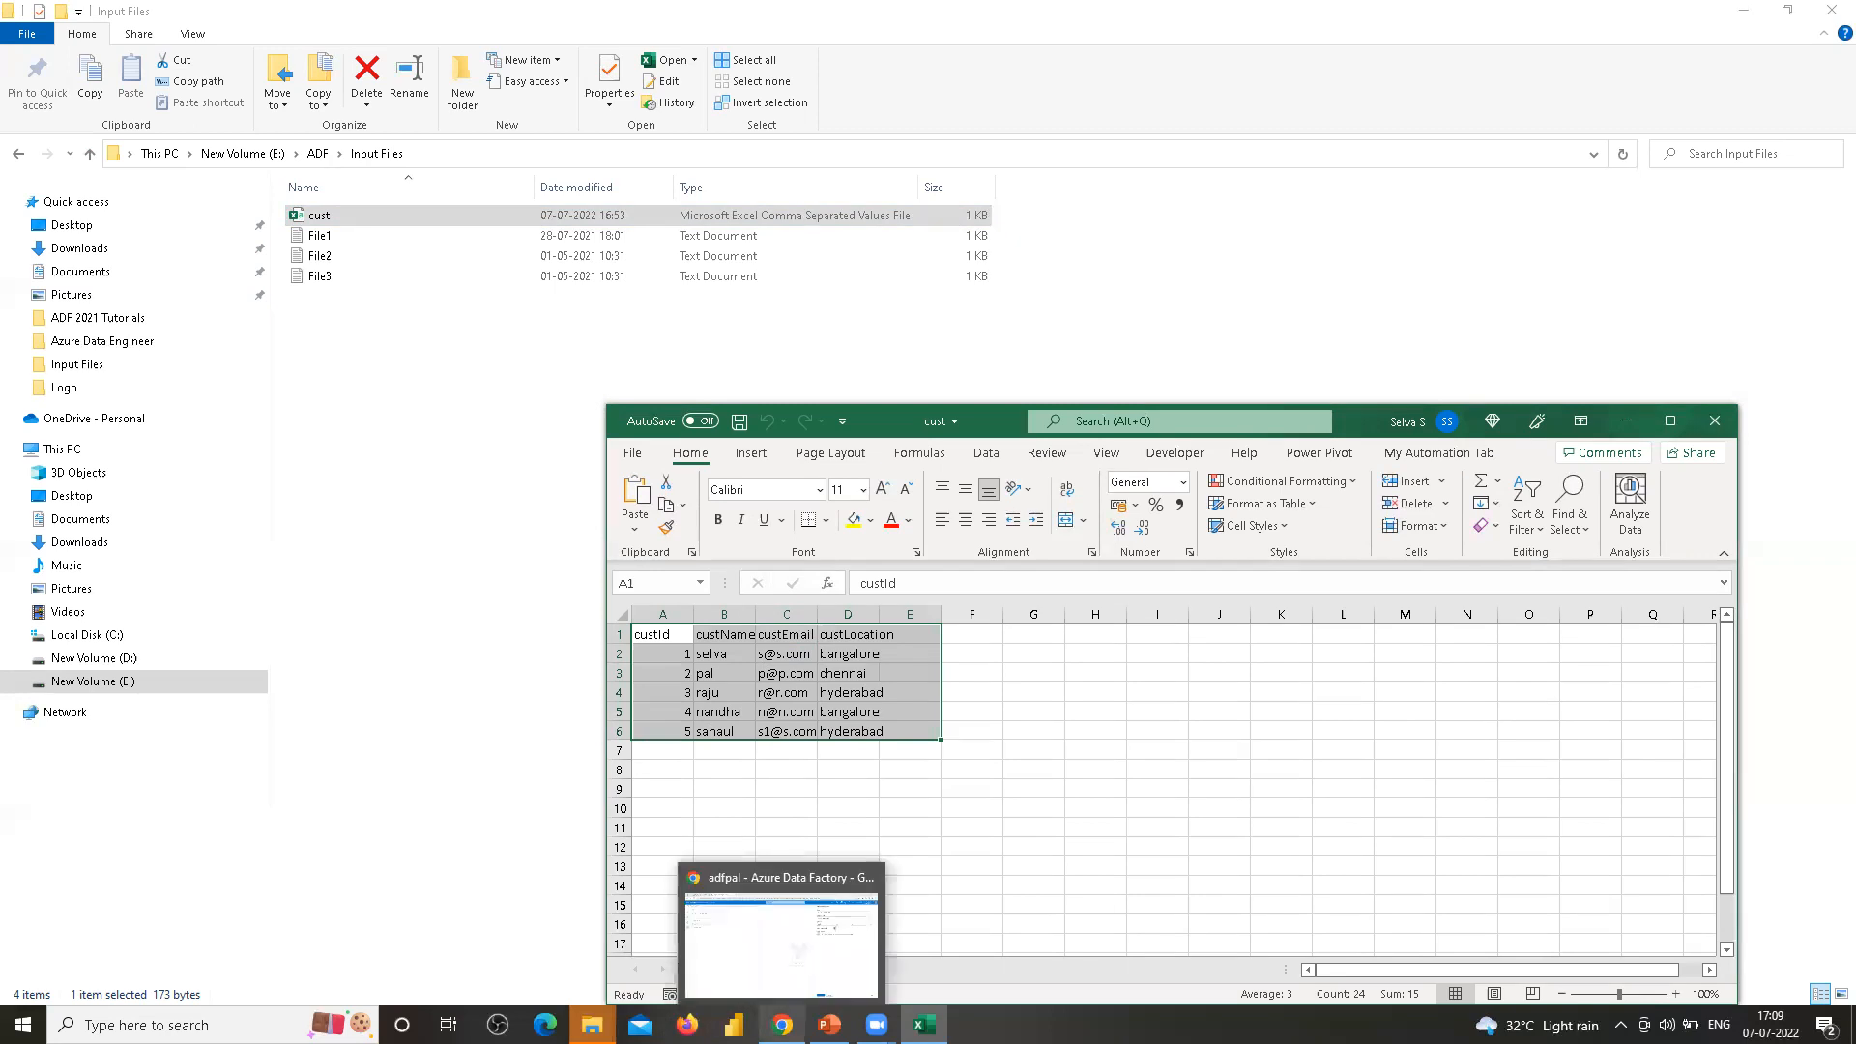
Return to the browser, set the input dataset's import schema to None and create it
{"action": "left_click", "coordinate": [783, 1025]}
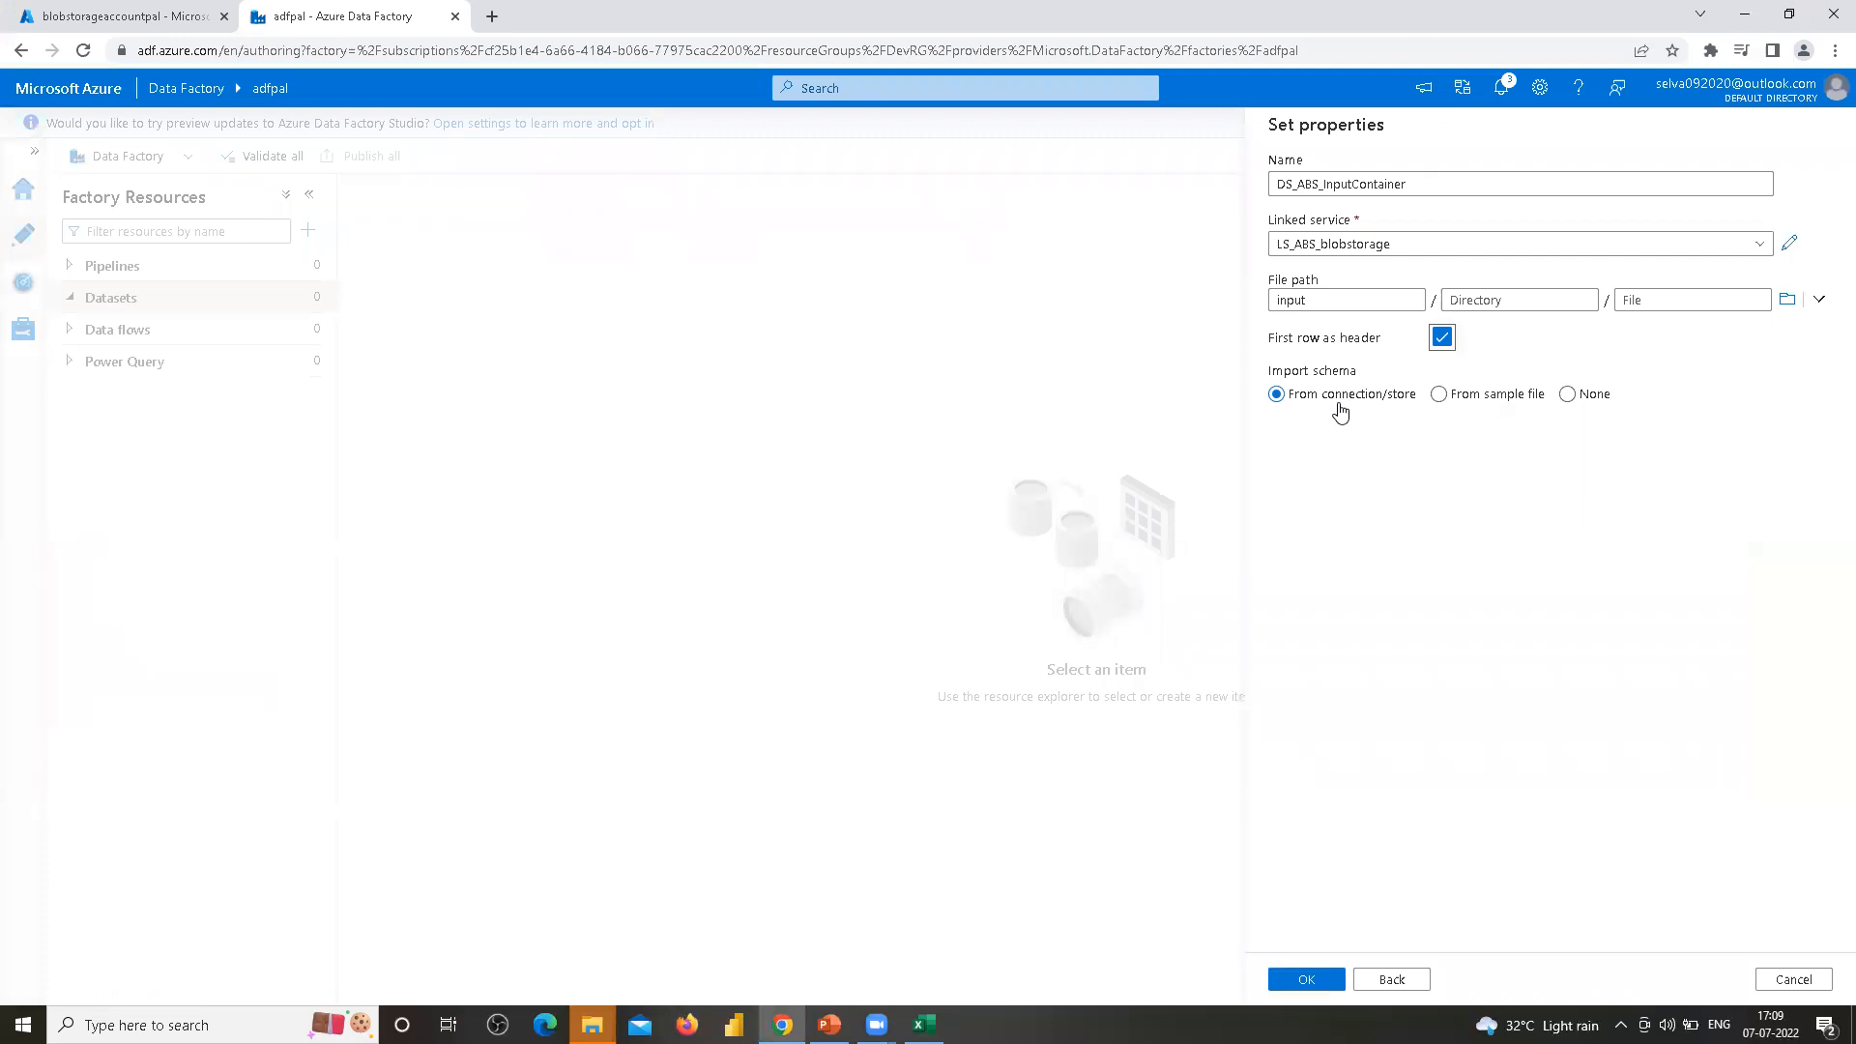
{"action": "left_click", "coordinate": [868, 9]}
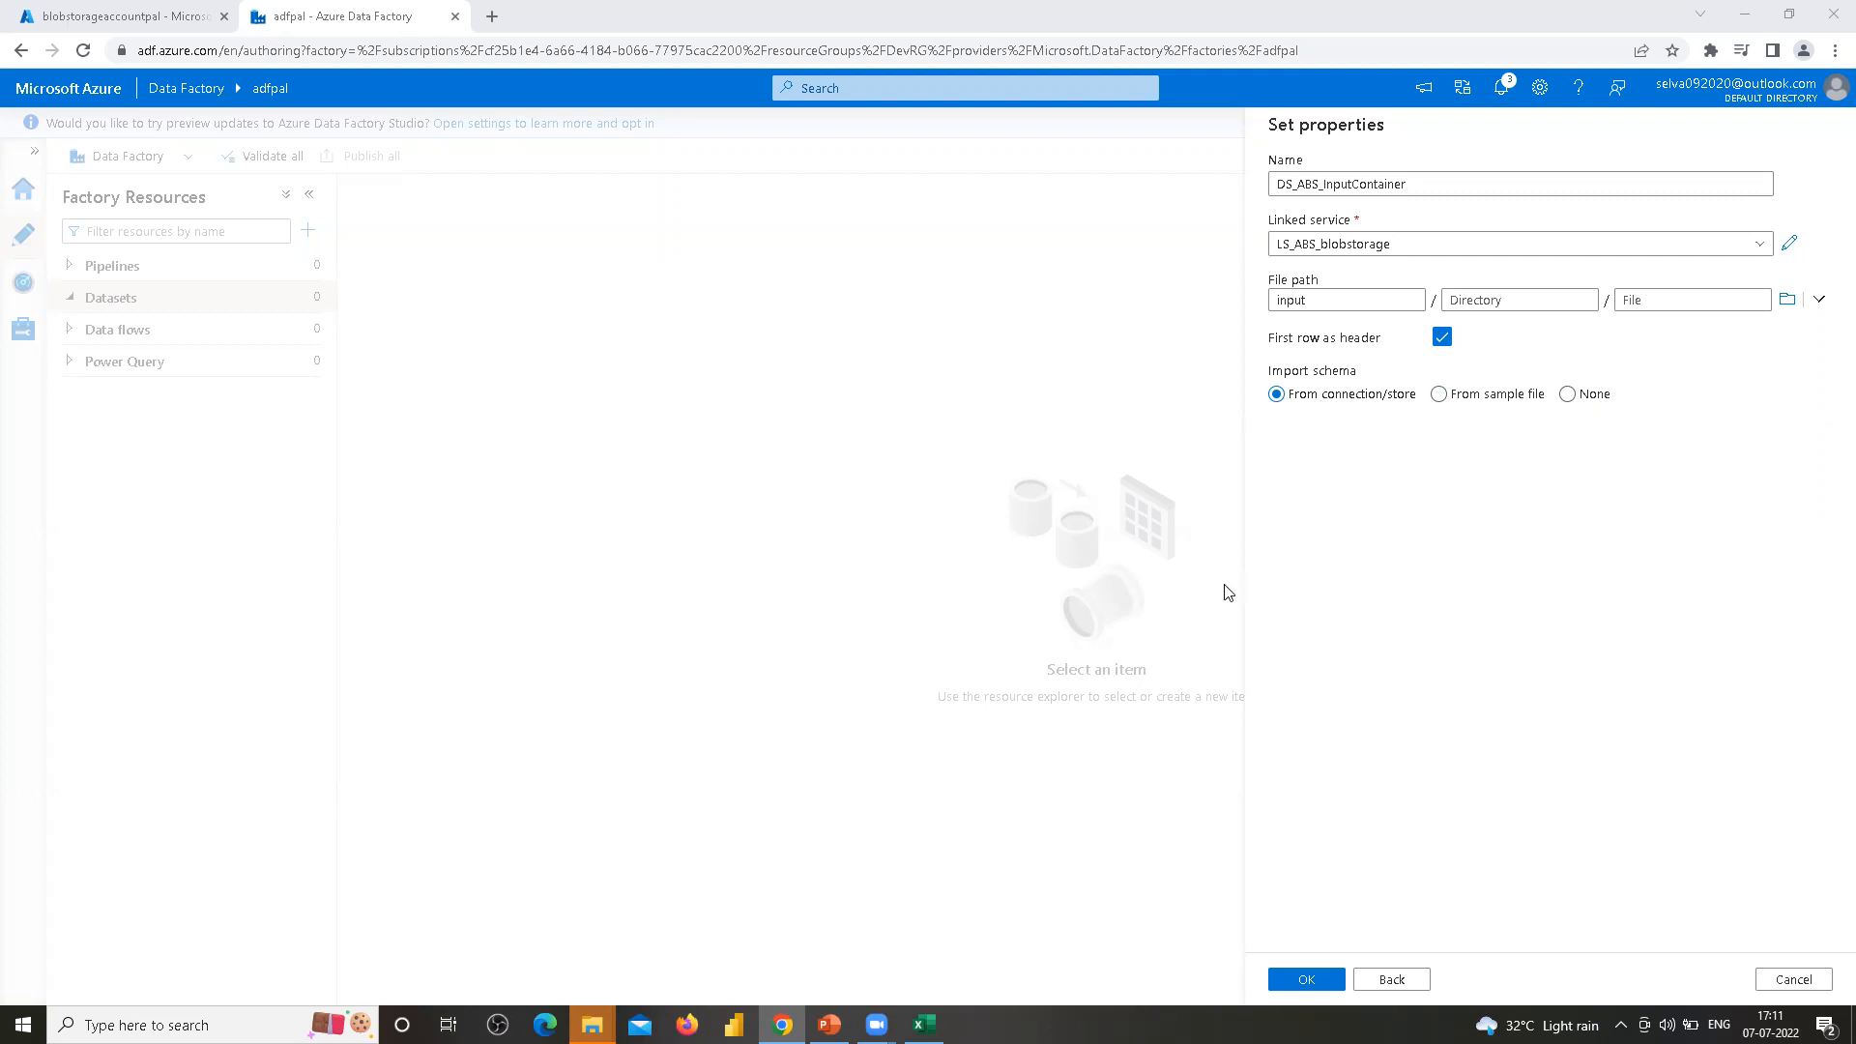
{"action": "left_click", "coordinate": [1591, 398]}
{"action": "left_click", "coordinate": [1312, 981]}
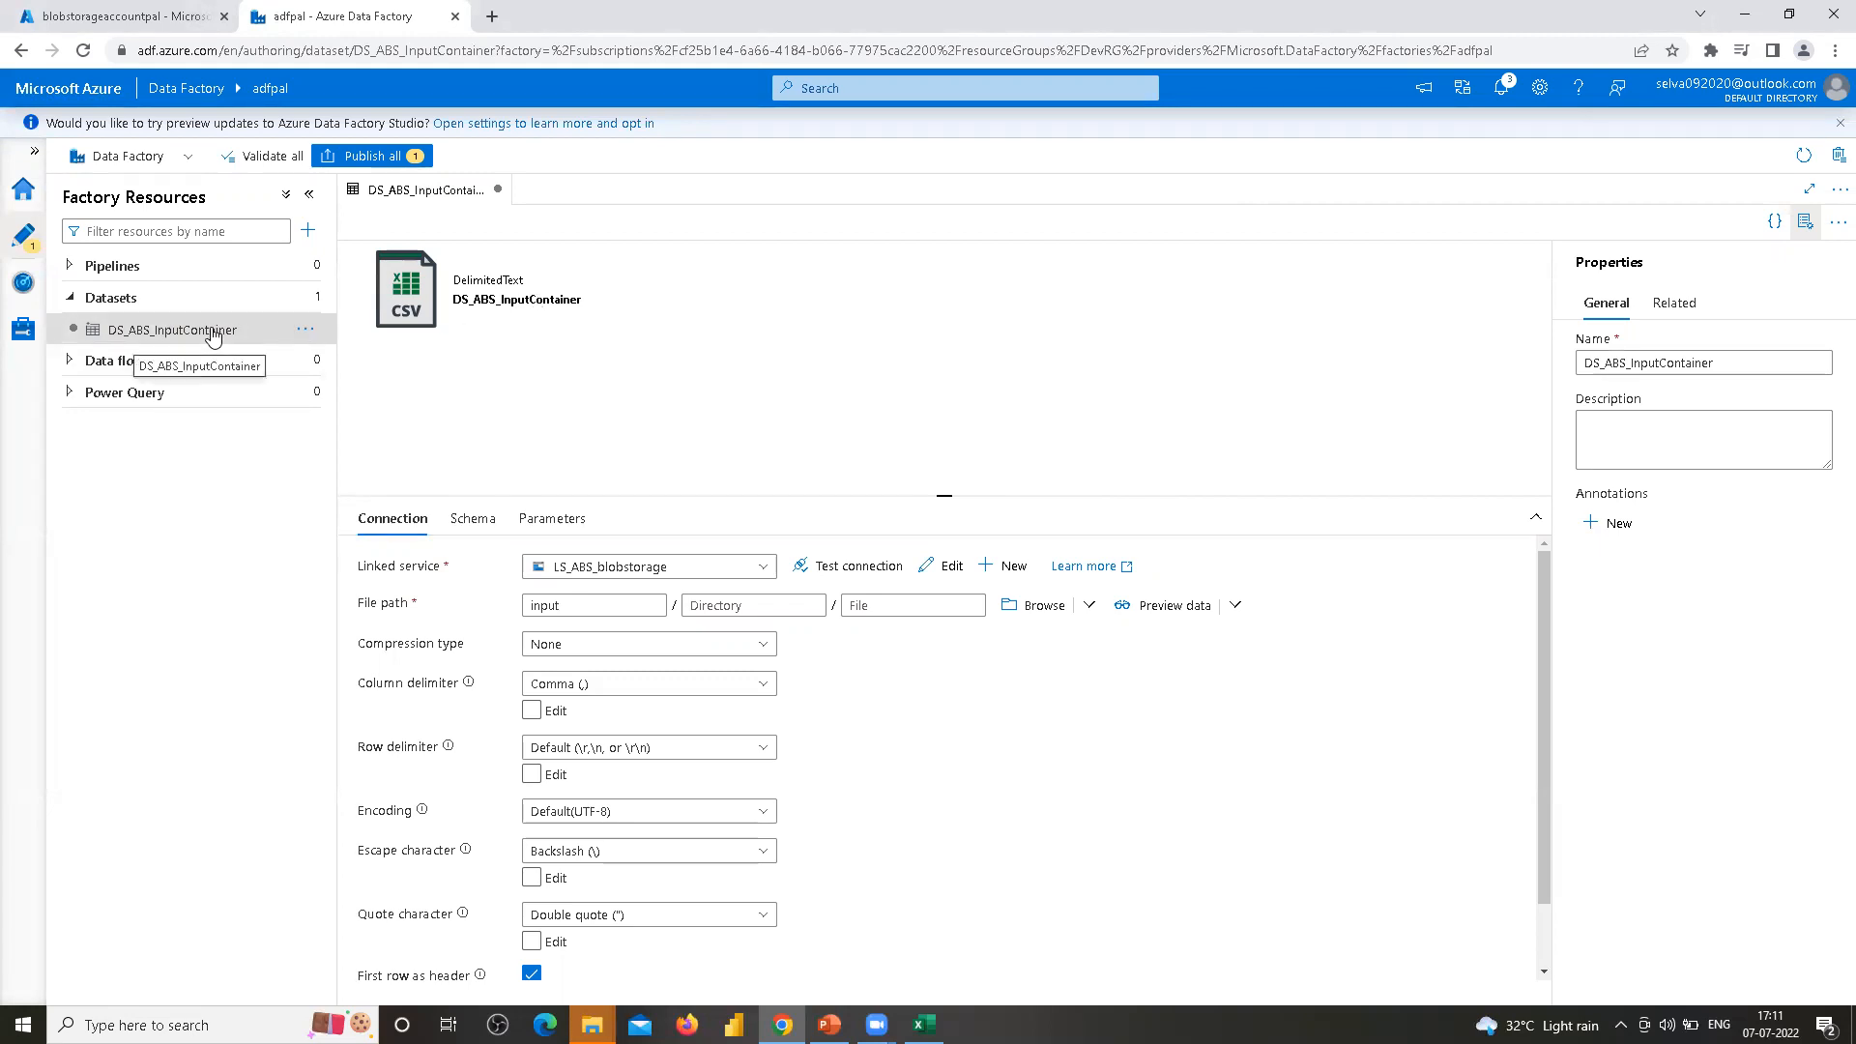
Start a new Azure Blob Storage dataset in DelimitedText format
{"action": "left_click", "coordinate": [308, 333]}
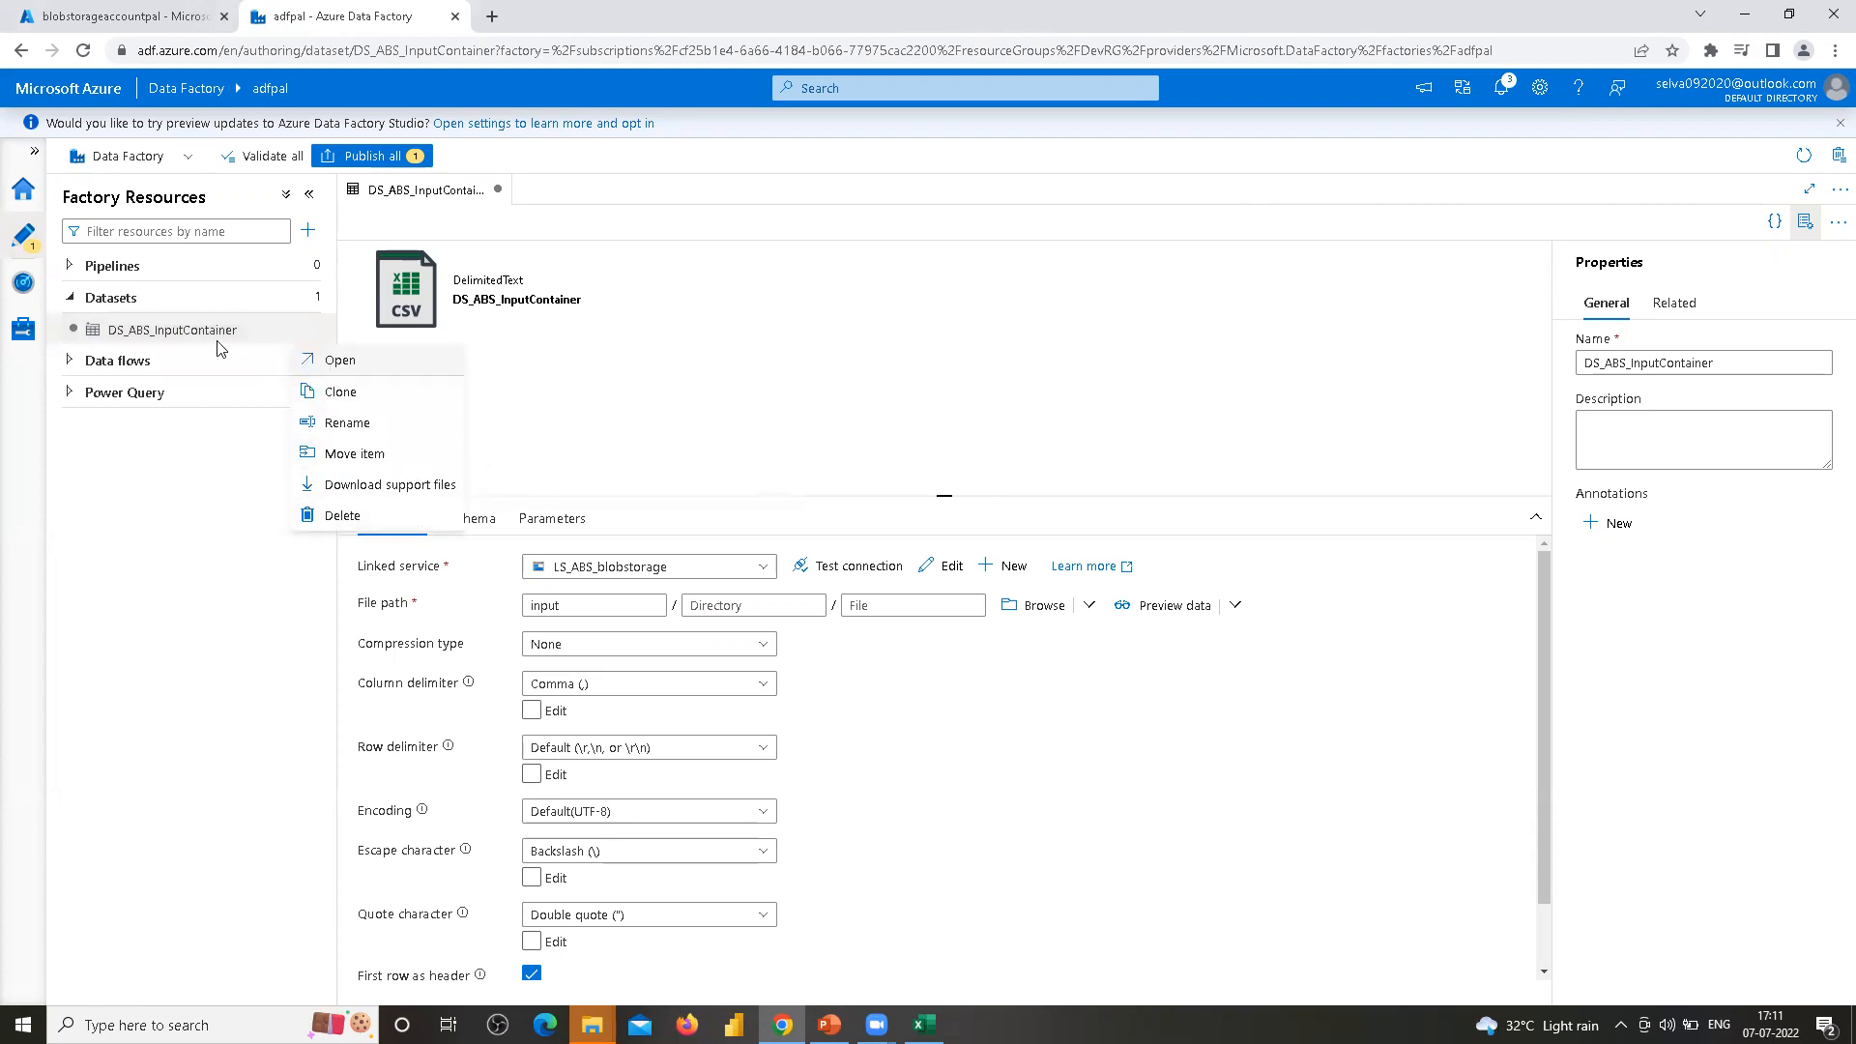
{"action": "left_click", "coordinate": [306, 300]}
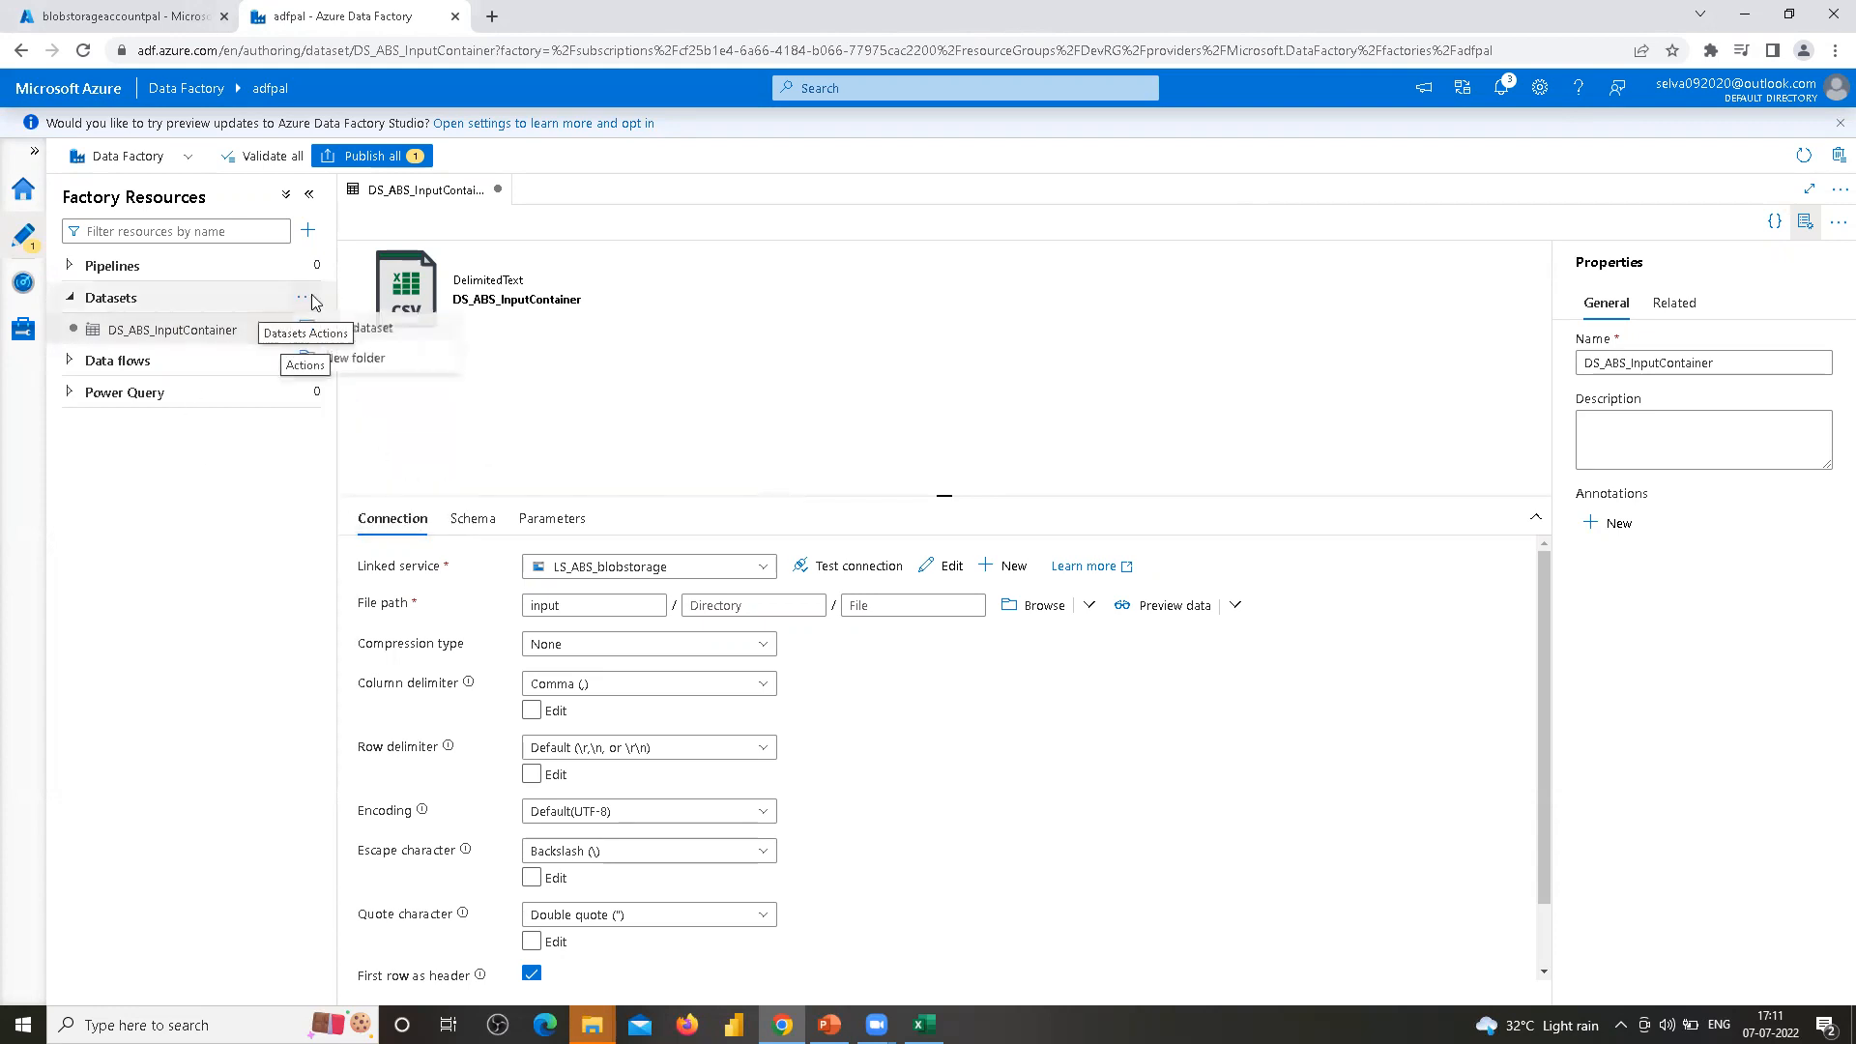
{"action": "left_click", "coordinate": [350, 330]}
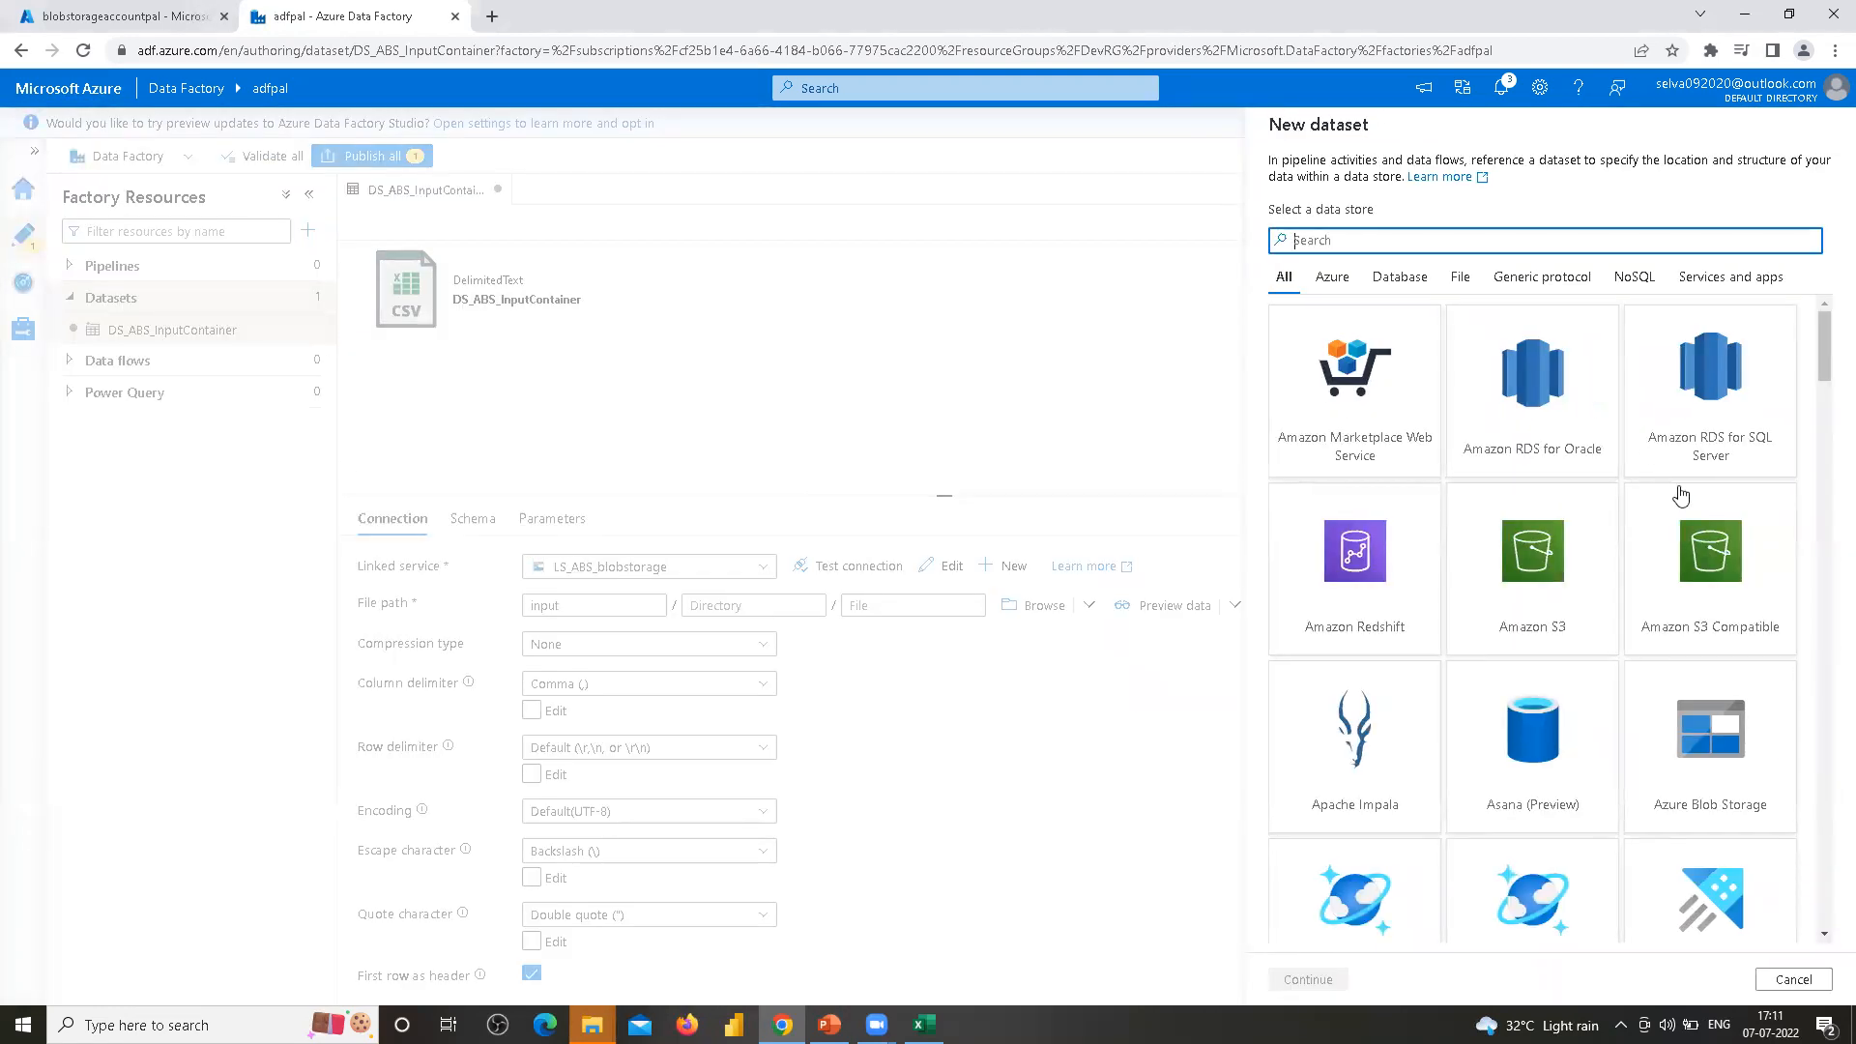
{"action": "left_click", "coordinate": [1706, 737]}
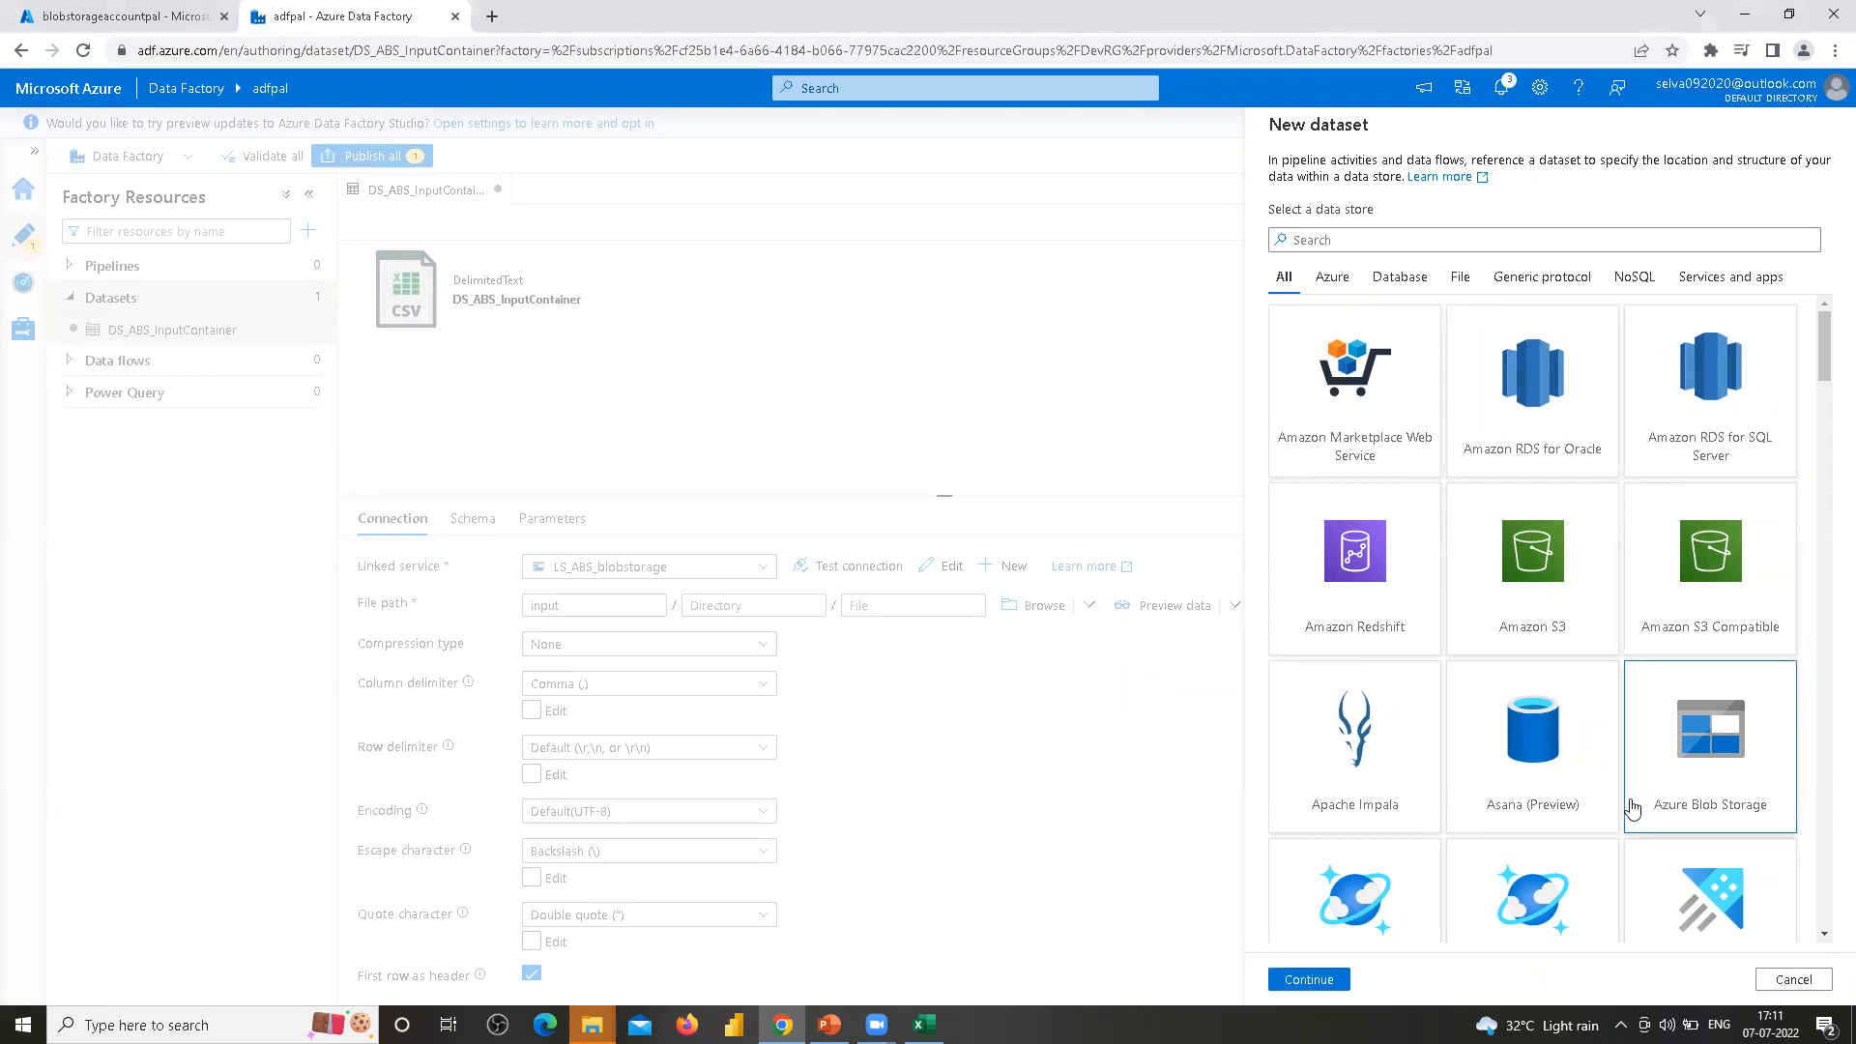
{"action": "left_click", "coordinate": [1305, 979]}
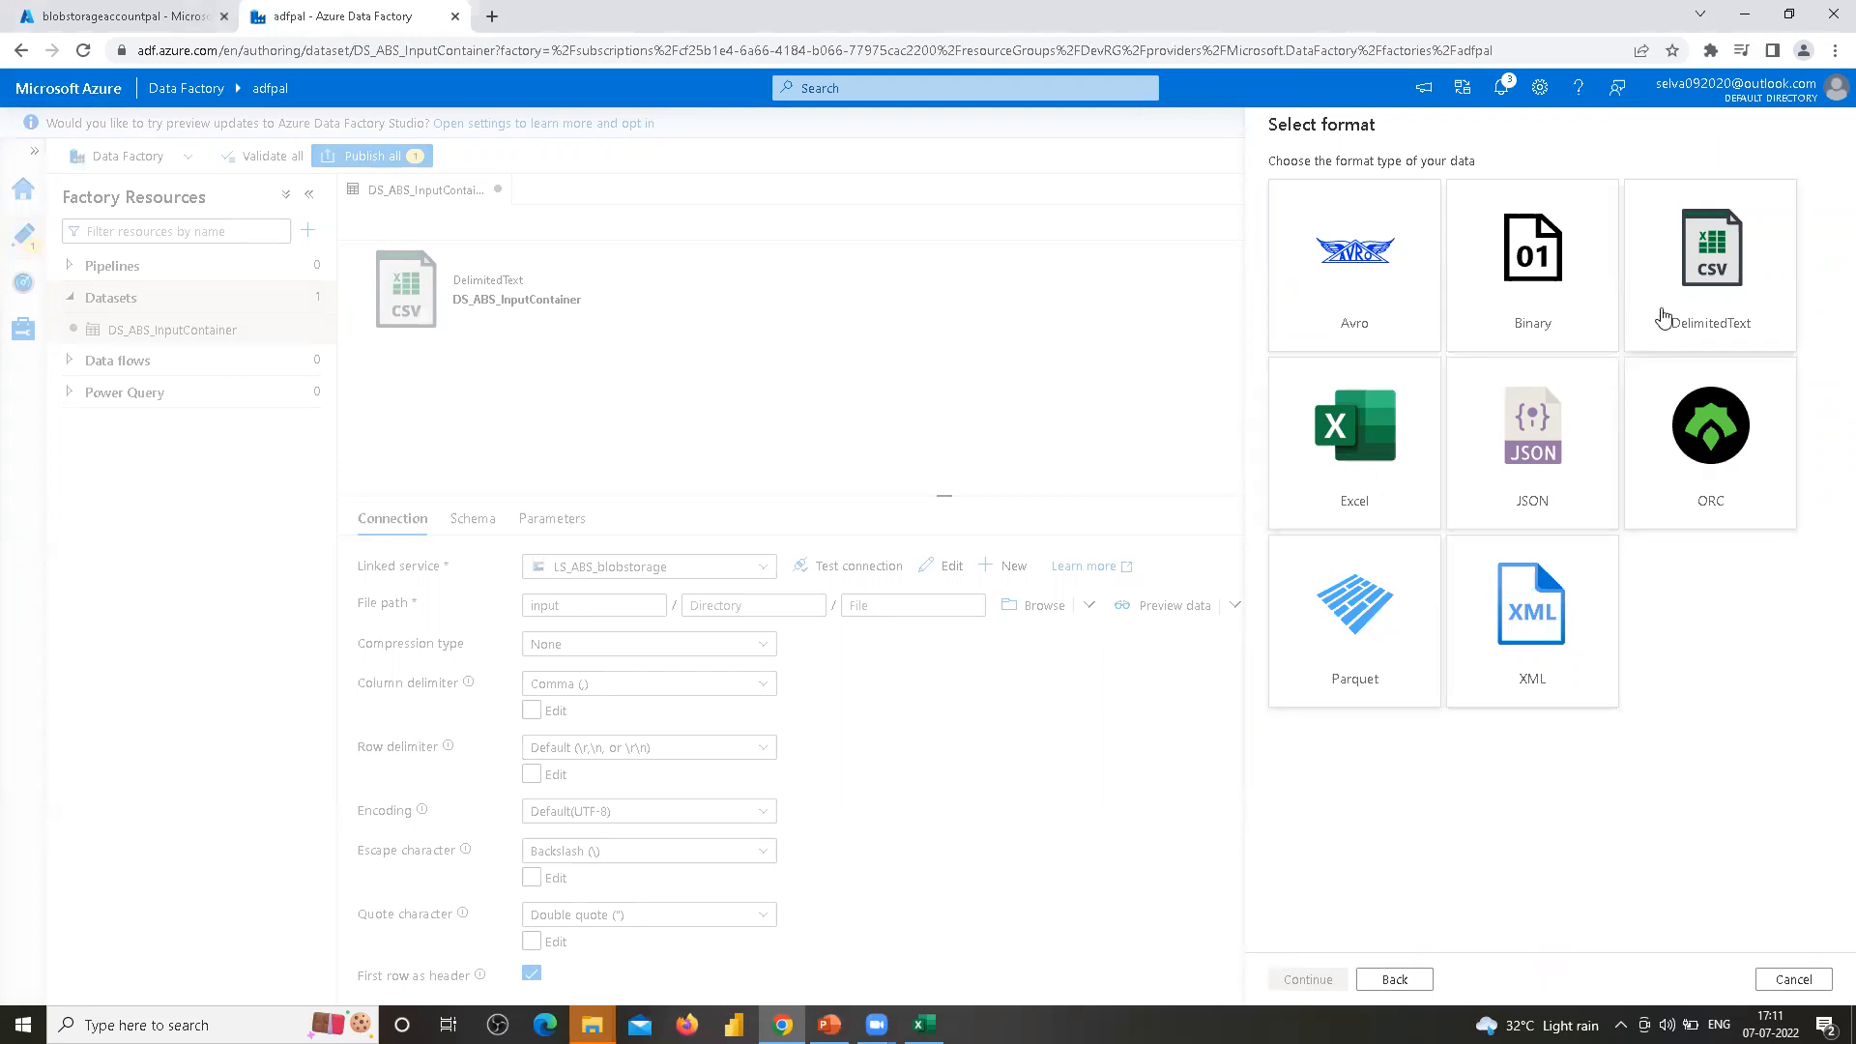
{"action": "left_click", "coordinate": [1709, 273]}
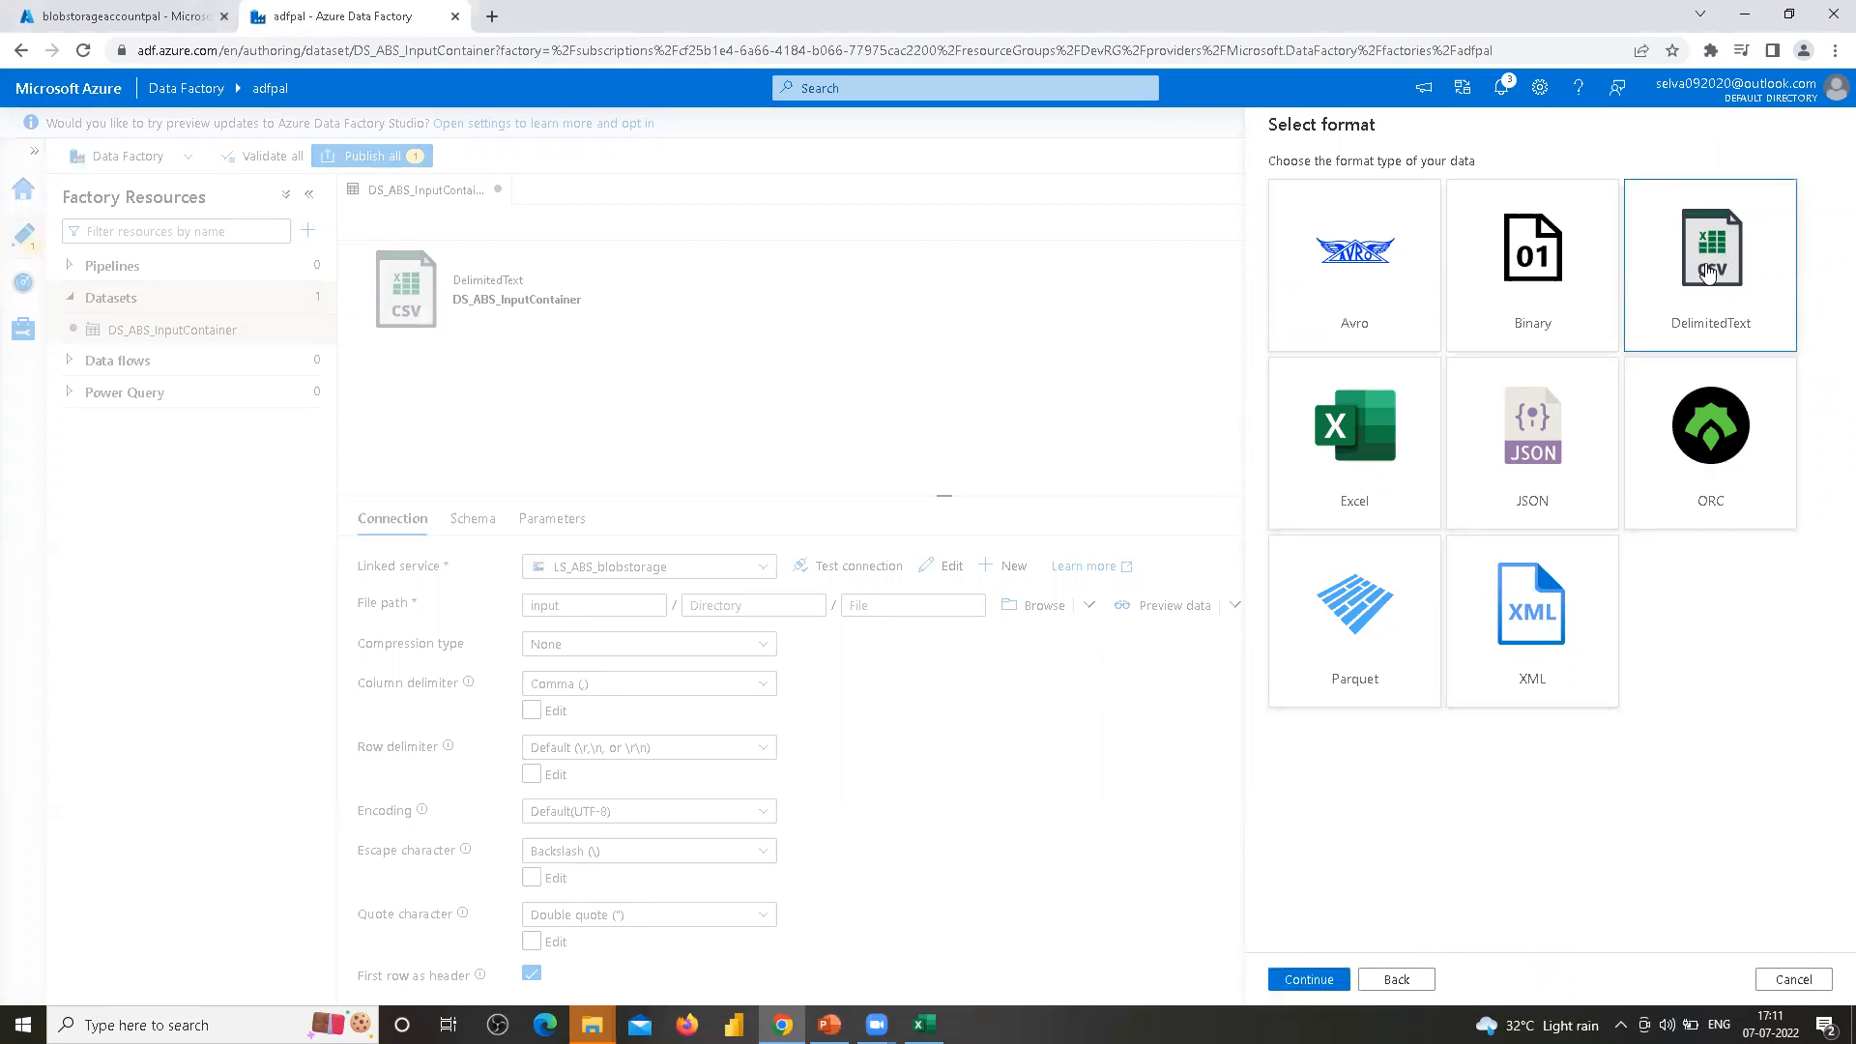
{"action": "left_click", "coordinate": [1310, 981]}
Name the dataset DS_ABS_OutputContainer and select LS_ABS_blobstorage as its linked service
{"action": "left_click", "coordinate": [1396, 187]}
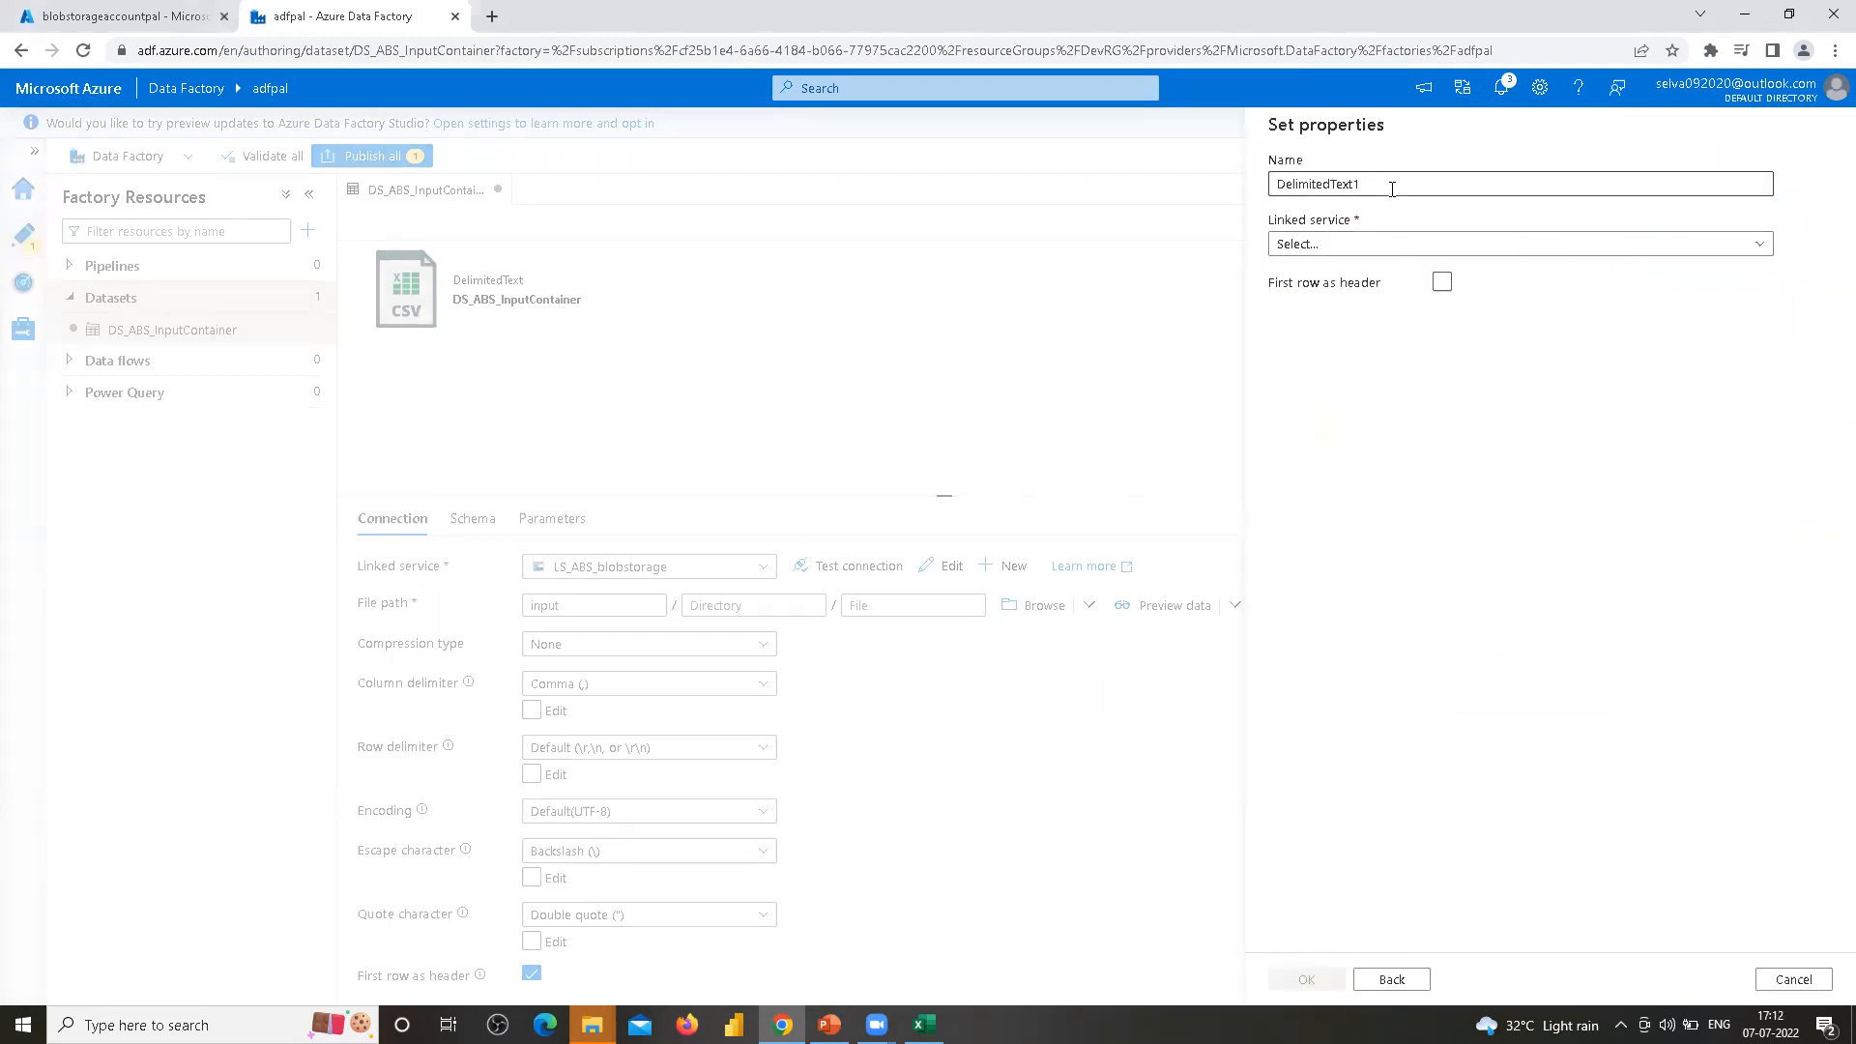
{"action": "key", "text": "ctrl+a"}
{"action": "type", "text": "DS_ABS_InputContainer"}
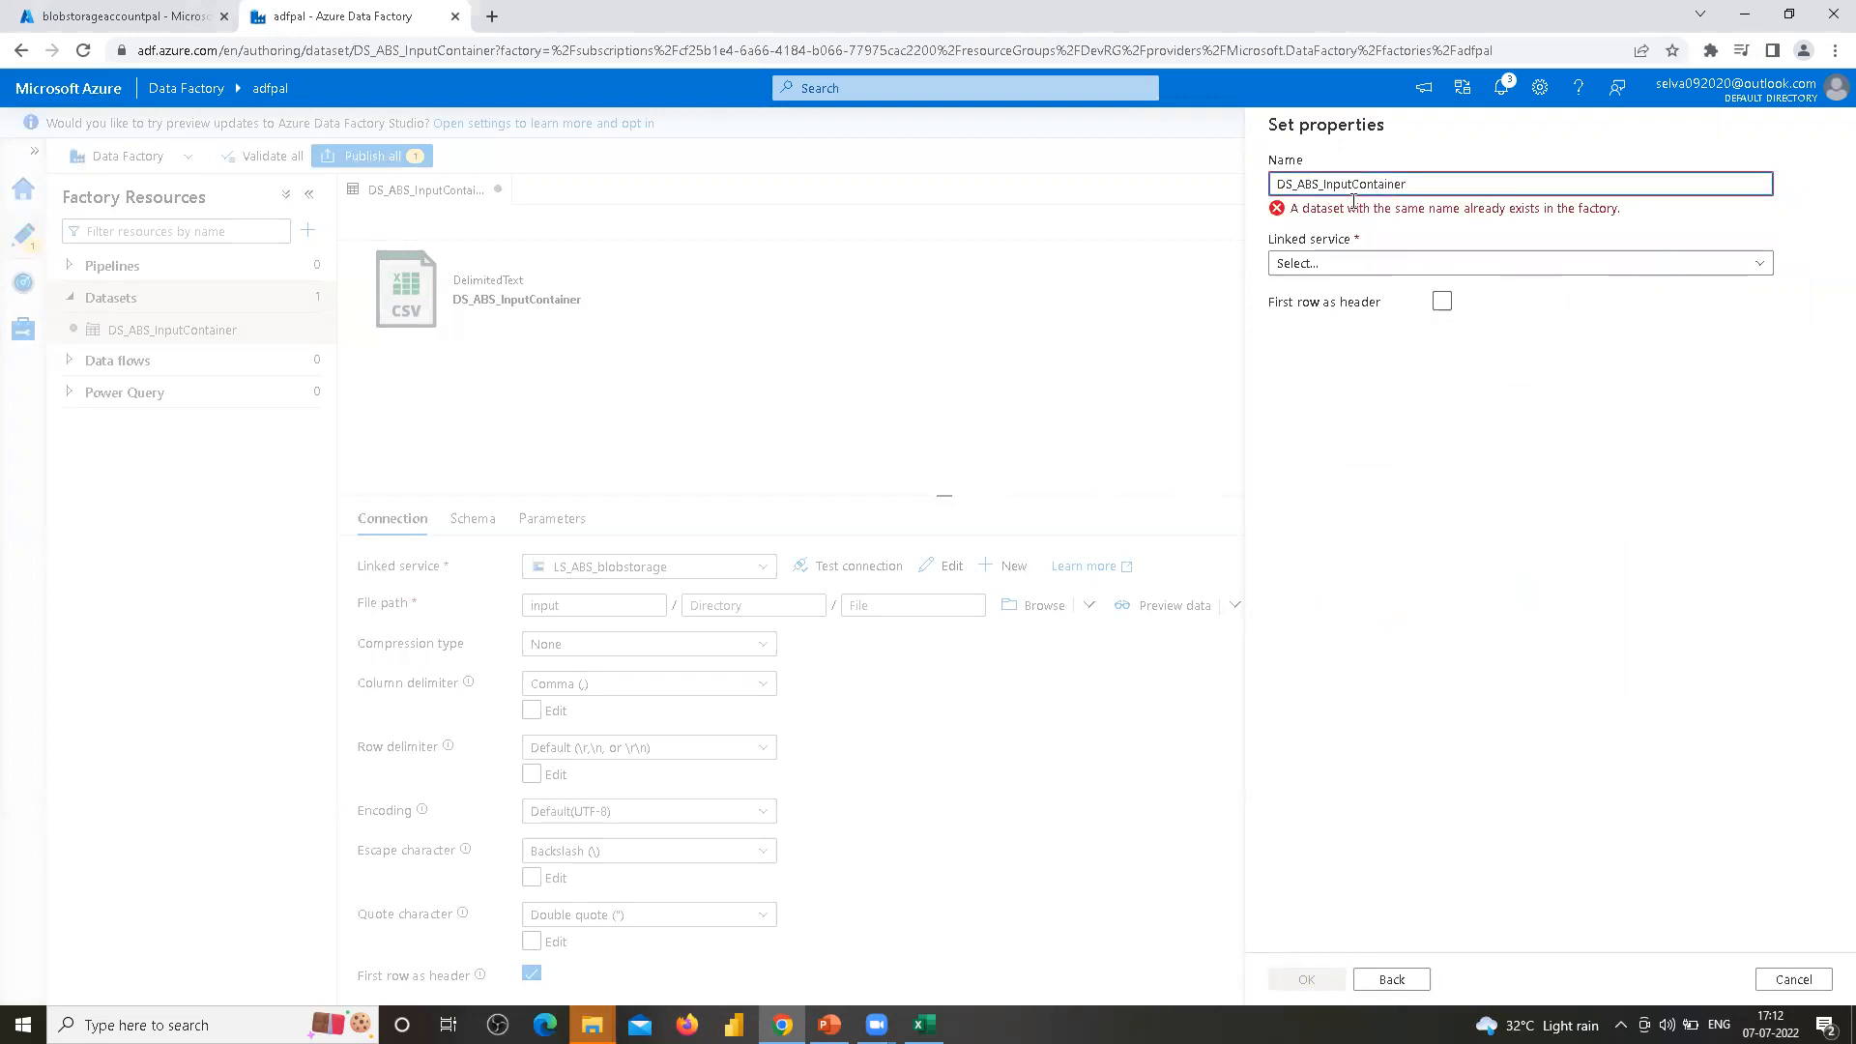
{"action": "left_click", "coordinate": [1352, 185]}
{"action": "key", "text": "BackSpace"}
{"action": "key", "text": "BackSpace"}
{"action": "key", "text": "BackSpace"}
{"action": "key", "text": "BackSpace"}
{"action": "key", "text": "BackSpace"}
{"action": "type", "text": "Output"}
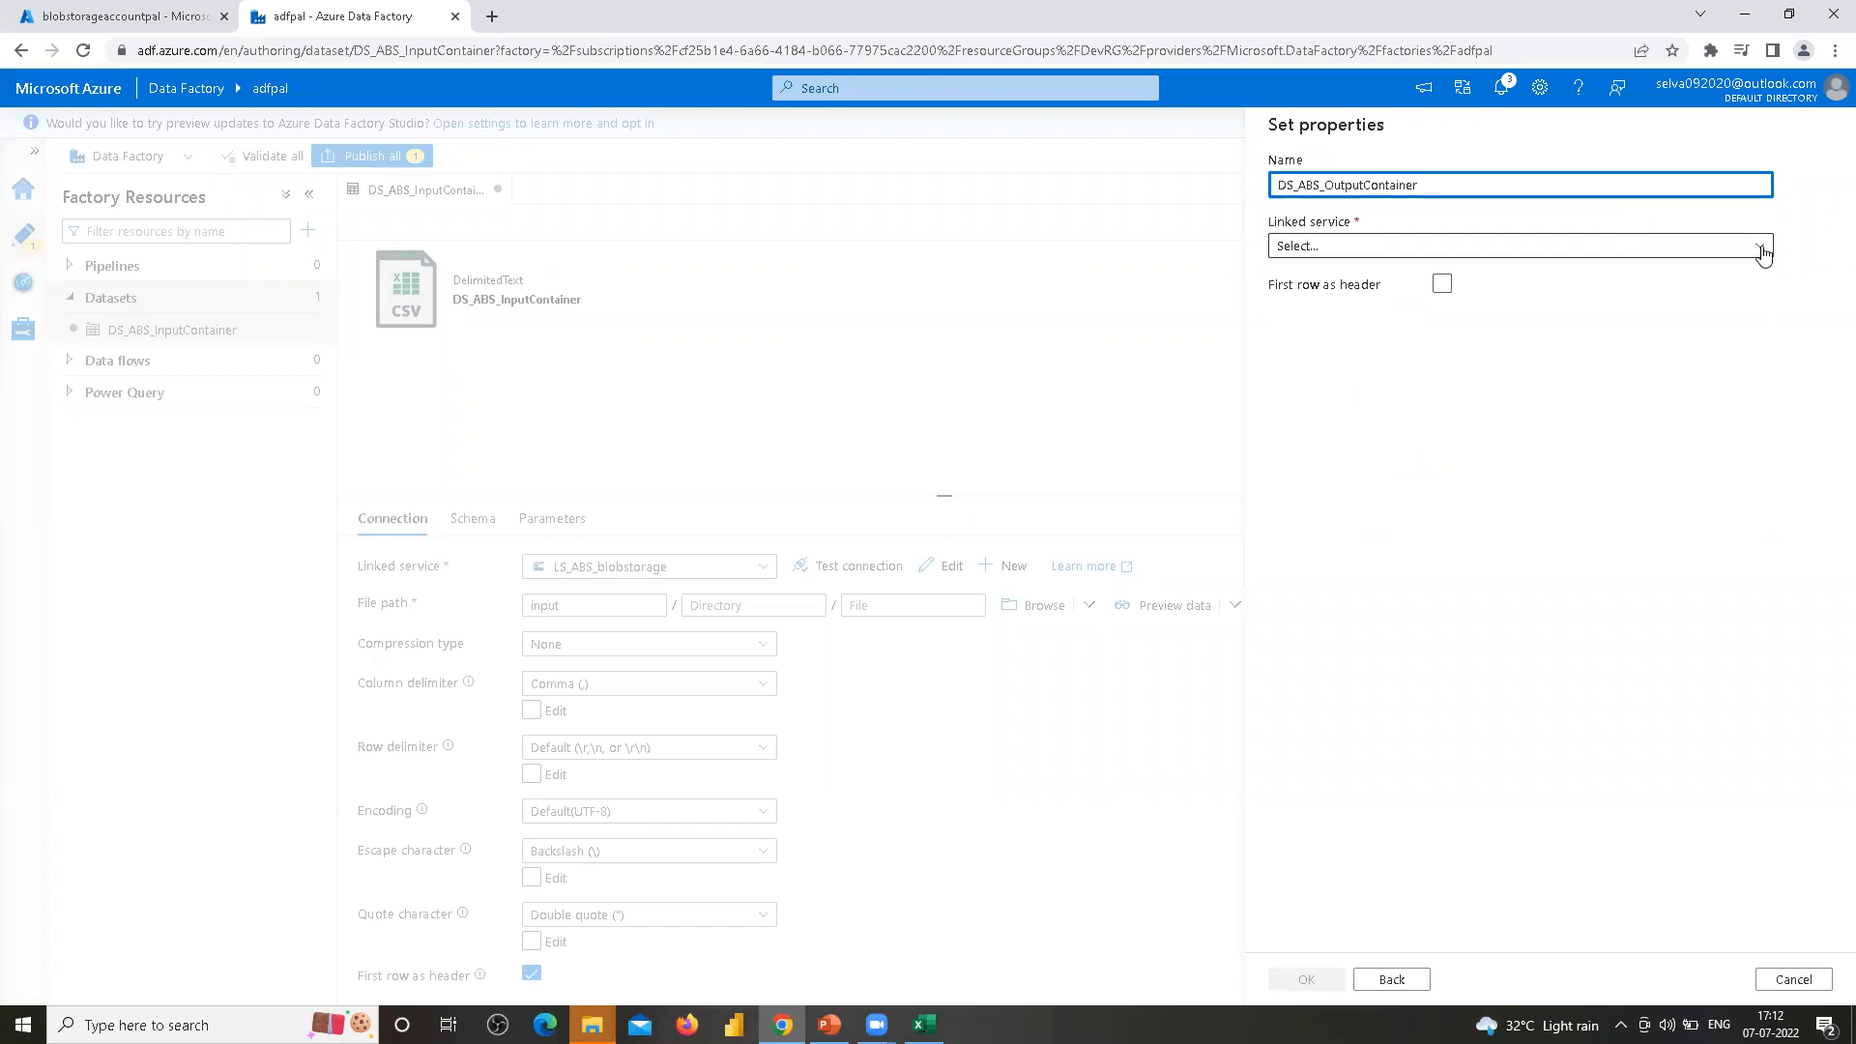
{"action": "left_click", "coordinate": [1759, 248]}
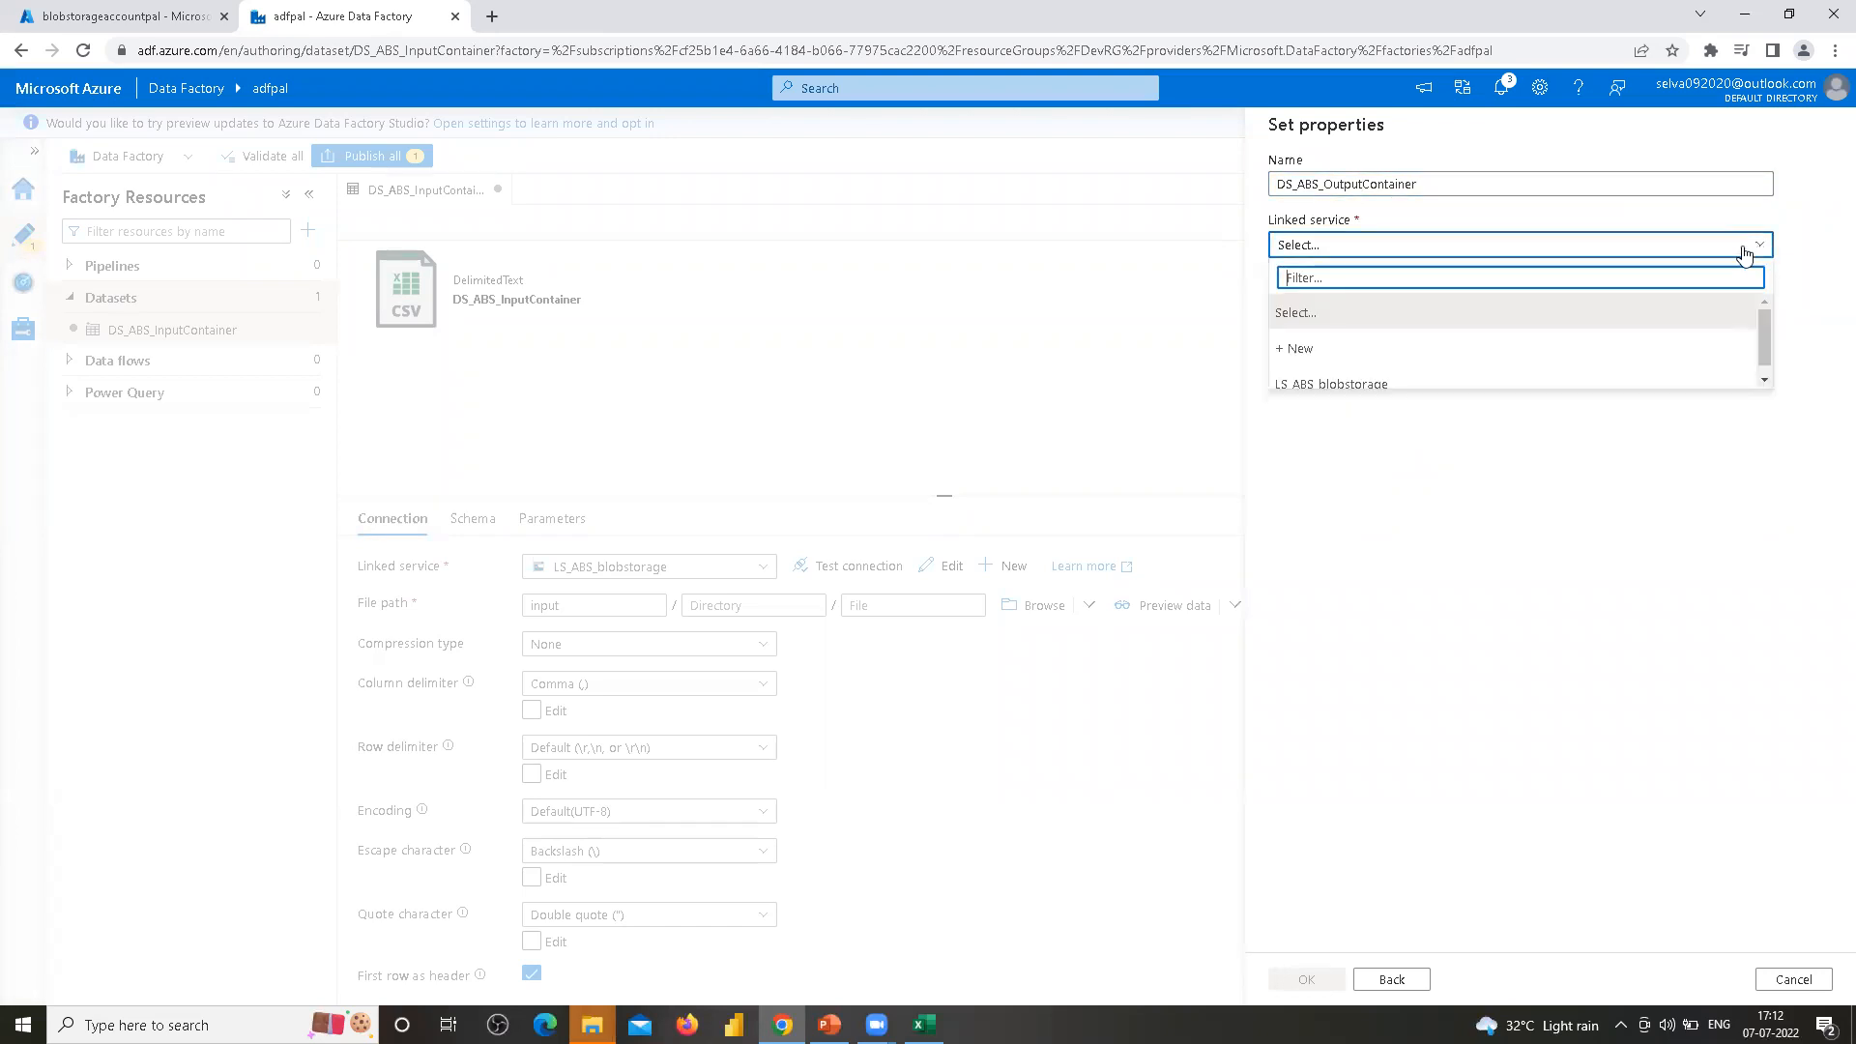
{"action": "left_click", "coordinate": [1318, 384]}
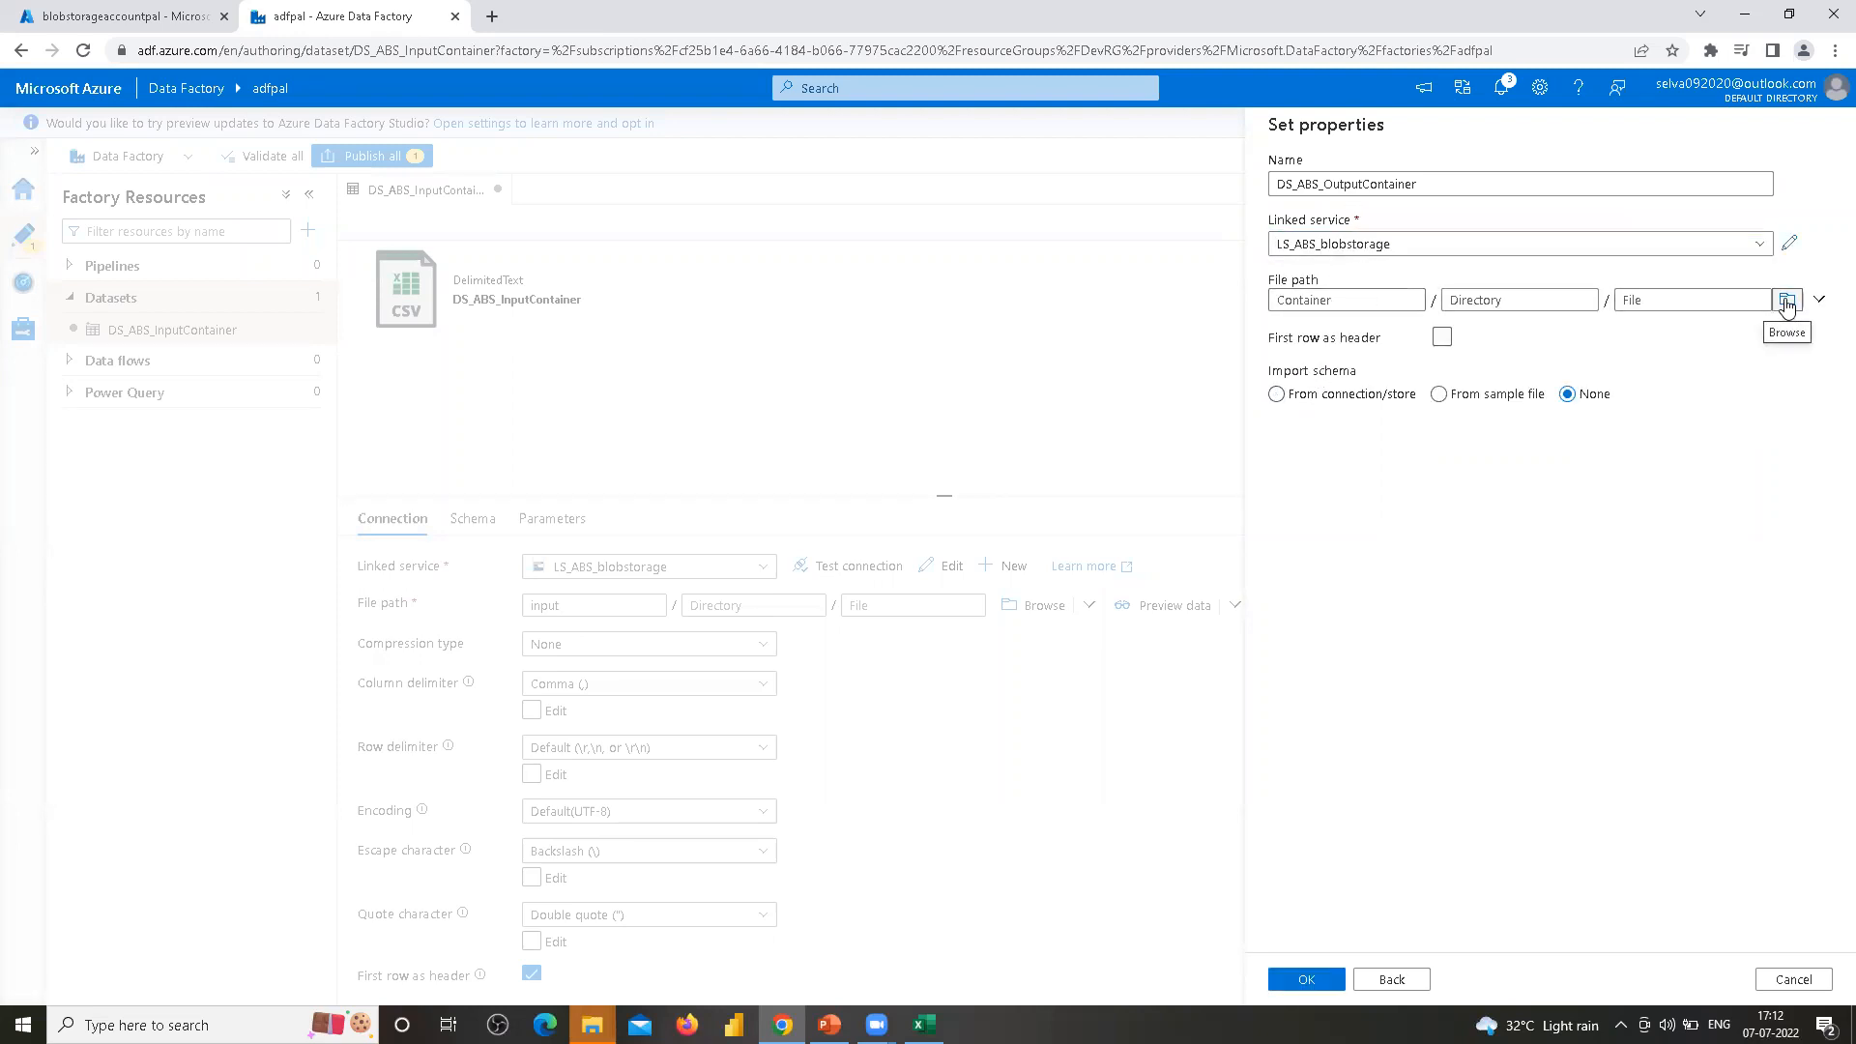
Browse the storage and set the dataset's file path to the output container
{"action": "left_click", "coordinate": [1786, 299]}
{"action": "left_click", "coordinate": [1354, 272]}
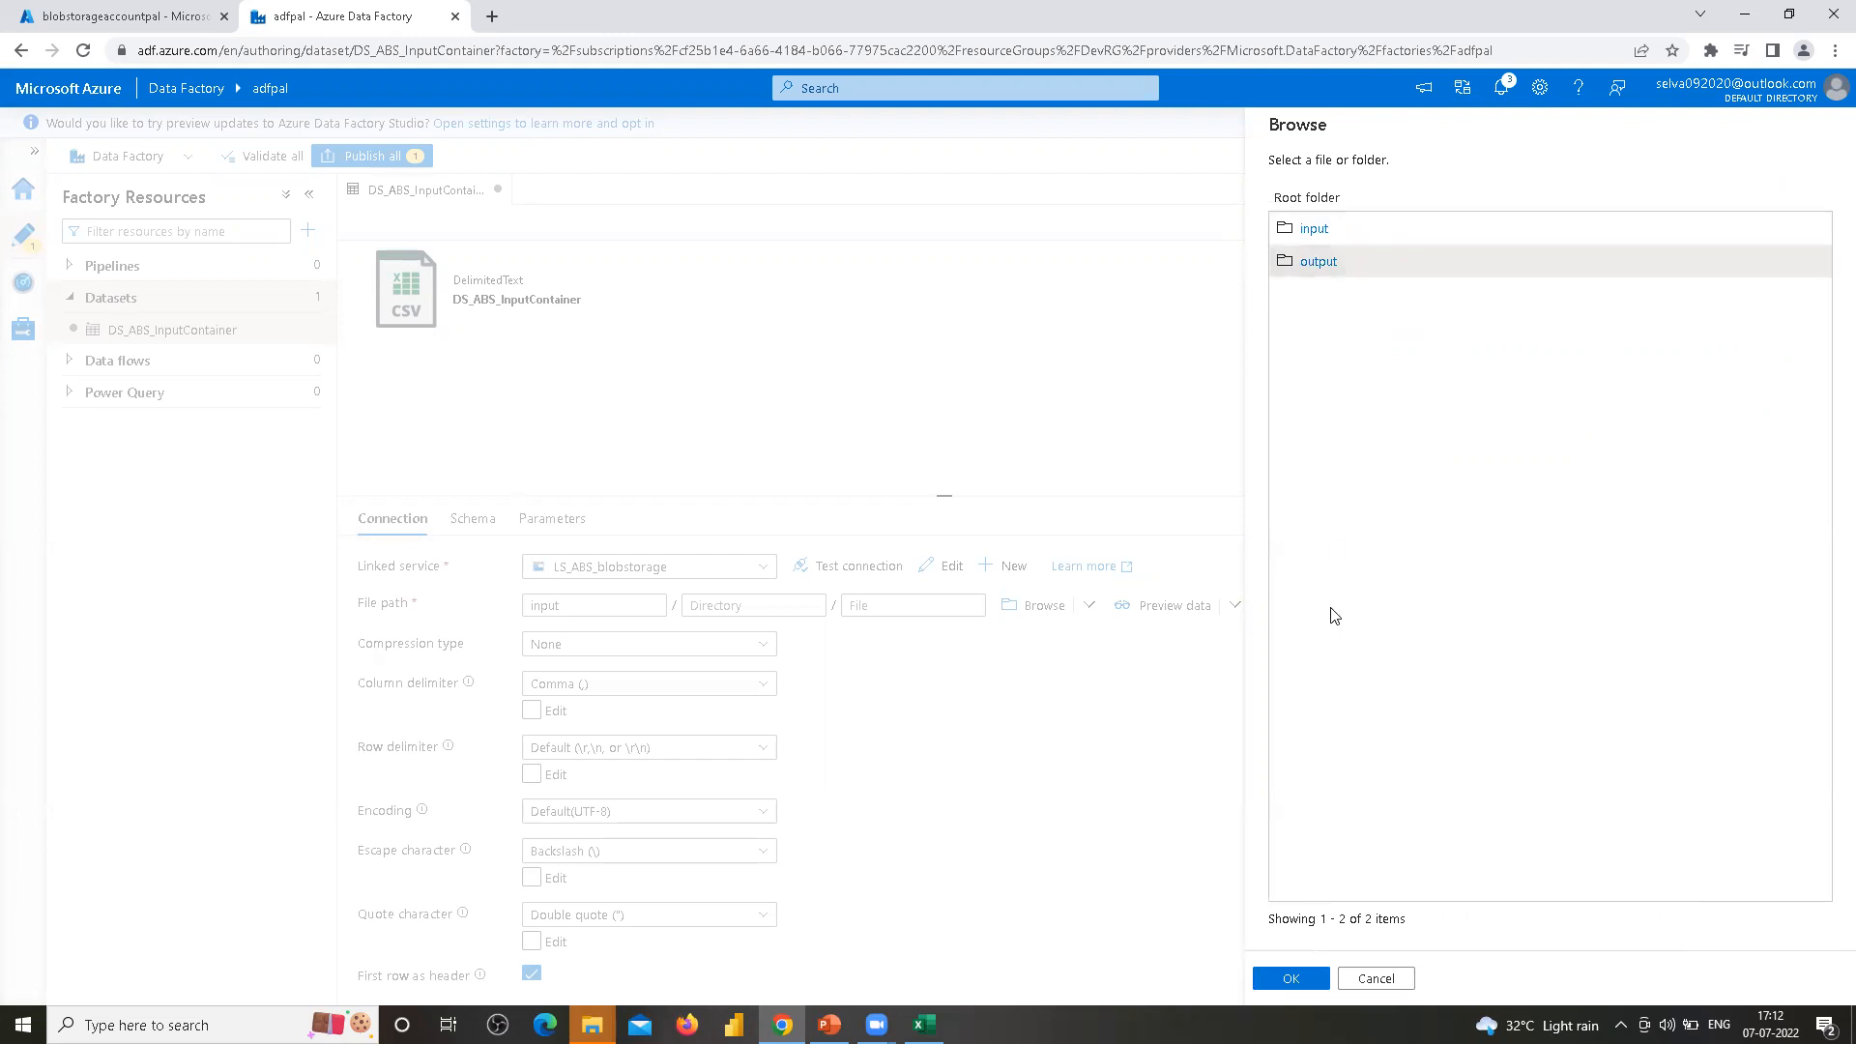
{"action": "left_click", "coordinate": [1291, 978]}
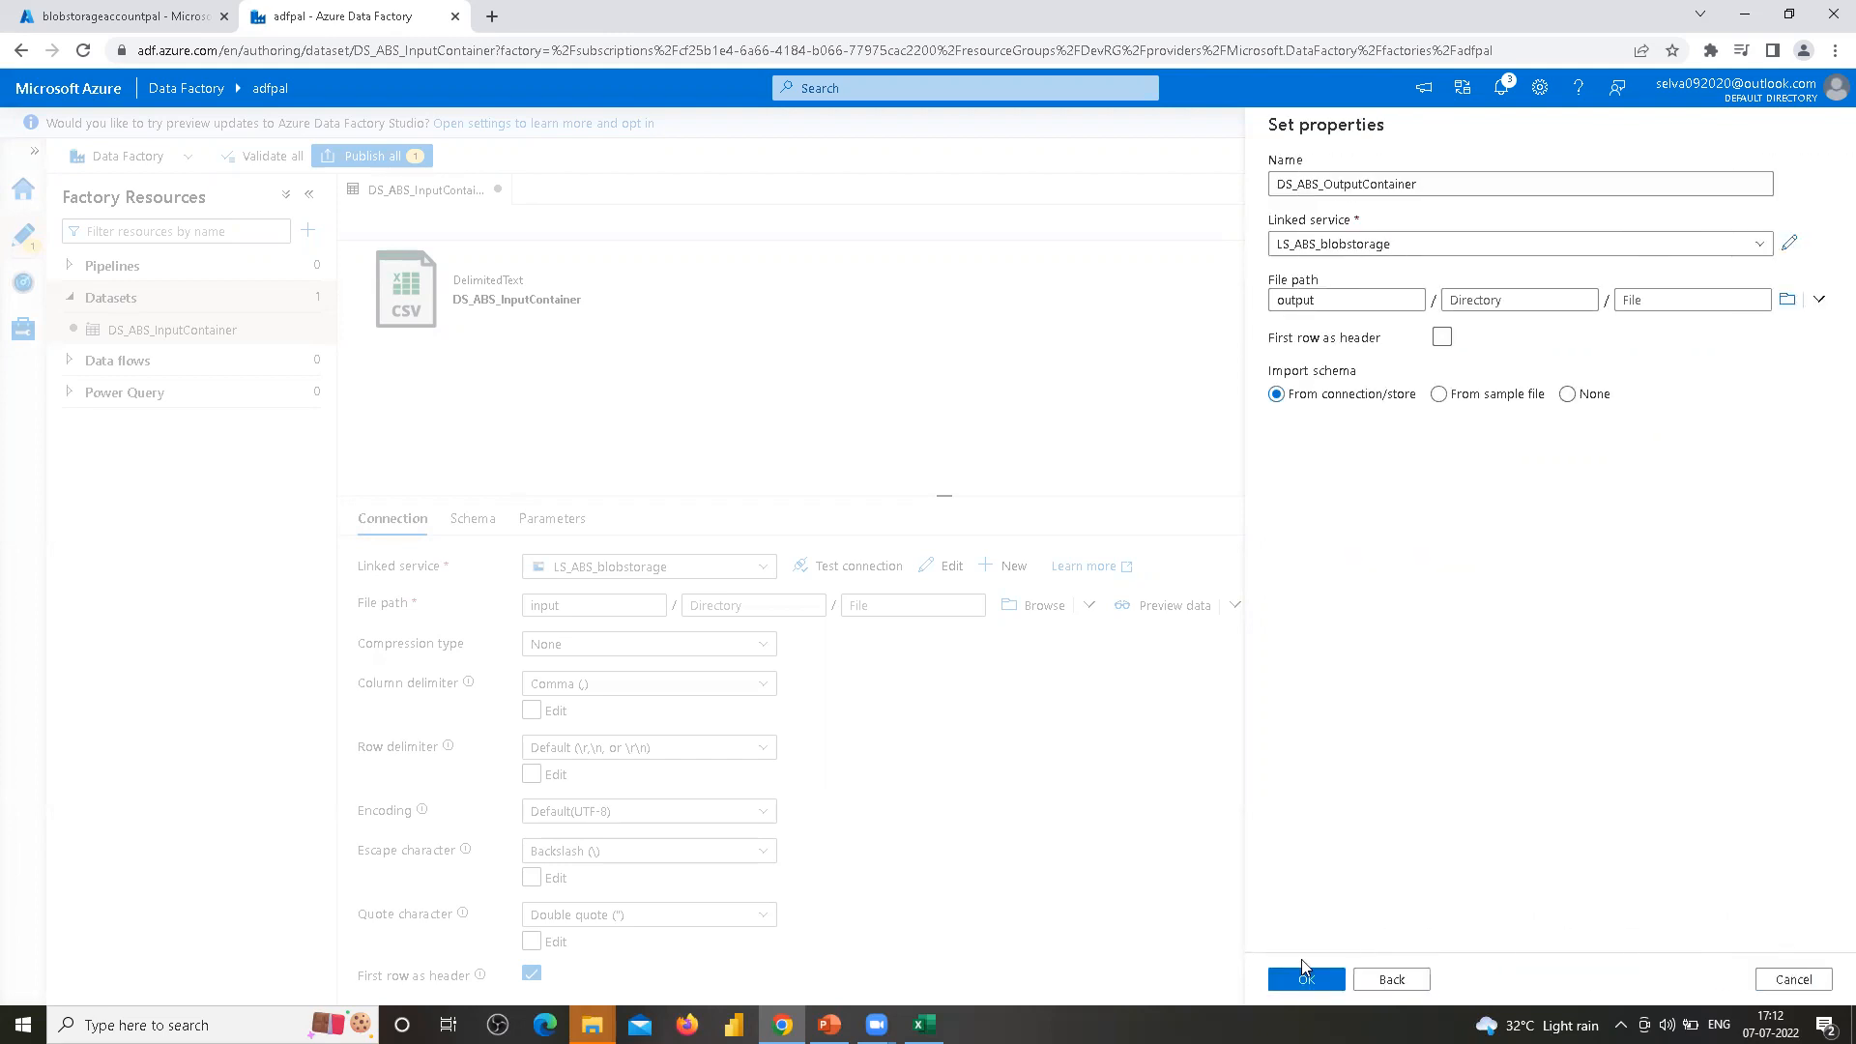
Enable First row as header and create the output dataset
{"action": "left_click", "coordinate": [1441, 337]}
{"action": "left_click", "coordinate": [1435, 338]}
{"action": "left_click", "coordinate": [1292, 981]}
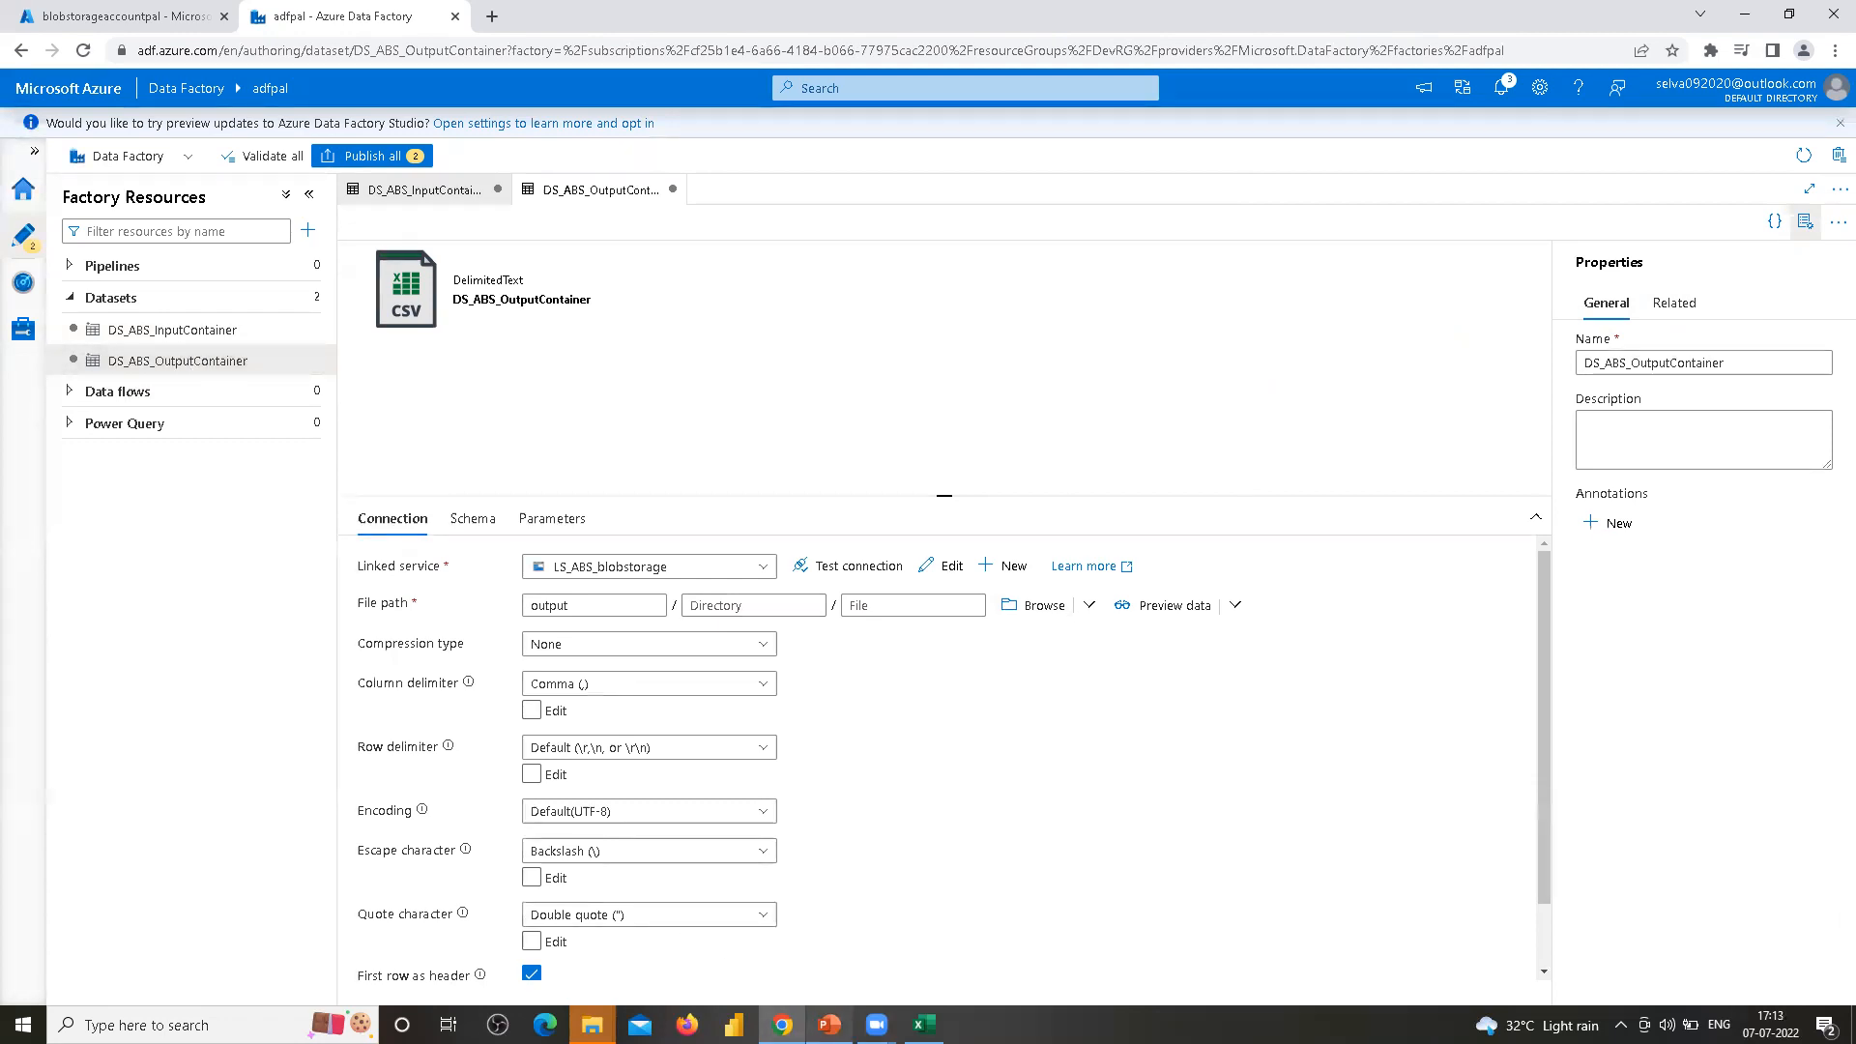
Switch to the presentation and review the Estimations slide
{"action": "left_click", "coordinate": [829, 1024]}
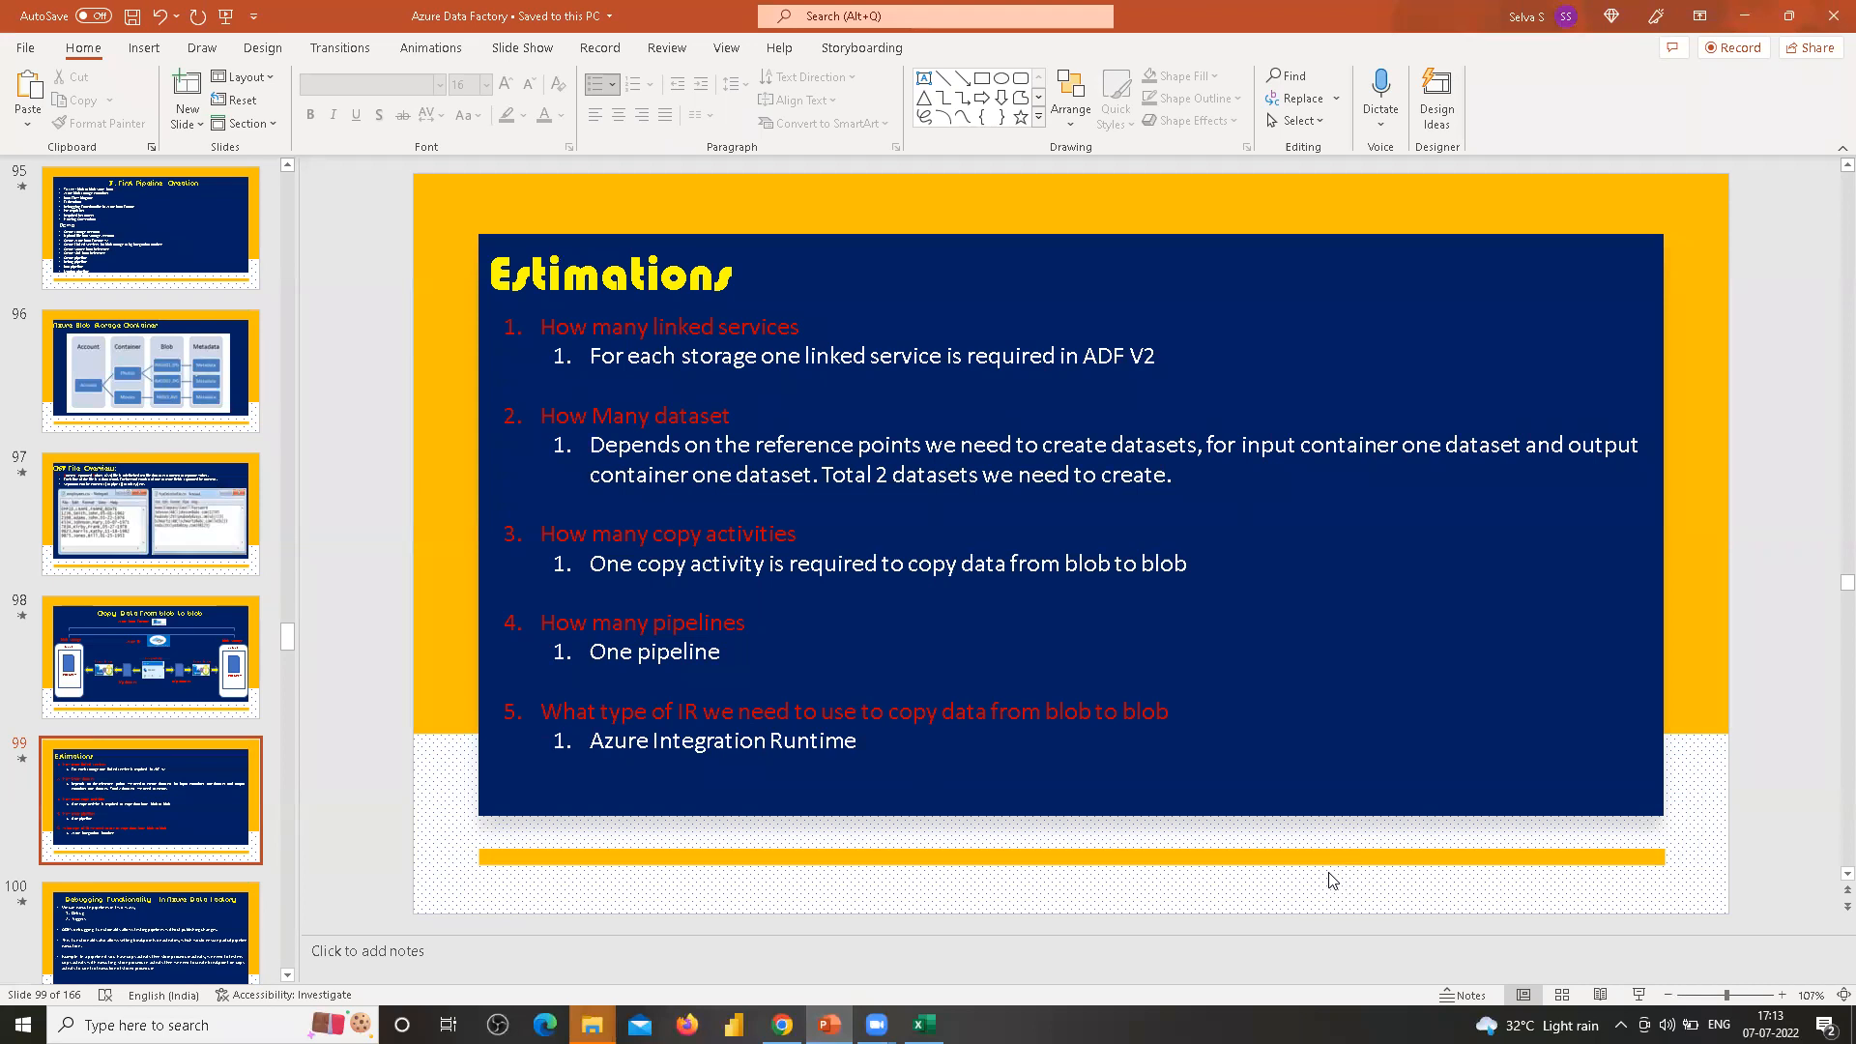
{"action": "scroll", "coordinate": [1332, 880], "scroll_direction": "up", "scroll_amount": 1}
{"action": "scroll", "coordinate": [1332, 879], "scroll_direction": "down", "scroll_amount": 2}
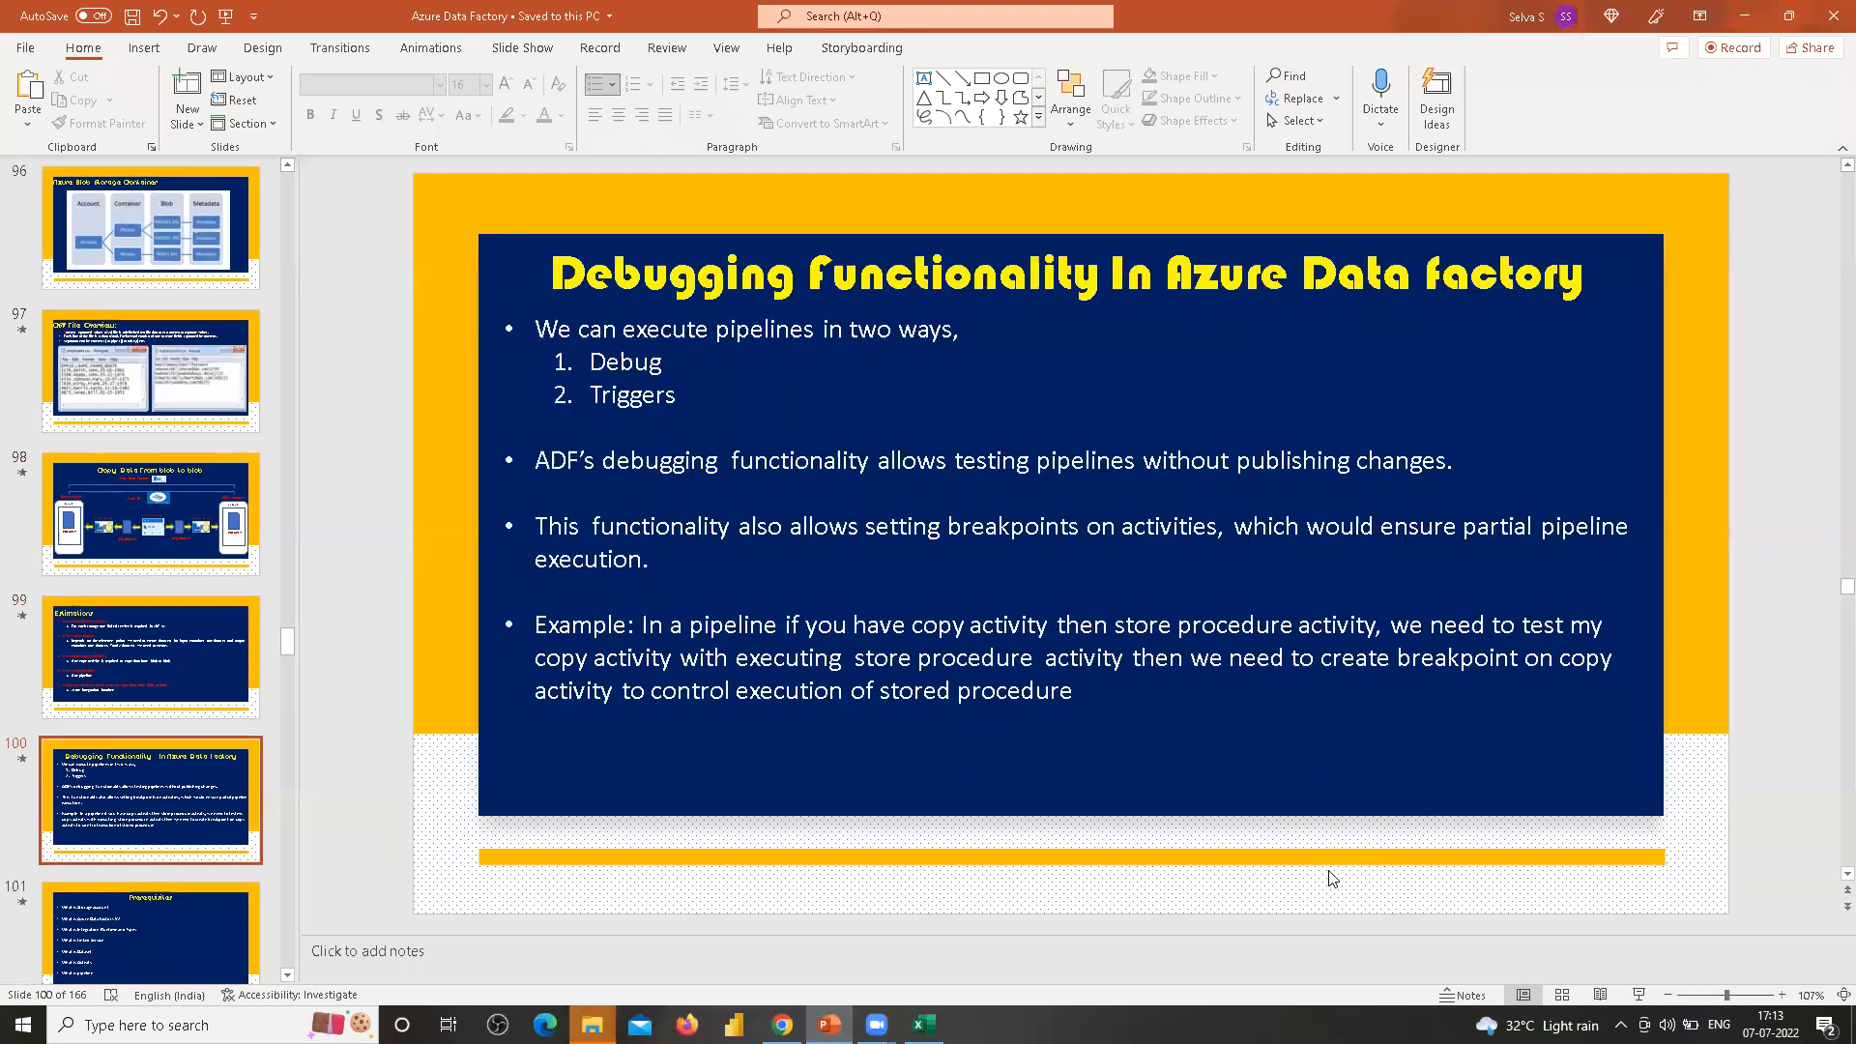
{"action": "scroll", "coordinate": [1332, 879], "scroll_direction": "up", "scroll_amount": 2}
{"action": "scroll", "coordinate": [1332, 880], "scroll_direction": "down", "scroll_amount": 1}
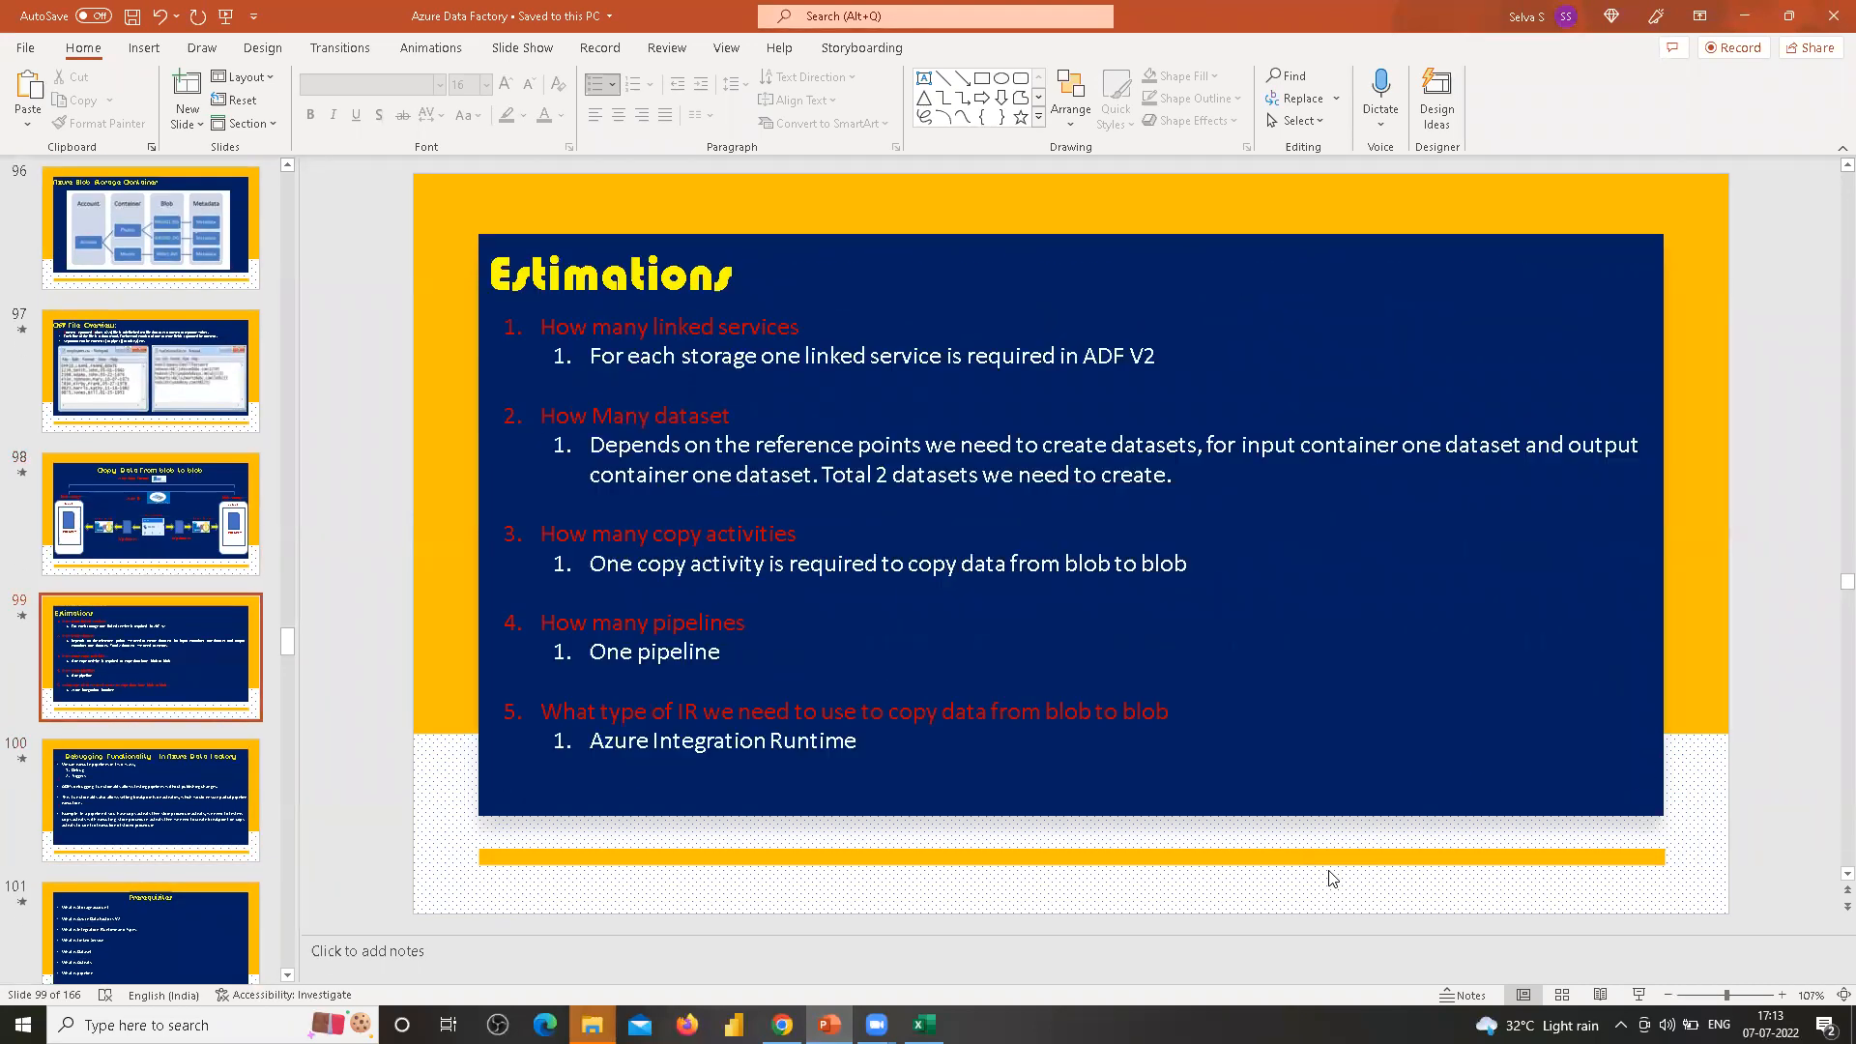
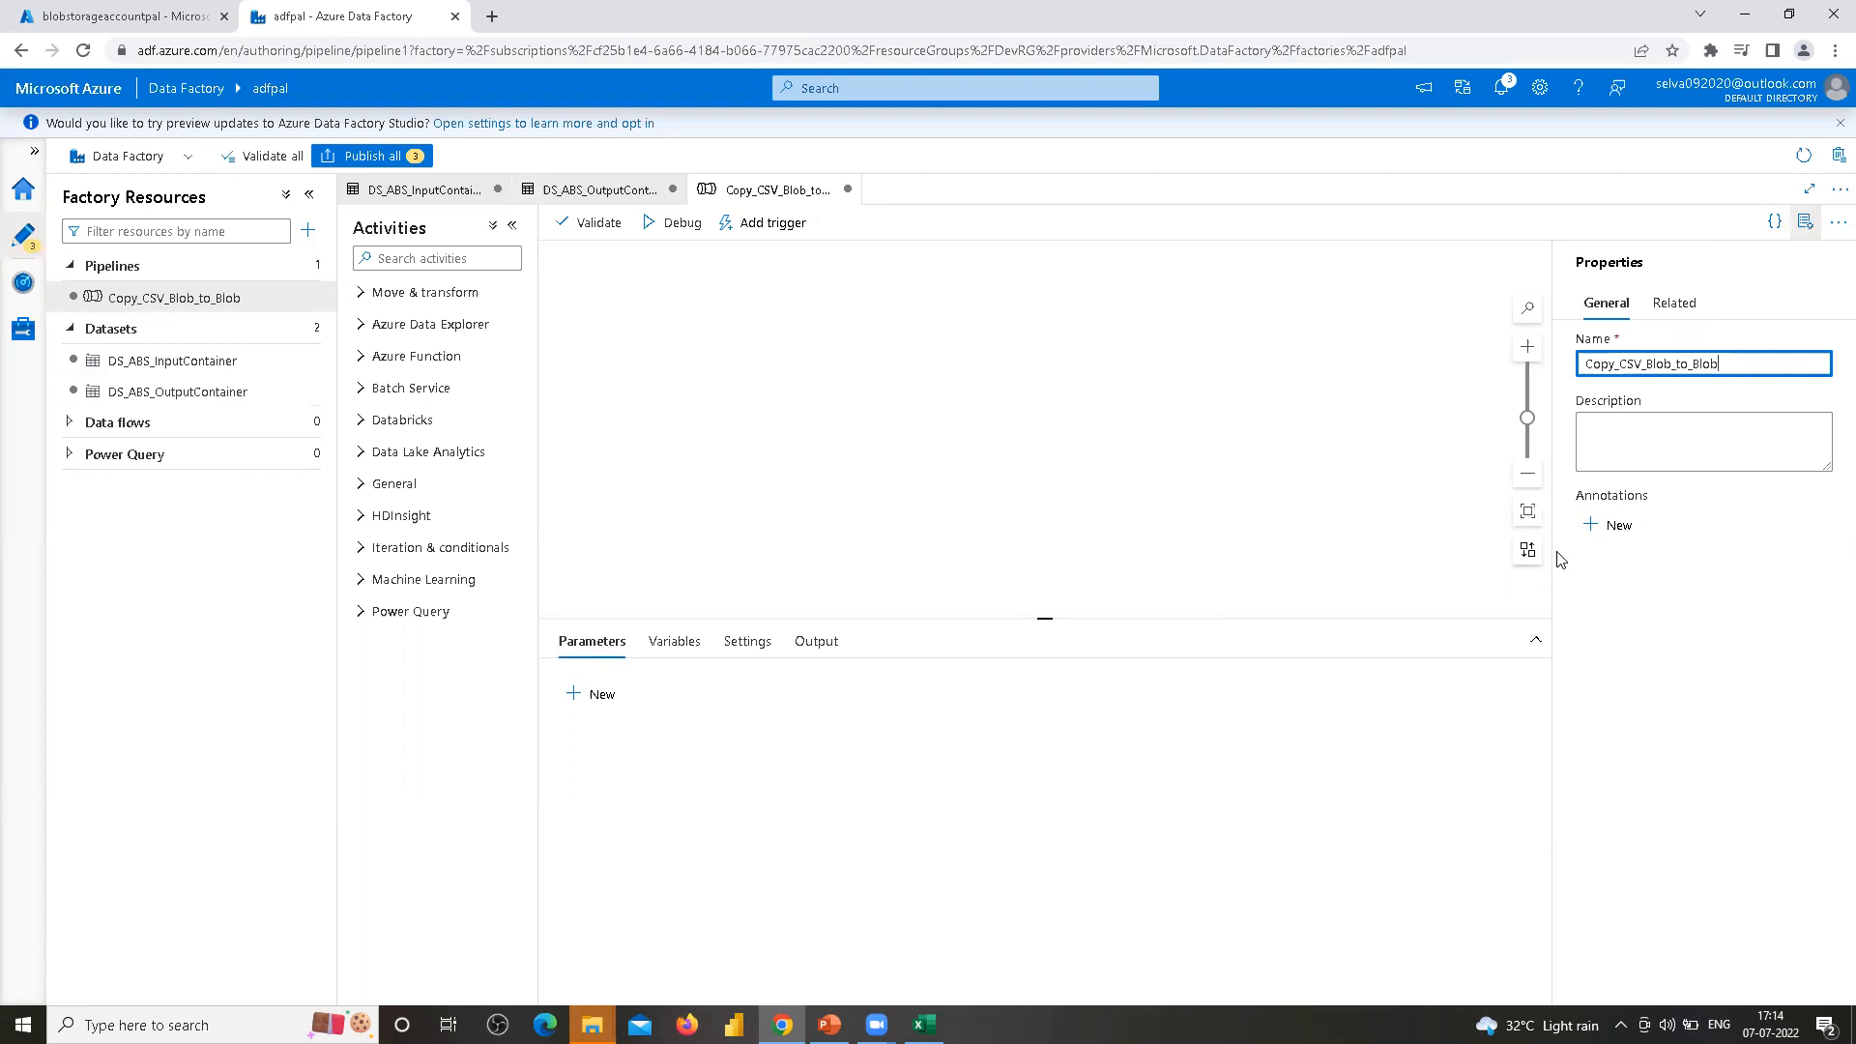
Add a Copy data activity from Move & transform to the pipeline canvas
{"action": "left_click", "coordinate": [1622, 432]}
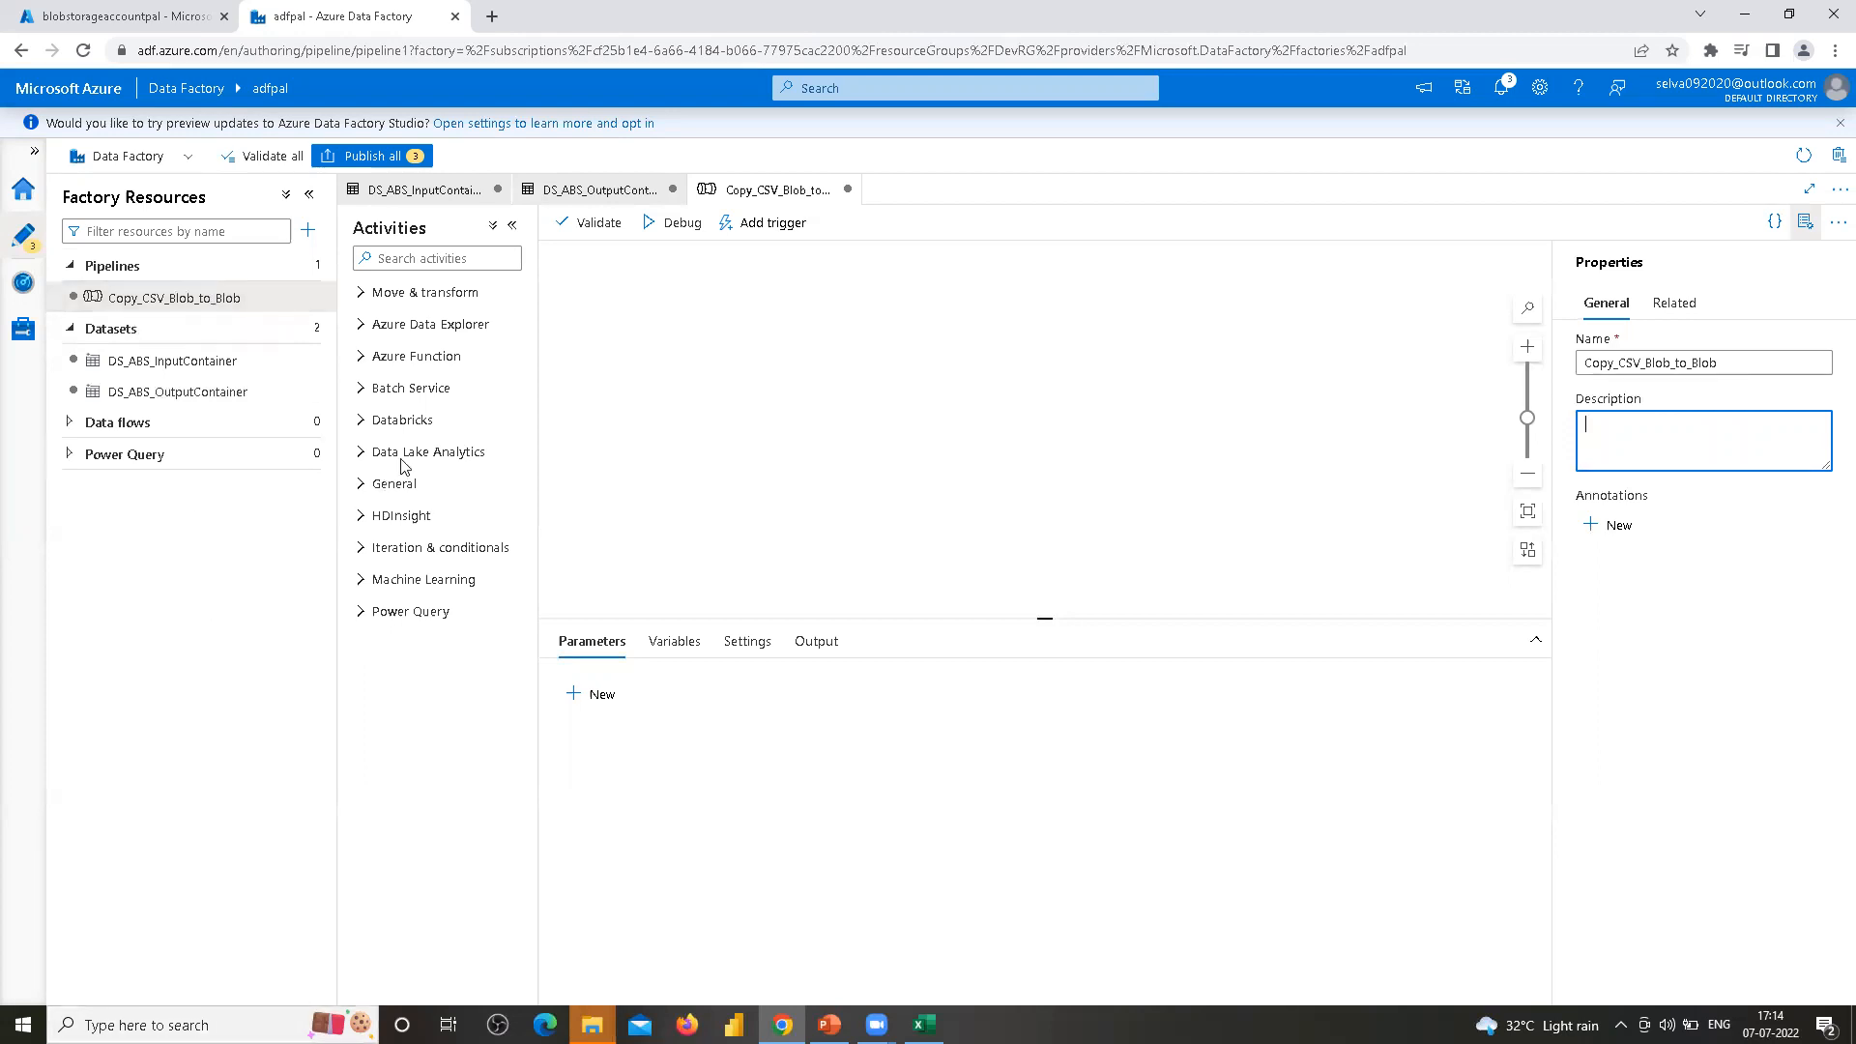
{"action": "left_click", "coordinate": [362, 296]}
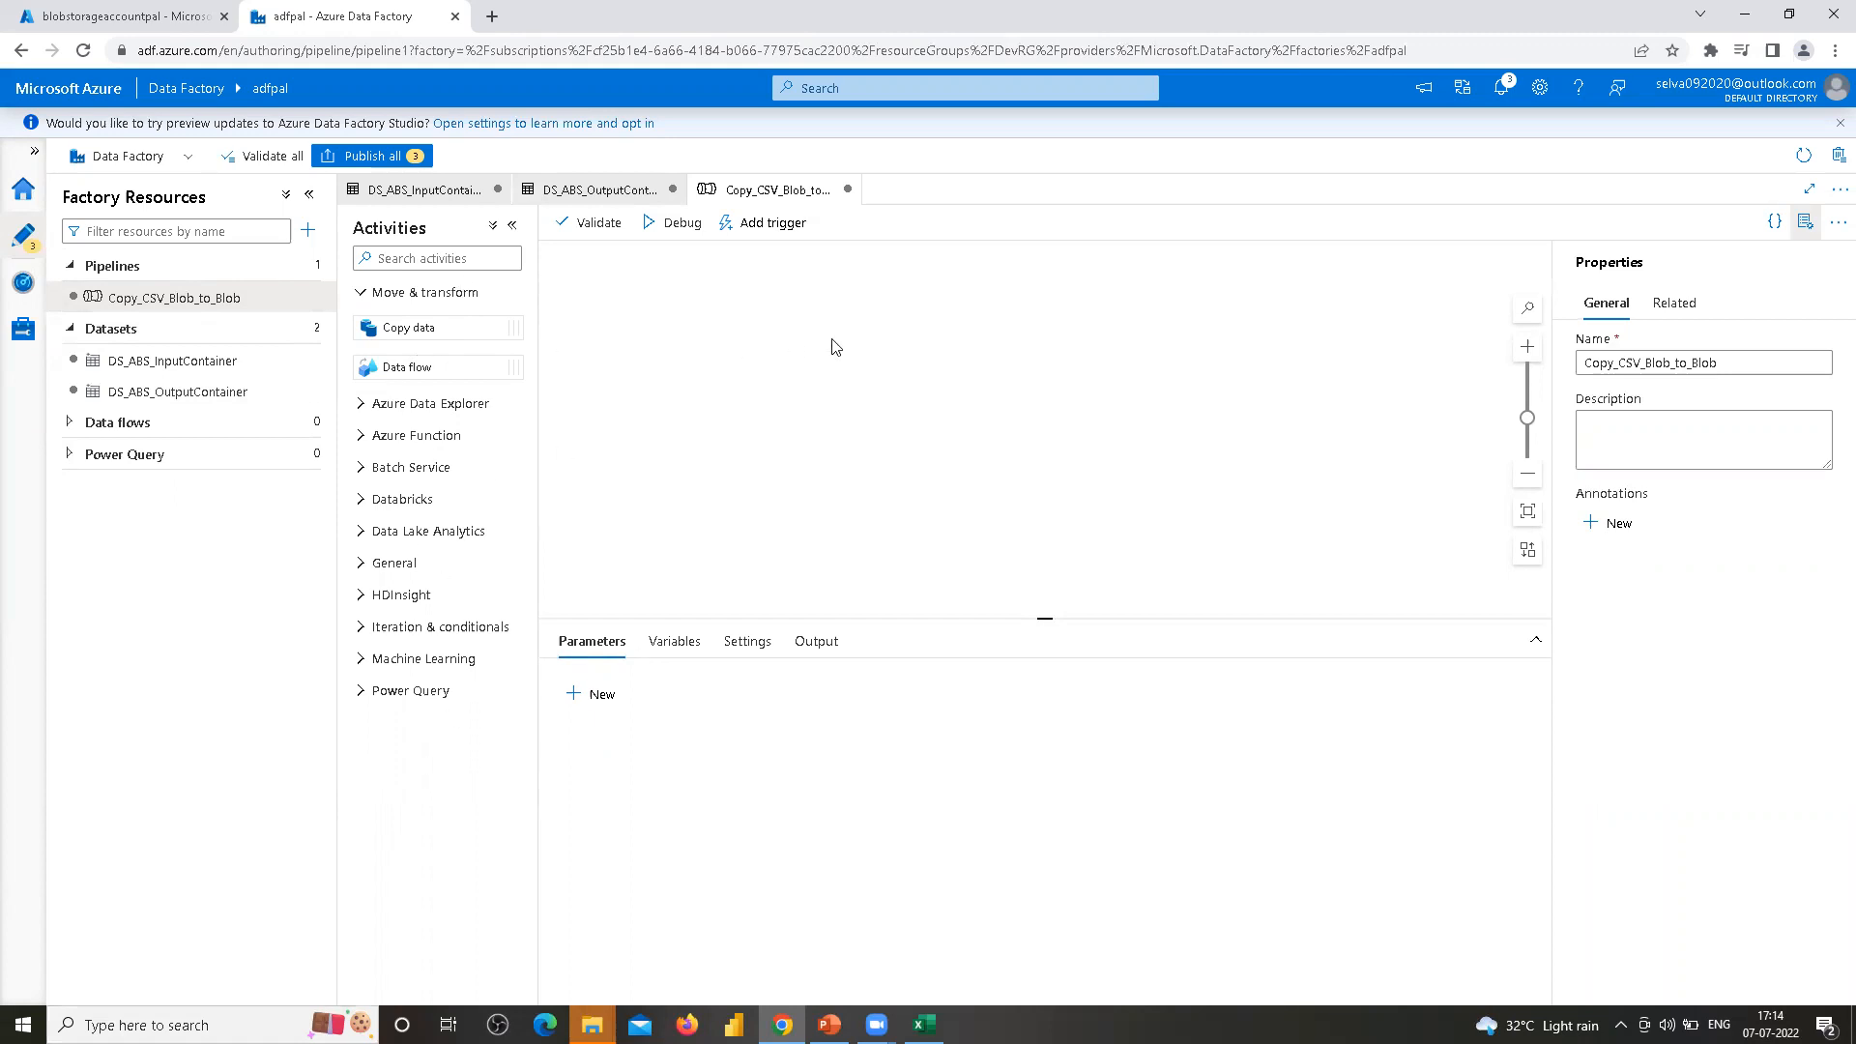
{"action": "left_click_drag", "start_coordinate": [414, 327], "coordinate": [977, 389]}
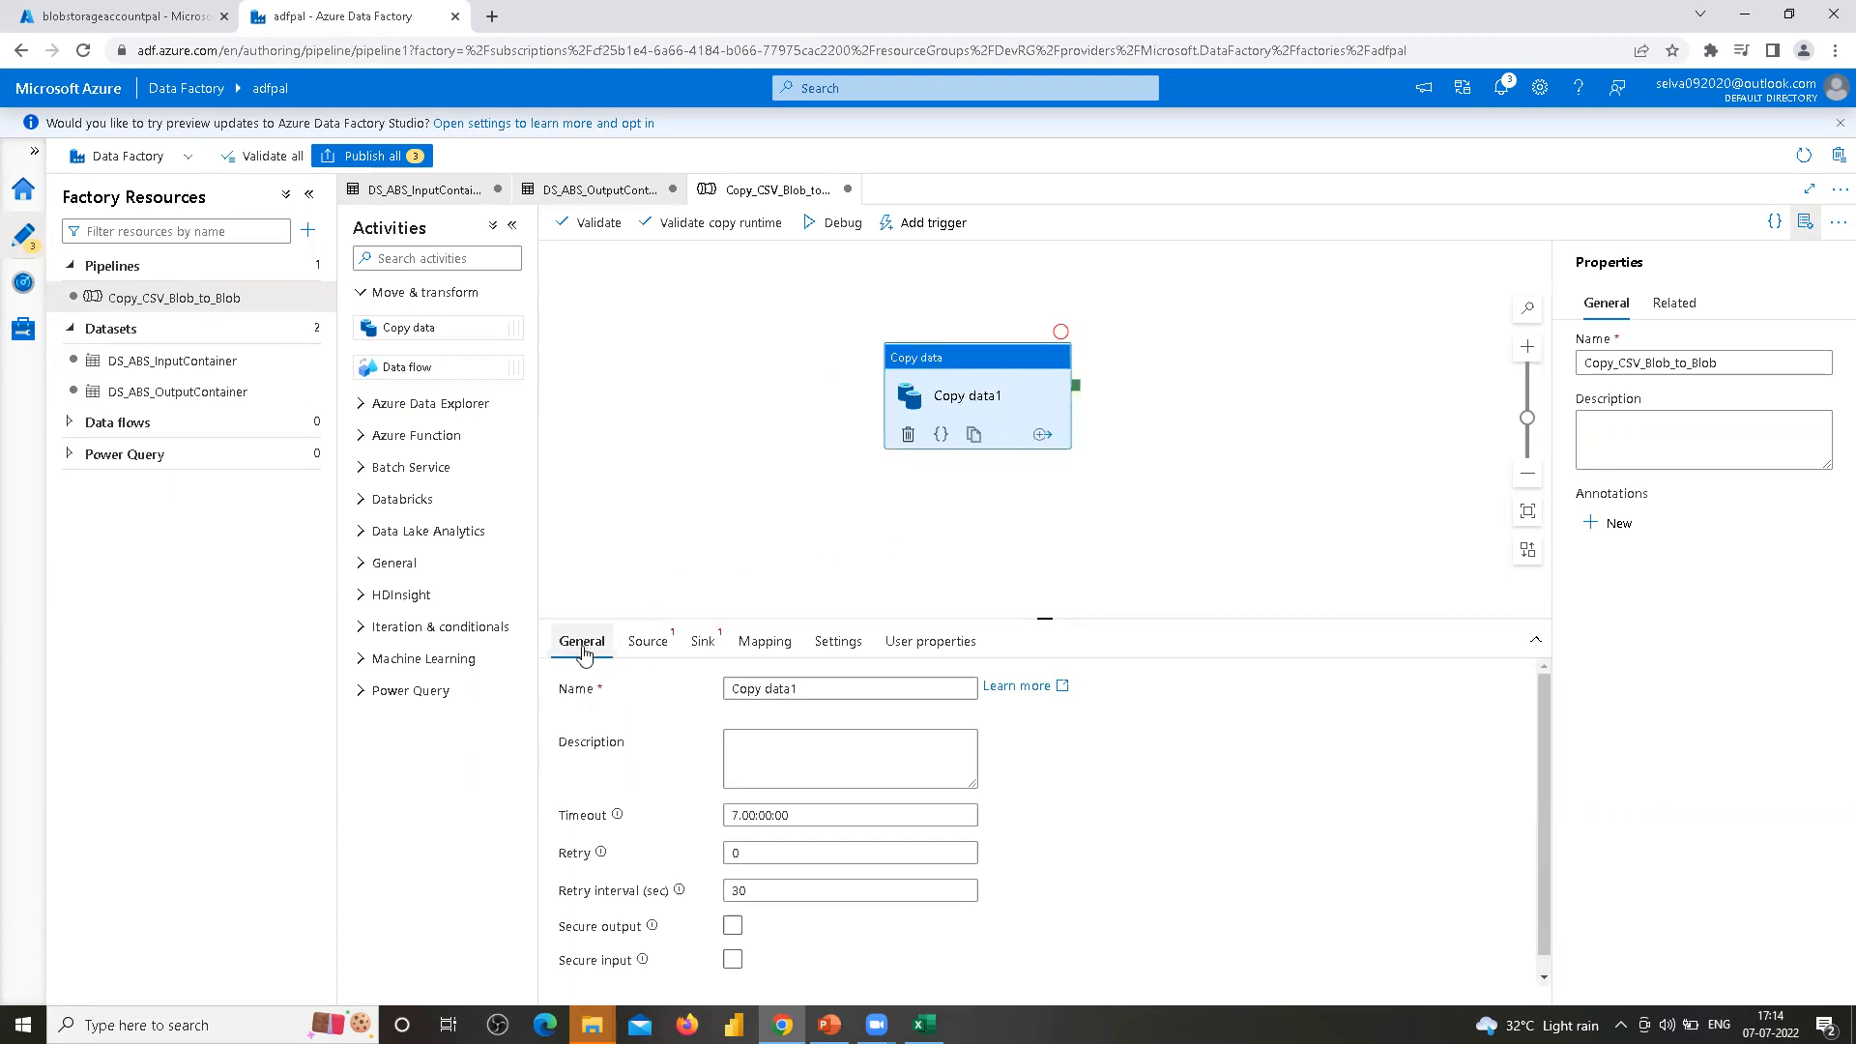
Name the copy activity Copy_csv_input_container_to_out_container
{"action": "left_click", "coordinate": [802, 688]}
{"action": "key", "text": "ctrl+a"}
{"action": "type", "text": "Copy "}
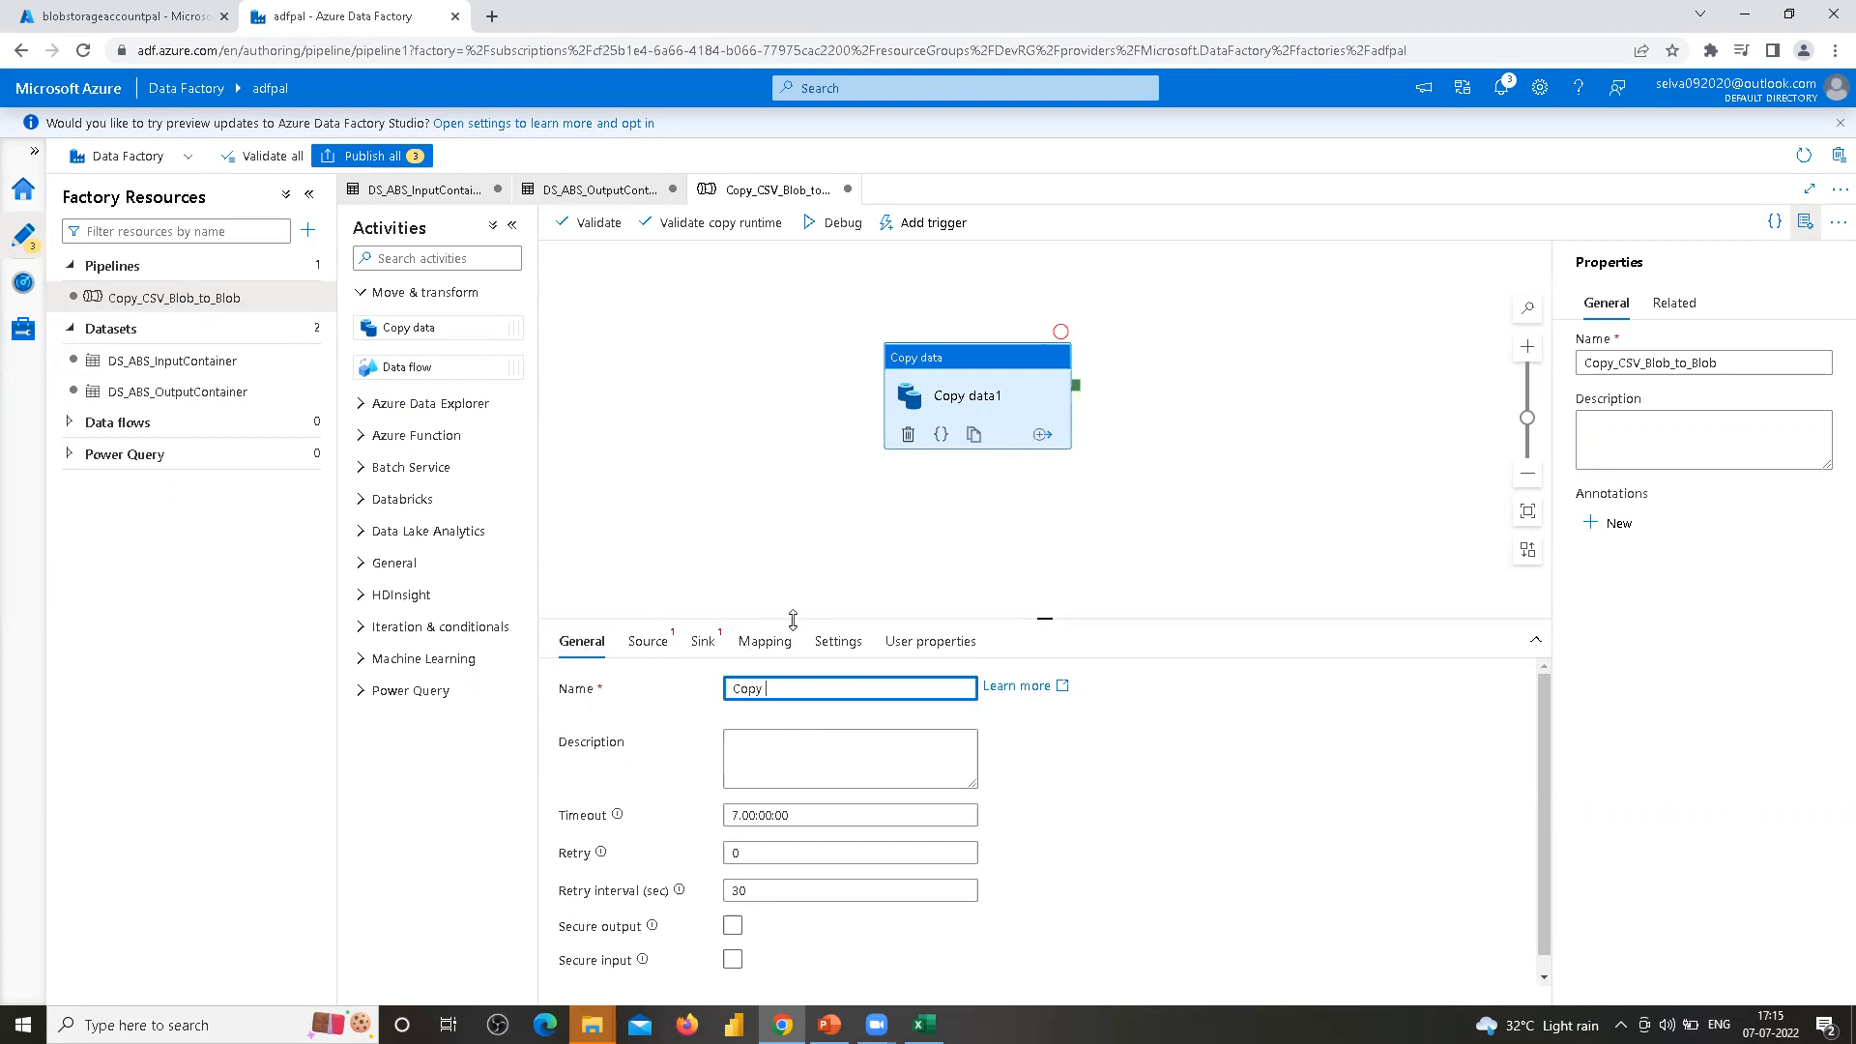
{"action": "type", "text": "inoout"}
{"action": "key", "text": "Left"}
{"action": "key", "text": "Left"}
{"action": "key", "text": "Left"}
{"action": "key", "text": "Left"}
{"action": "key", "text": "Left"}
{"action": "key", "text": "BackSpace"}
{"action": "type", "text": "_csv_"}
{"action": "key", "text": "BackSpace"}
{"action": "key", "text": "BackSpace"}
{"action": "type", "text": "put"}
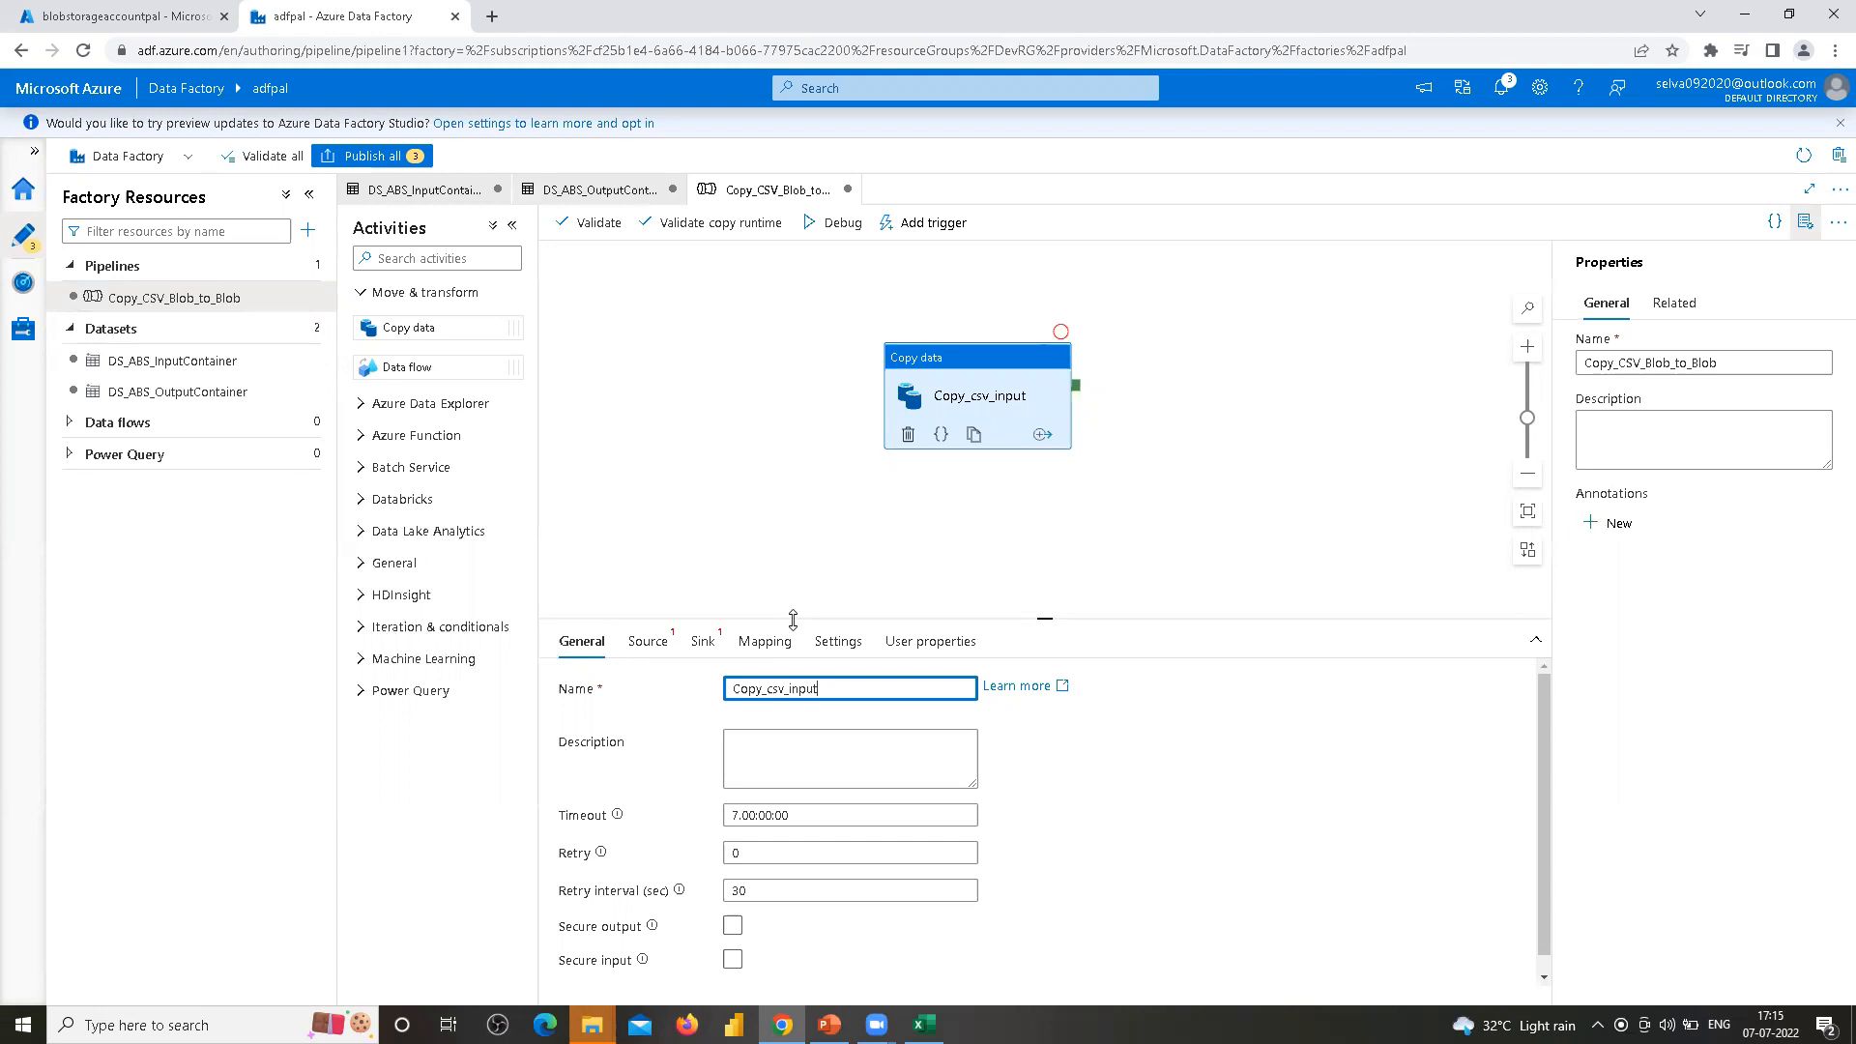
{"action": "type", "text": "_cont_out"}
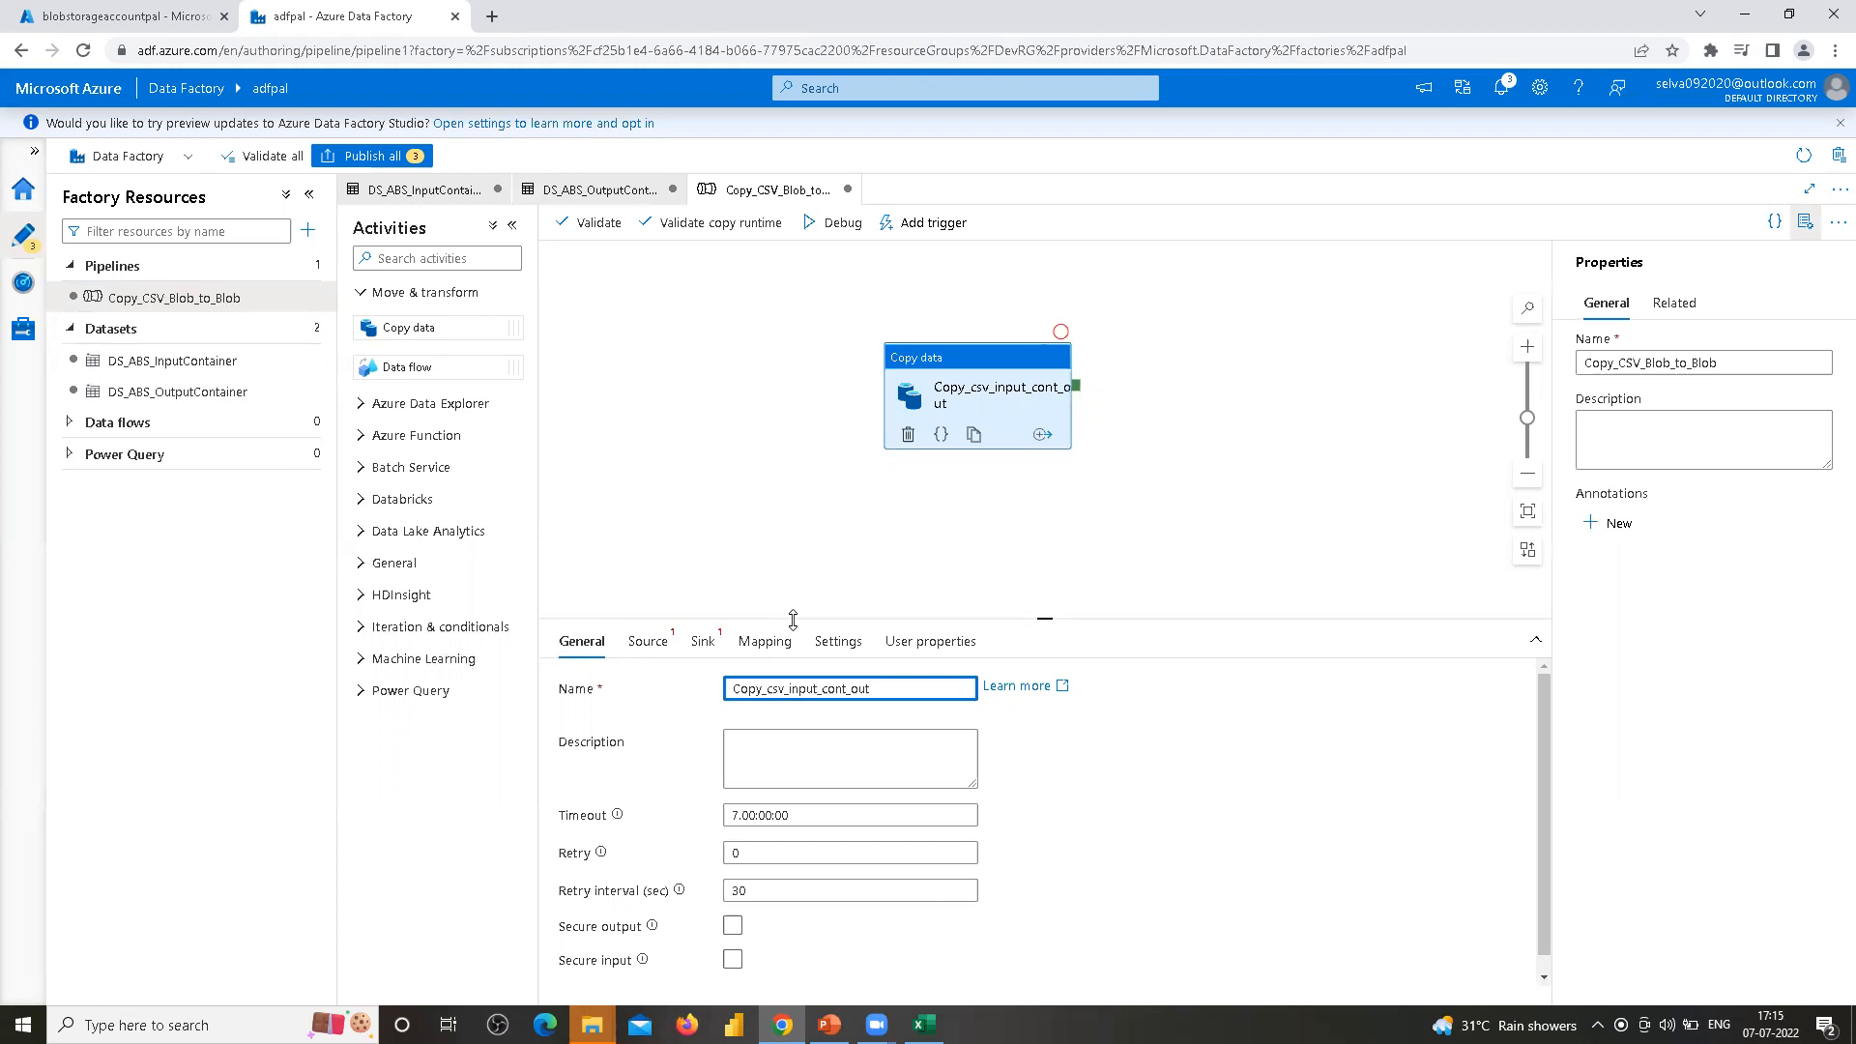
{"action": "type", "text": "_container"}
{"action": "key", "text": "Left"}
{"action": "key", "text": "Left"}
{"action": "type", "text": "ainer"}
{"action": "type", "text": "_to"}
{"action": "mouse_move", "coordinate": [875, 1024]}
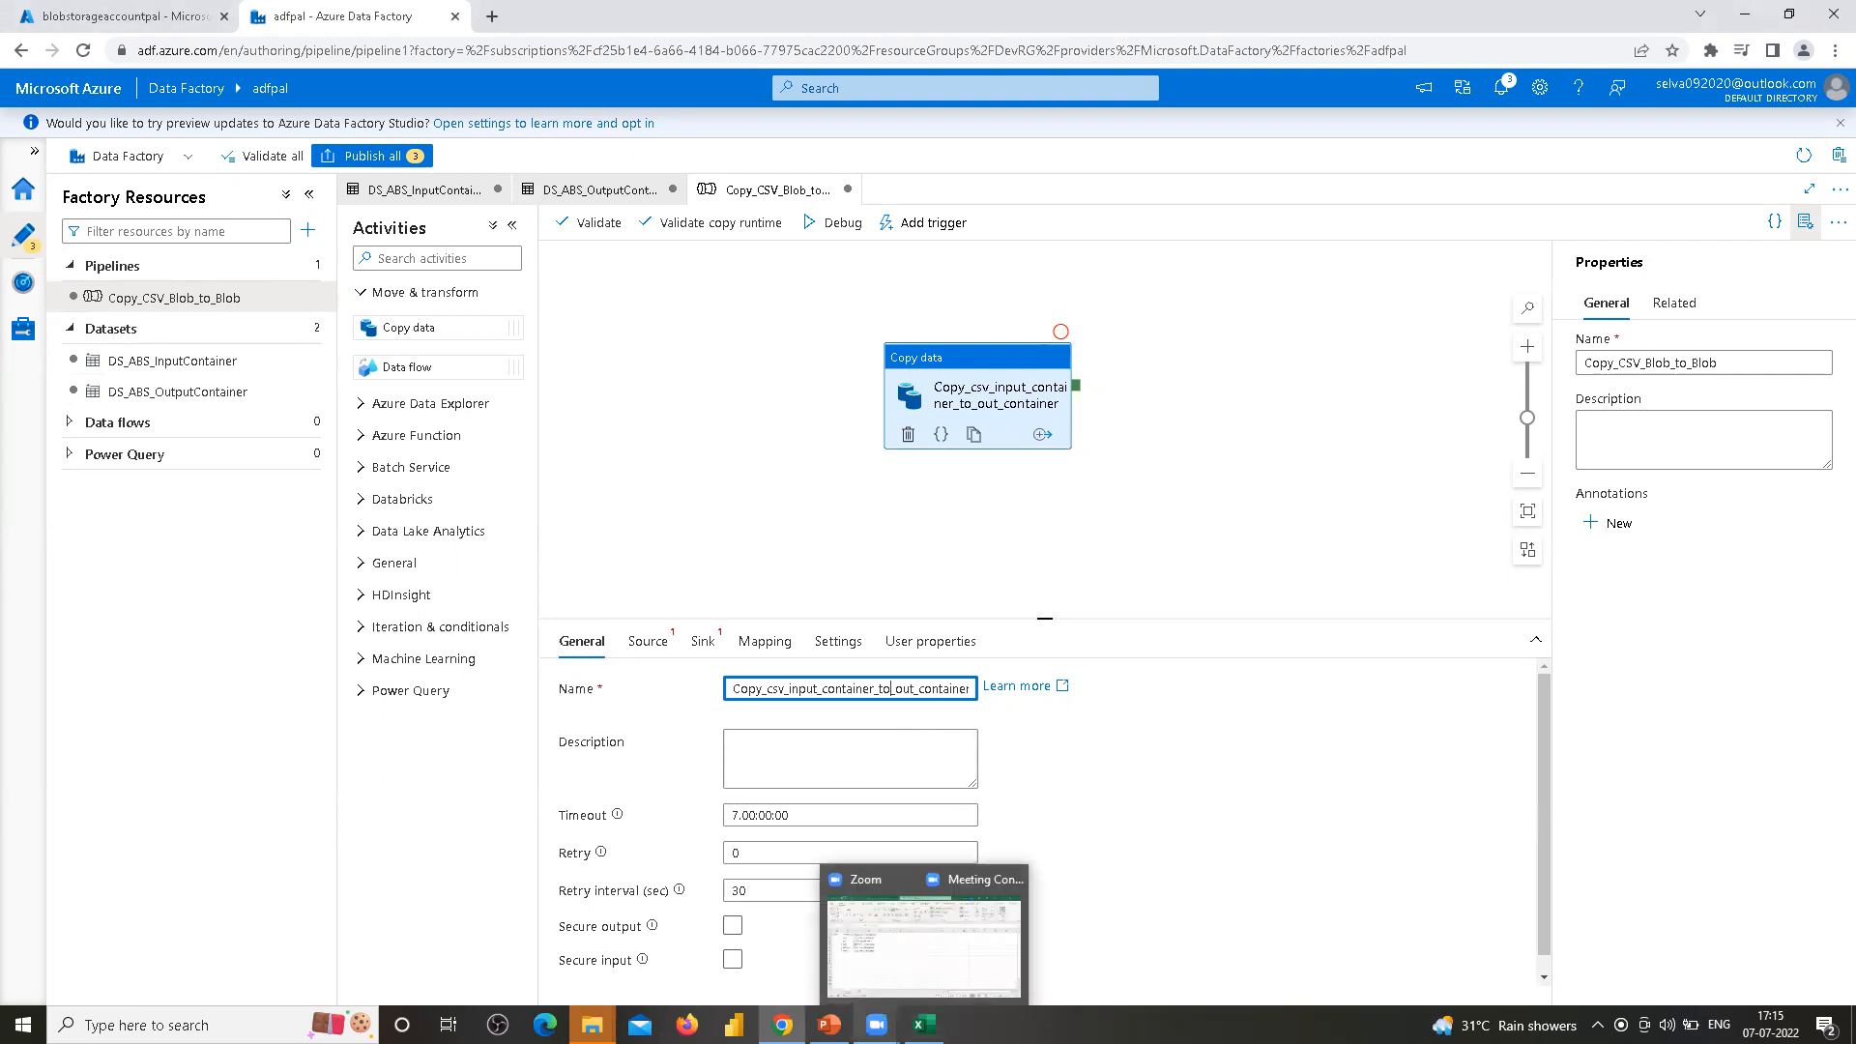
{"action": "scroll", "coordinate": [716, 754], "scroll_direction": "down", "scroll_amount": 1}
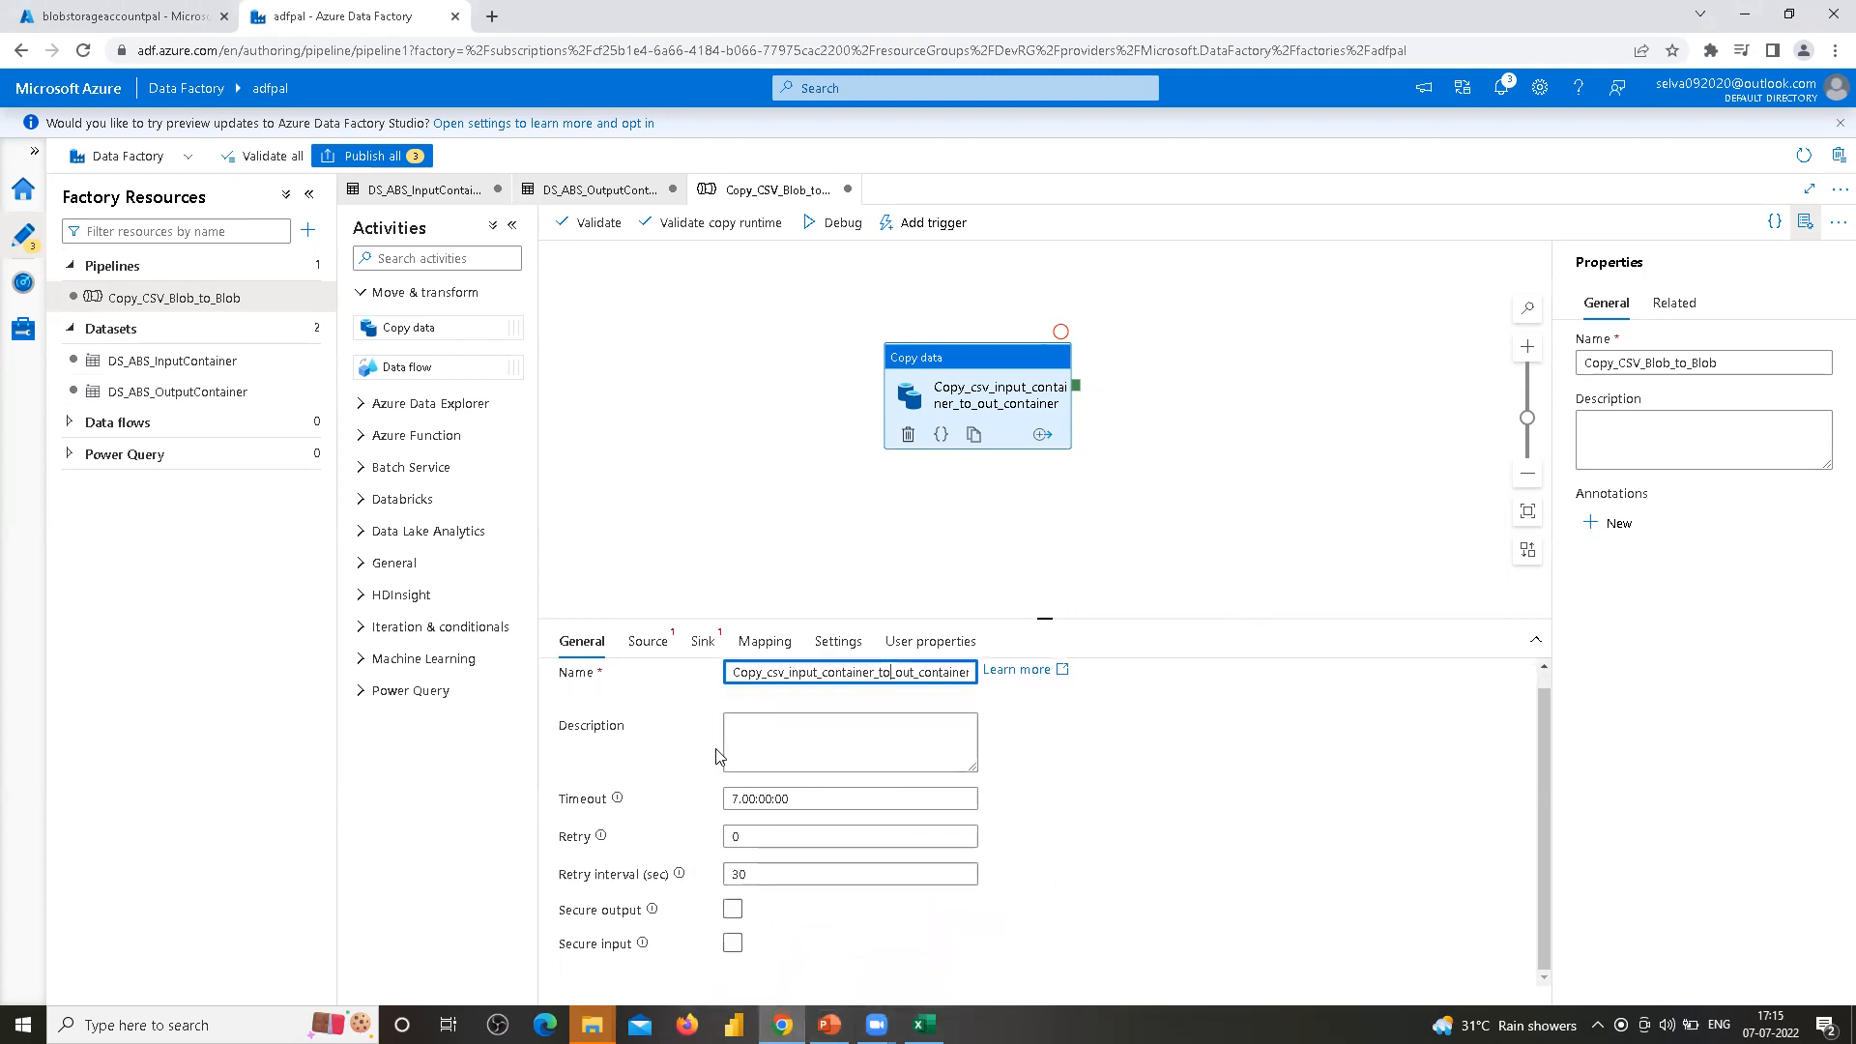
{"action": "left_click", "coordinate": [748, 733]}
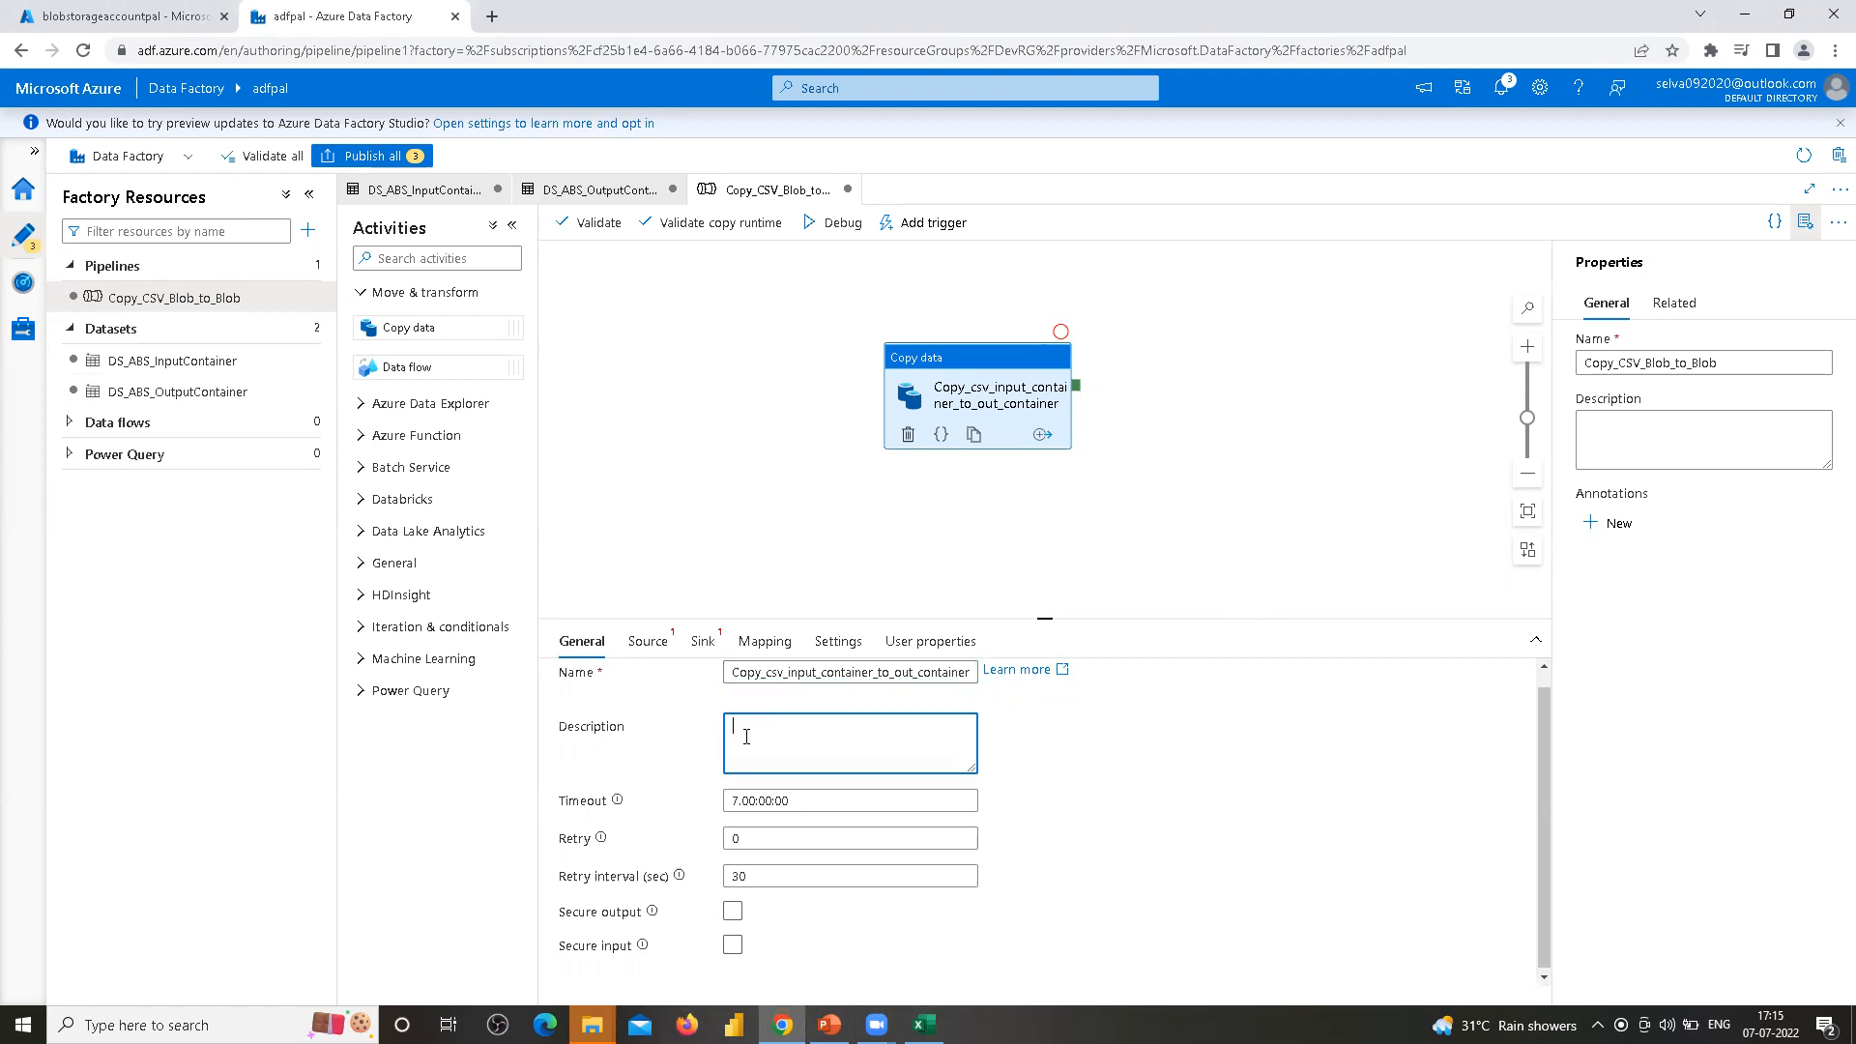
{"action": "left_click", "coordinate": [599, 841]}
{"action": "left_click", "coordinate": [761, 804]}
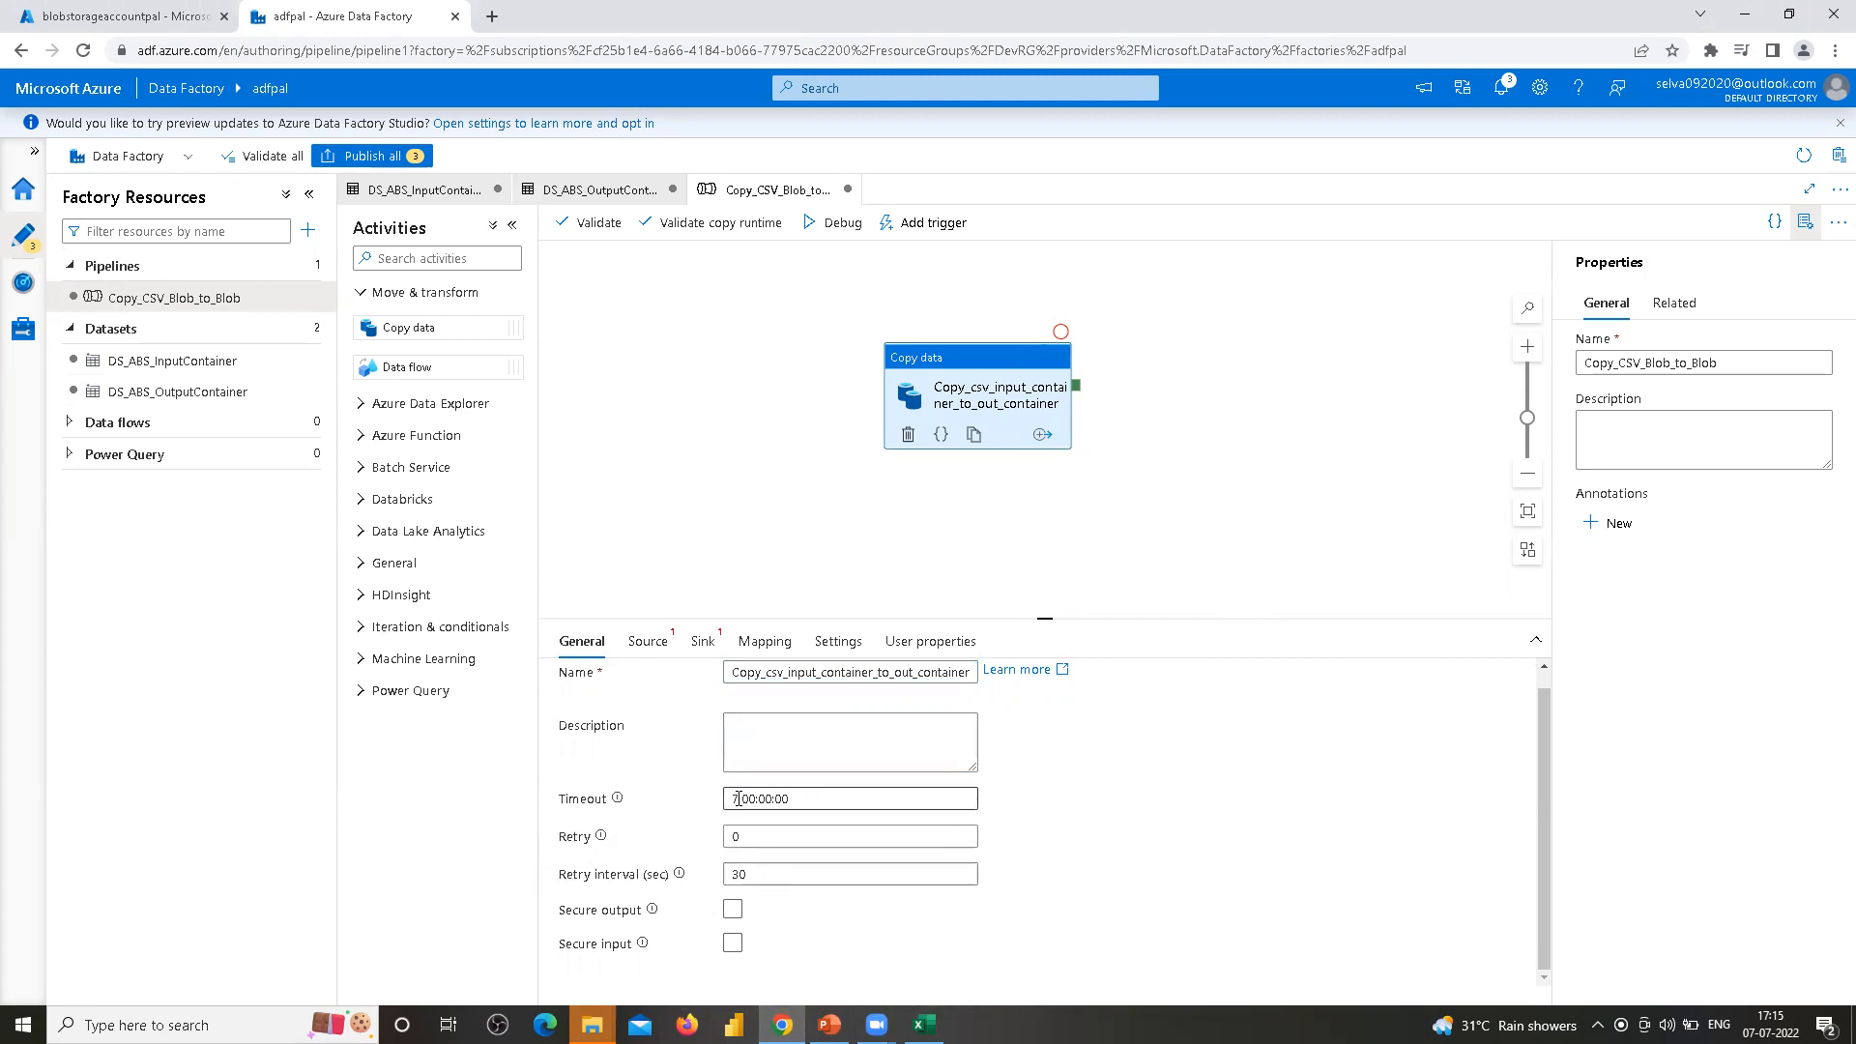
{"action": "left_click", "coordinate": [677, 822]}
{"action": "left_click", "coordinate": [738, 798]}
{"action": "left_click", "coordinate": [617, 911]}
{"action": "left_click_drag", "start_coordinate": [798, 798], "coordinate": [690, 808]}
{"action": "key", "text": "BackSpace"}
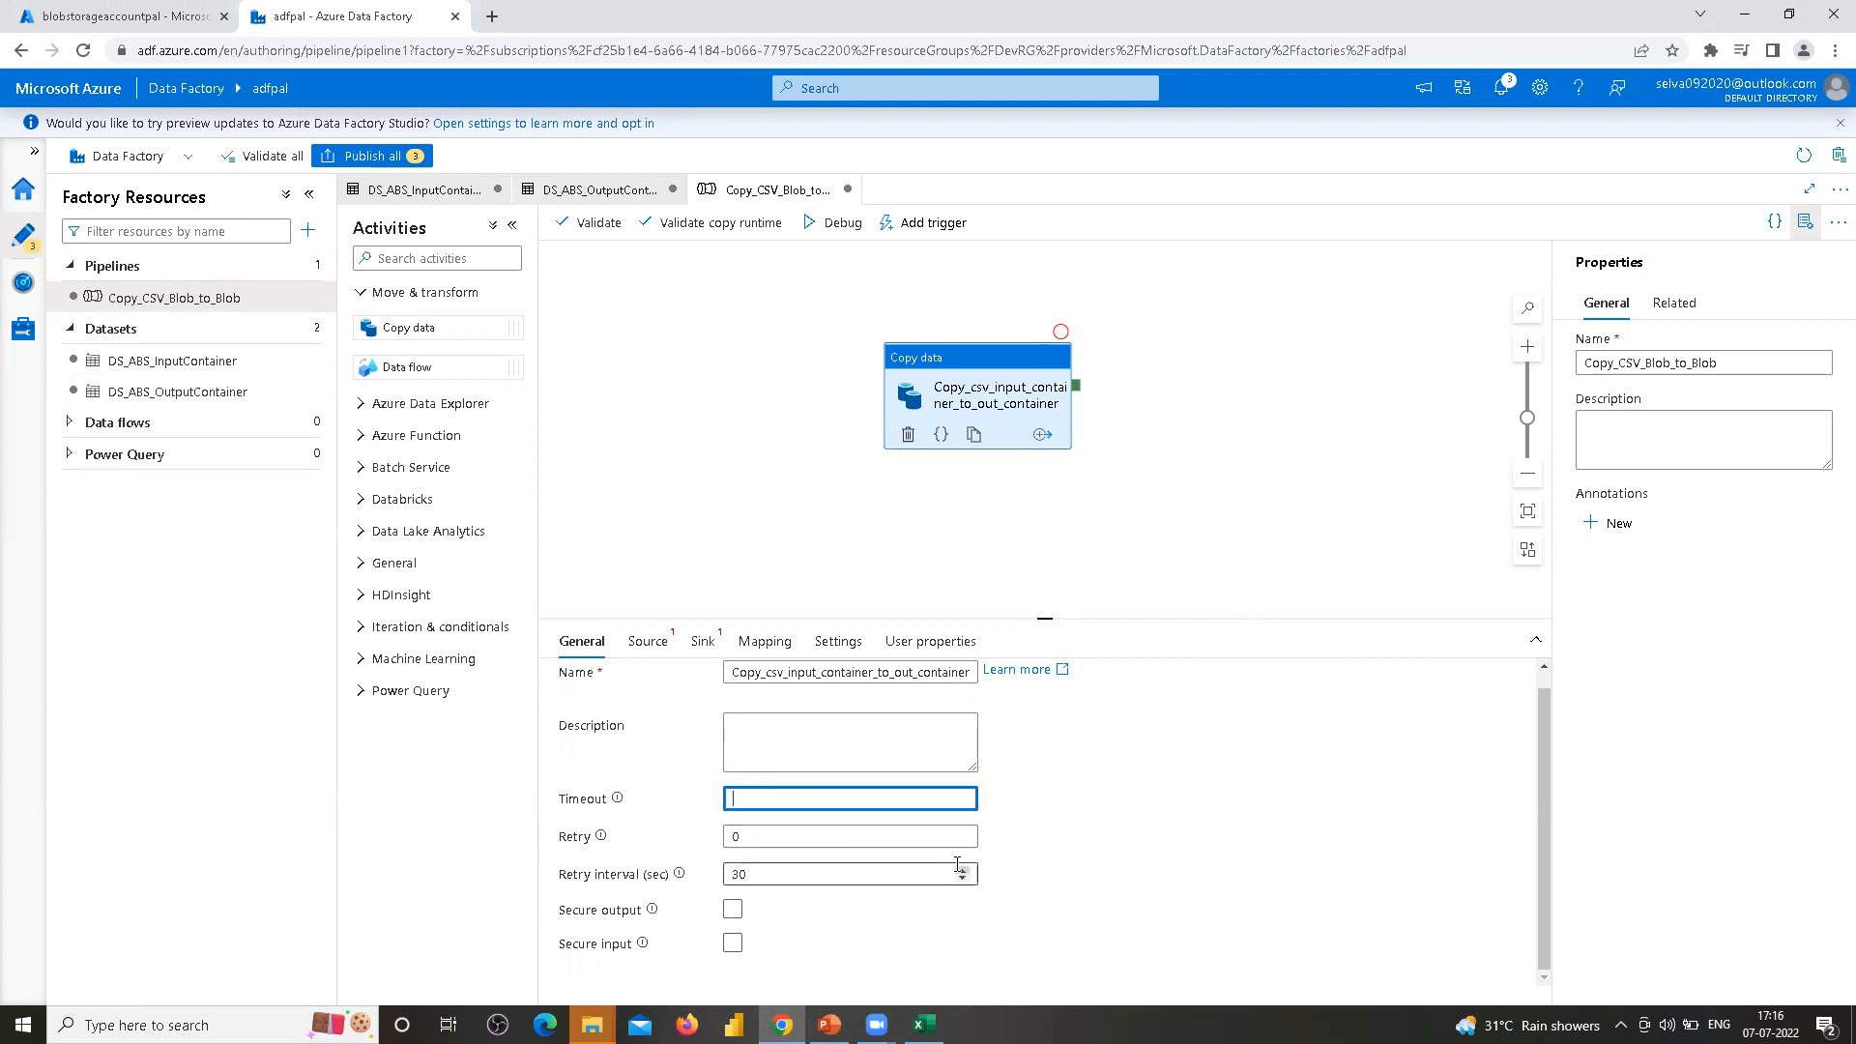
{"action": "left_click", "coordinate": [812, 837]}
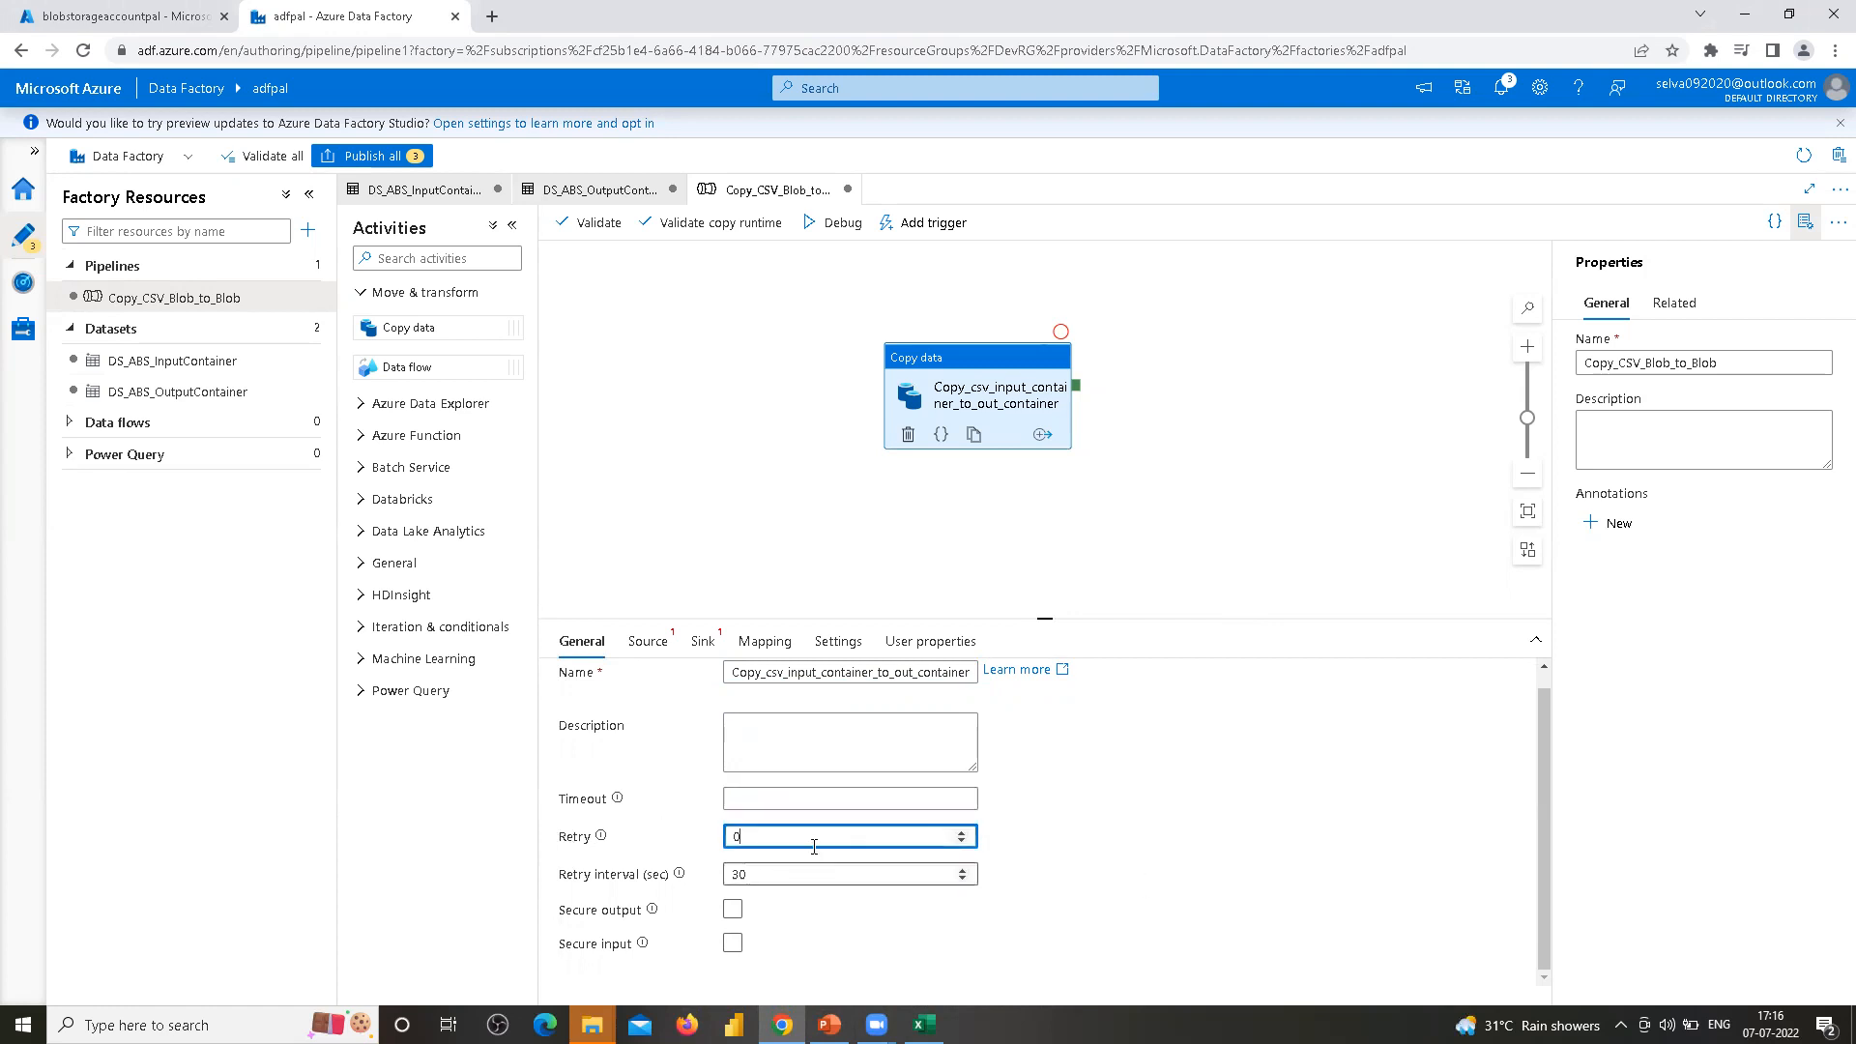
{"action": "left_click", "coordinate": [794, 795]}
{"action": "key", "text": "ctrl+z"}
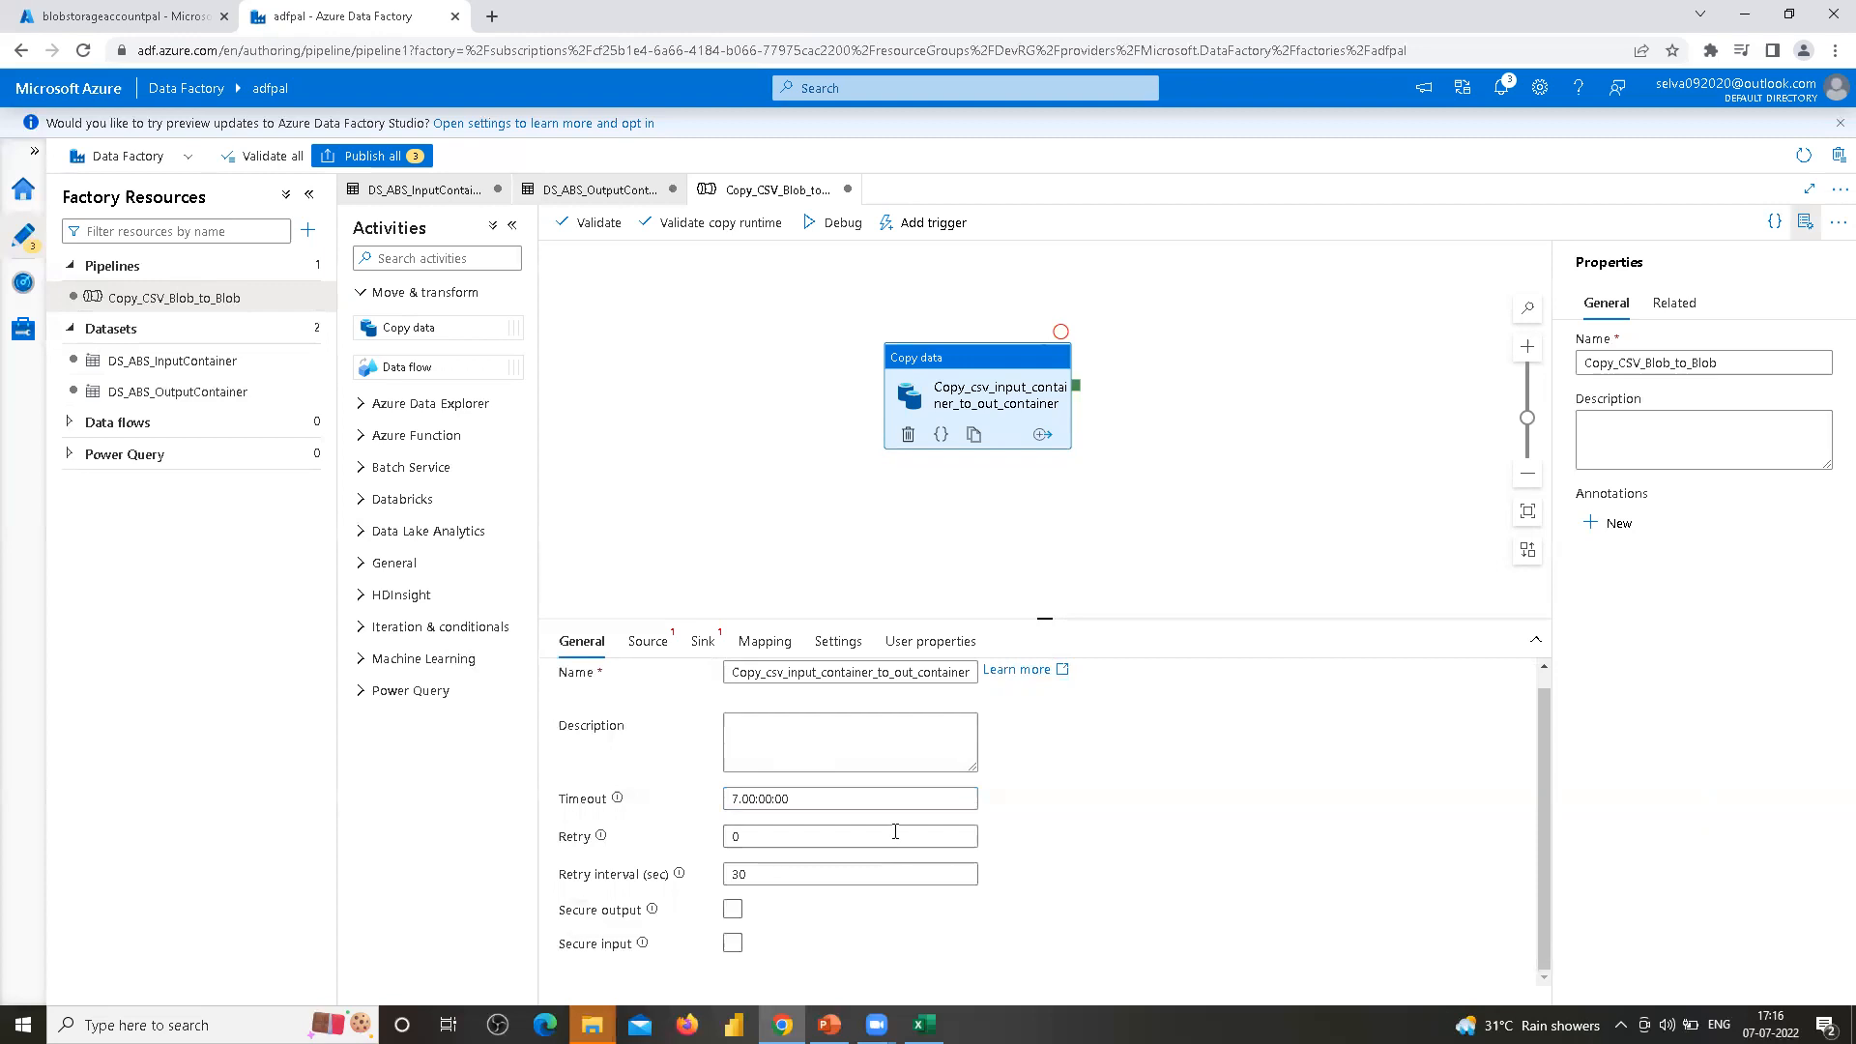
{"action": "mouse_move", "coordinate": [624, 804]}
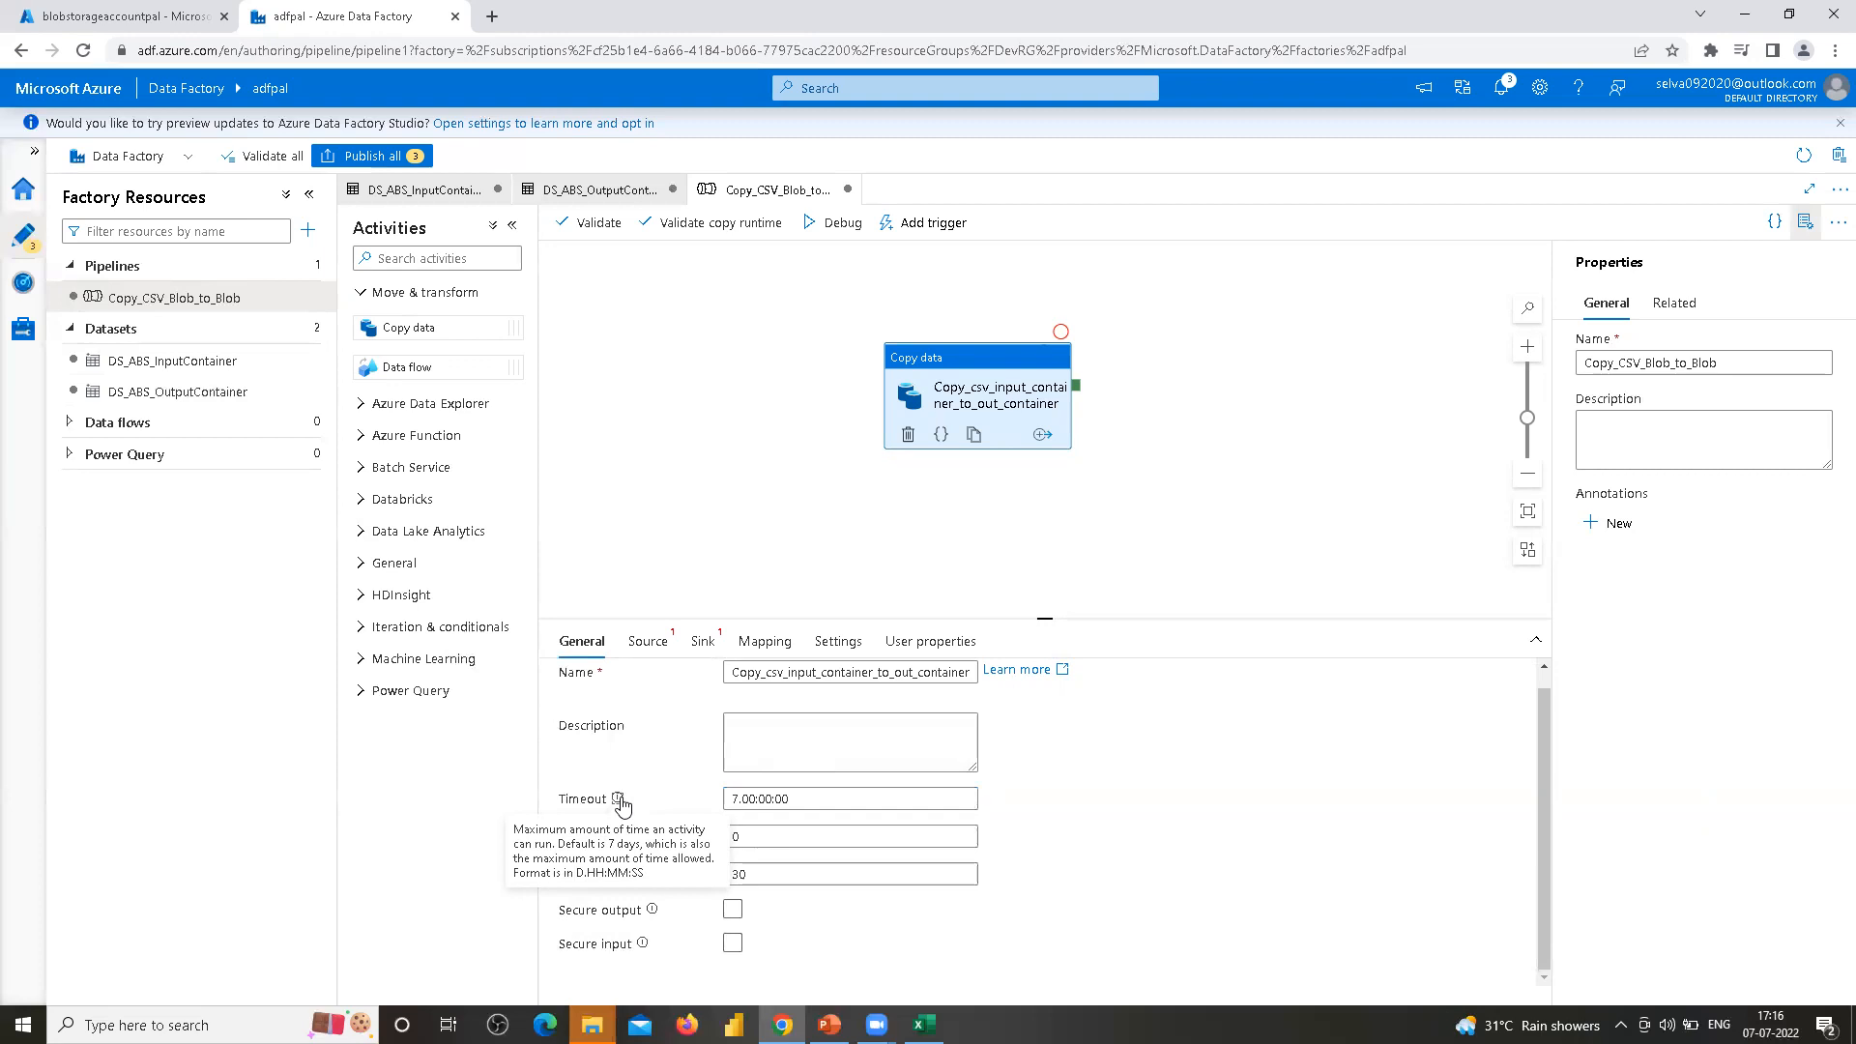
{"action": "left_click", "coordinate": [740, 806]}
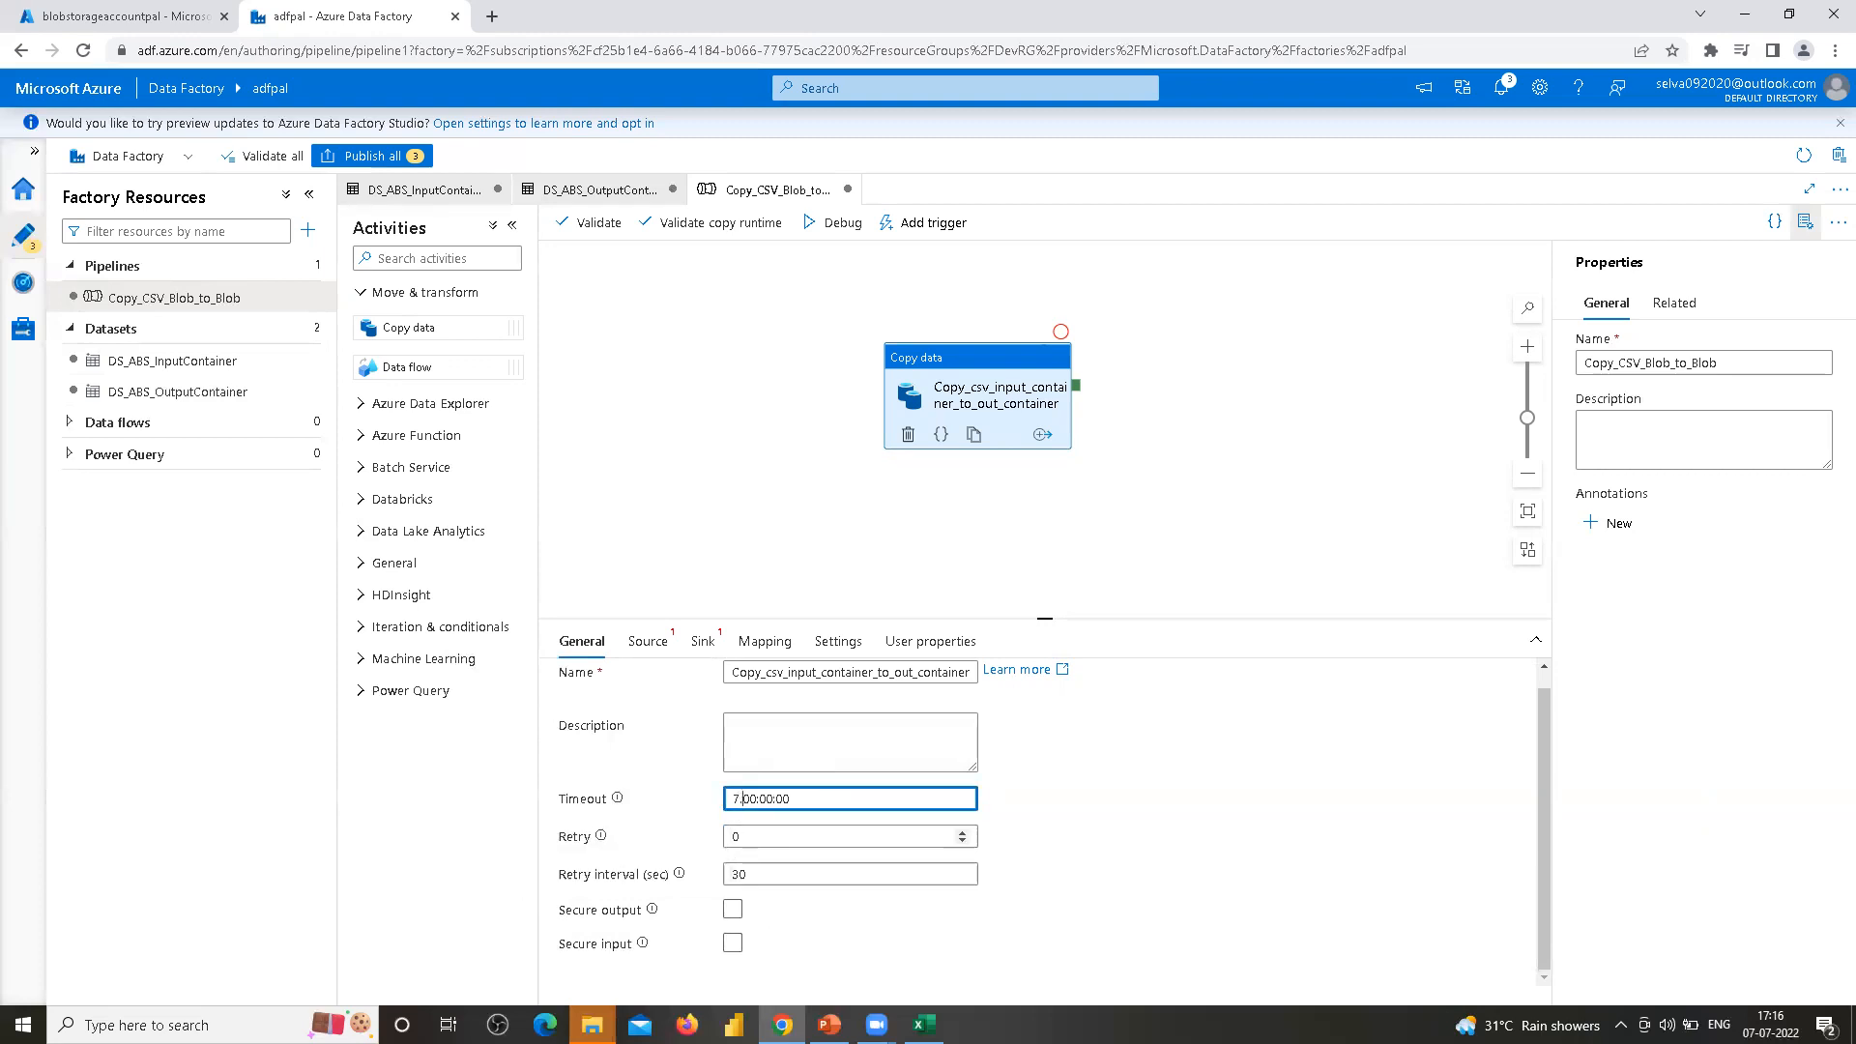
{"action": "mouse_move", "coordinate": [875, 1024]}
{"action": "left_click", "coordinate": [1245, 822]}
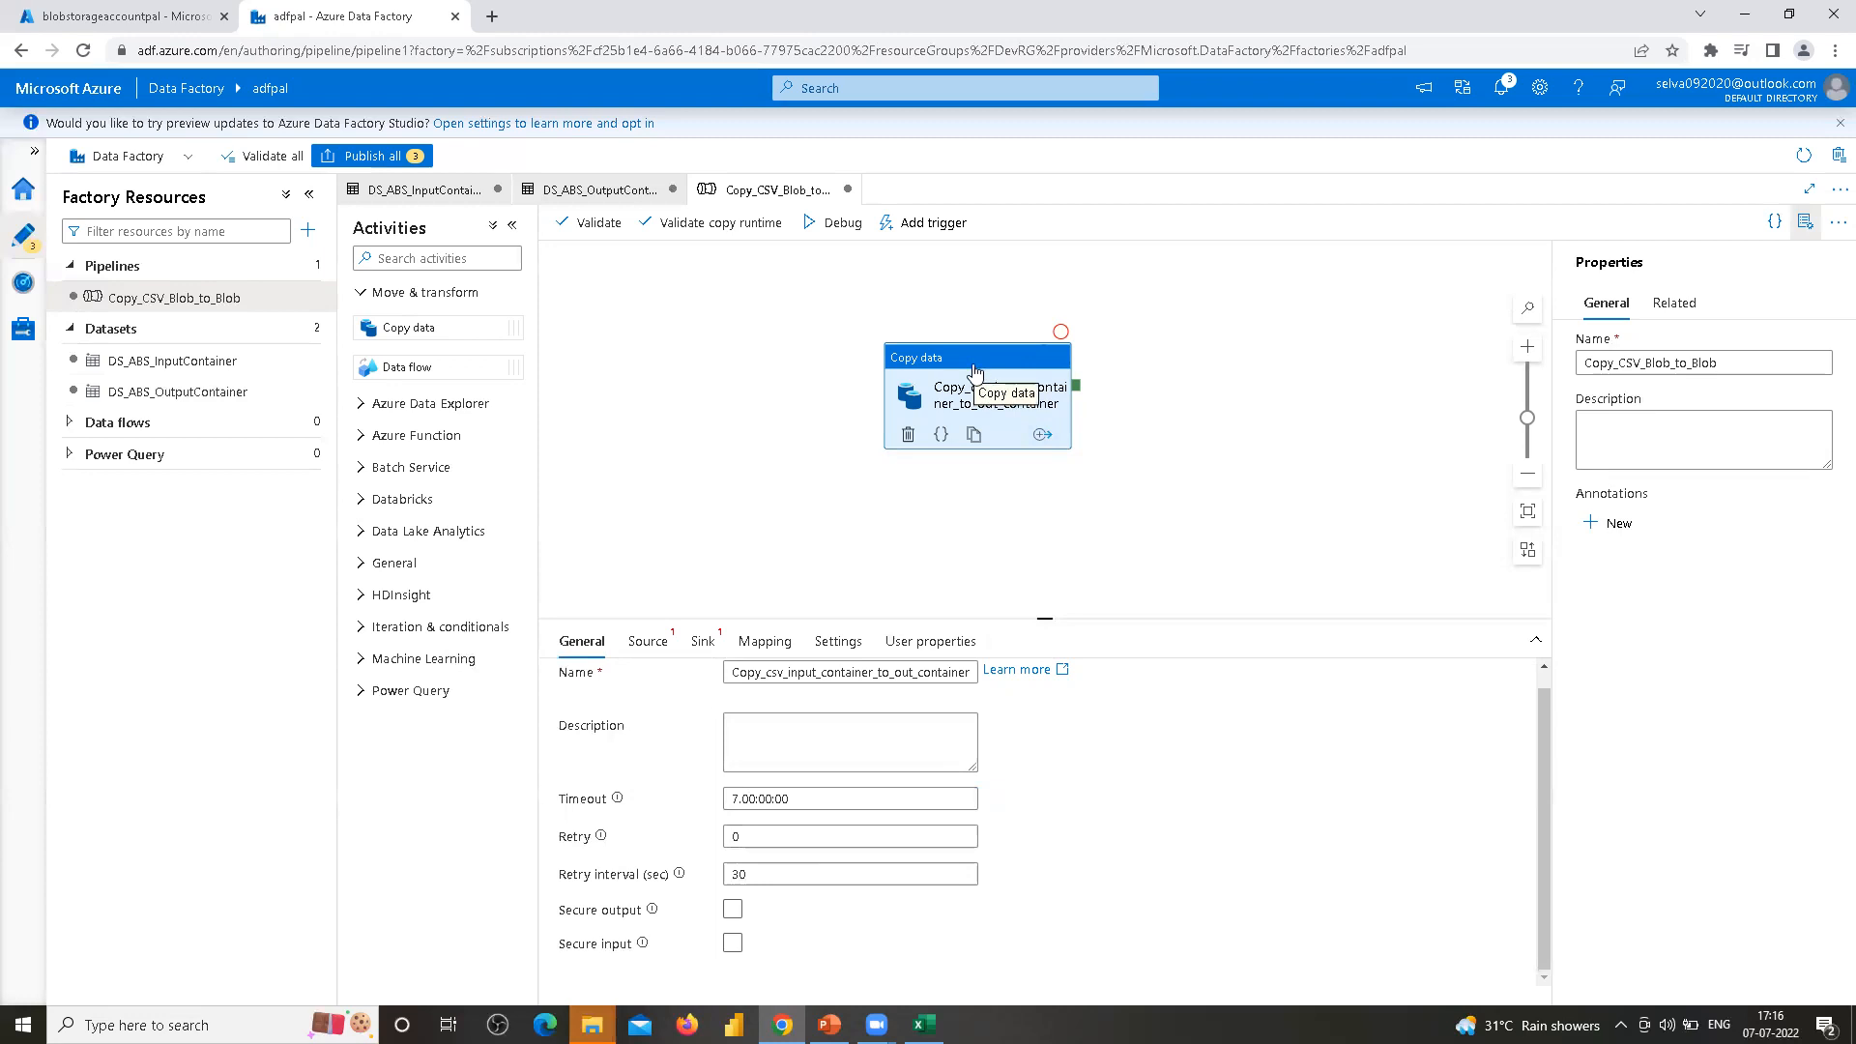
Set the copy activity's Retry count to 3
{"action": "left_click", "coordinate": [750, 838]}
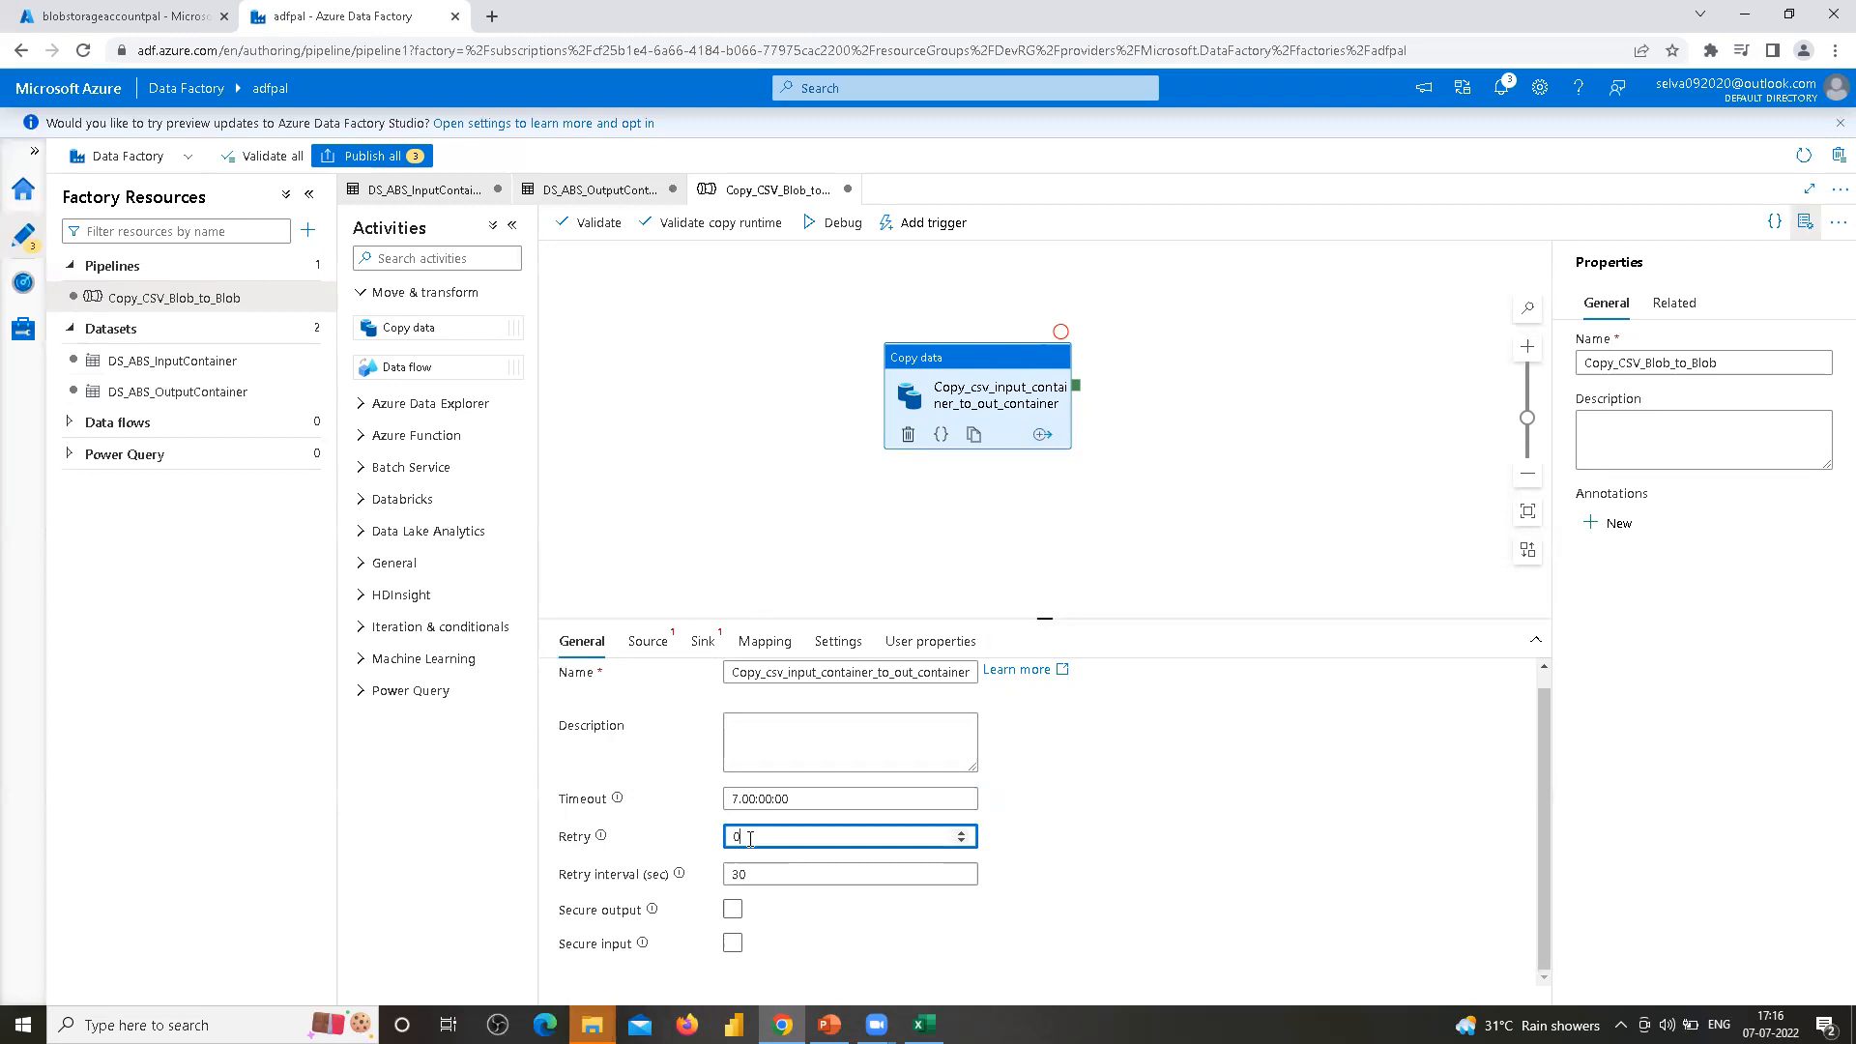
{"action": "key", "text": "BackSpace"}
{"action": "left_click", "coordinate": [1020, 872]}
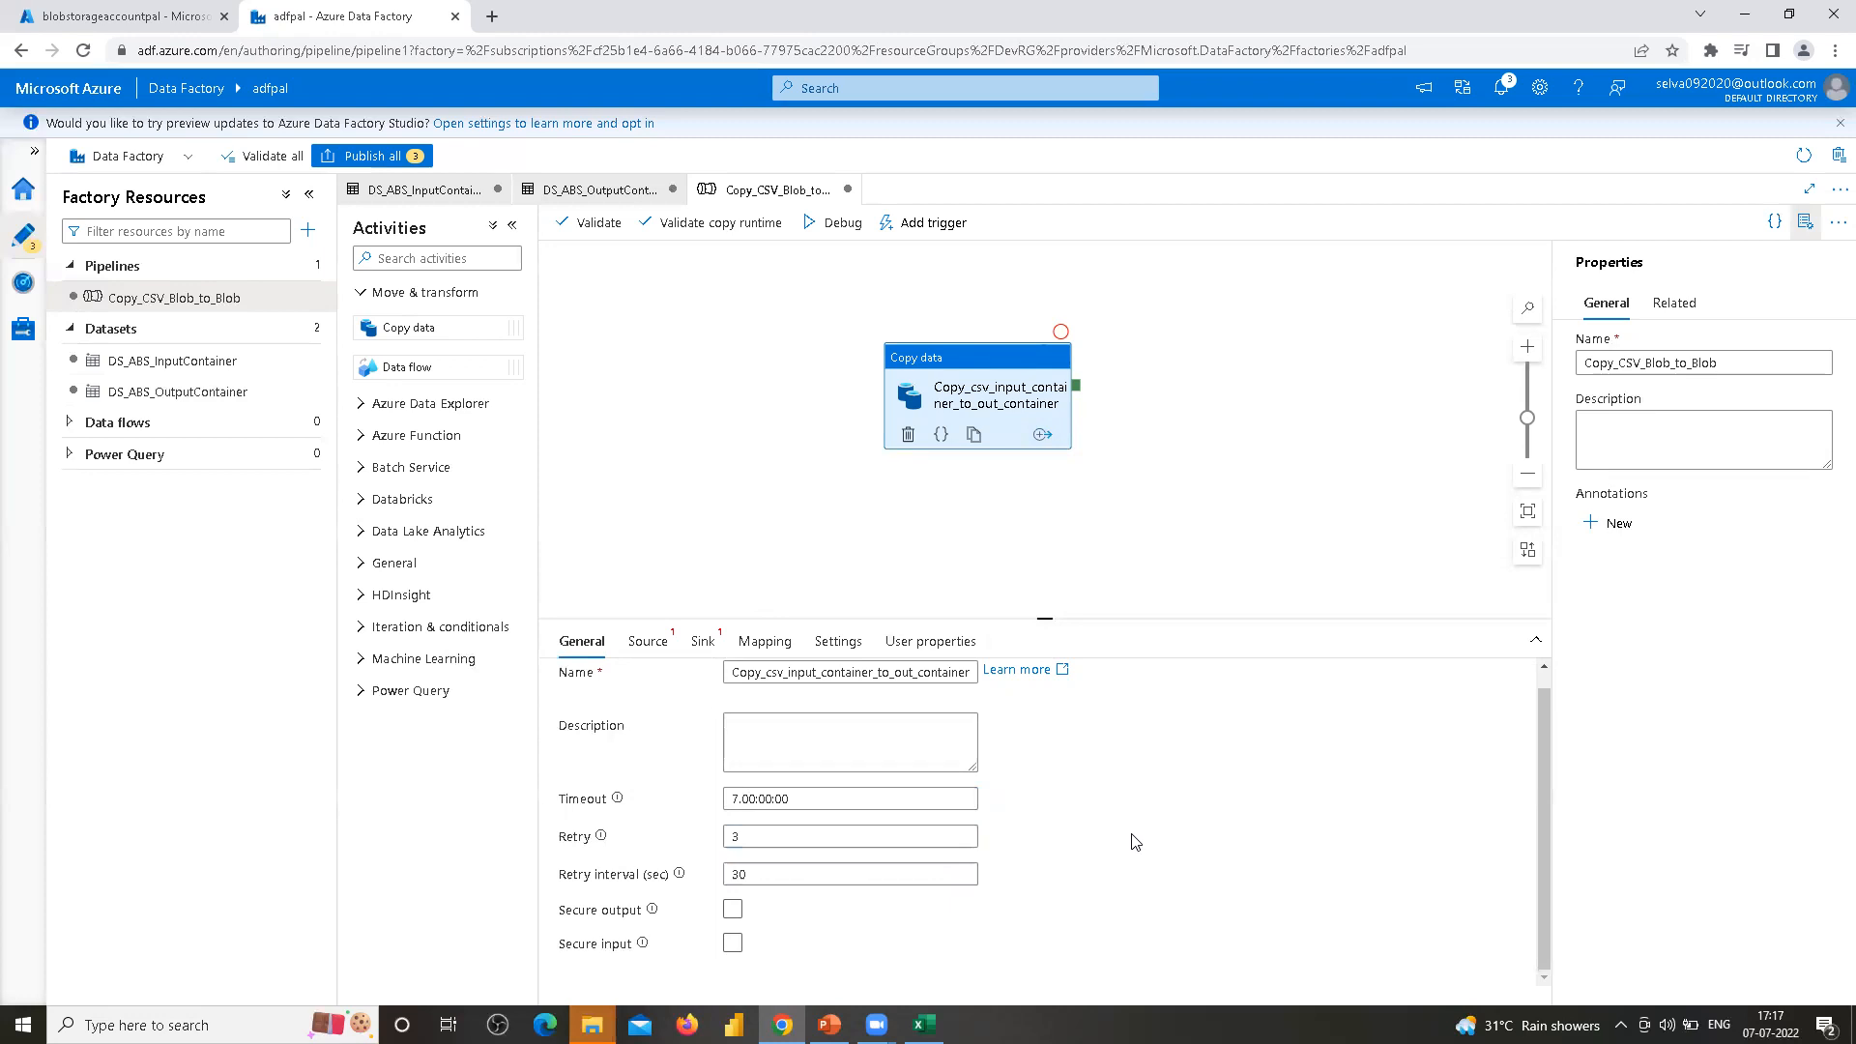
{"action": "left_click", "coordinate": [765, 833]}
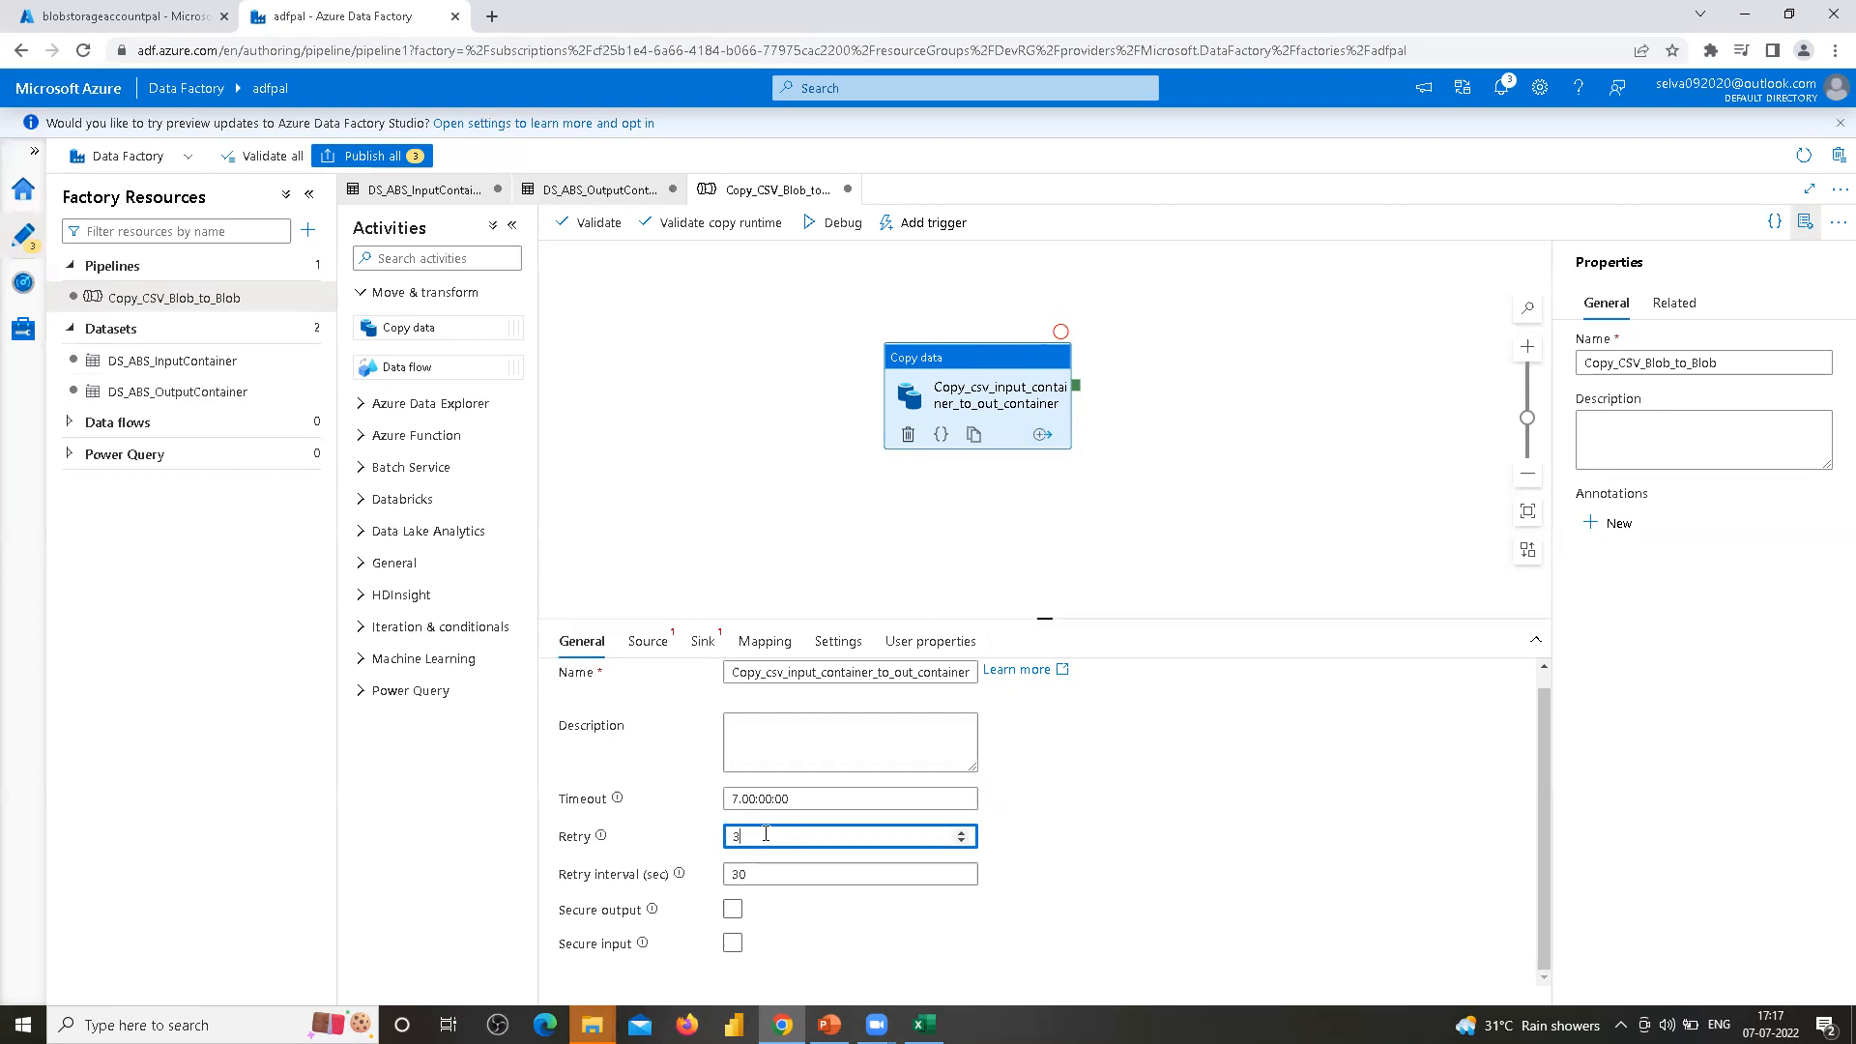
{"action": "left_click", "coordinate": [749, 874]}
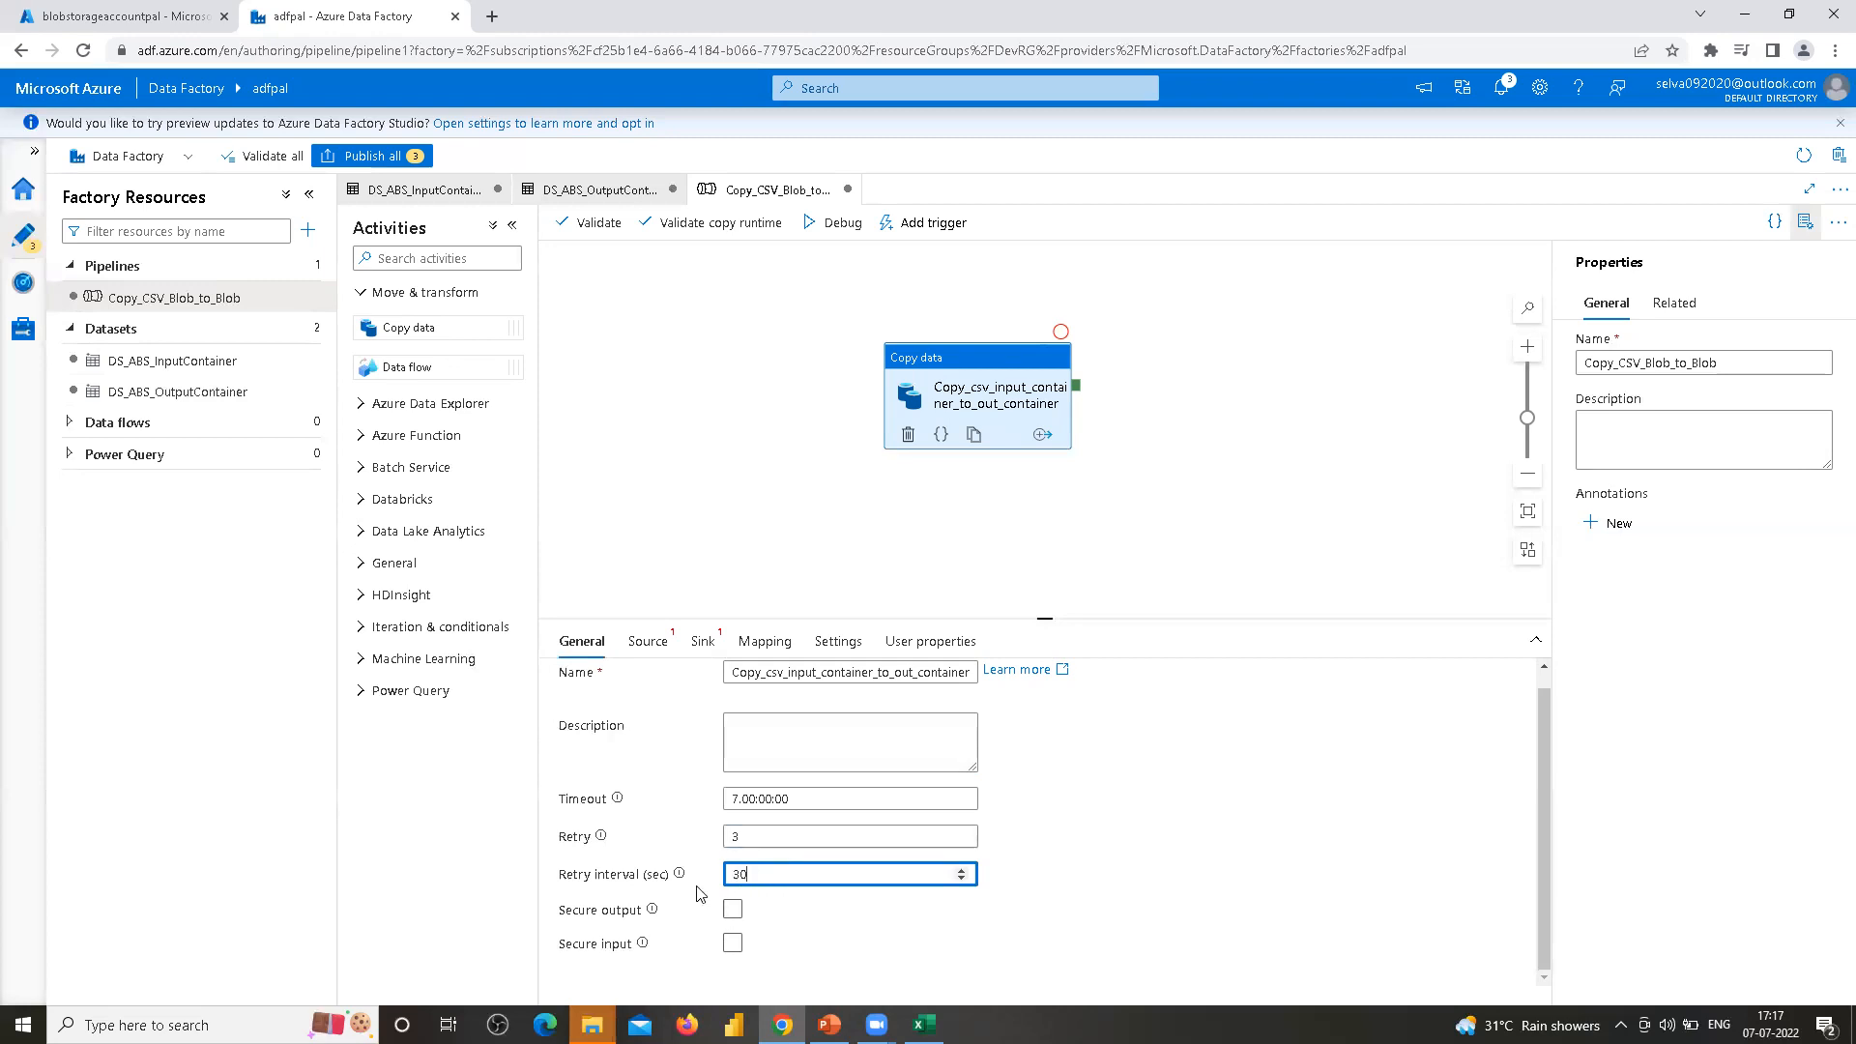
{"action": "left_click", "coordinate": [659, 906]}
{"action": "left_click", "coordinate": [734, 840]}
{"action": "type", "text": "3"}
{"action": "key", "text": "Tab"}
{"action": "left_click", "coordinate": [623, 913]}
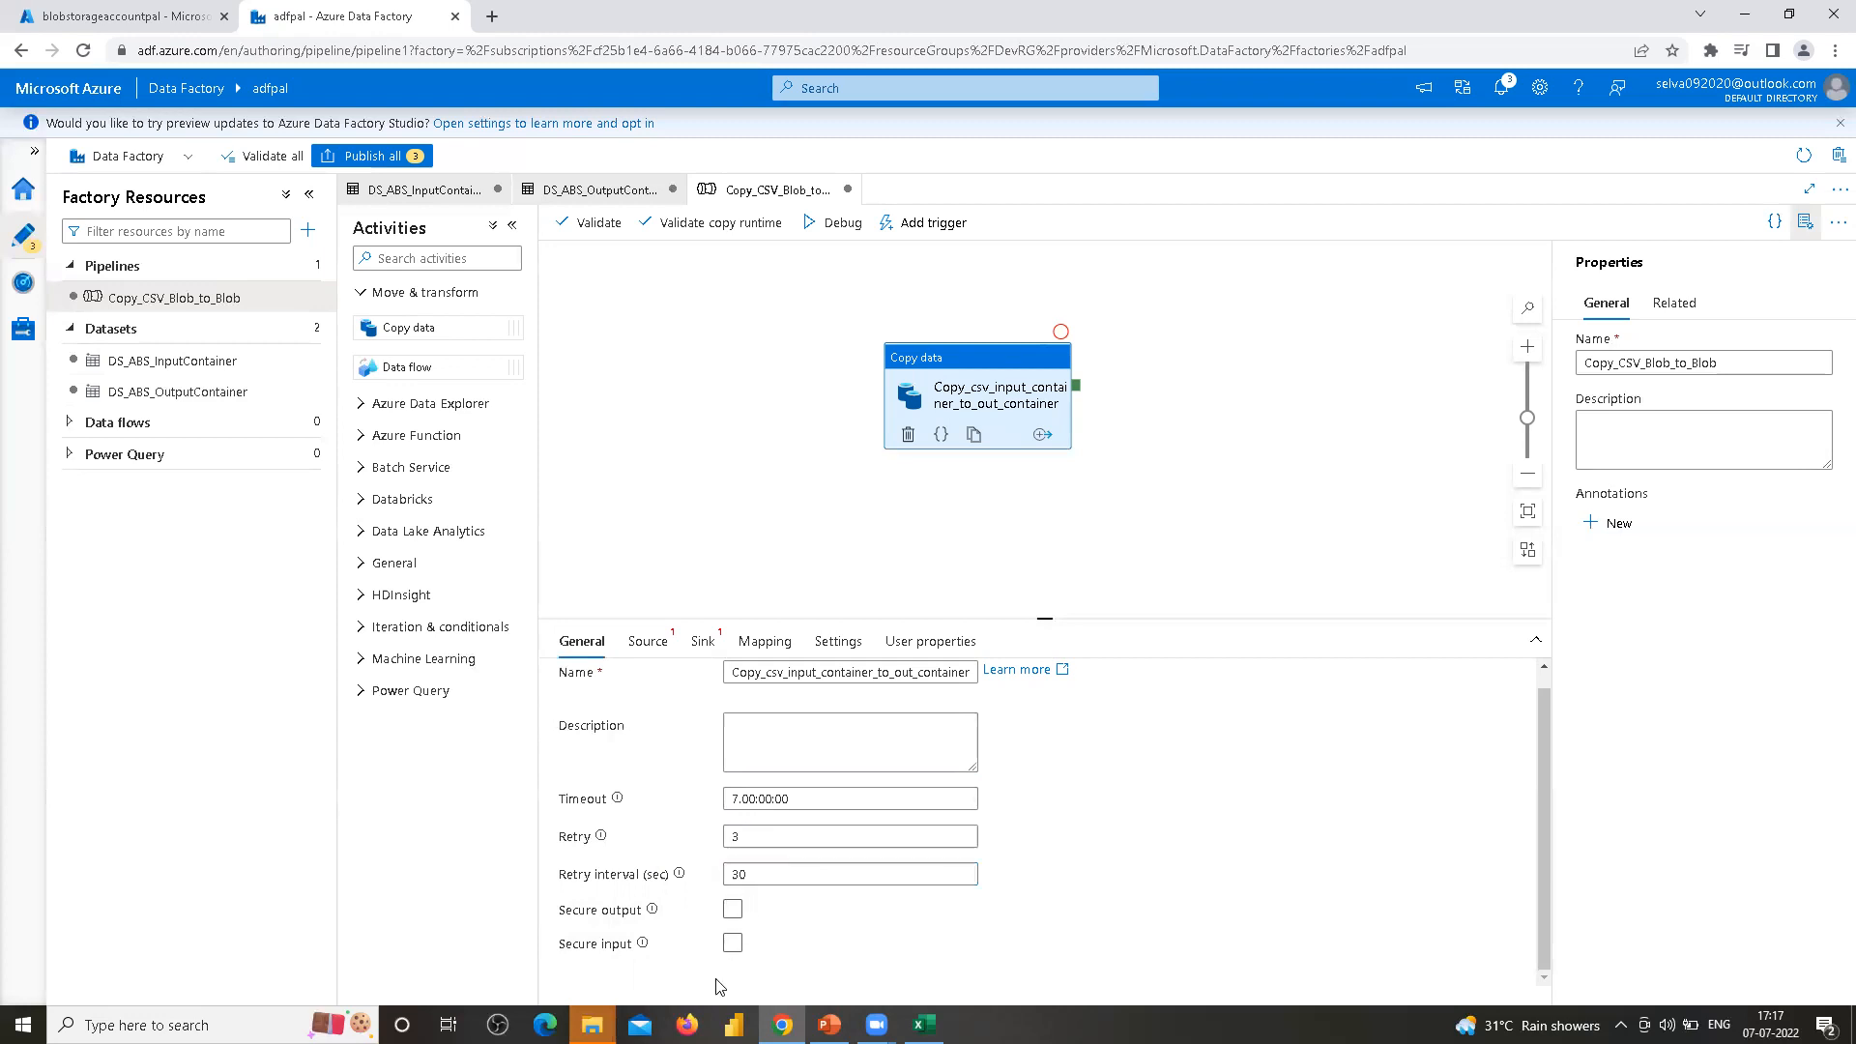
Enable the Secure input option on the copy activity
{"action": "mouse_move", "coordinate": [656, 916]}
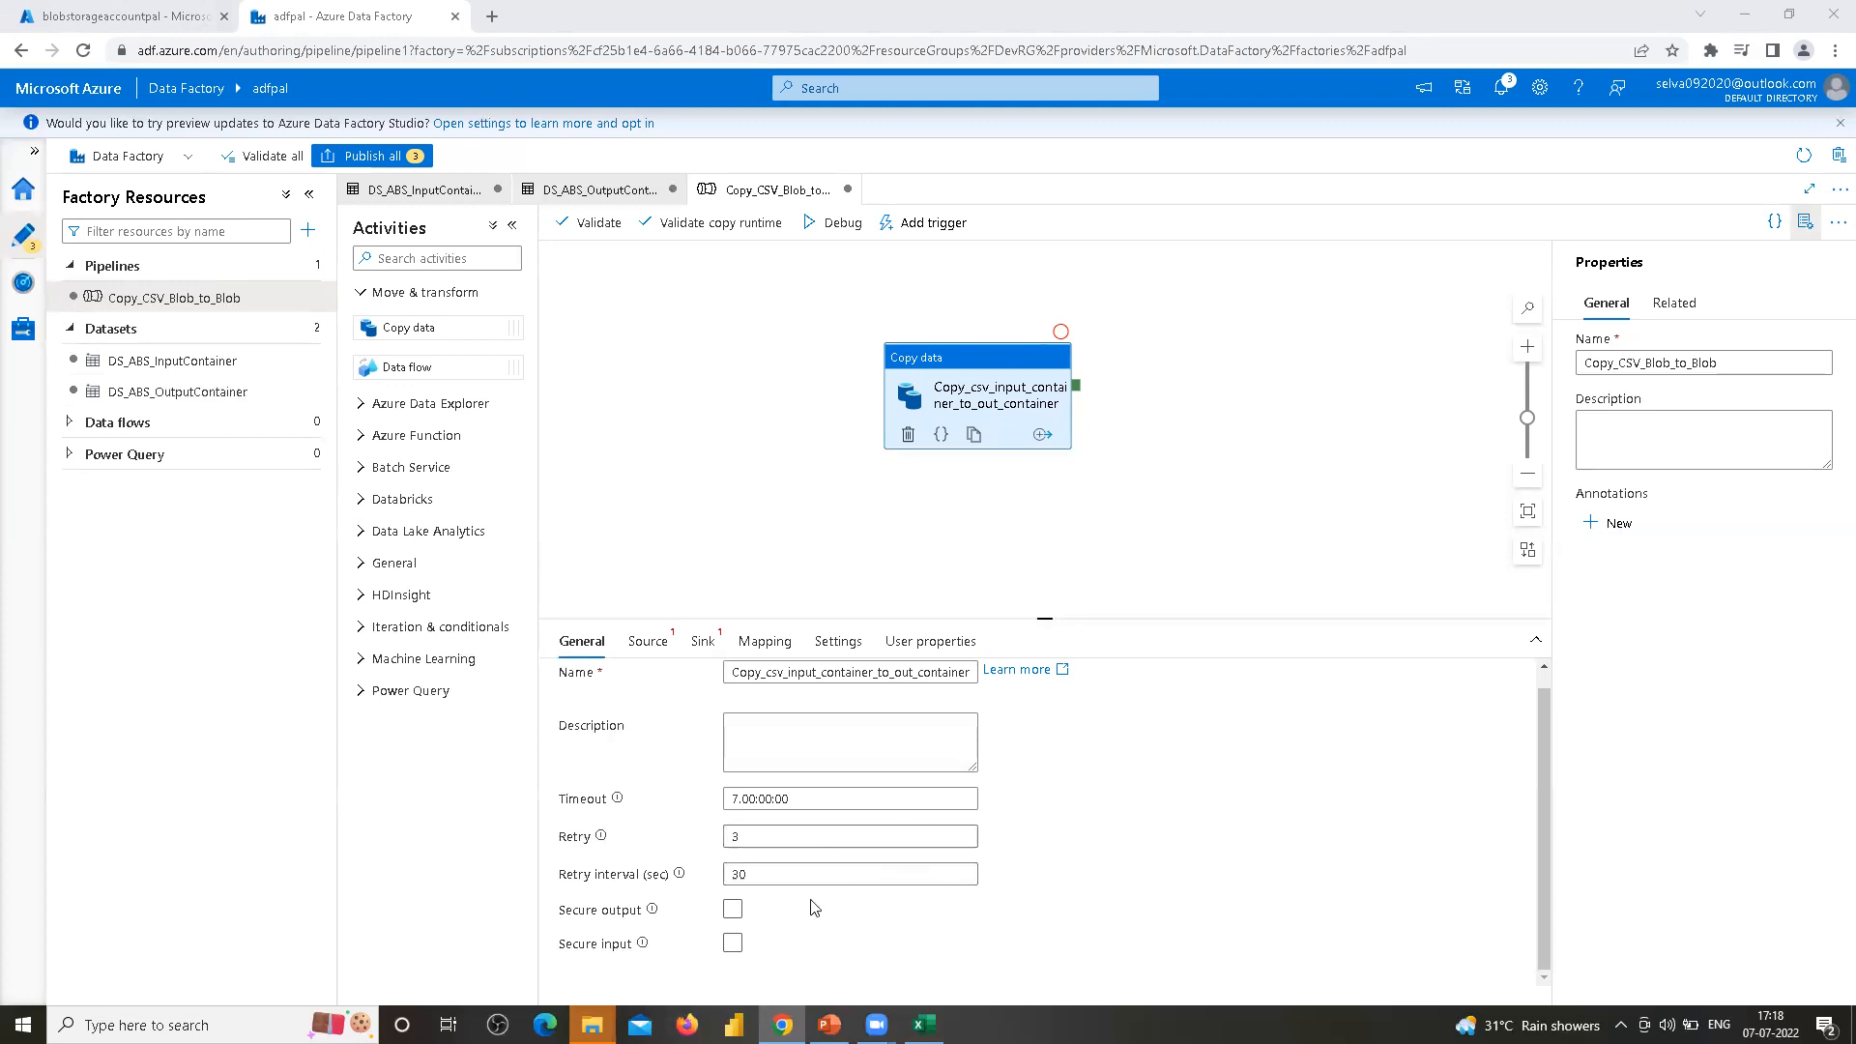
{"action": "left_click", "coordinate": [760, 805]}
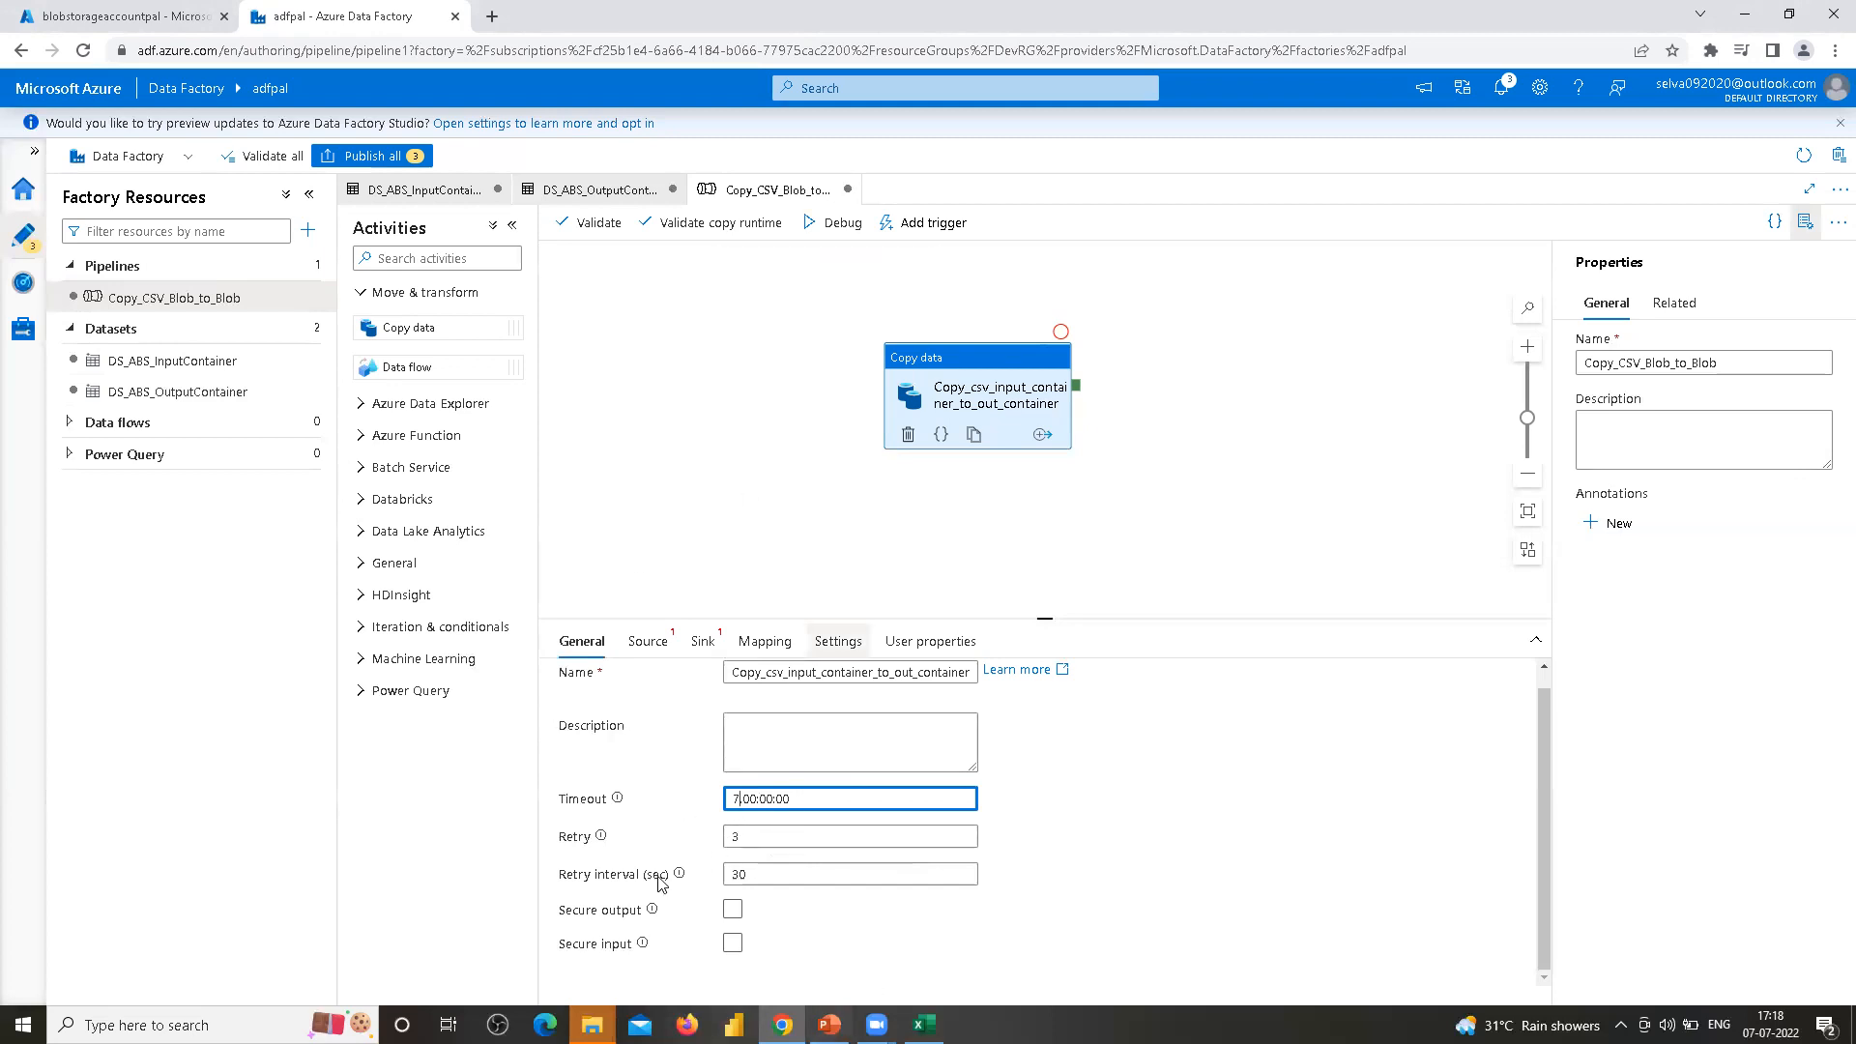
{"action": "left_click", "coordinate": [599, 945]}
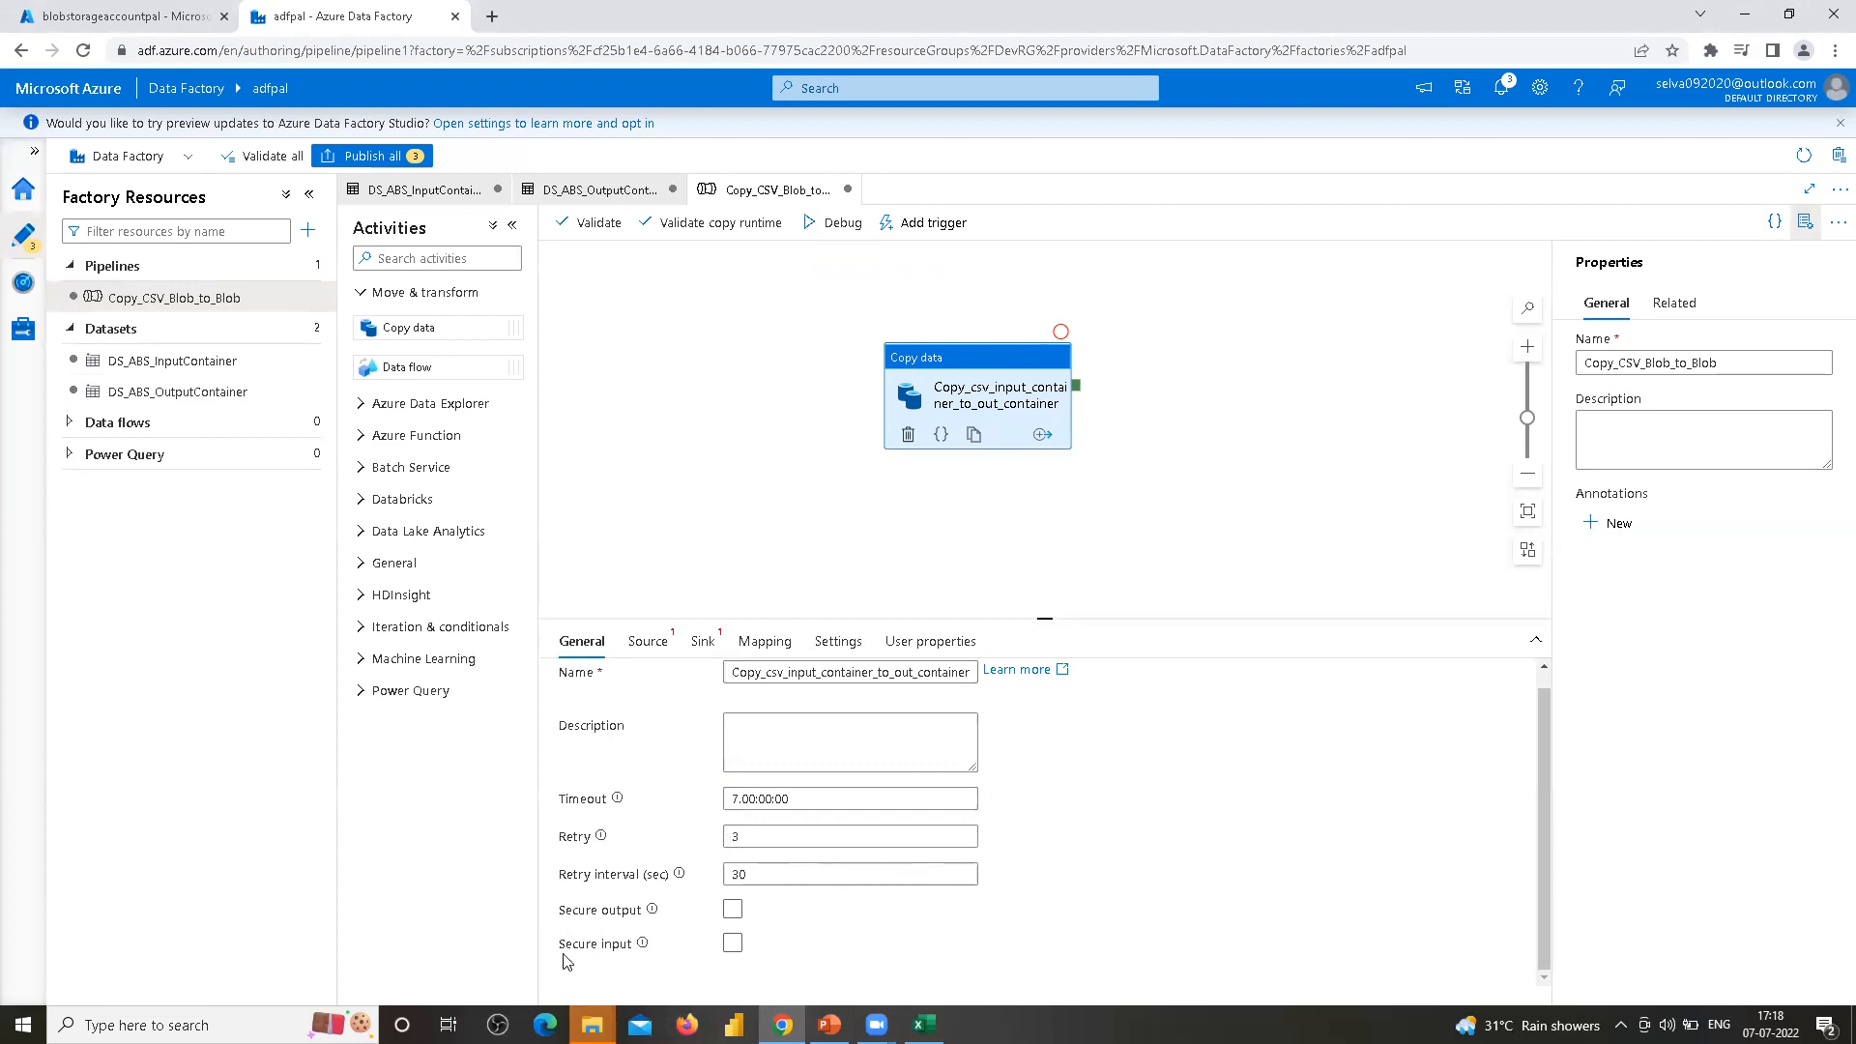
{"action": "left_click", "coordinate": [730, 944]}
Set the source dataset to DS_ABS_InputContainer with File path in dataset as the path type
{"action": "left_click", "coordinate": [661, 644]}
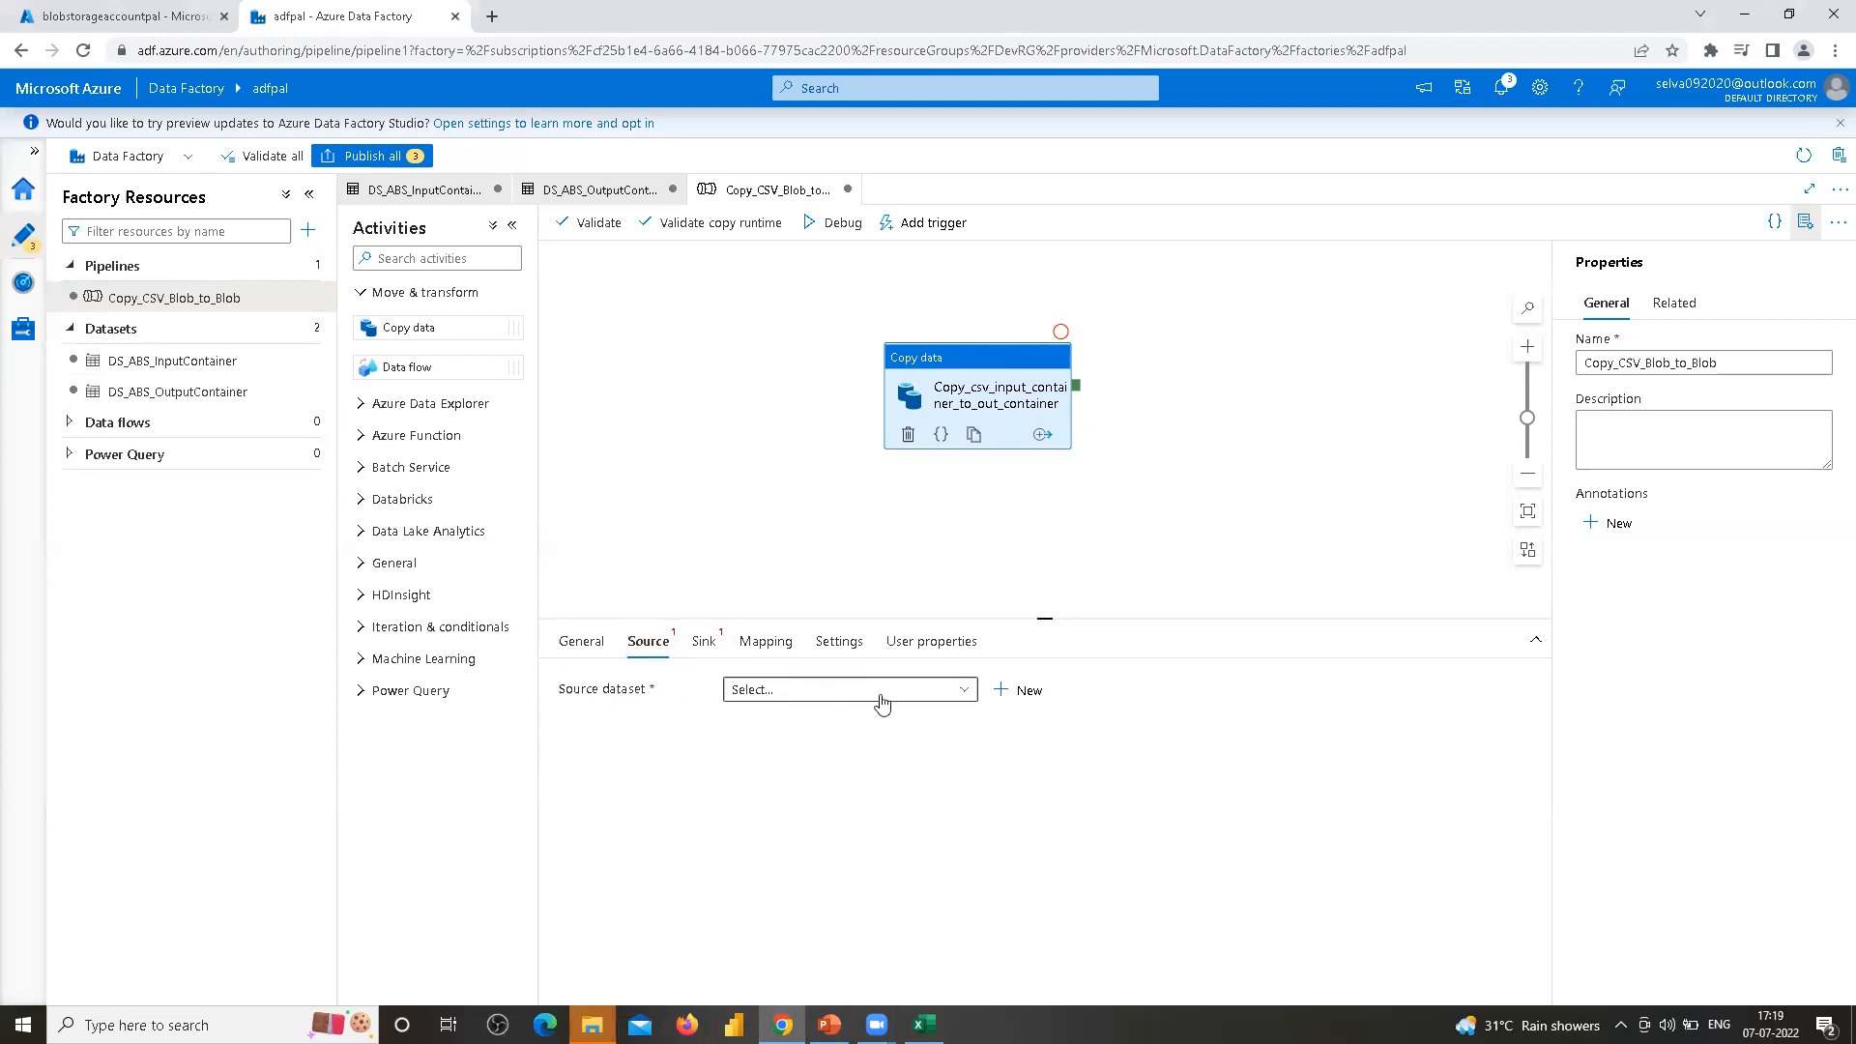
{"action": "left_click", "coordinate": [952, 690]}
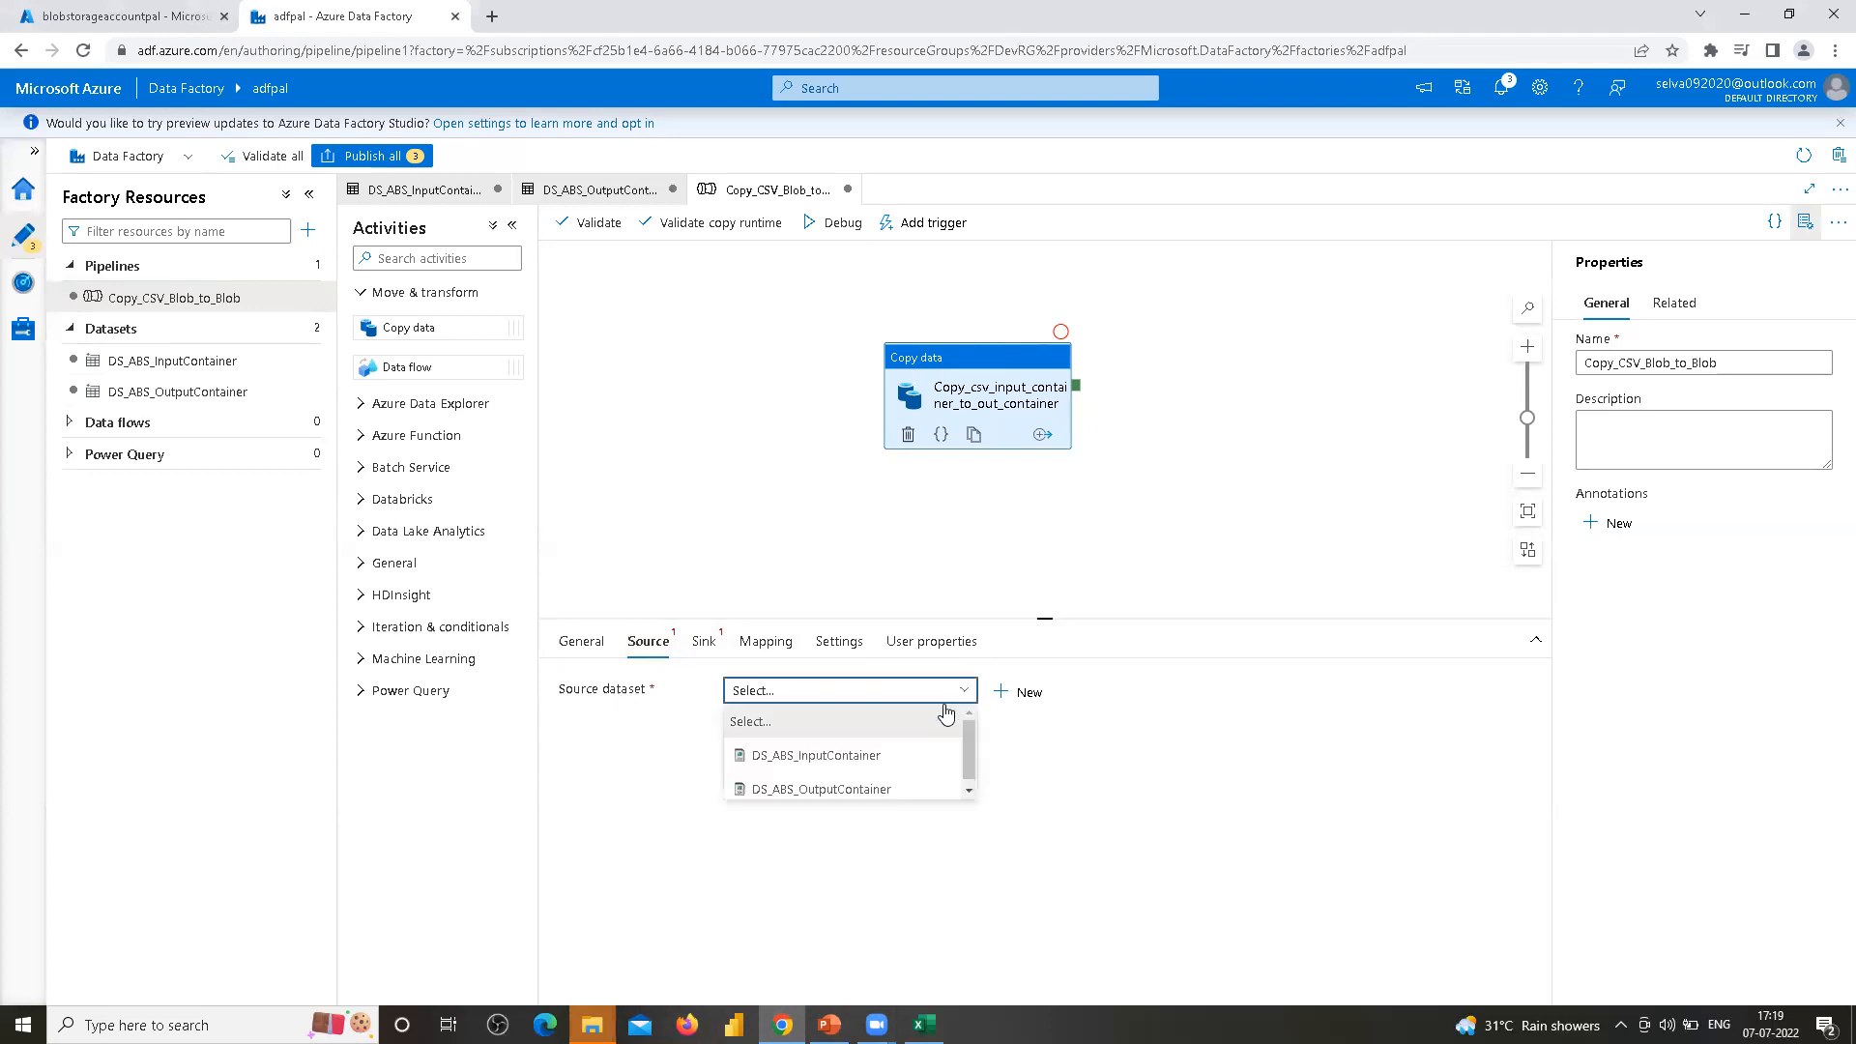
{"action": "left_click", "coordinate": [820, 767]}
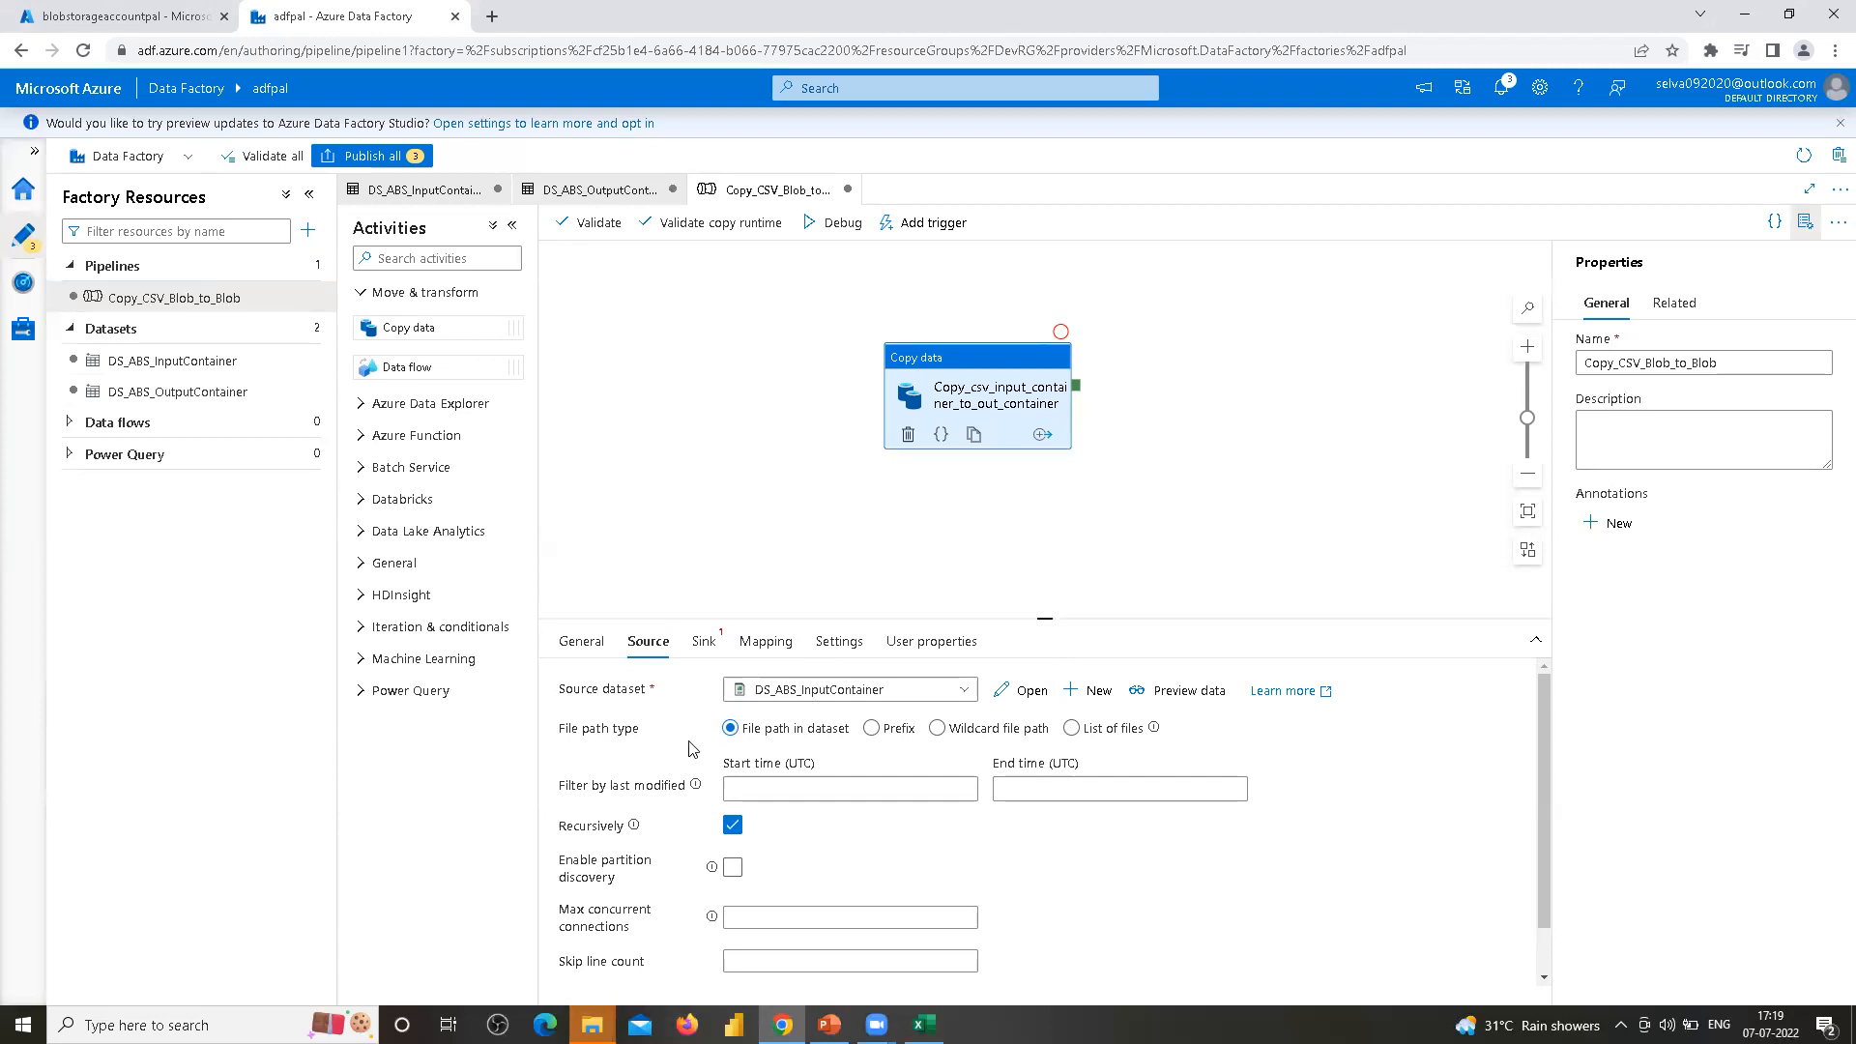
{"action": "left_click", "coordinate": [1140, 740]}
{"action": "left_click", "coordinate": [732, 729]}
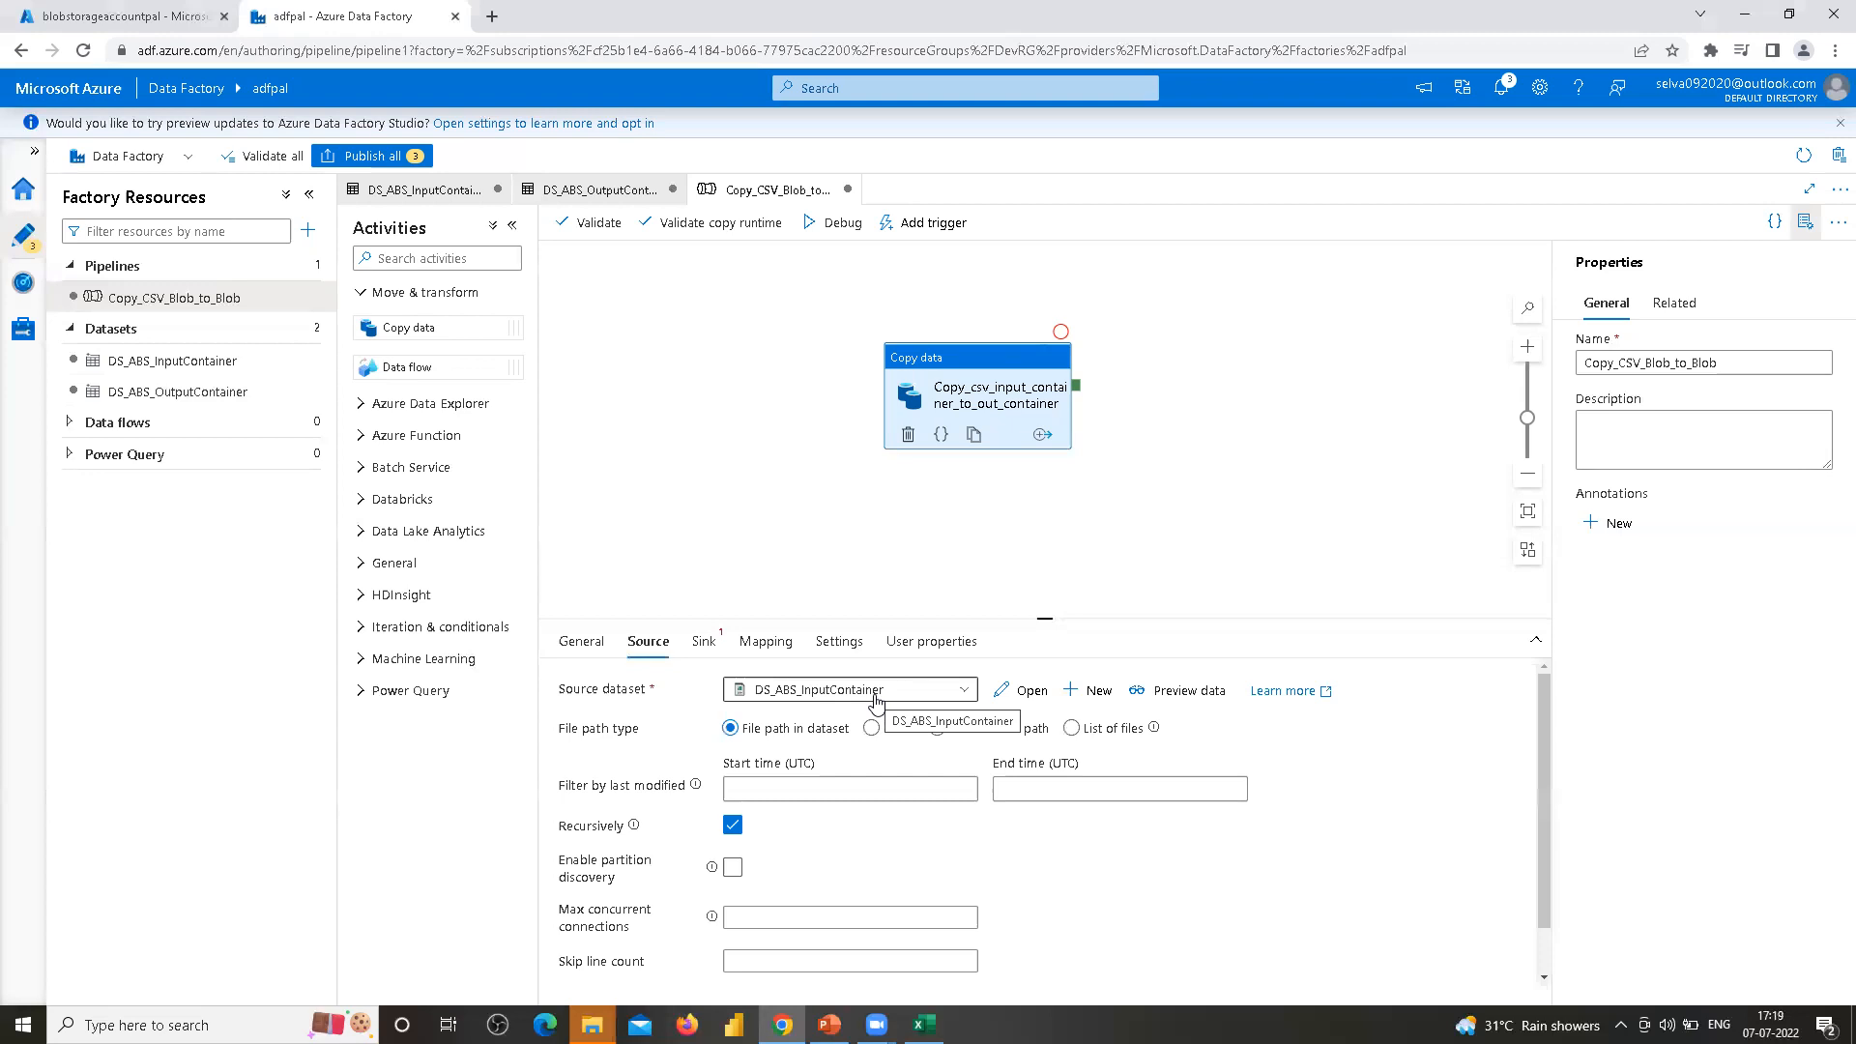
Open the DS_ABS_InputContainer dataset, close it discarding its unsaved changes, and recheck the source dataset list
{"action": "left_click", "coordinate": [1024, 690]}
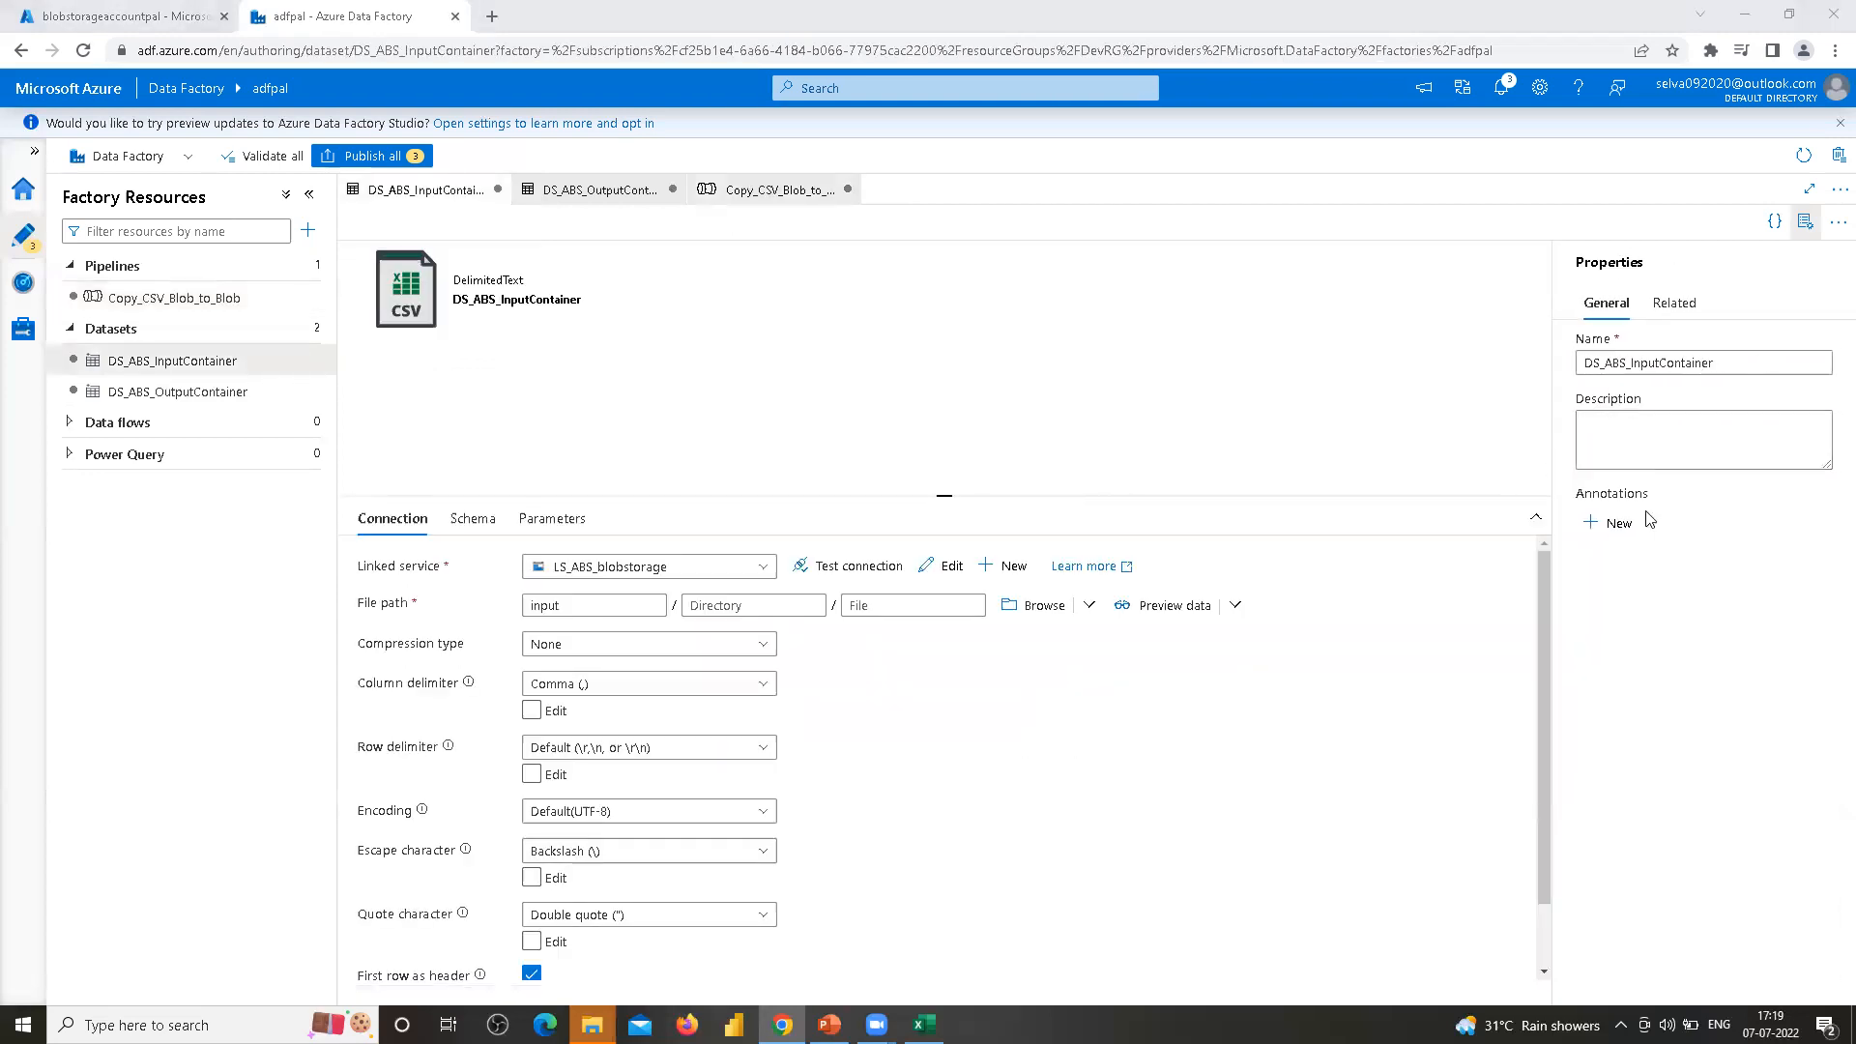
{"action": "left_click", "coordinate": [1718, 361]}
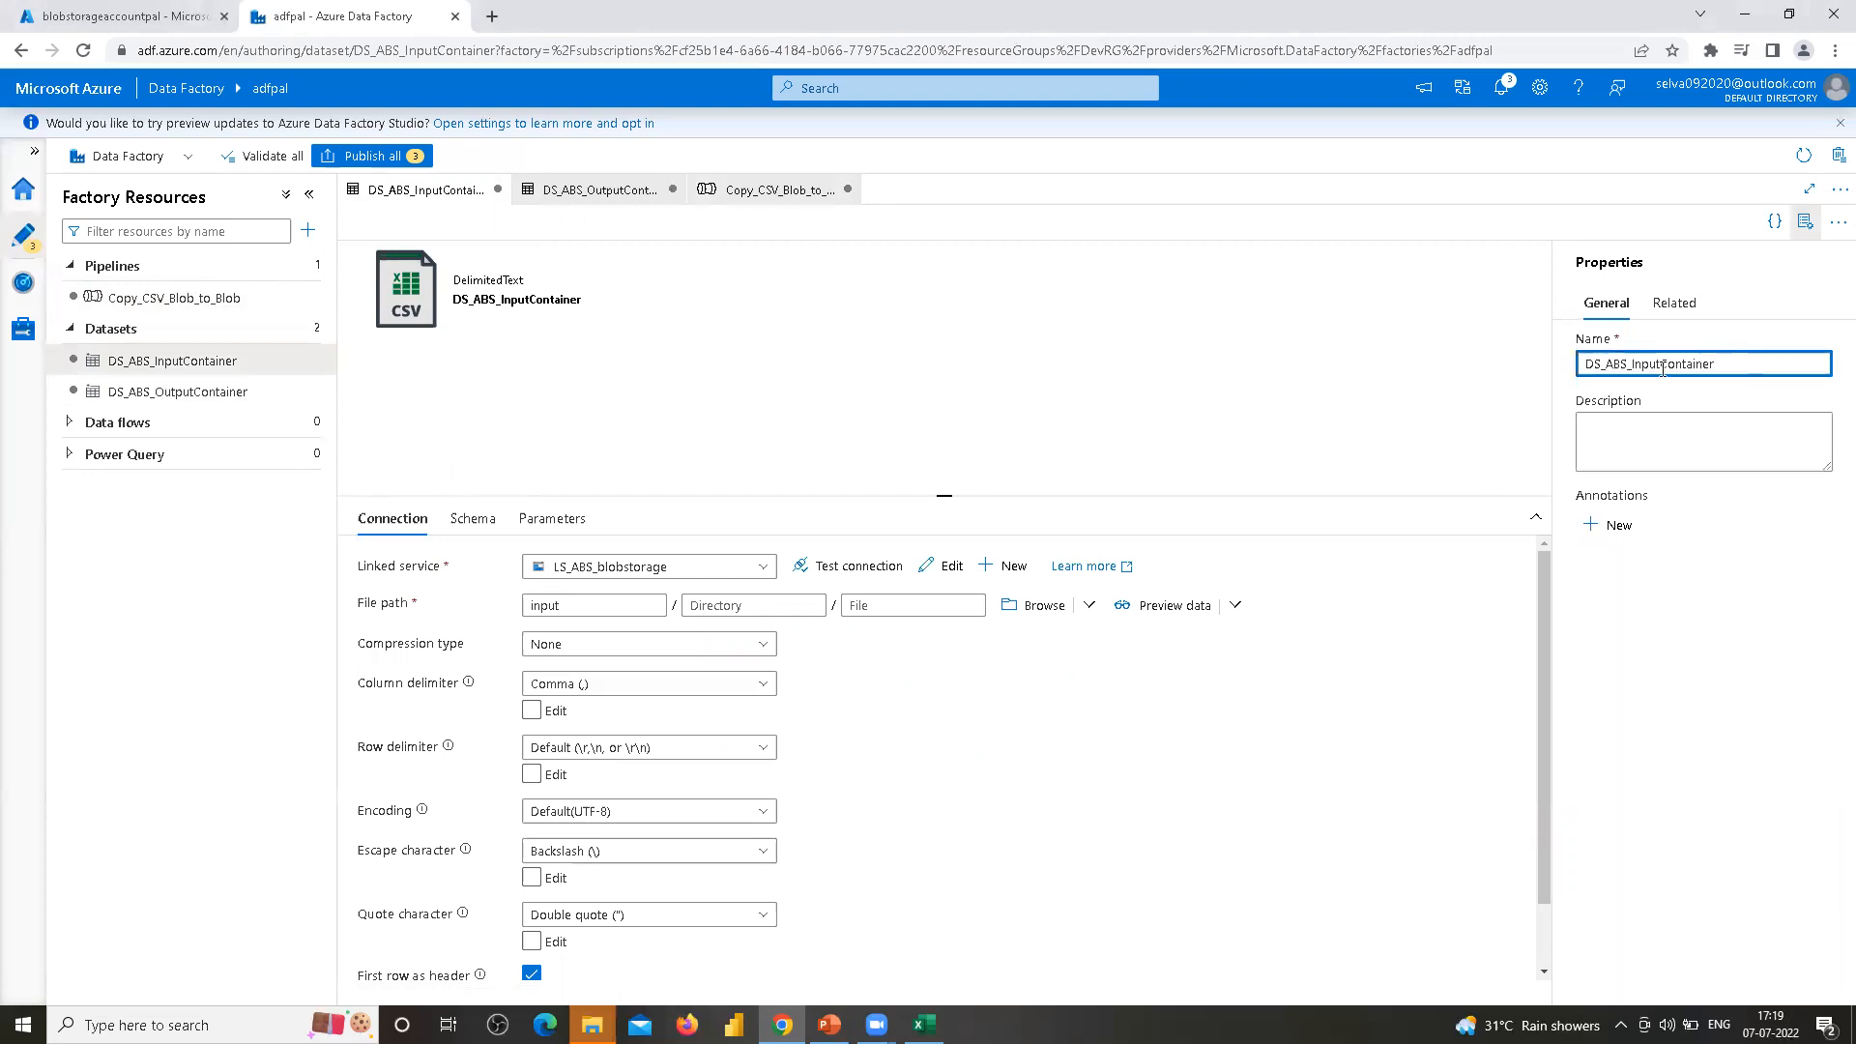
{"action": "left_click_drag", "start_coordinate": [584, 605], "coordinate": [501, 609]}
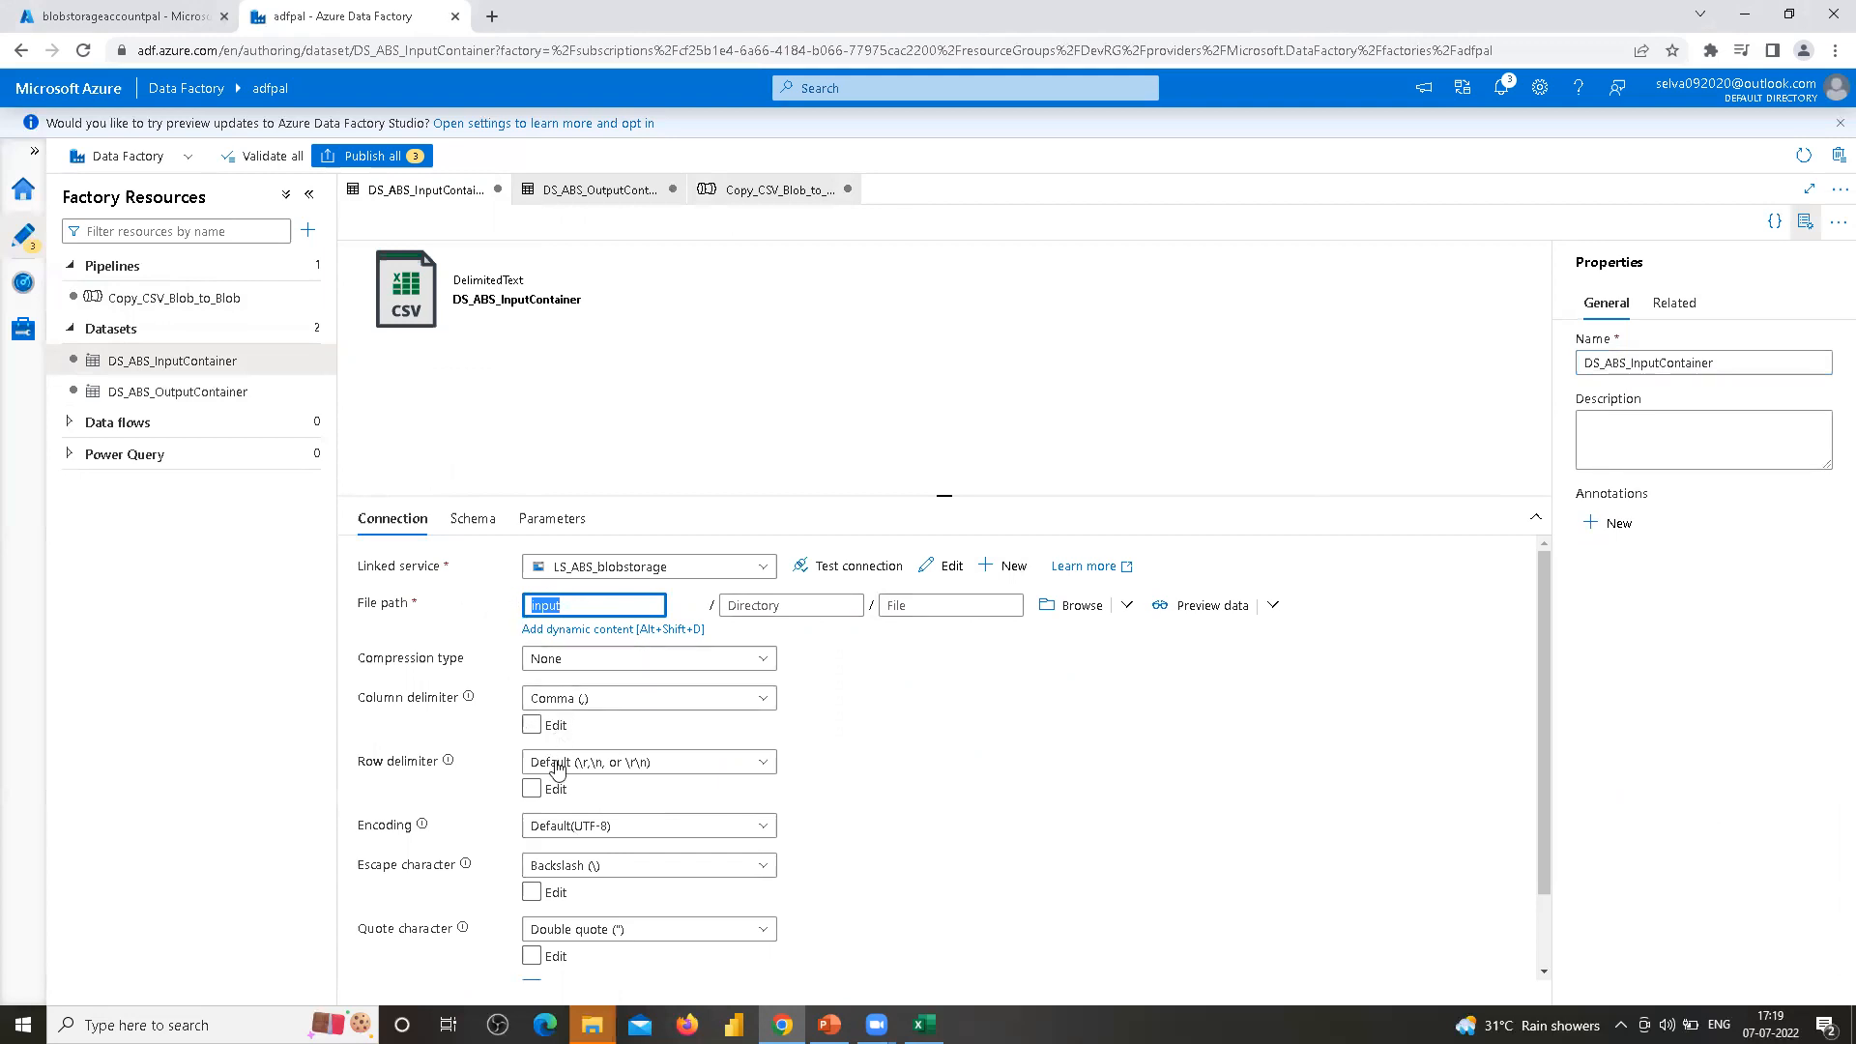
{"action": "left_click", "coordinate": [498, 191]}
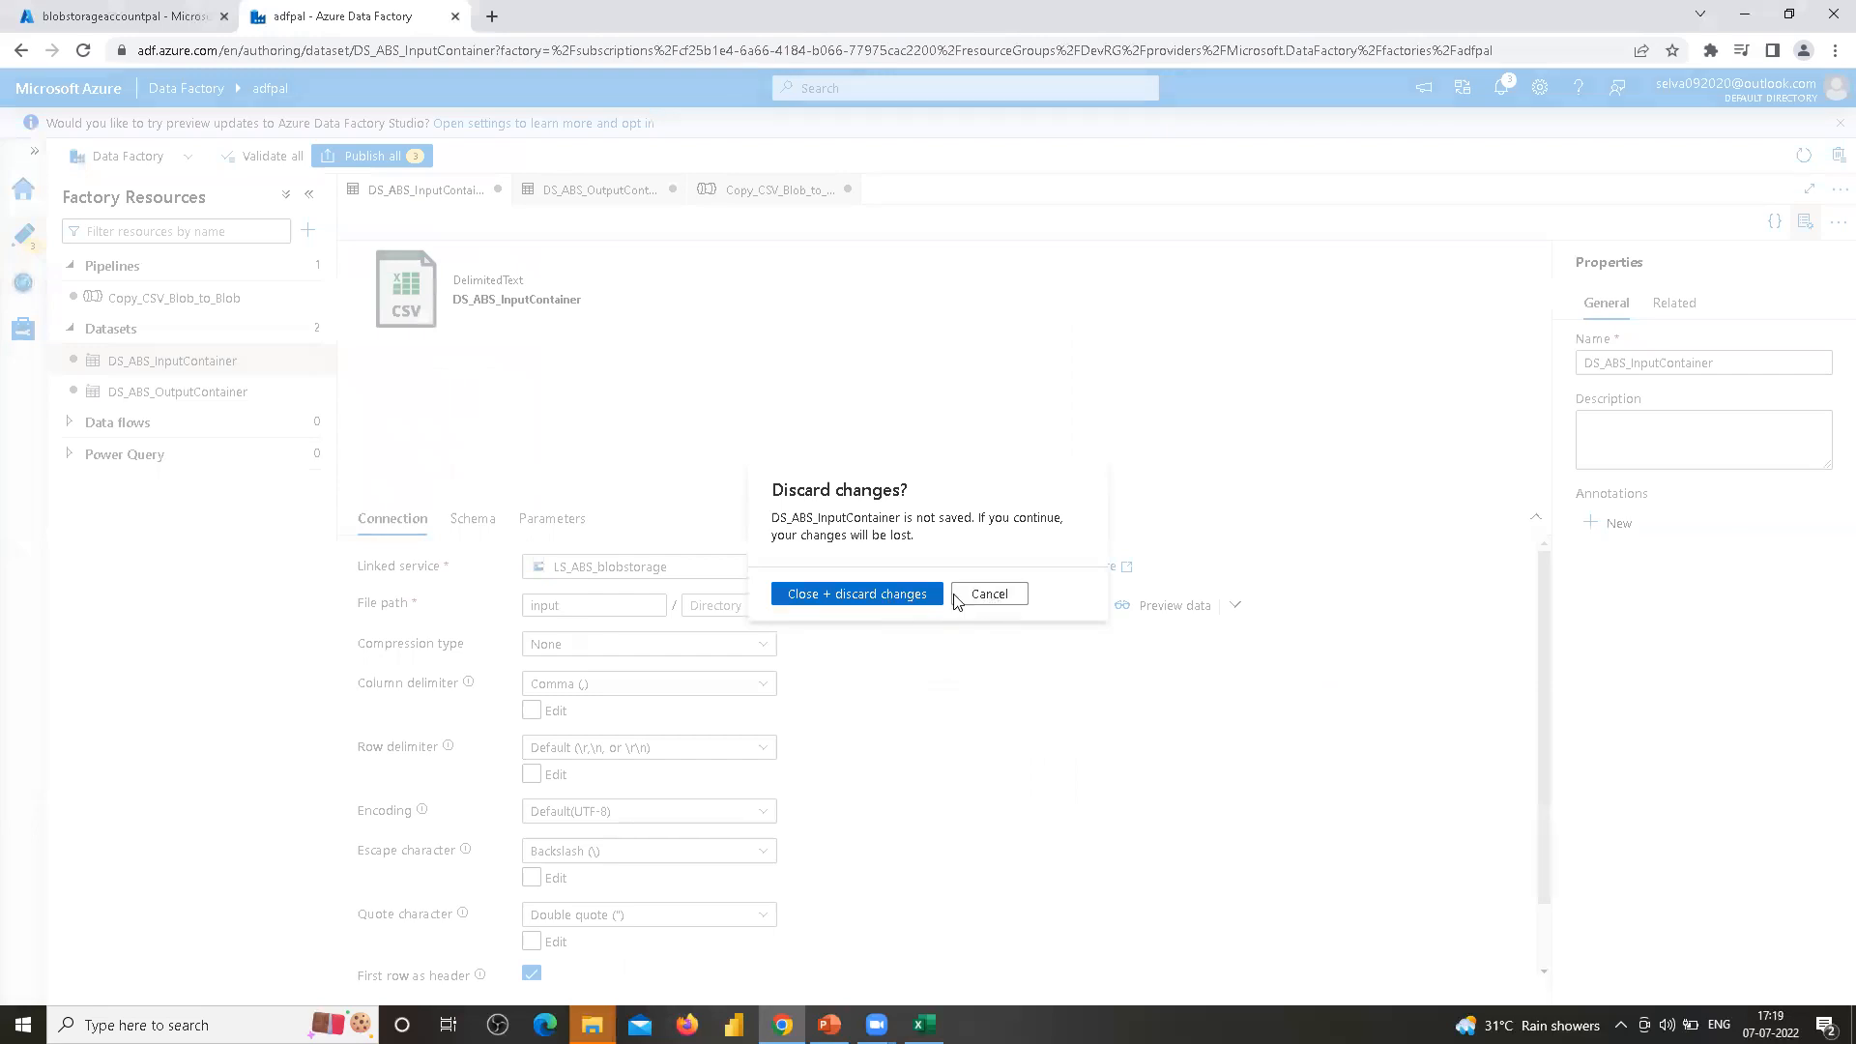
{"action": "left_click", "coordinate": [856, 593]}
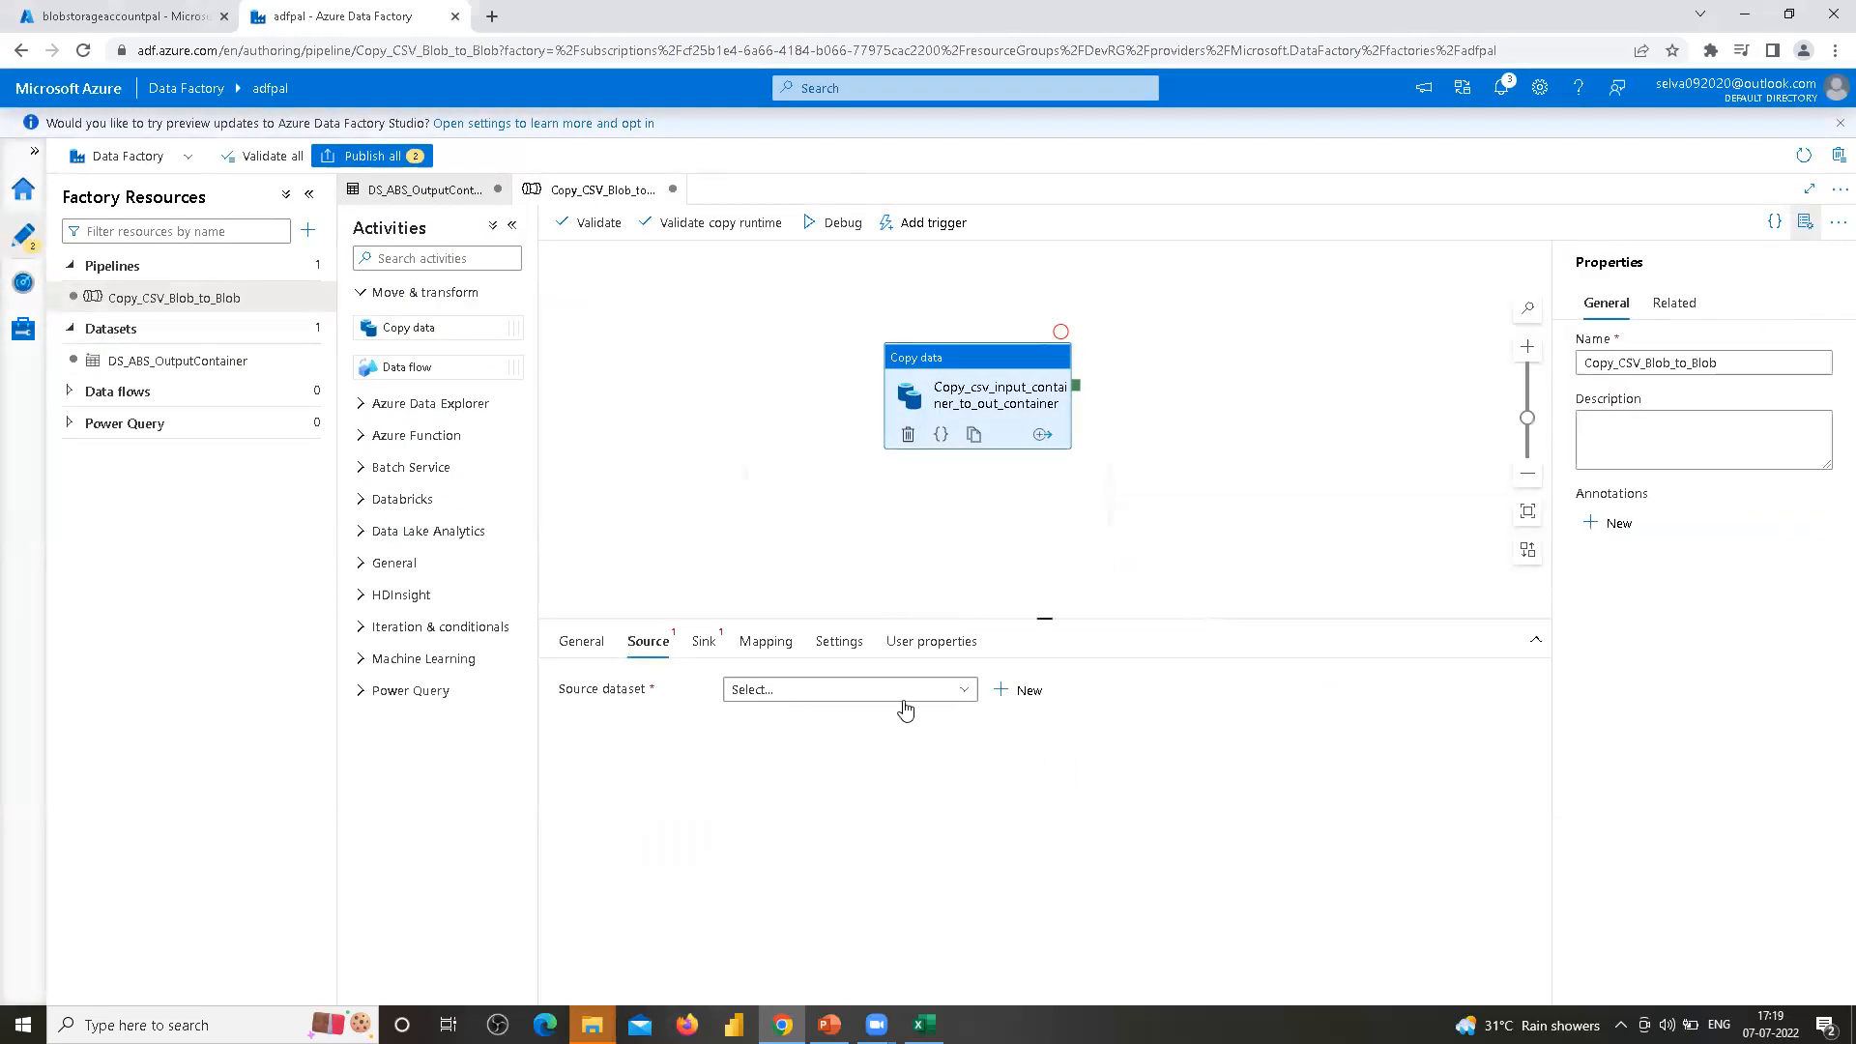
{"action": "left_click", "coordinate": [963, 691]}
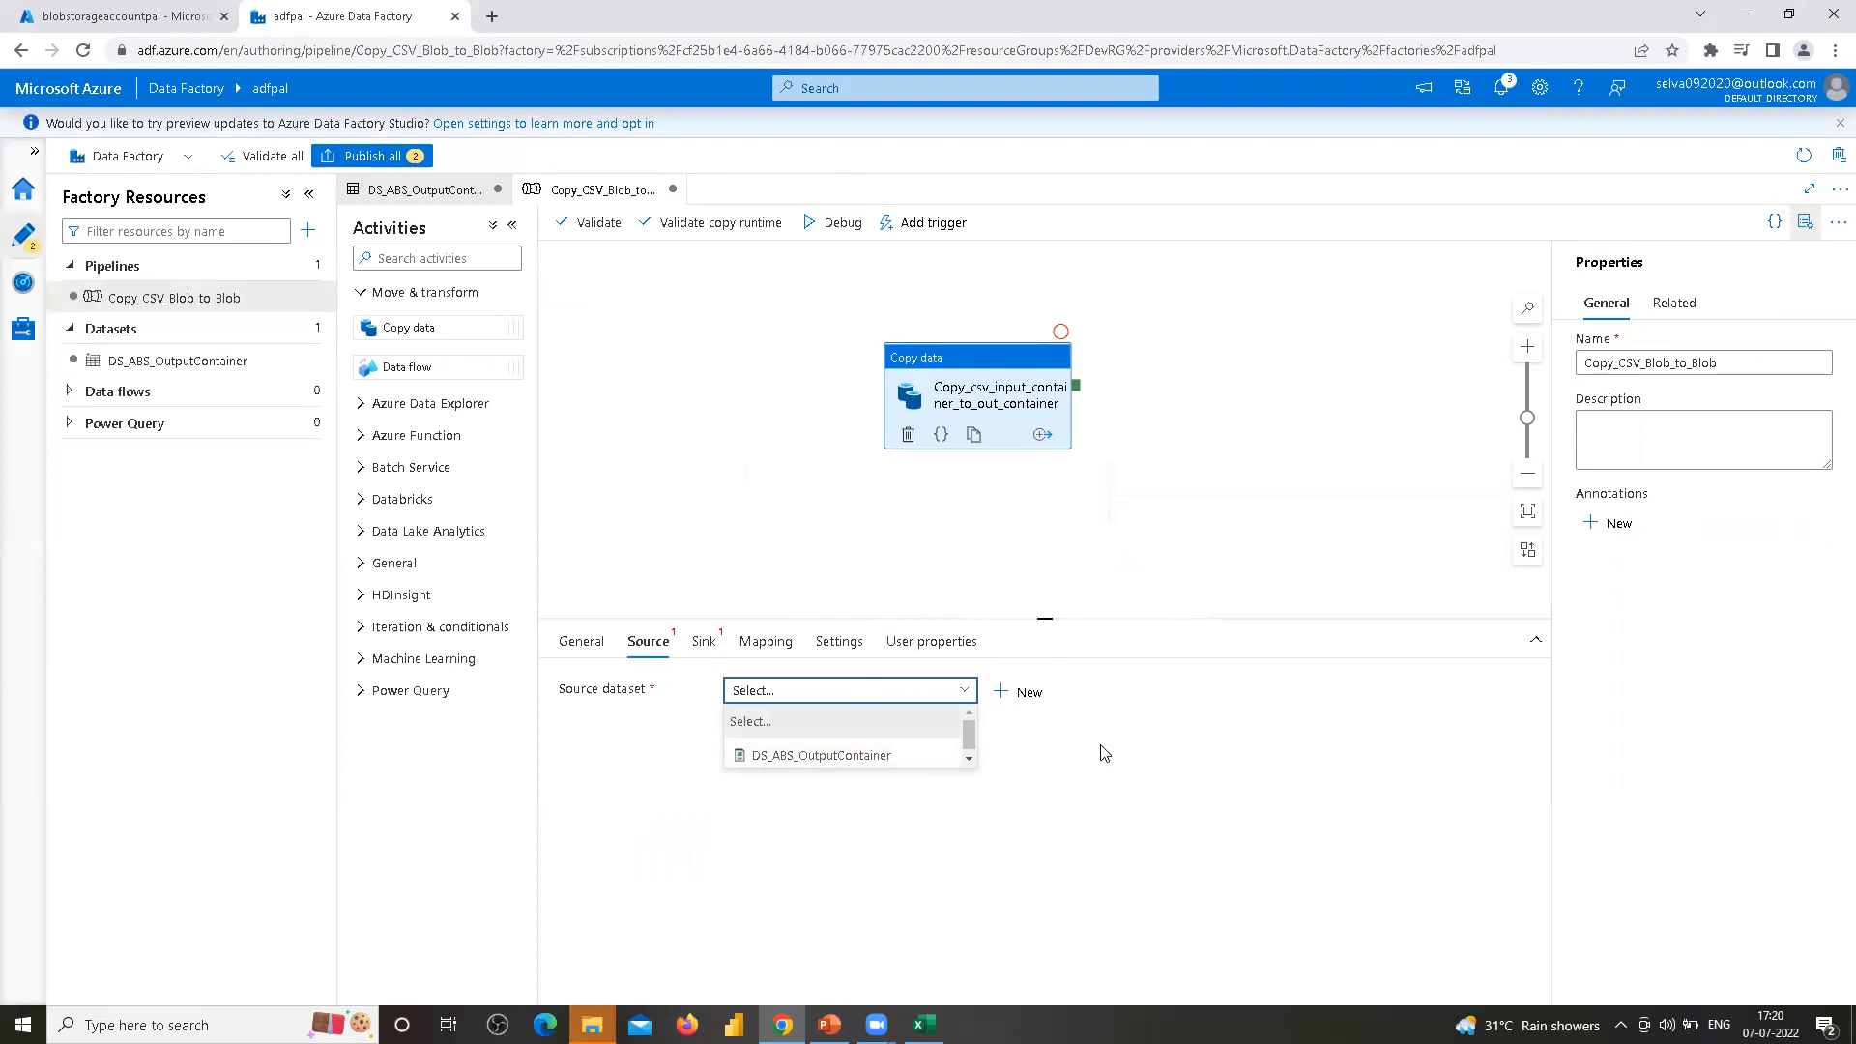
{"action": "left_click", "coordinate": [1073, 810]}
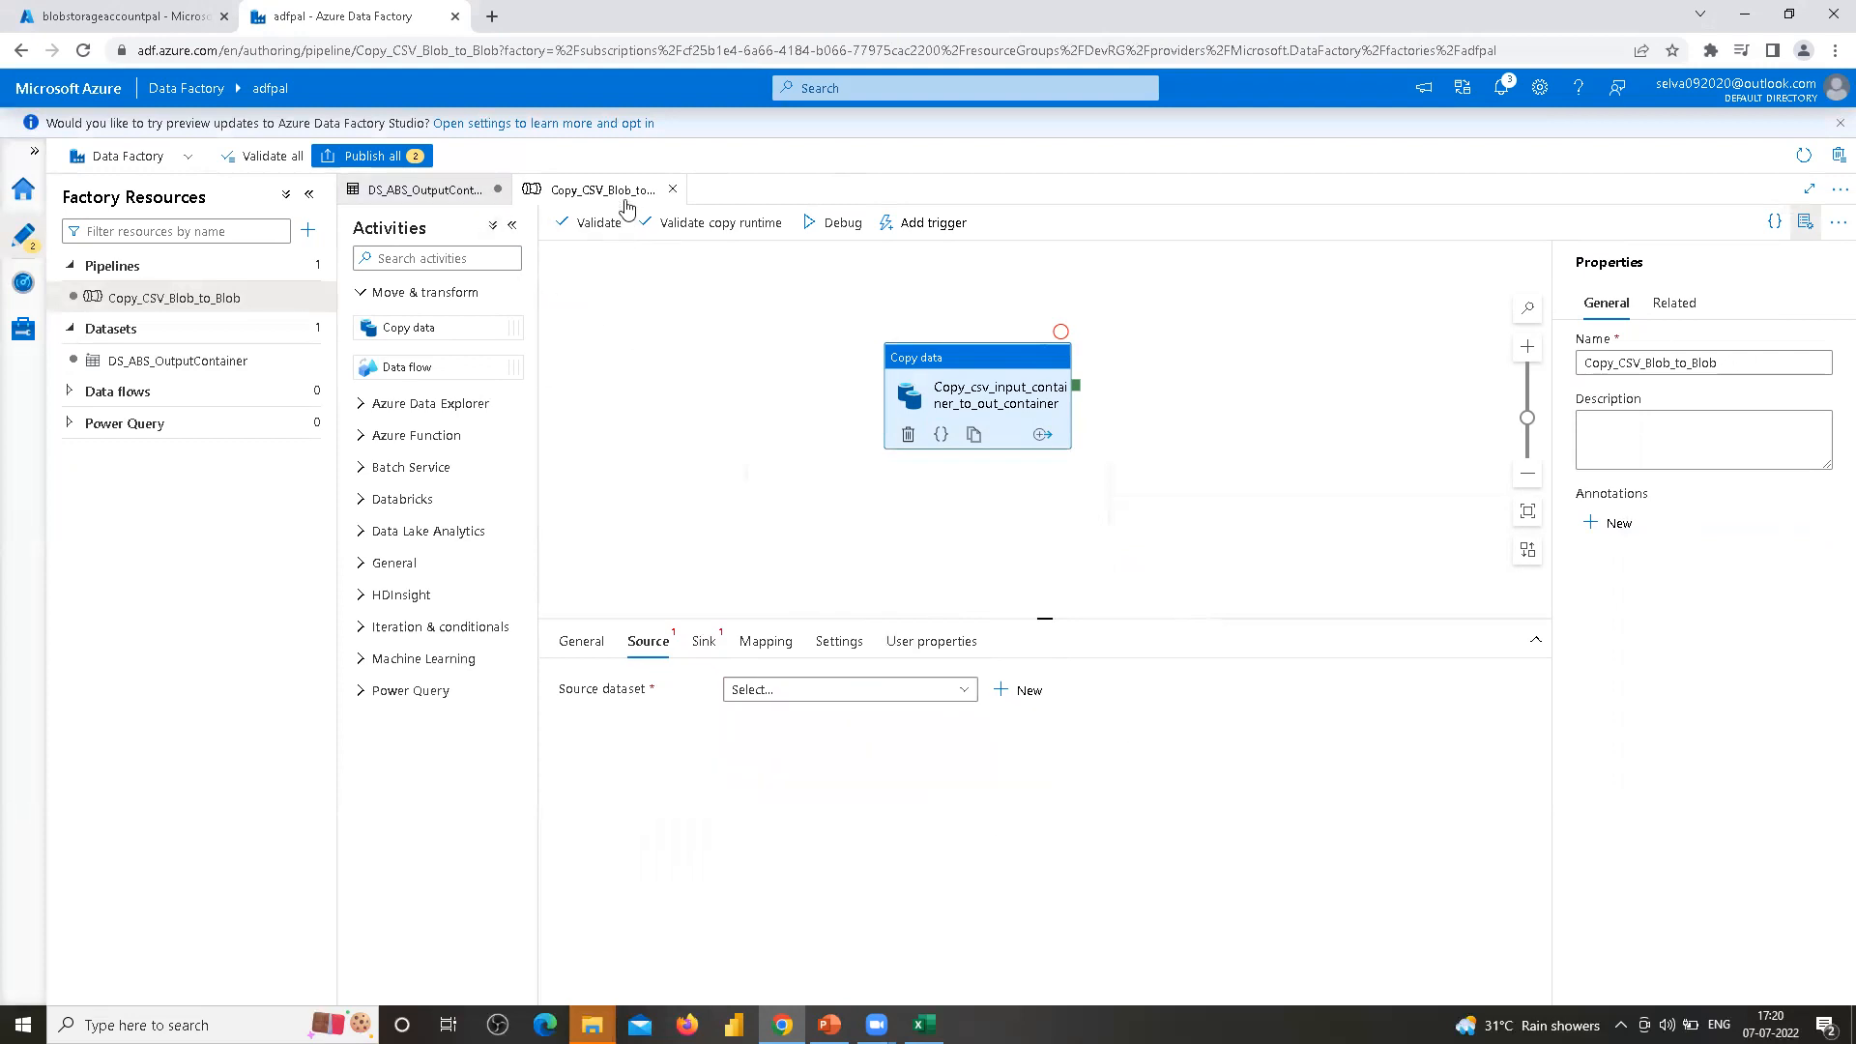
{"action": "left_click", "coordinate": [454, 192]}
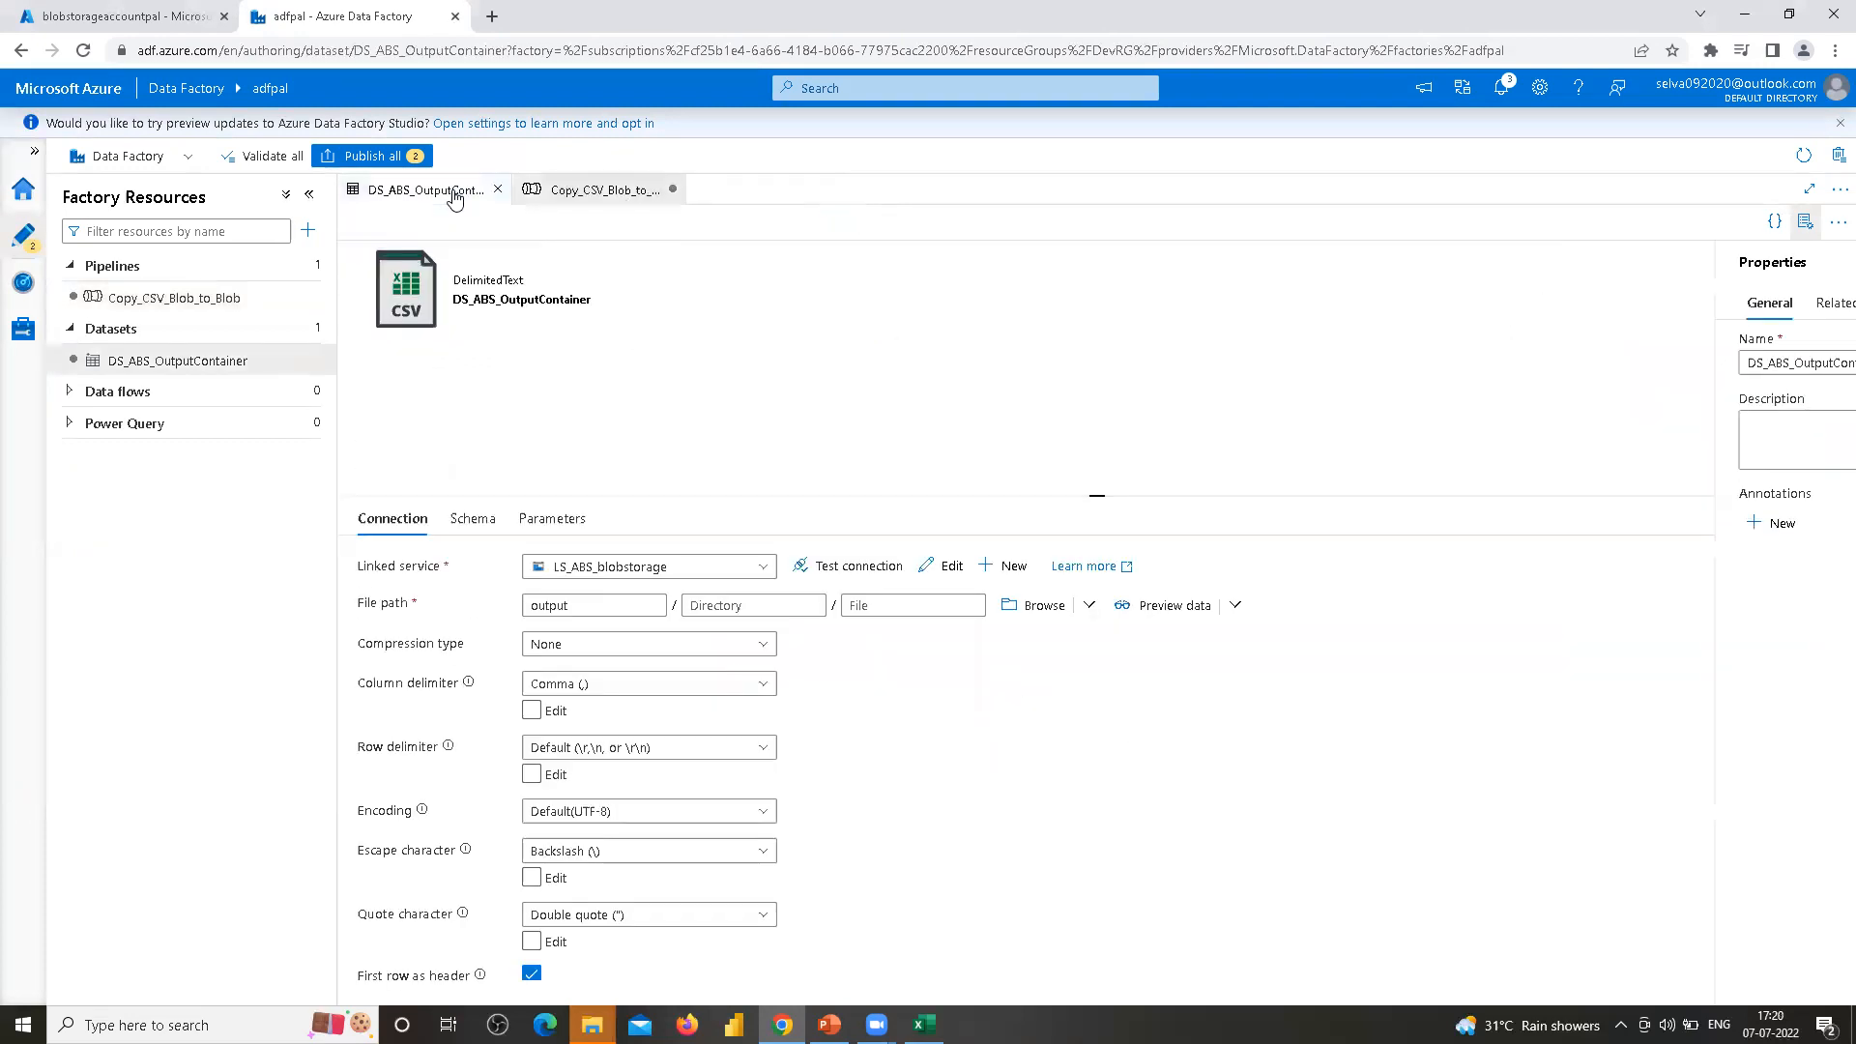
{"action": "left_click", "coordinate": [592, 191]}
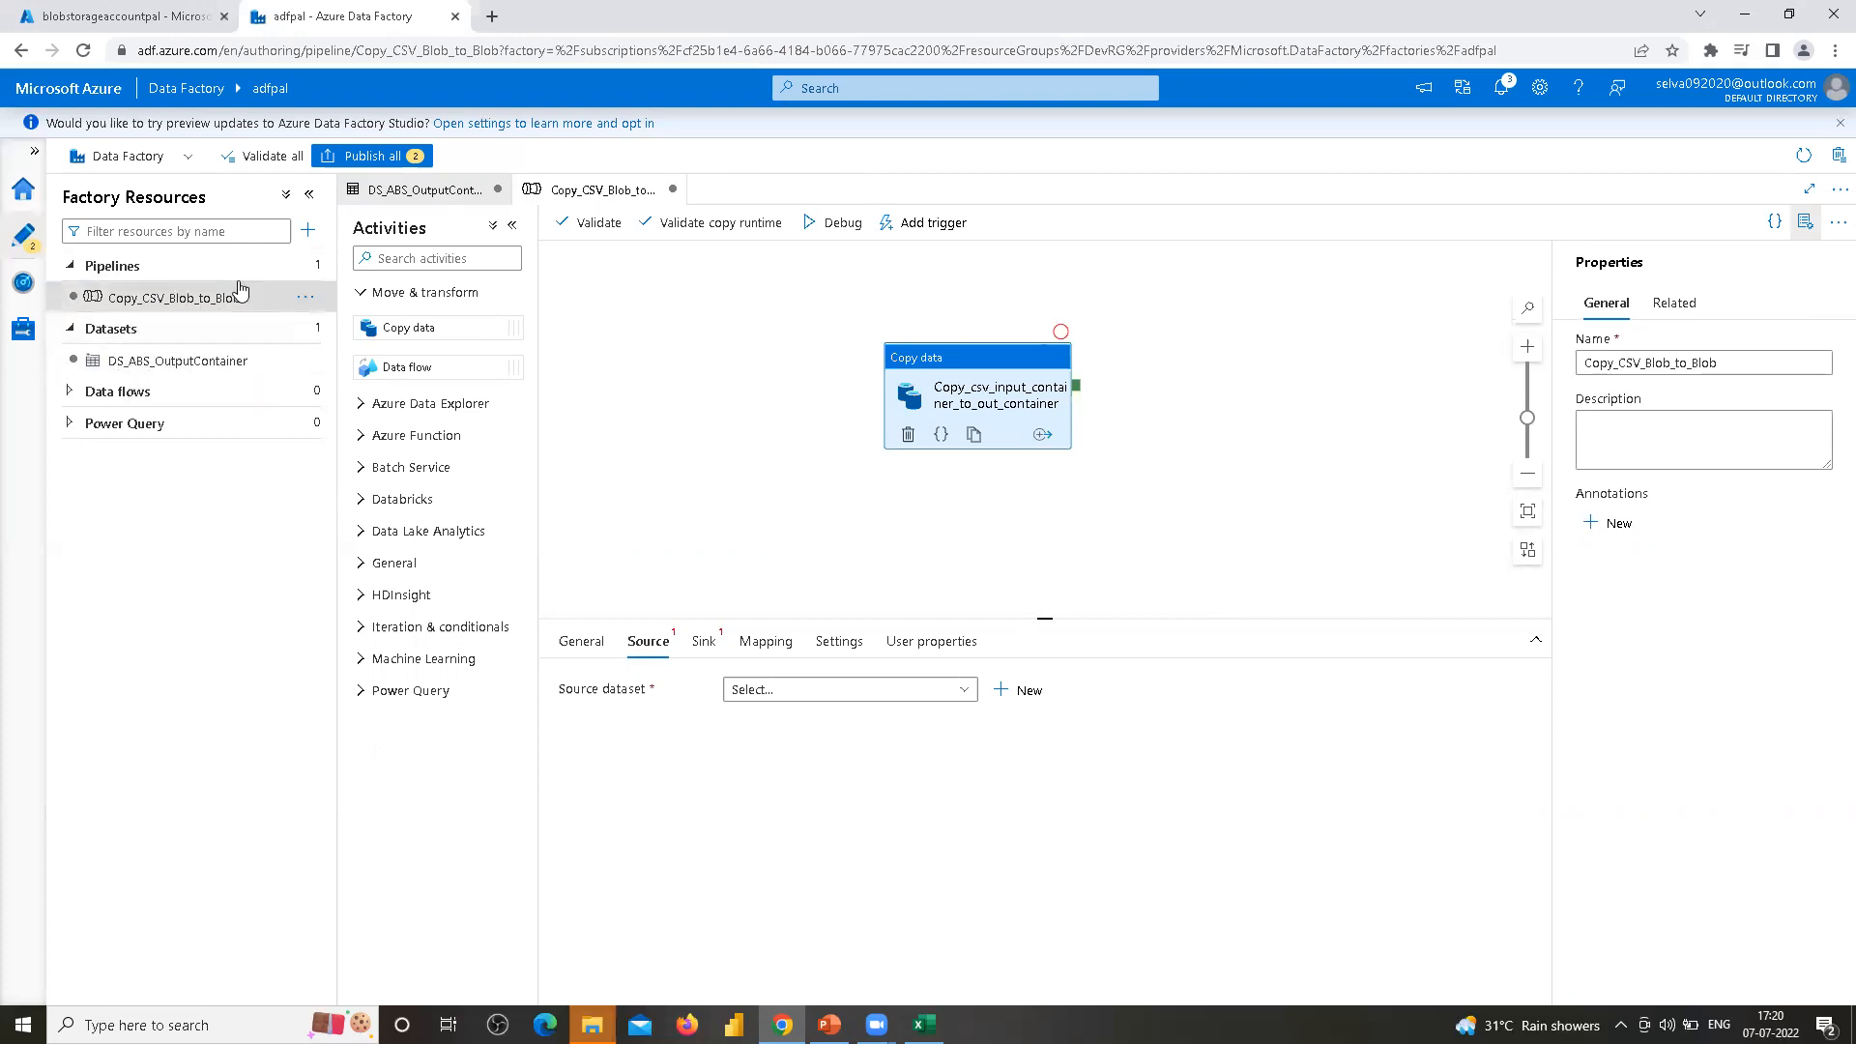
{"action": "left_click", "coordinate": [305, 303]}
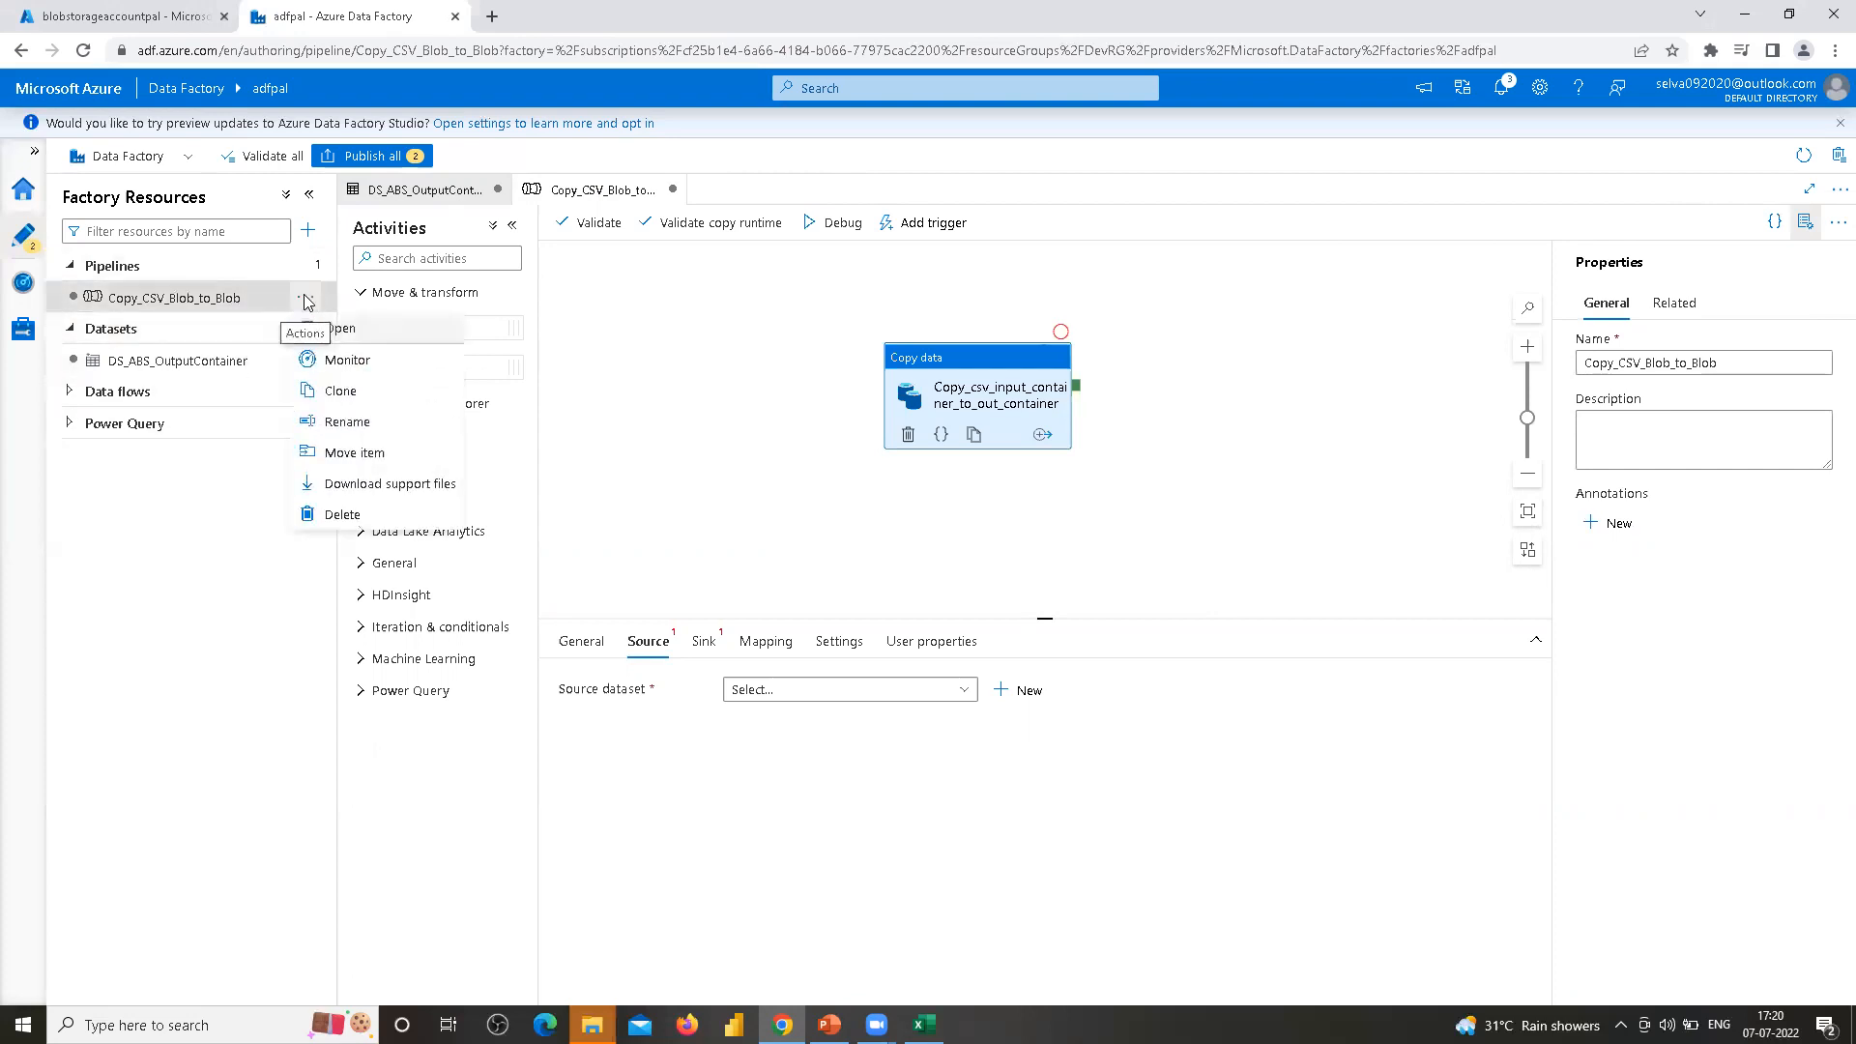
{"action": "left_click", "coordinate": [144, 366]}
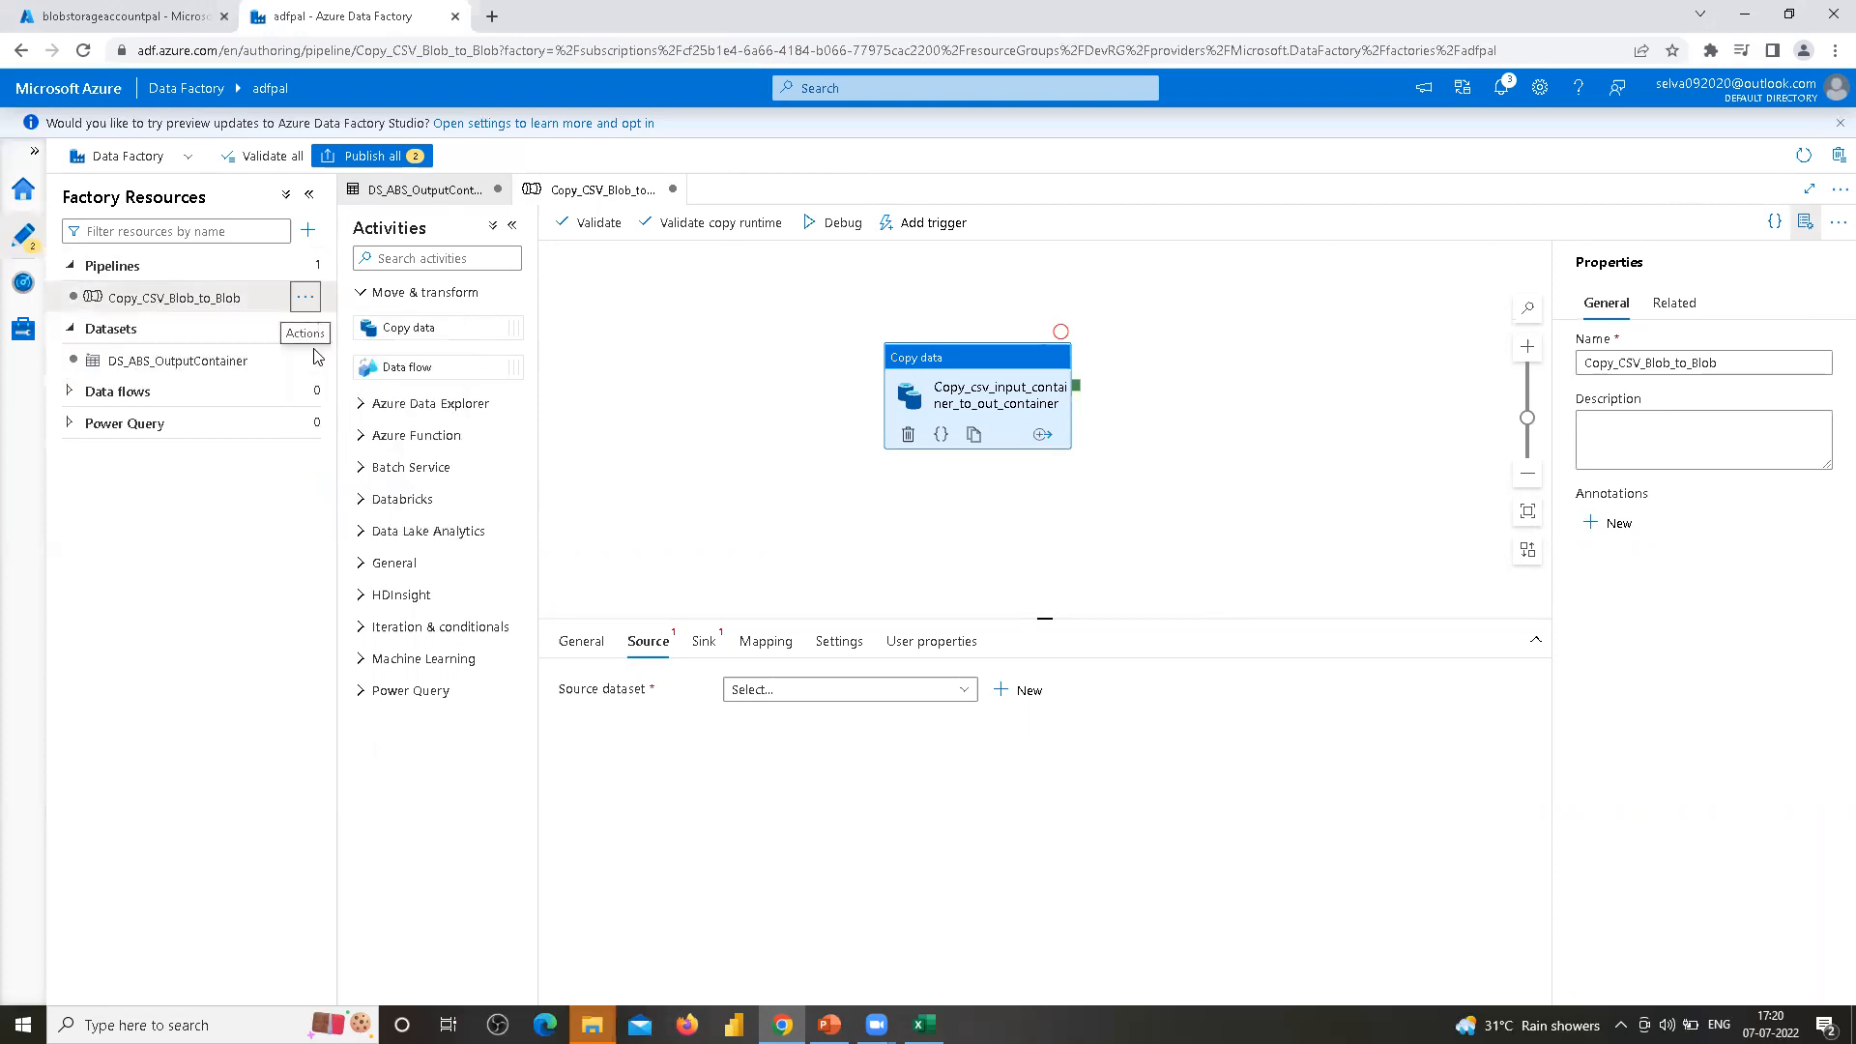
Start a new dataset on Azure Blob Storage using the DelimitedText format
{"action": "left_click", "coordinate": [305, 329]}
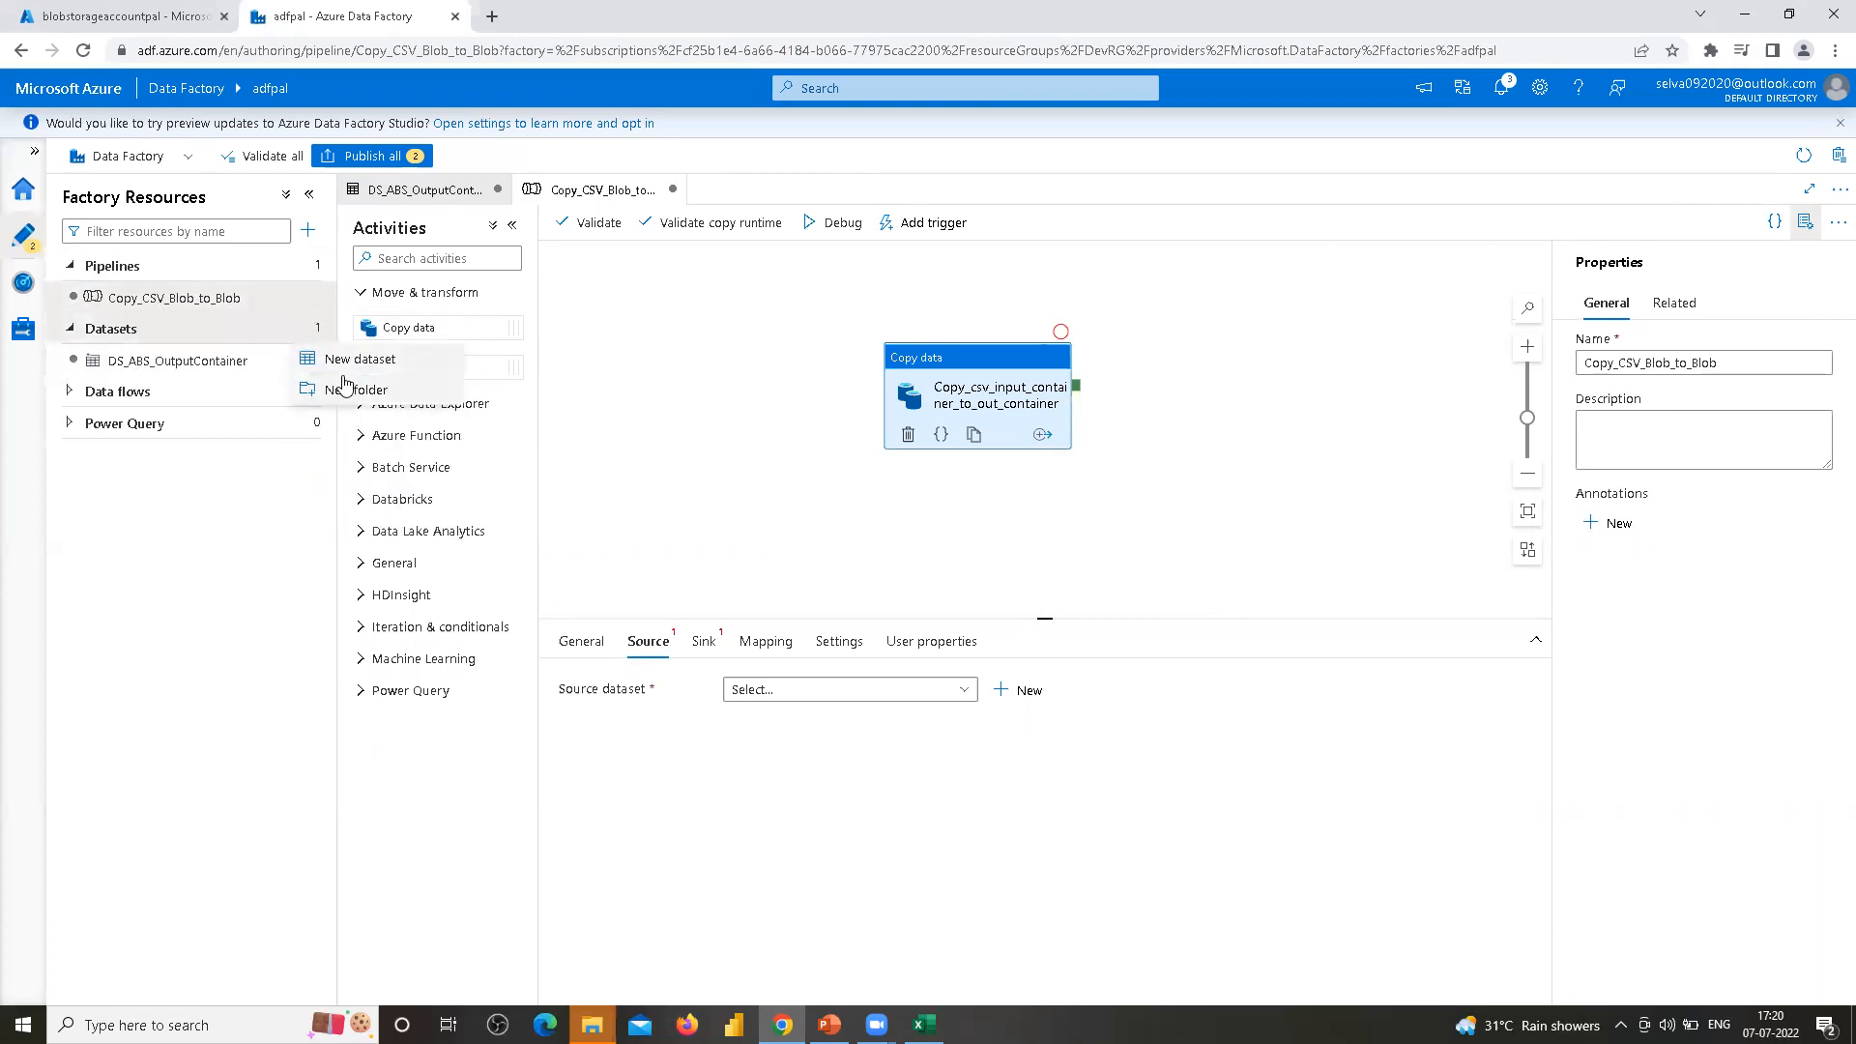
{"action": "left_click", "coordinate": [345, 370]}
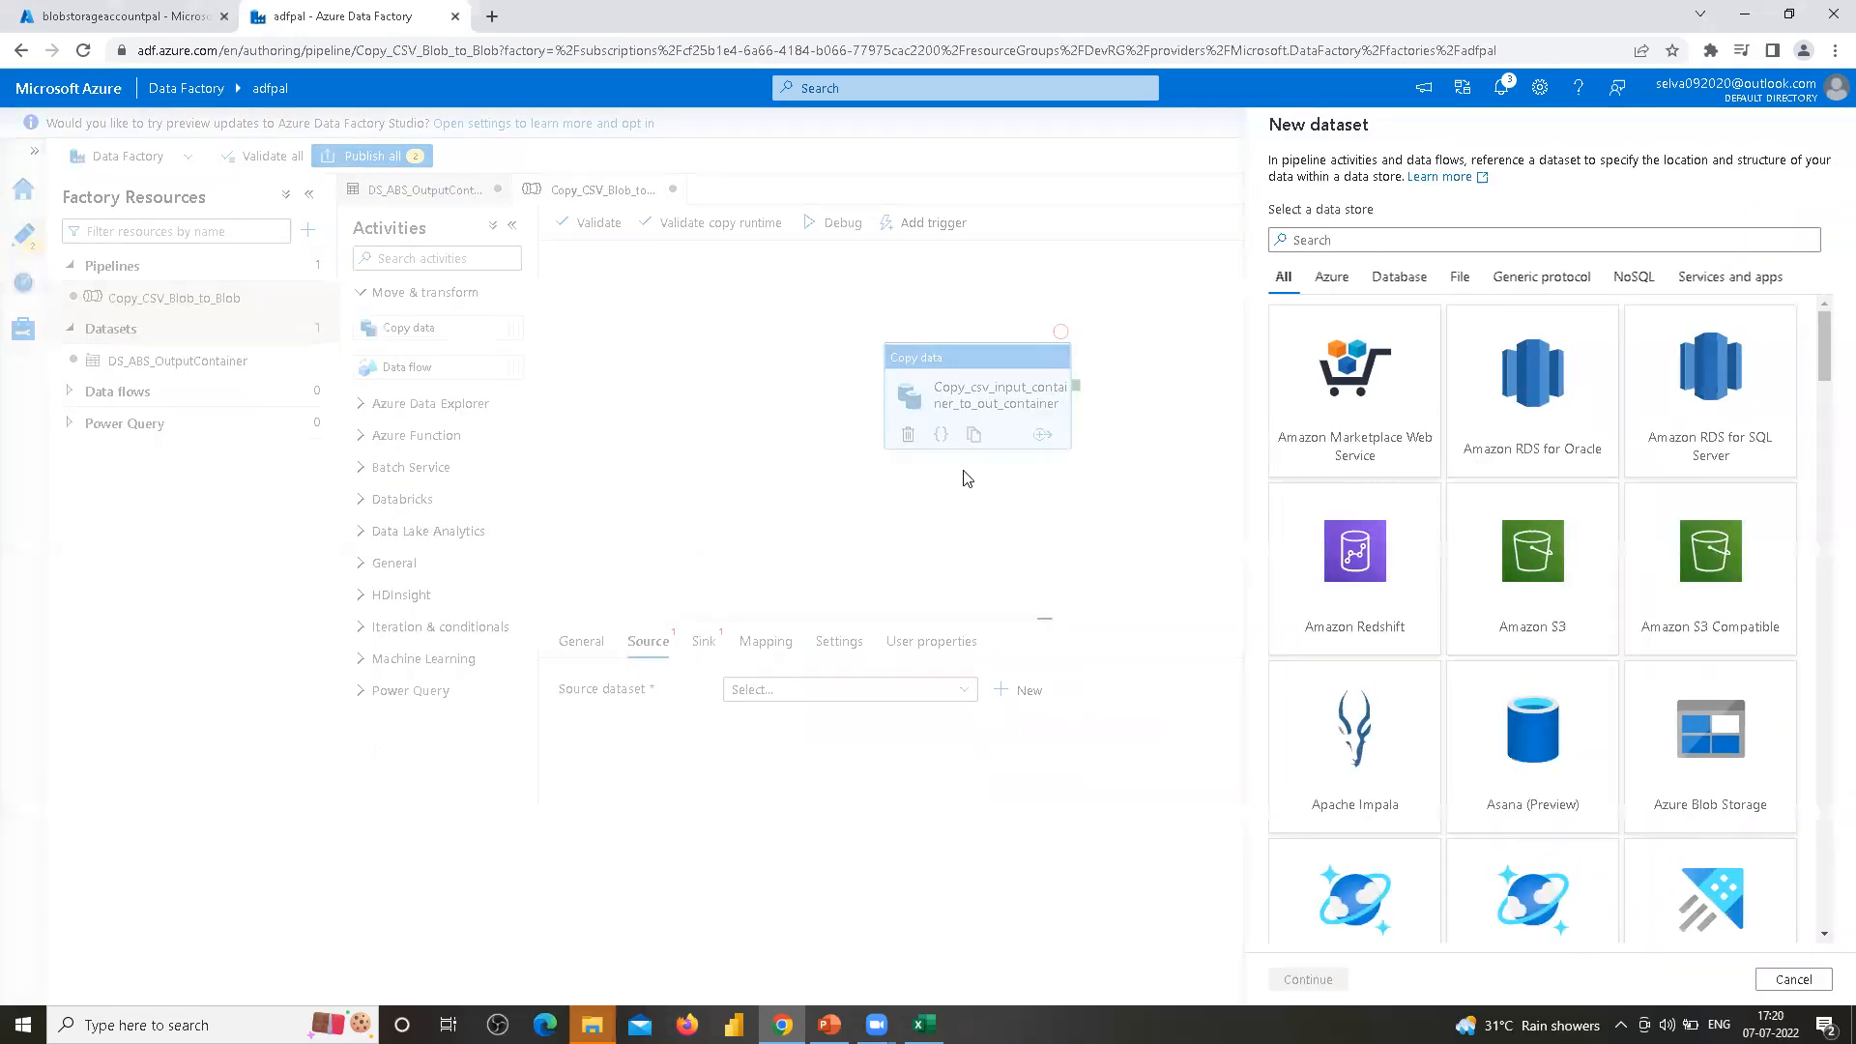
{"action": "left_click", "coordinate": [1701, 739]}
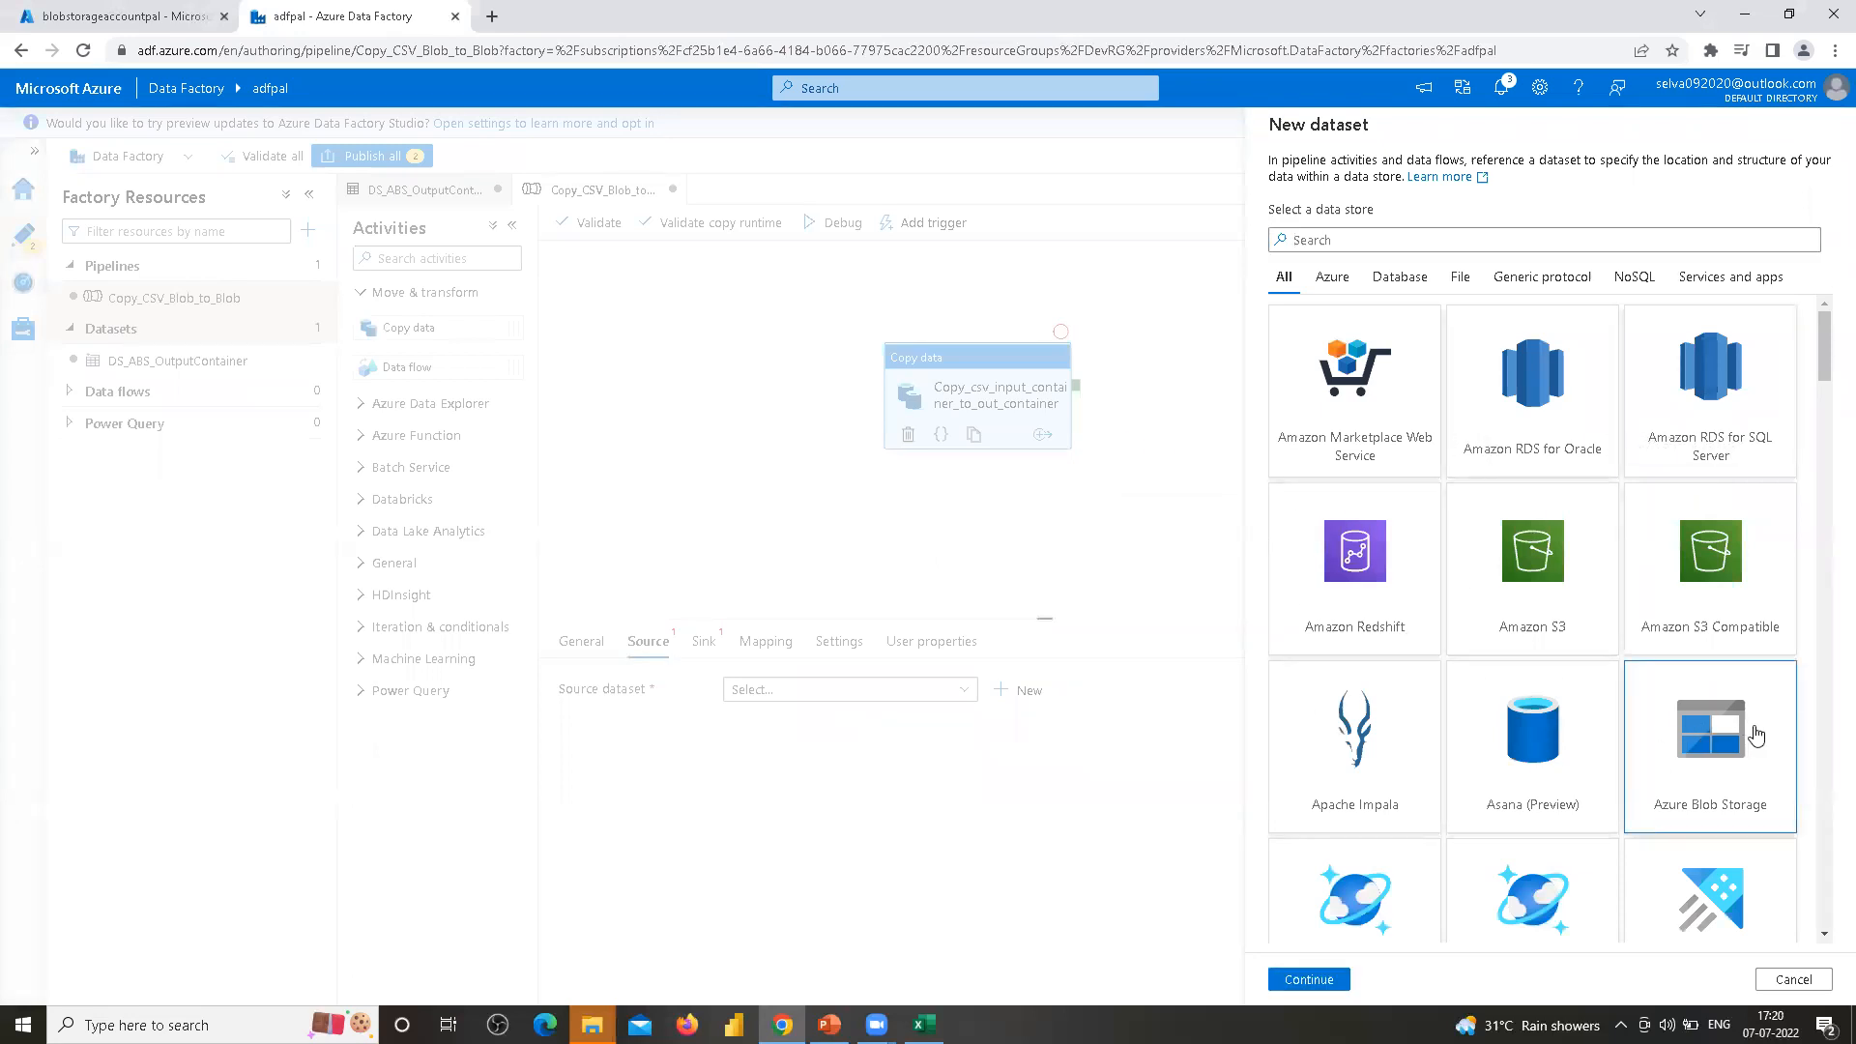
{"action": "left_click", "coordinate": [1309, 979]}
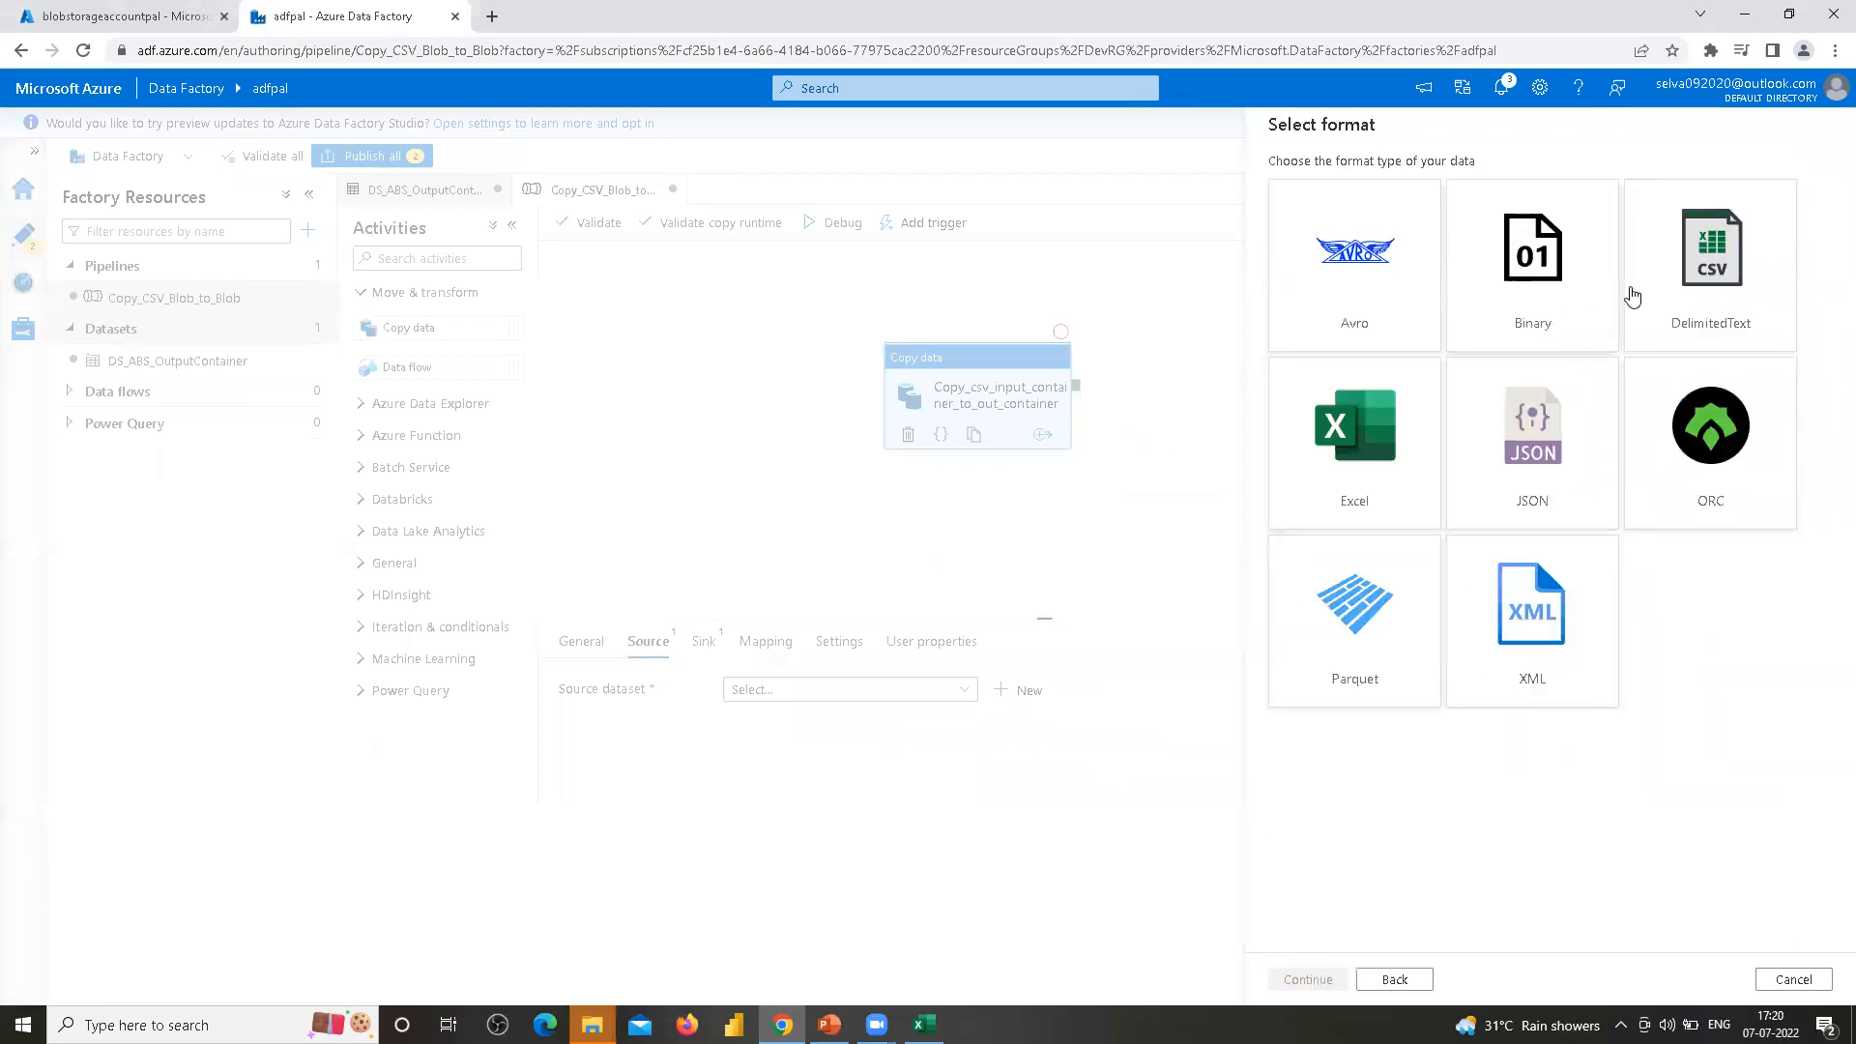
{"action": "left_click", "coordinate": [1720, 270]}
{"action": "left_click", "coordinate": [1307, 979]}
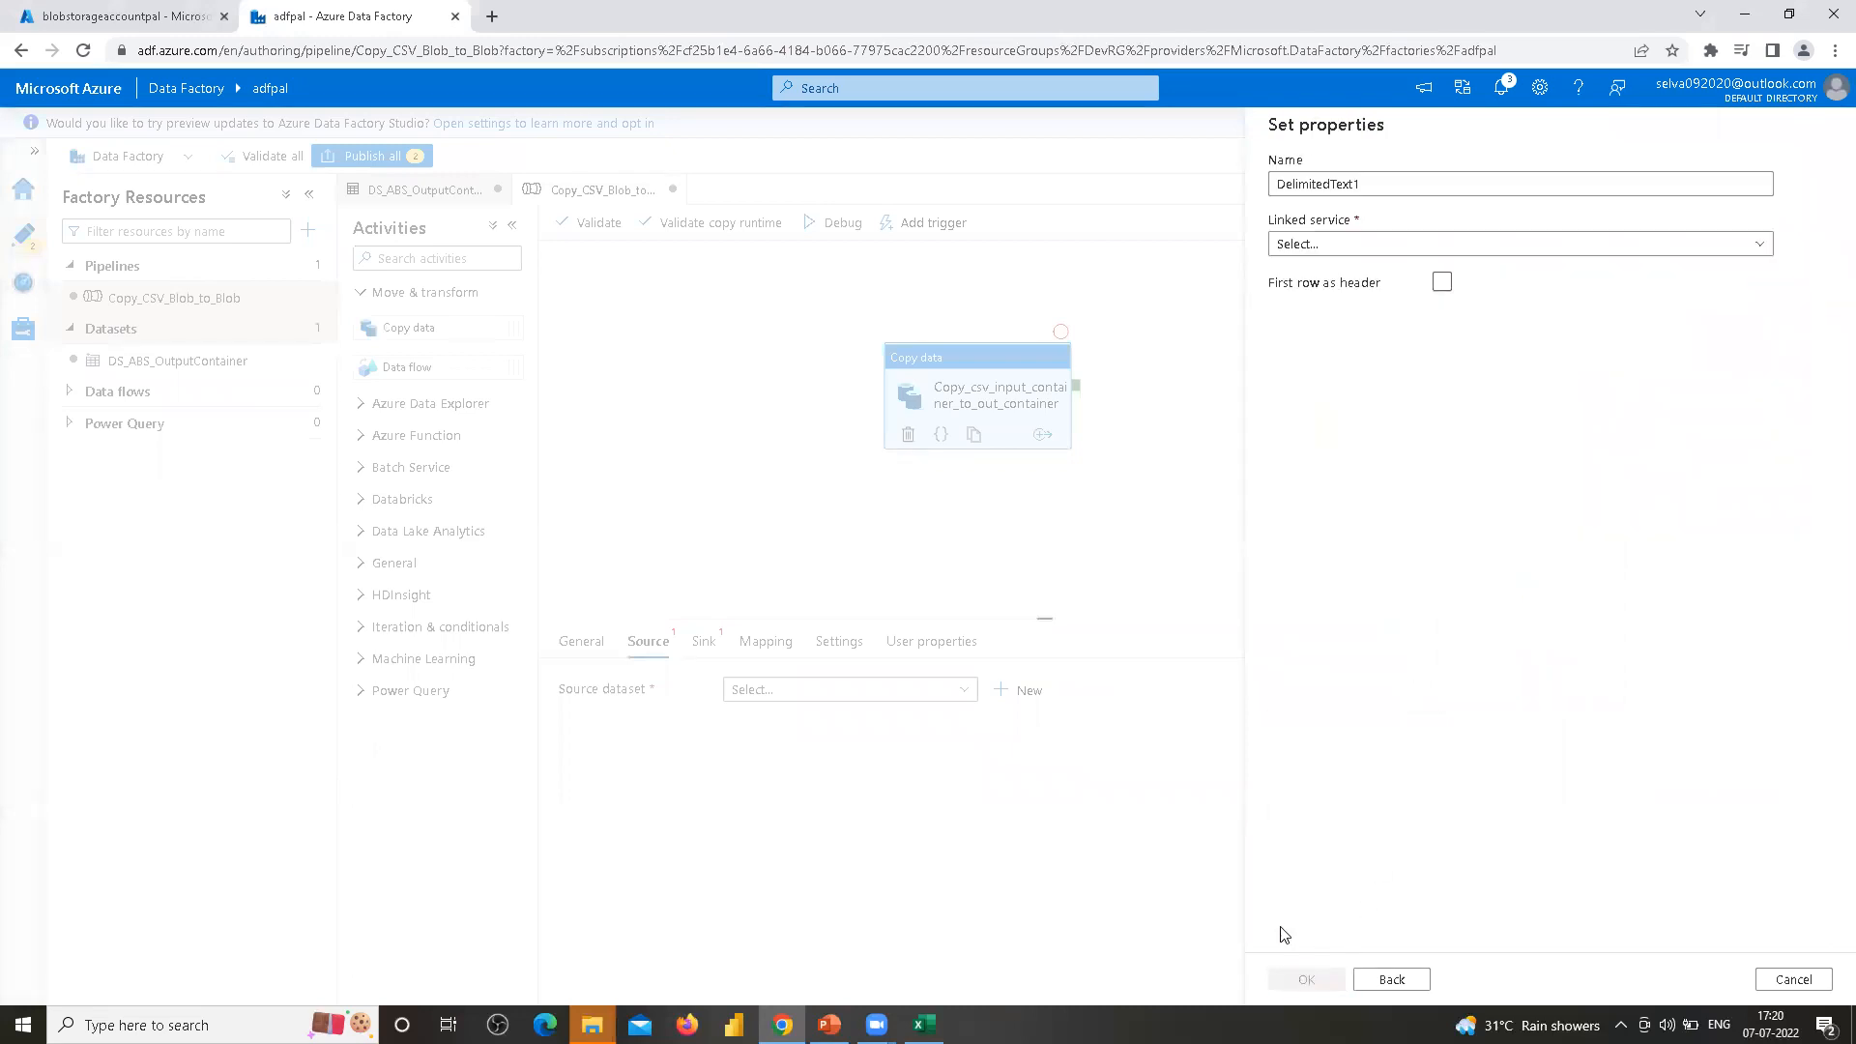
Name the new dataset DS_ABS_InutContainer and set its linked service to LS_ABS_blobstorage
{"action": "left_click", "coordinate": [1364, 181]}
{"action": "double_click", "coordinate": [1363, 176]}
{"action": "type", "text": "D"}
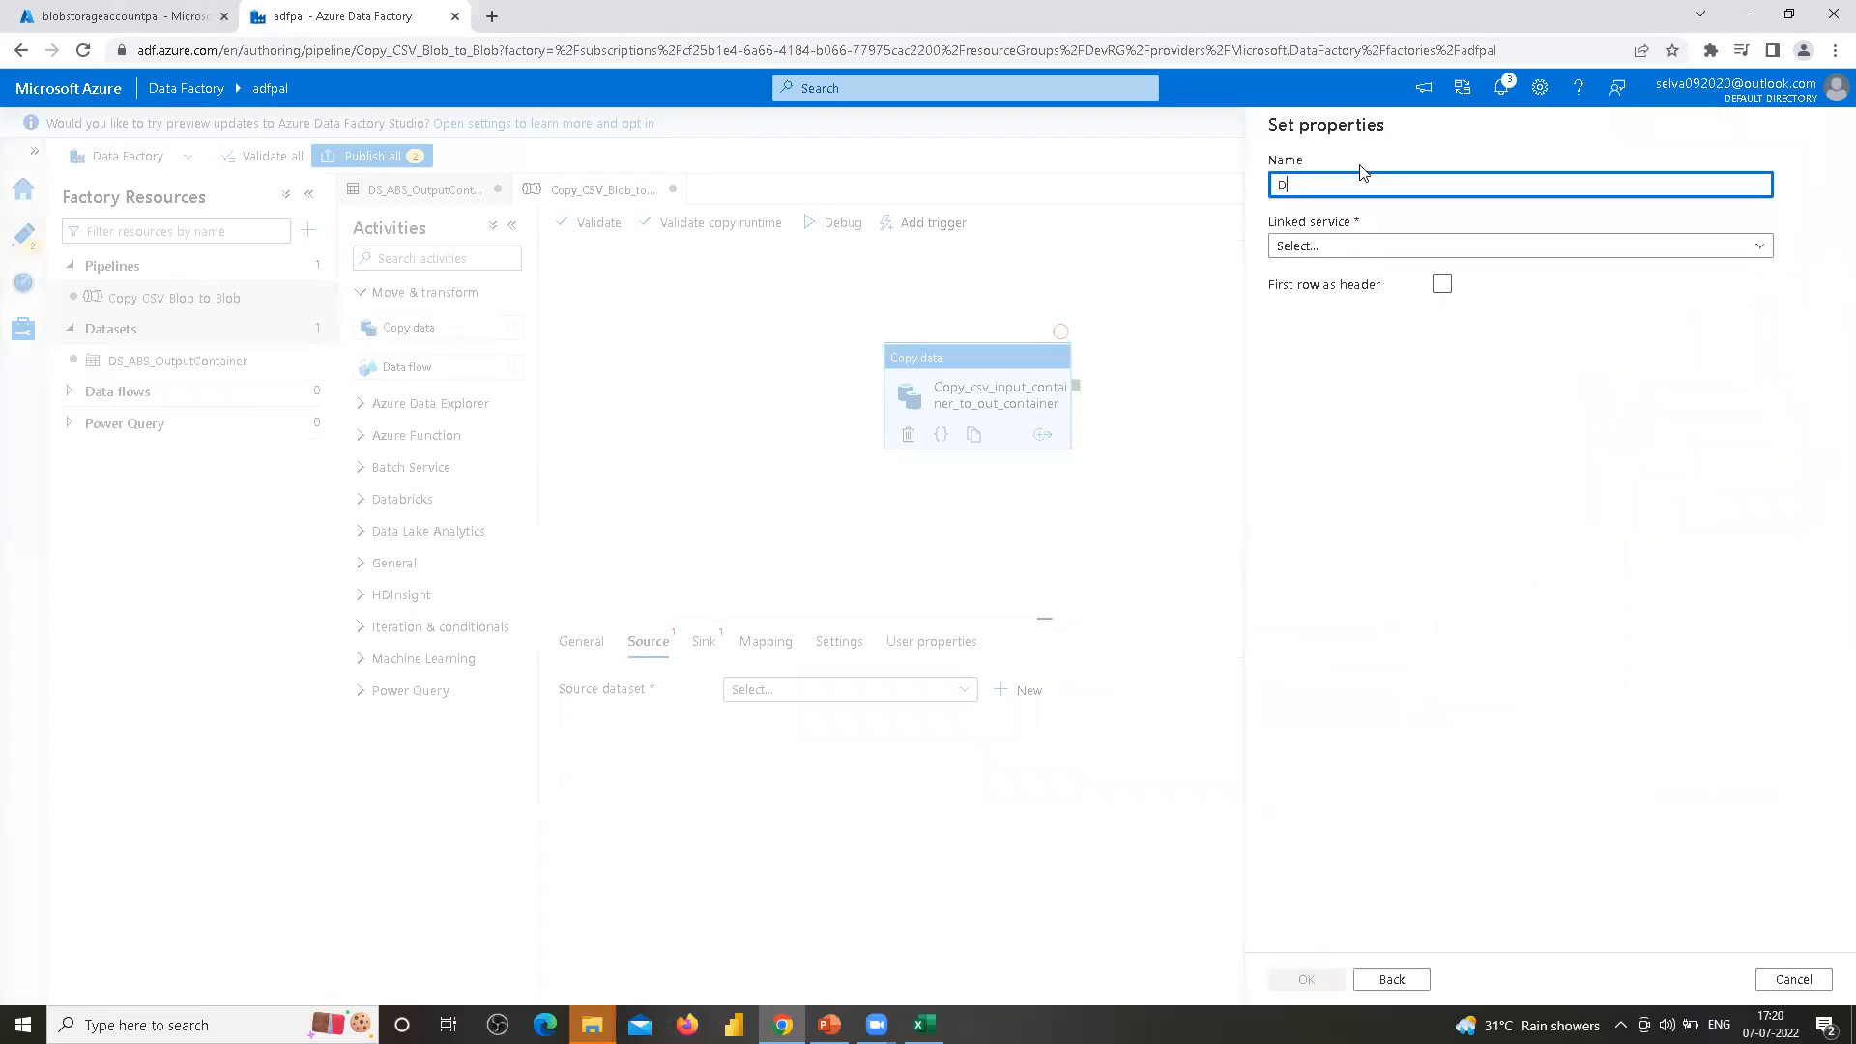
{"action": "type", "text": "S_ABS_I"}
{"action": "key", "text": "BackSpace"}
{"action": "type", "text": "o"}
{"action": "key", "text": "Tab"}
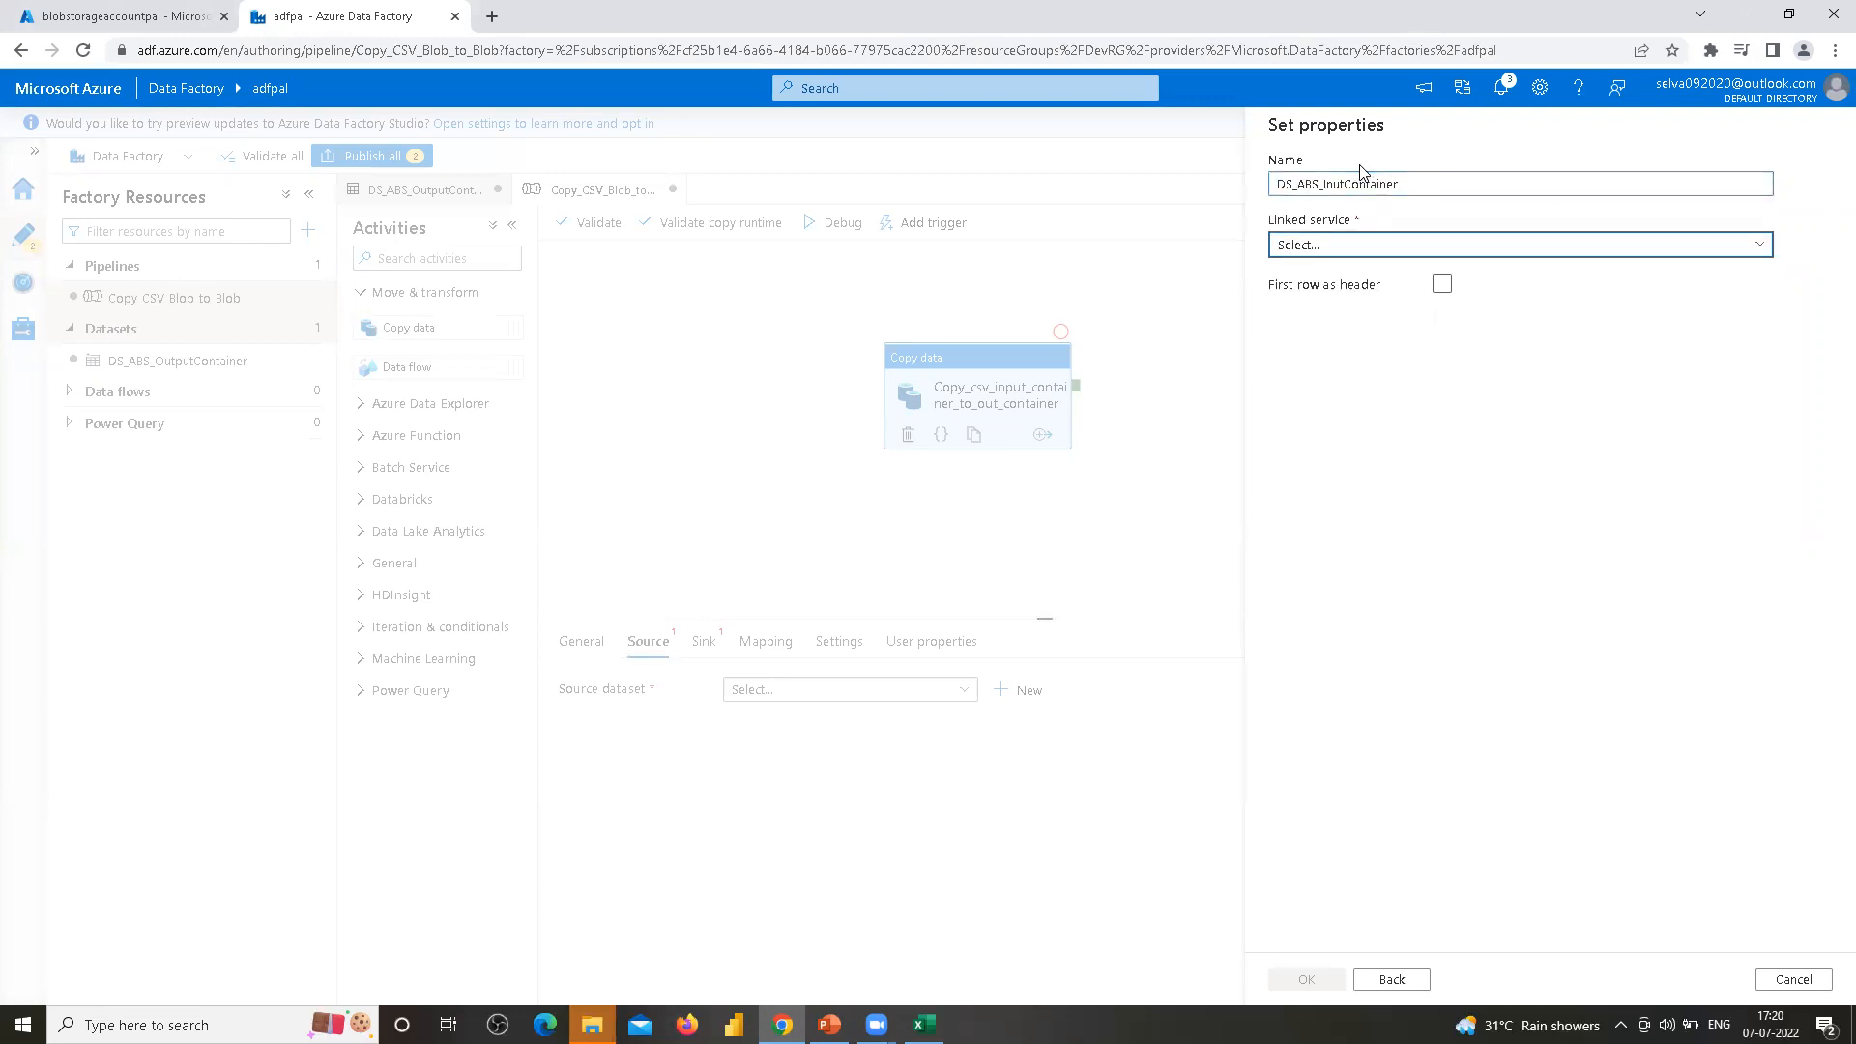
{"action": "left_click", "coordinate": [1754, 246]}
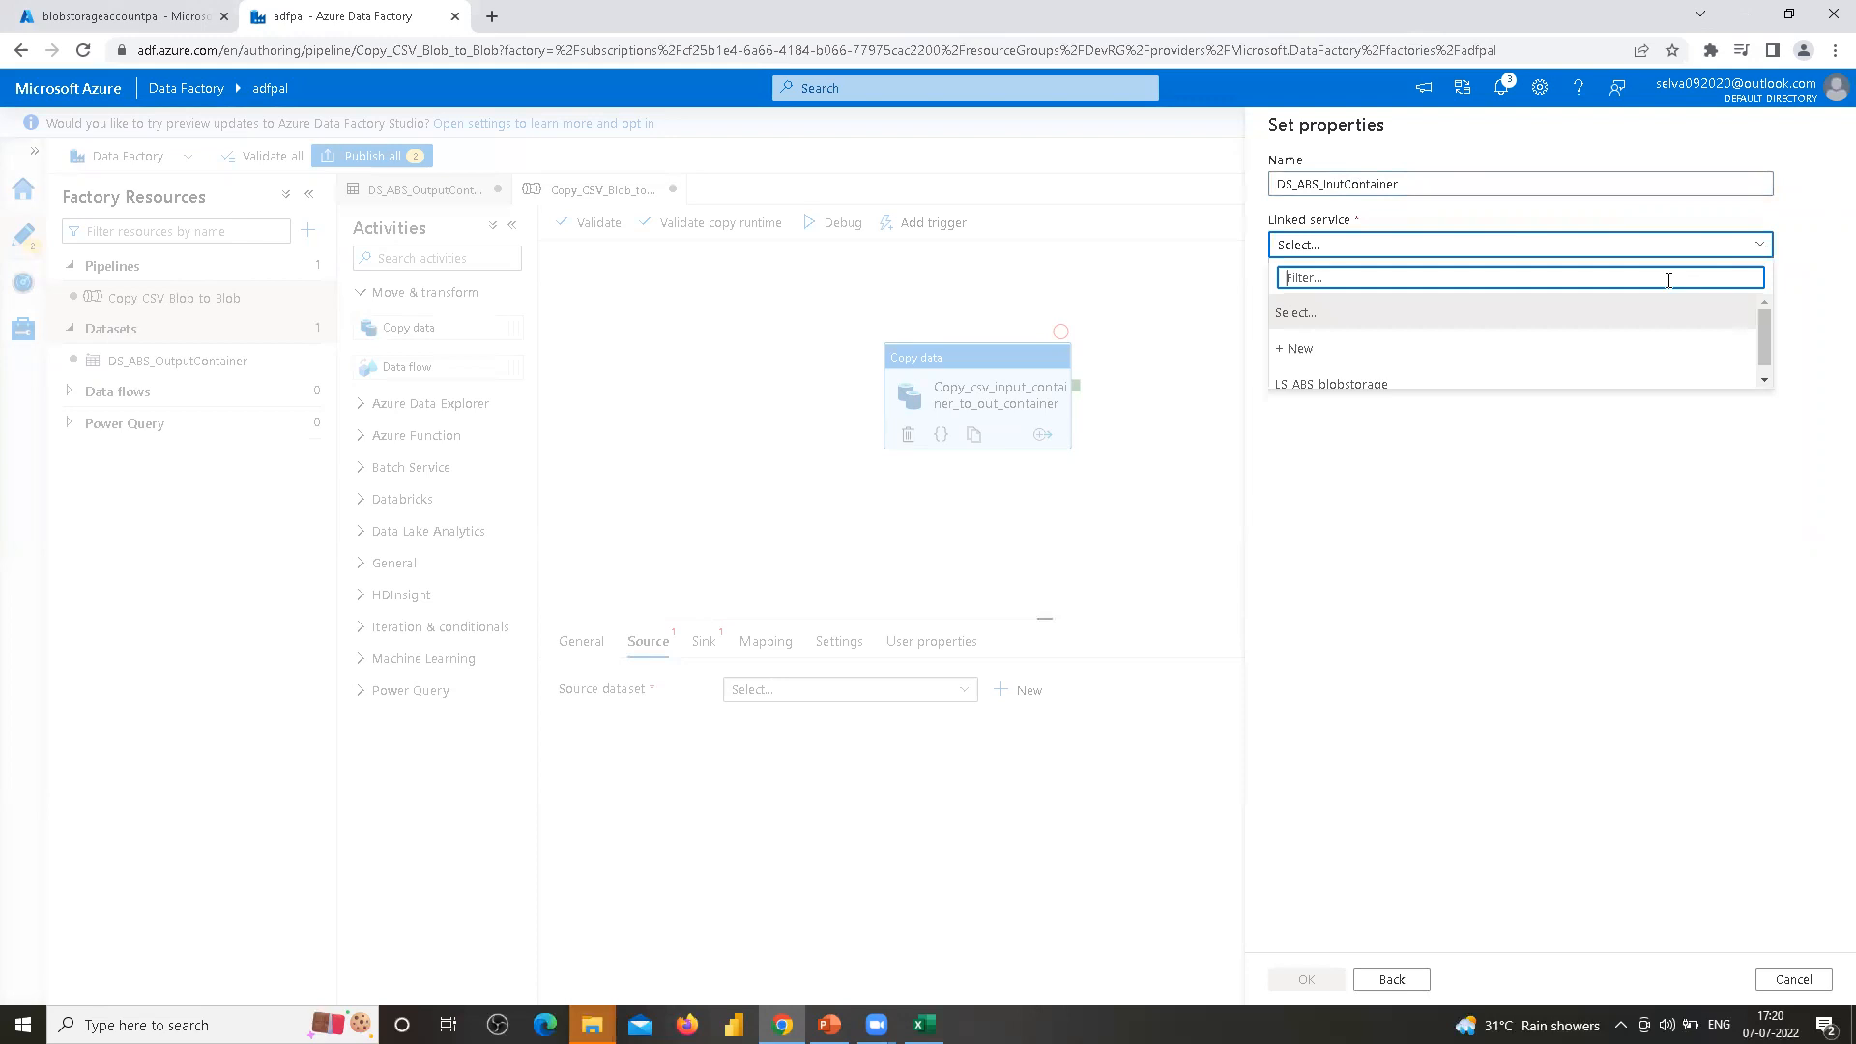
{"action": "left_click", "coordinate": [1351, 385]}
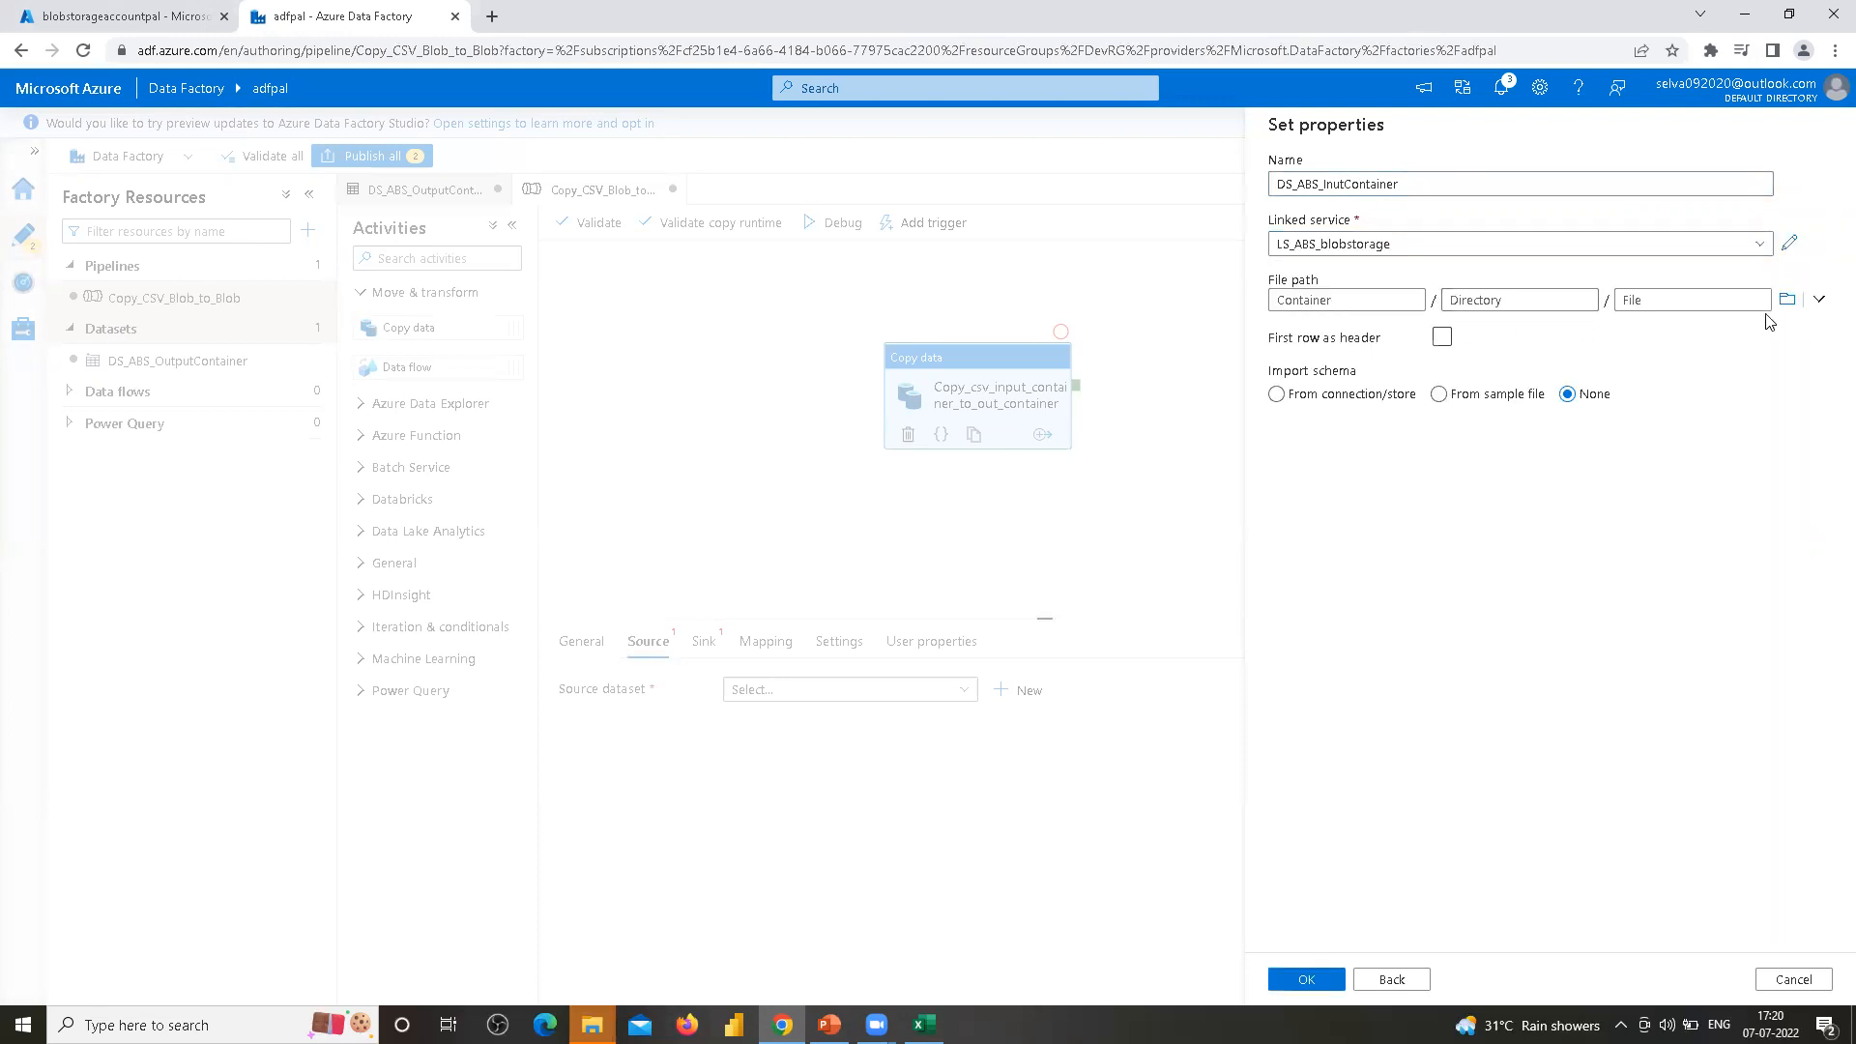
Browse to the input container as the dataset's file path, enable First row as header, and create the dataset
{"action": "left_click", "coordinate": [1786, 300]}
{"action": "left_click", "coordinate": [1313, 228]}
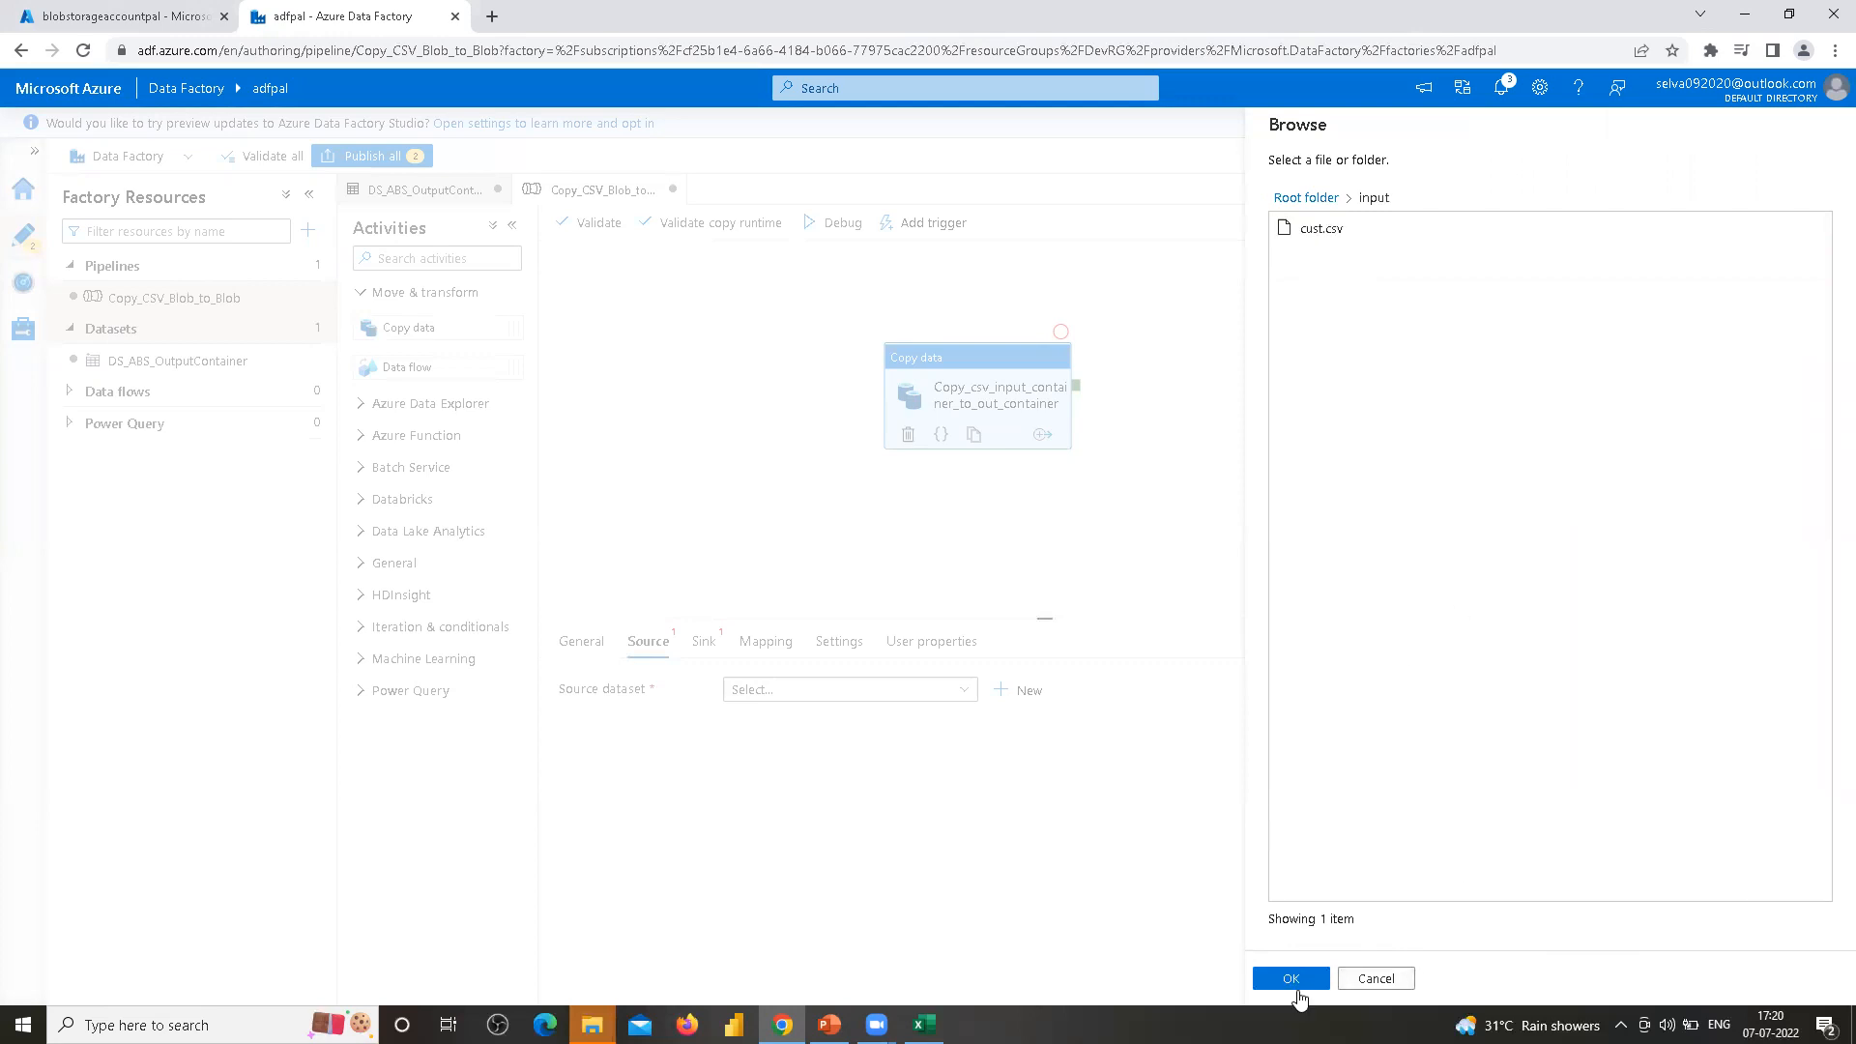
{"action": "left_click", "coordinate": [1292, 979]}
{"action": "left_click", "coordinate": [1441, 337]}
{"action": "left_click", "coordinate": [1311, 980]}
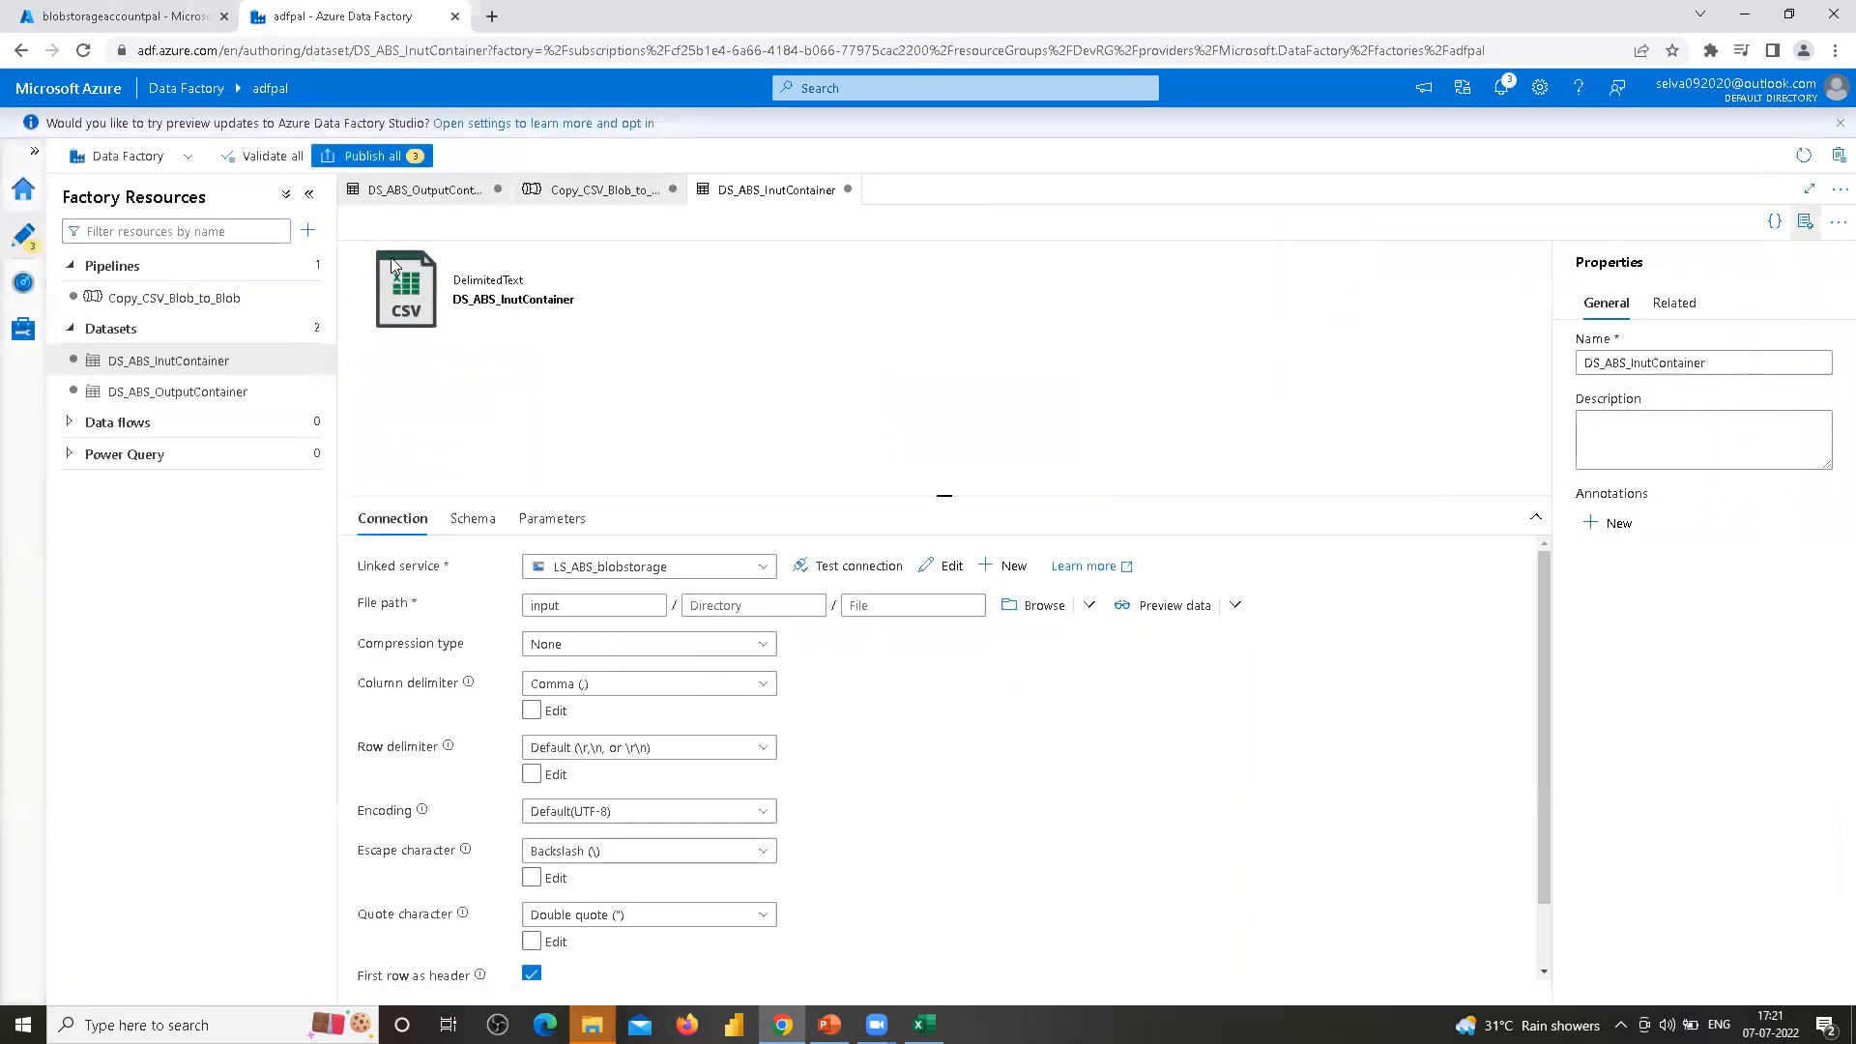
Set the copy activity's source dataset to DS_ABS_InutContainer in the pipeline
{"action": "left_click", "coordinate": [153, 295]}
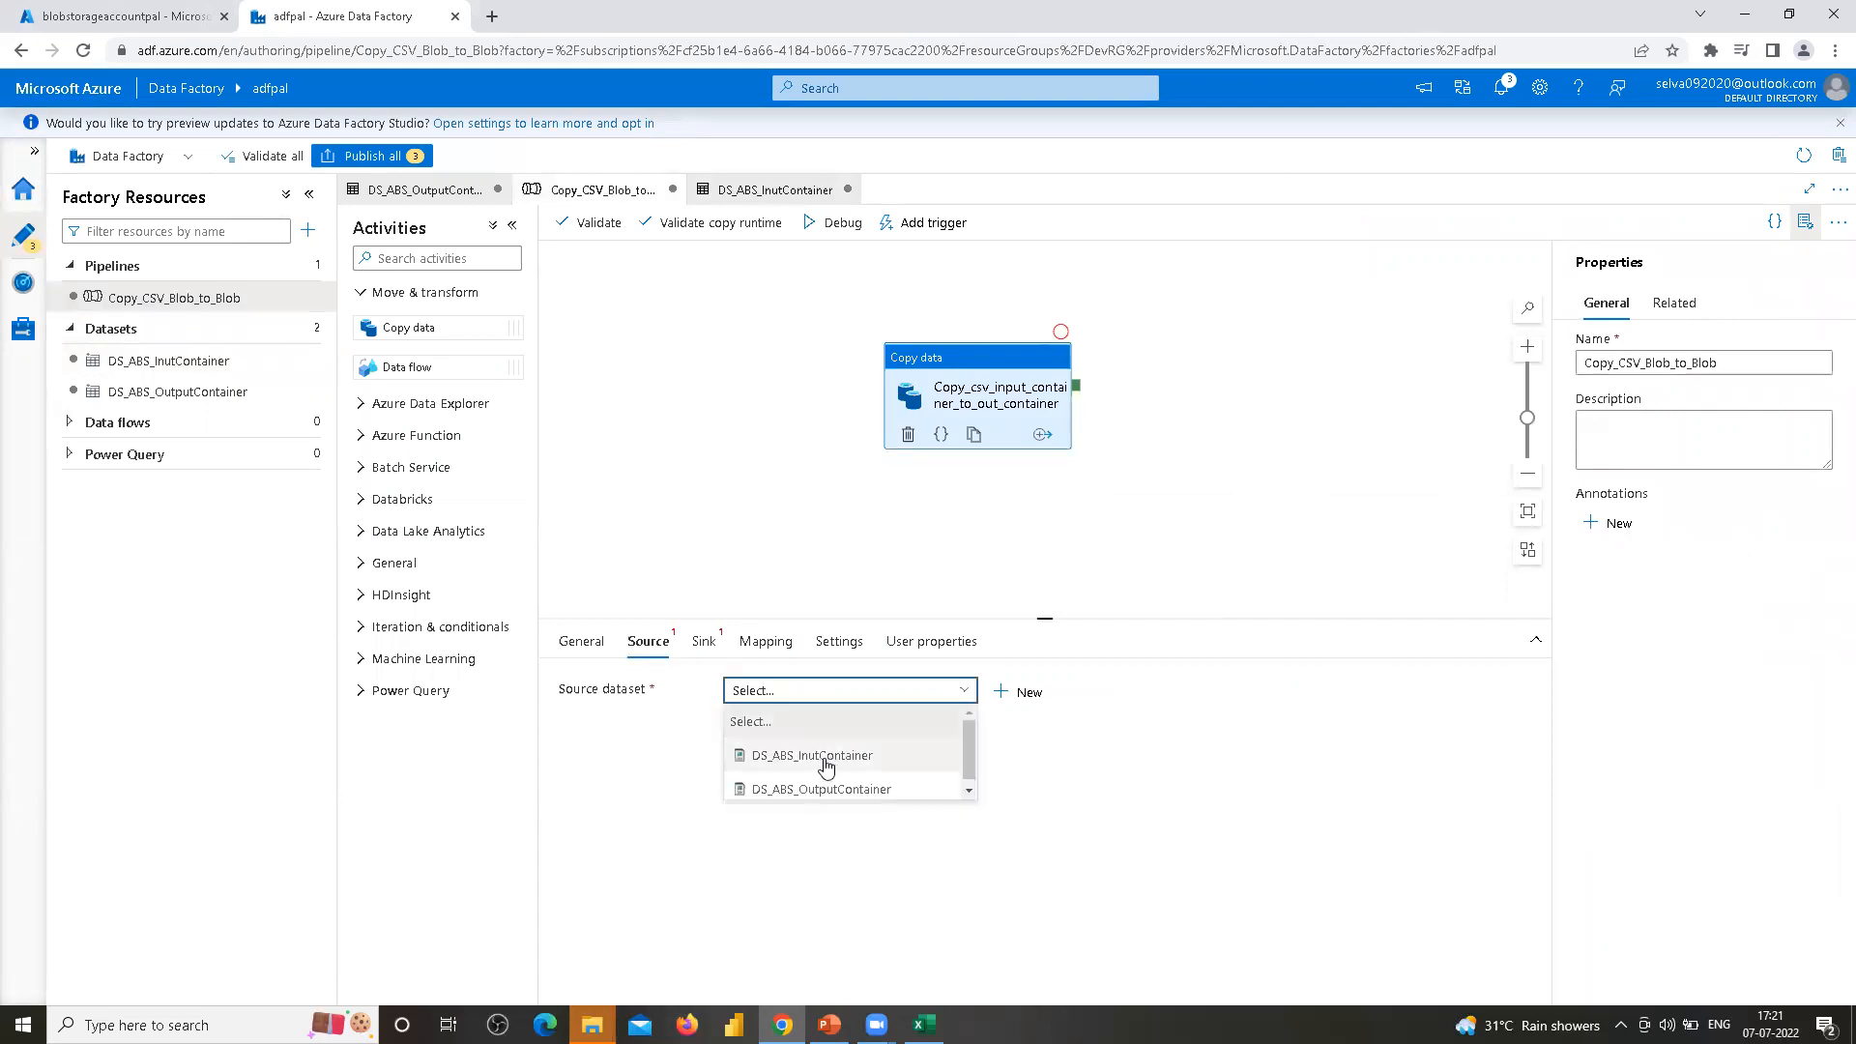
{"action": "left_click", "coordinate": [826, 765]}
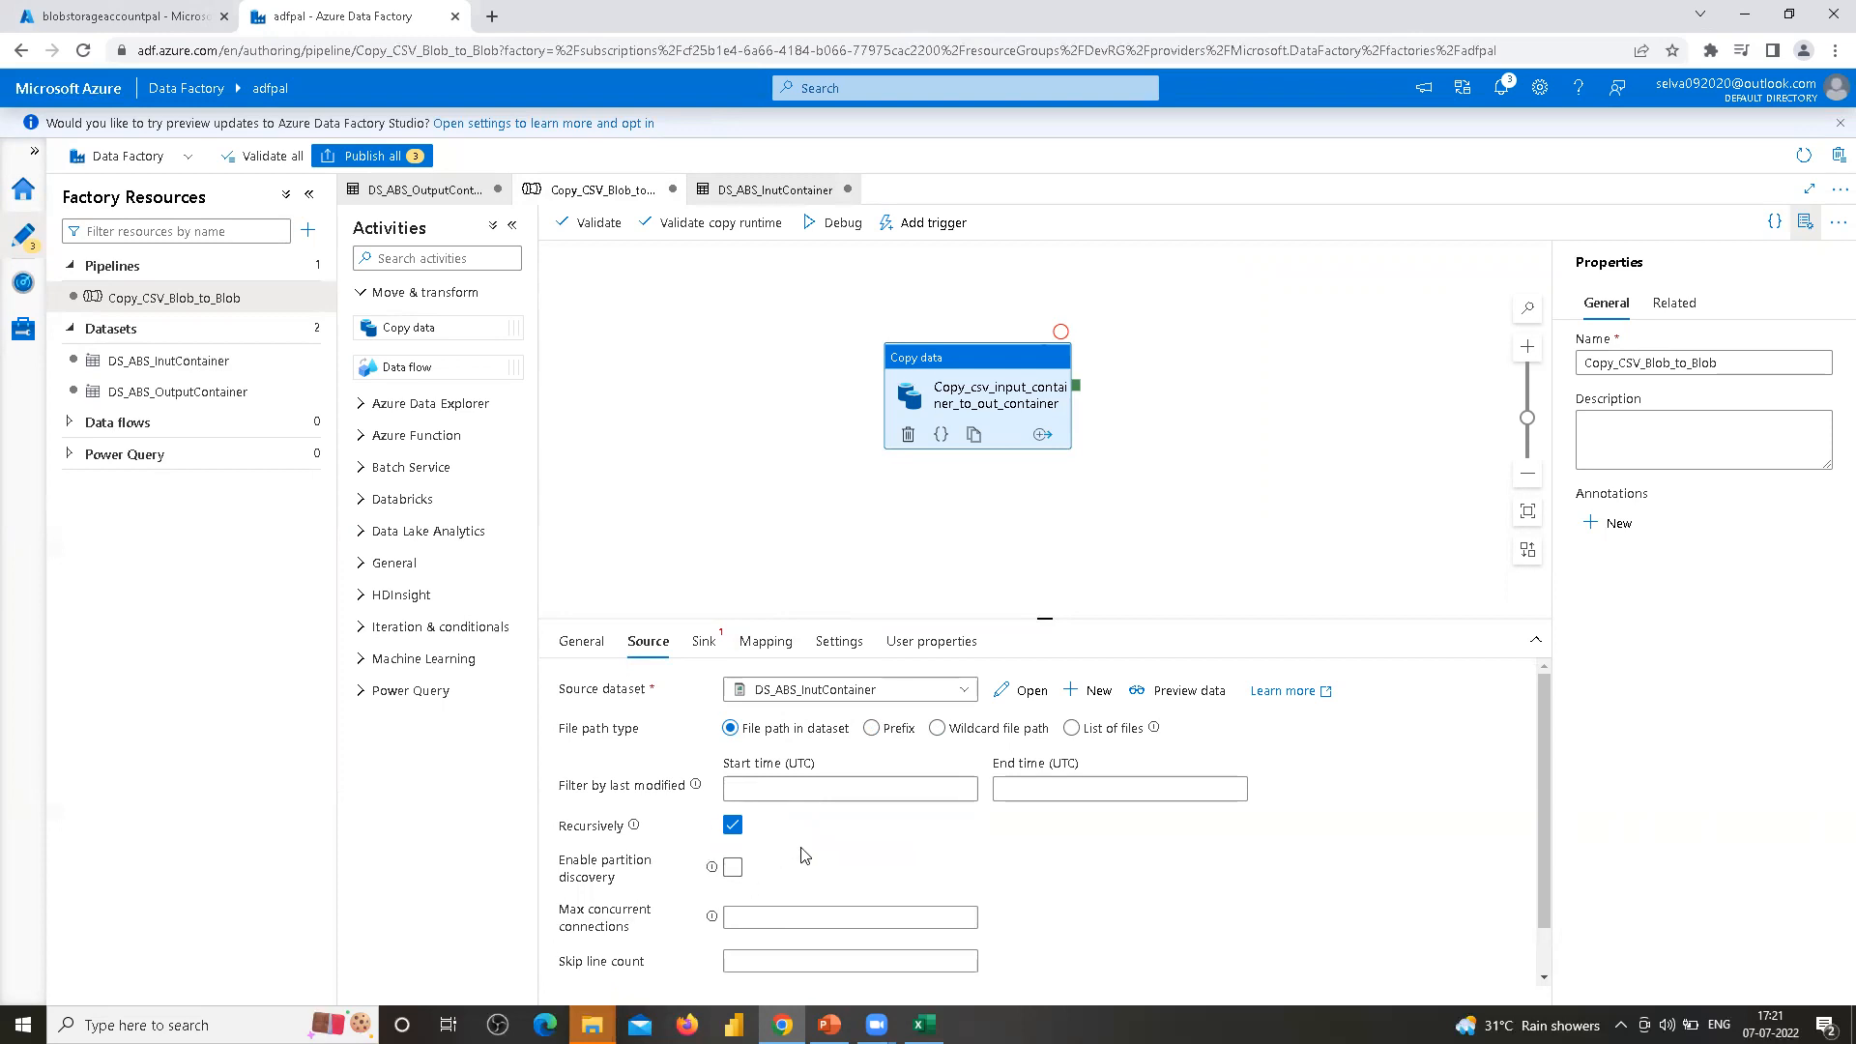
Set the copy activity's sink dataset to DS_ABS_OutputContainer
{"action": "left_click", "coordinate": [700, 643]}
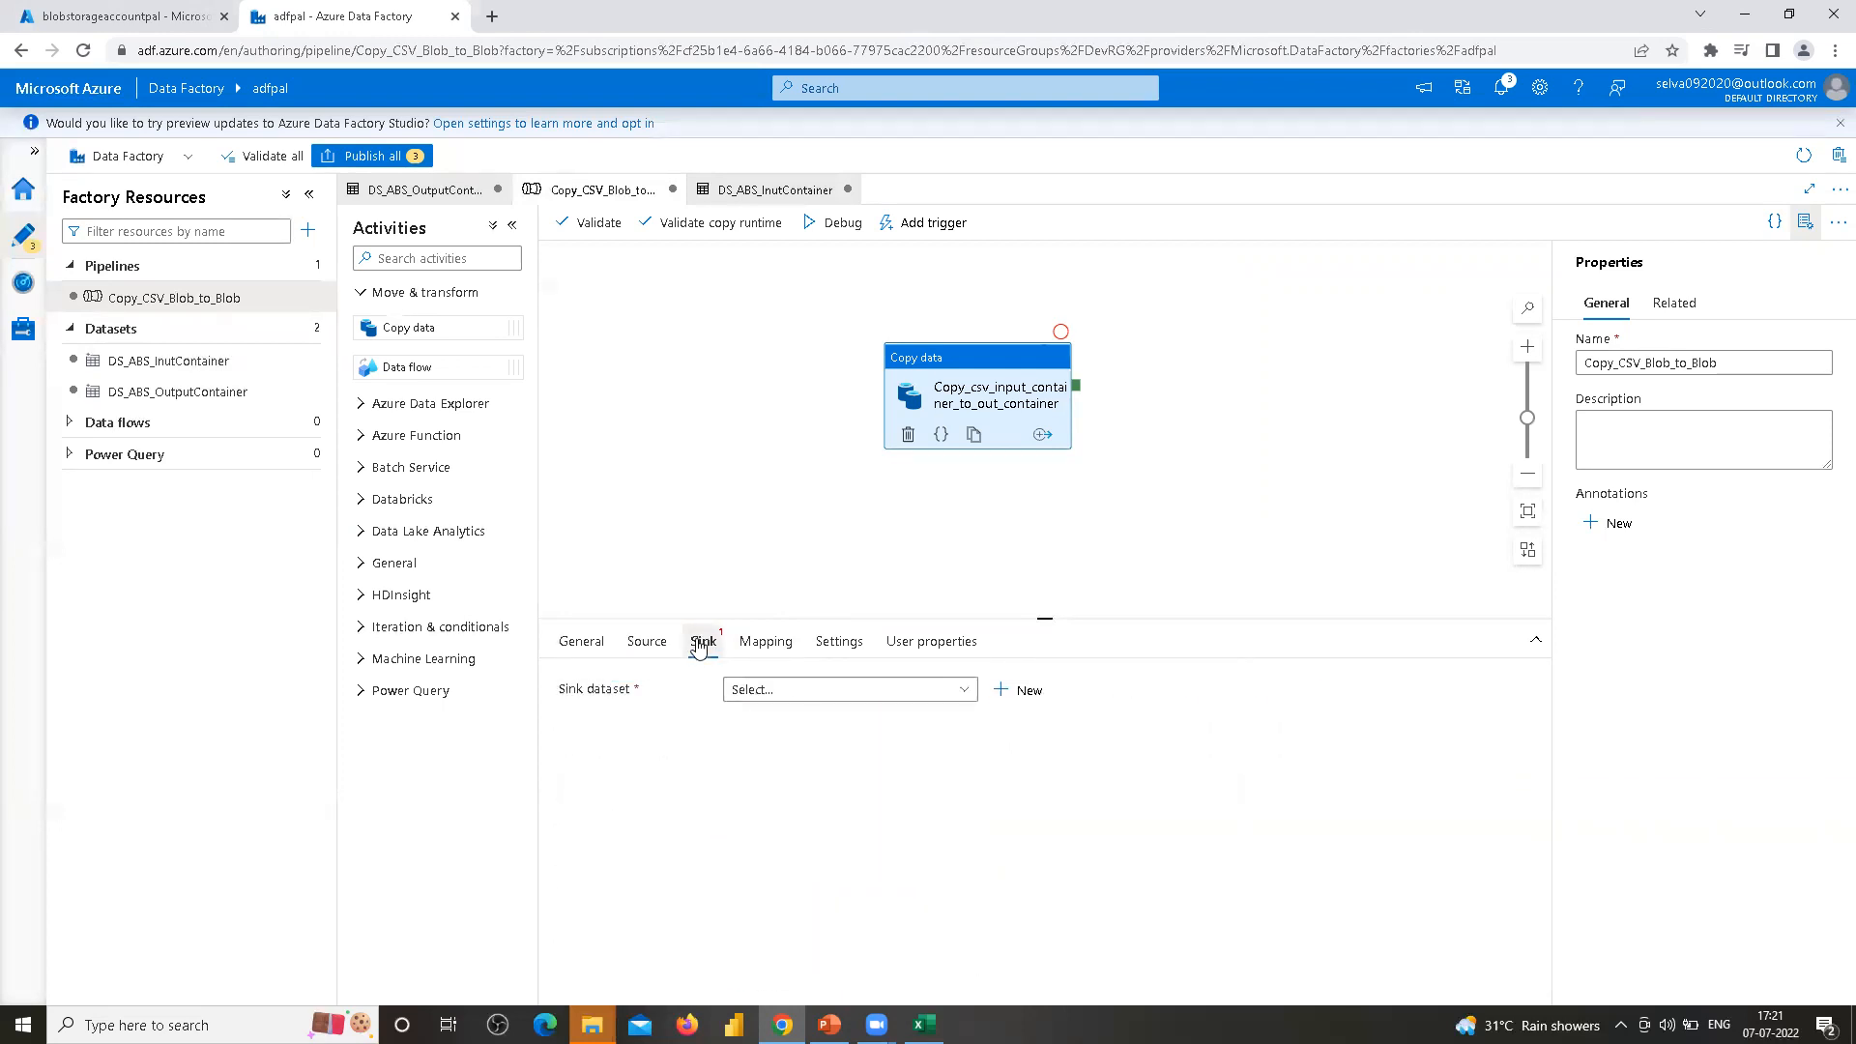
{"action": "left_click", "coordinate": [963, 690]}
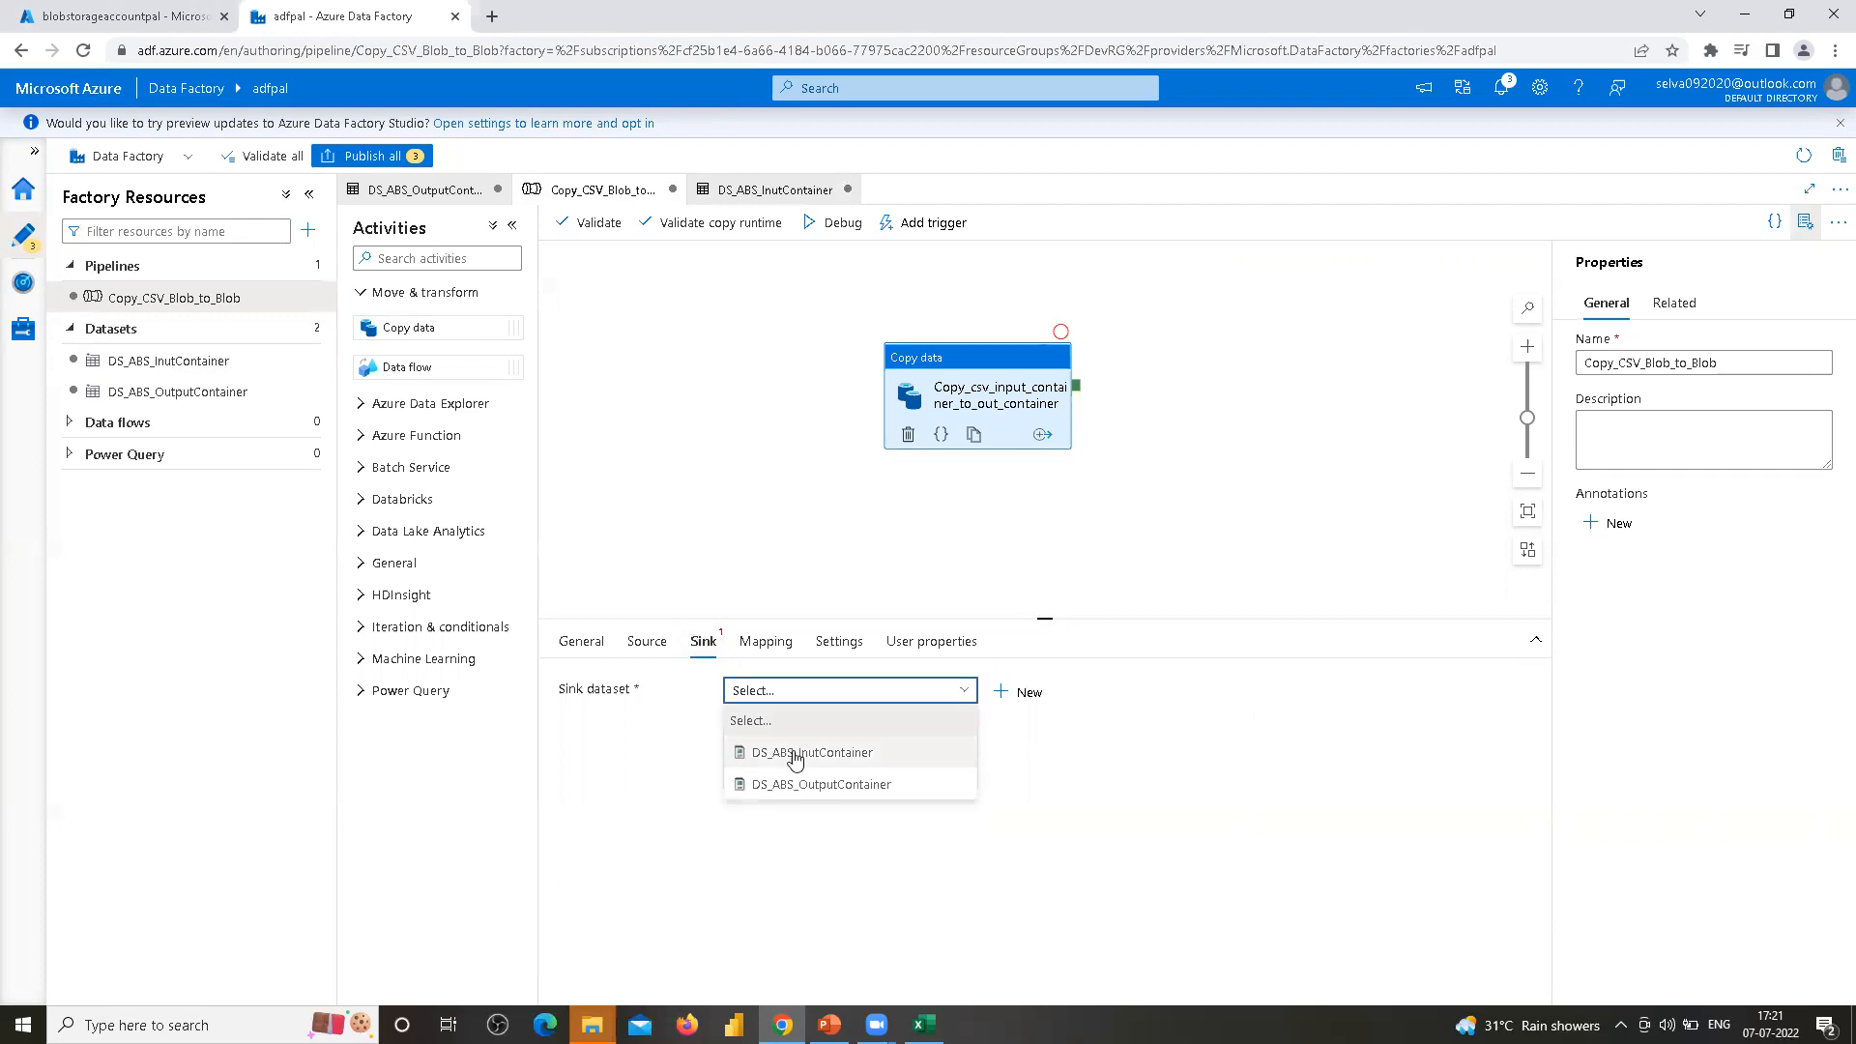
{"action": "left_click", "coordinate": [806, 785]}
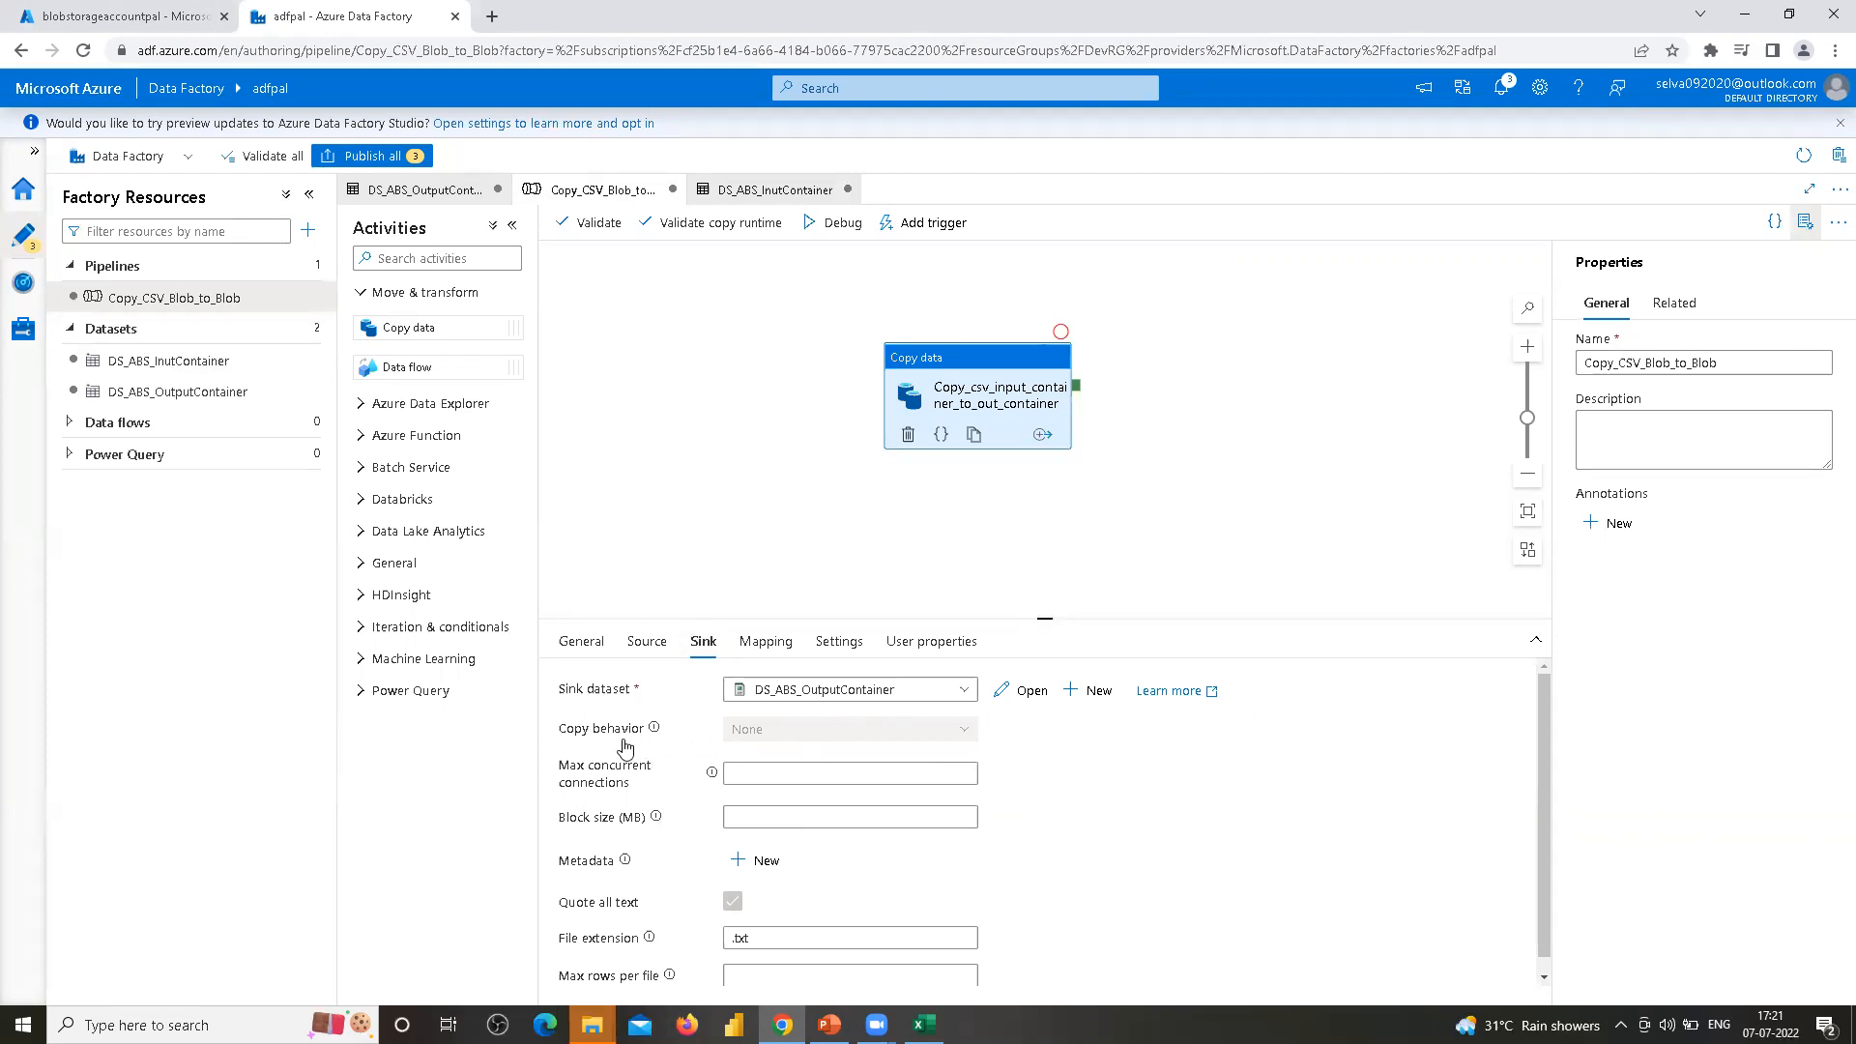
Set the sink's file extension to .csv
{"action": "left_click", "coordinate": [967, 737]}
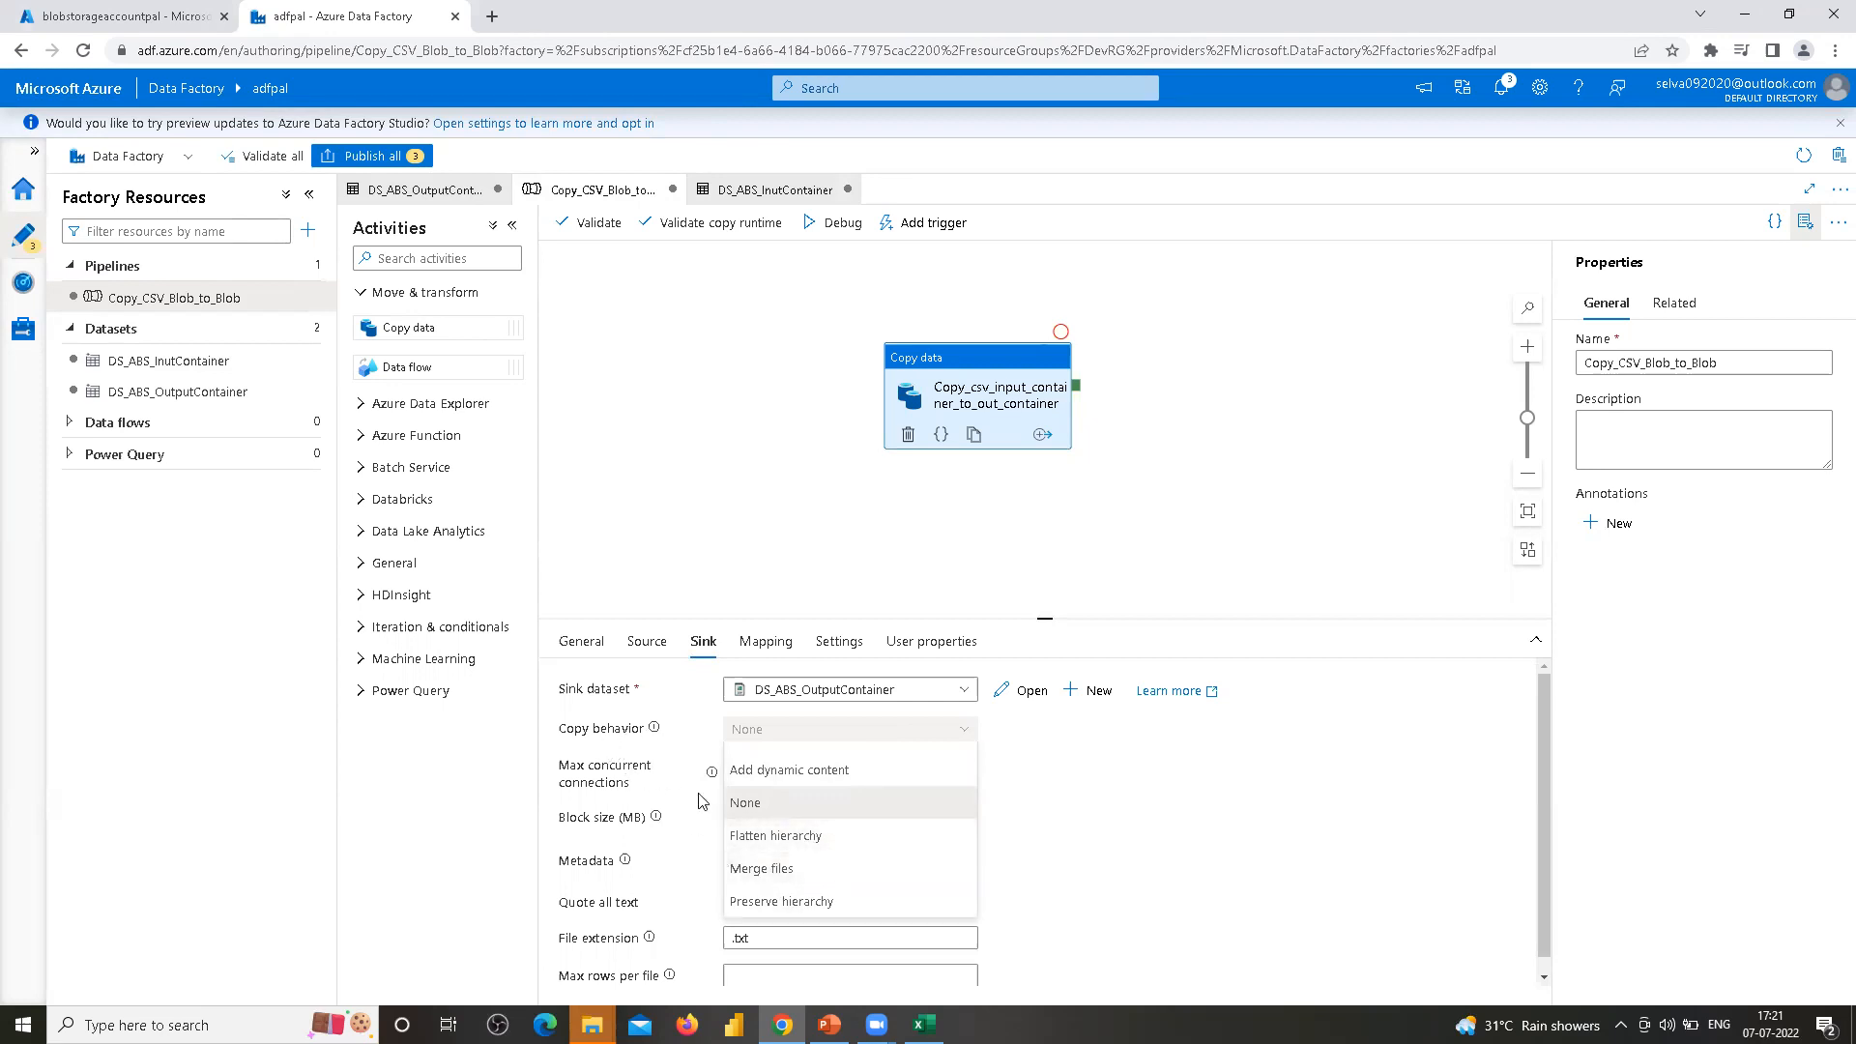
{"action": "left_click", "coordinate": [1256, 822]}
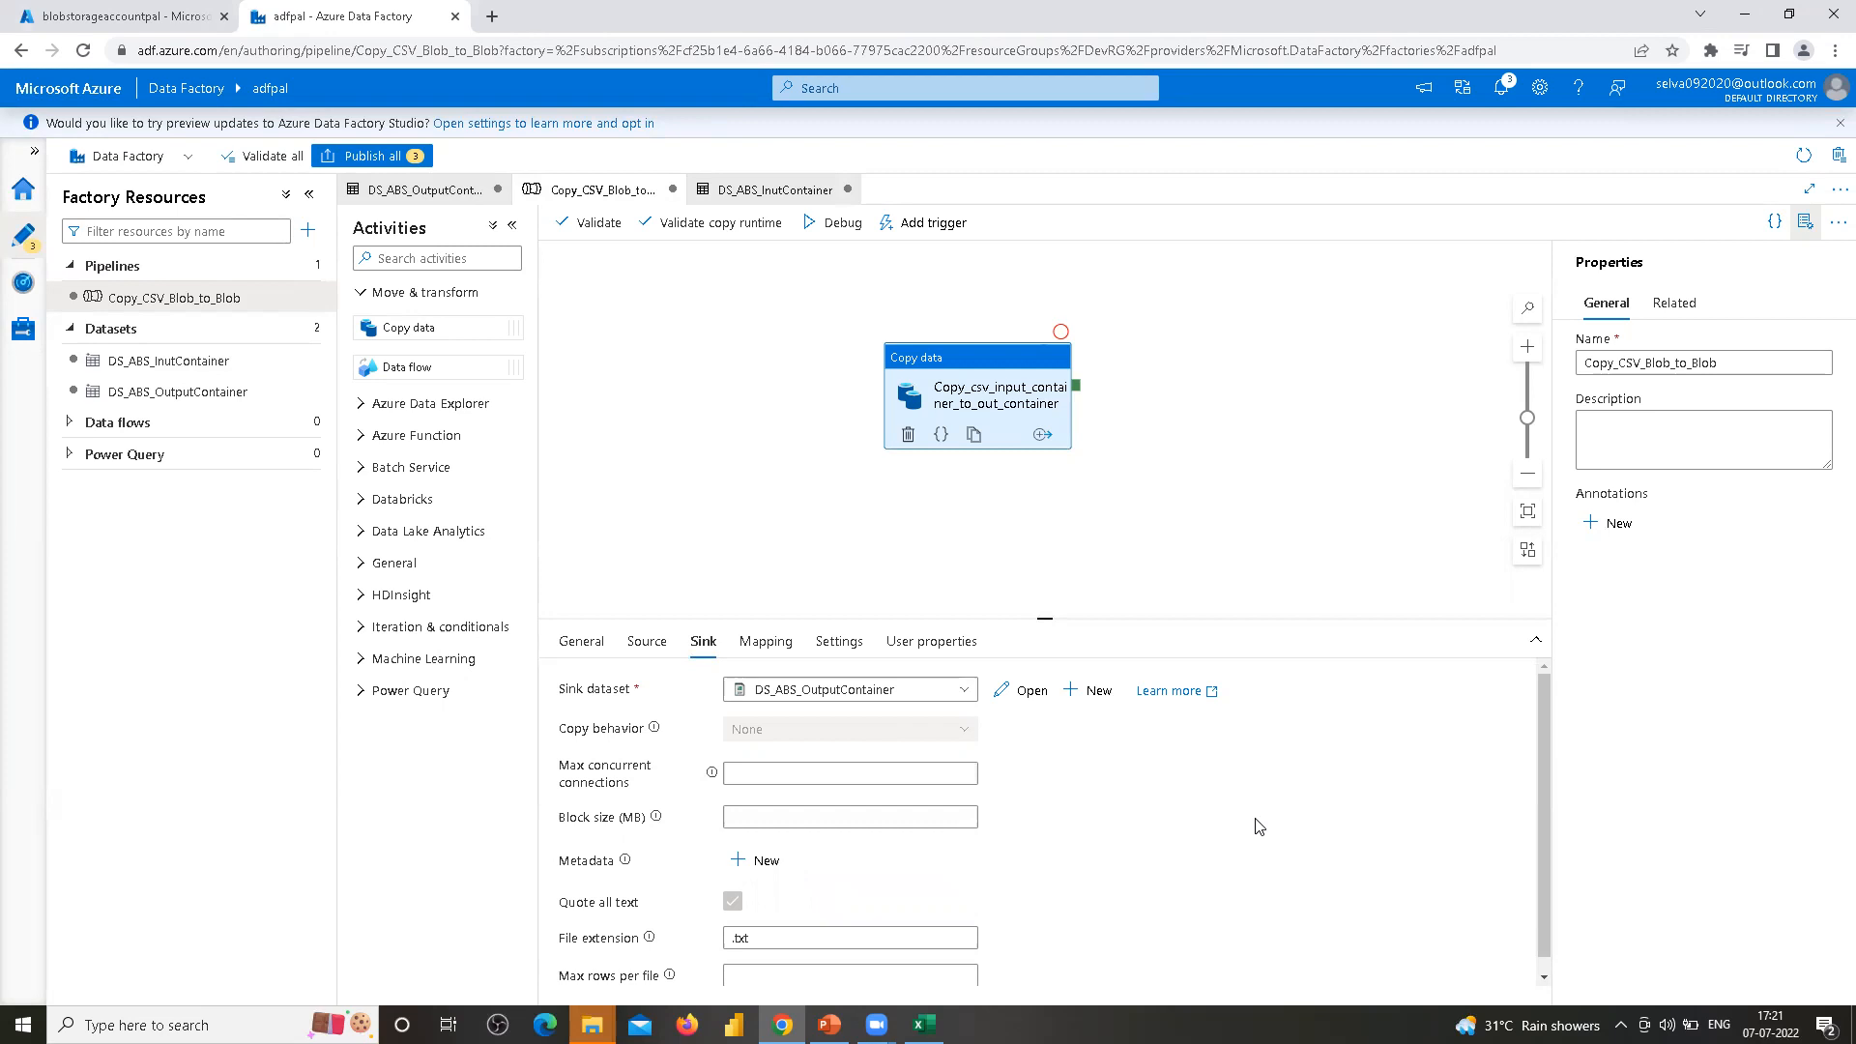
{"action": "left_click", "coordinate": [764, 939]}
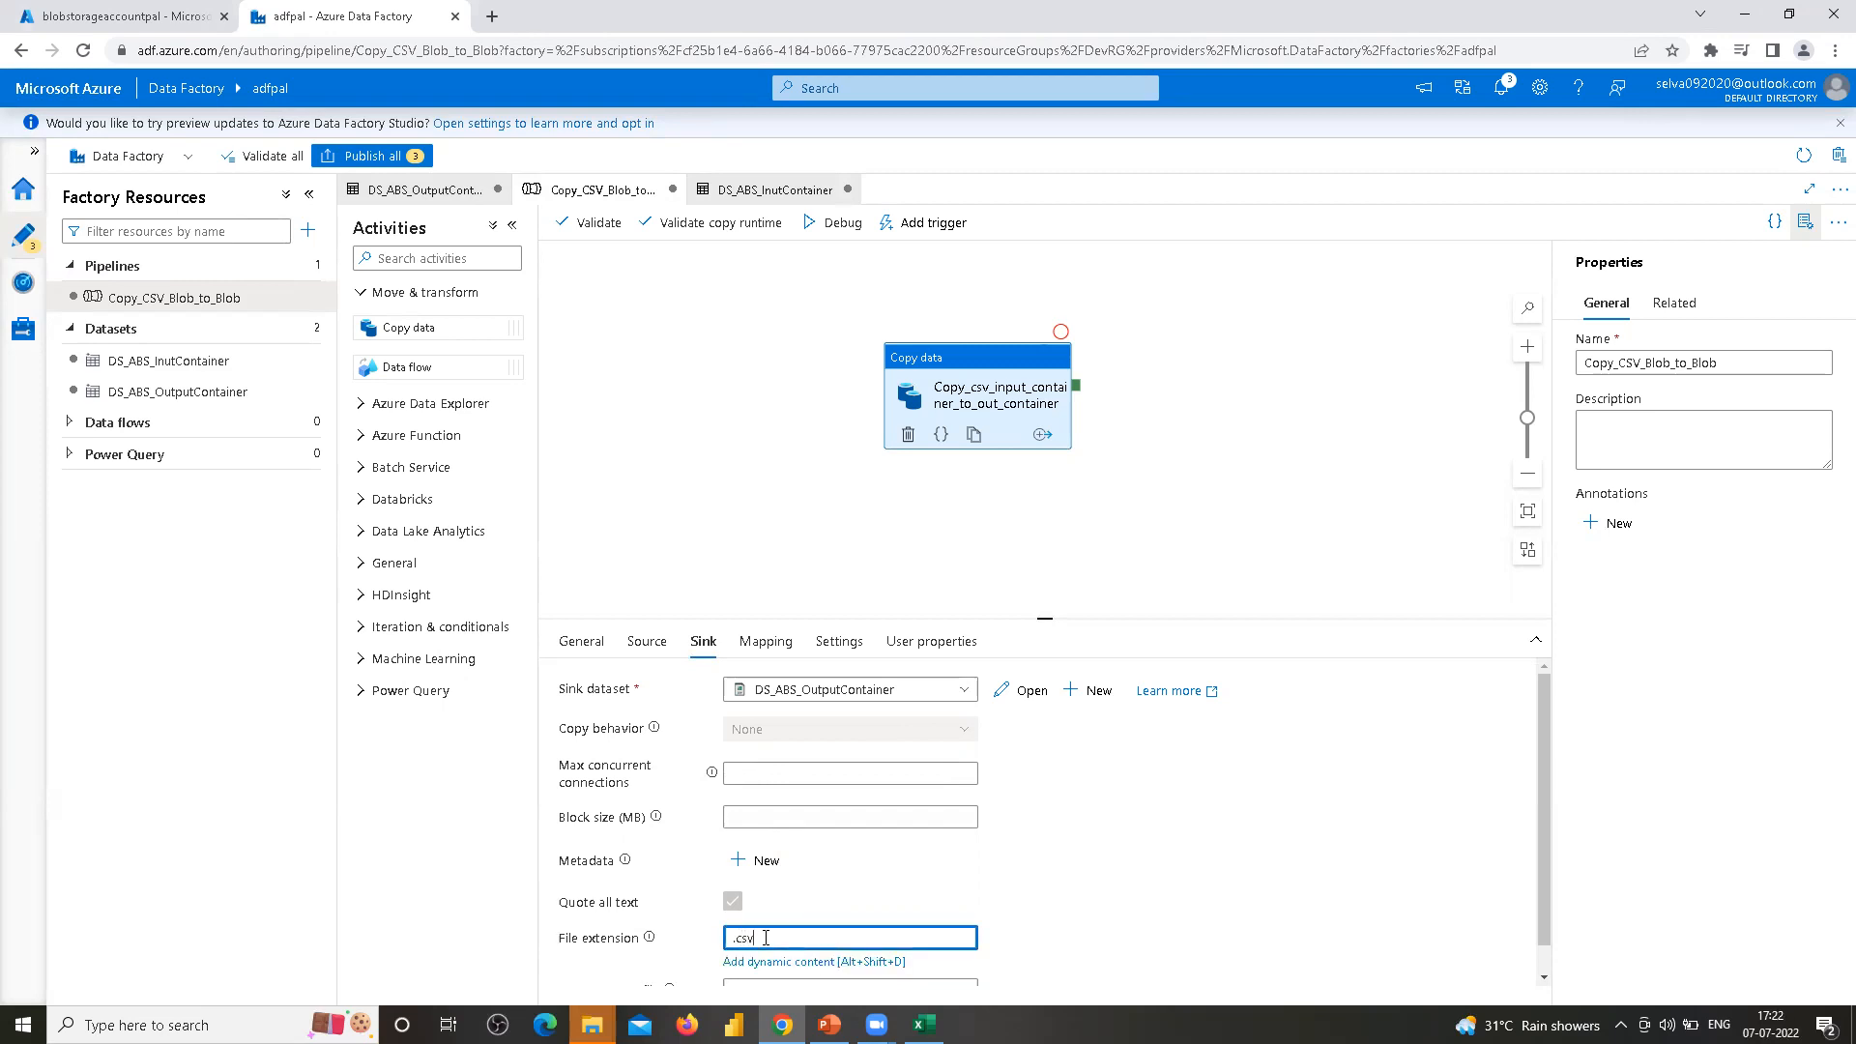
{"action": "left_click", "coordinate": [1160, 781]}
{"action": "scroll", "coordinate": [1160, 783], "scroll_direction": "down", "scroll_amount": 1}
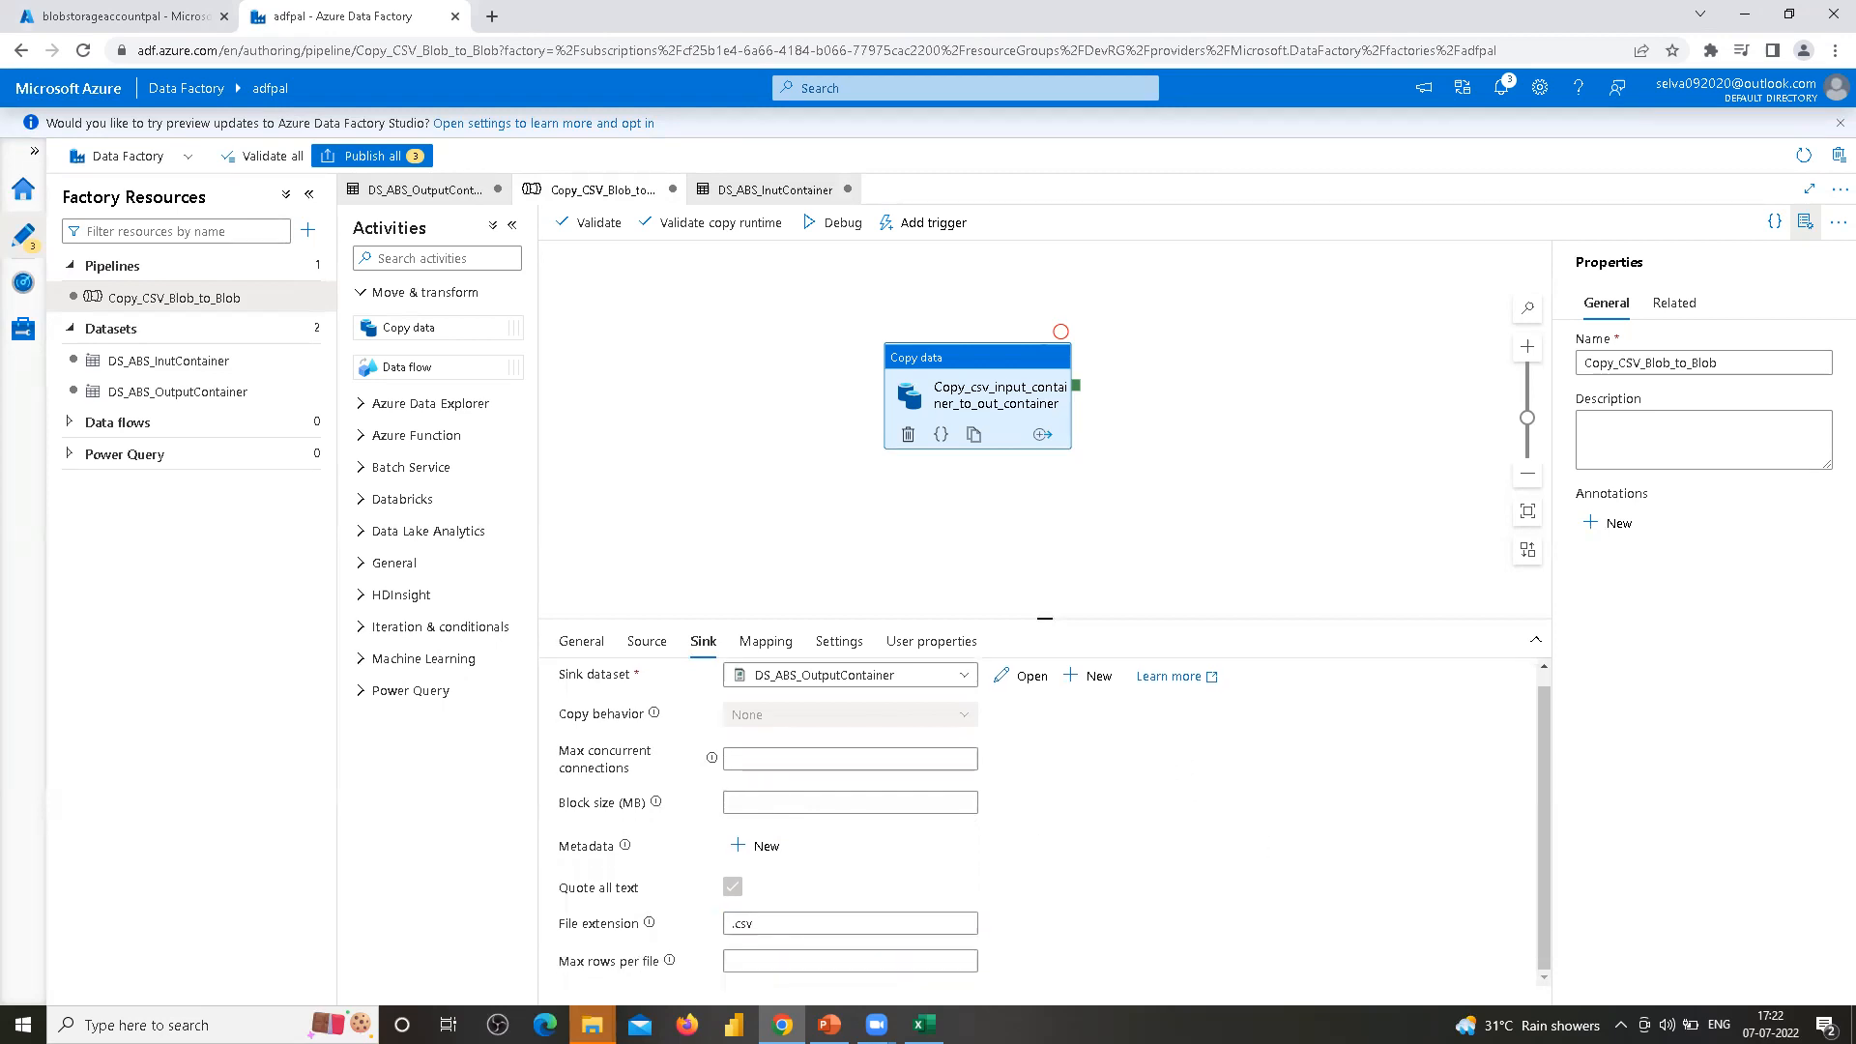
Import schemas in the copy activity's mapping to map source columns to destination columns
{"action": "left_click", "coordinate": [770, 649]}
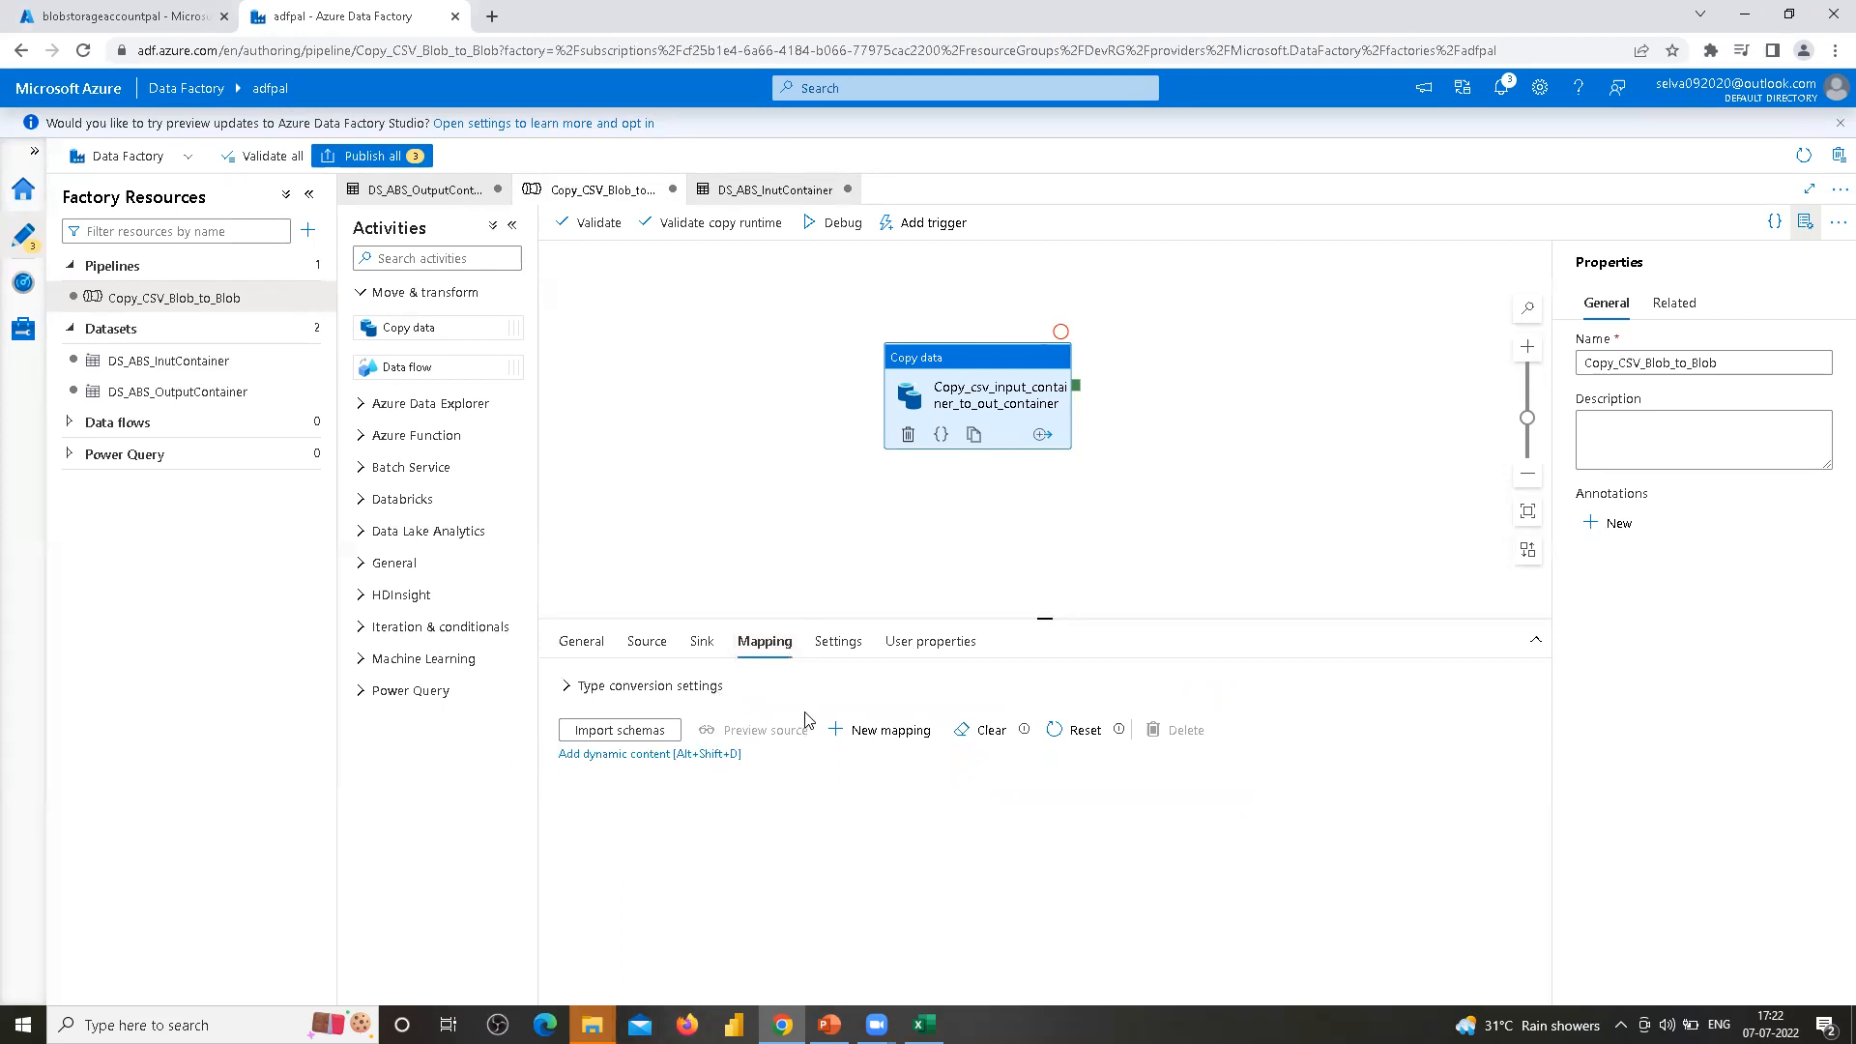
{"action": "left_click", "coordinate": [635, 733]}
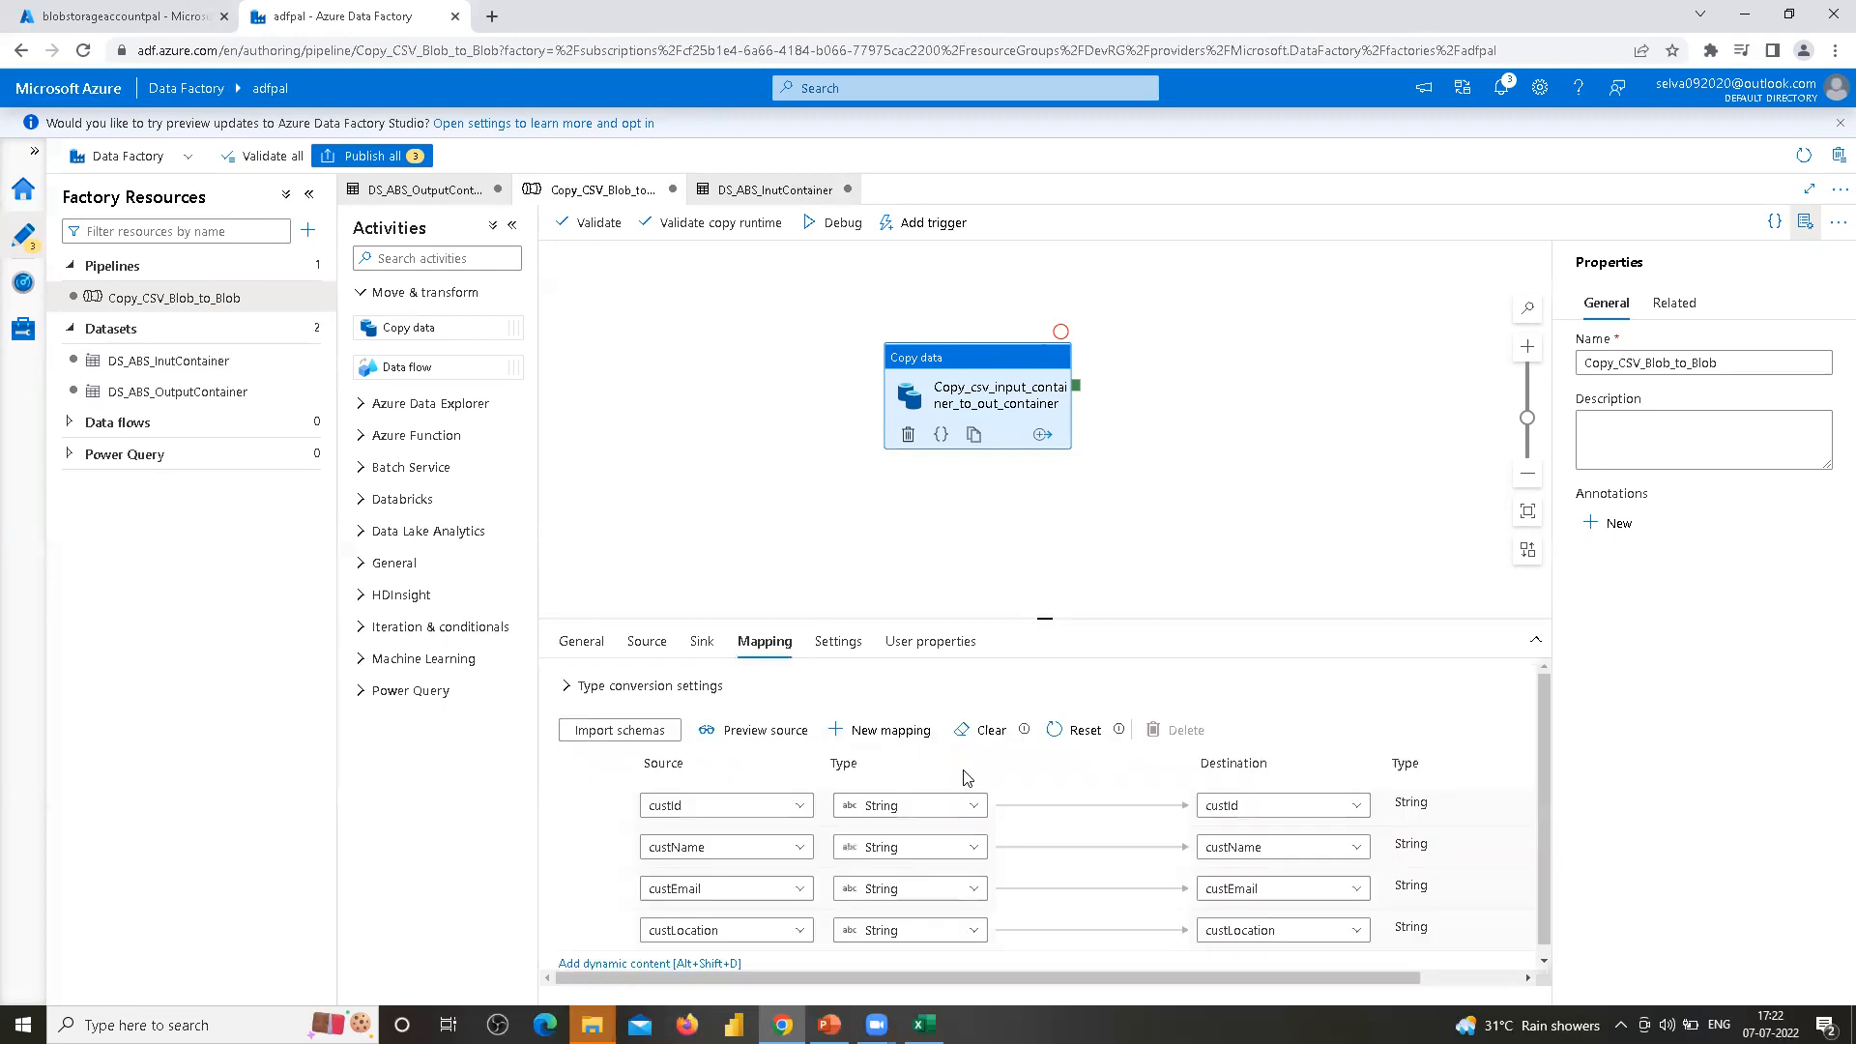
{"action": "scroll", "coordinate": [966, 784], "scroll_direction": "down", "scroll_amount": 1}
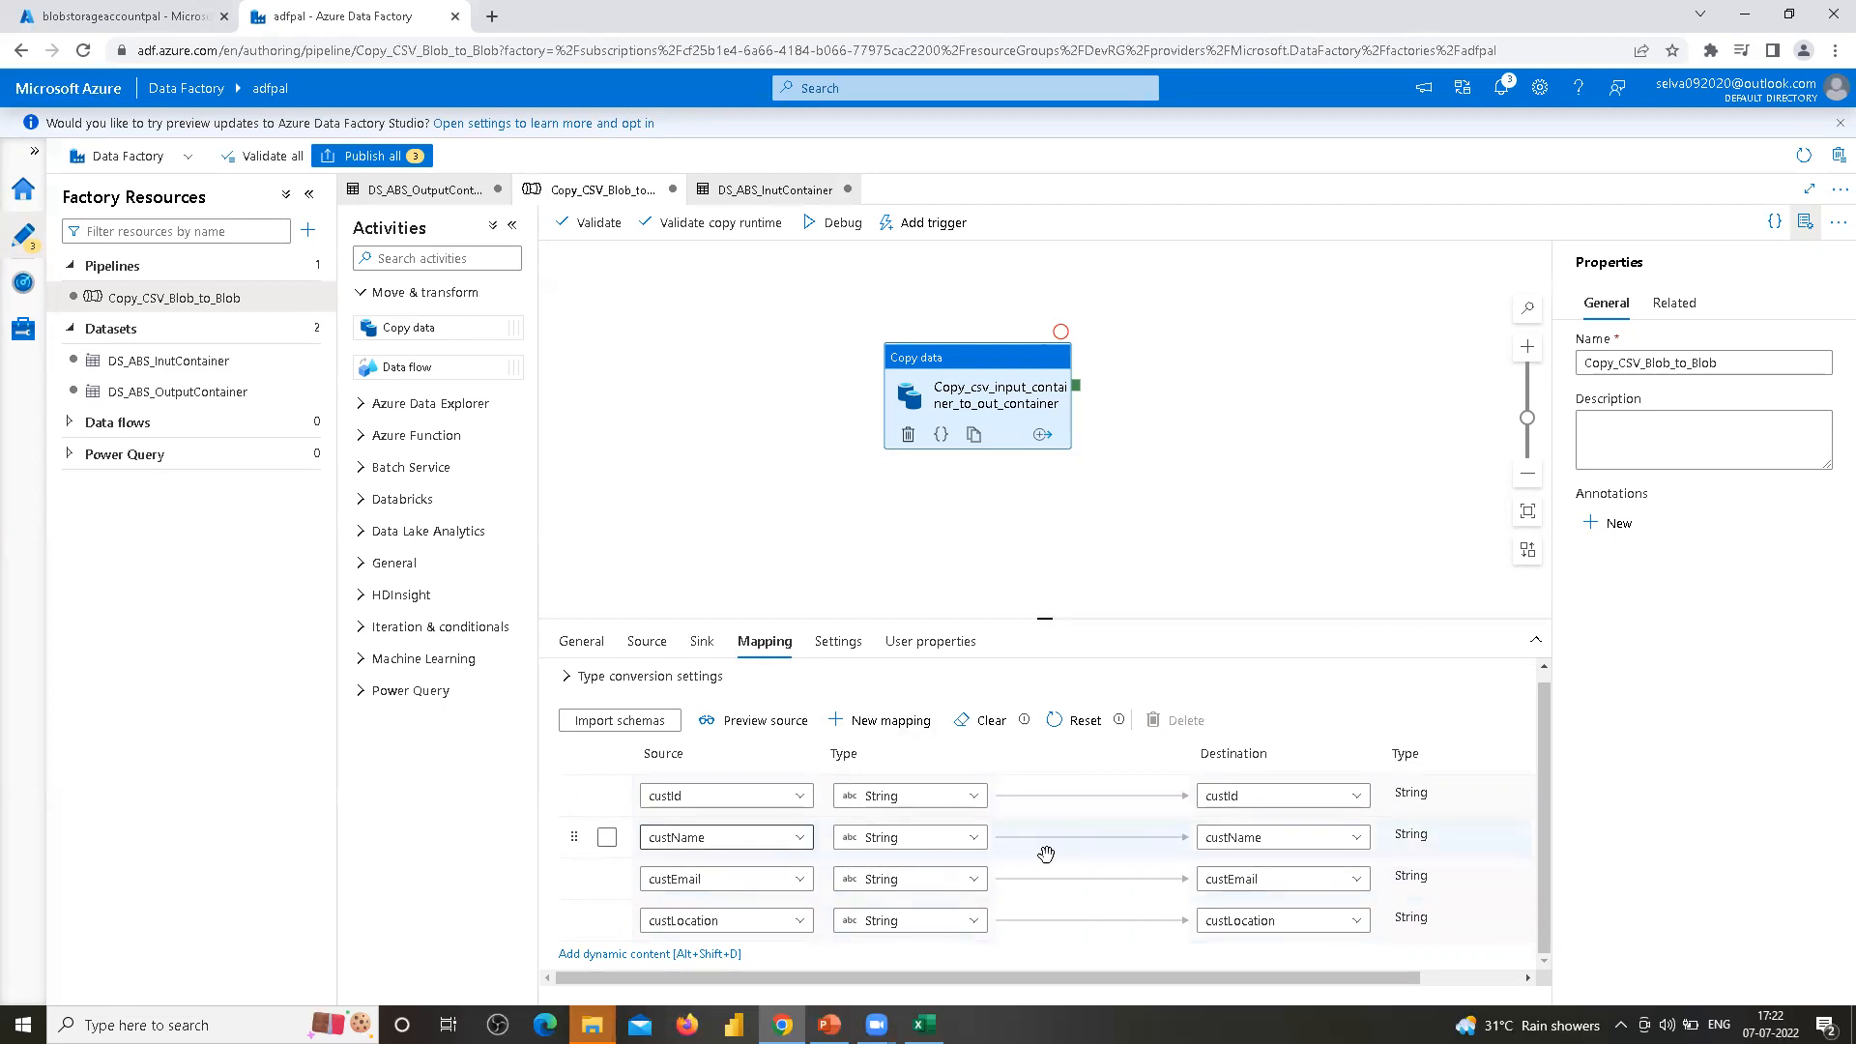
Review the copy activity's Settings and User properties options, including the data integration unit choices
{"action": "left_click", "coordinate": [838, 641]}
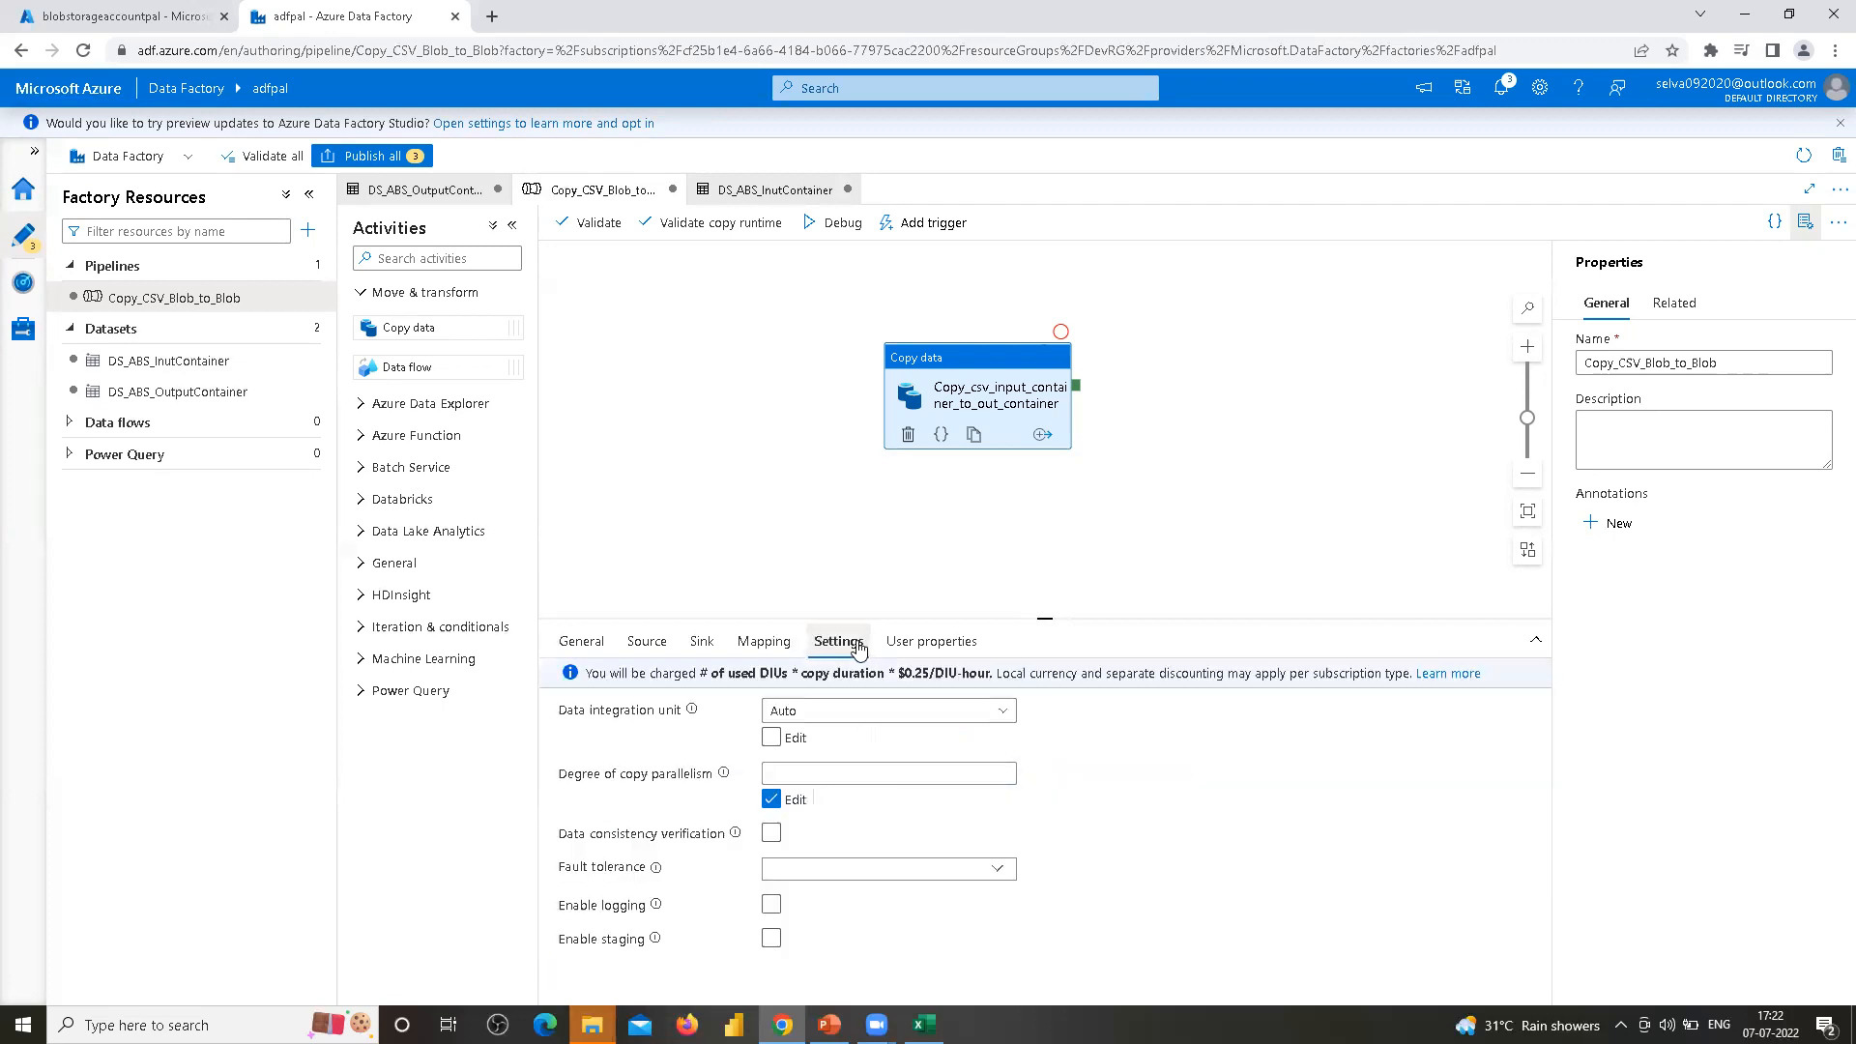
{"action": "left_click", "coordinate": [770, 798]}
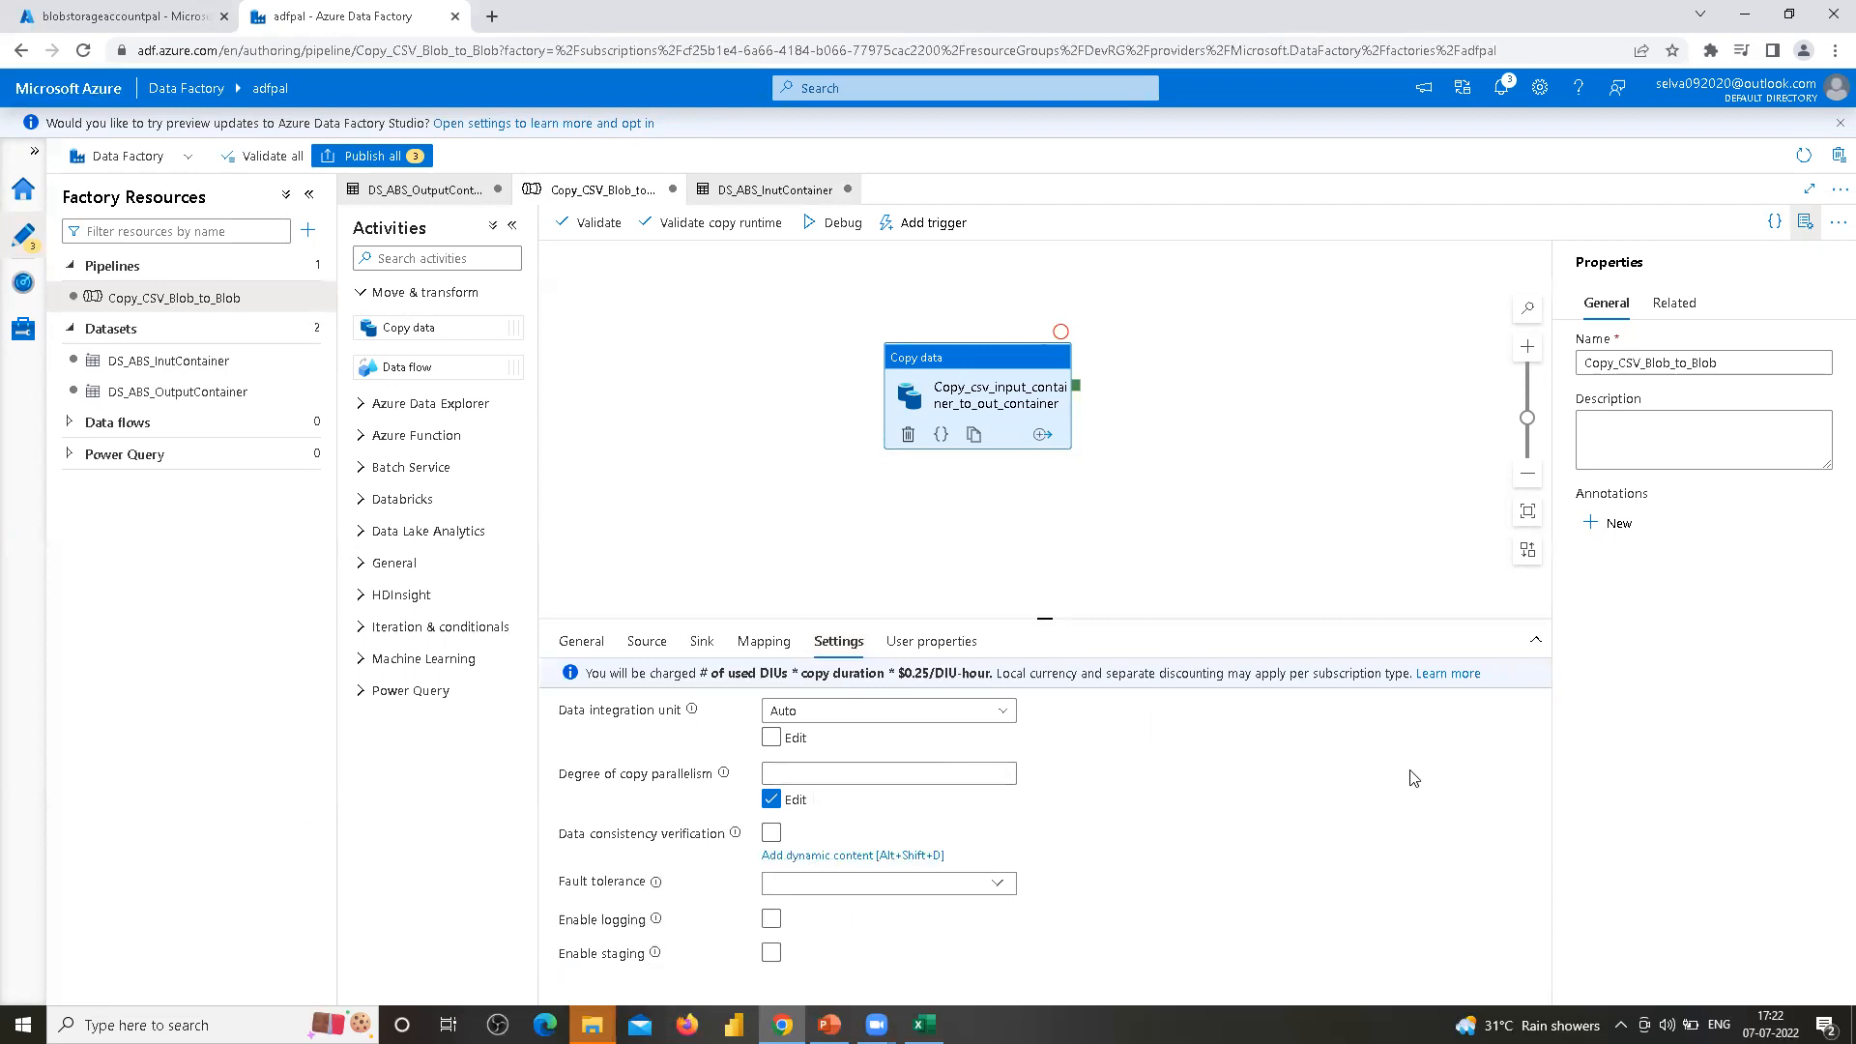
{"action": "left_click", "coordinate": [930, 642]}
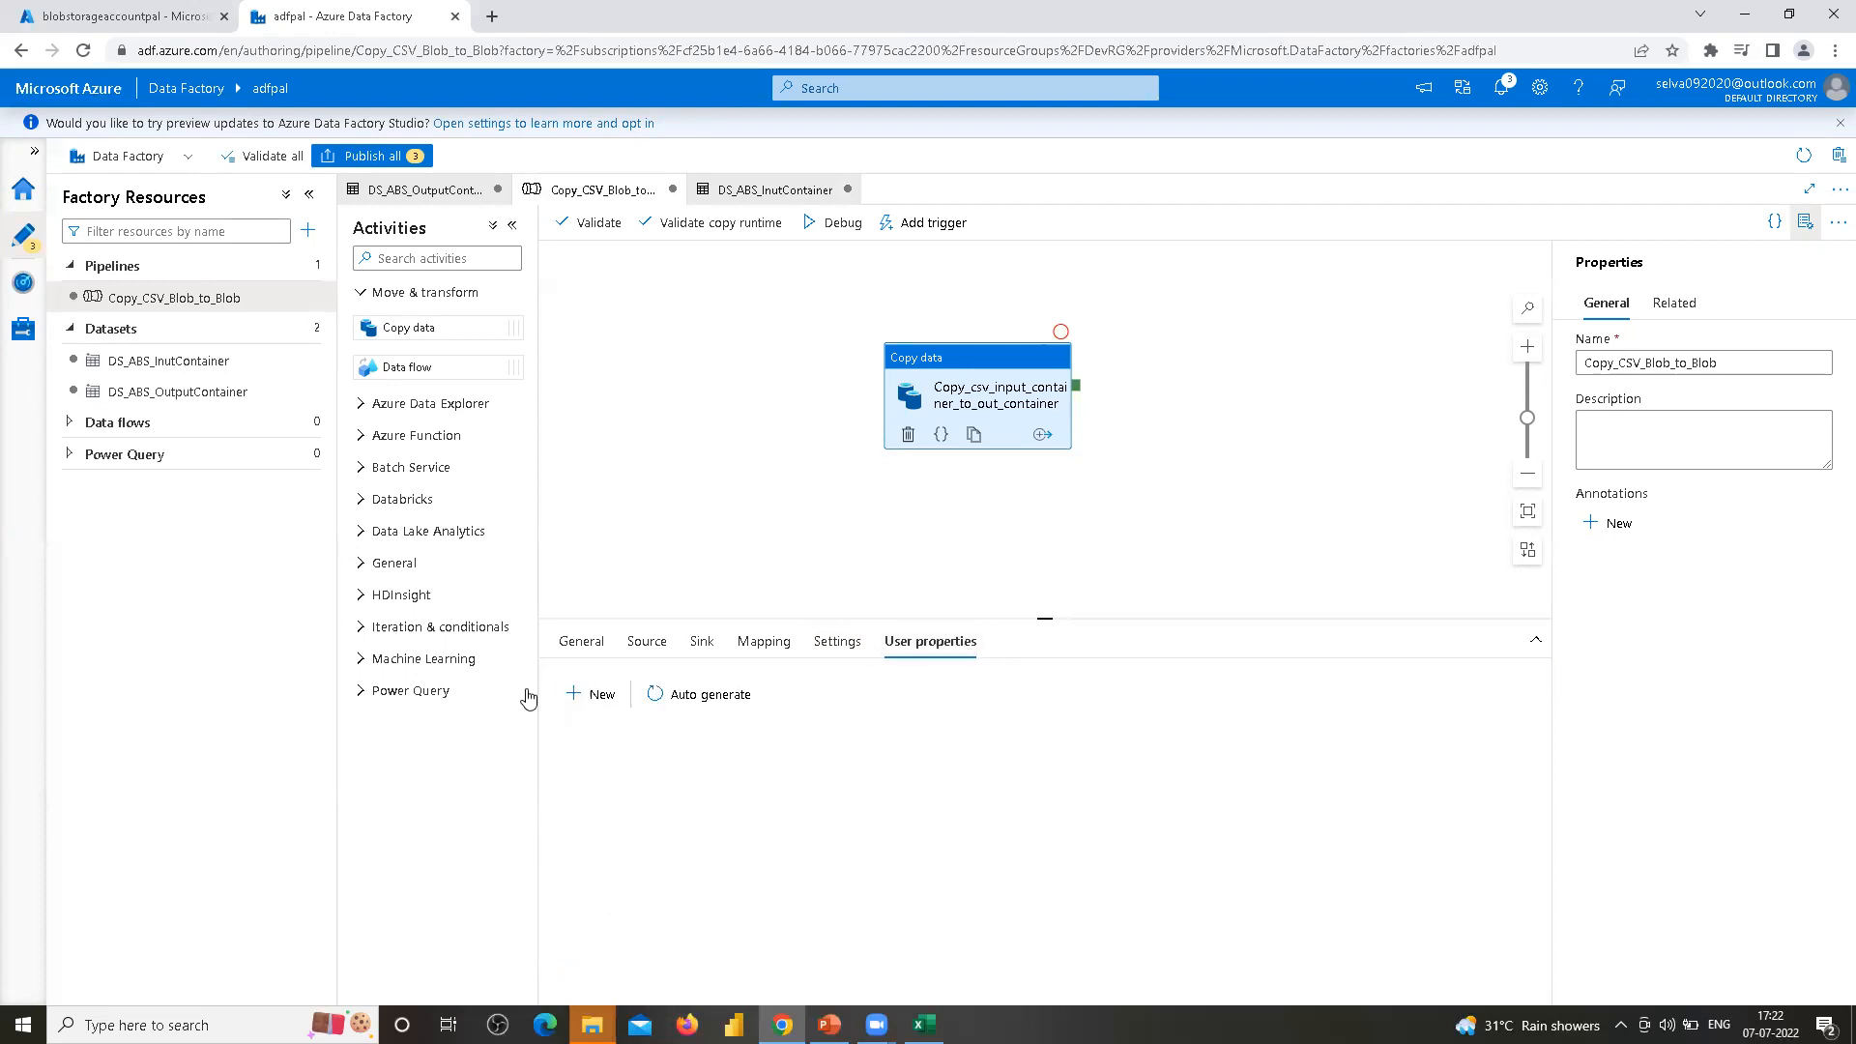
{"action": "left_click", "coordinate": [835, 644]}
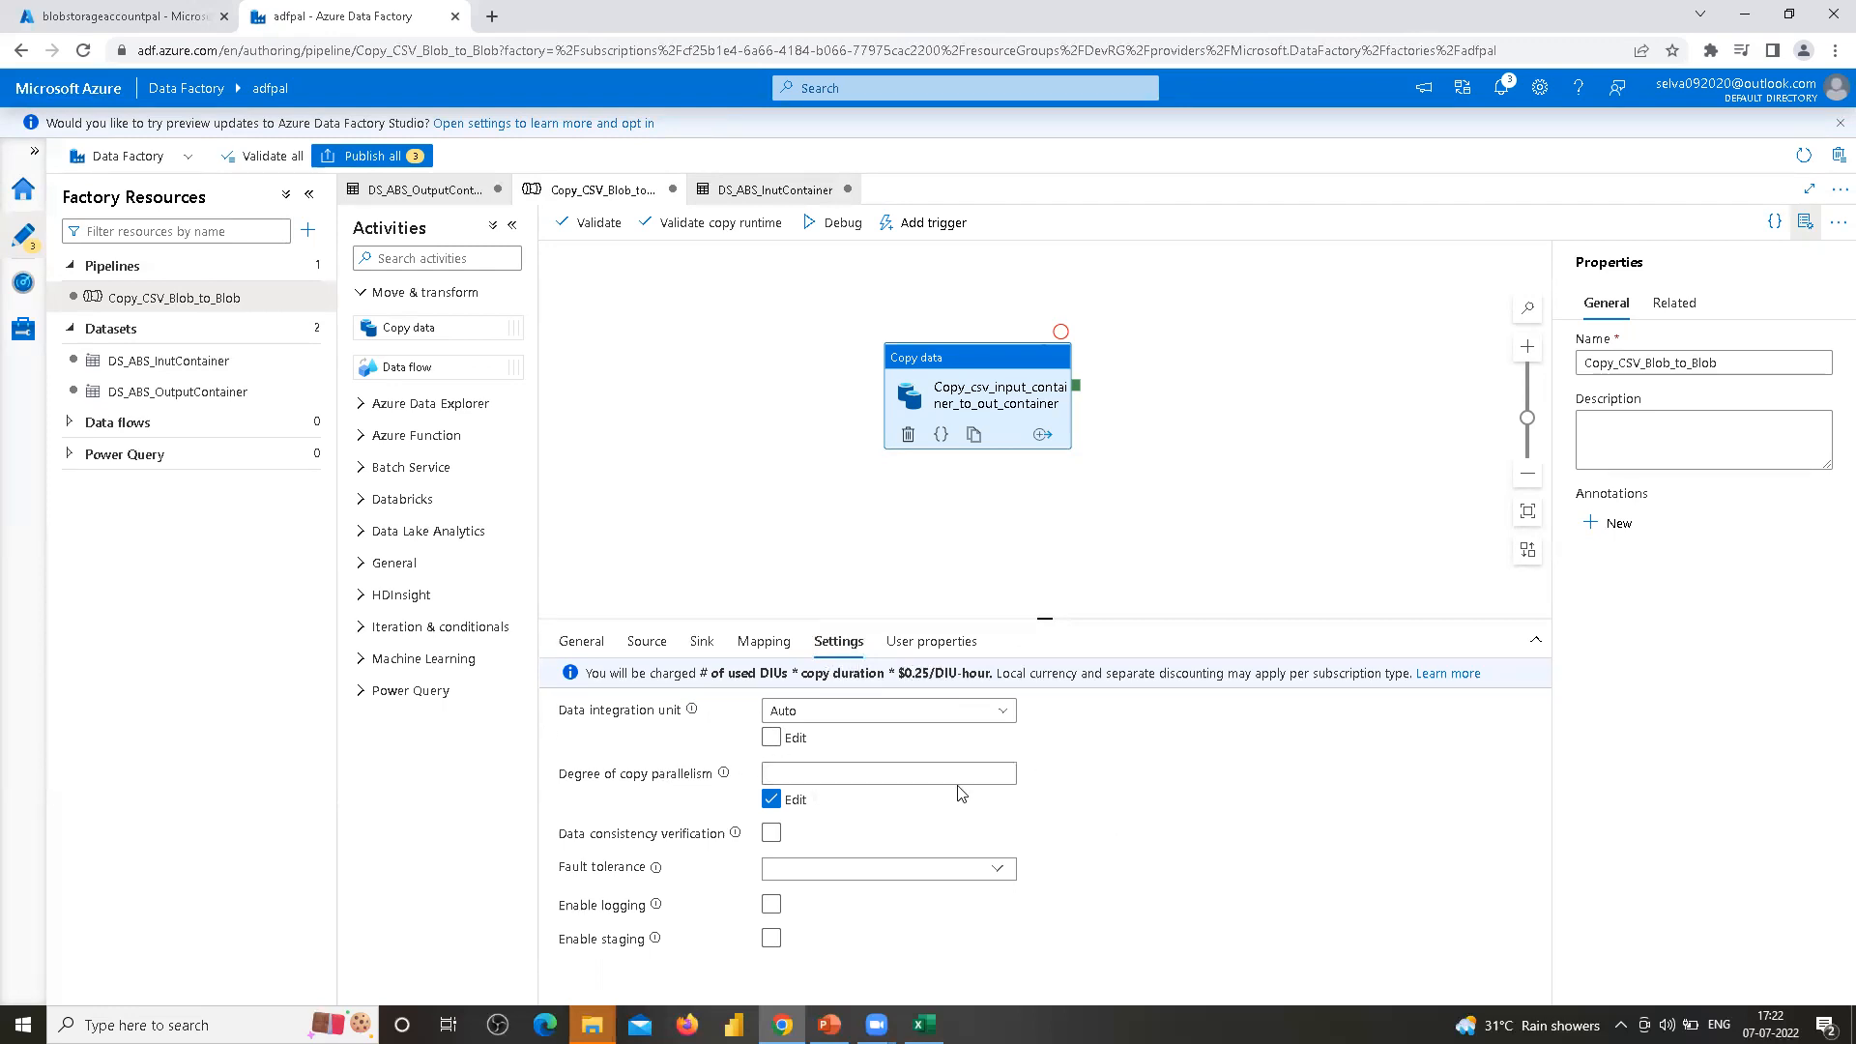
{"action": "left_click", "coordinate": [1006, 716]}
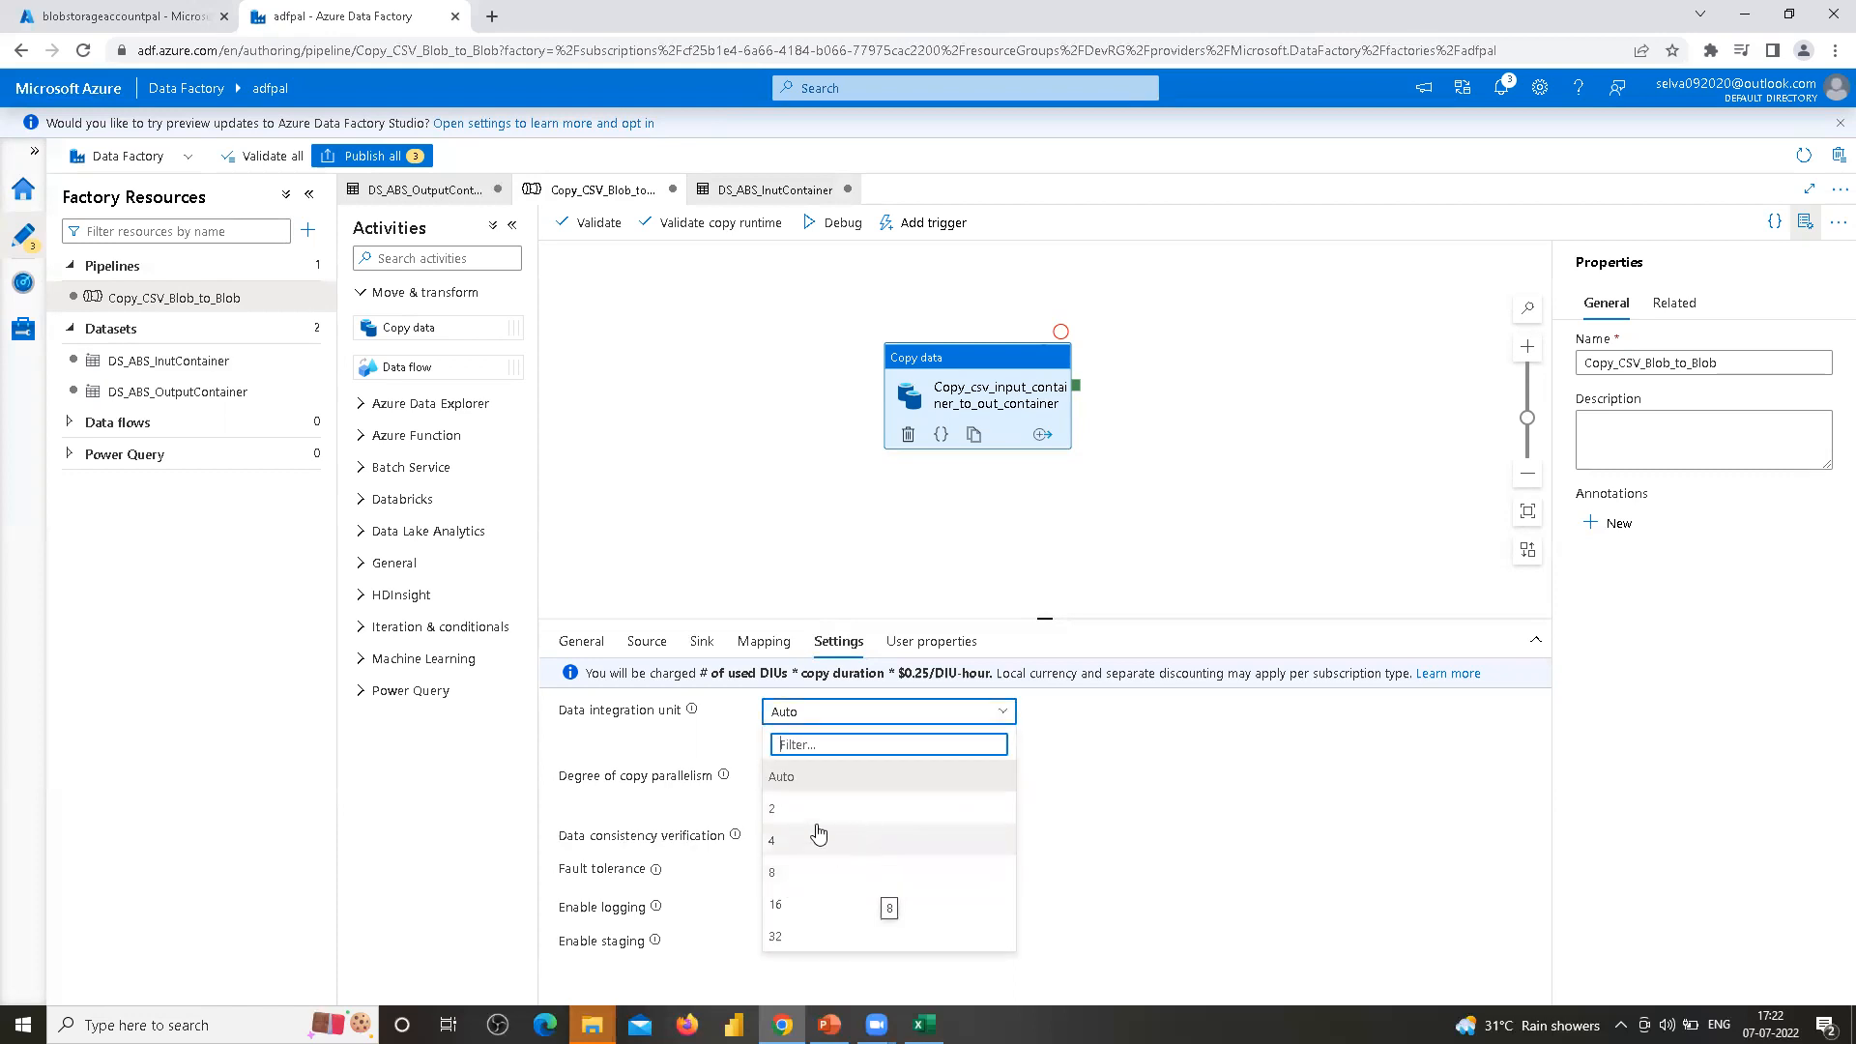
{"action": "left_click", "coordinate": [1243, 760]}
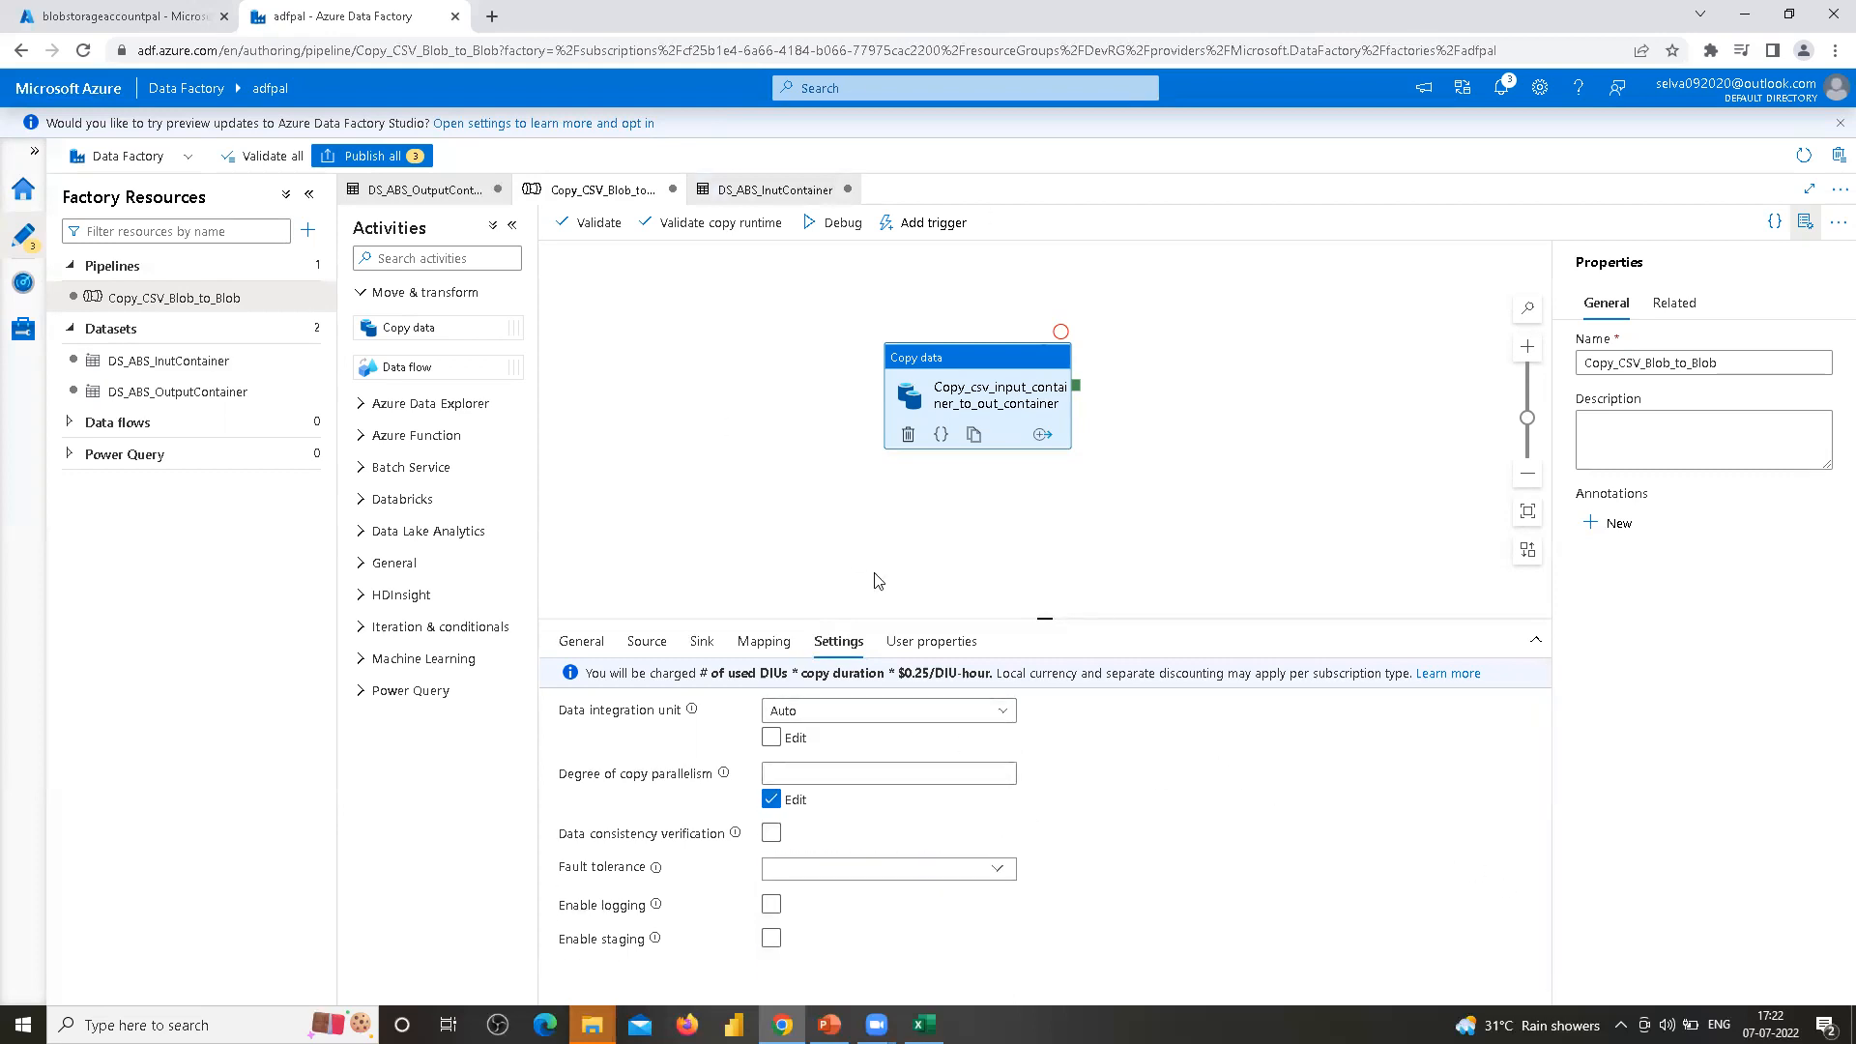
Validate the pipeline
{"action": "left_click", "coordinate": [782, 324]}
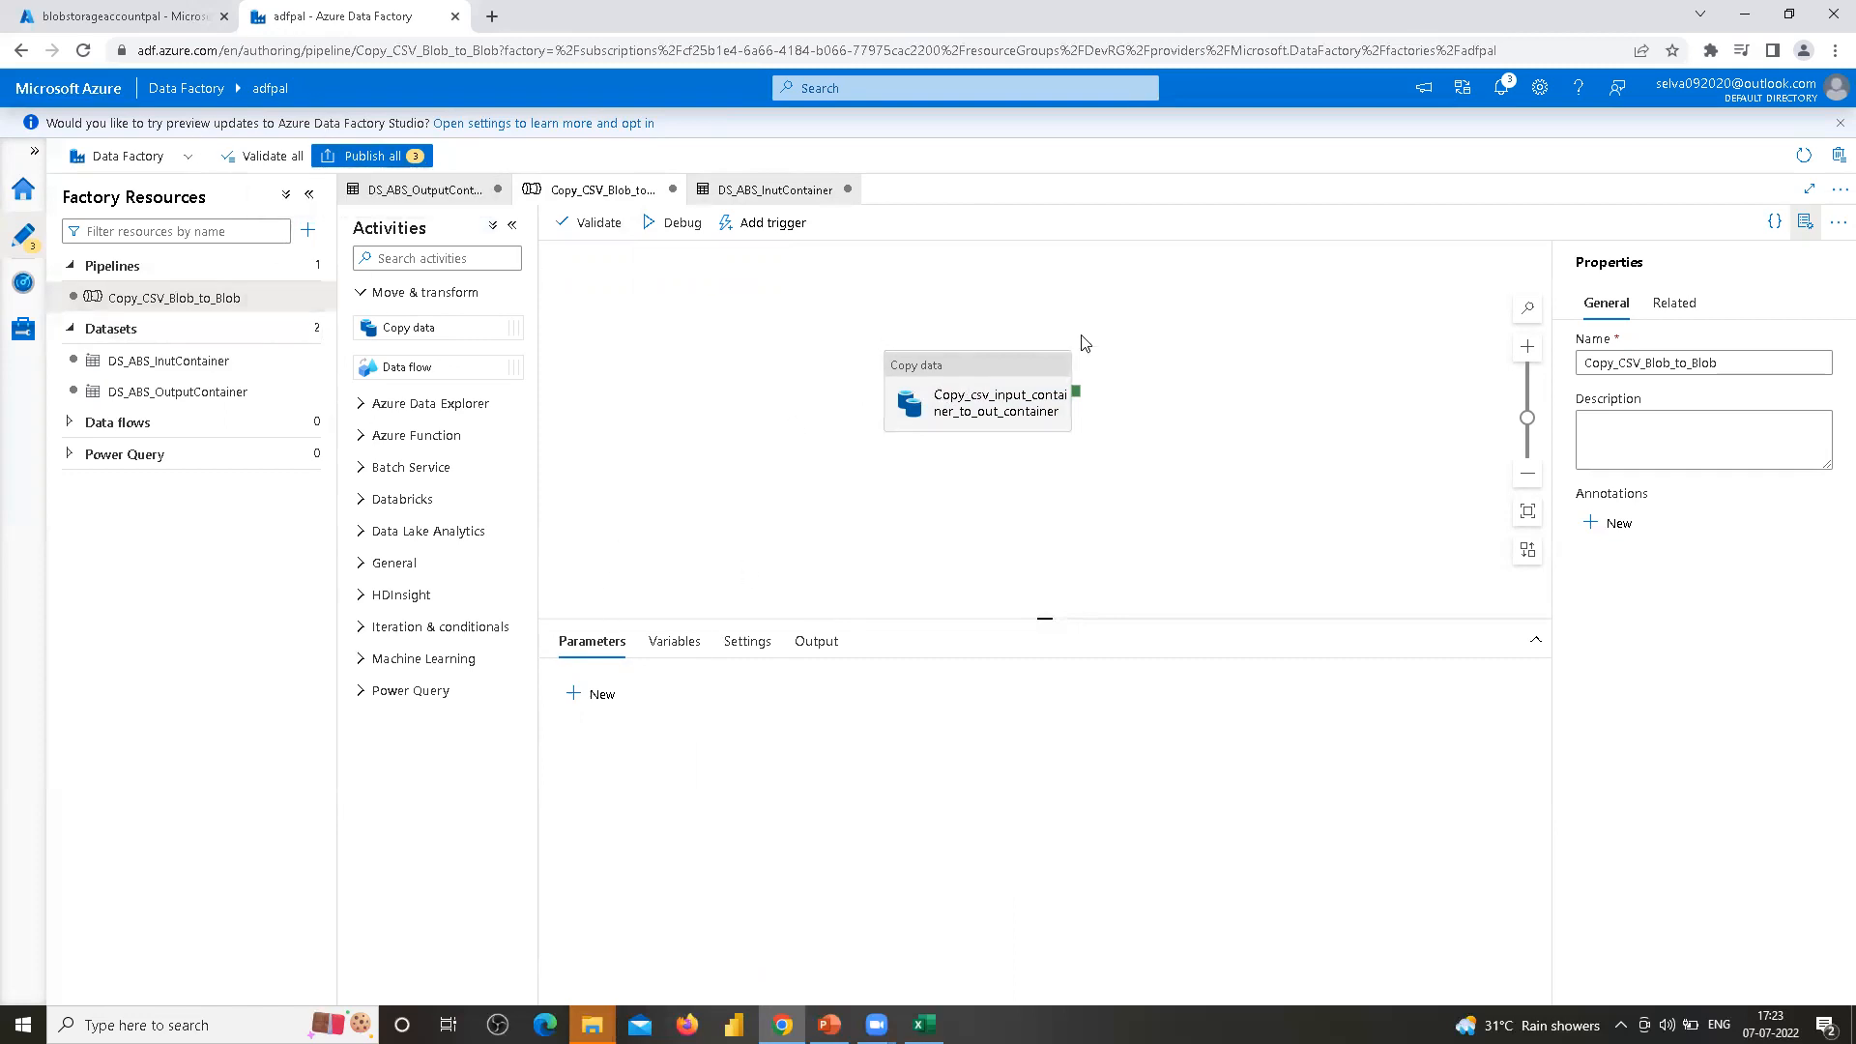
{"action": "left_click", "coordinate": [674, 232]}
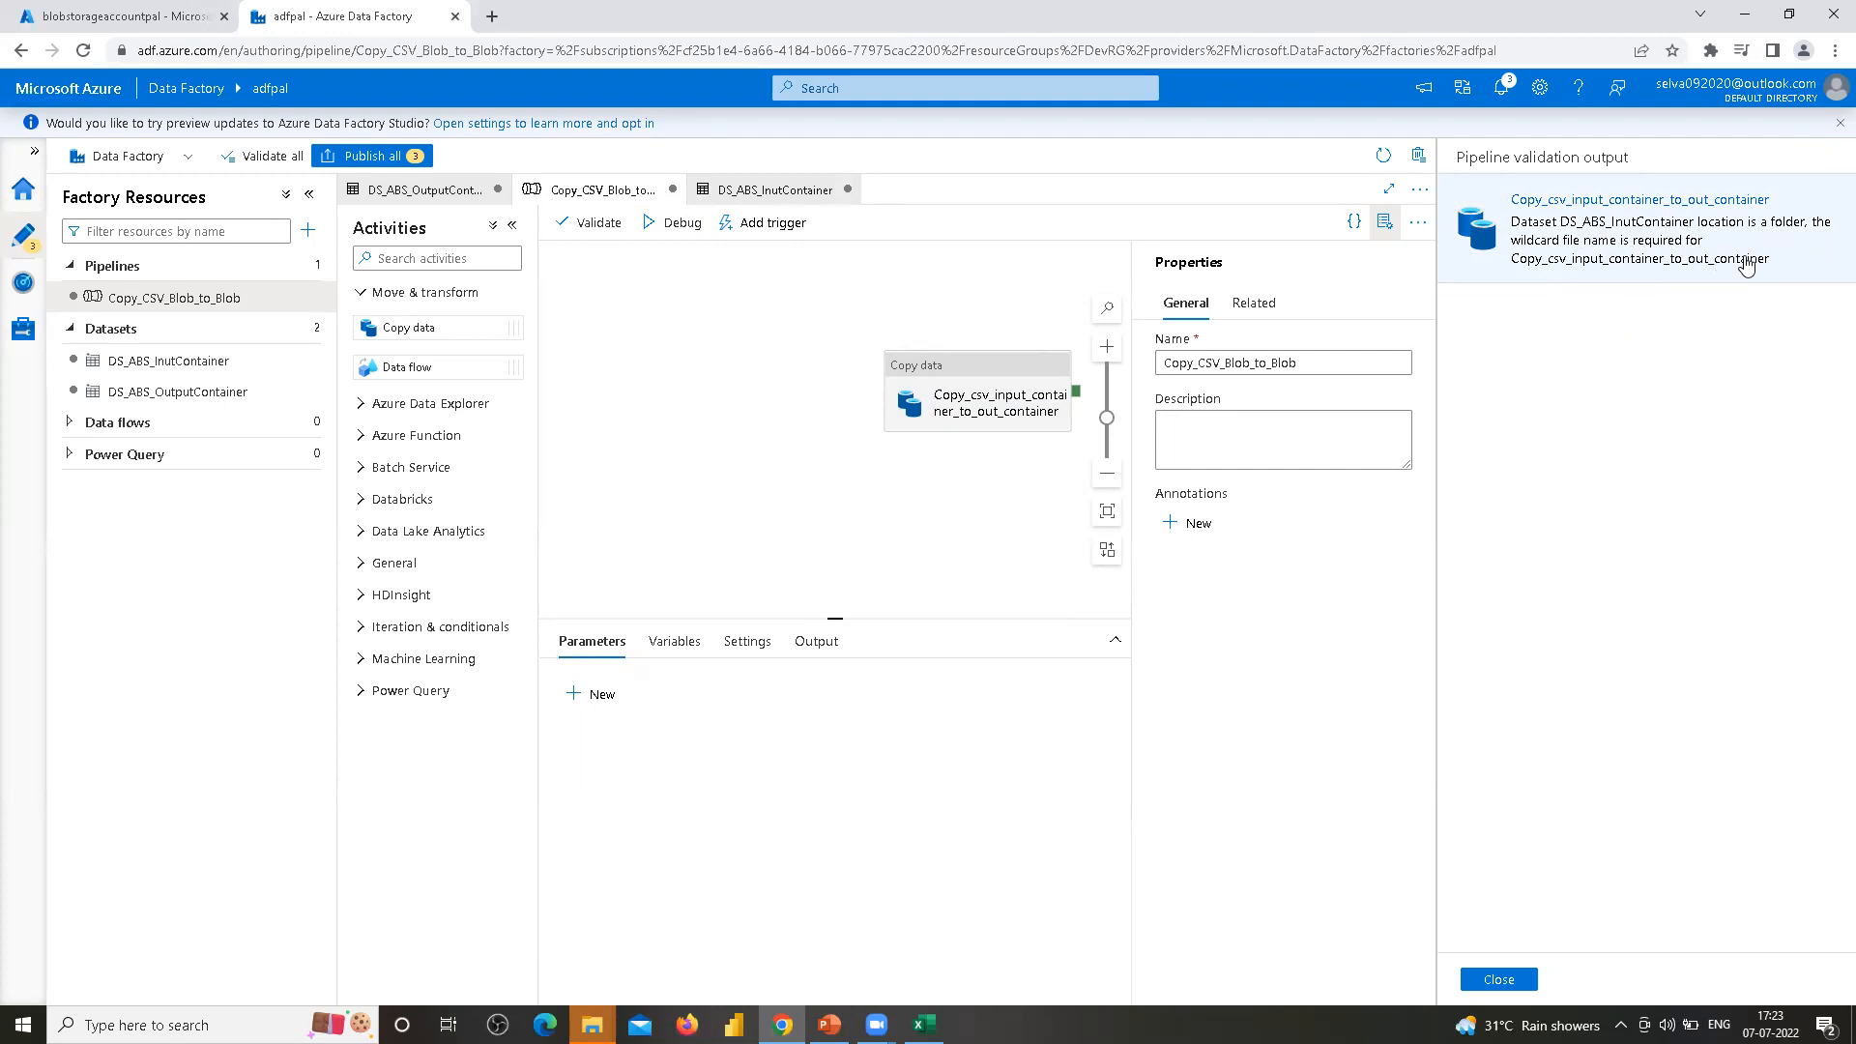
Close the validation output and open the copy activity's source settings
{"action": "left_click", "coordinate": [1498, 980]}
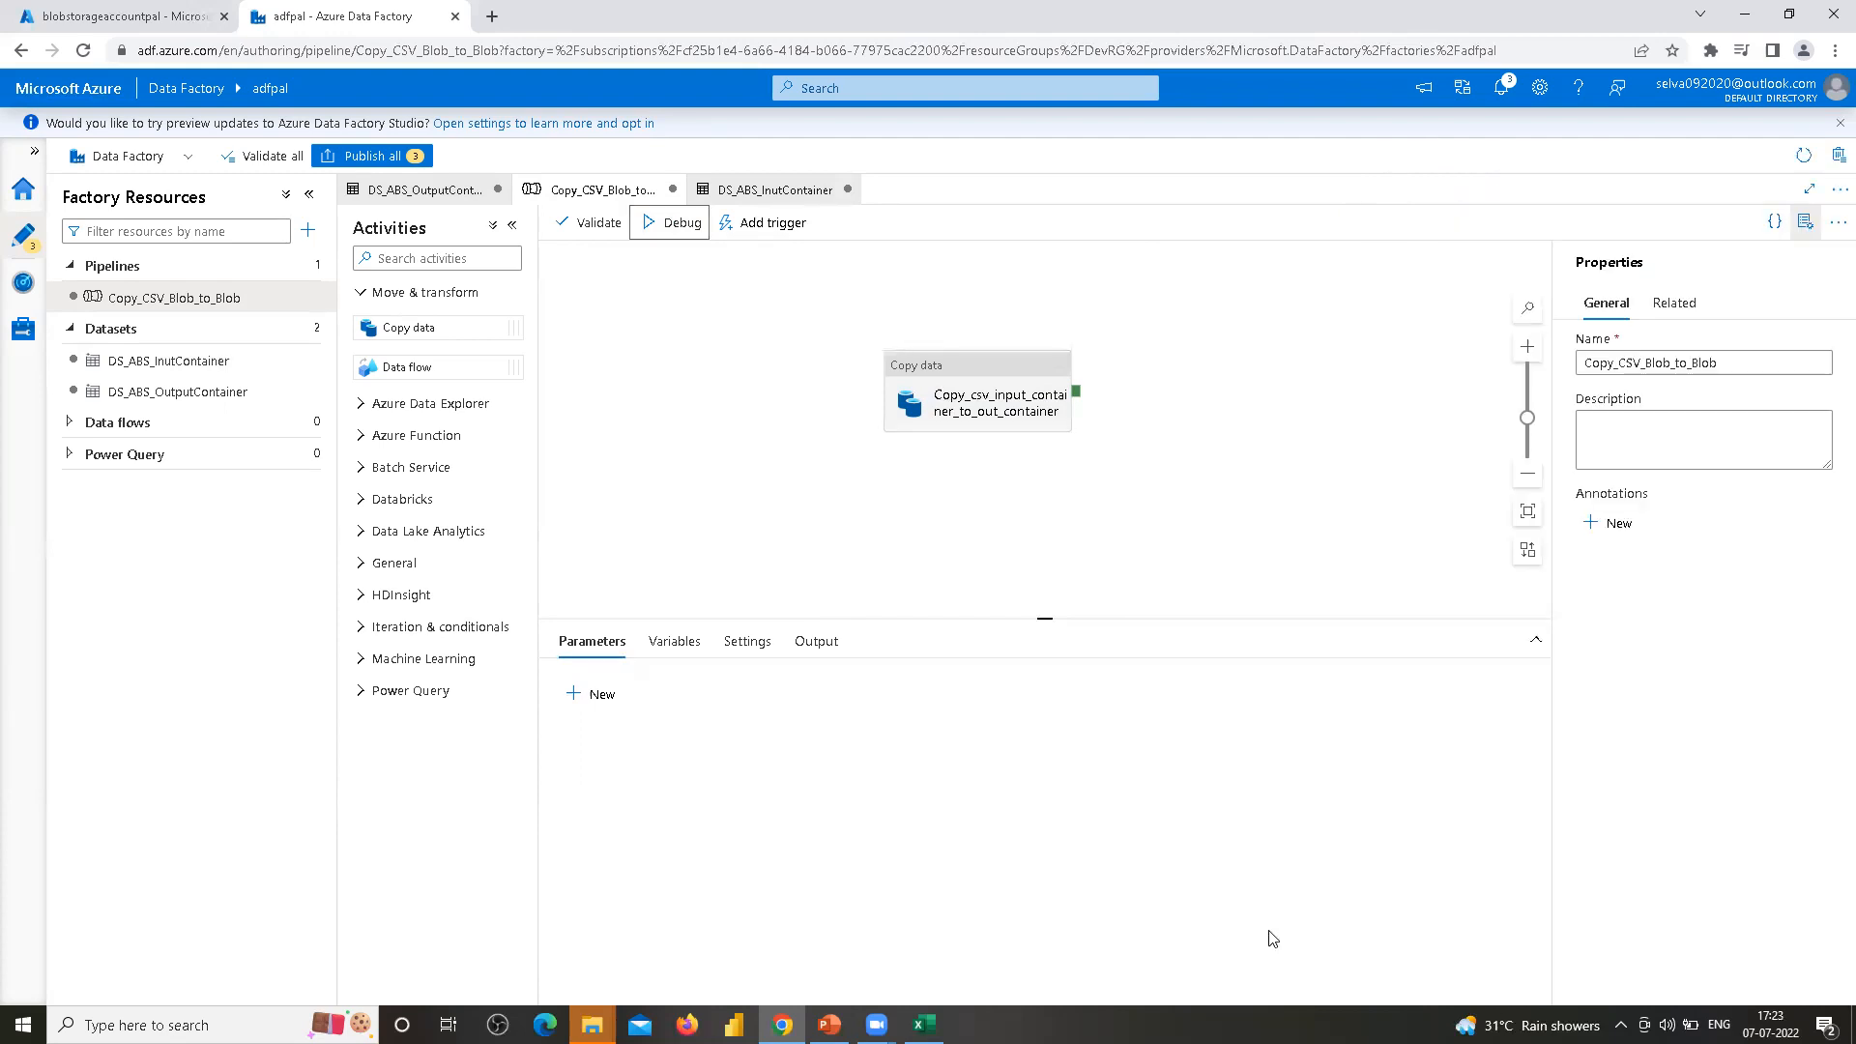
{"action": "left_click", "coordinate": [988, 372]}
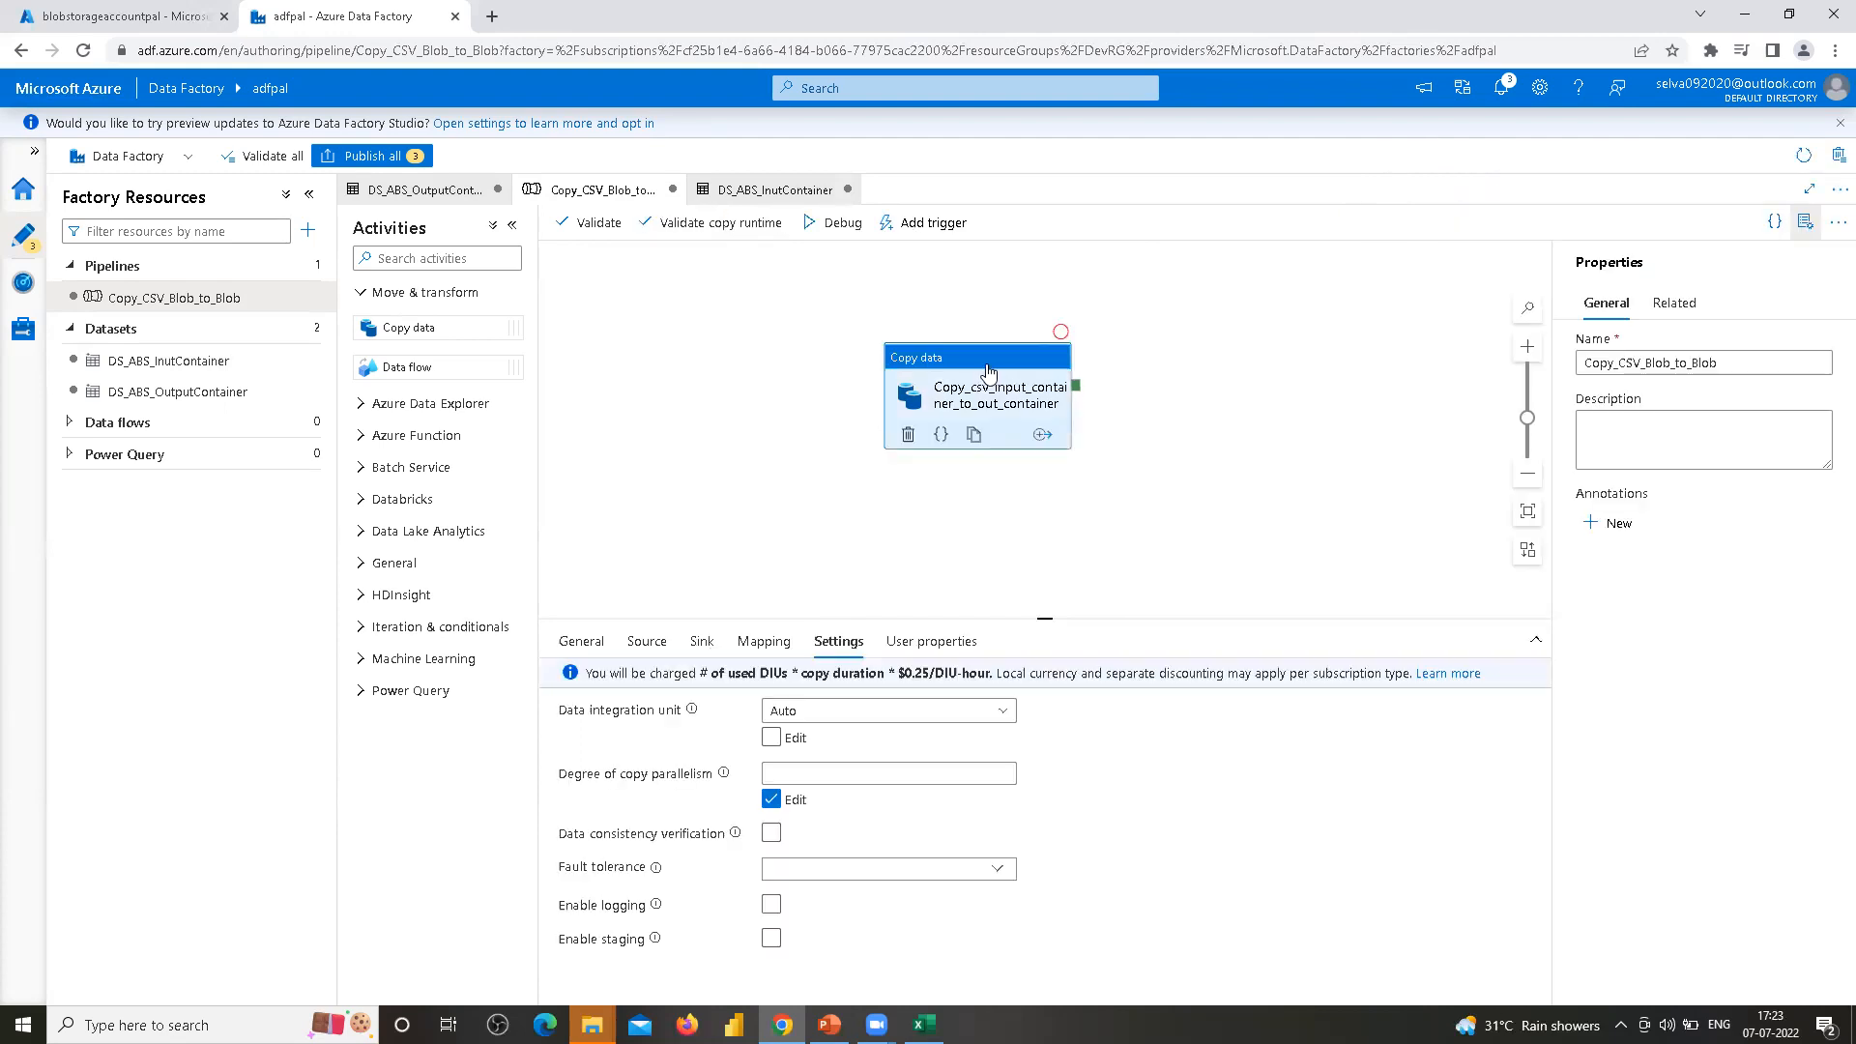
{"action": "left_click", "coordinate": [646, 641]}
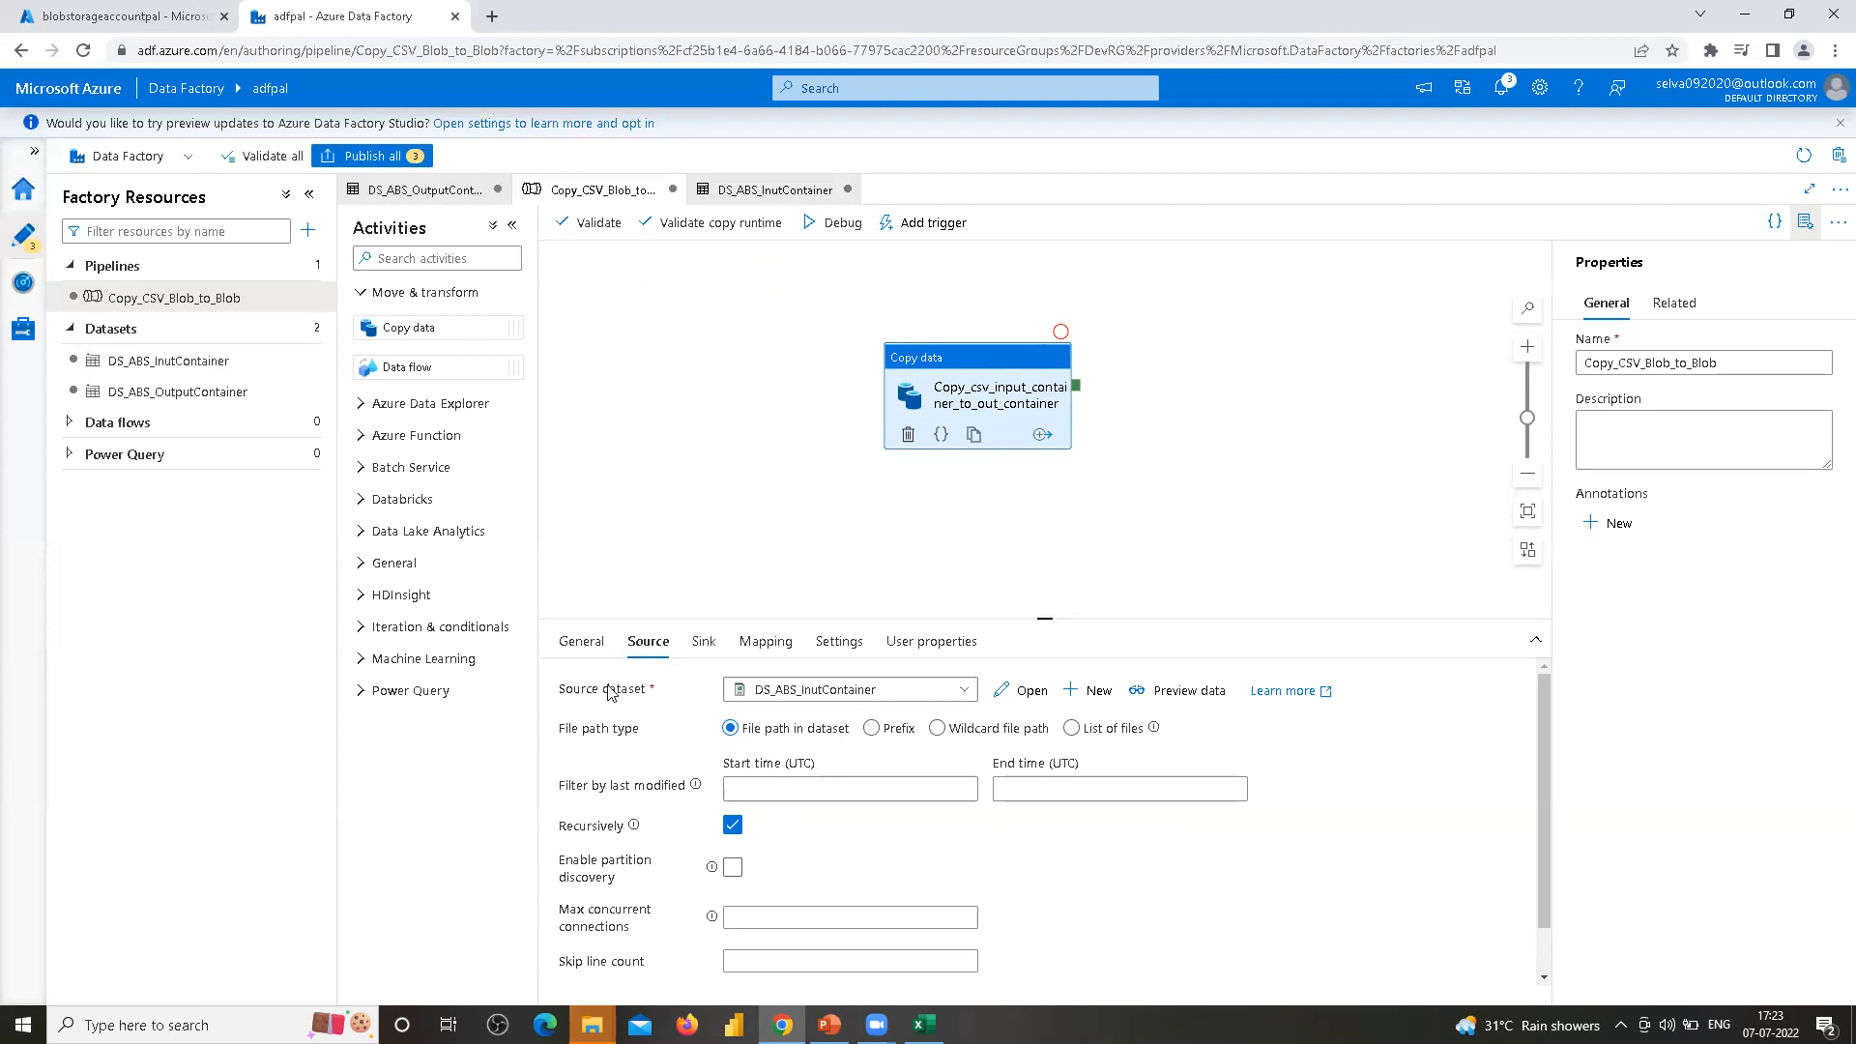
Try to run the pipeline in debug mode, then dismiss the validation output
{"action": "left_click", "coordinate": [842, 224]}
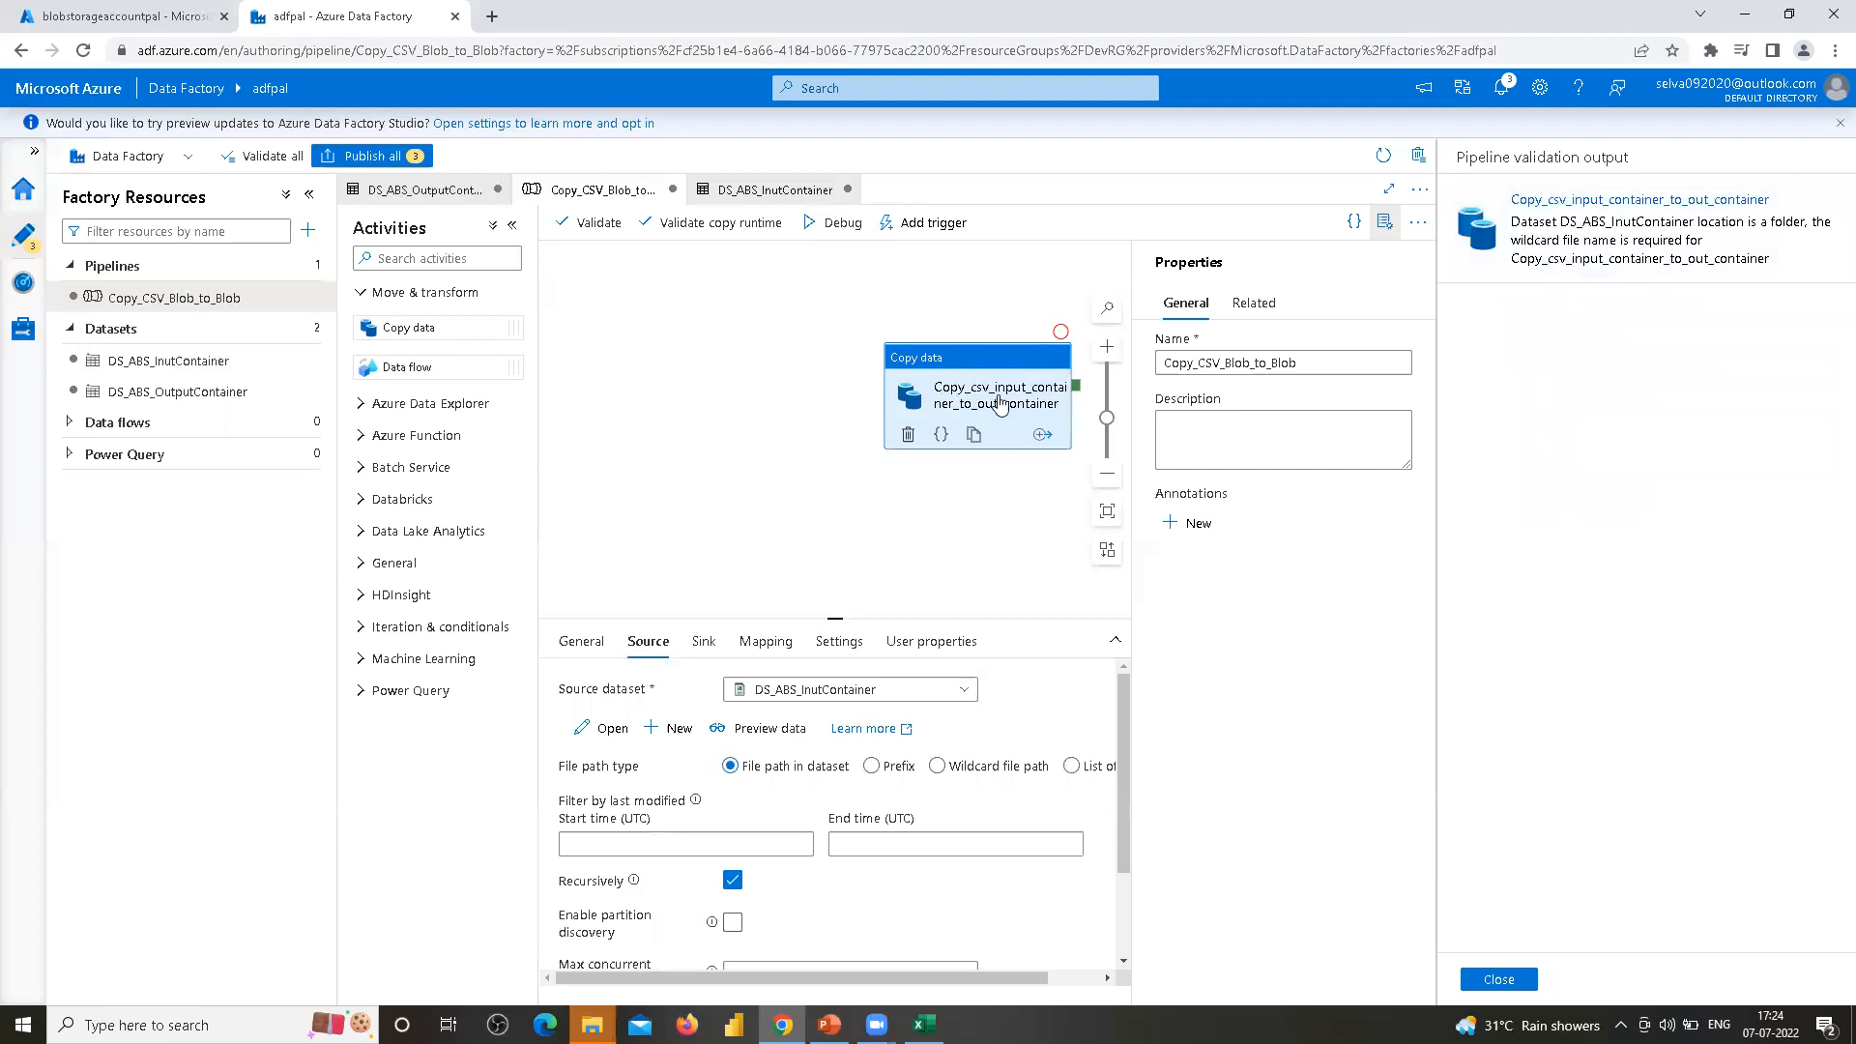
{"action": "left_click", "coordinate": [742, 491]}
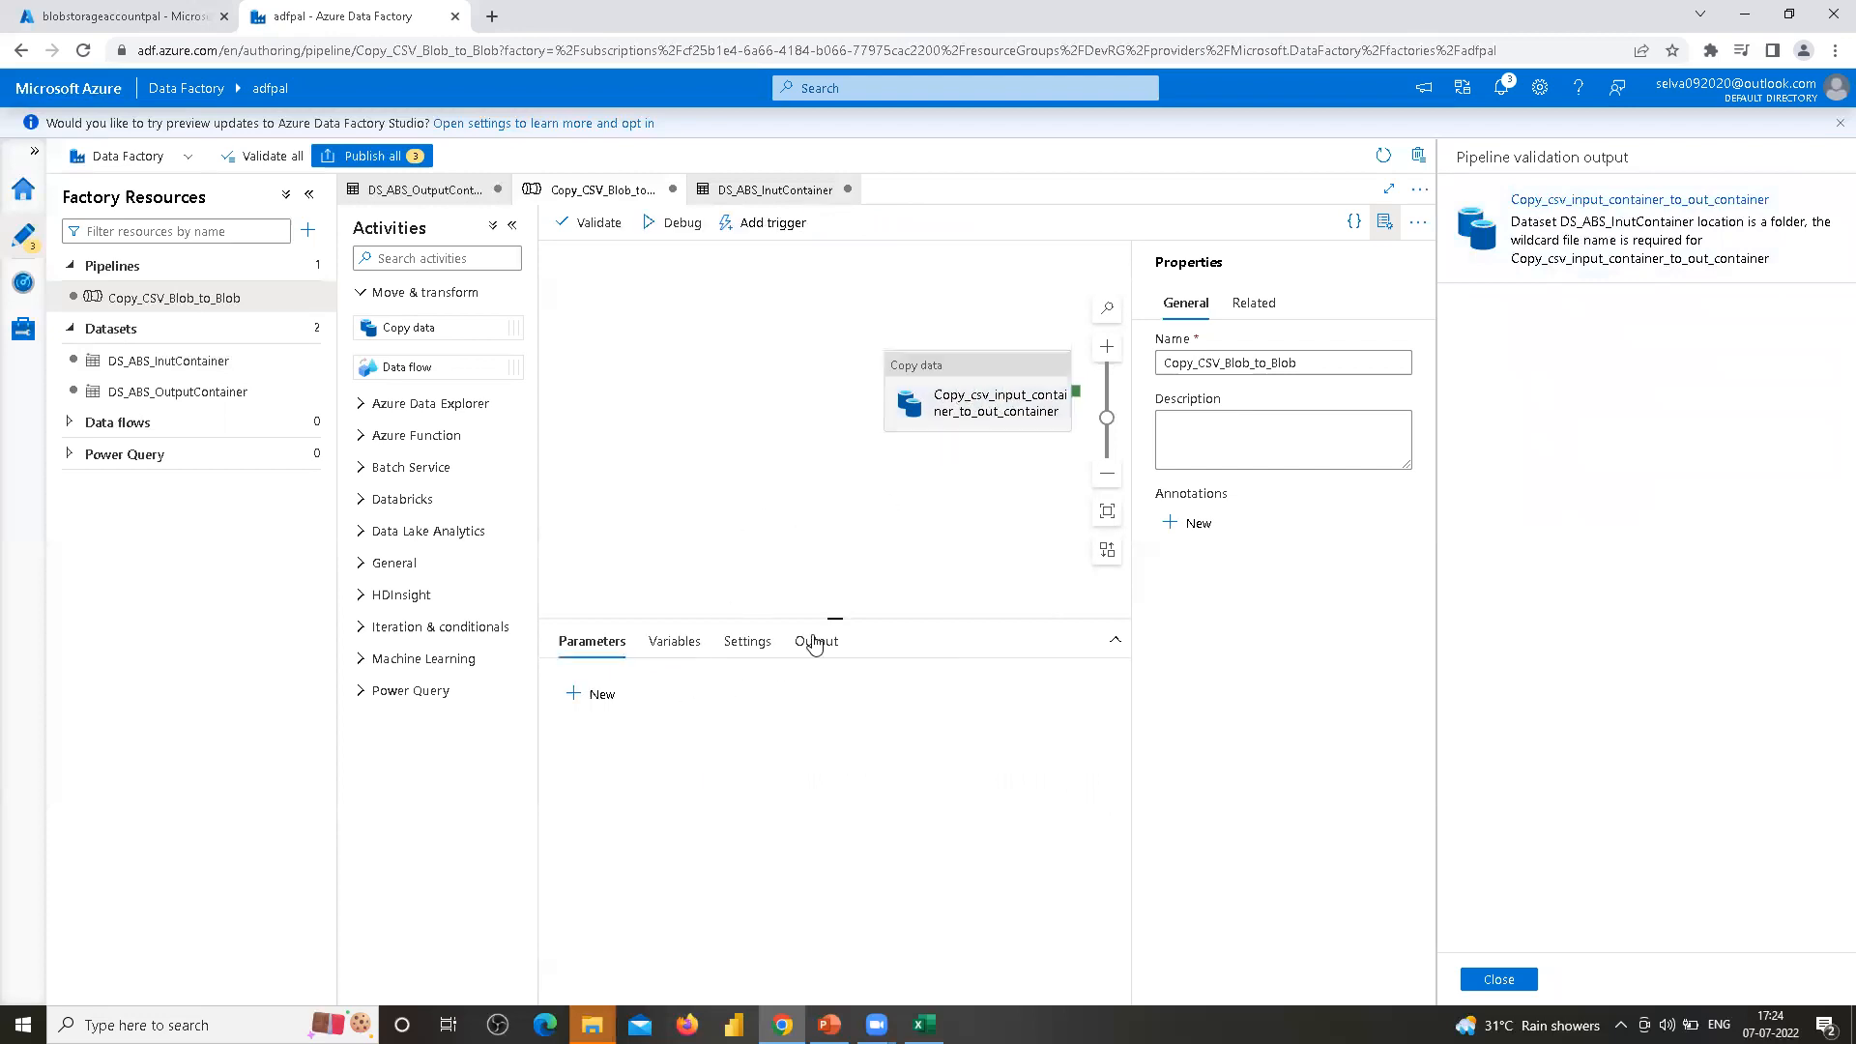
{"action": "left_click", "coordinate": [991, 396]}
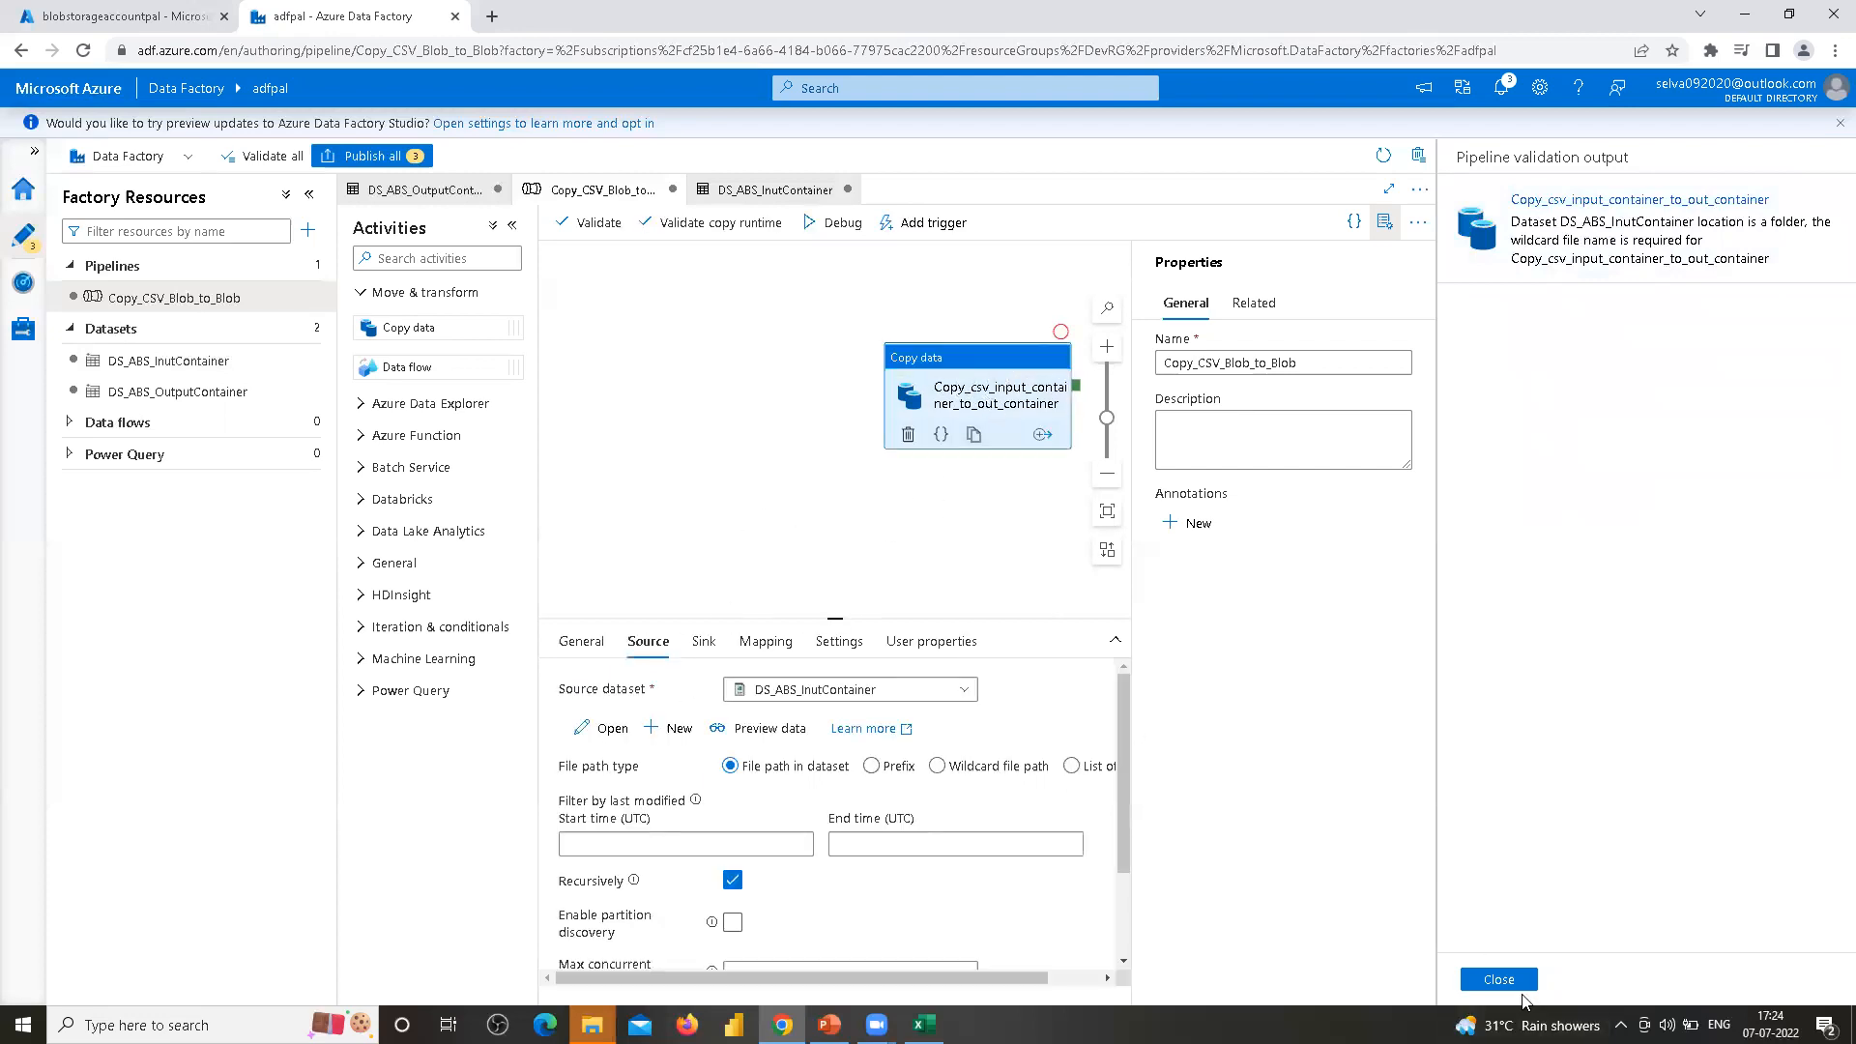
{"action": "left_click", "coordinate": [1503, 981]}
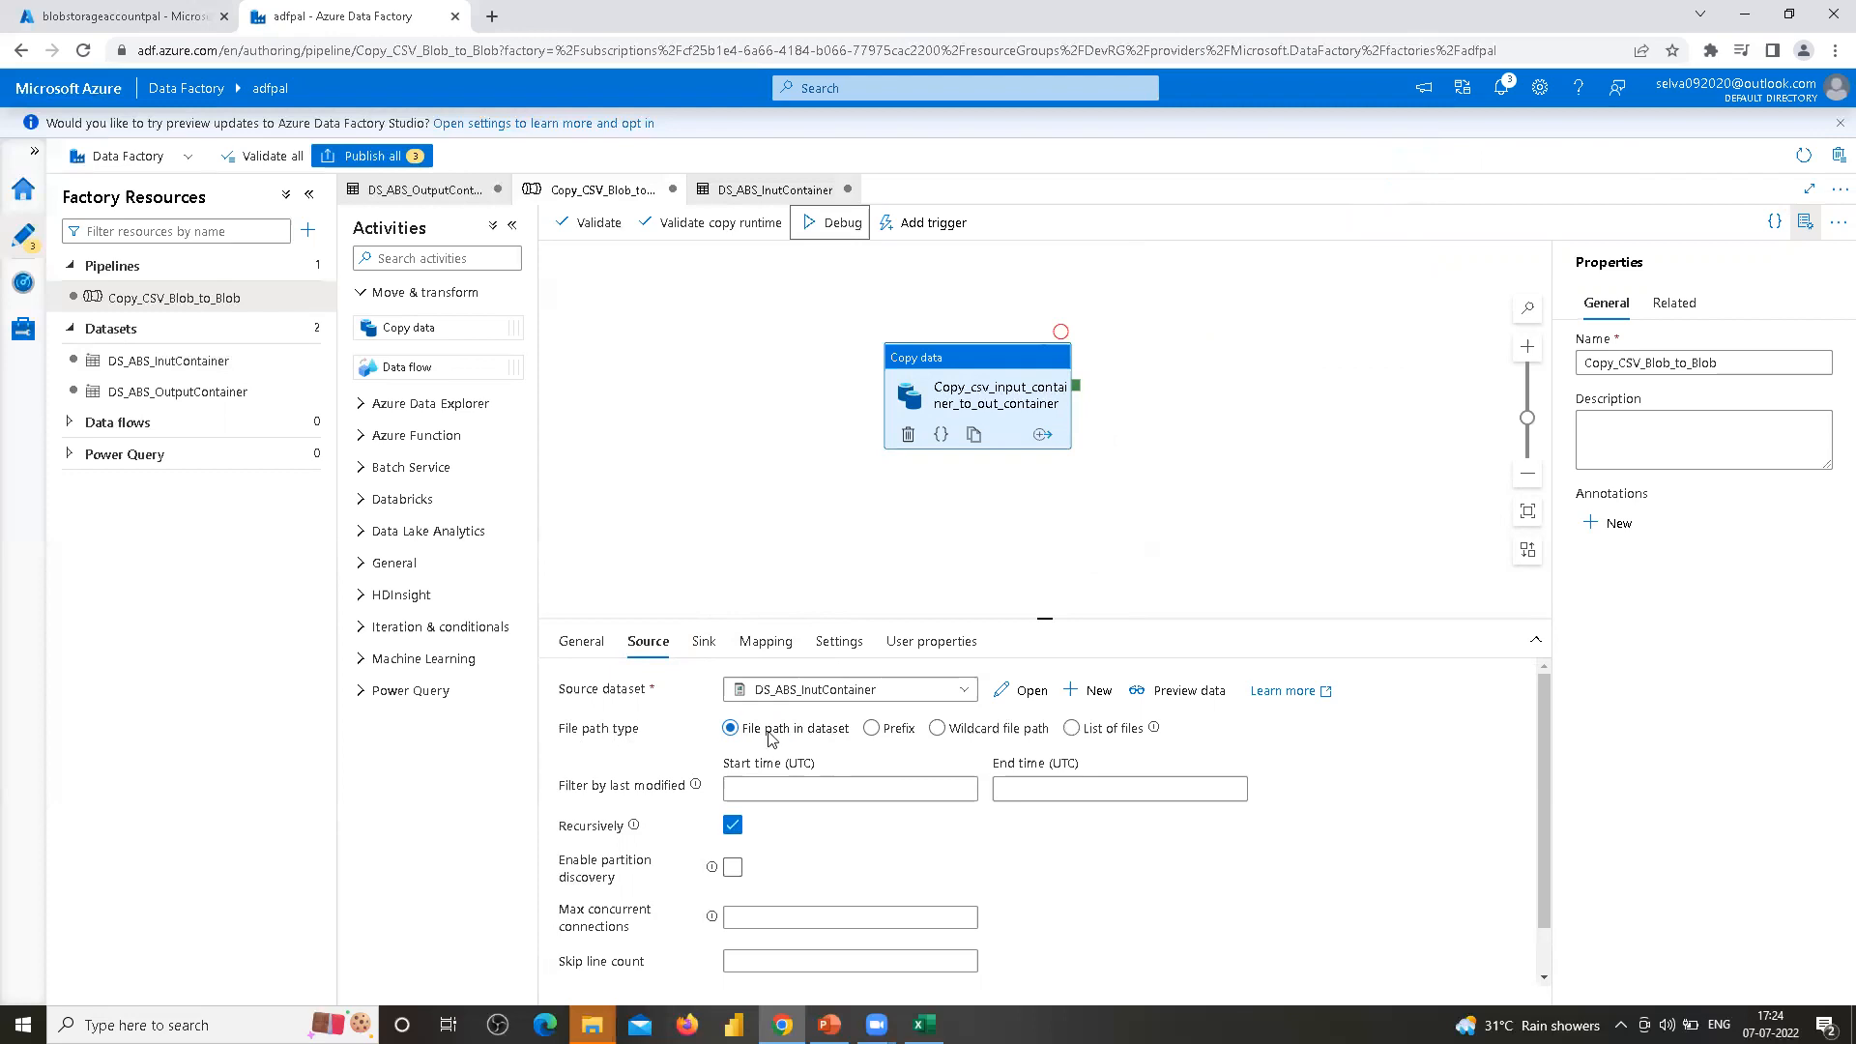
Switch the copy source's file path type to Wildcard file path and start editing the wildcard paths
{"action": "left_click", "coordinate": [938, 730]}
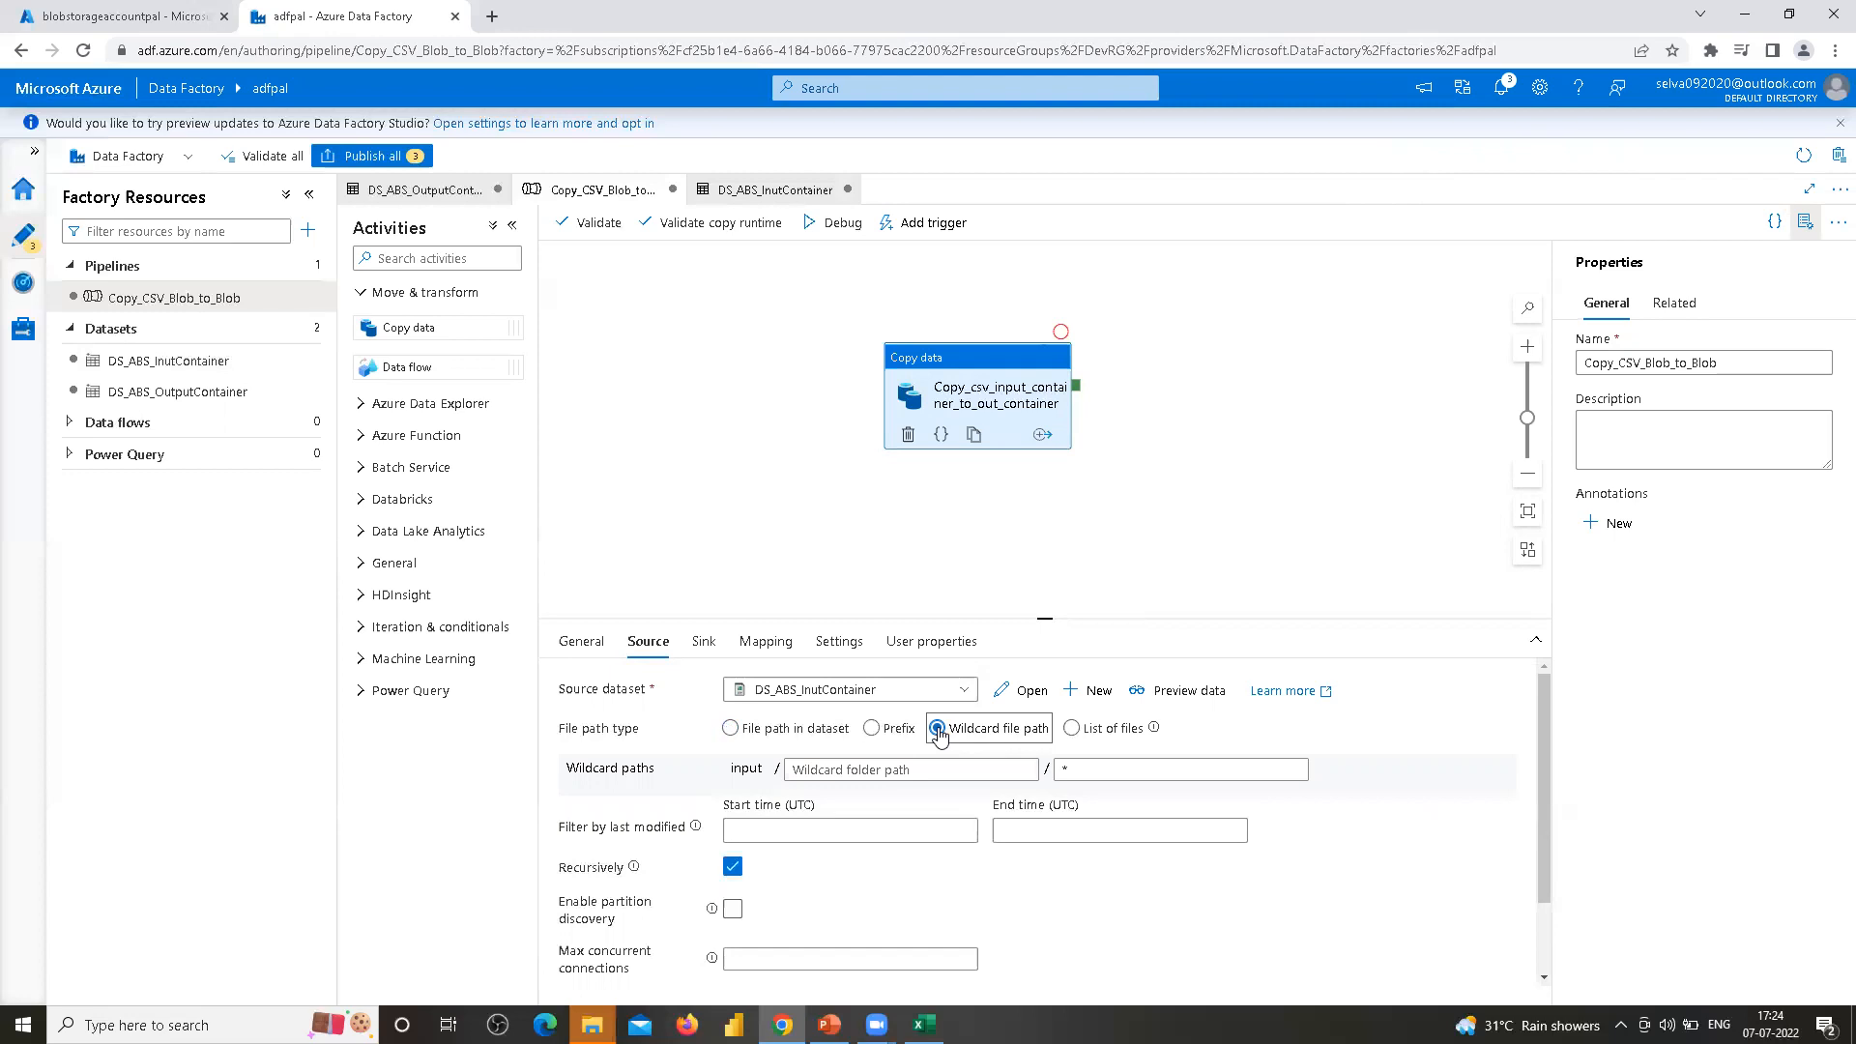
{"action": "left_click", "coordinate": [969, 360]}
{"action": "double_click", "coordinate": [754, 770]}
{"action": "left_click", "coordinate": [765, 768]}
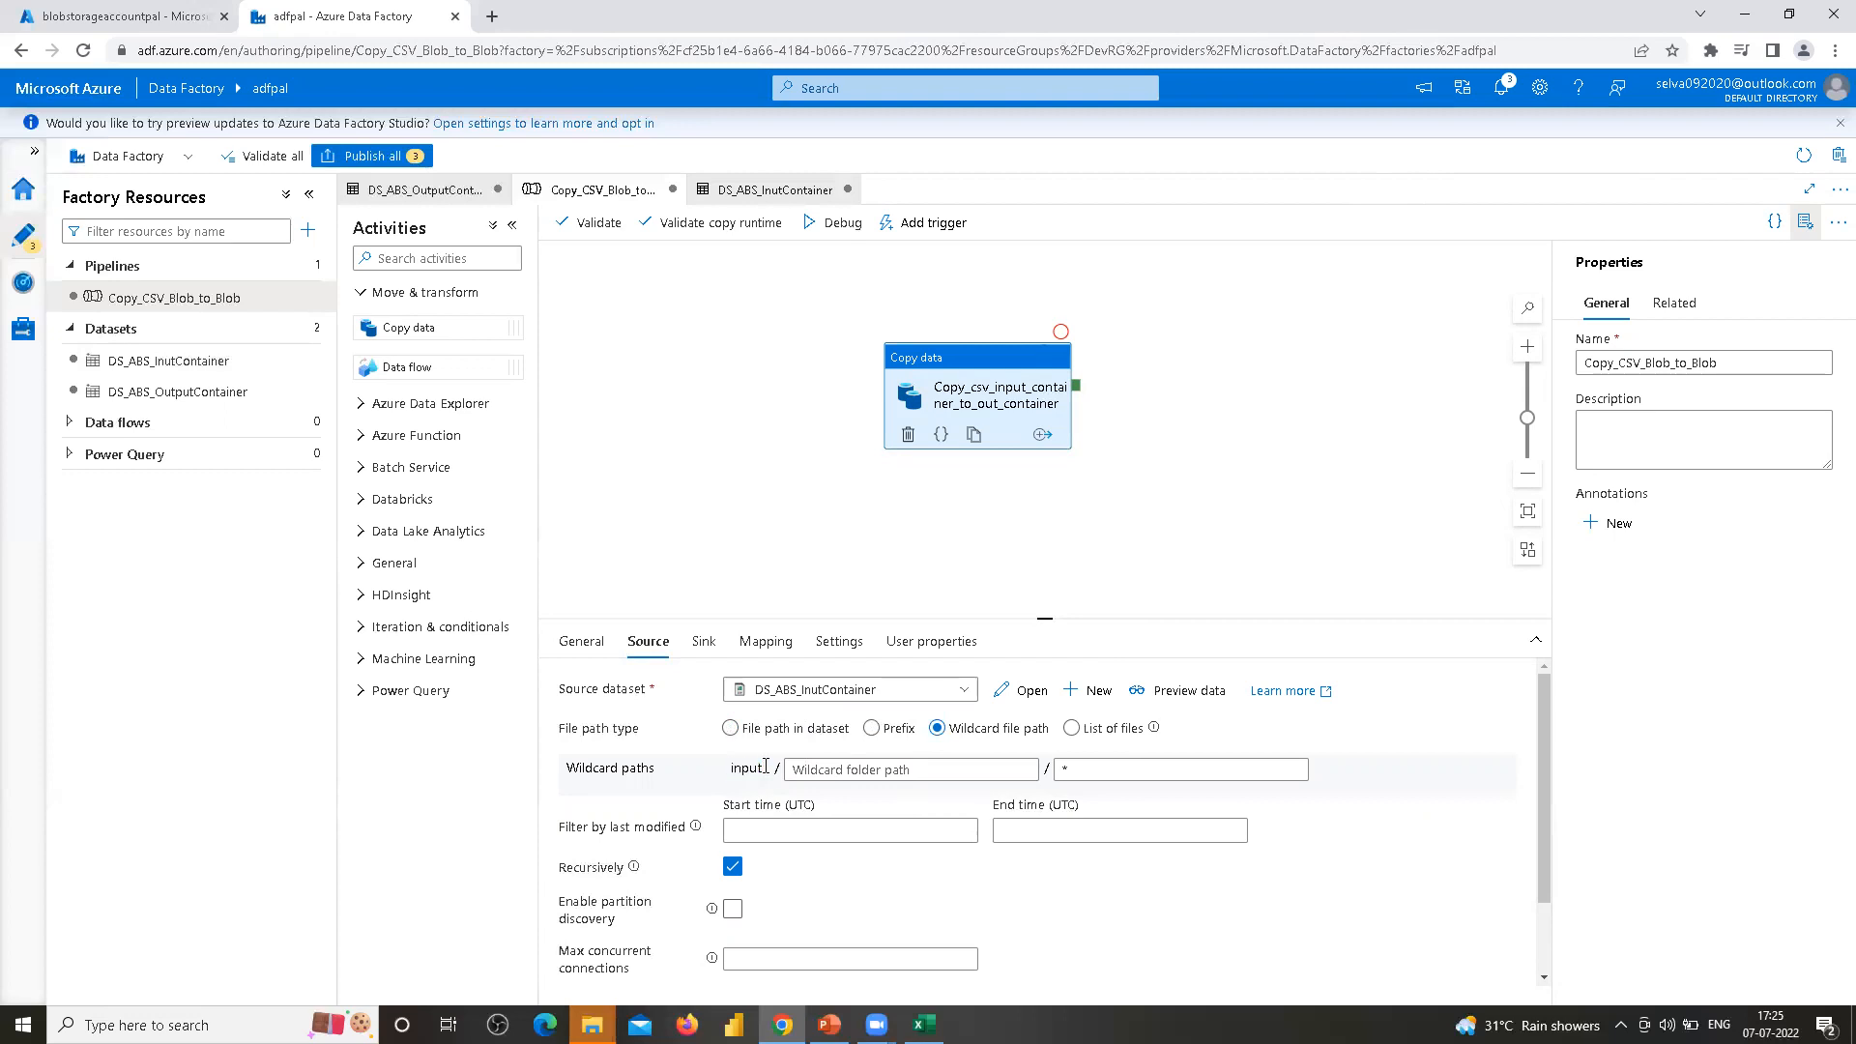